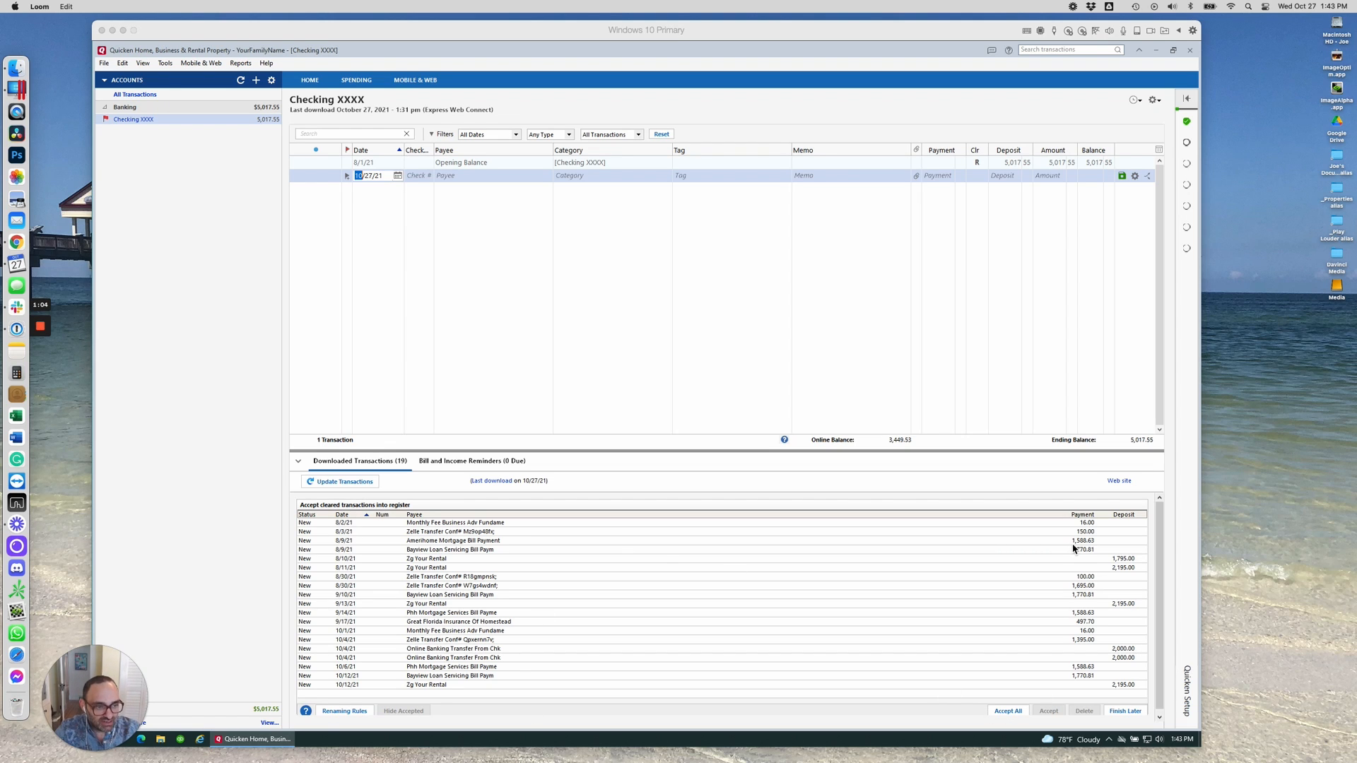
Review the Register, Data entry and QuickFill, and Downloaded transactions preferences, and accept them as they are.
click(123, 65)
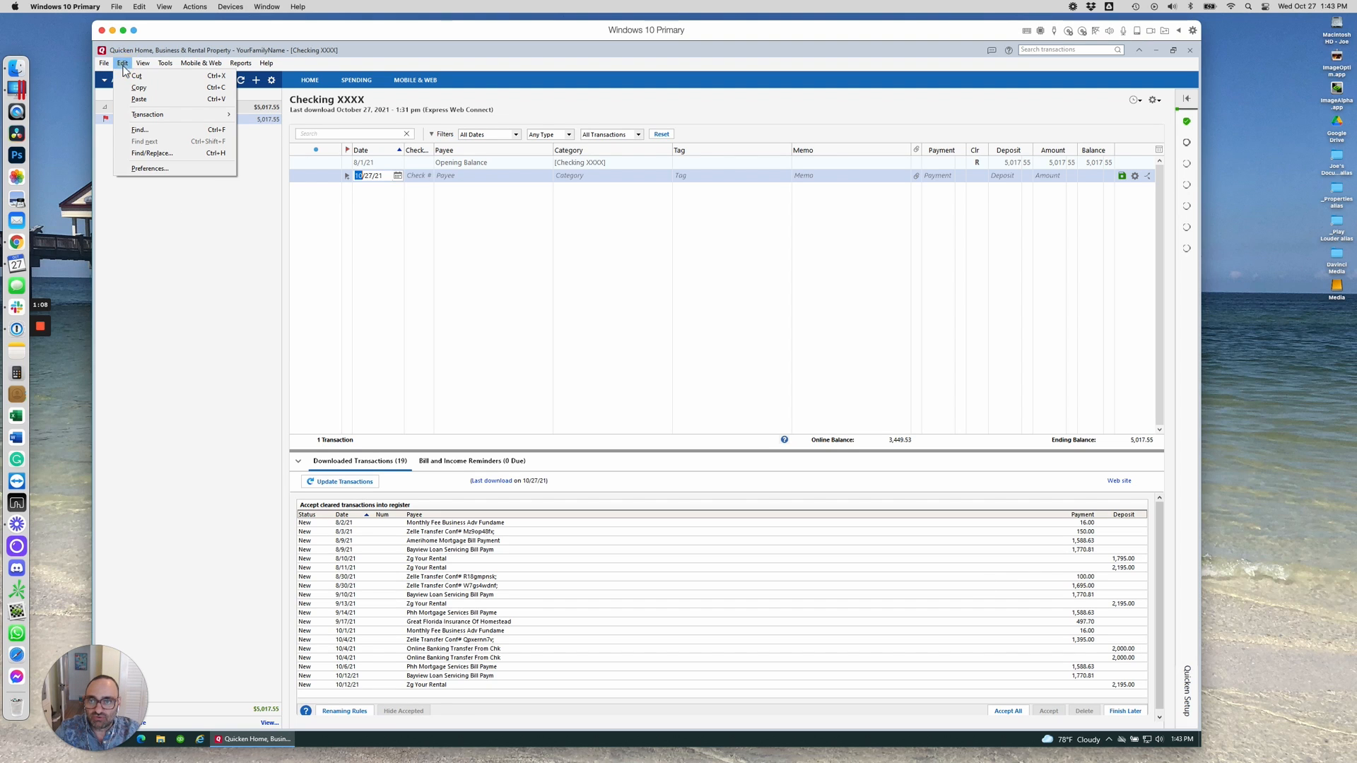
click(206, 172)
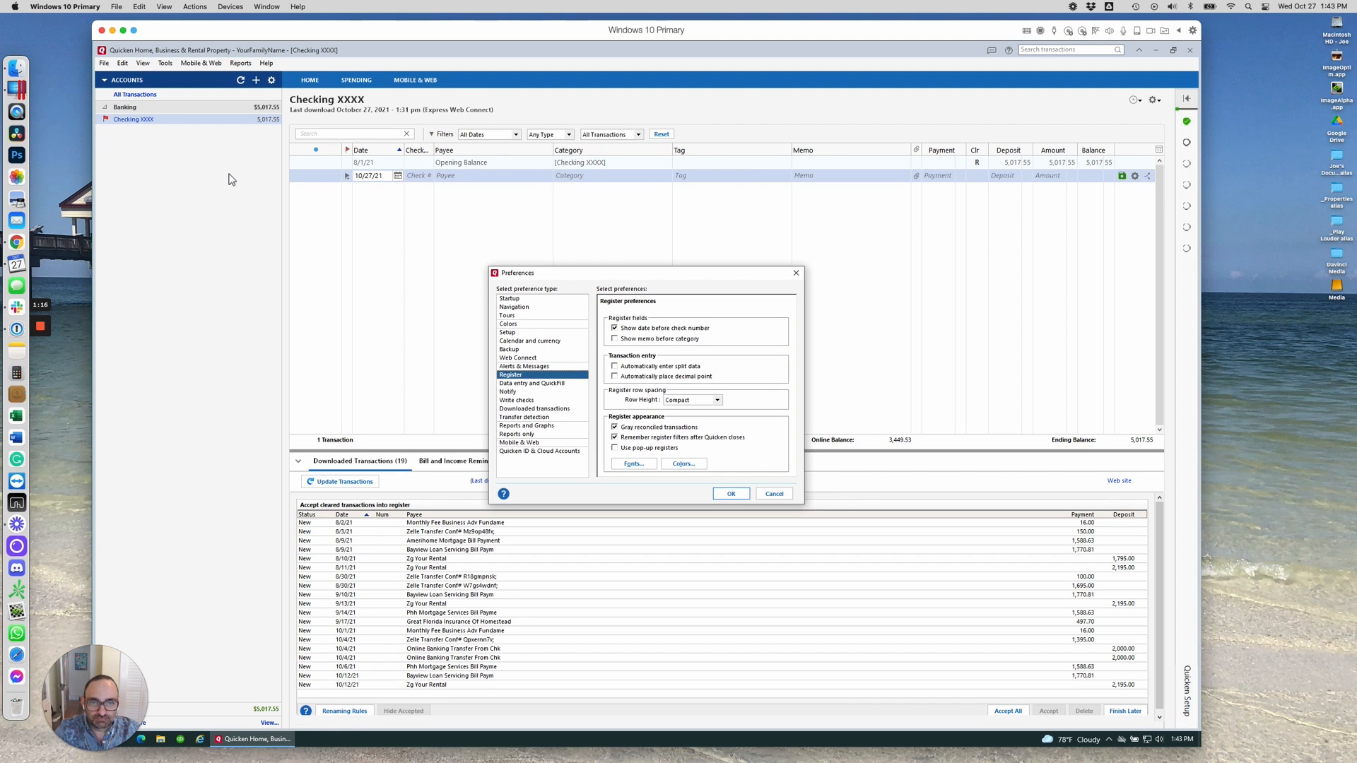
drag(634, 278, 578, 248)
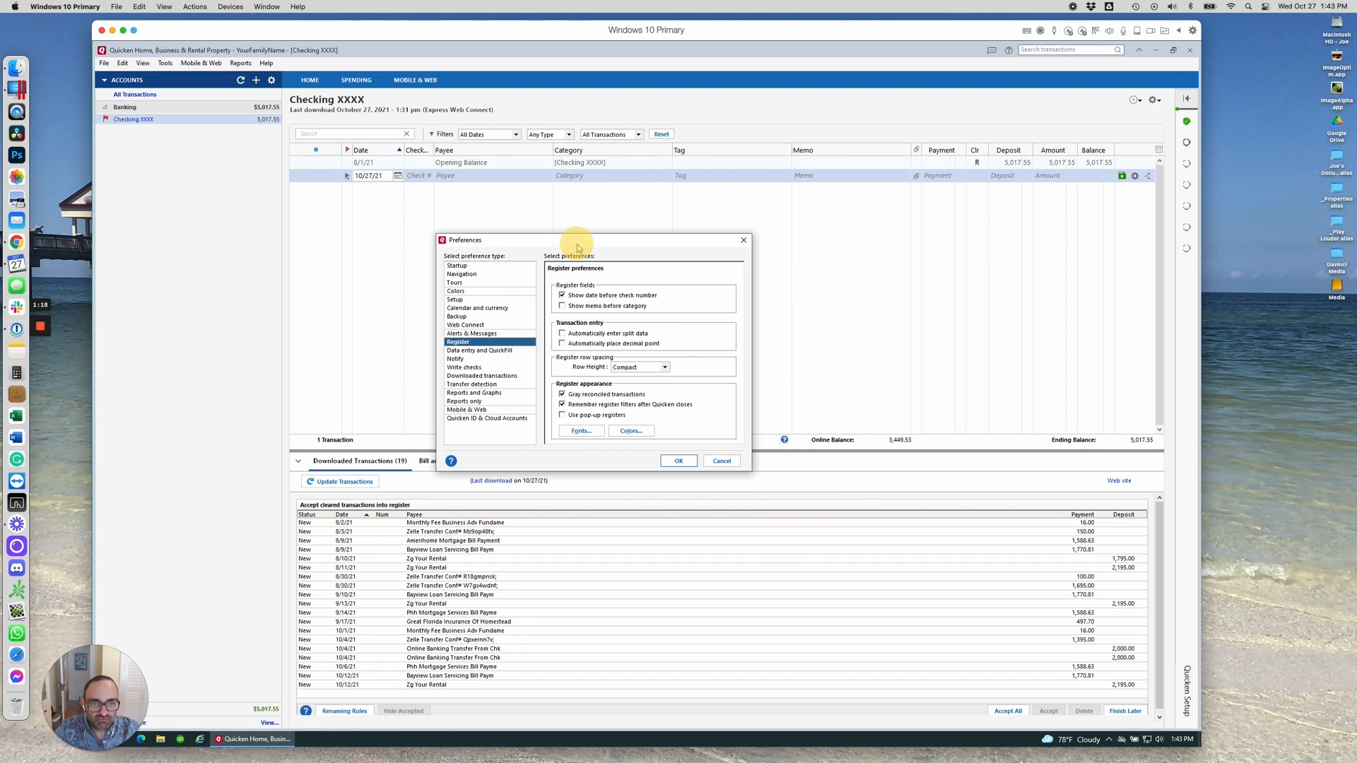
click(521, 351)
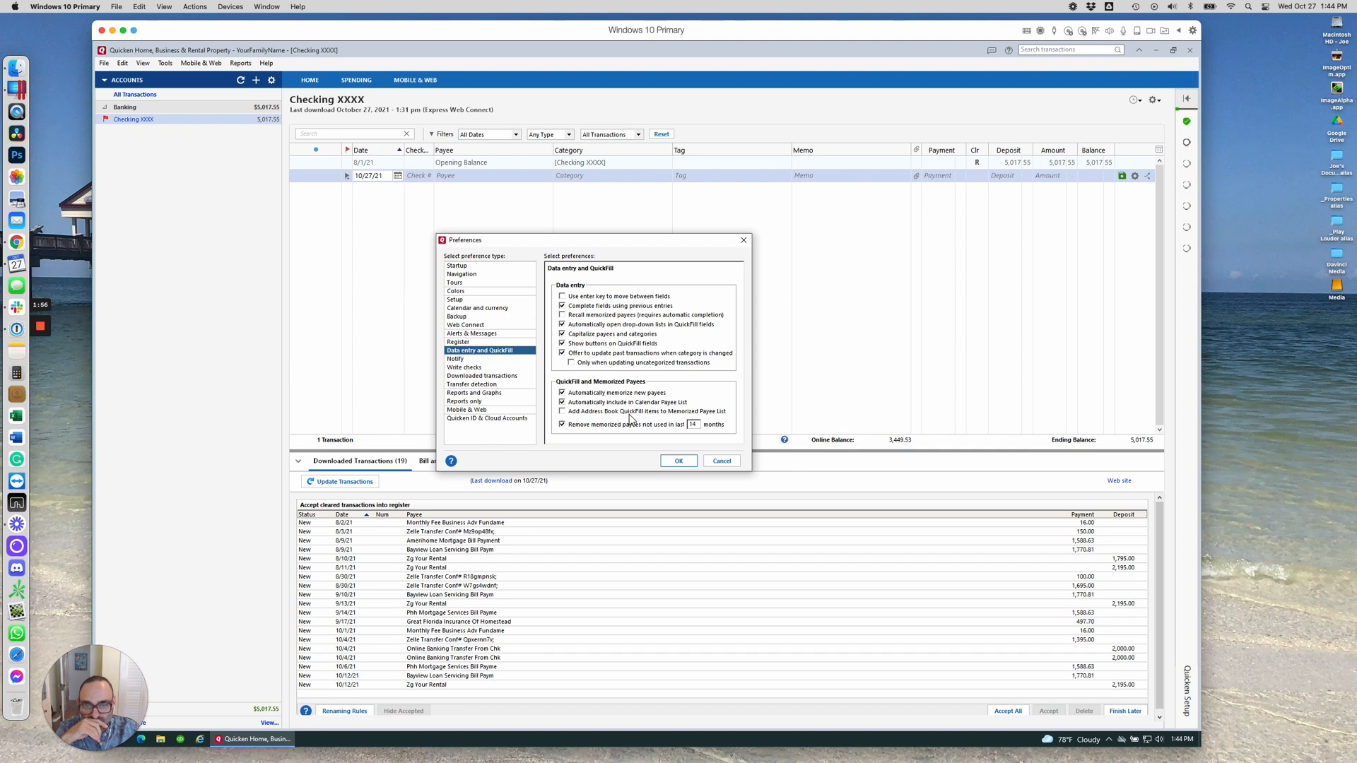
click(486, 376)
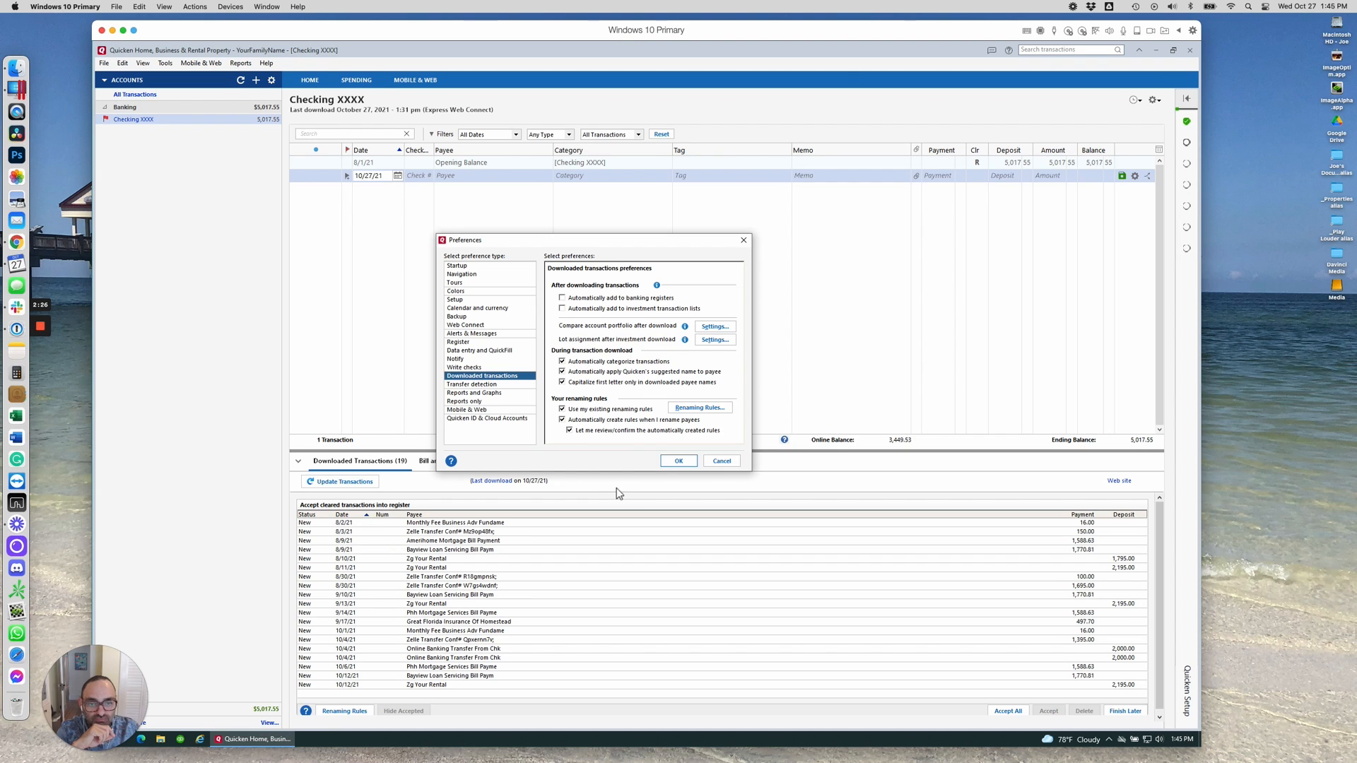
click(678, 461)
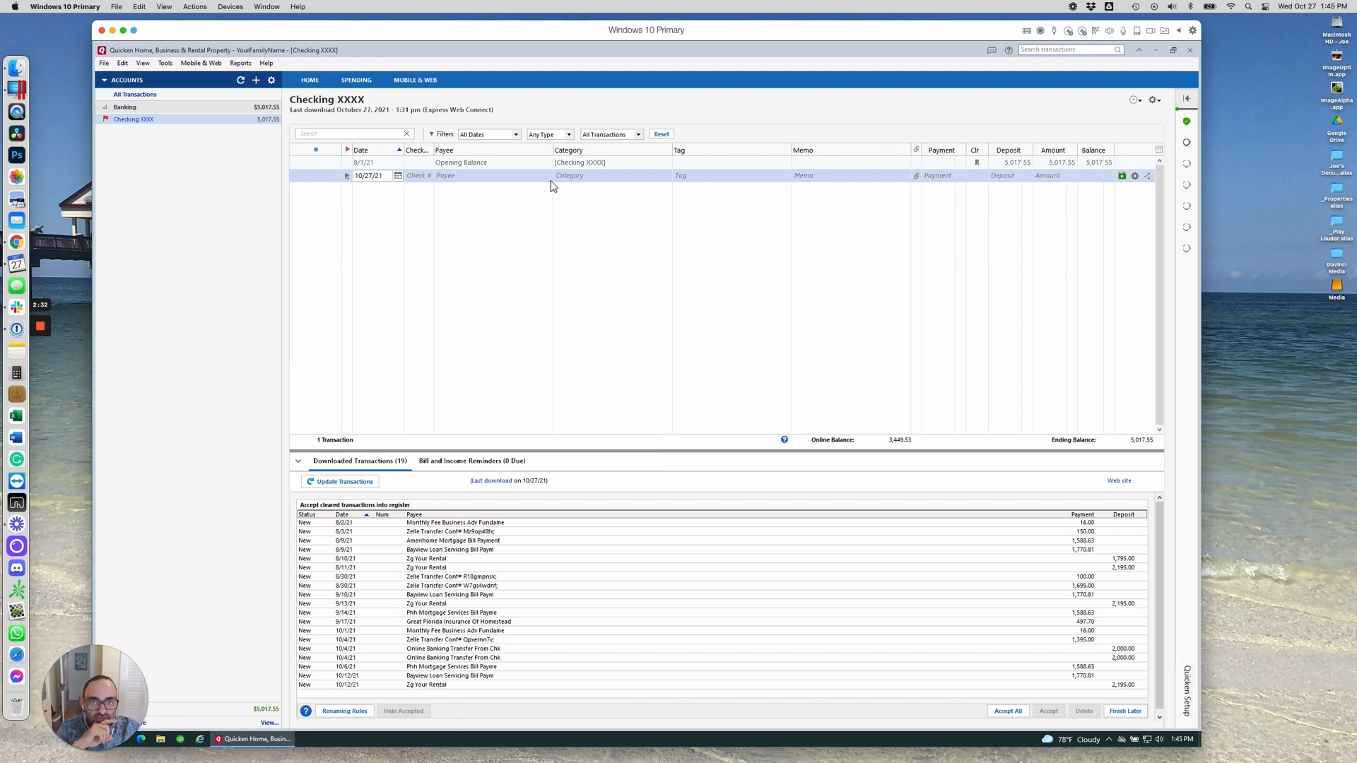
Switch the checking register to two-line display and narrow its Payee column.
click(1155, 100)
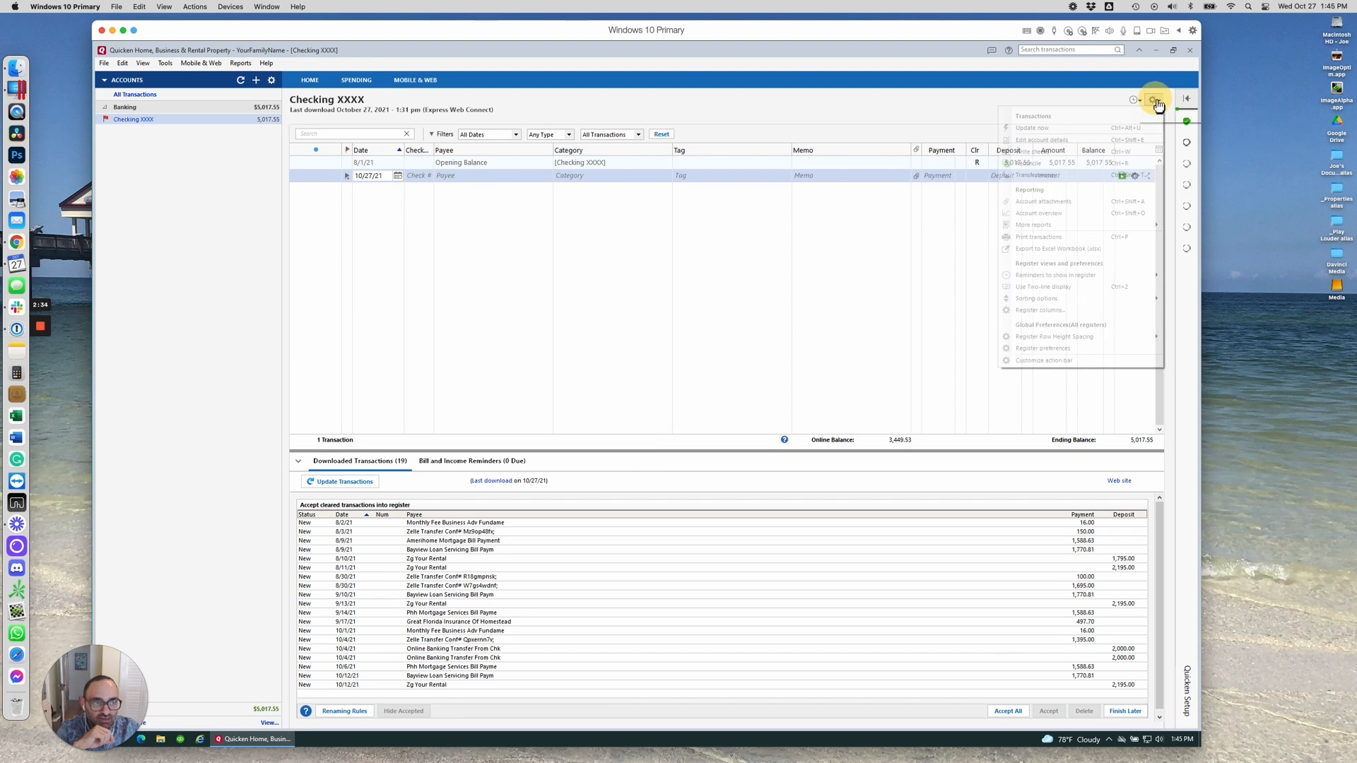
click(1074, 291)
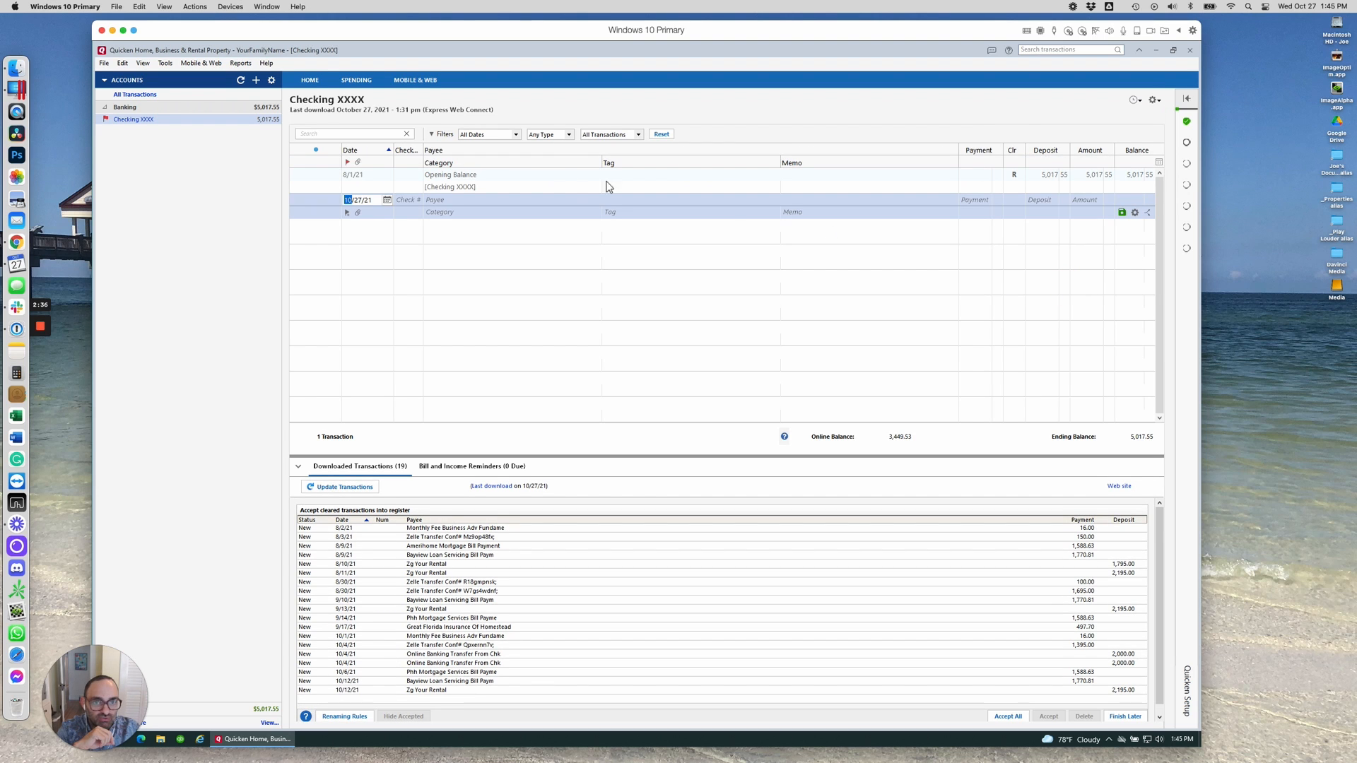
drag(959, 151, 880, 150)
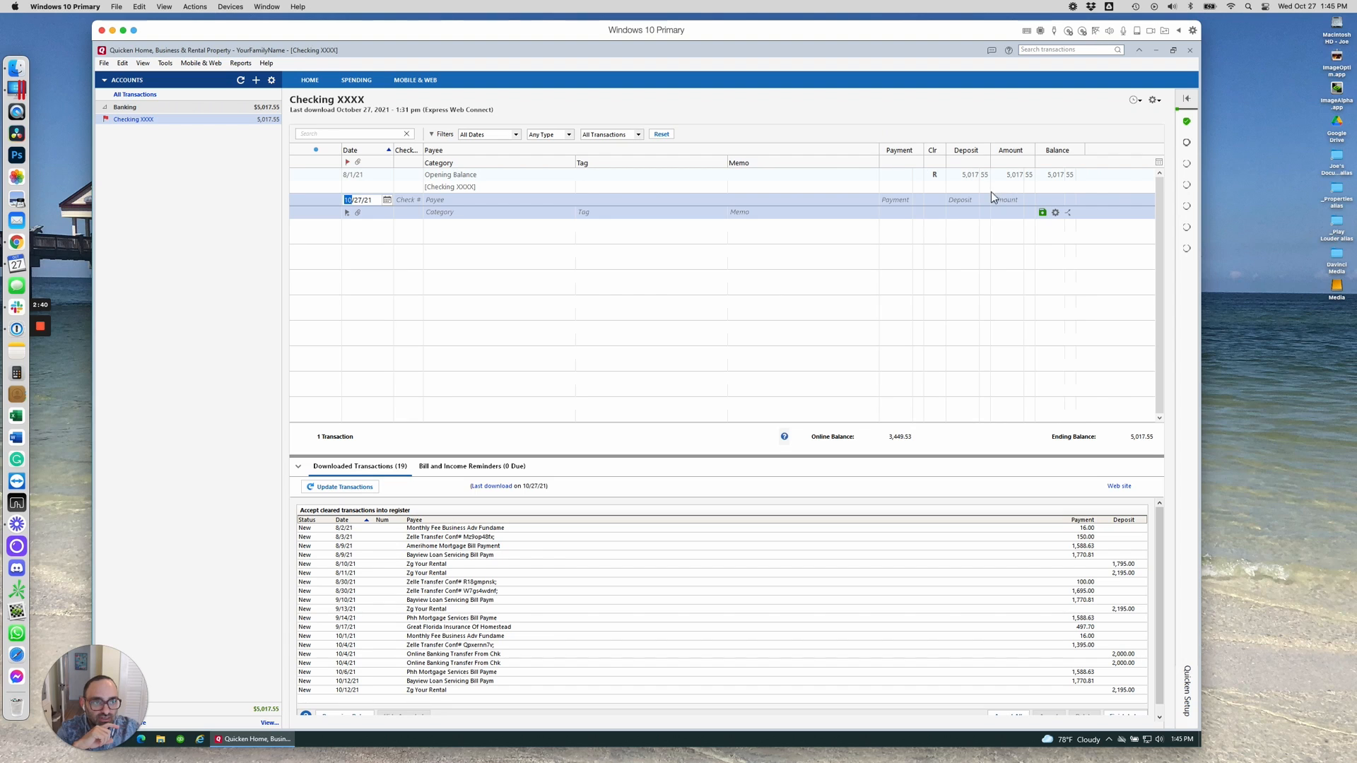
Hide the register's Amount and Tag columns, show the Downloaded payee column, and make that column narrower.
click(1160, 163)
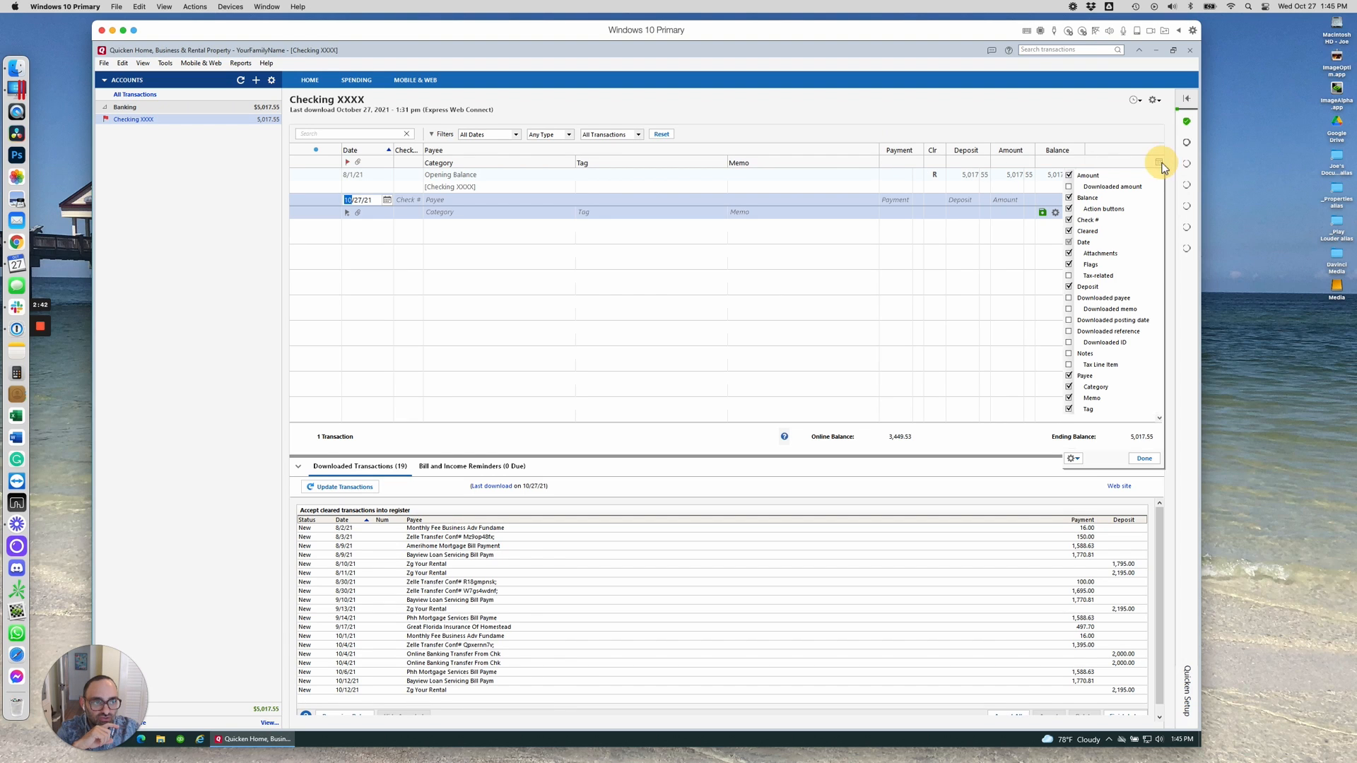
click(1069, 176)
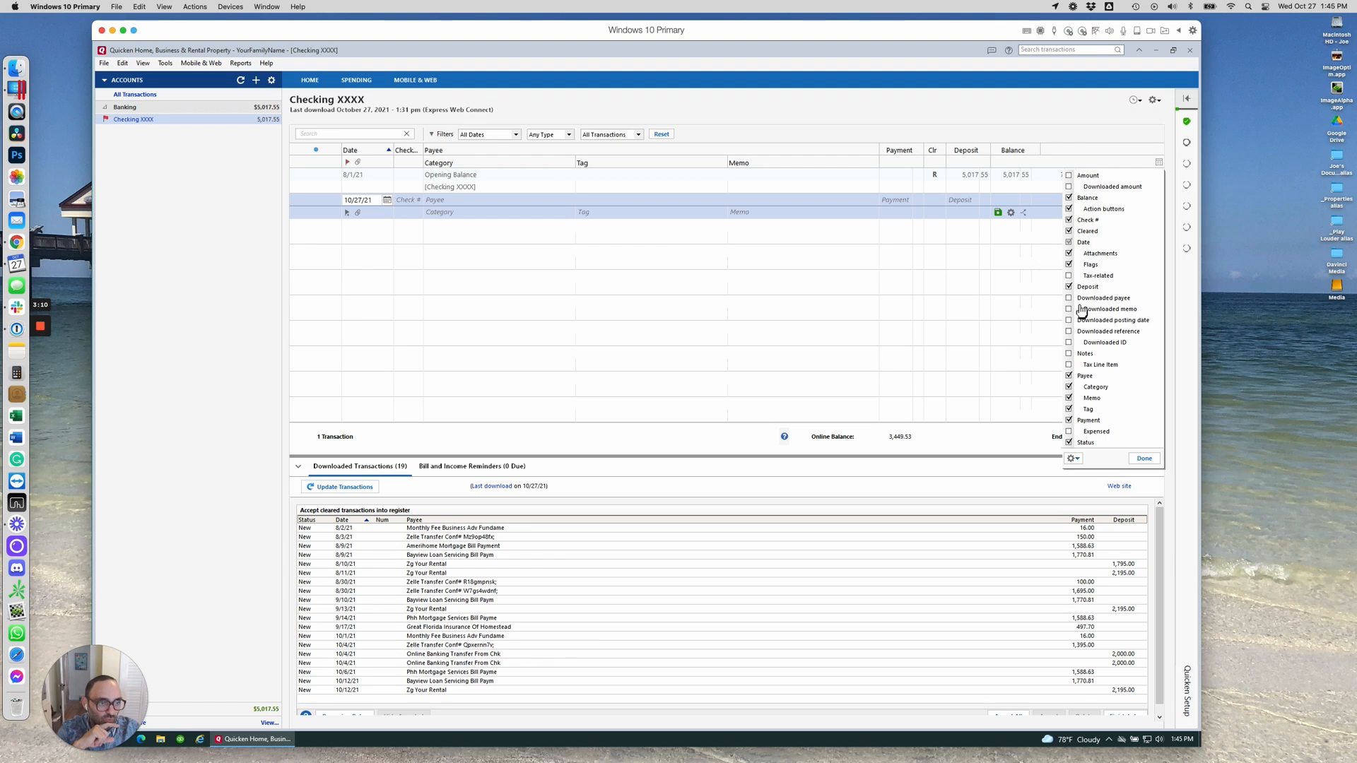
click(1070, 377)
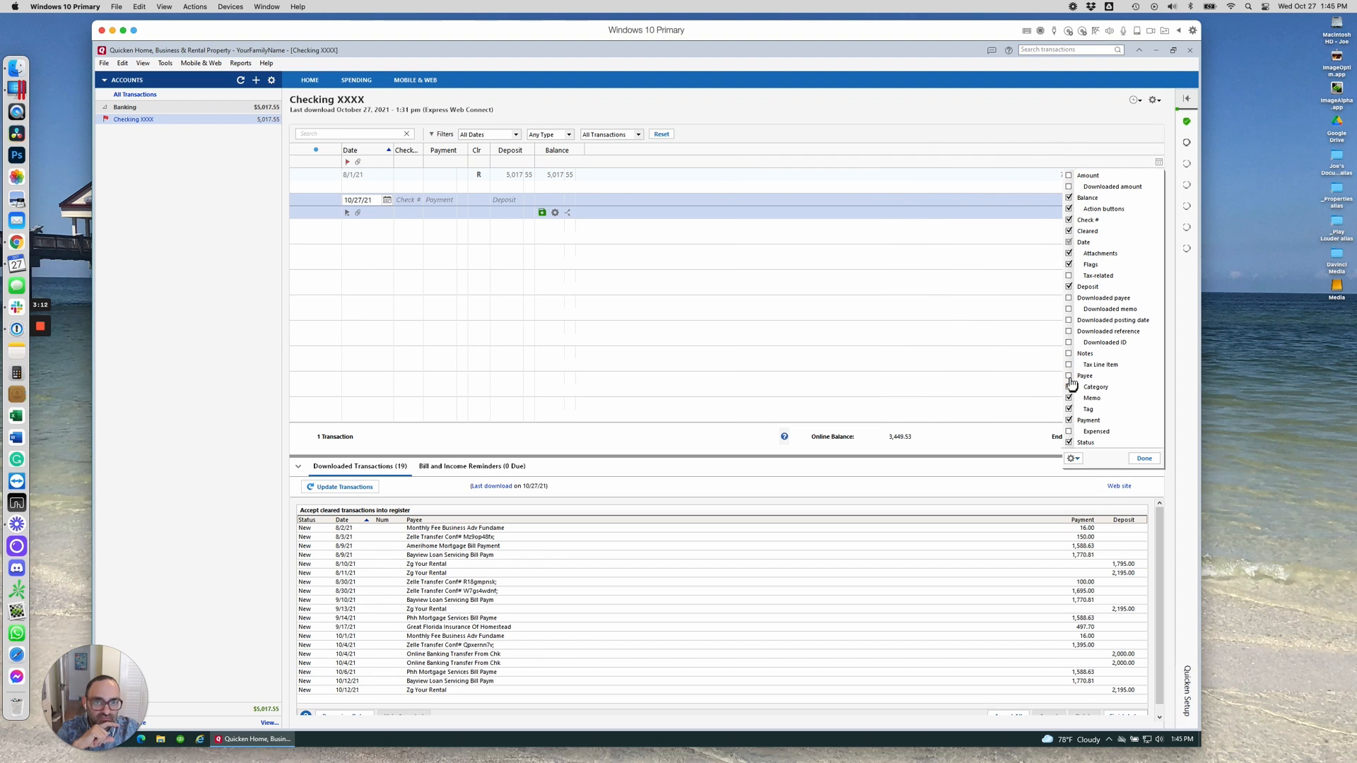
click(1071, 378)
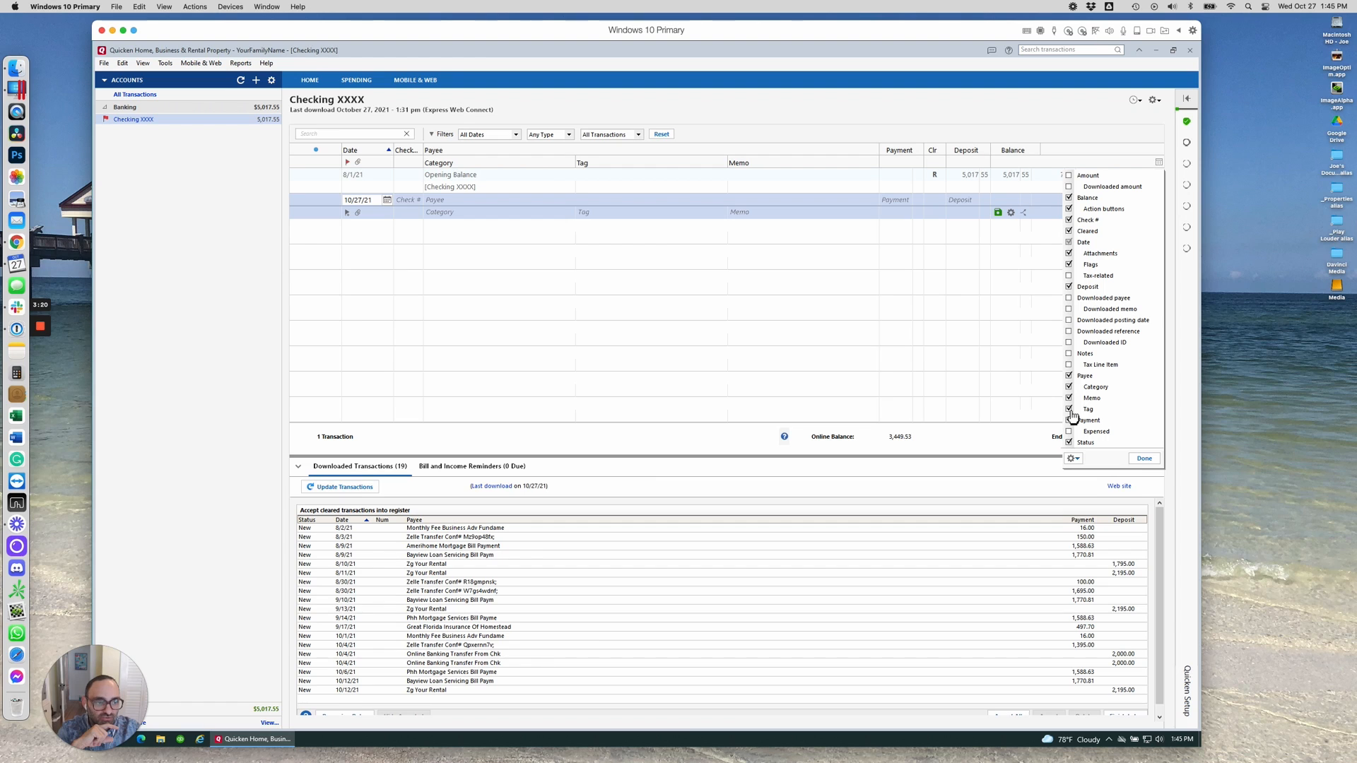
click(1070, 410)
click(1069, 299)
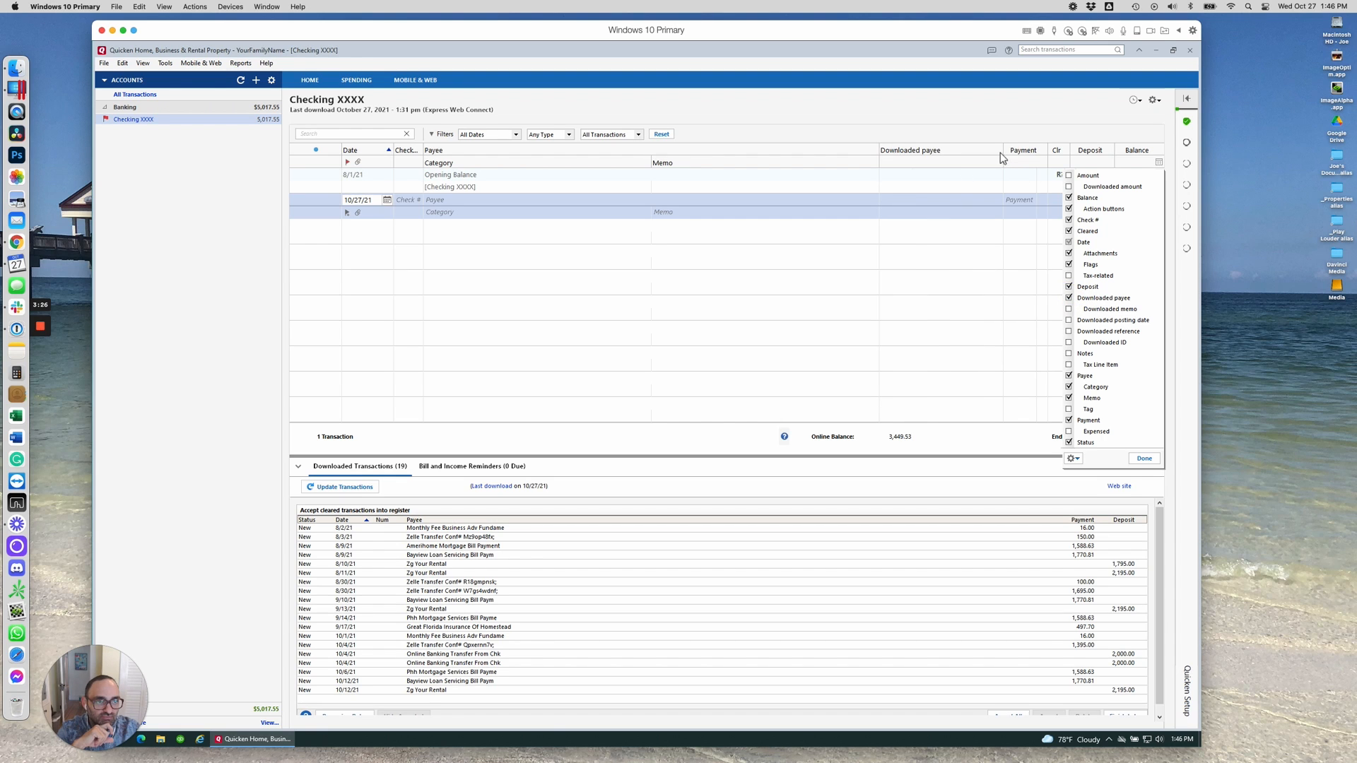
click(1006, 150)
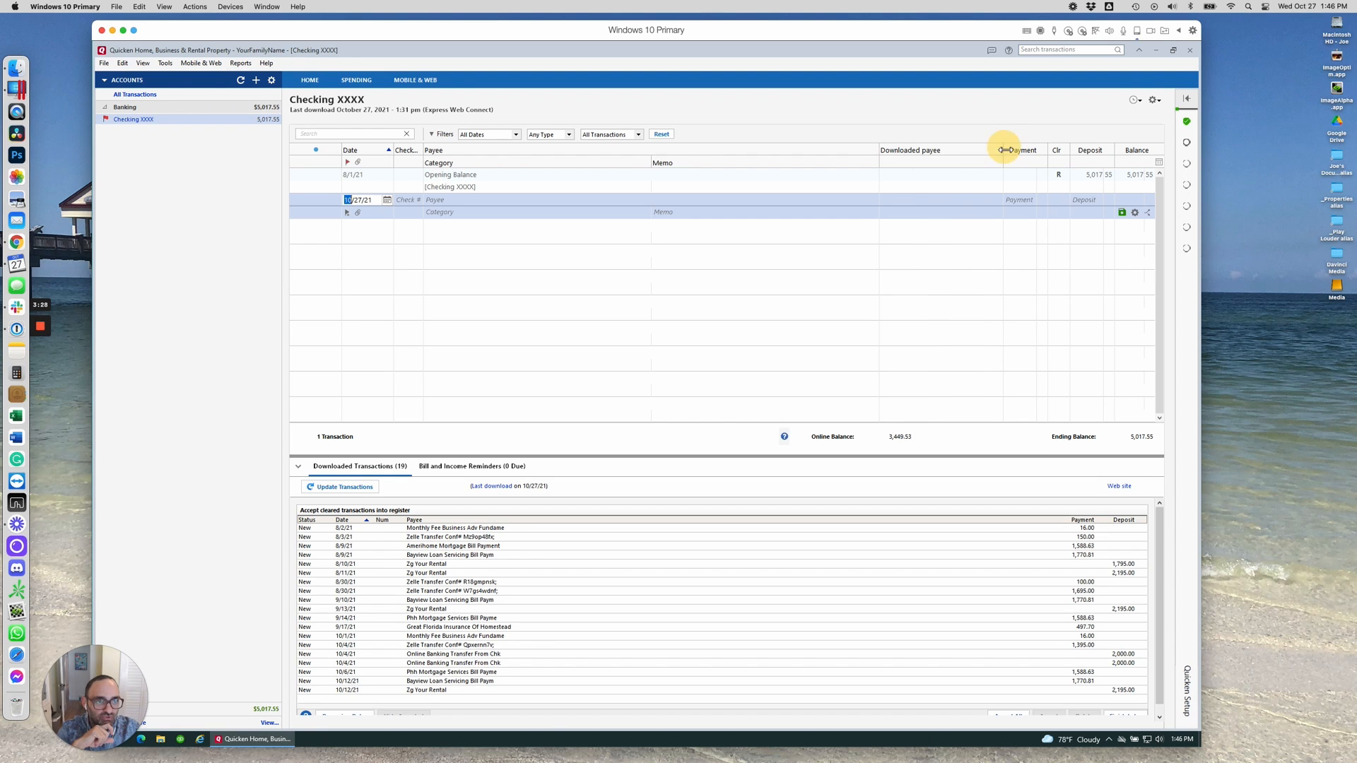
drag(985, 150, 967, 150)
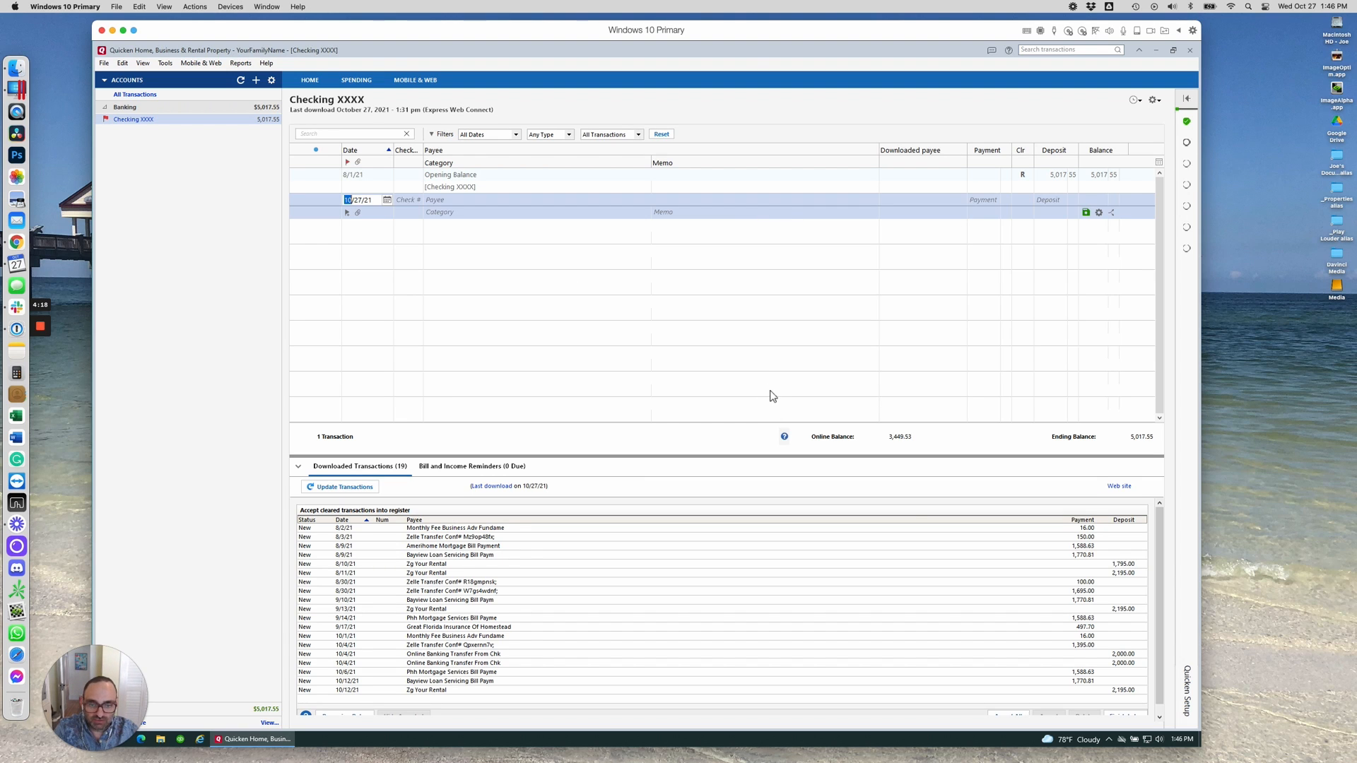
Fill in a new register transaction with payee Zelle Transfer and a payment of 150.
scroll(1159, 578, down, 1)
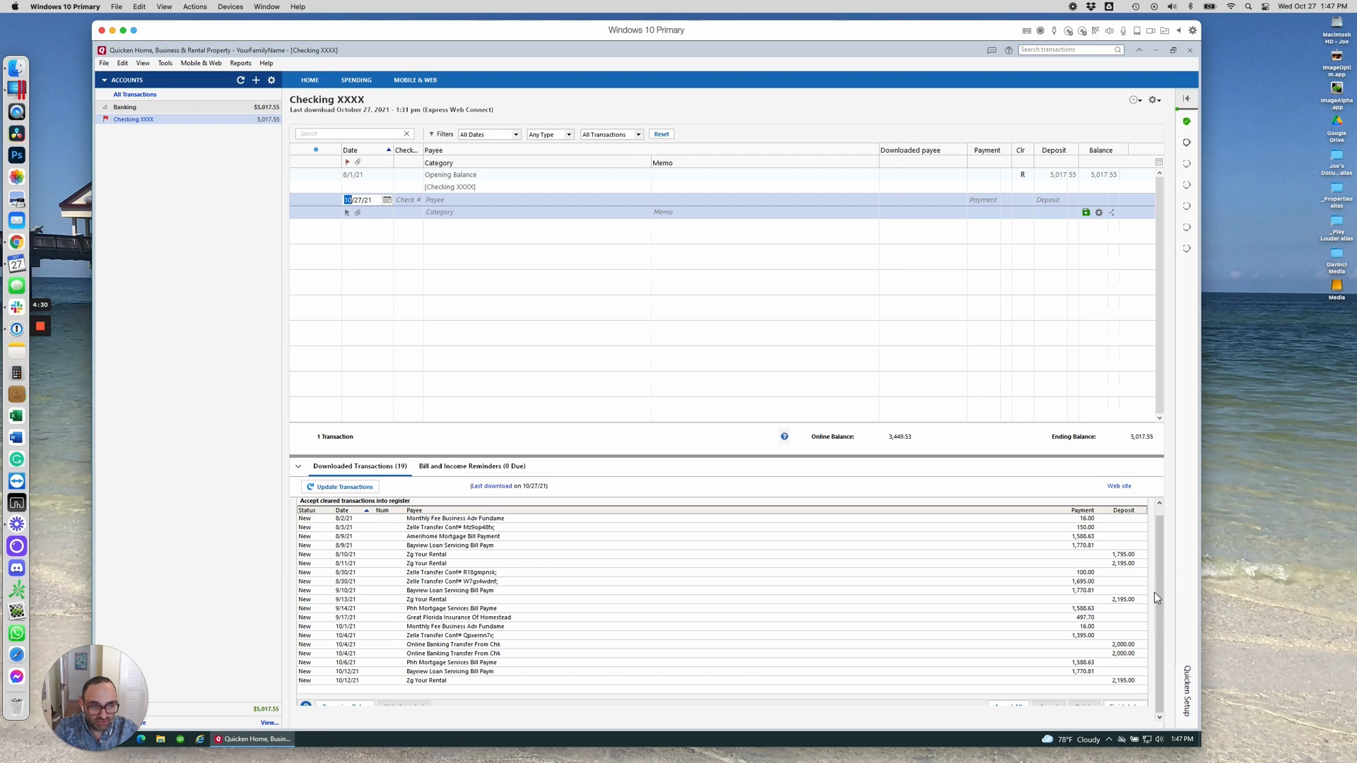
drag(1159, 596, 1160, 611)
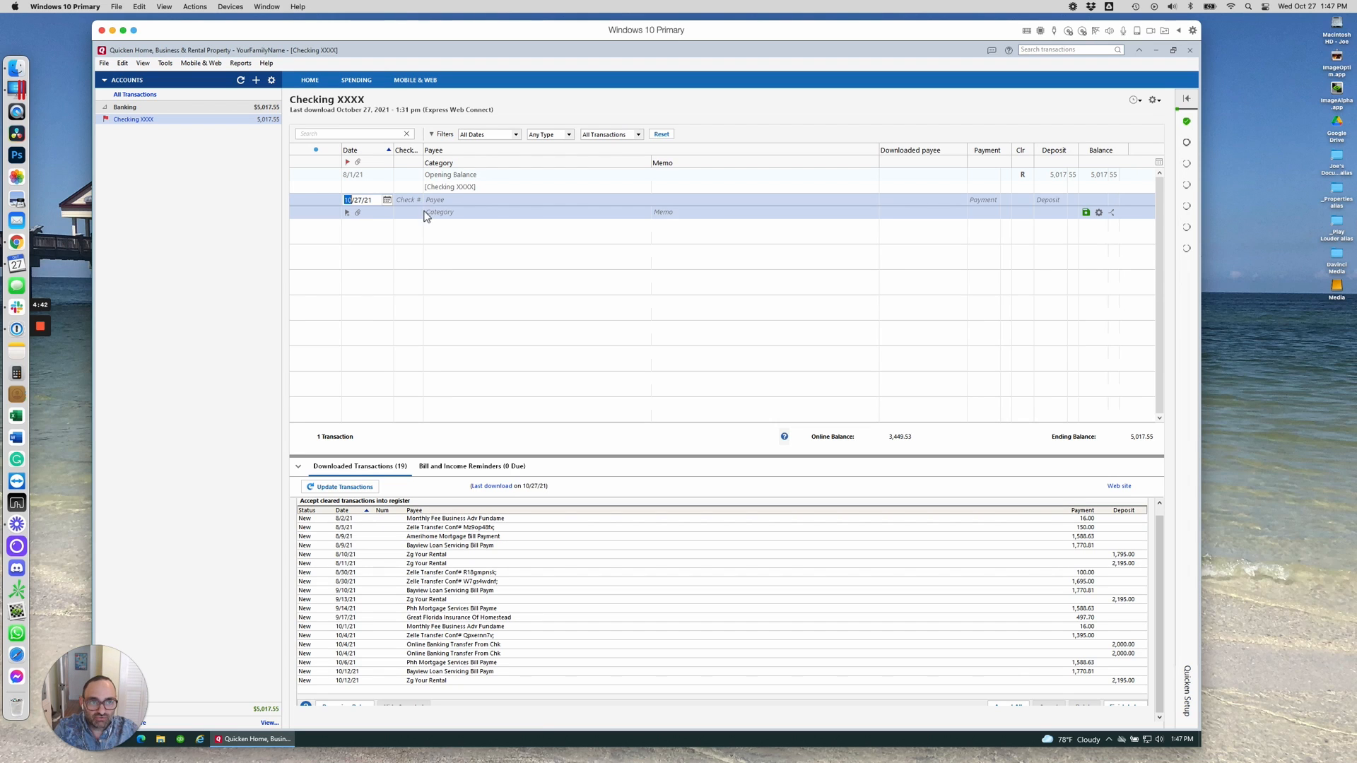
click(472, 200)
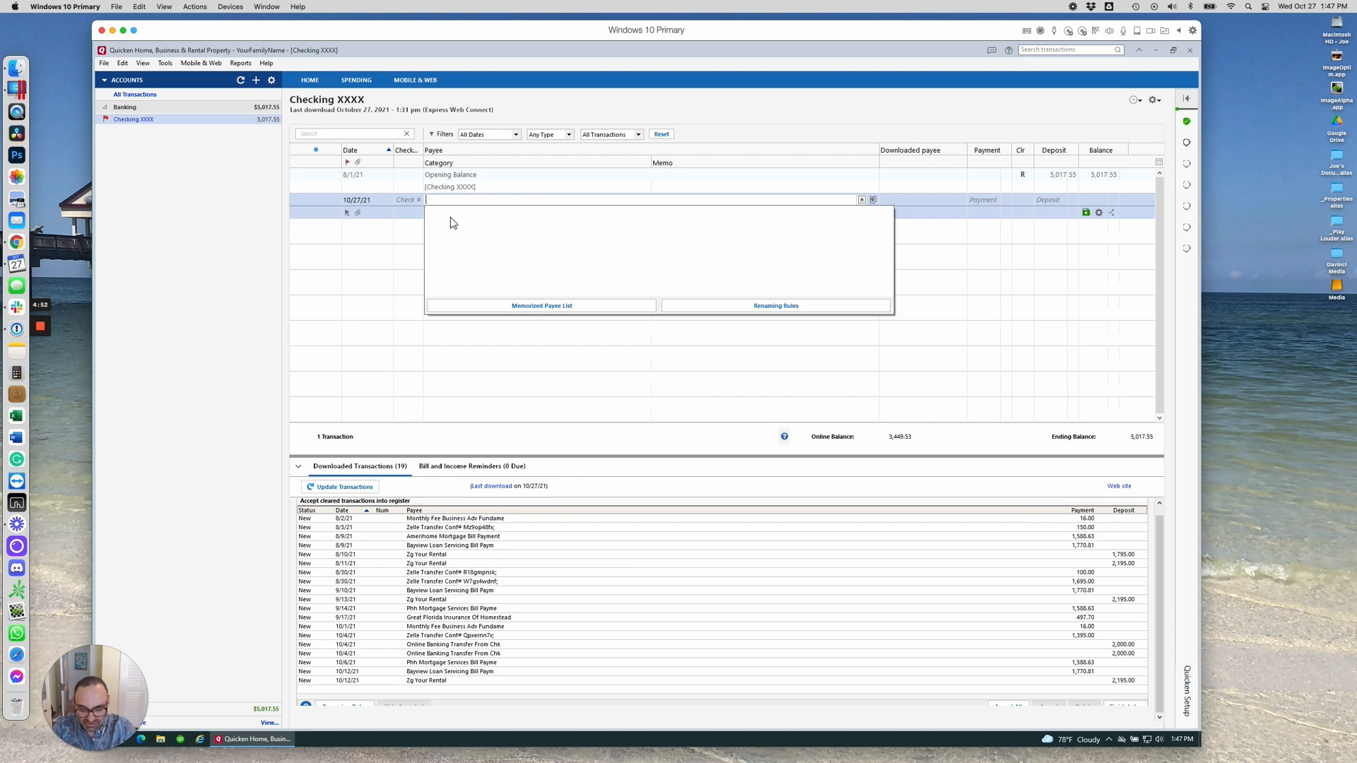
text(Zelle)
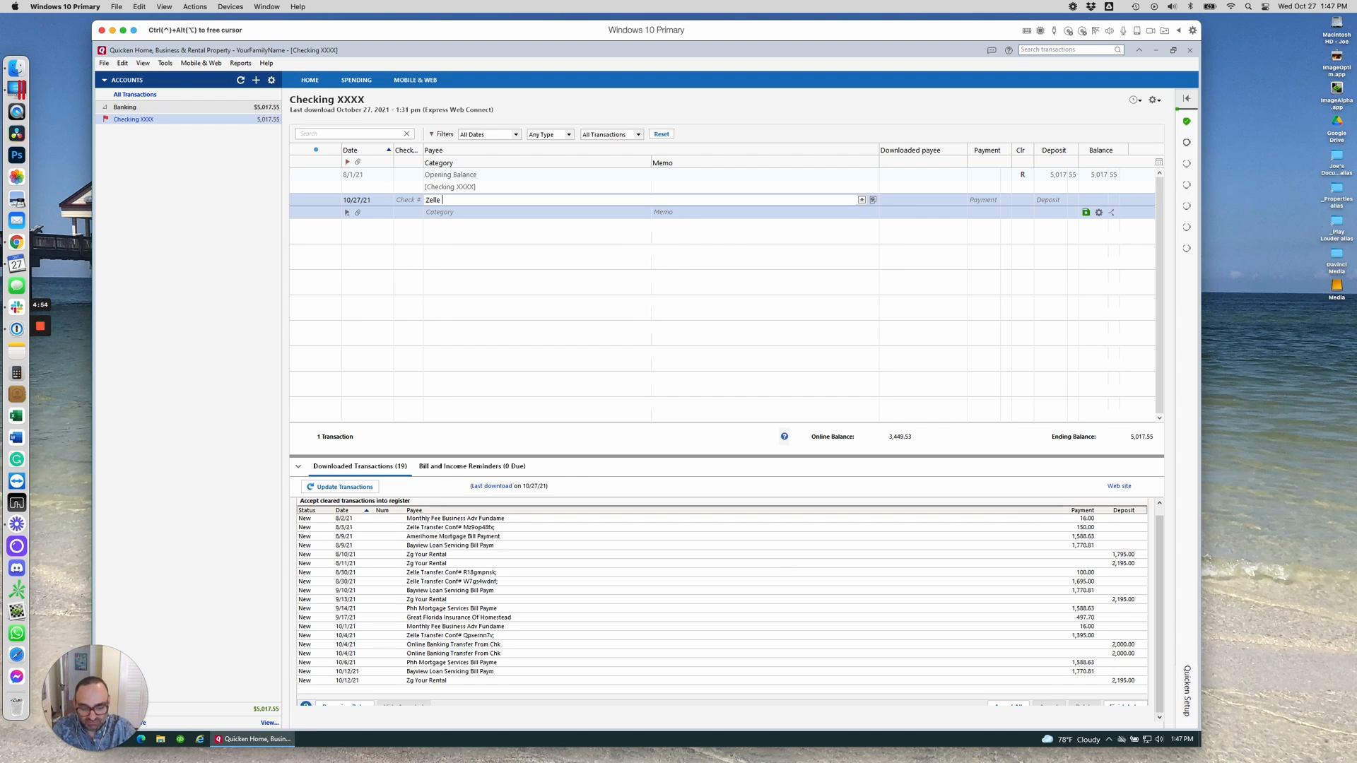
text( Transfer)
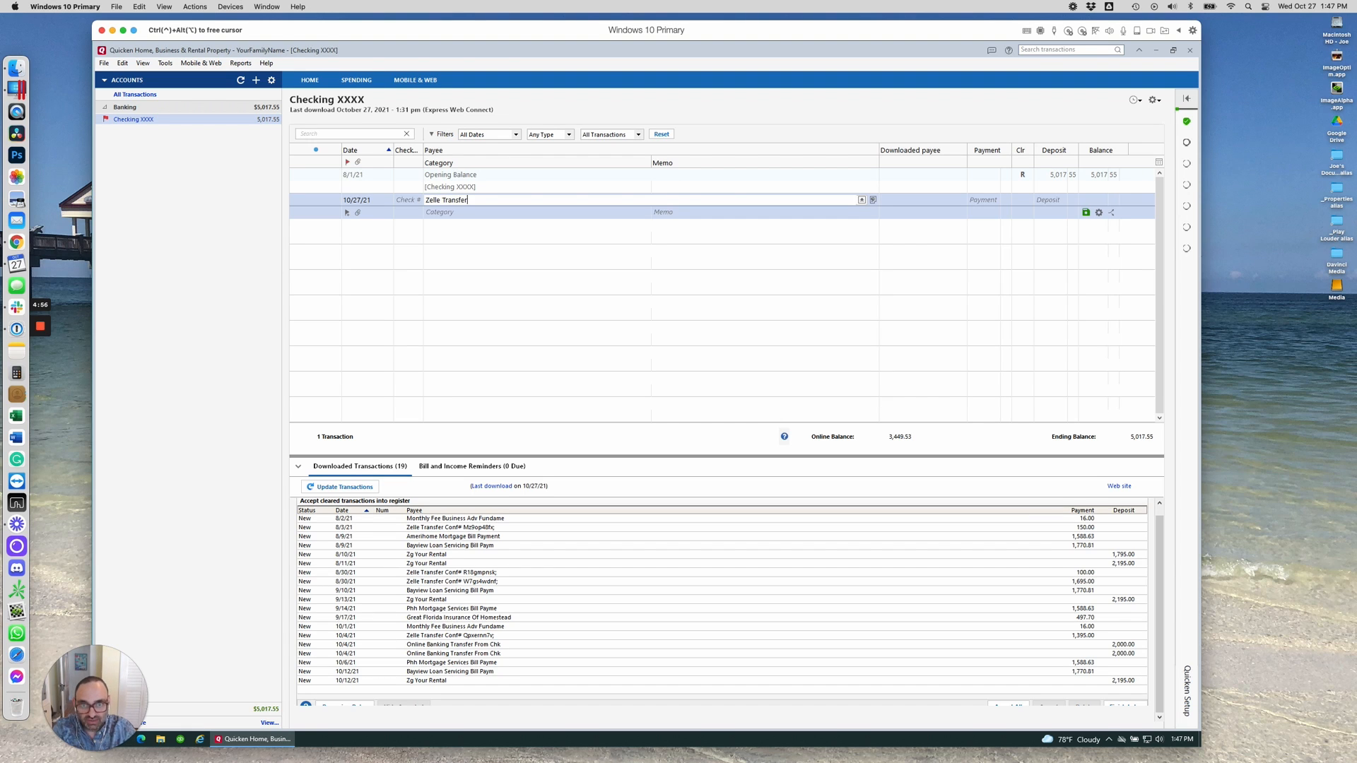
key(Tab)
text(1)
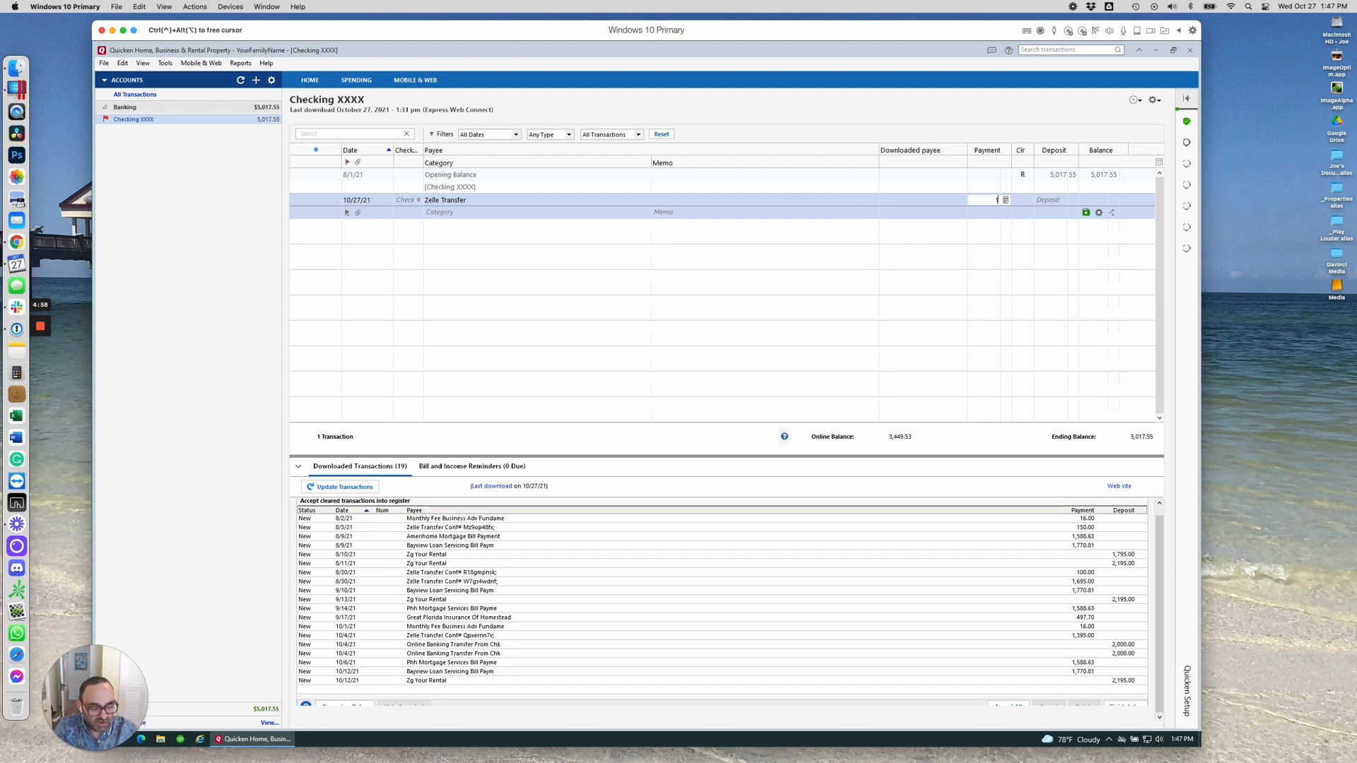
text(50)
key(Tab)
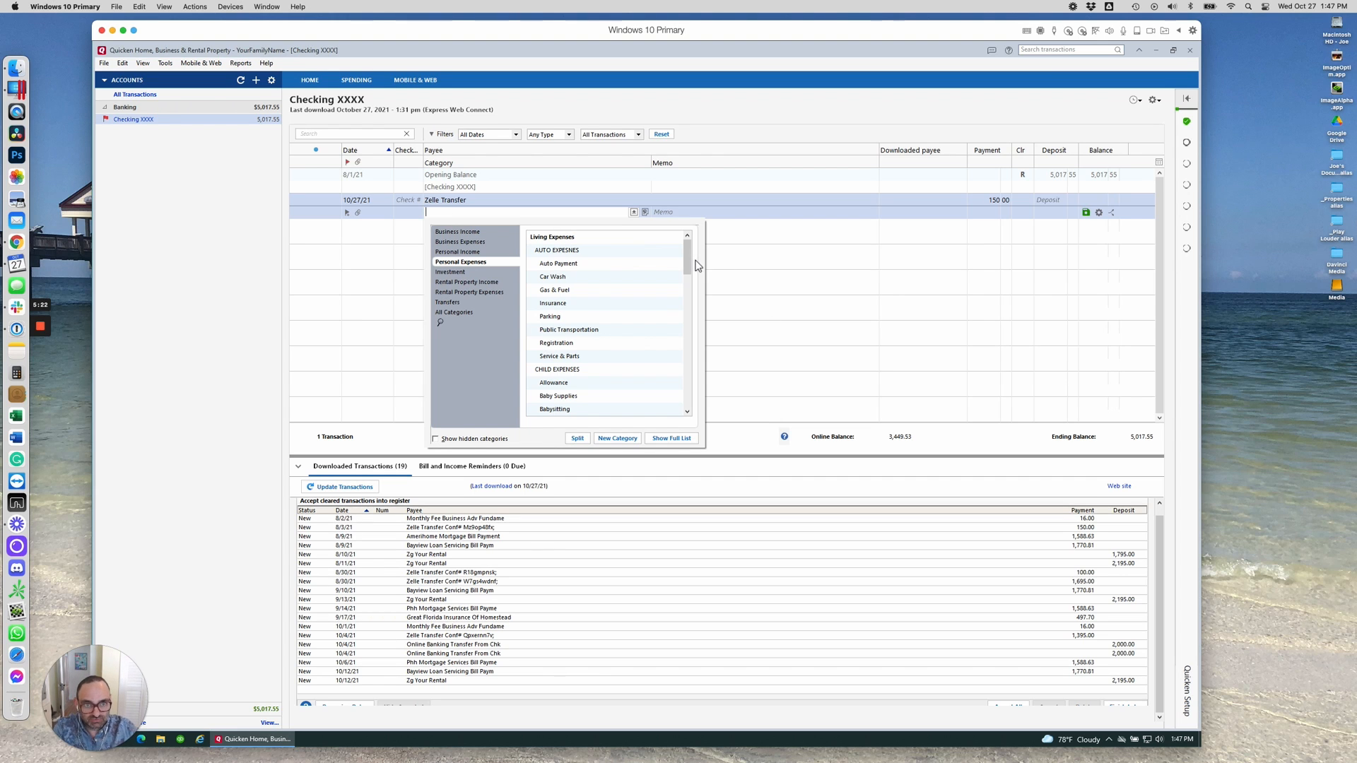
Show hidden categories, assign Cleaning and Maintenance (Rental) from Rental Property Expenses to the Zelle Transfer, and save the transaction.
drag(687, 255, 694, 418)
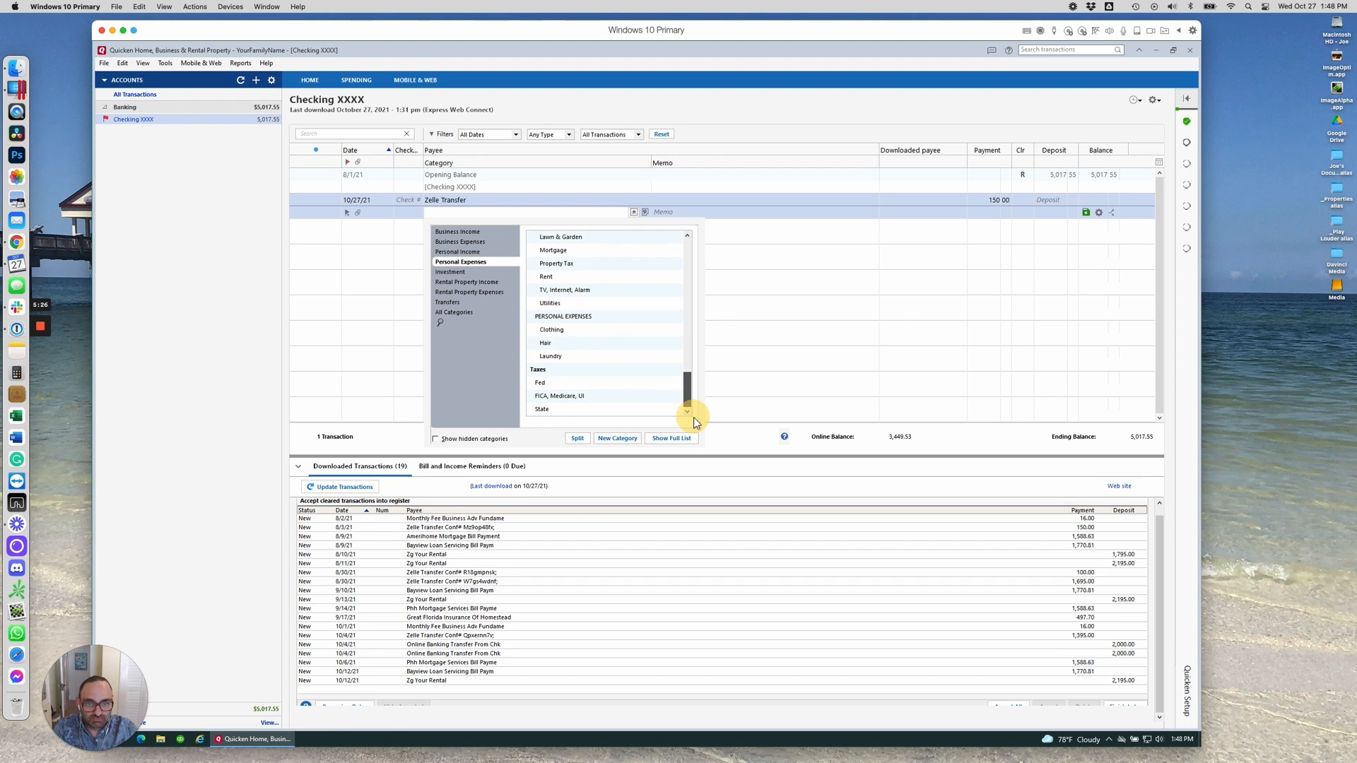
click(436, 439)
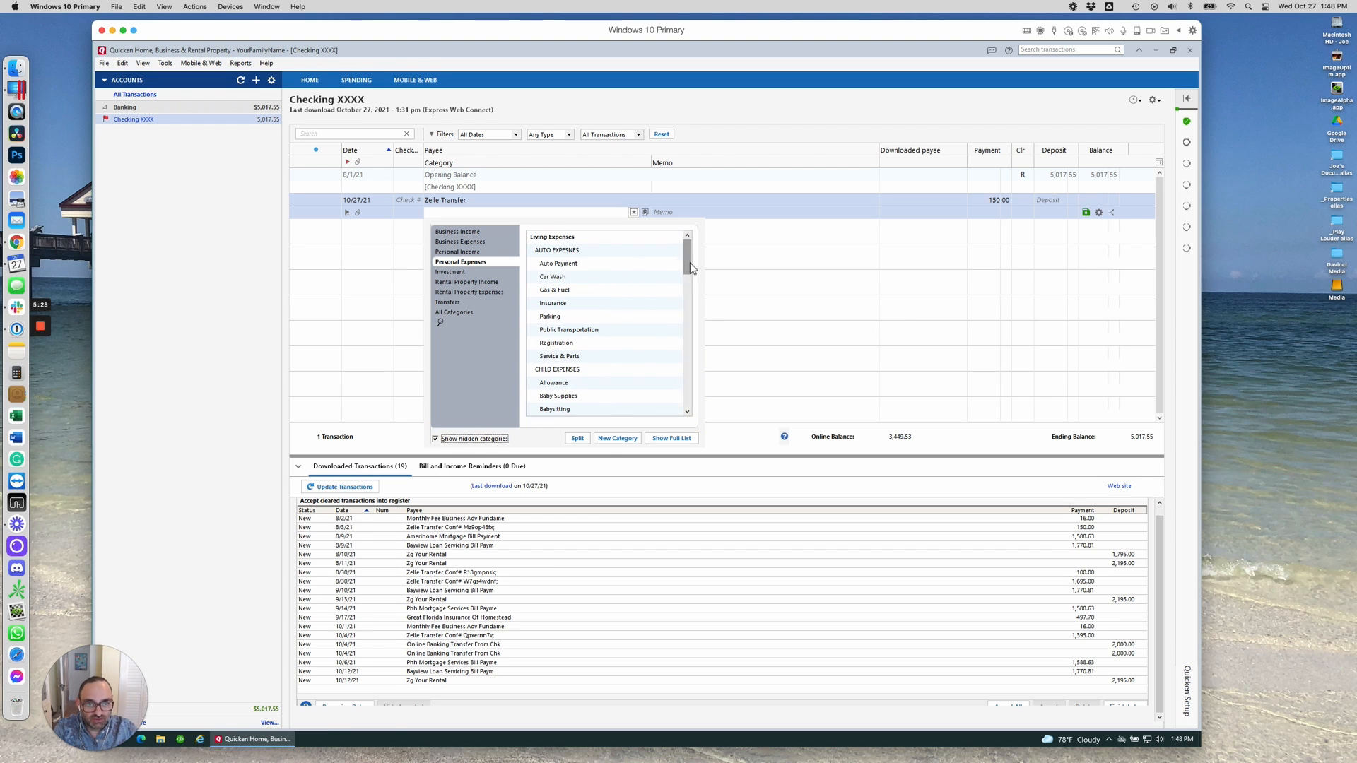
mouse_move(692, 267)
mouse_down()
mouse_move(691, 407)
mouse_move(685, 246)
mouse_up()
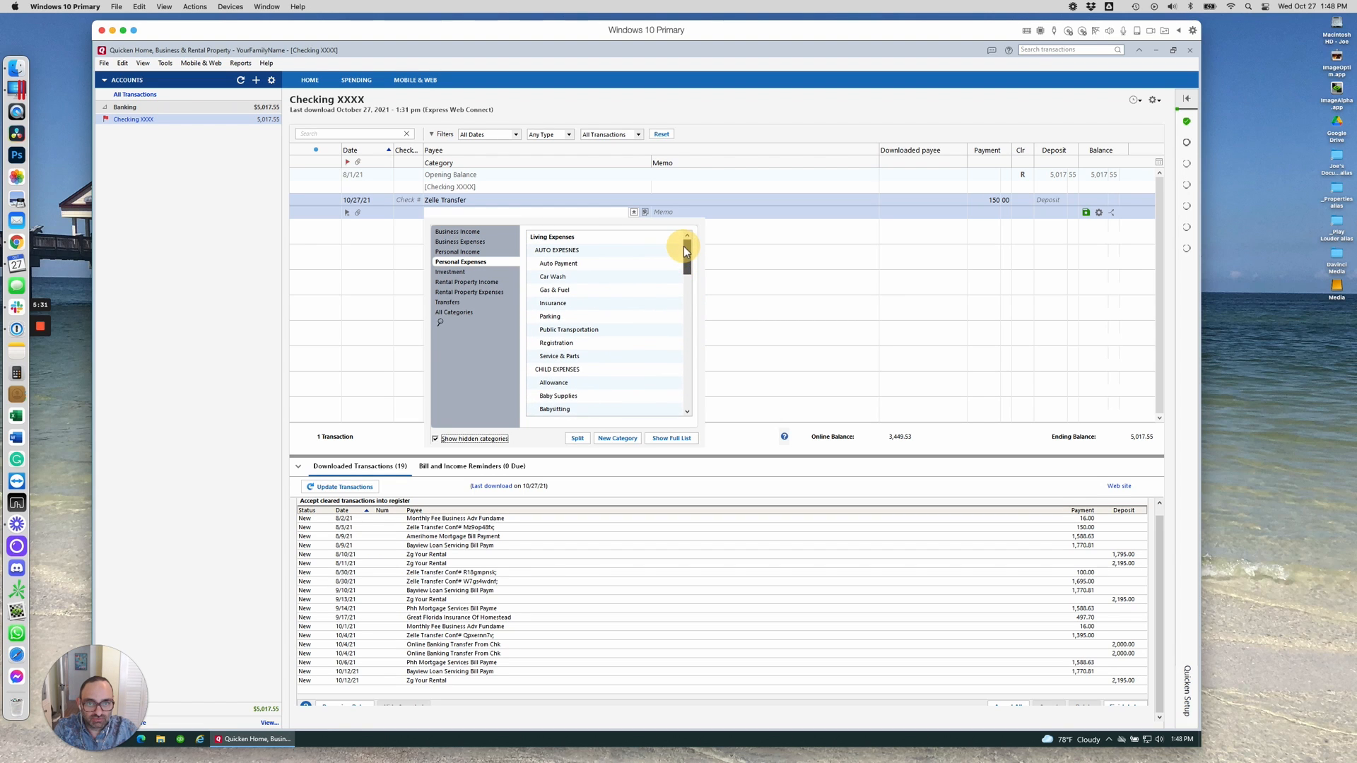
click(472, 282)
click(470, 292)
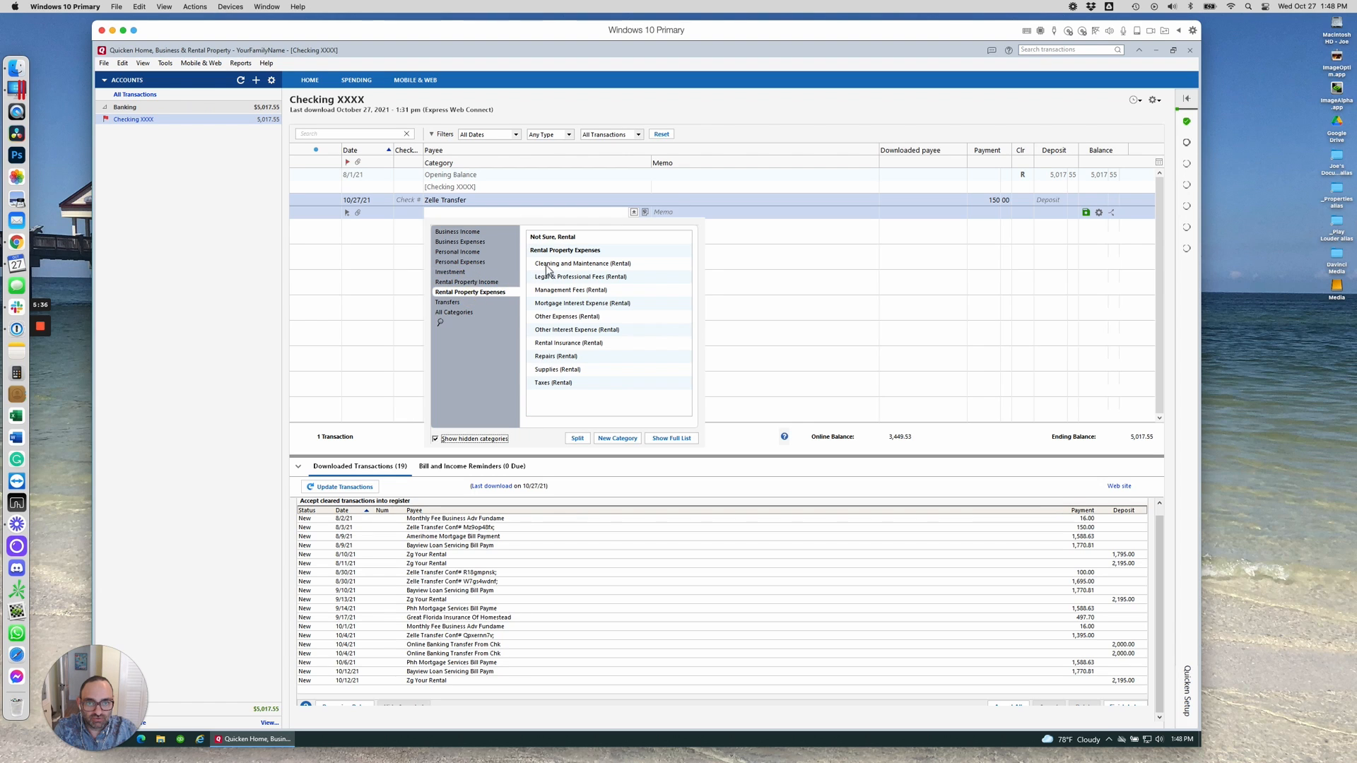
click(549, 264)
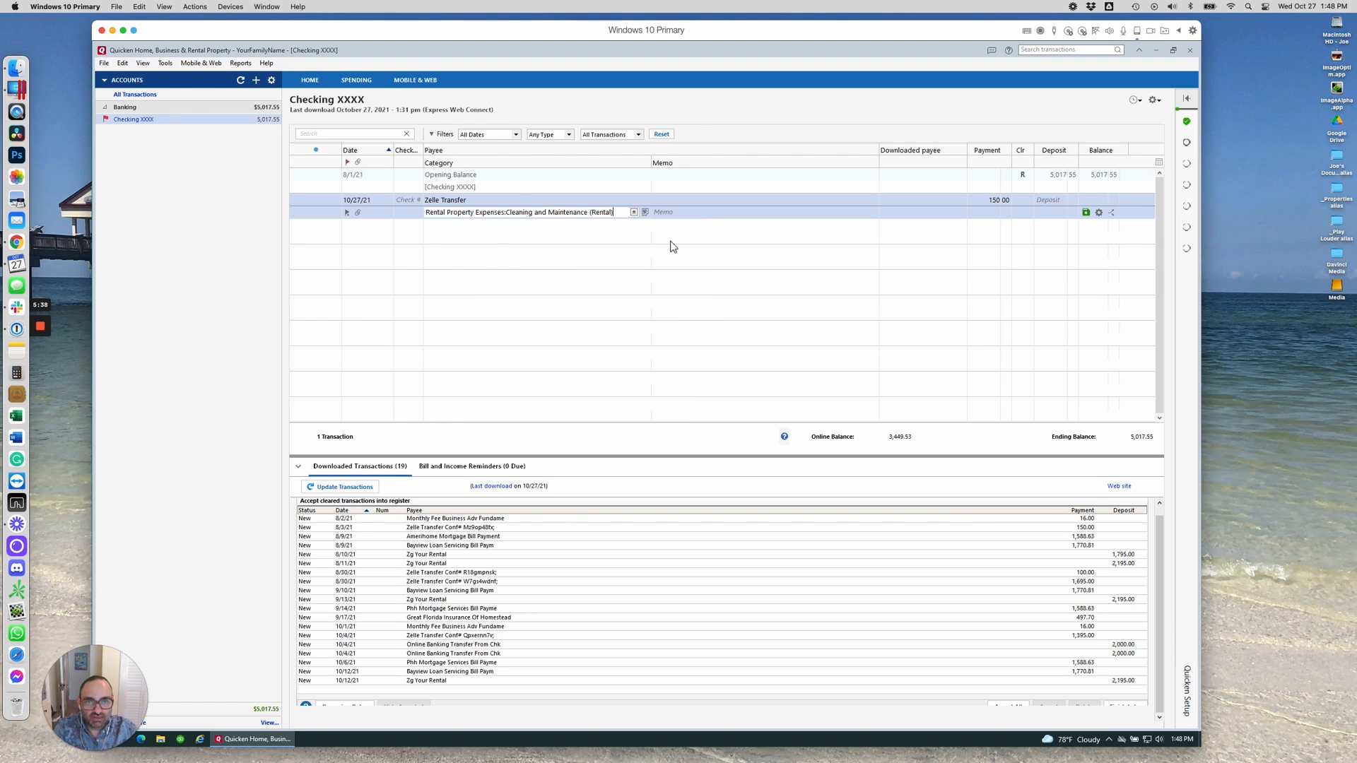
key(Return)
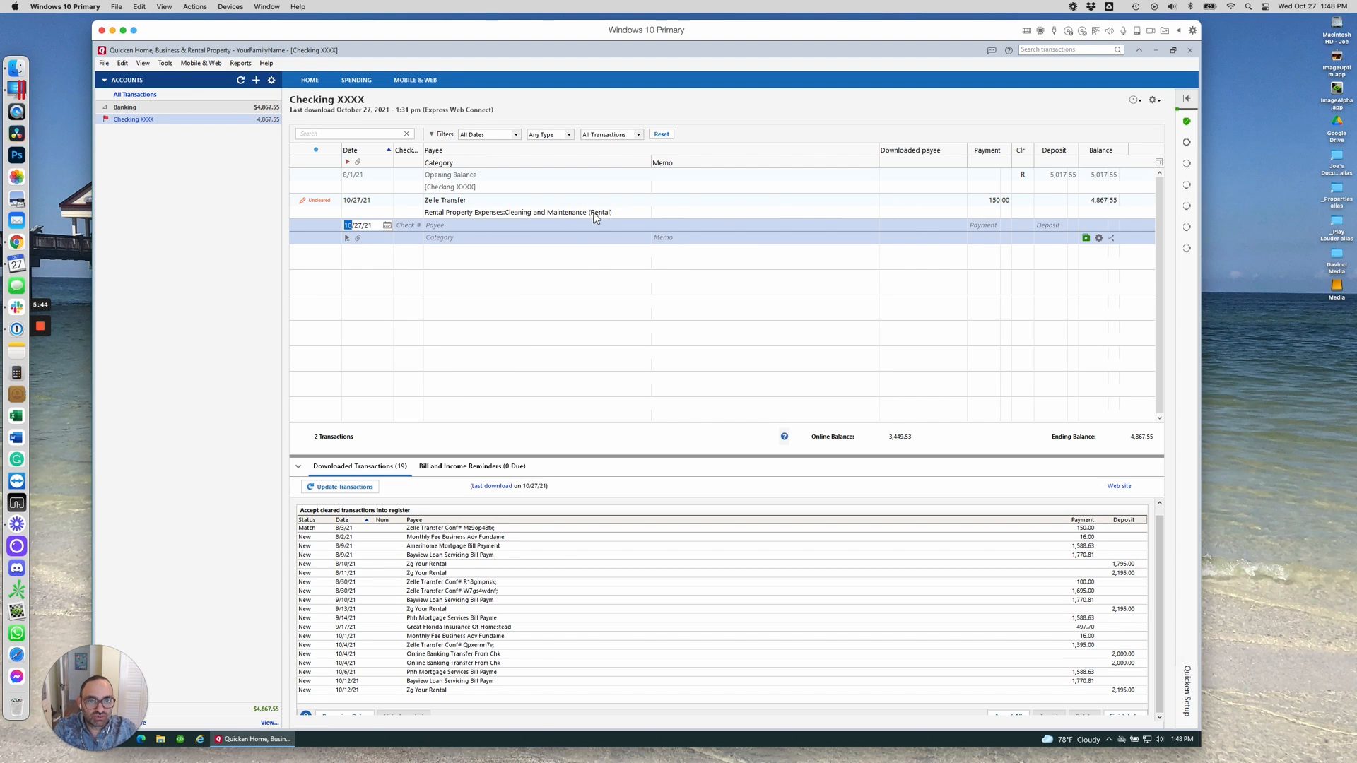
Accept the matched 8/3/21 downloaded Zelle transfer and view the cleared-status options of its register entry.
mouse_move(334, 212)
mouse_move(318, 534)
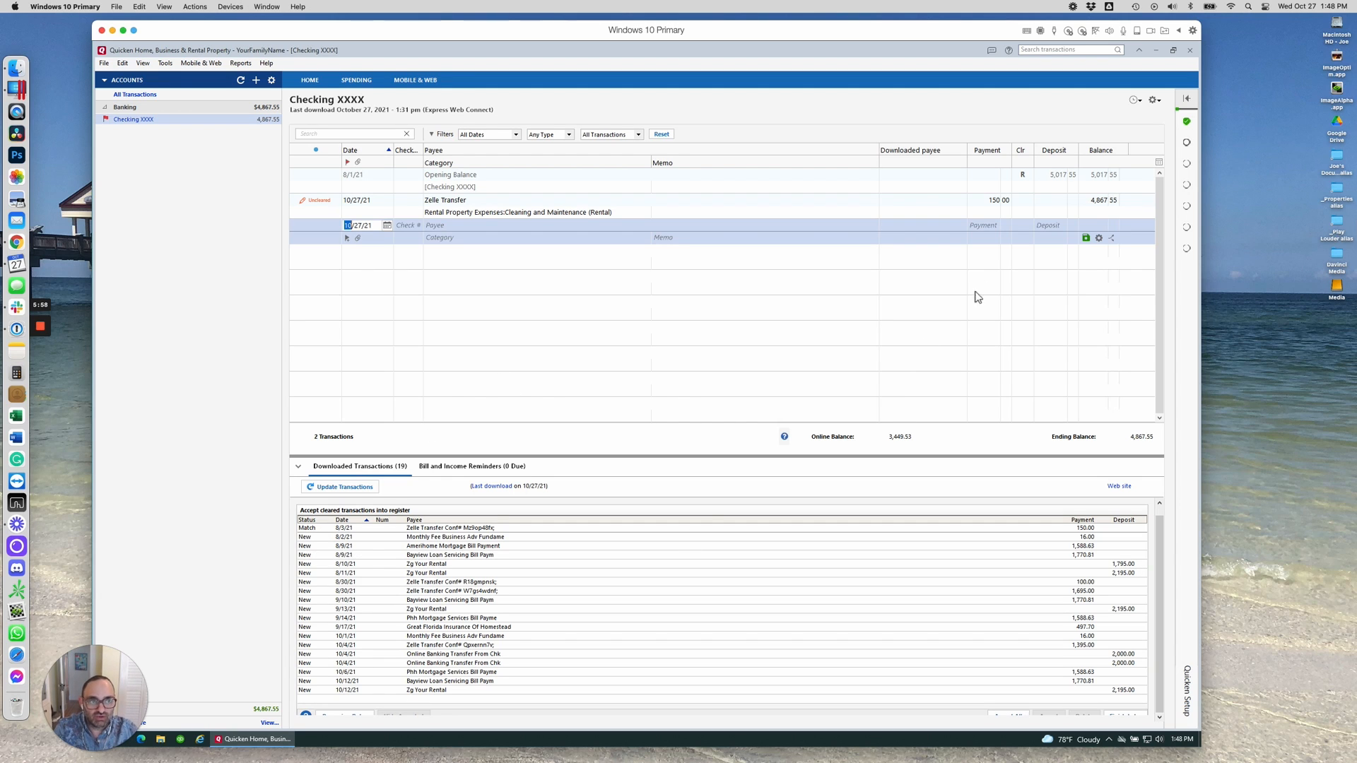
click(1058, 528)
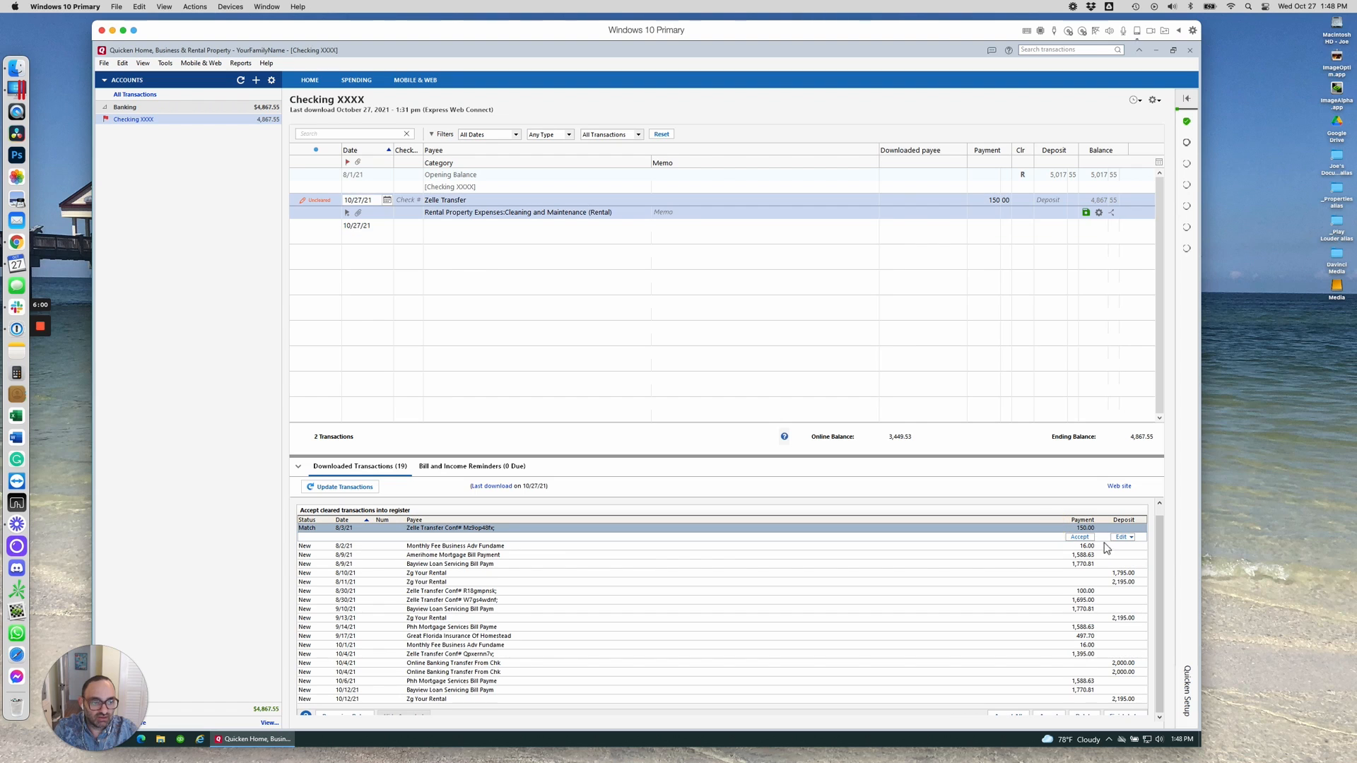
click(1082, 537)
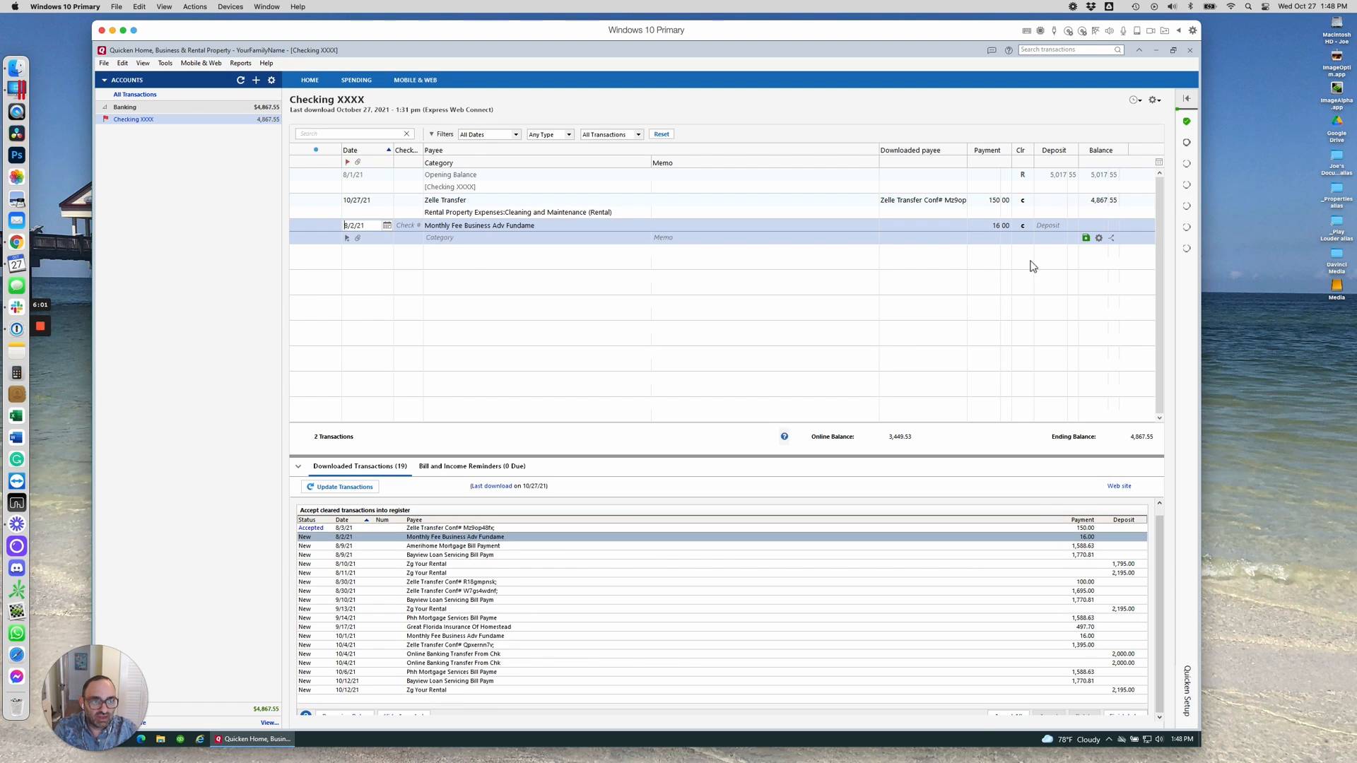
click(1023, 202)
click(1023, 202)
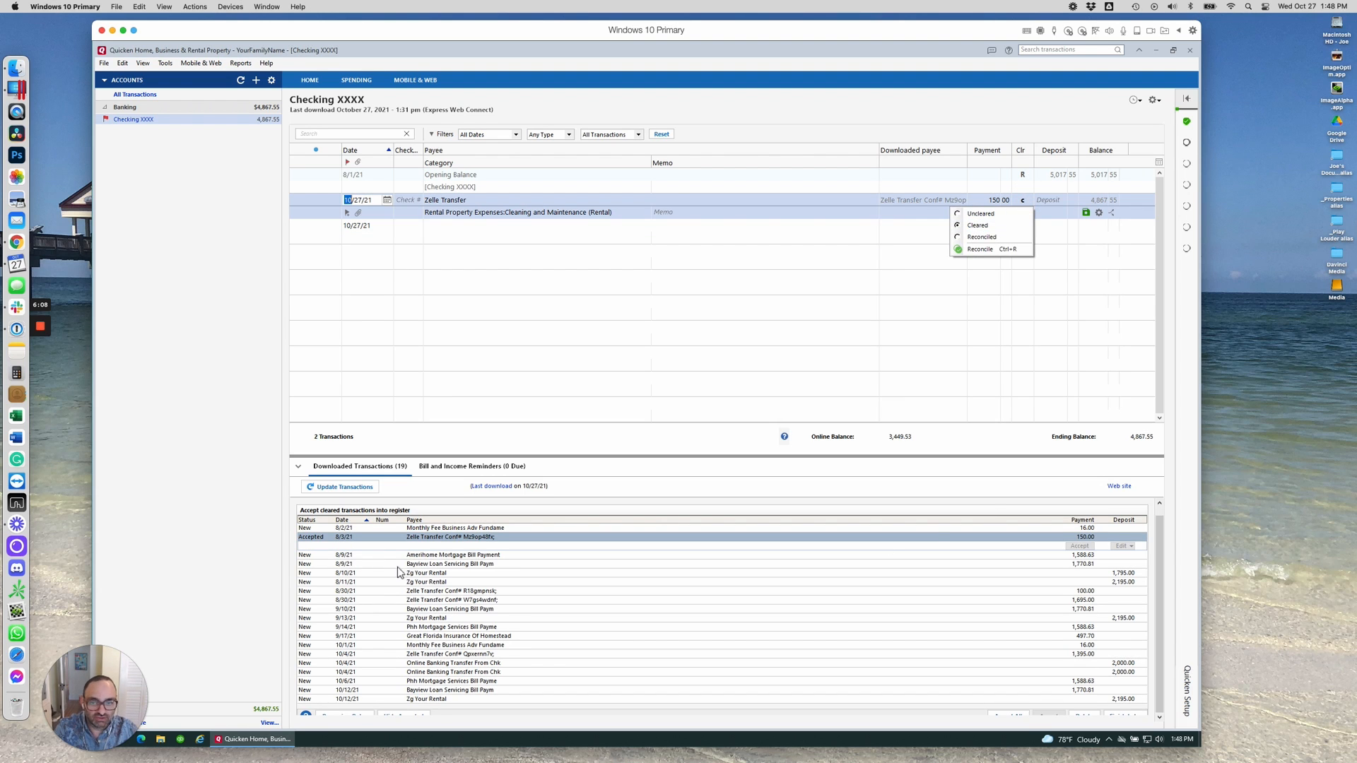
Select the 8/2/21 Monthly Fee downloaded transaction and view its available edit actions without applying any.
click(413, 529)
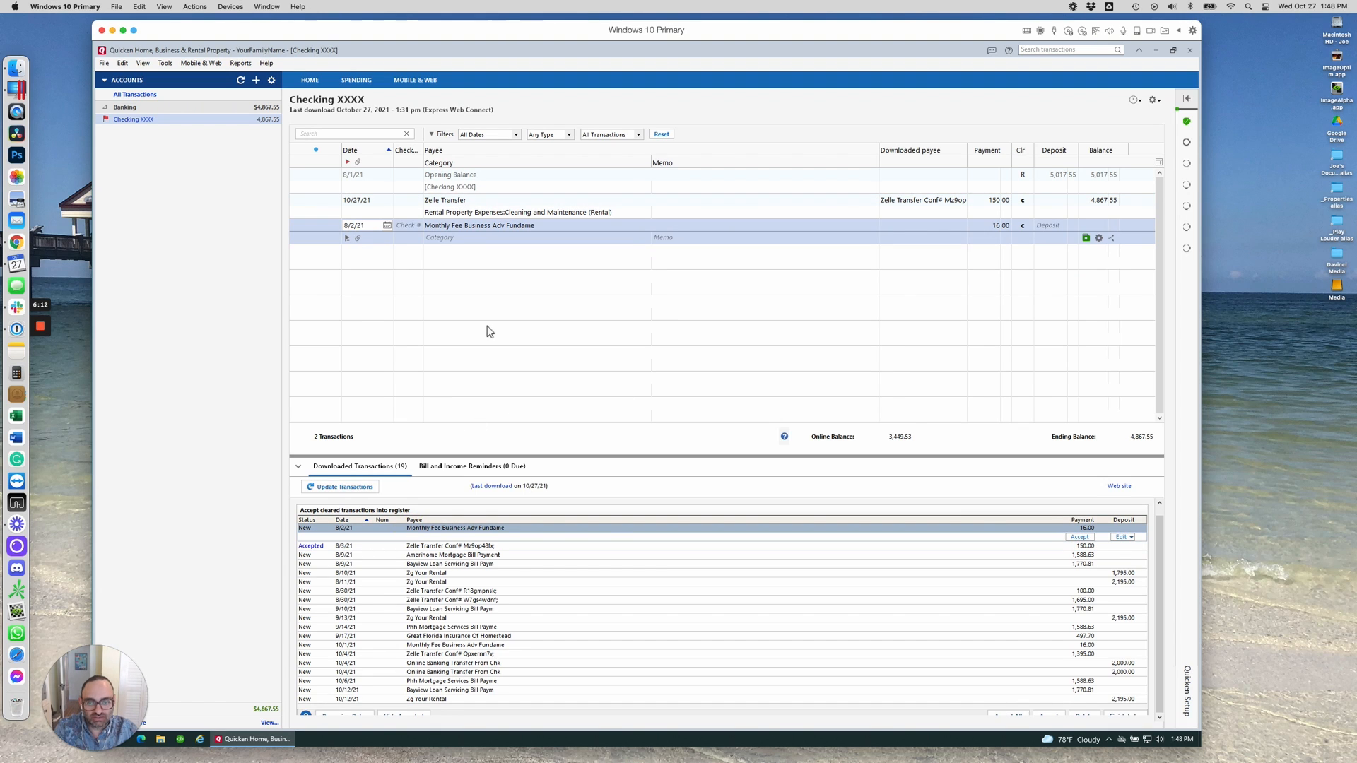
click(1123, 537)
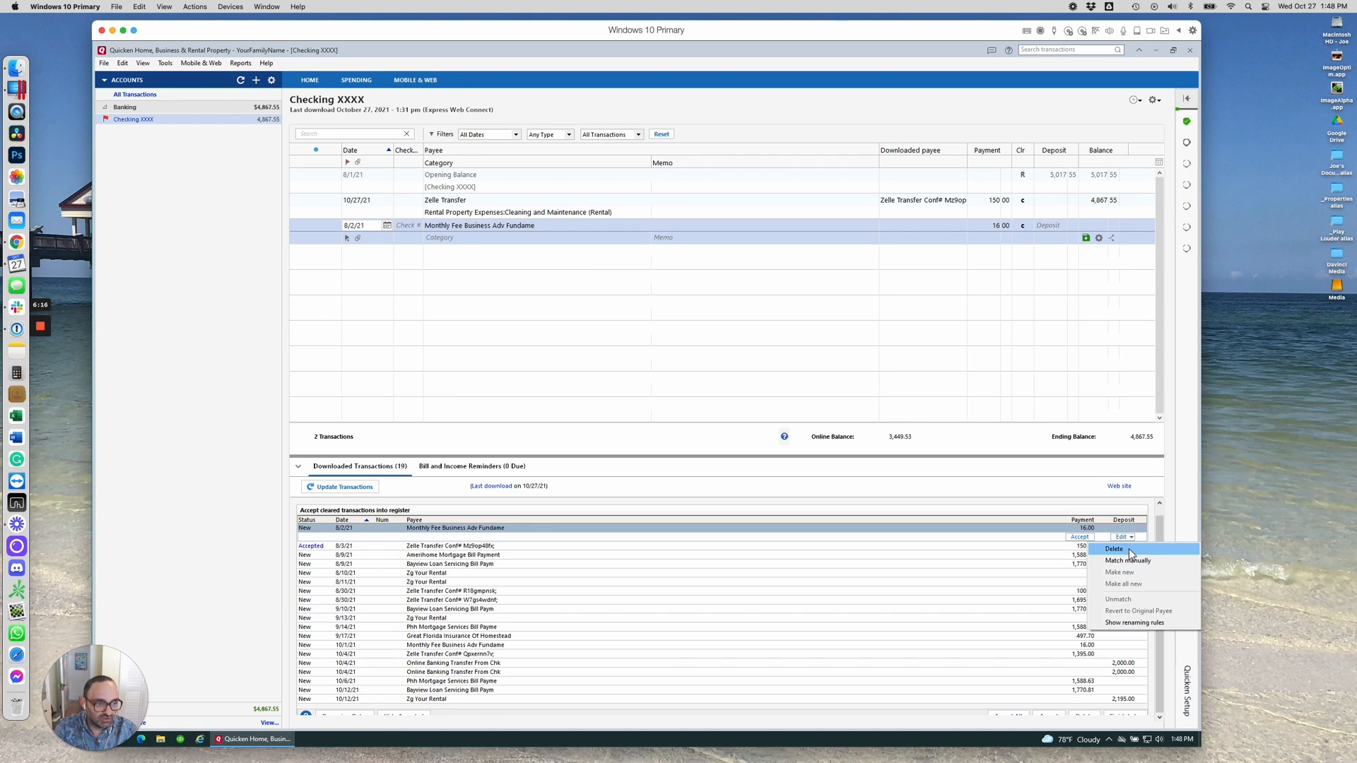
click(872, 334)
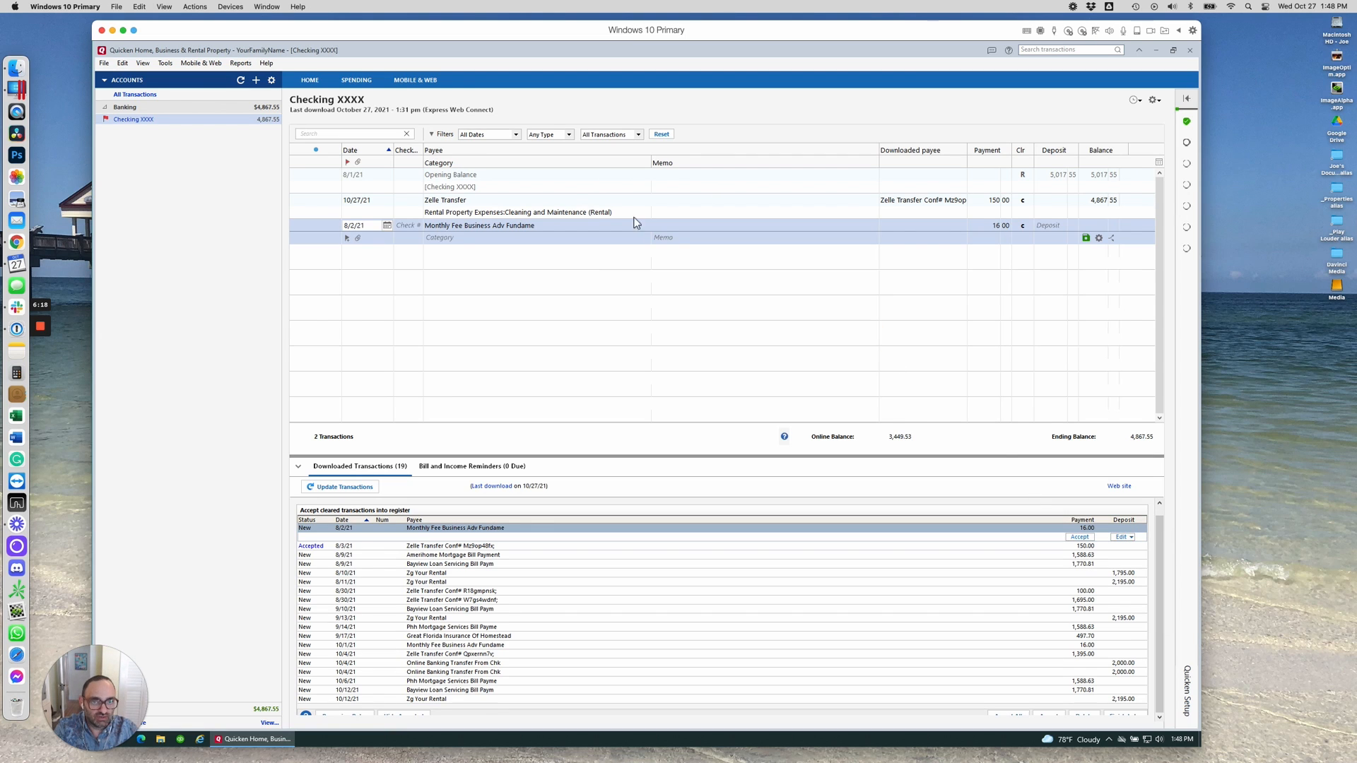
Enlarge the downloaded transactions area, accept all remaining downloaded transactions into the register, and look over the entries.
drag(1160, 613, 1160, 635)
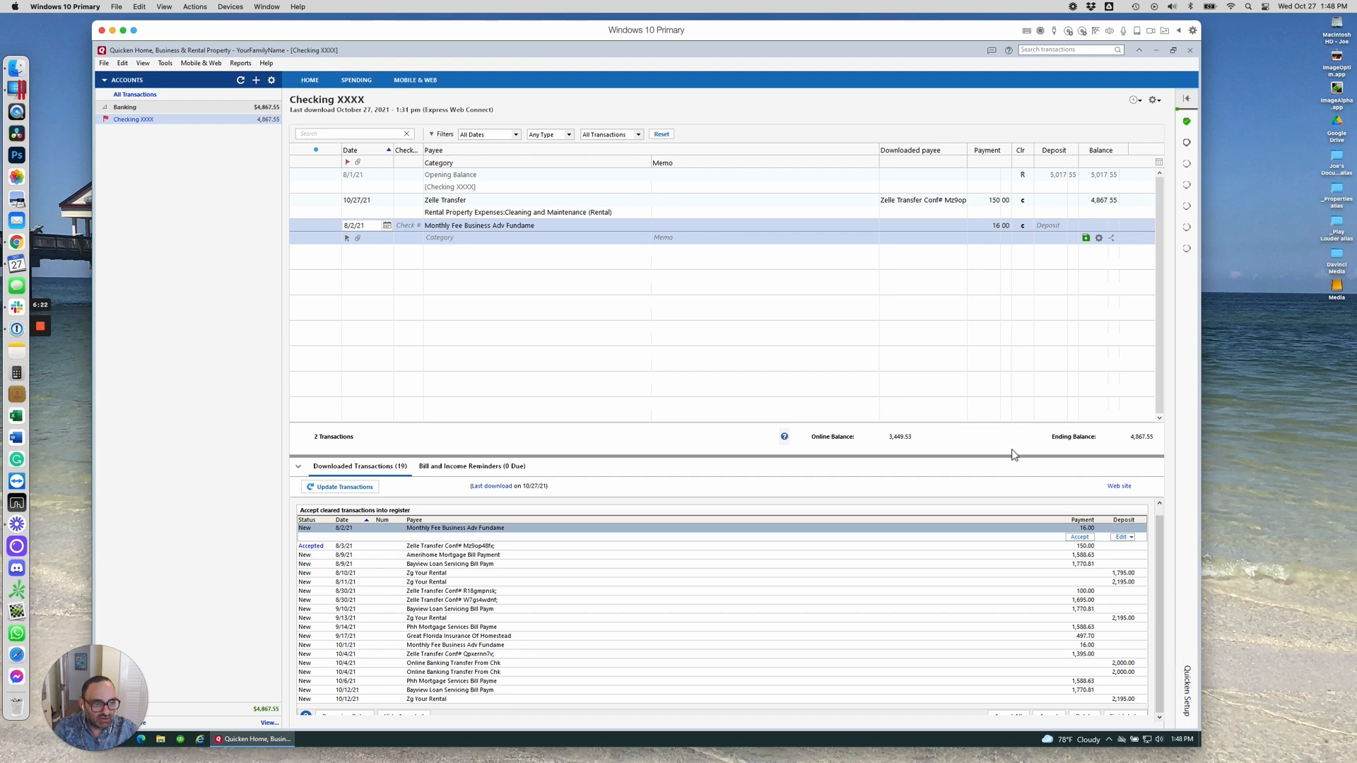
drag(1003, 421, 1002, 350)
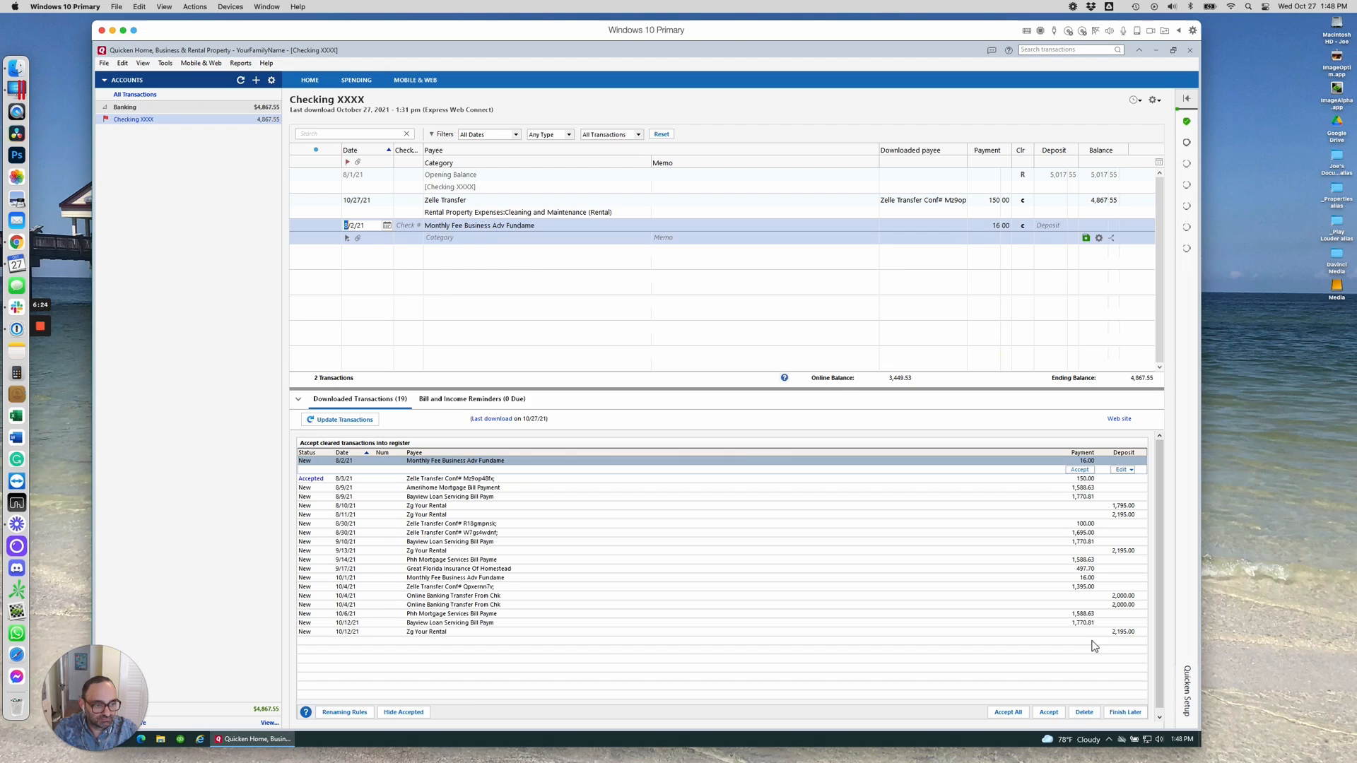
click(1017, 715)
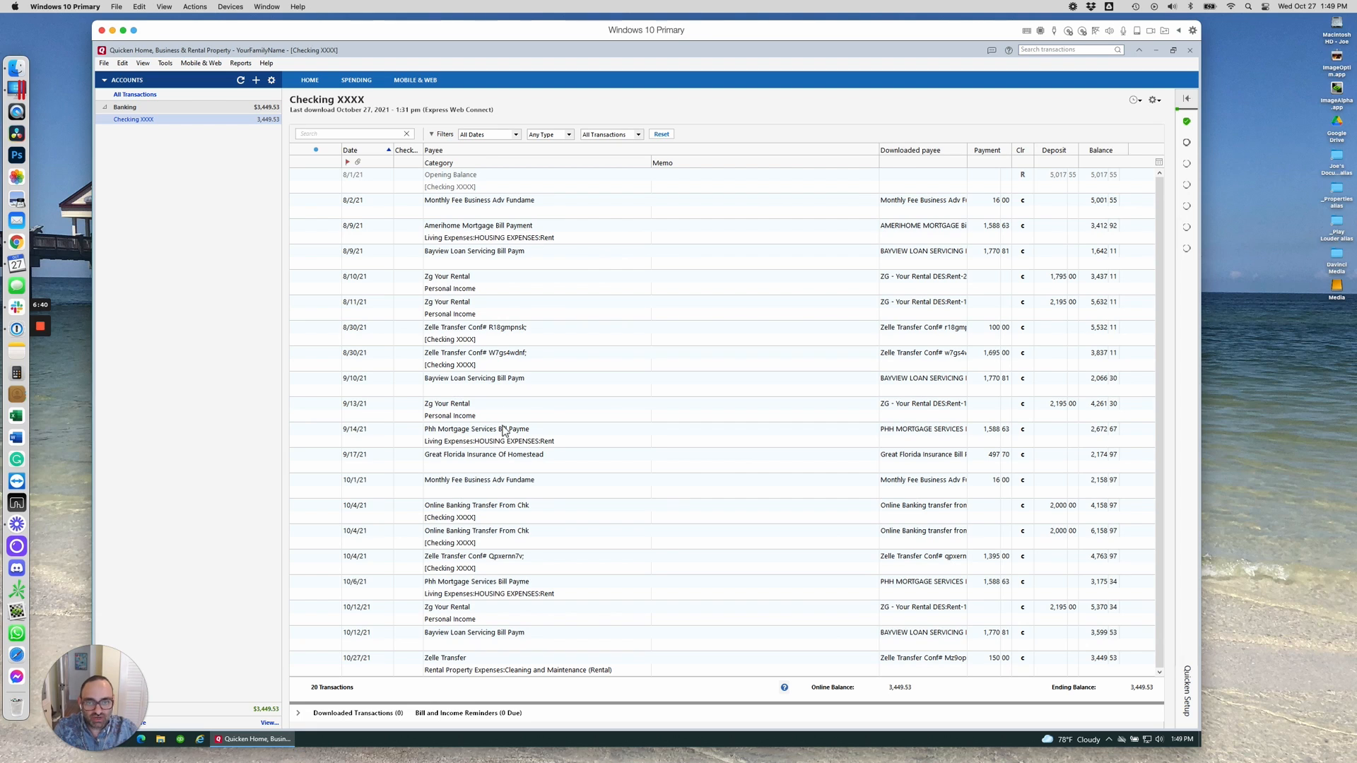
scroll(504, 417, down, 1)
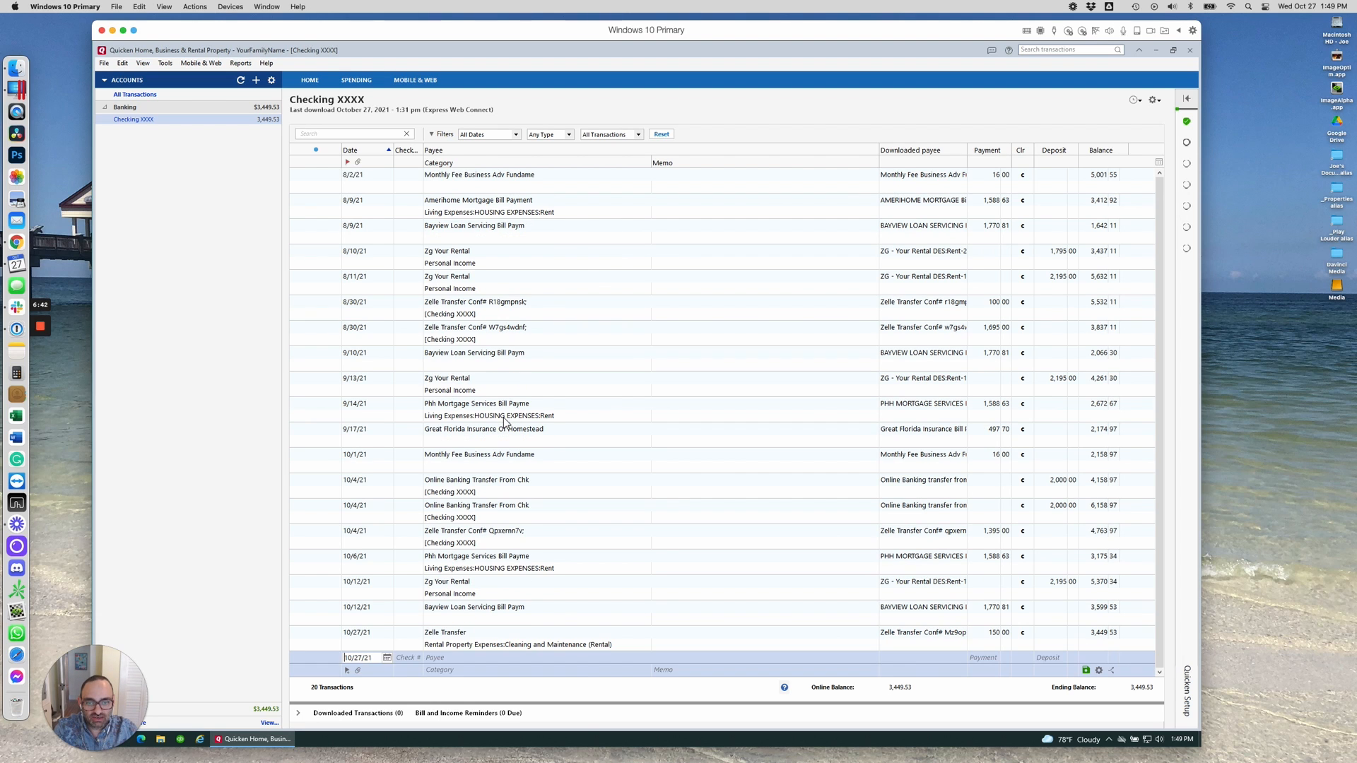
scroll(507, 450, up, 1)
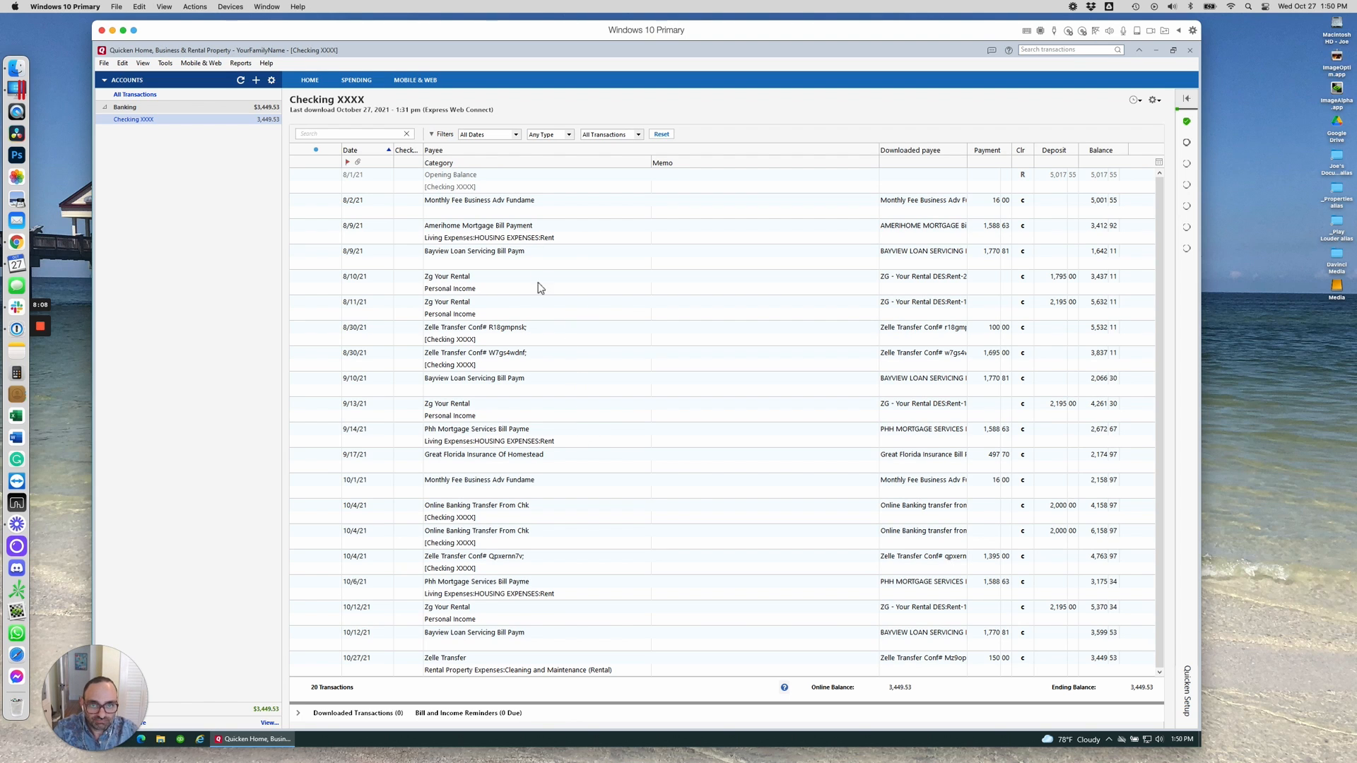
click(492, 212)
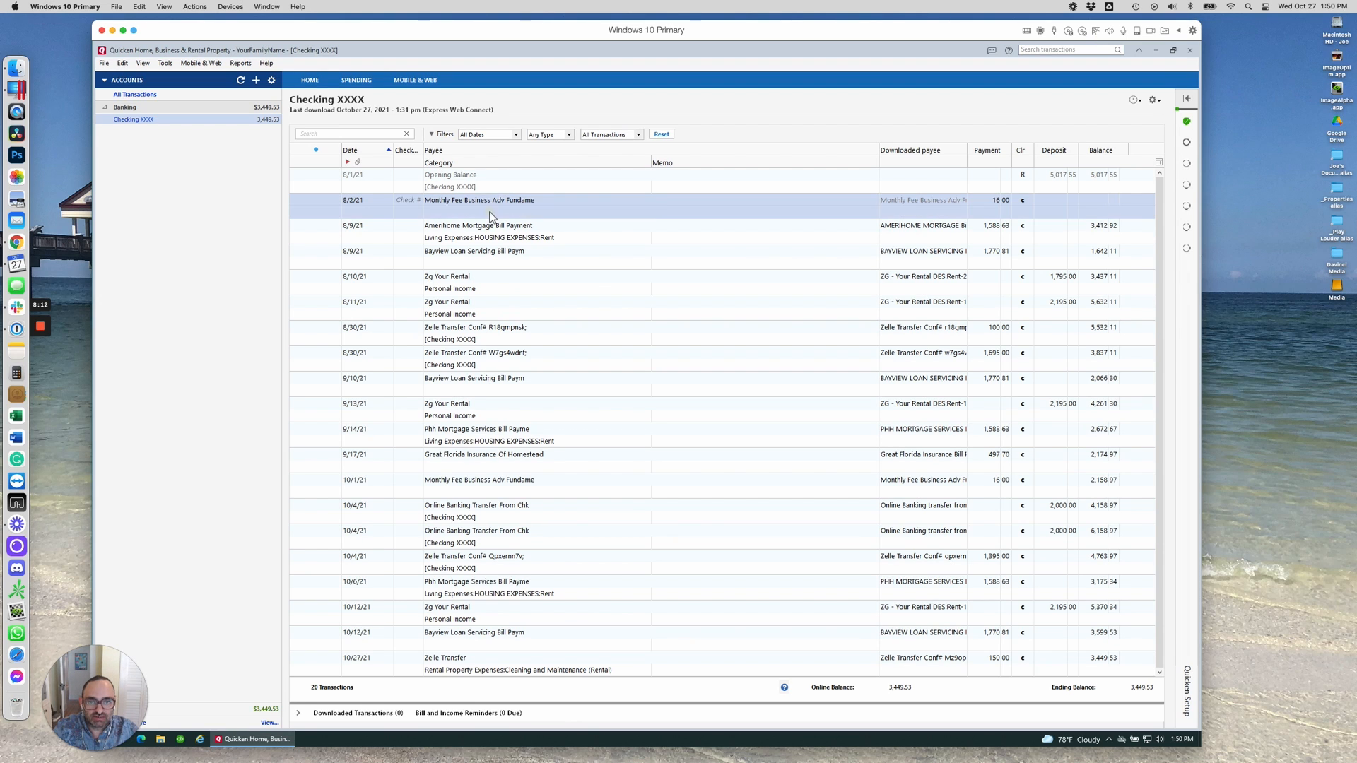
text(Bank Fee)
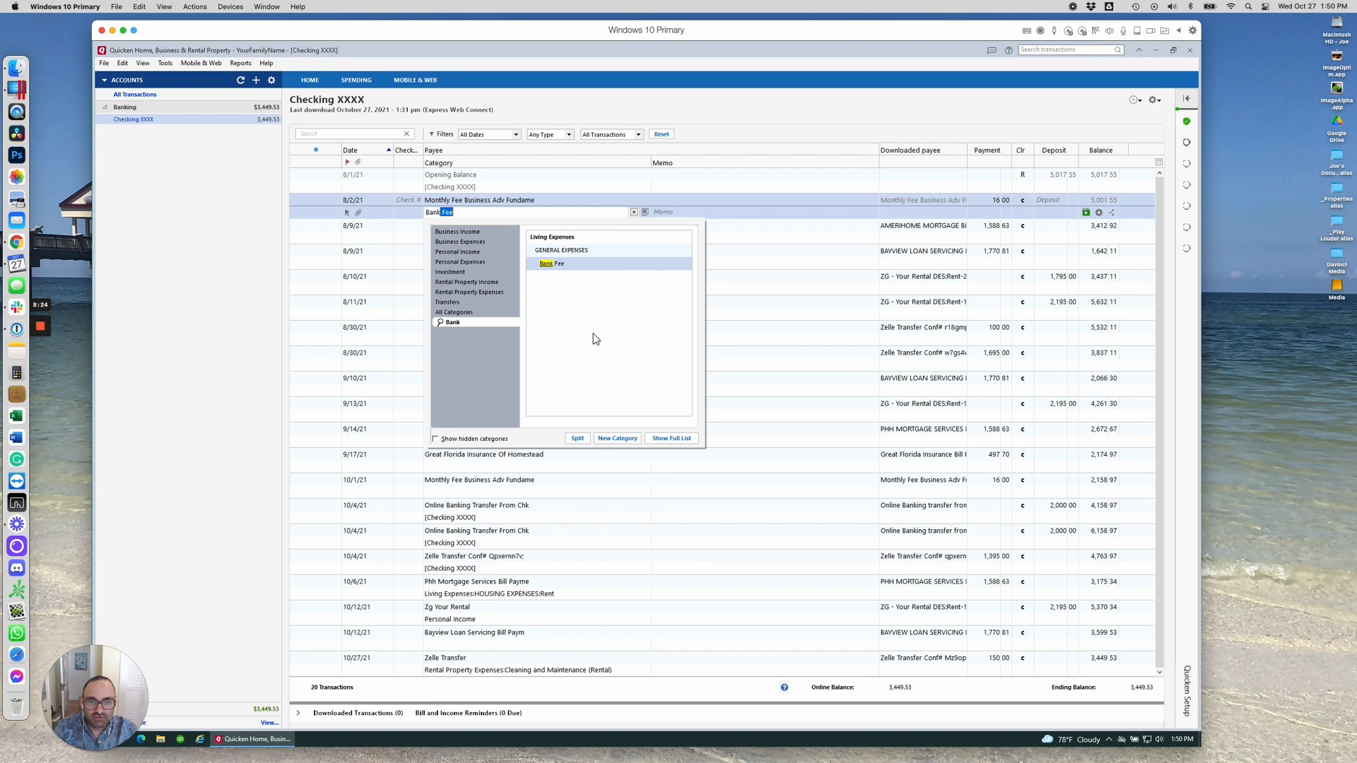
click(618, 439)
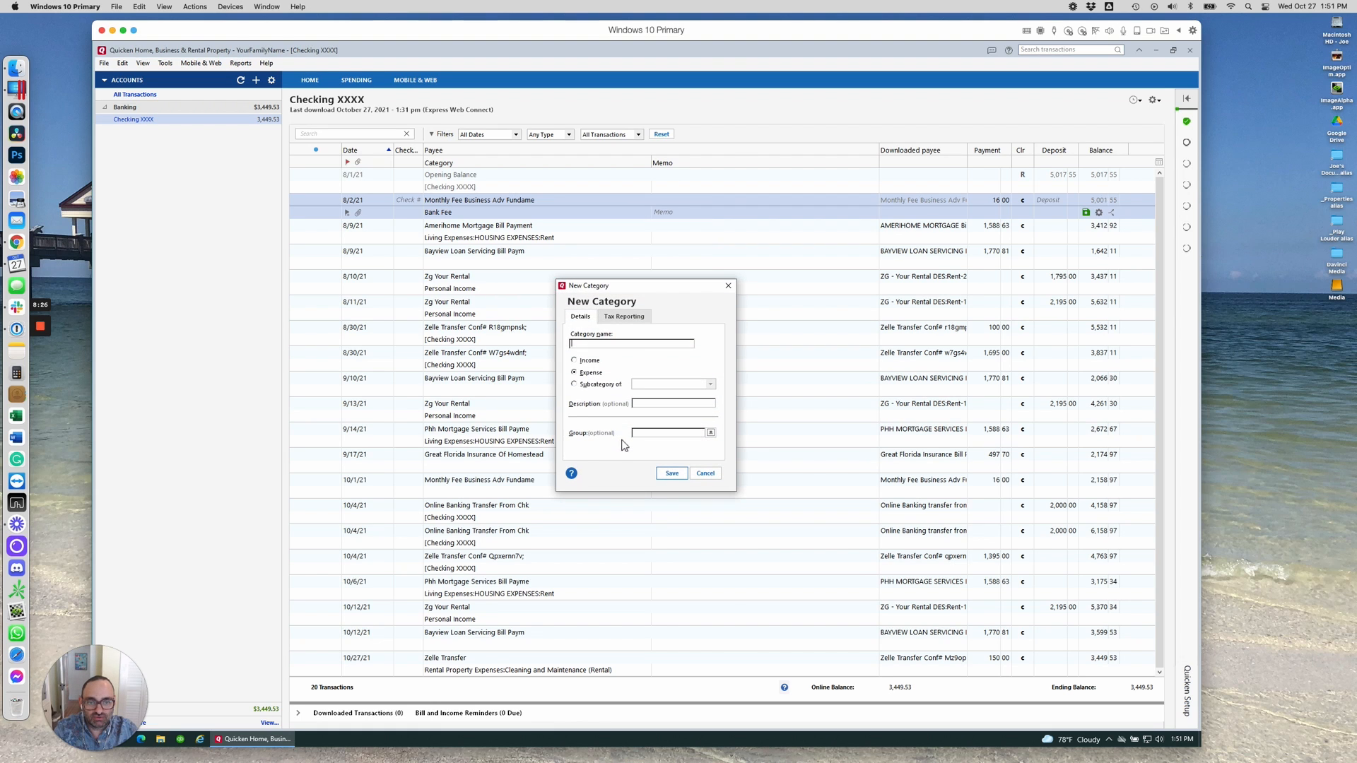
click(706, 473)
From the category list, start a new subcategory of Rental Property Expenses named Bank Fees.
click(165, 63)
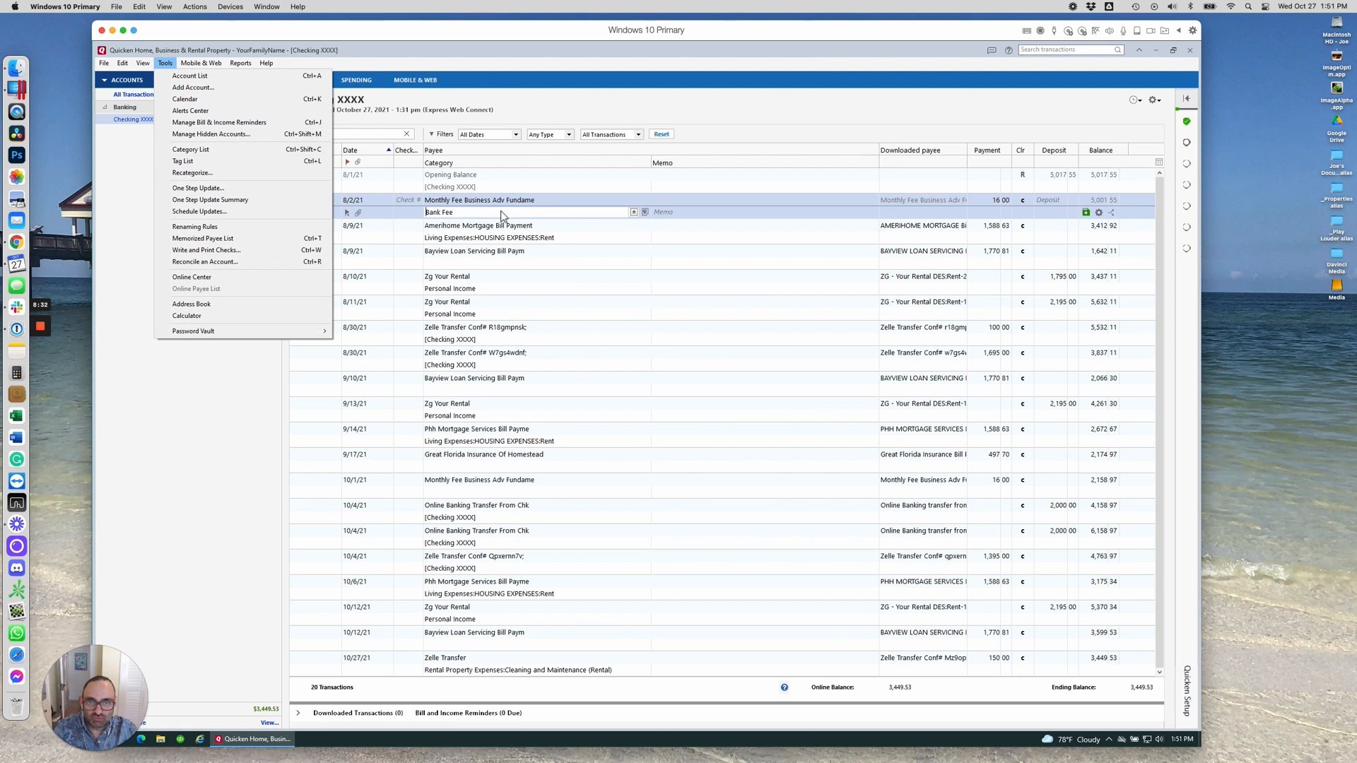
click(203, 153)
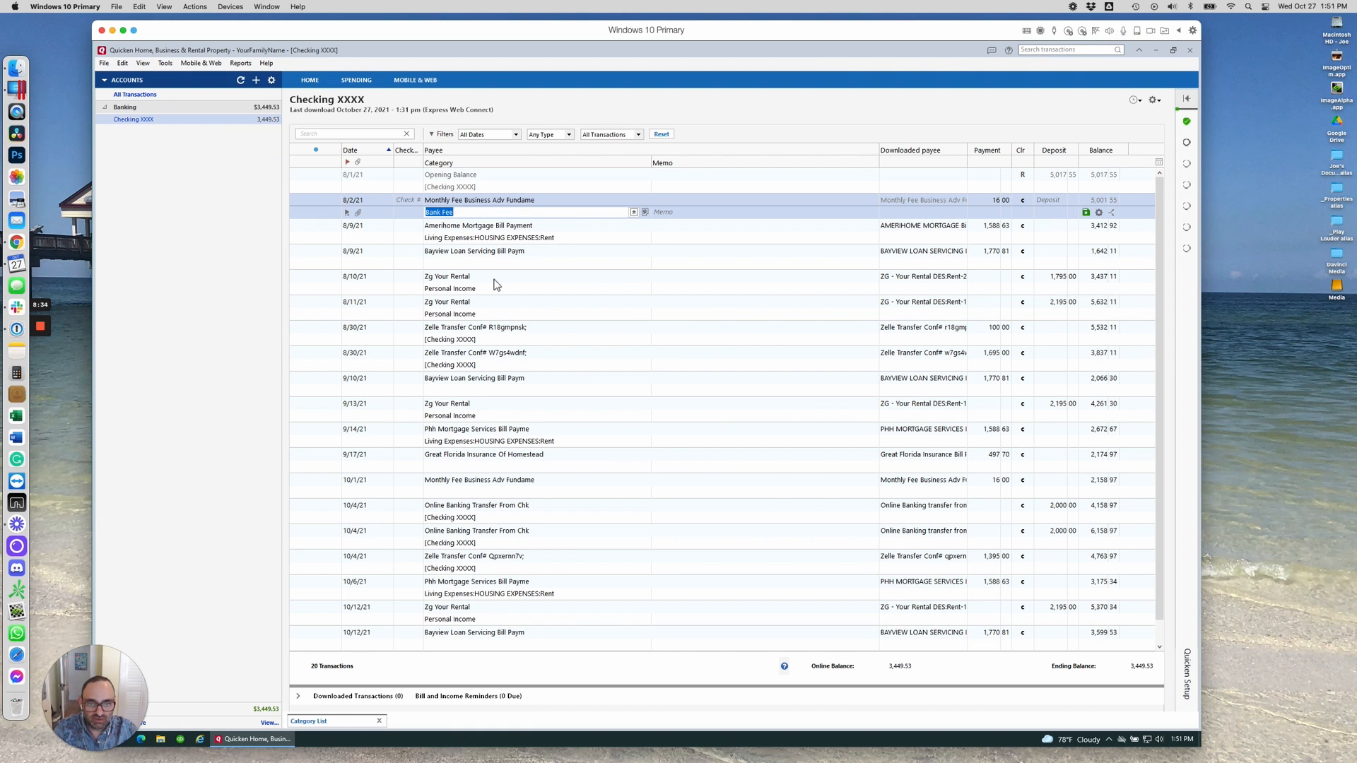
drag(939, 238, 930, 589)
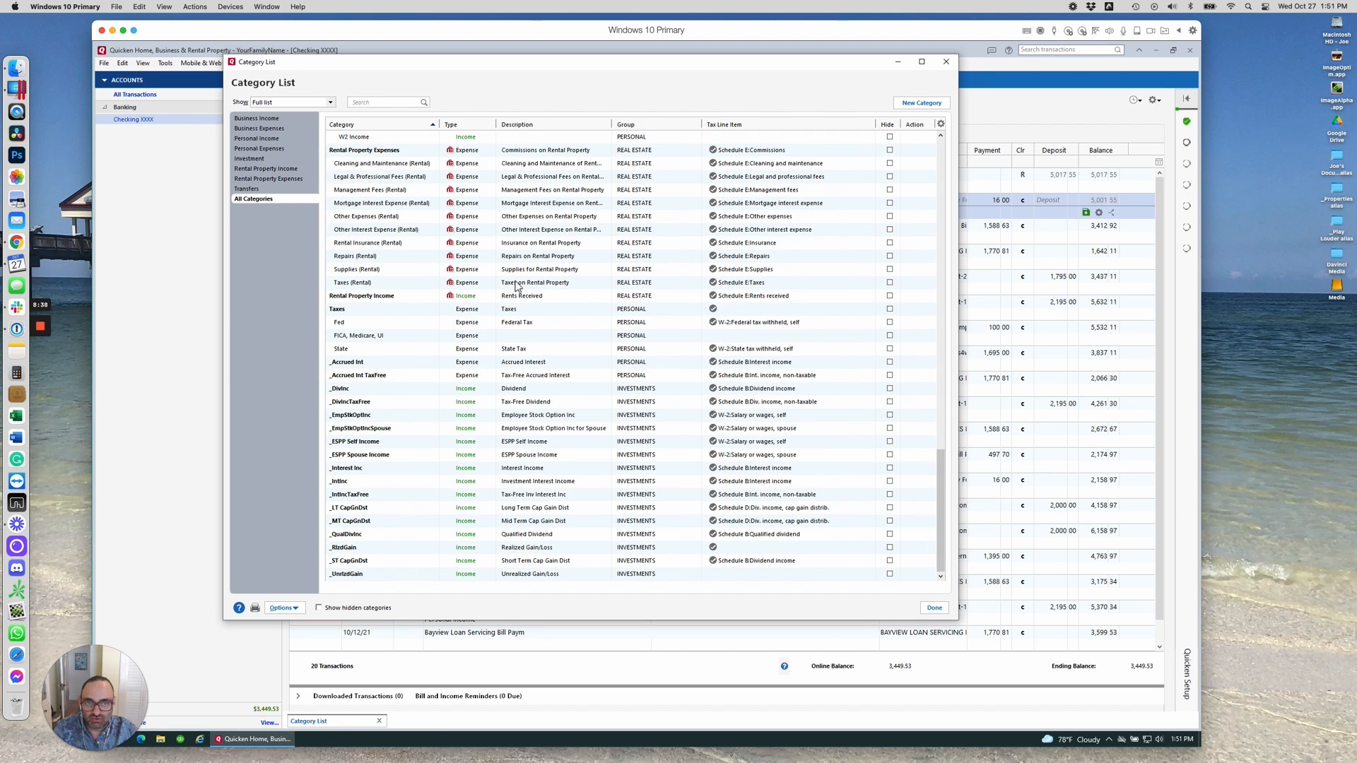
scroll(517, 286, up, 1)
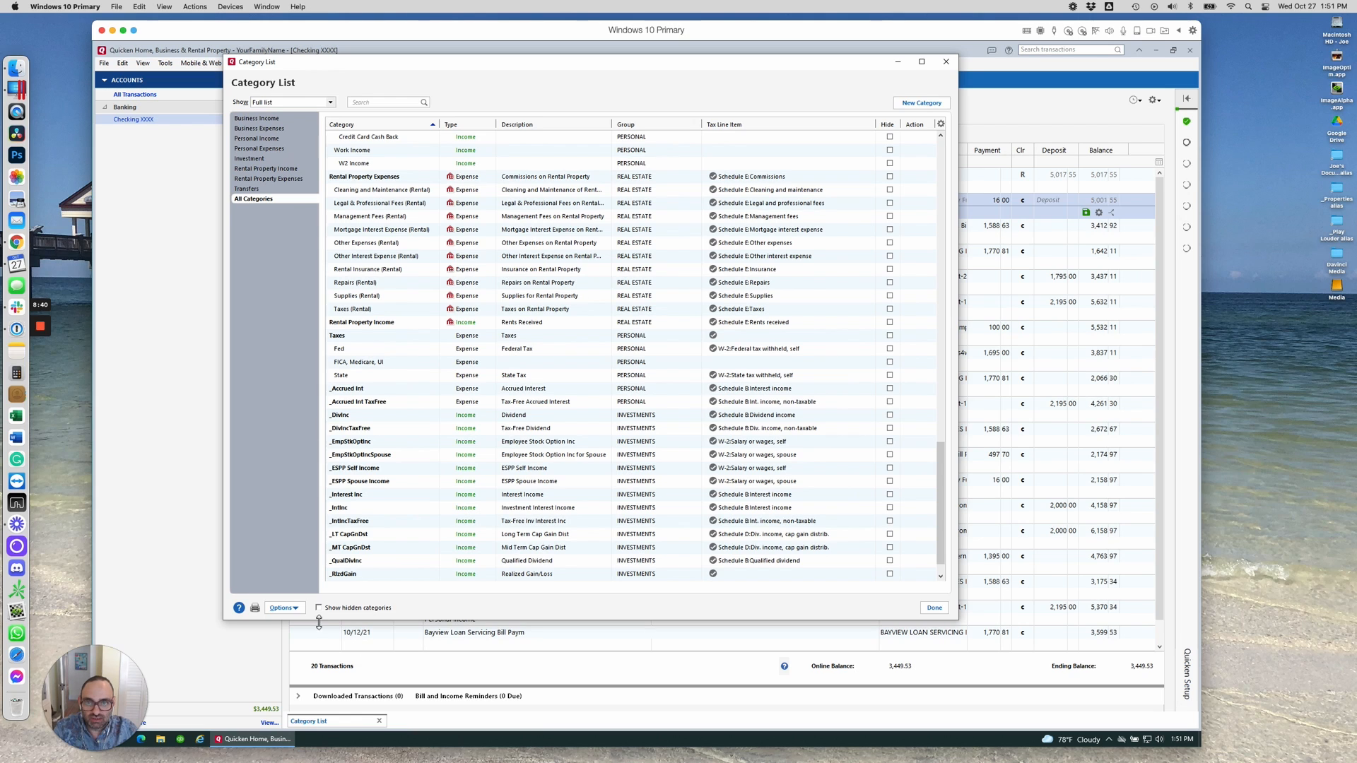
click(397, 178)
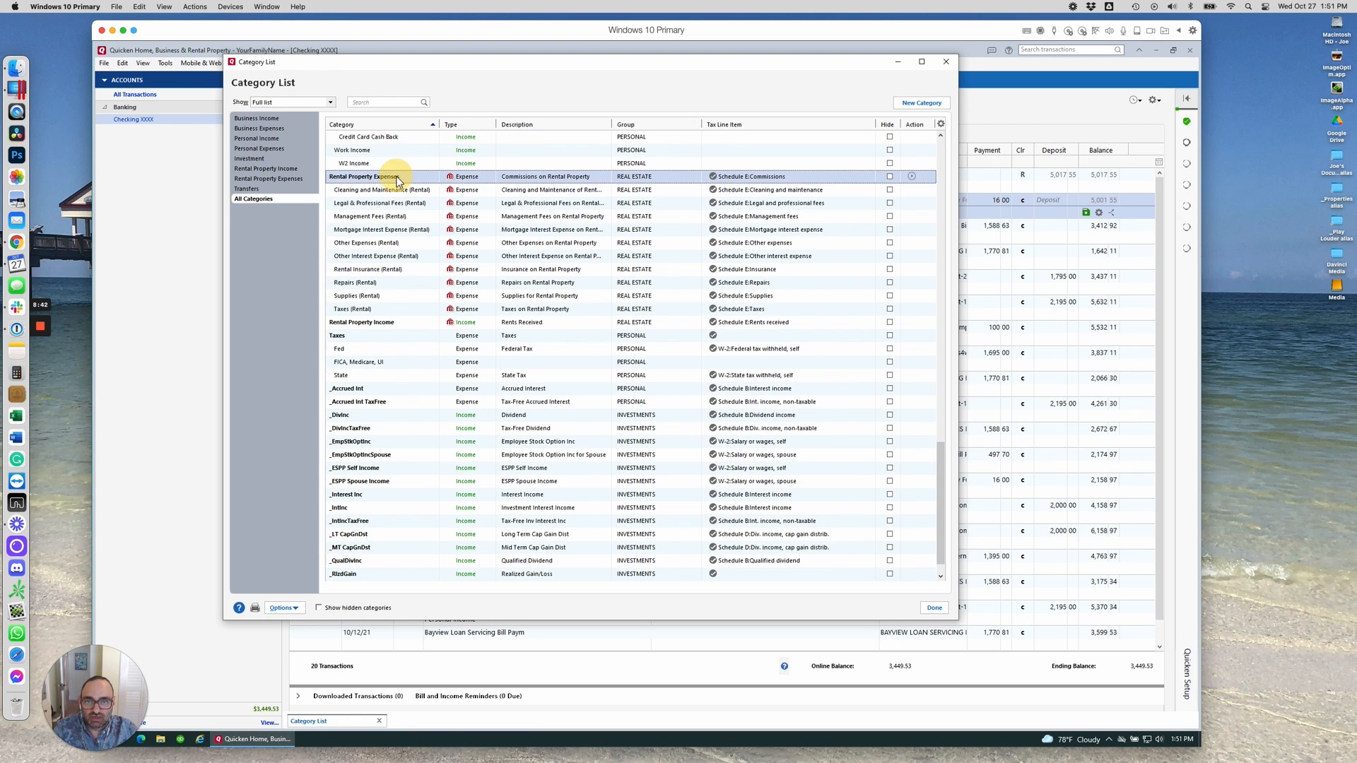
right_click(398, 181)
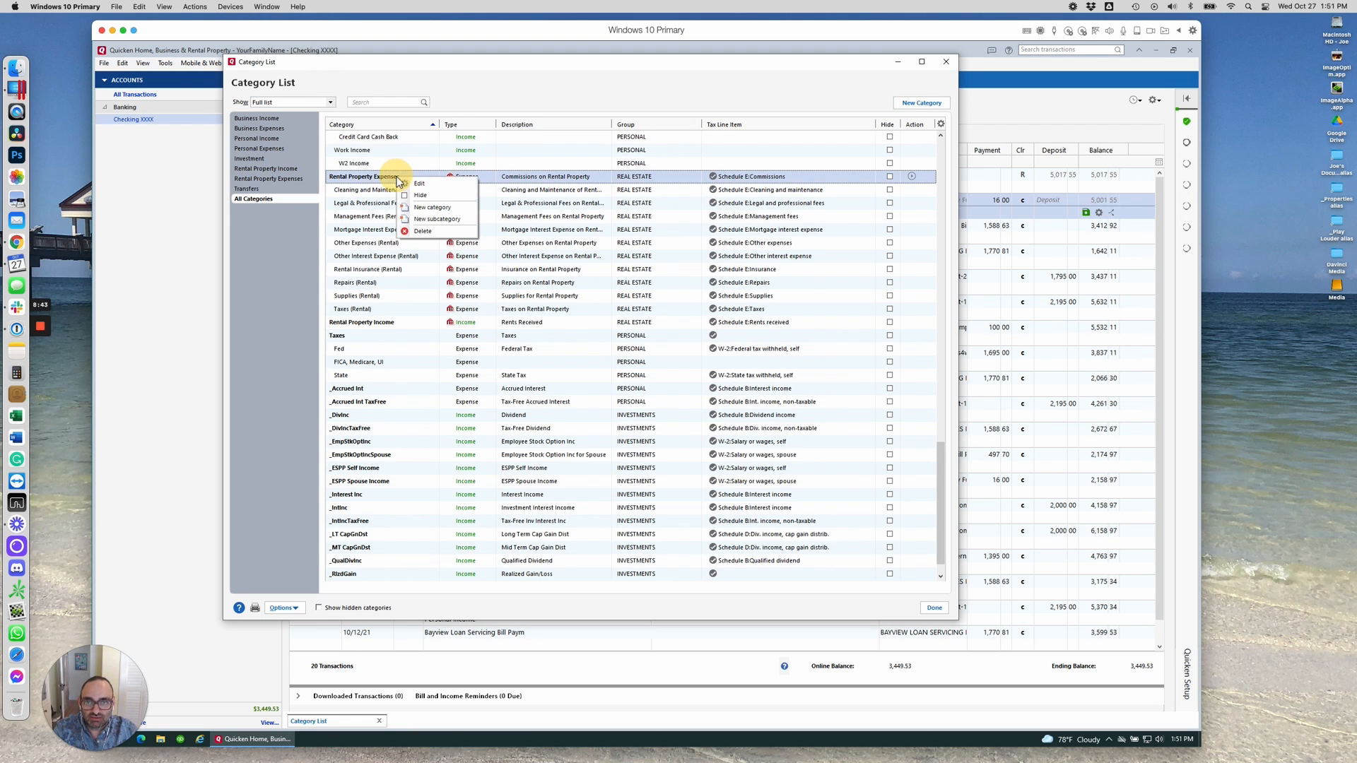
click(443, 219)
text(Ba)
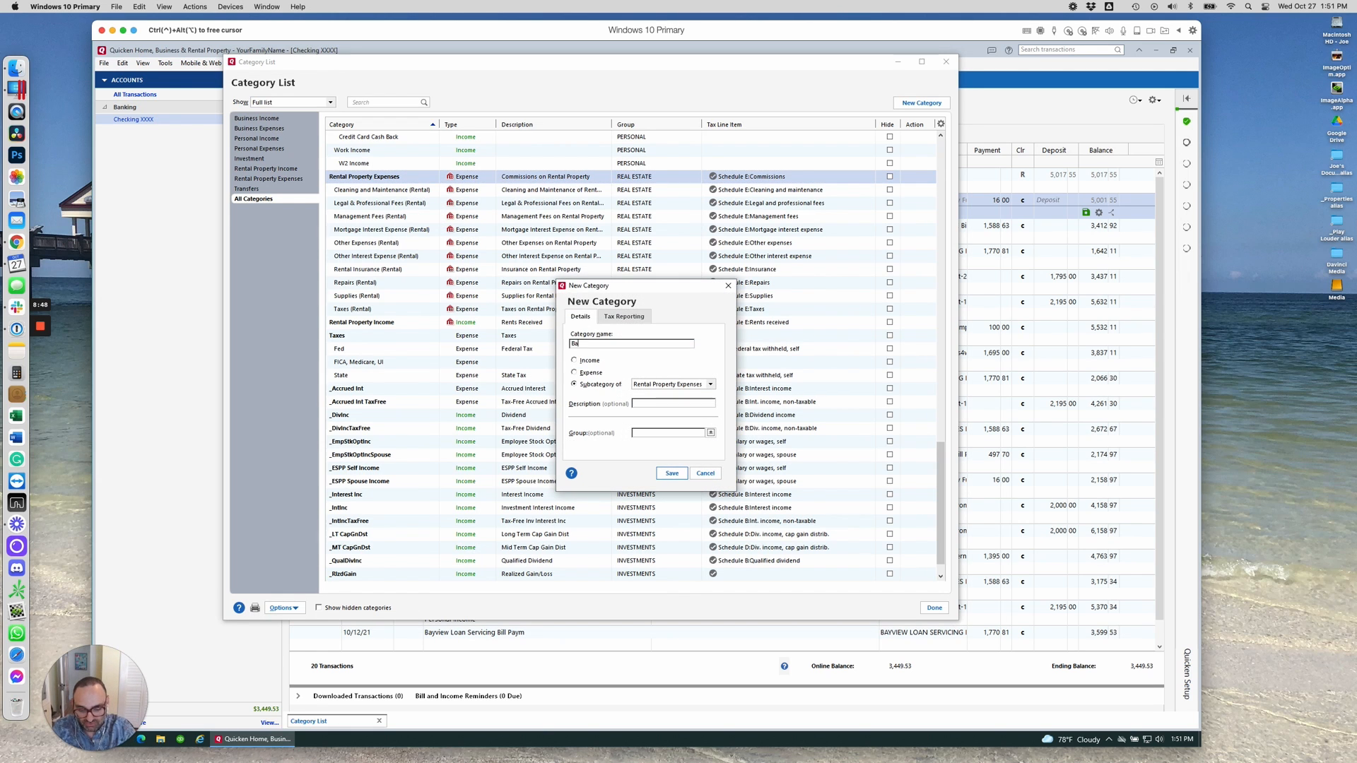
text(nk Fees)
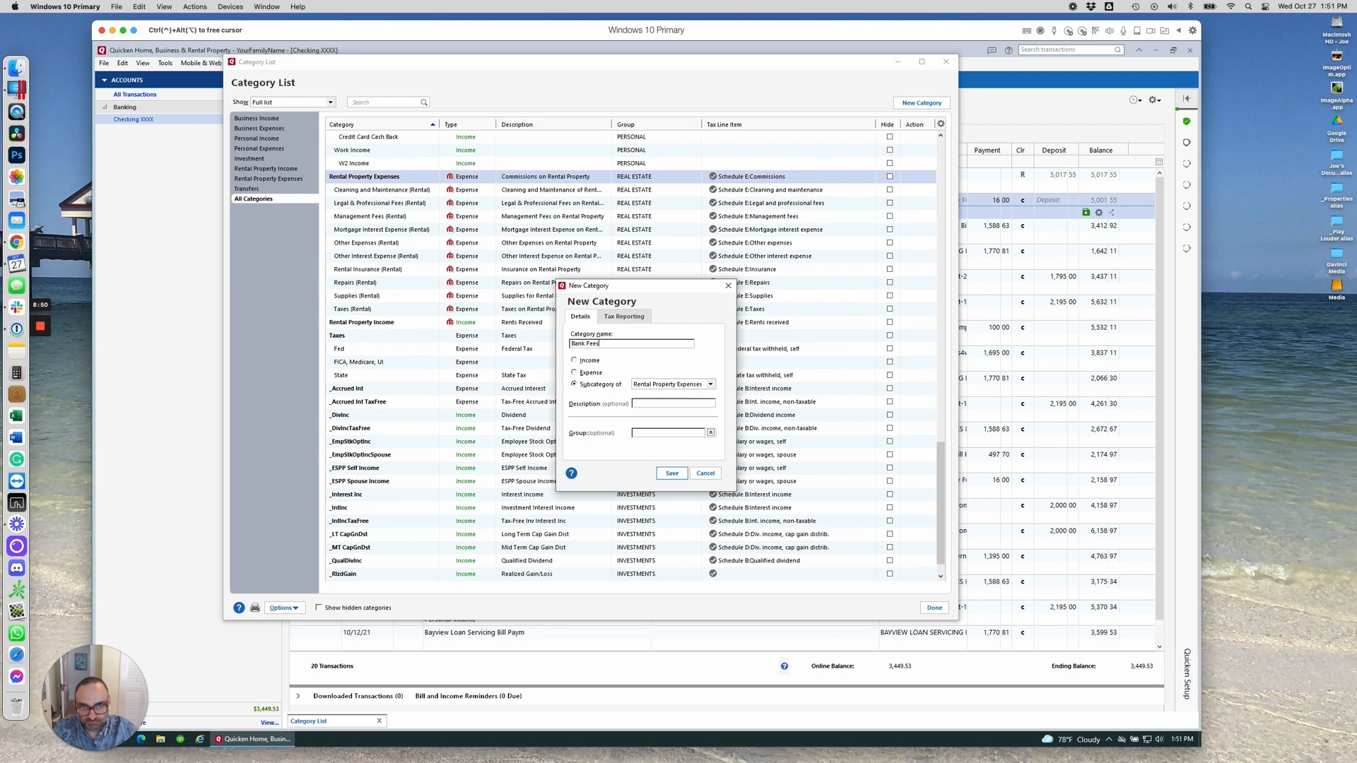
key(Tab)
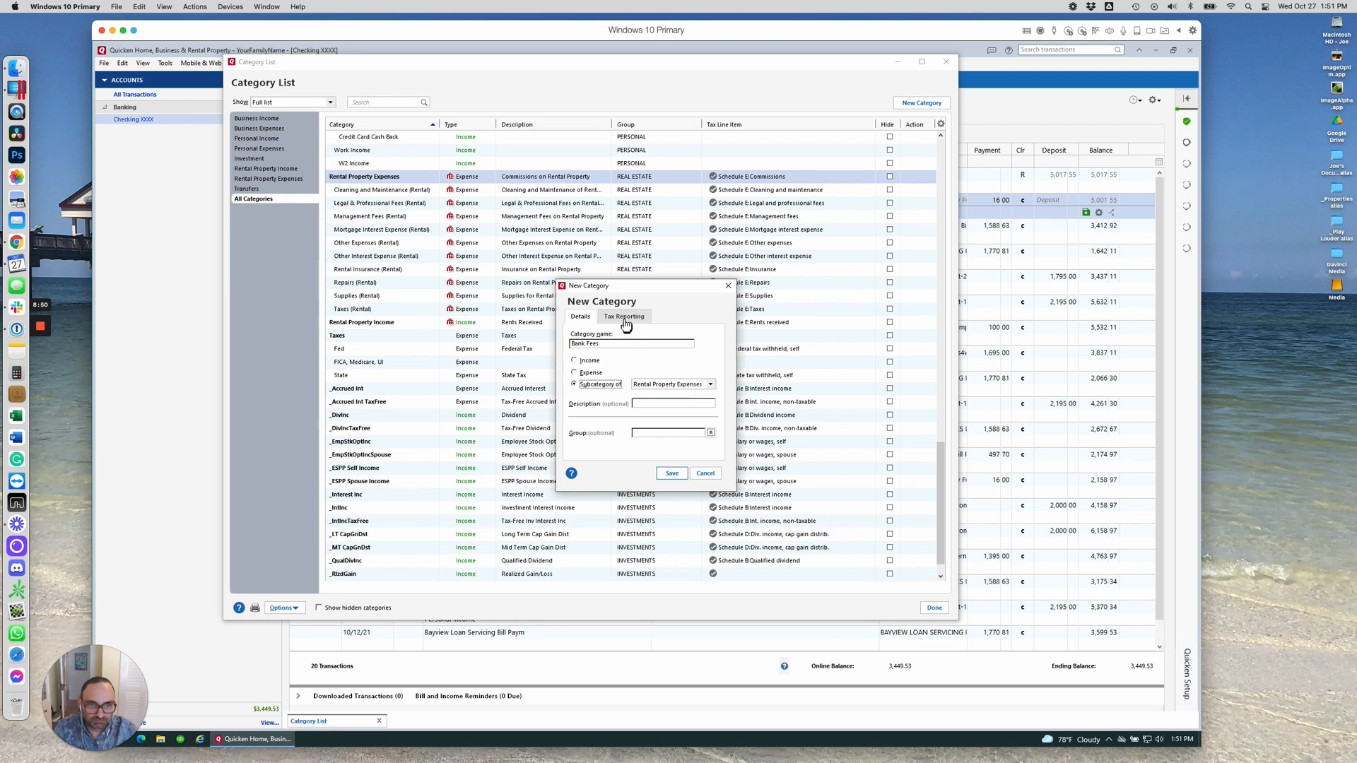
Assign the new subcategory to the REAL ESTATE group, save it, check it in the list, and return to the register.
click(667, 433)
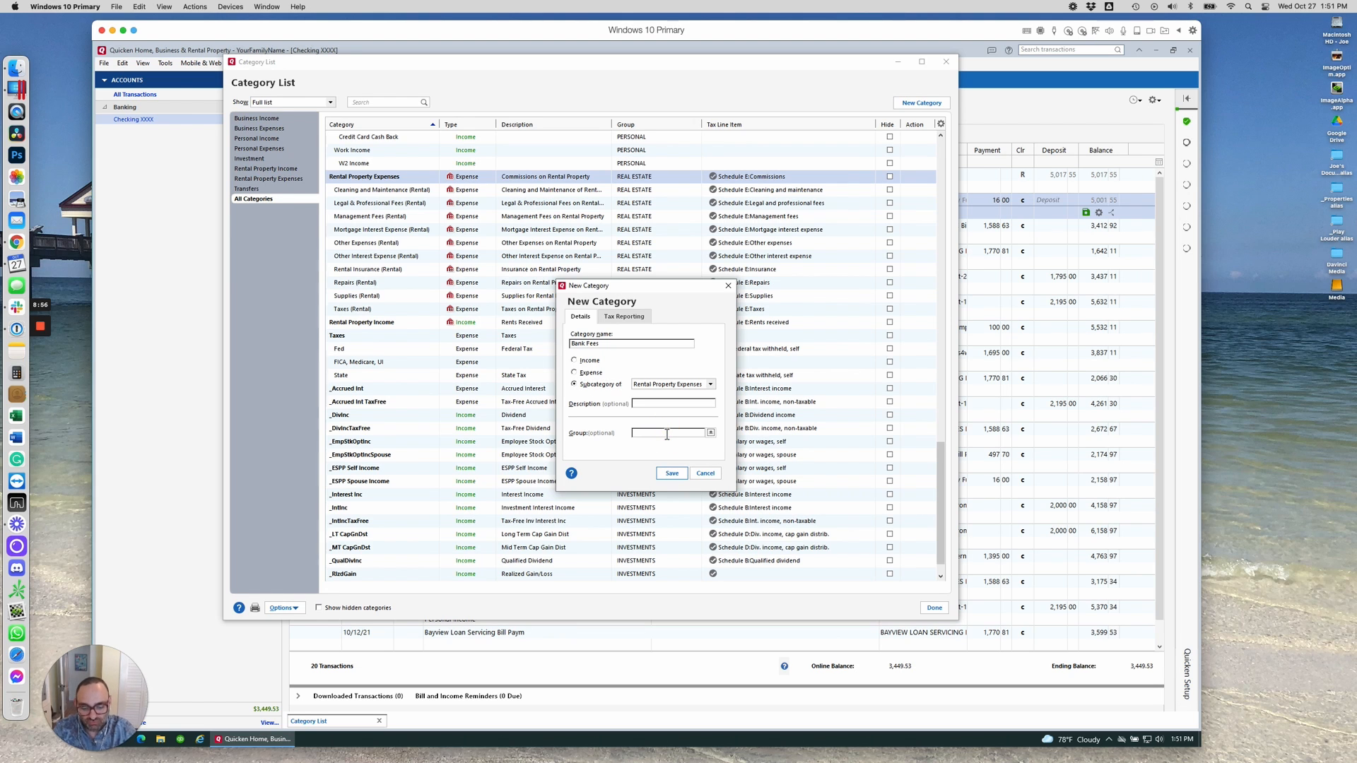
text(REAL ESTATE)
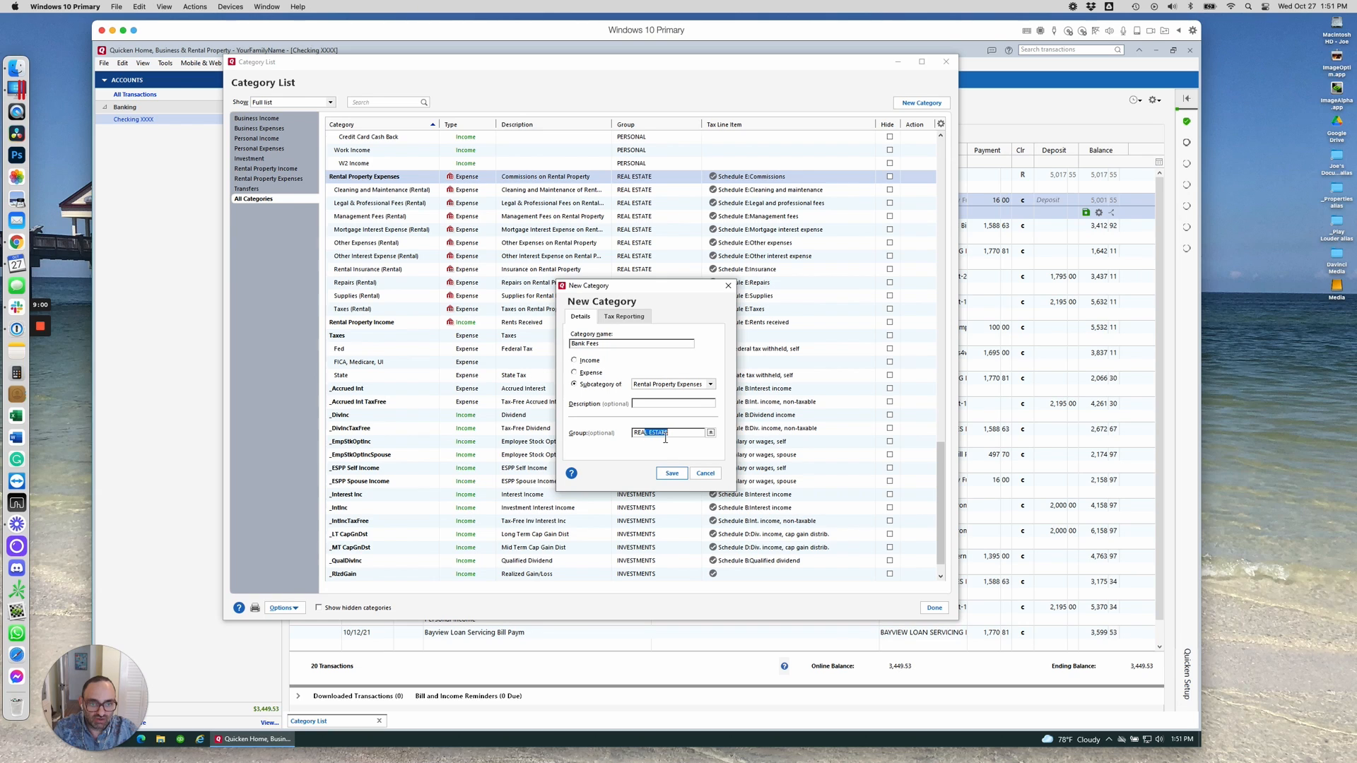
key(Tab)
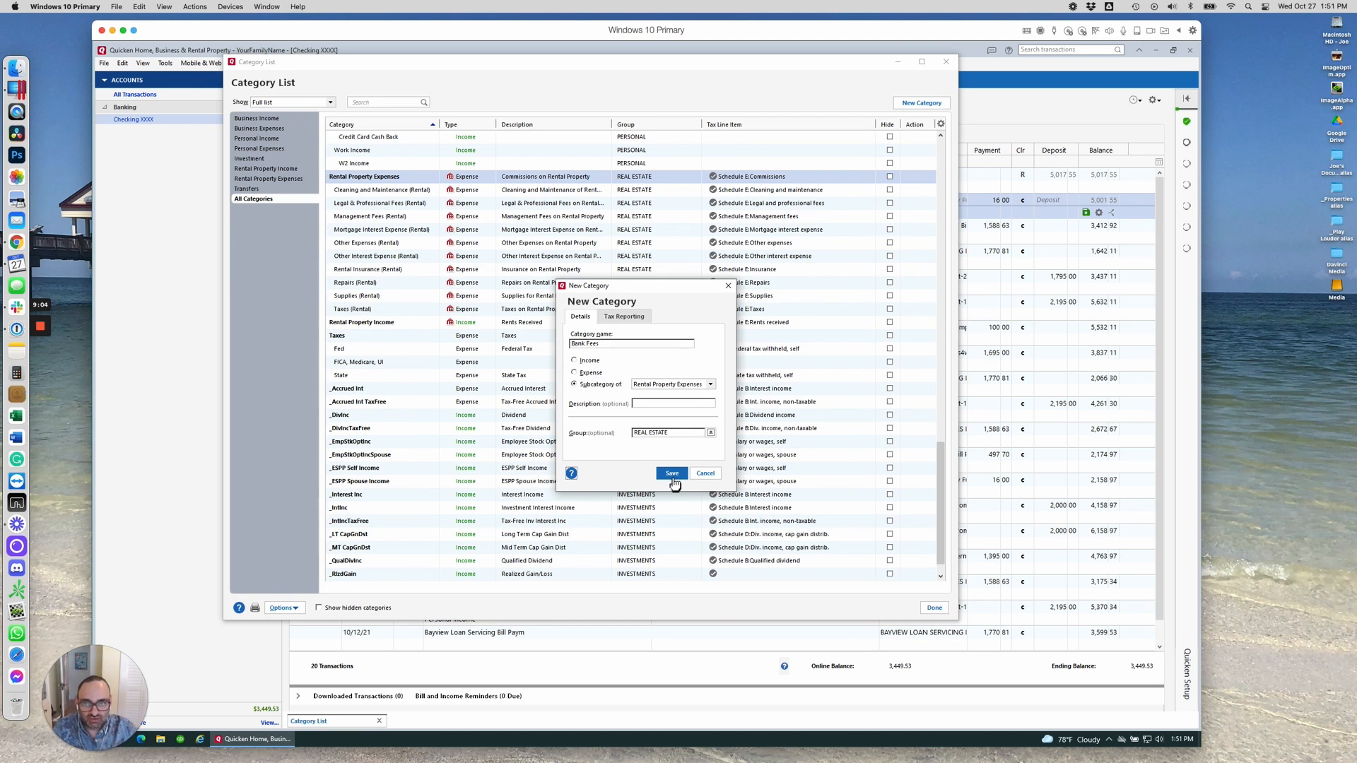
click(673, 478)
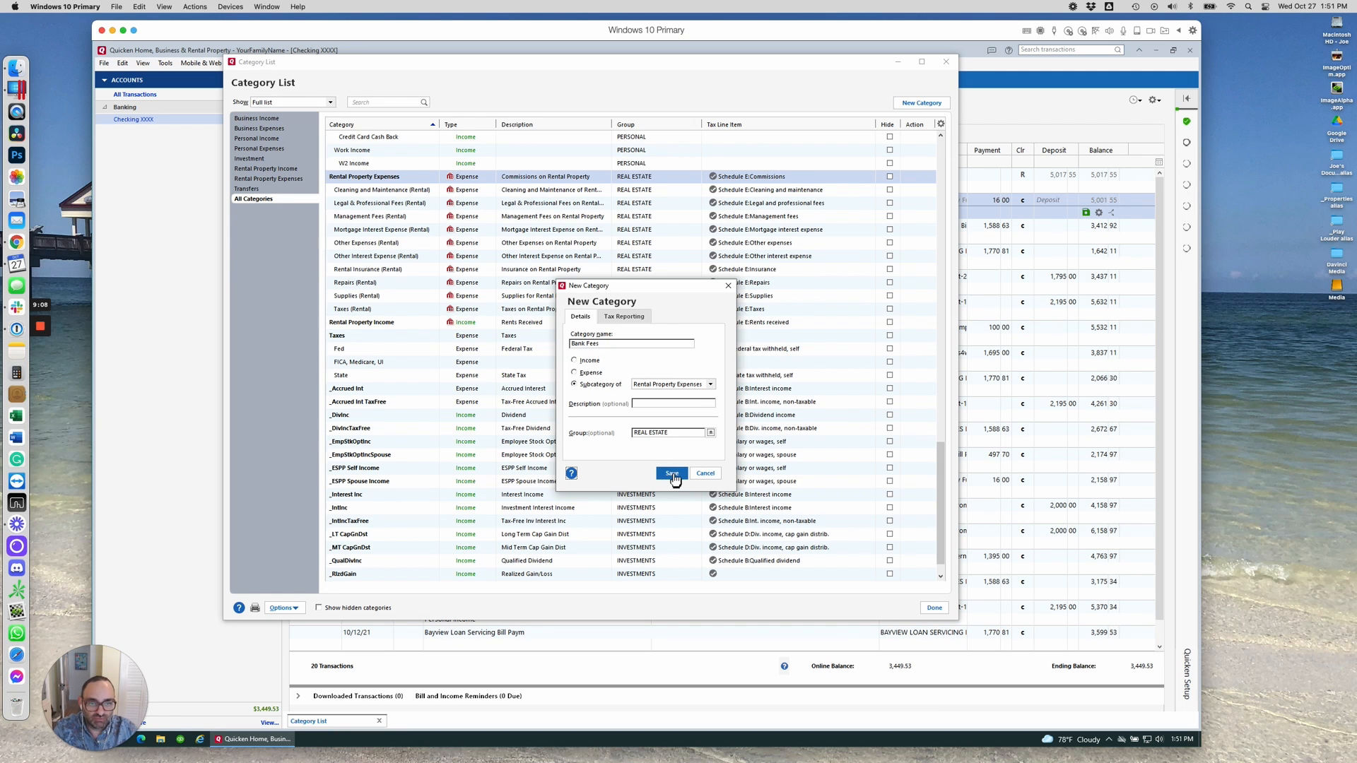
click(674, 478)
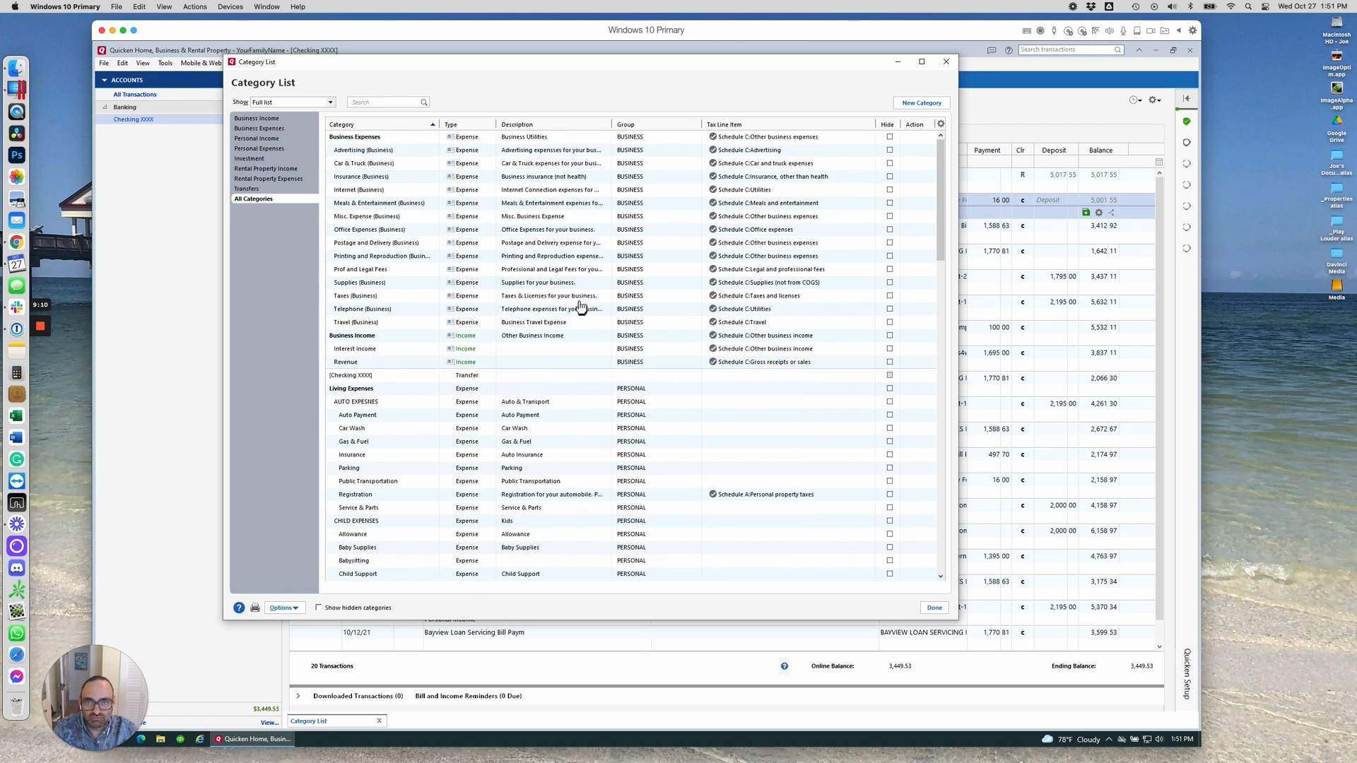
scroll(507, 284, down, 5)
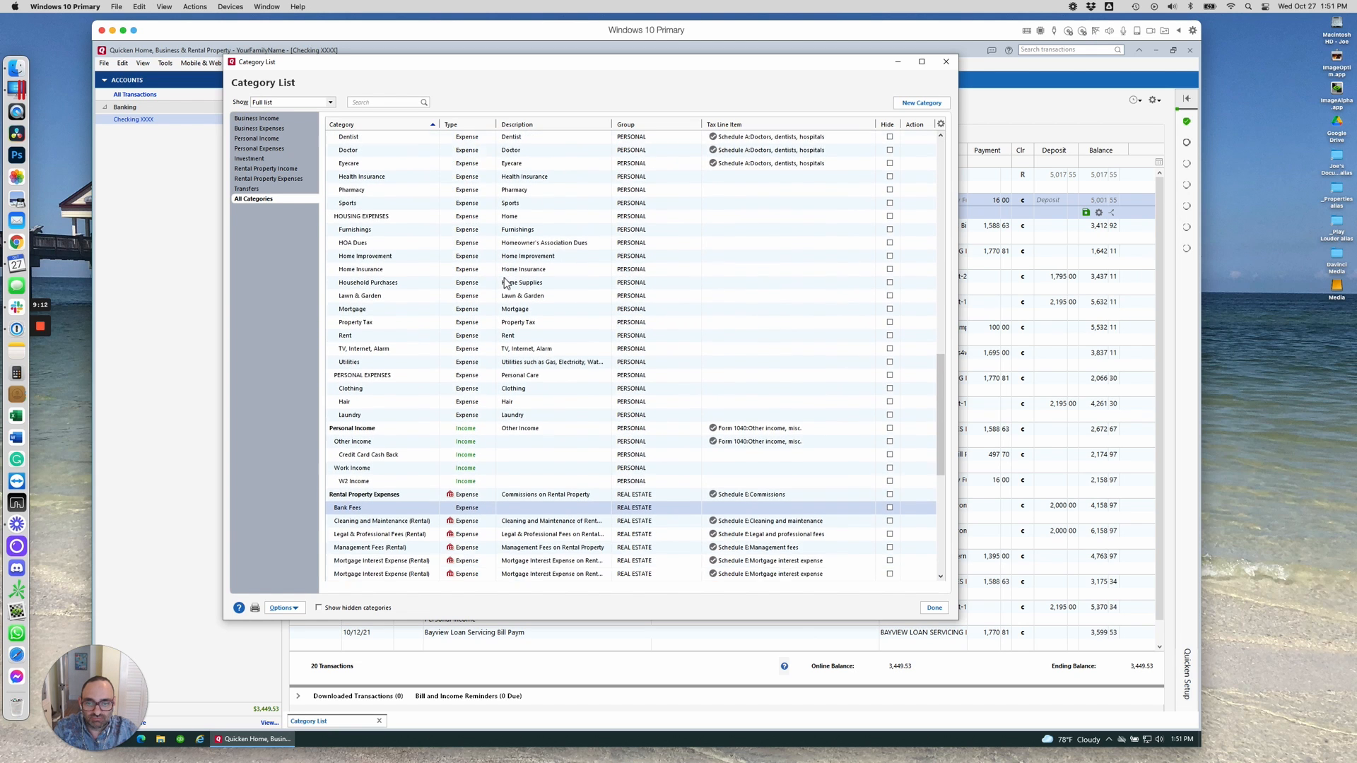
scroll(506, 286, down, 3)
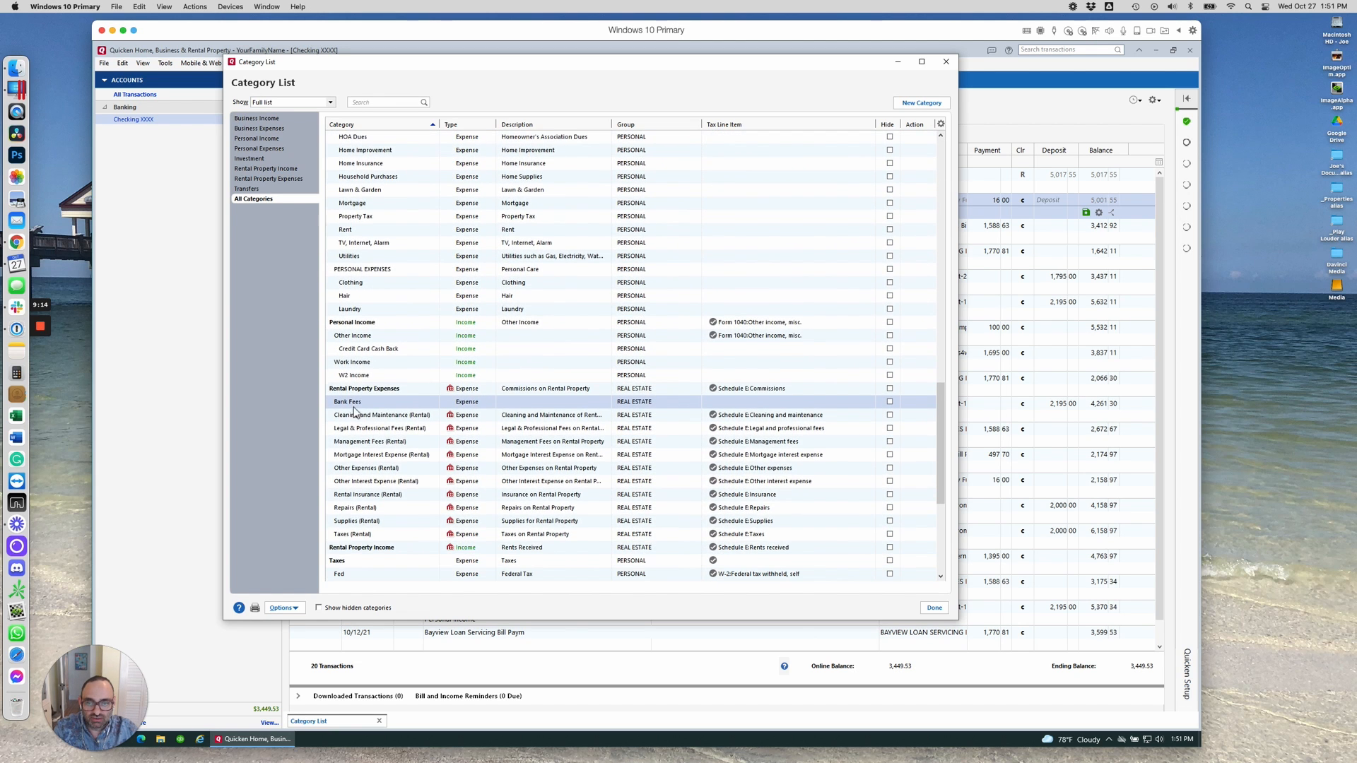
click(898, 62)
Categorize the 8/2/21 Monthly Fee as Rental Property Expenses:Bank Fees, apply it to the payee's other transaction, and check the 10/1/21 entry.
drag(461, 214, 429, 215)
text(Bank Fee)
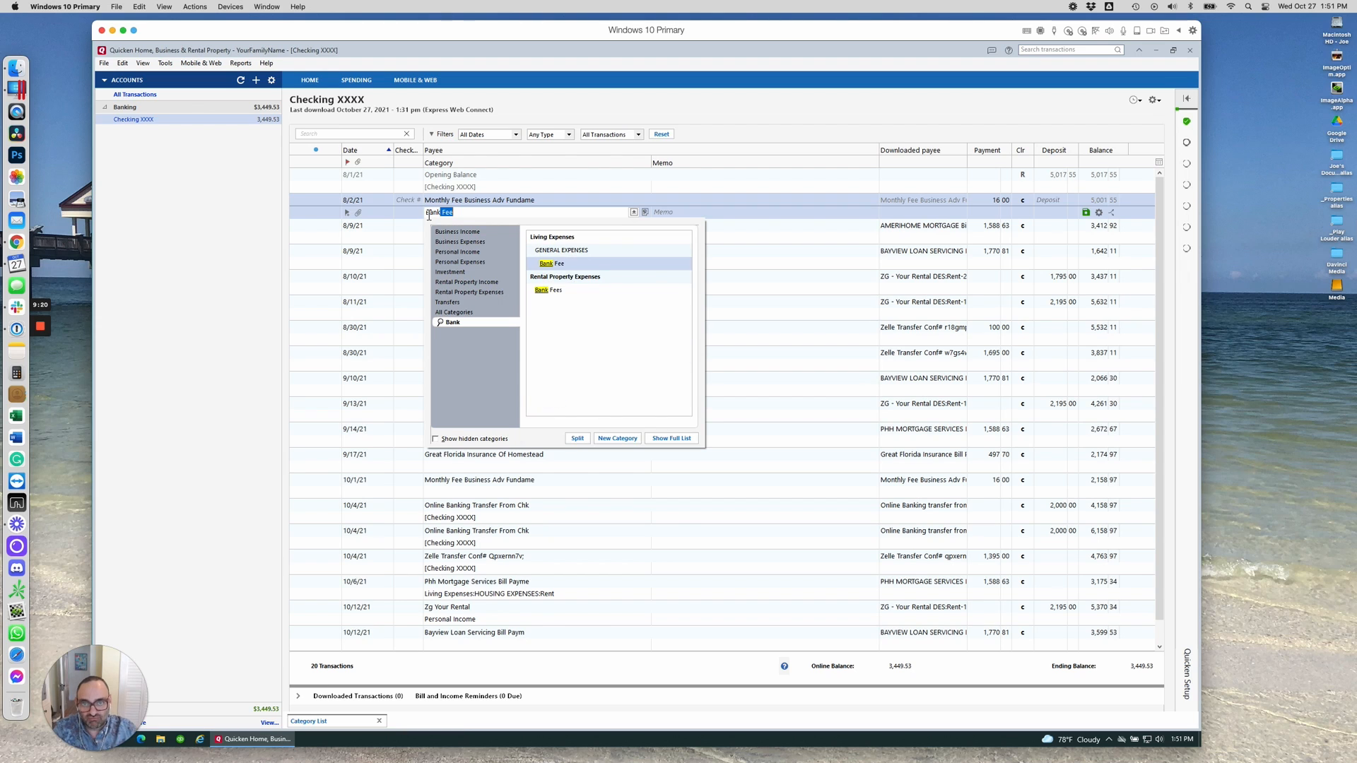
click(551, 291)
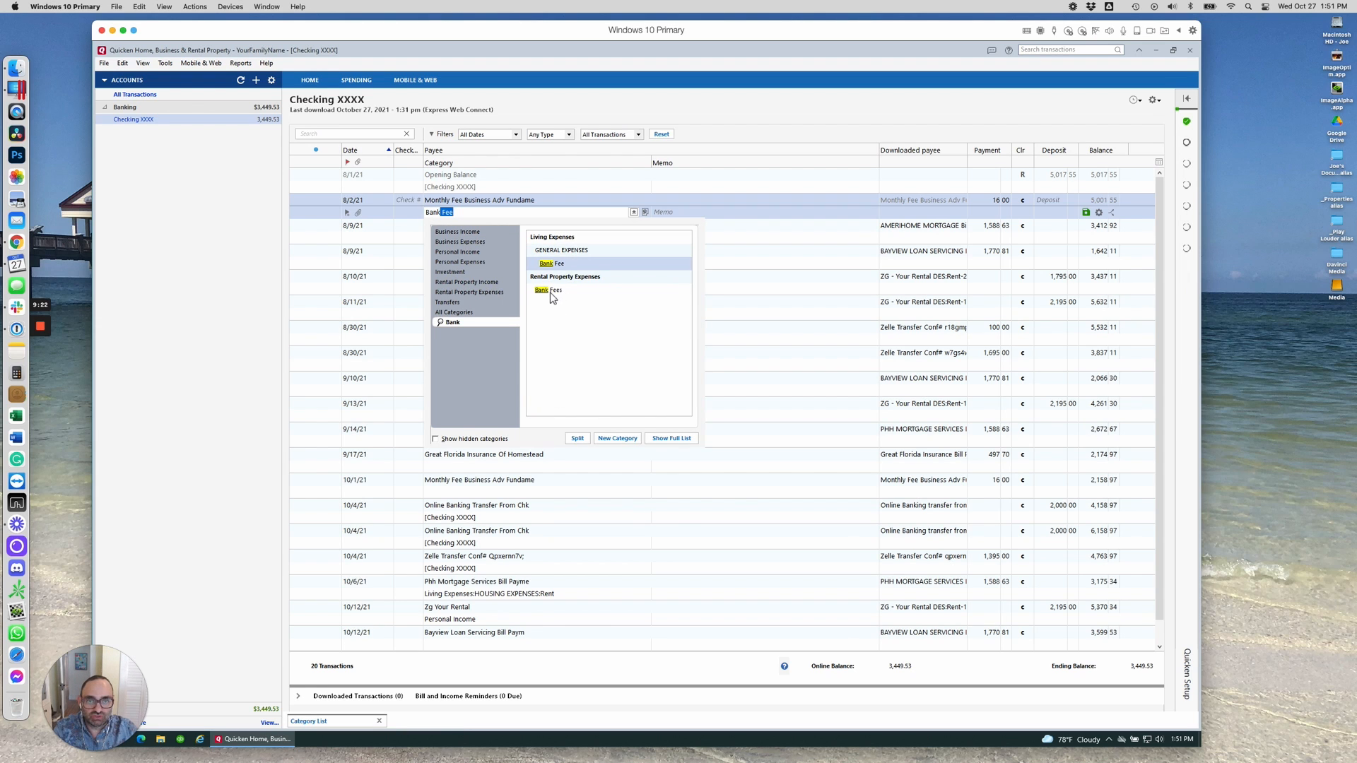
key(Return)
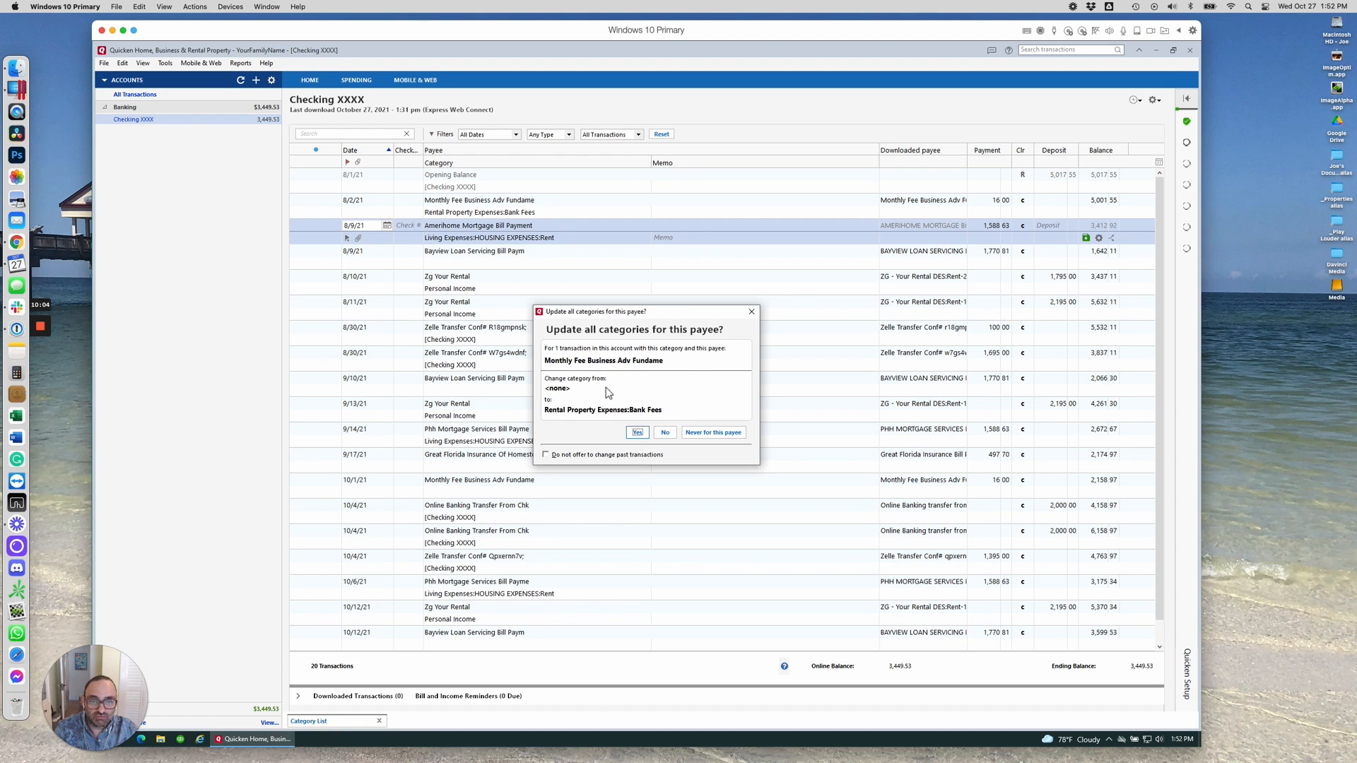
click(639, 437)
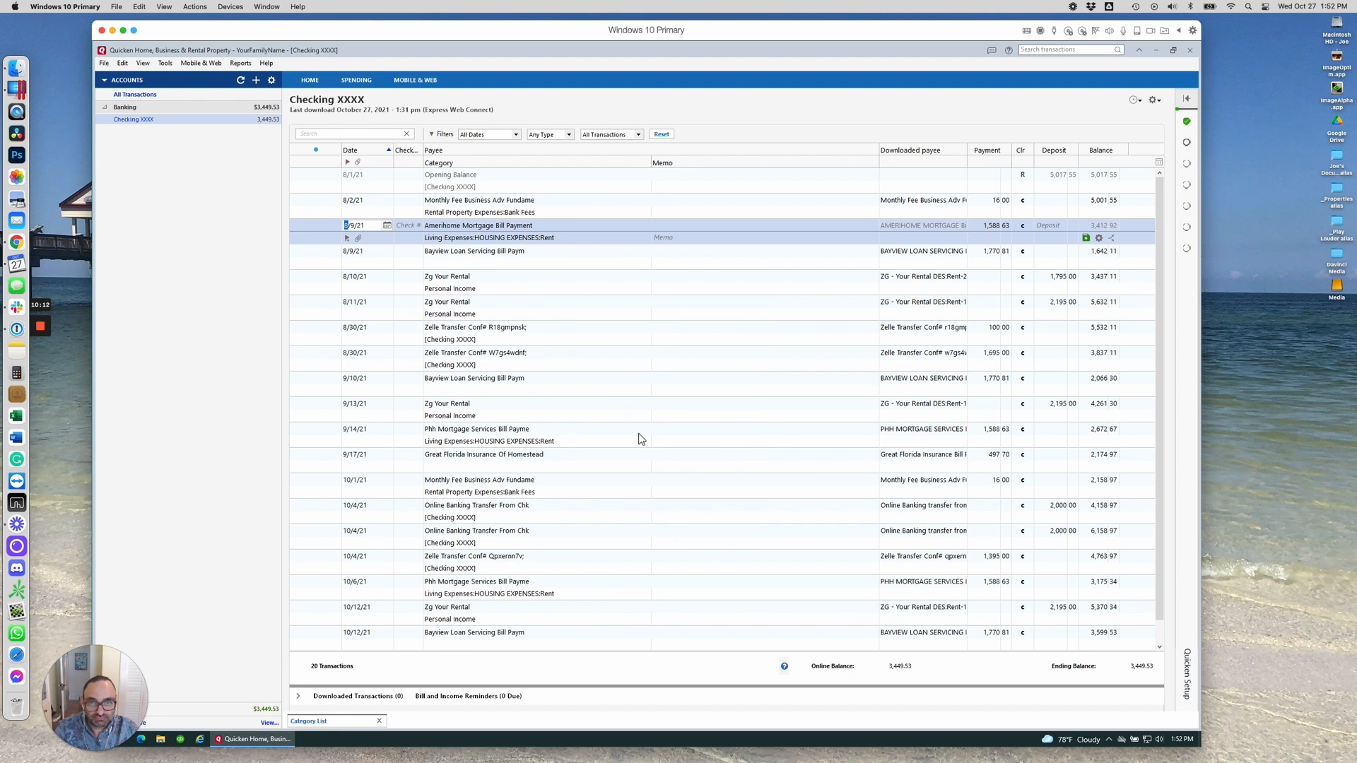
click(563, 493)
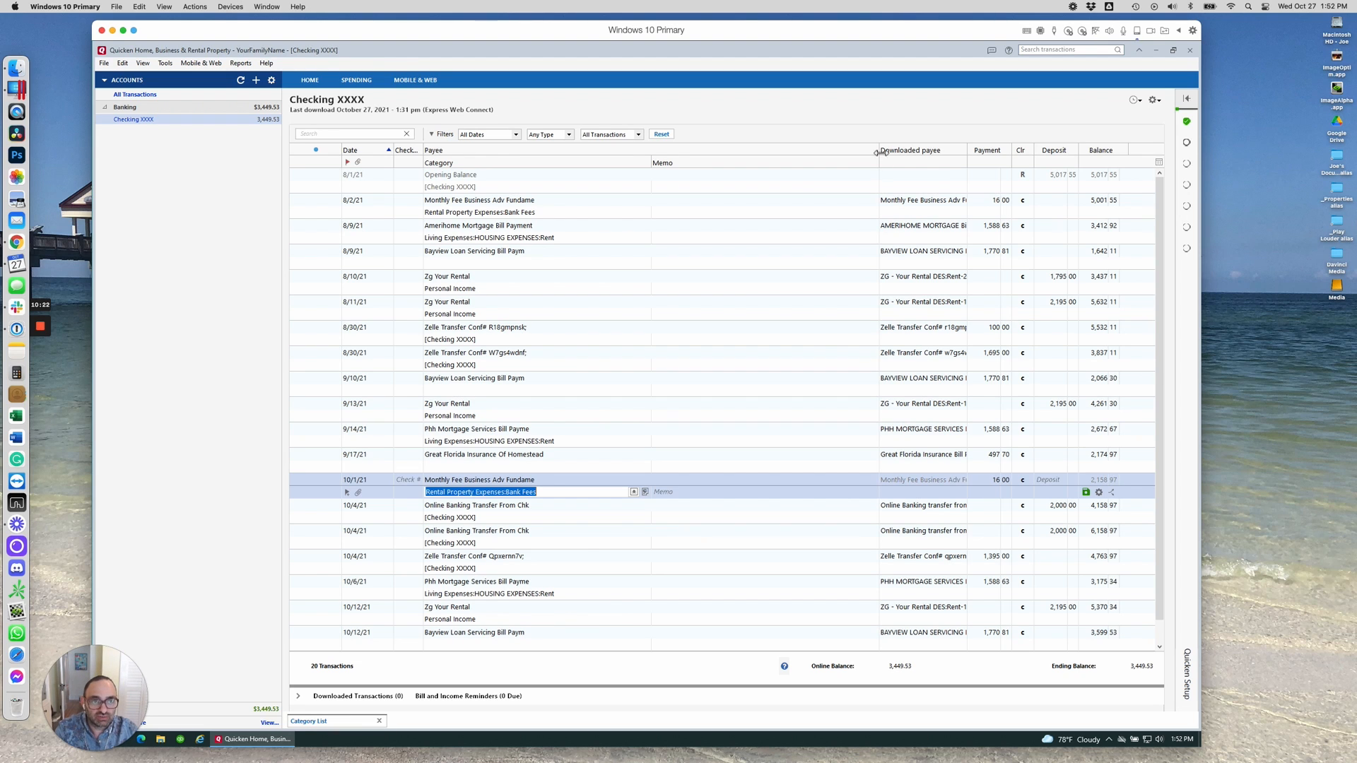
Narrow the register's Payee and Memo area and widen the Downloaded payee column.
drag(878, 150, 820, 148)
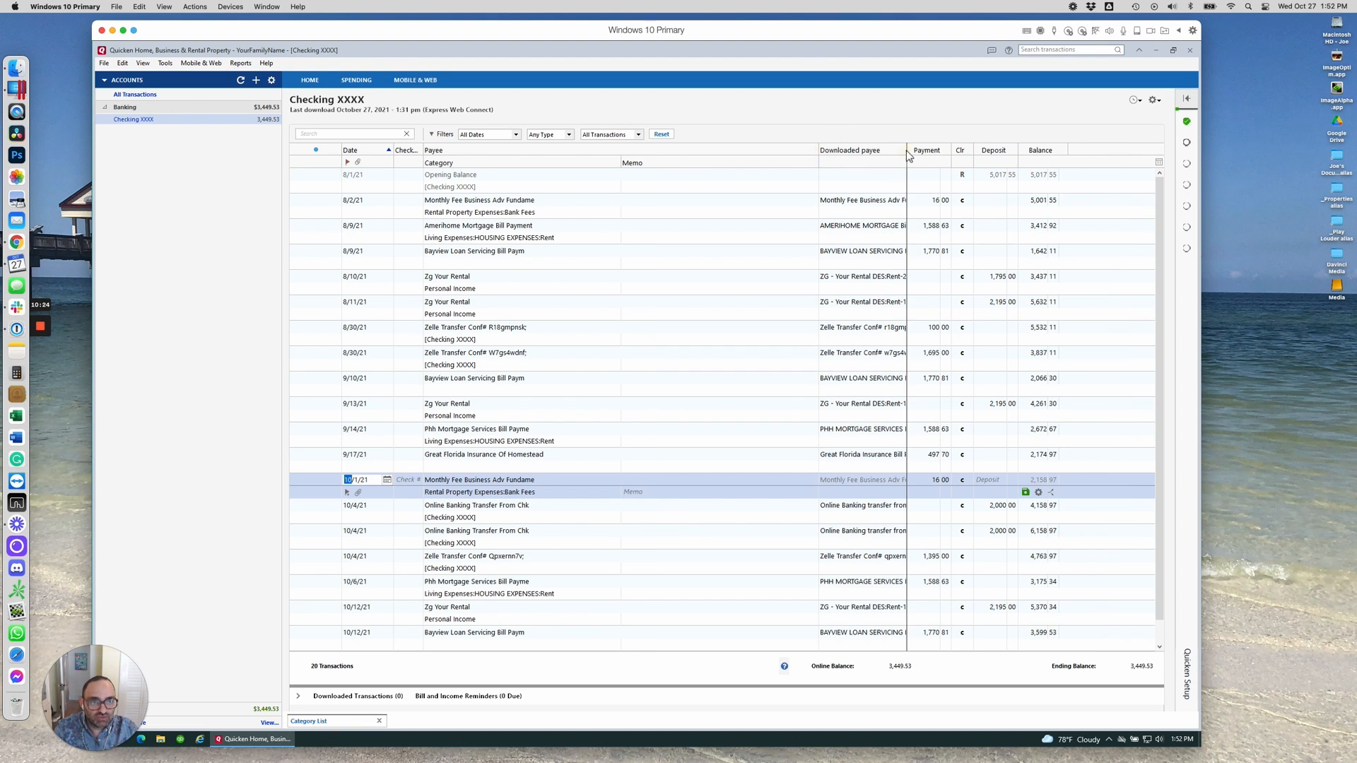
drag(970, 150, 971, 150)
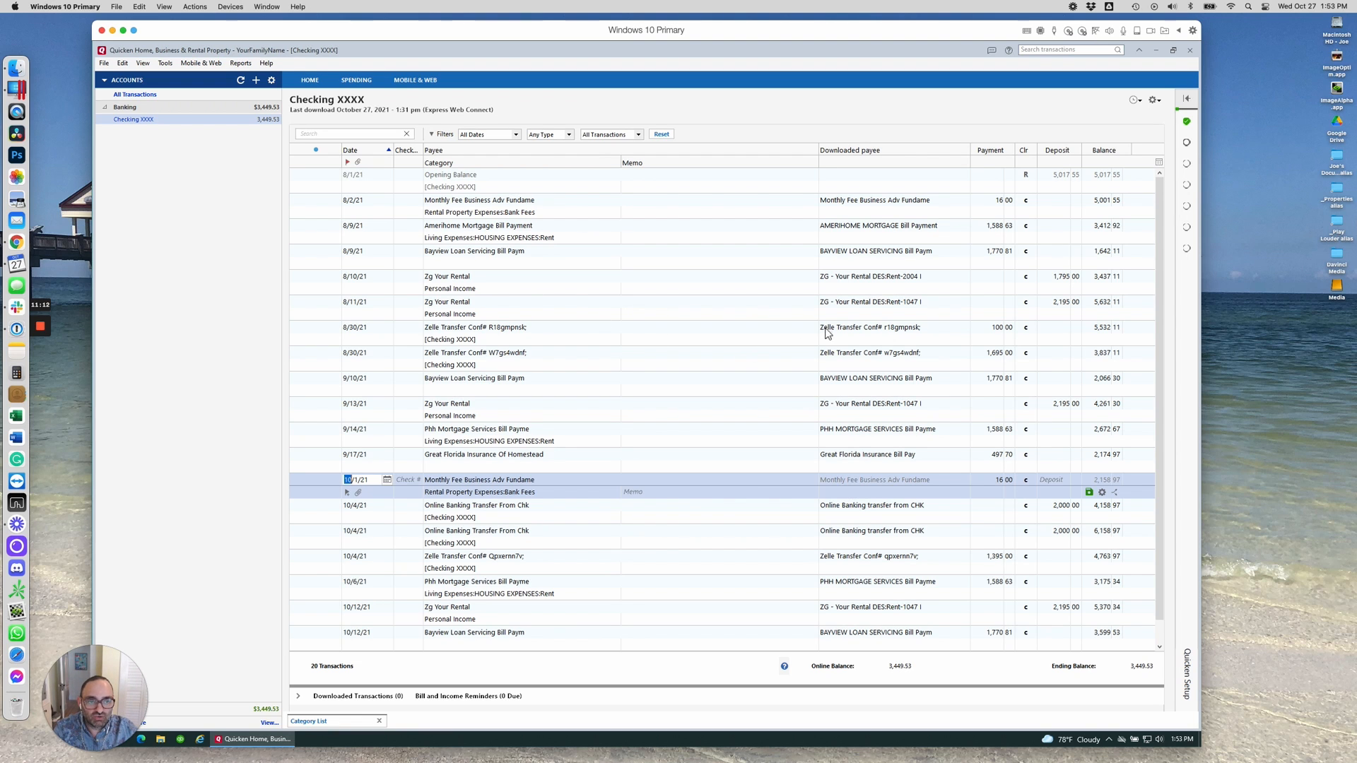
click(479, 336)
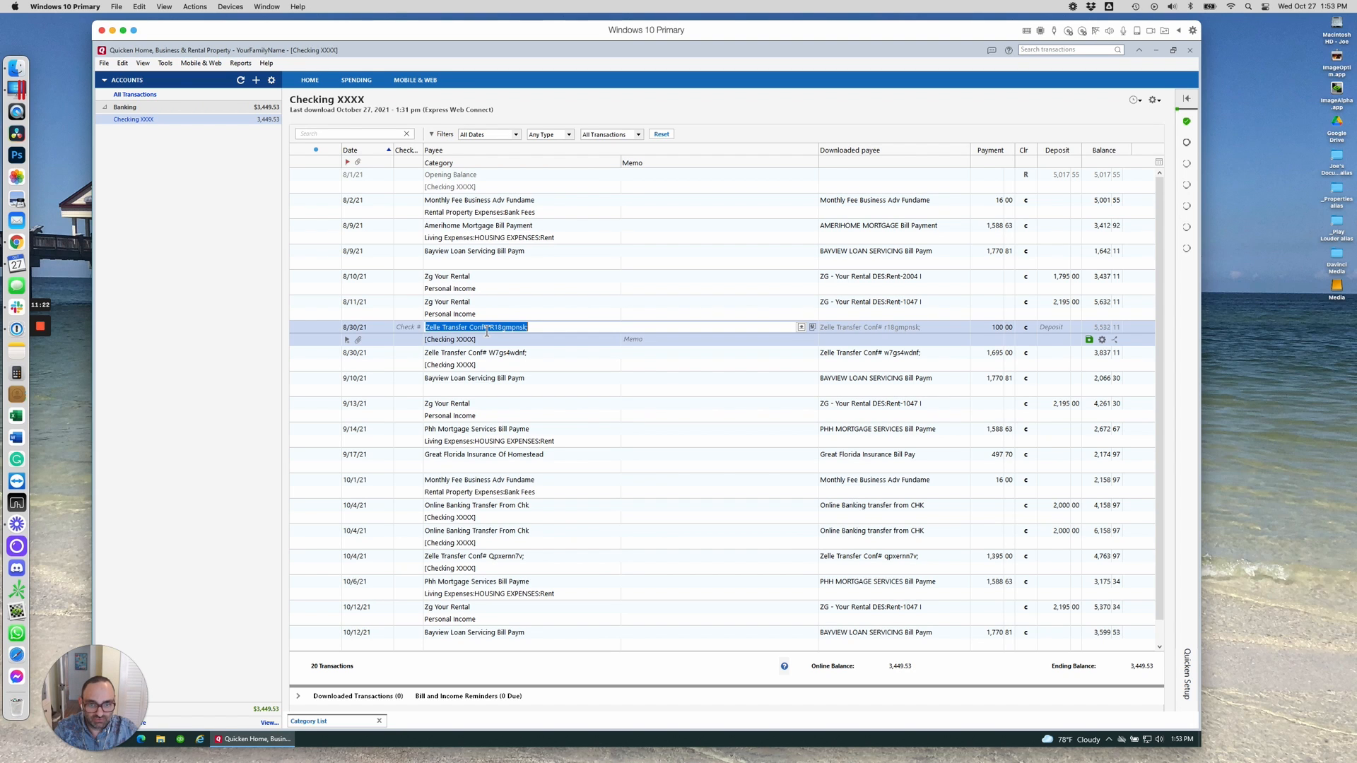
scroll(486, 331, down, 2)
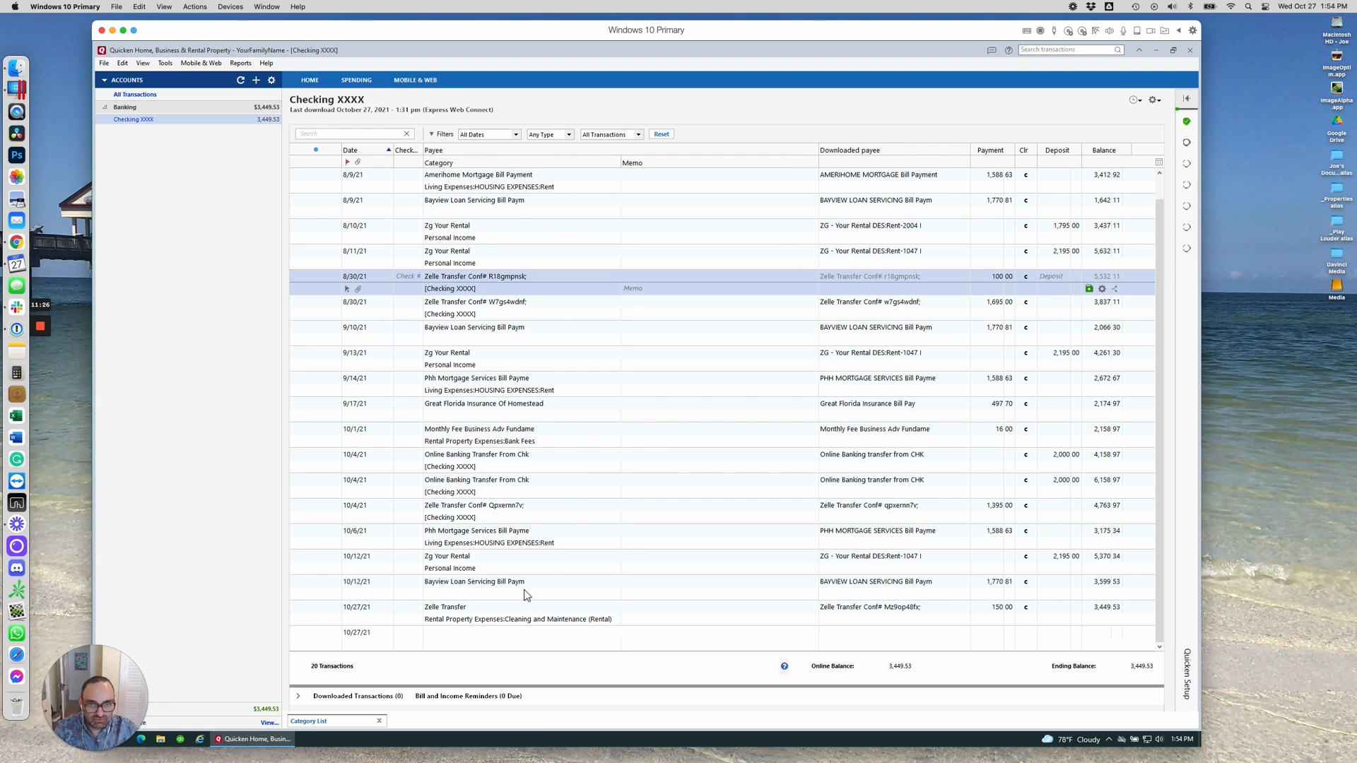
scroll(526, 596, up, 2)
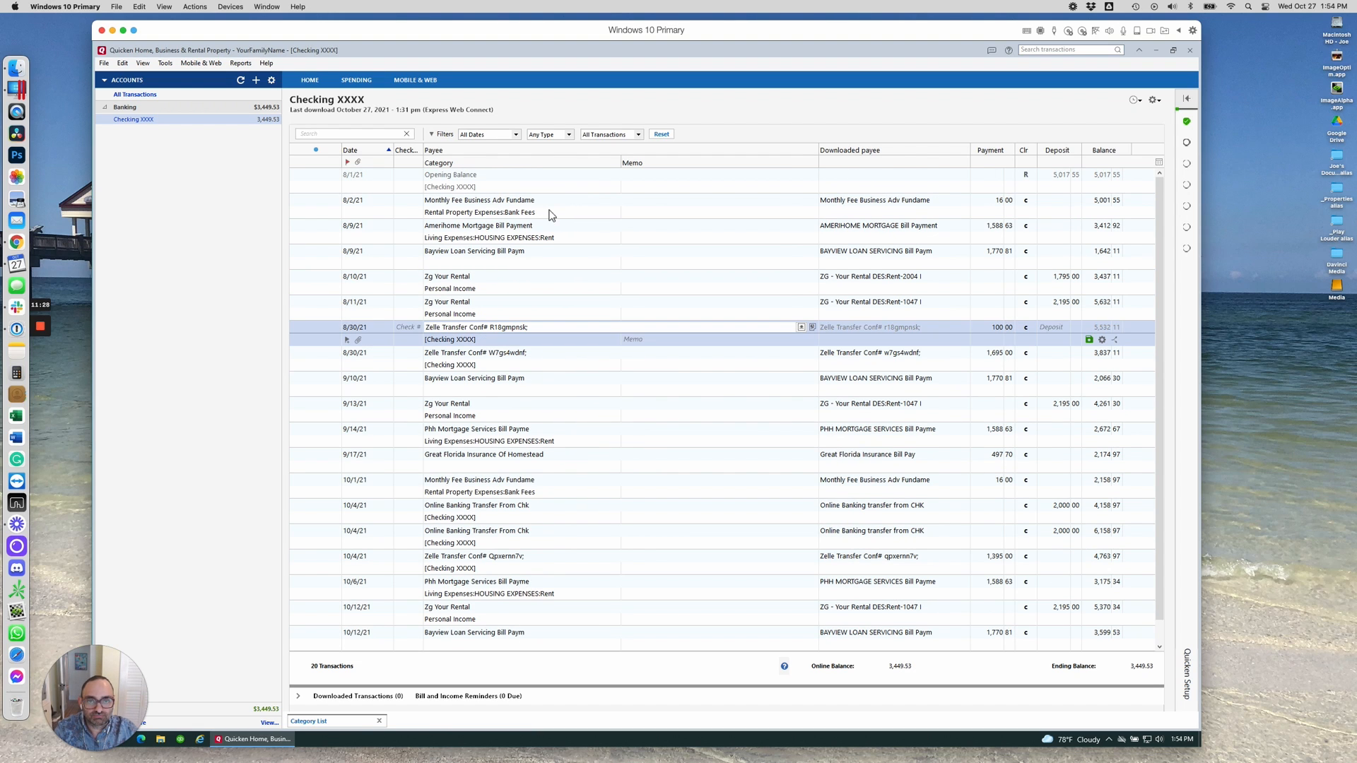
Shorten the payee of the 8/9/21 Bayview Loan Servicing payment to Bayview Loan.
click(533, 251)
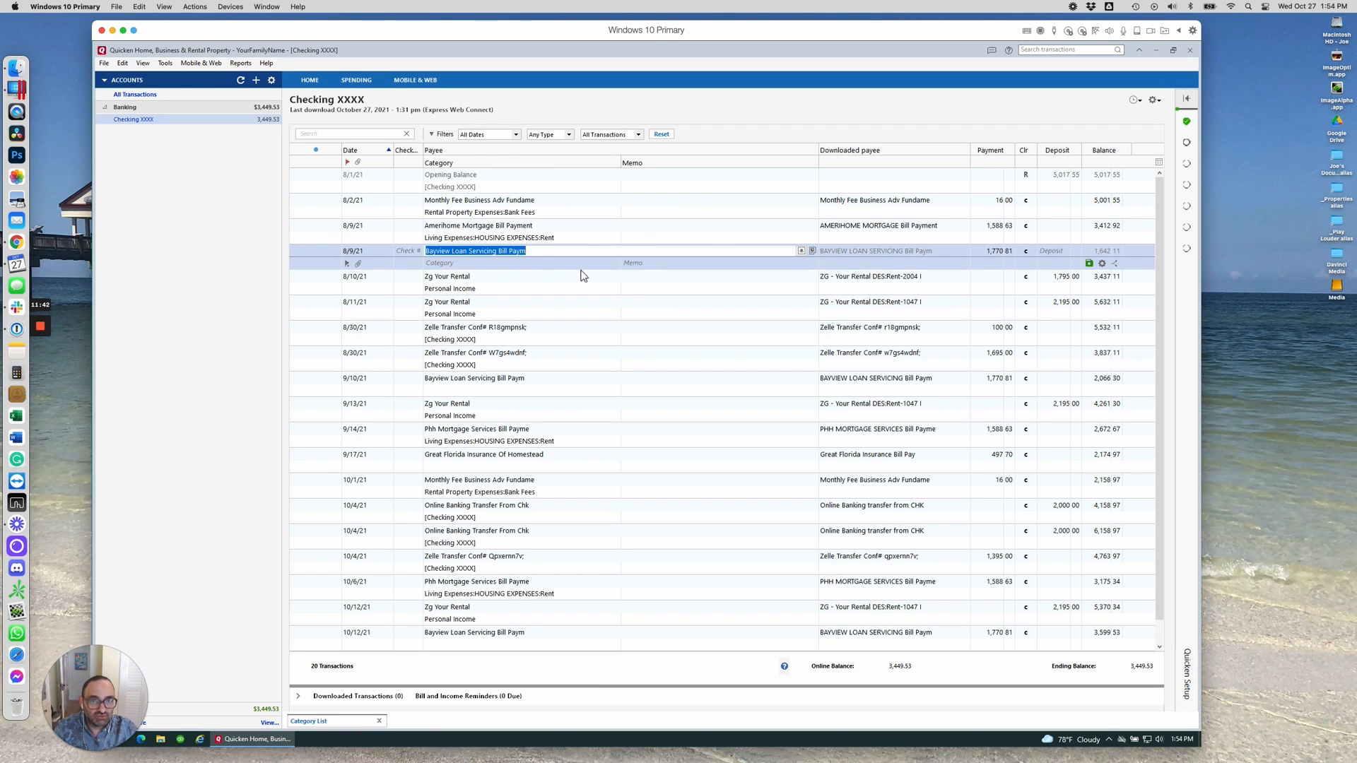
click(507, 253)
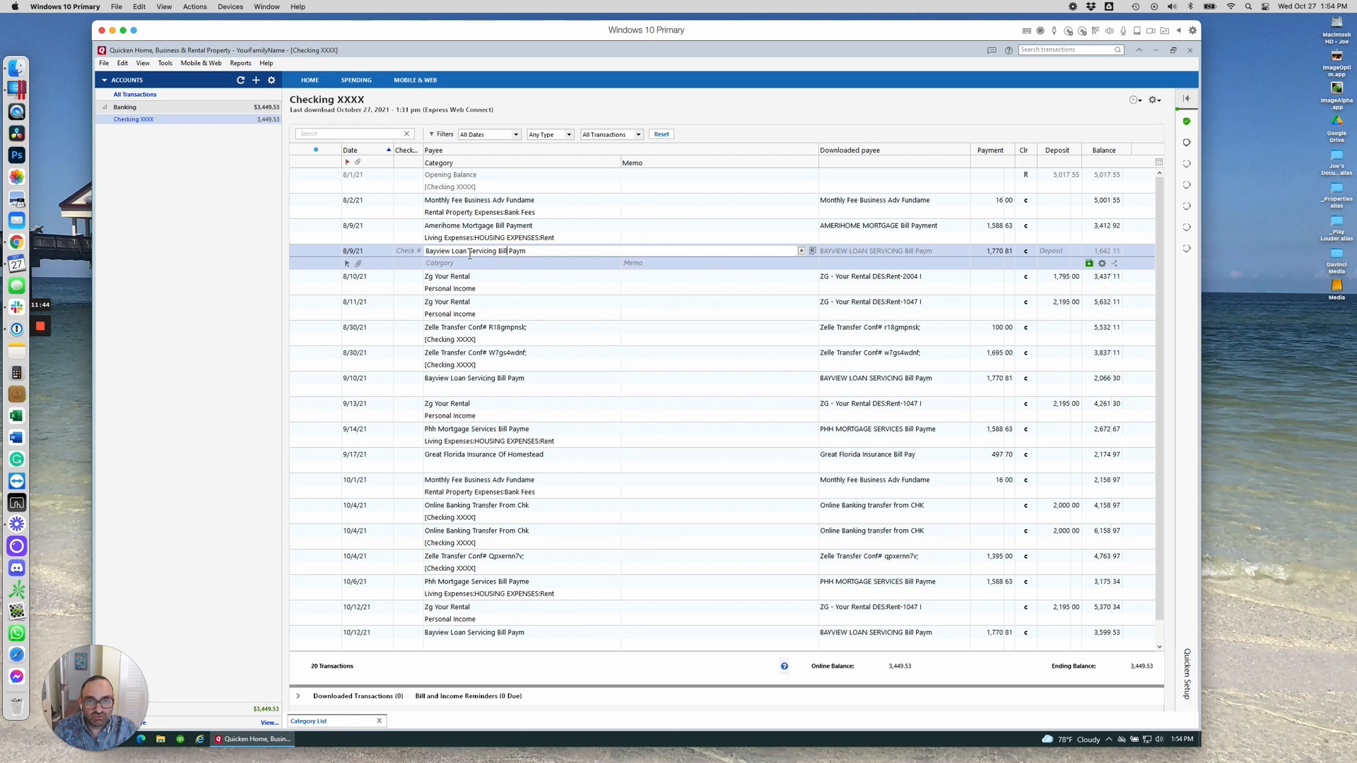
drag(469, 253, 583, 253)
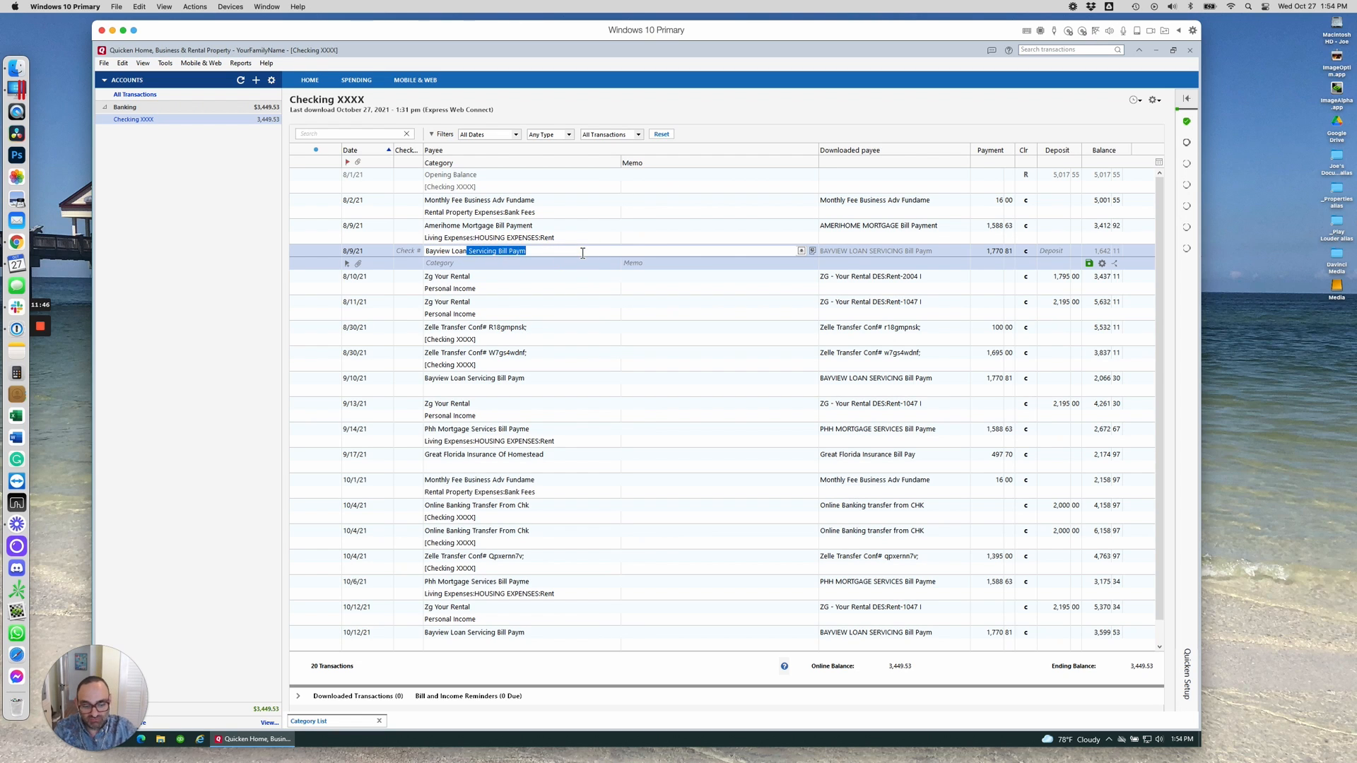
key(BackSpace)
key(Tab)
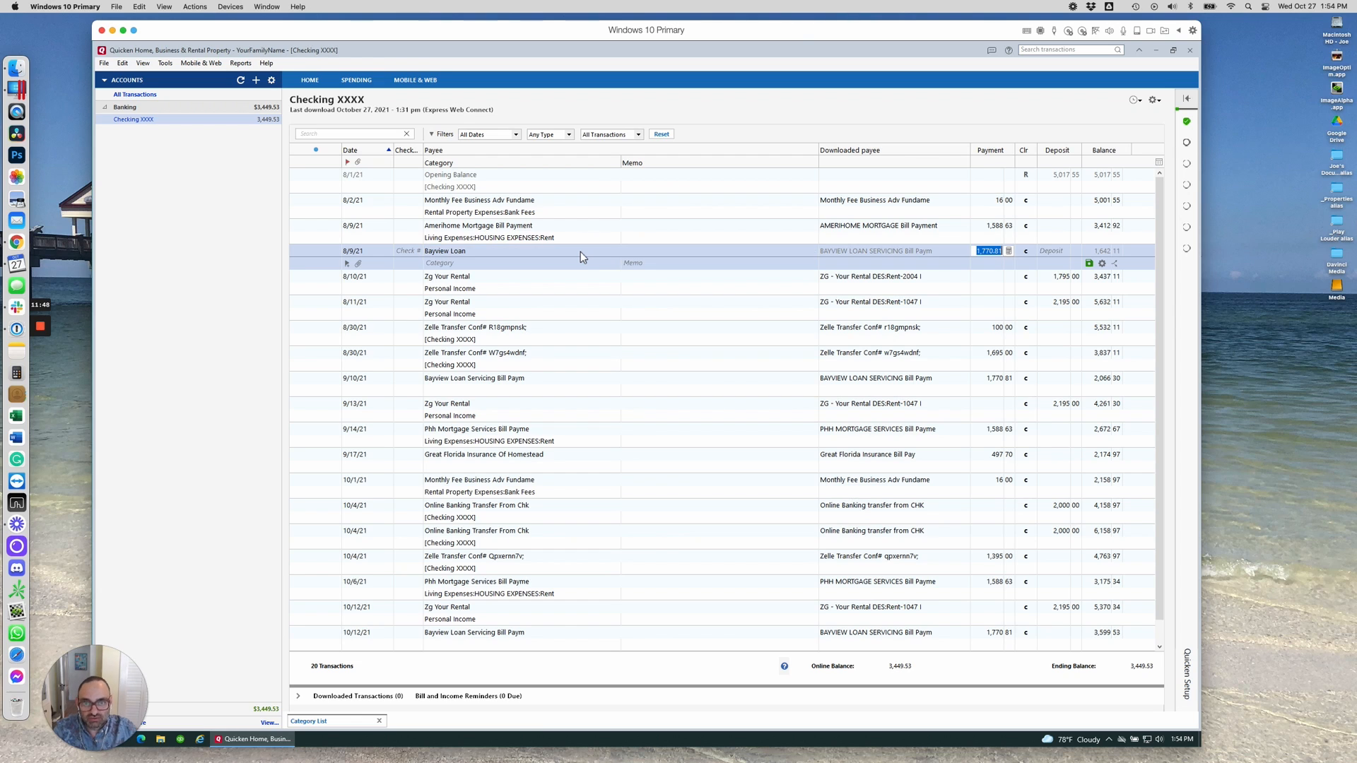
Categorize the 8/9/21 Bayview Loan payment as Rental Property Expenses:Mortgage Interest Expense (Rental), save it, and accept the payee renaming rule for BAYVIEW LOAN.
key(Tab)
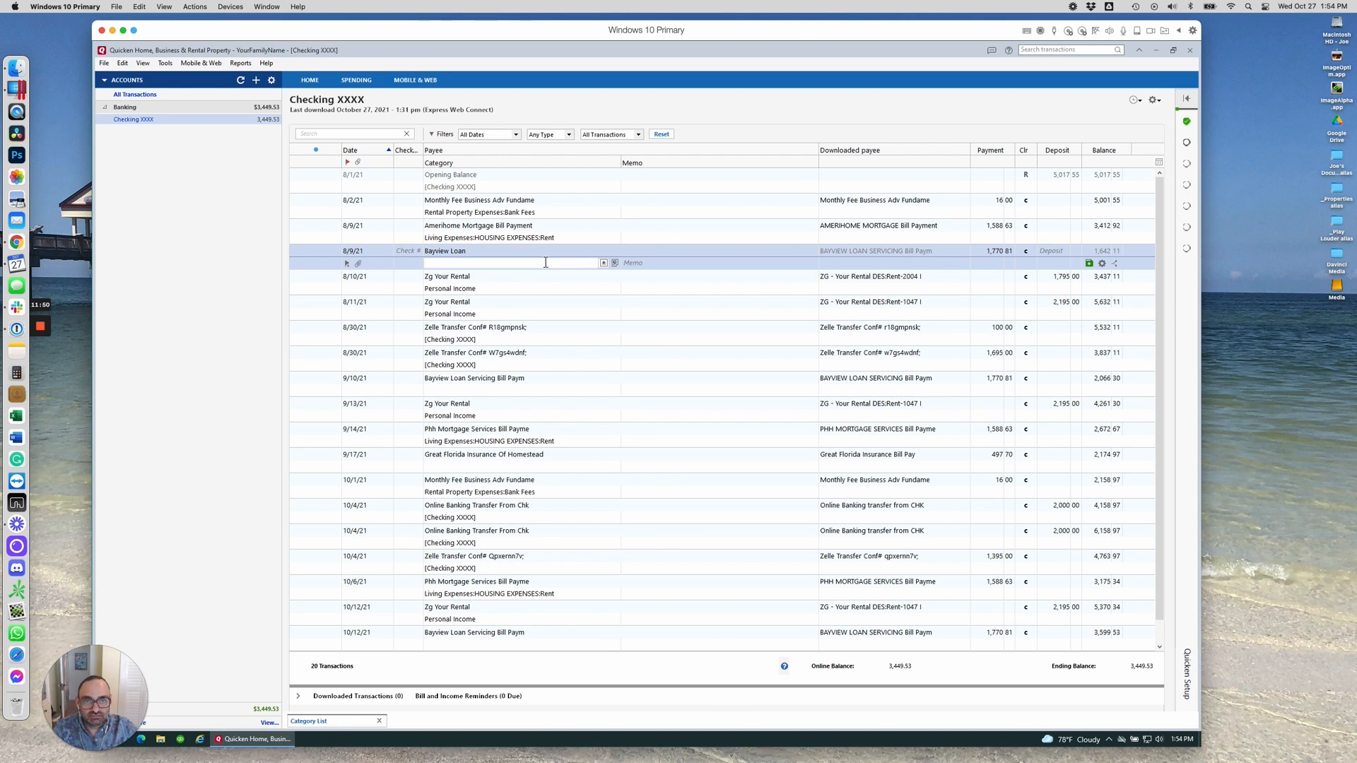
text(Mortgage)
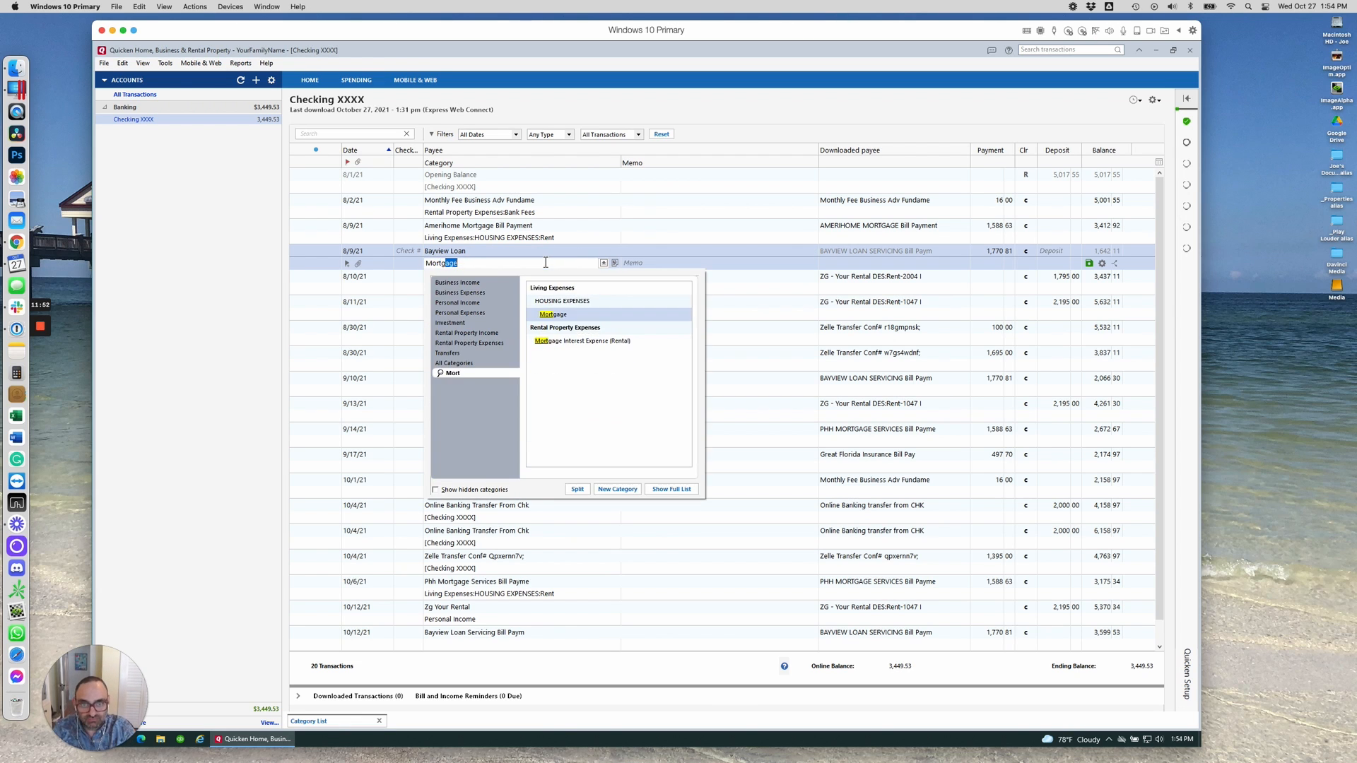
click(598, 346)
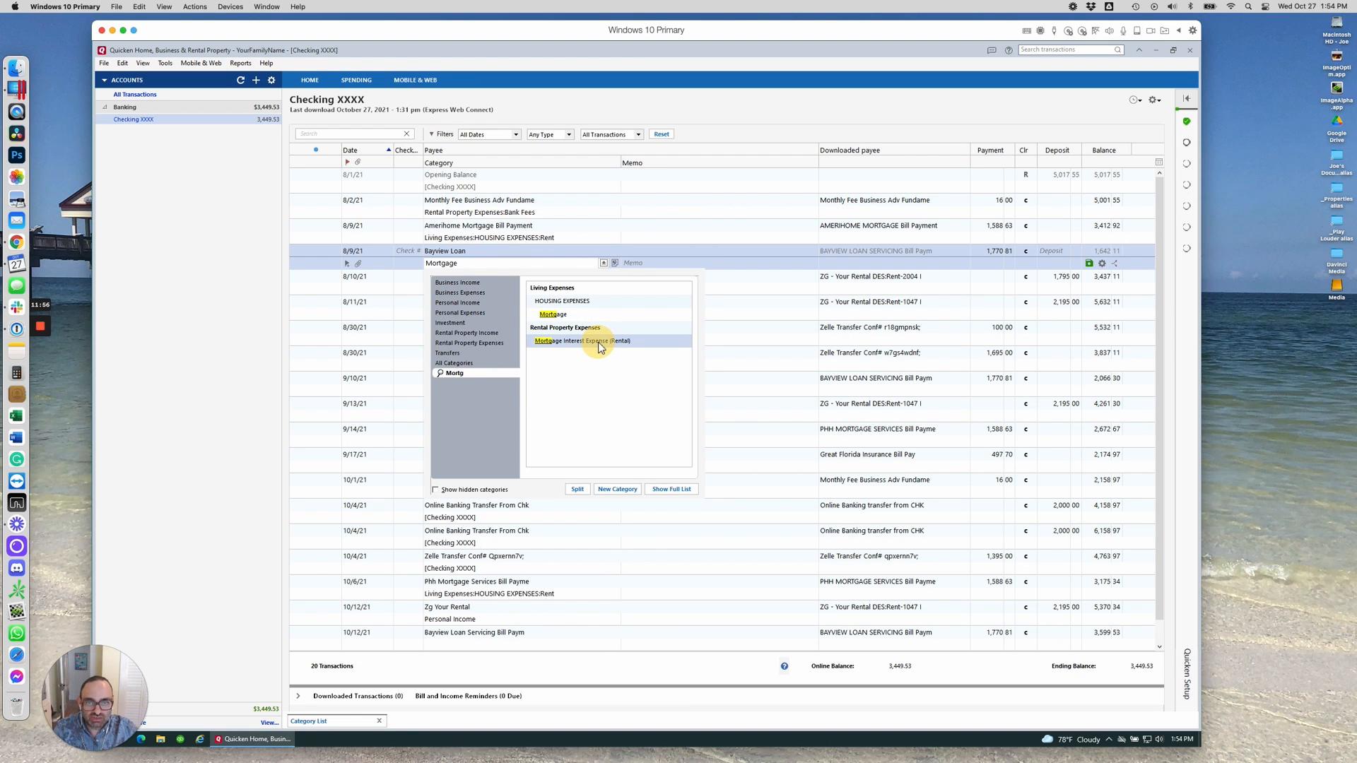
click(598, 347)
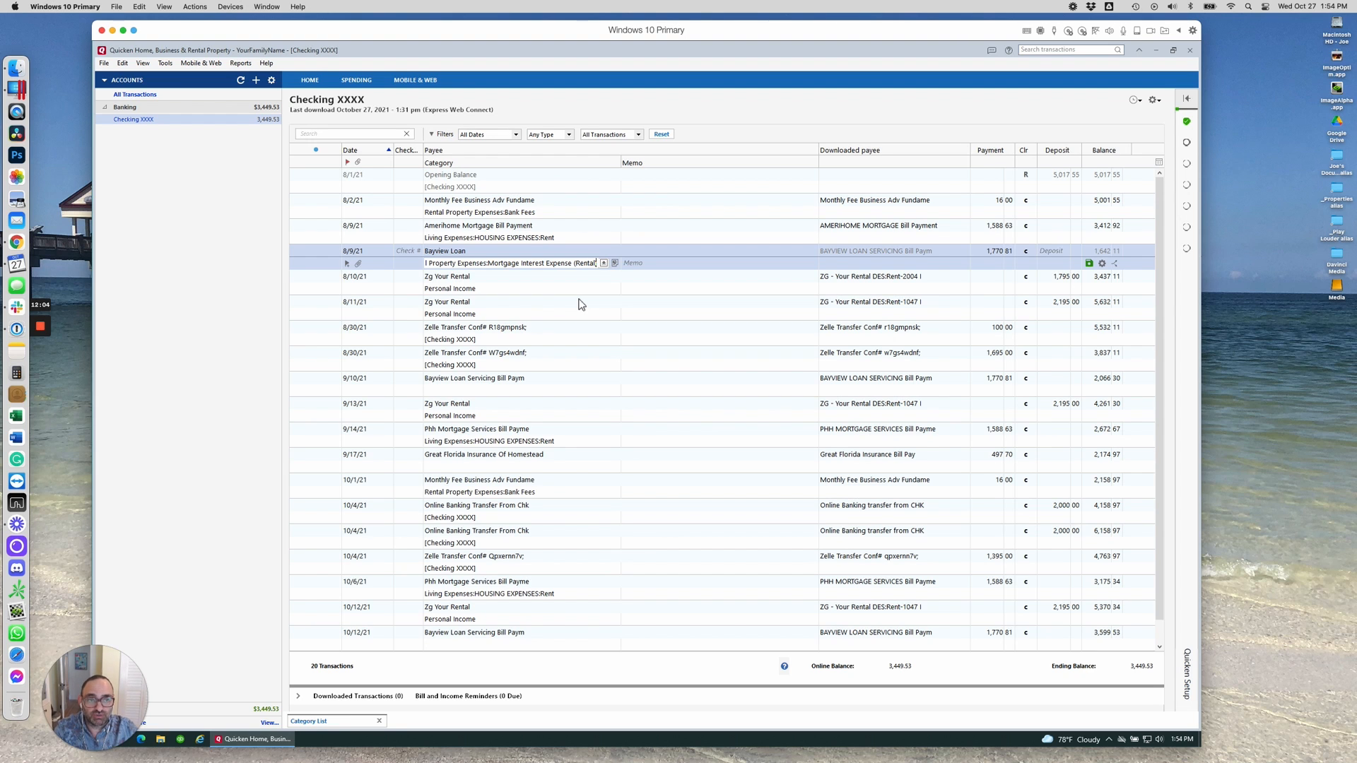
key(Return)
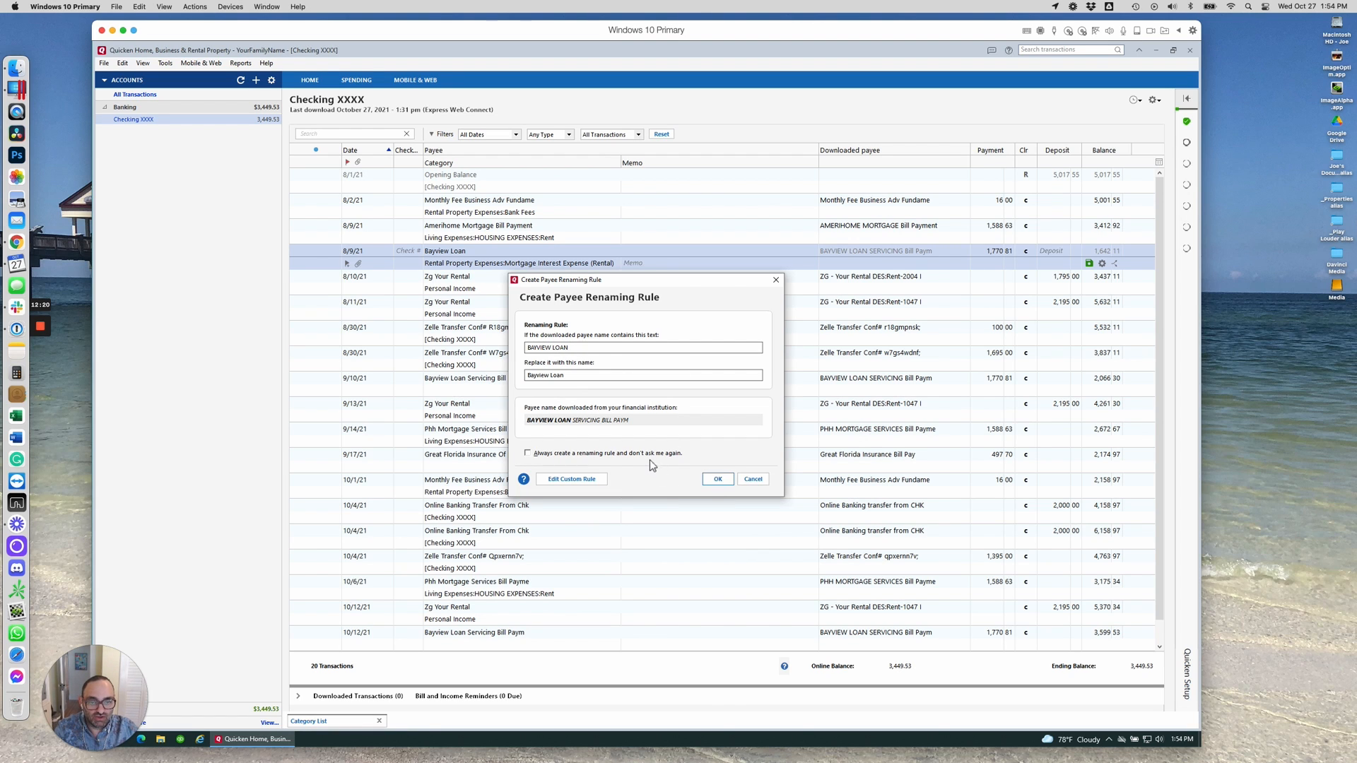
click(717, 479)
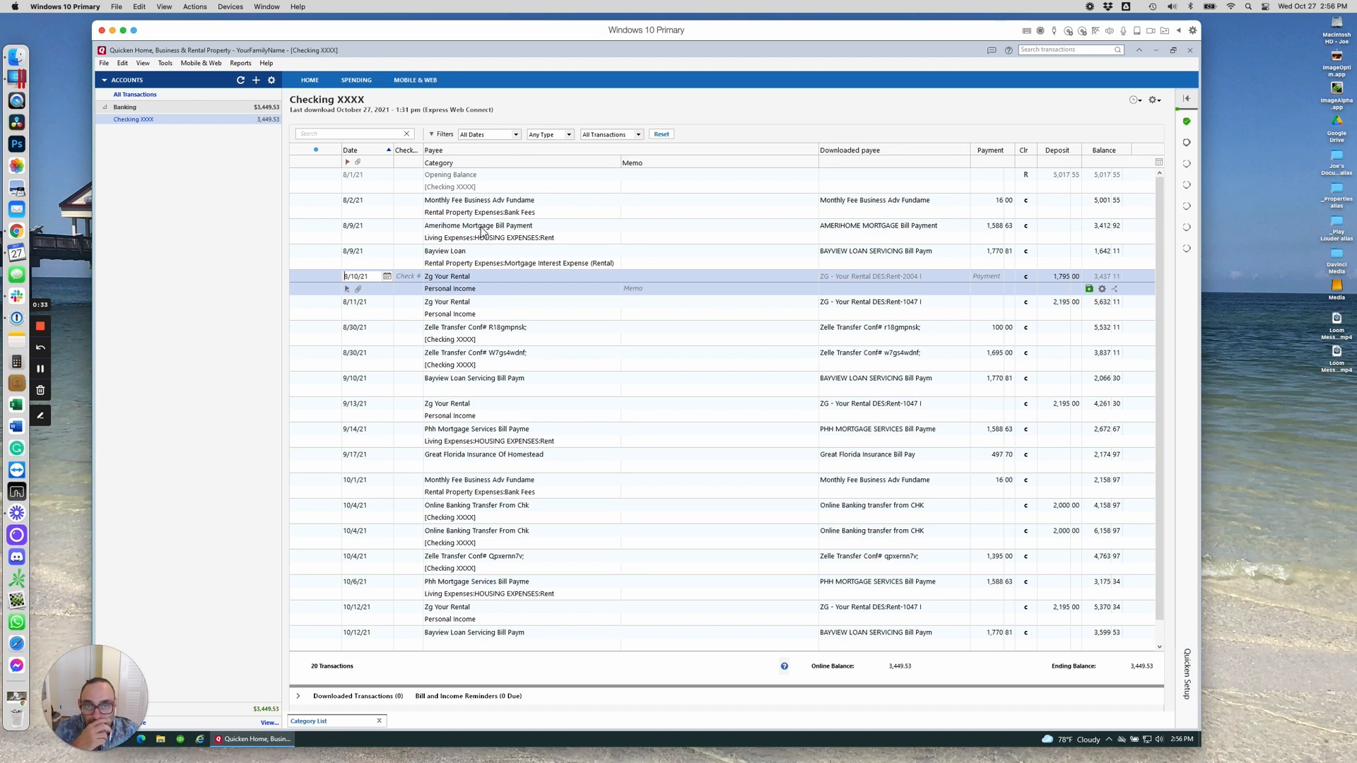
Examine the condition of the Bayview Loan rule in the Renaming Rules list, and close the list.
click(164, 63)
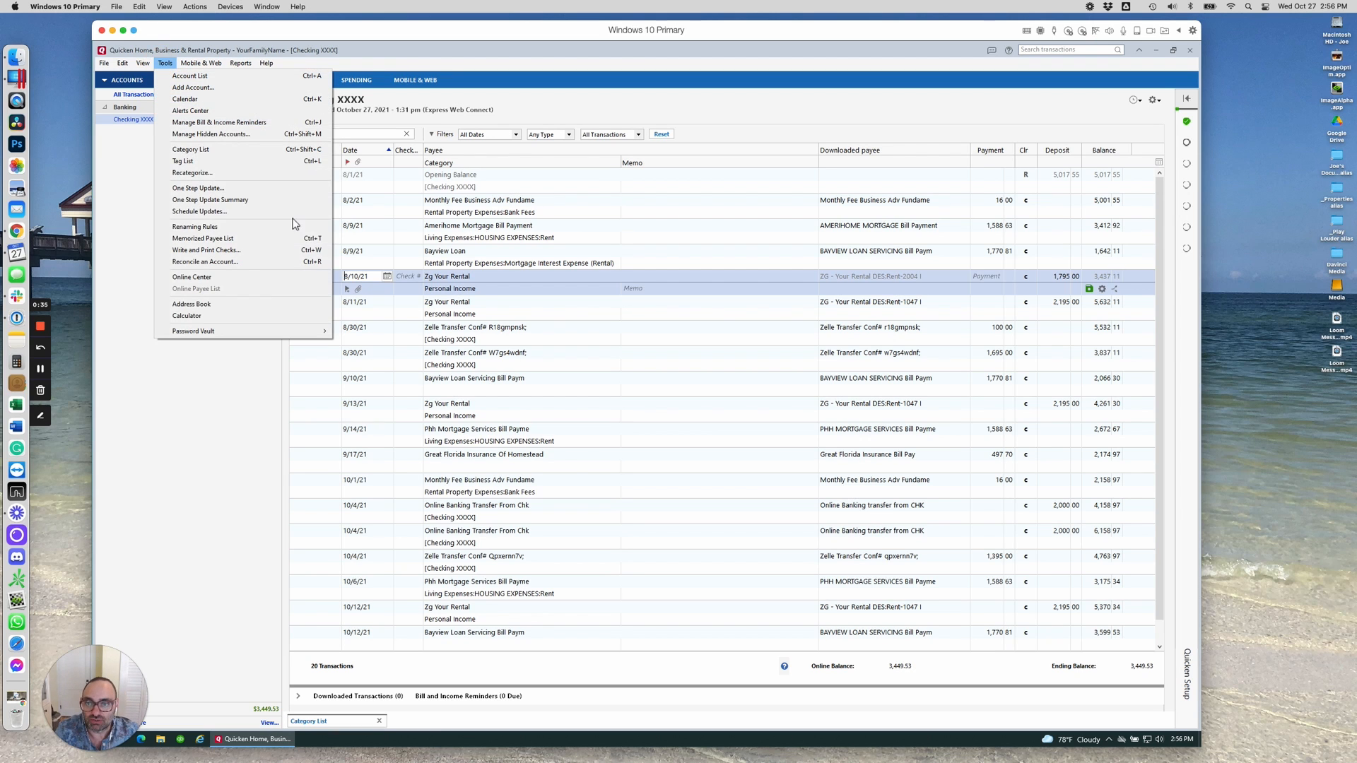
click(233, 227)
click(550, 333)
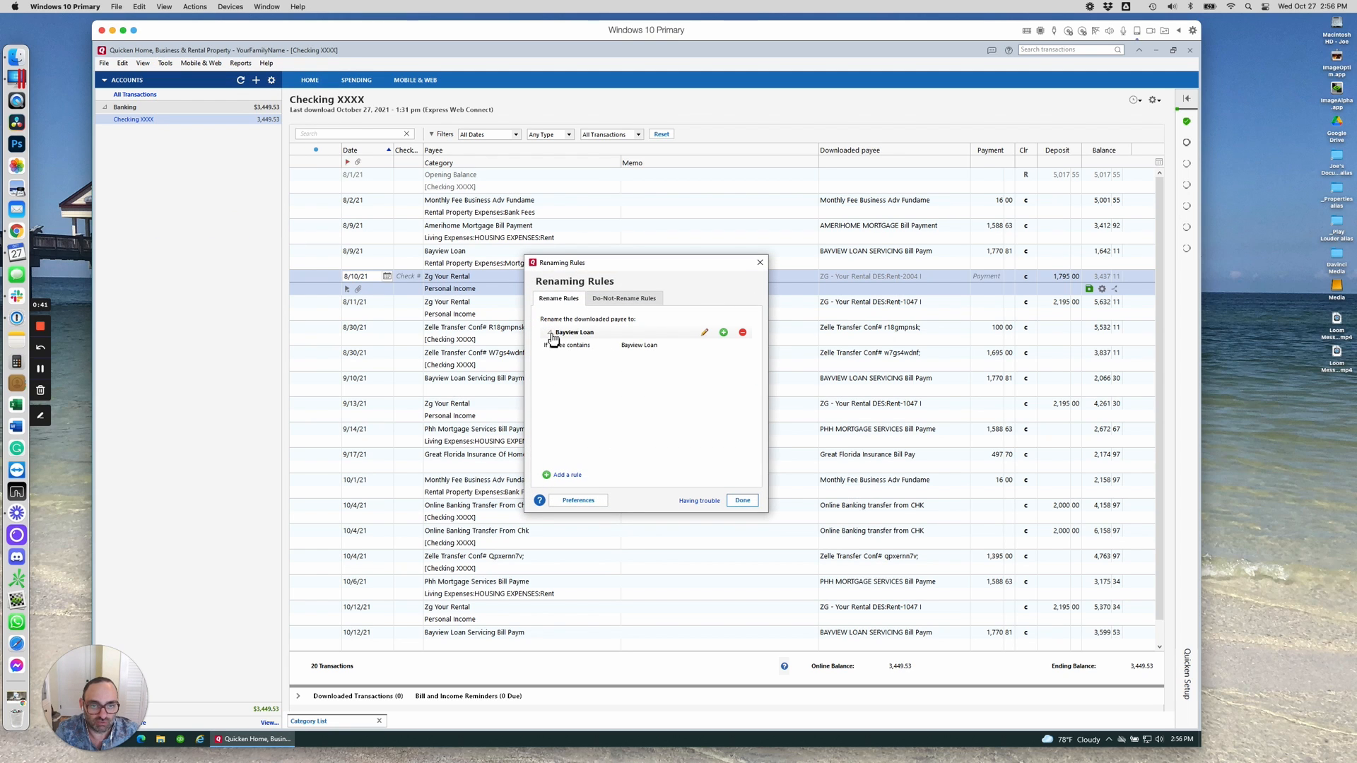
click(549, 333)
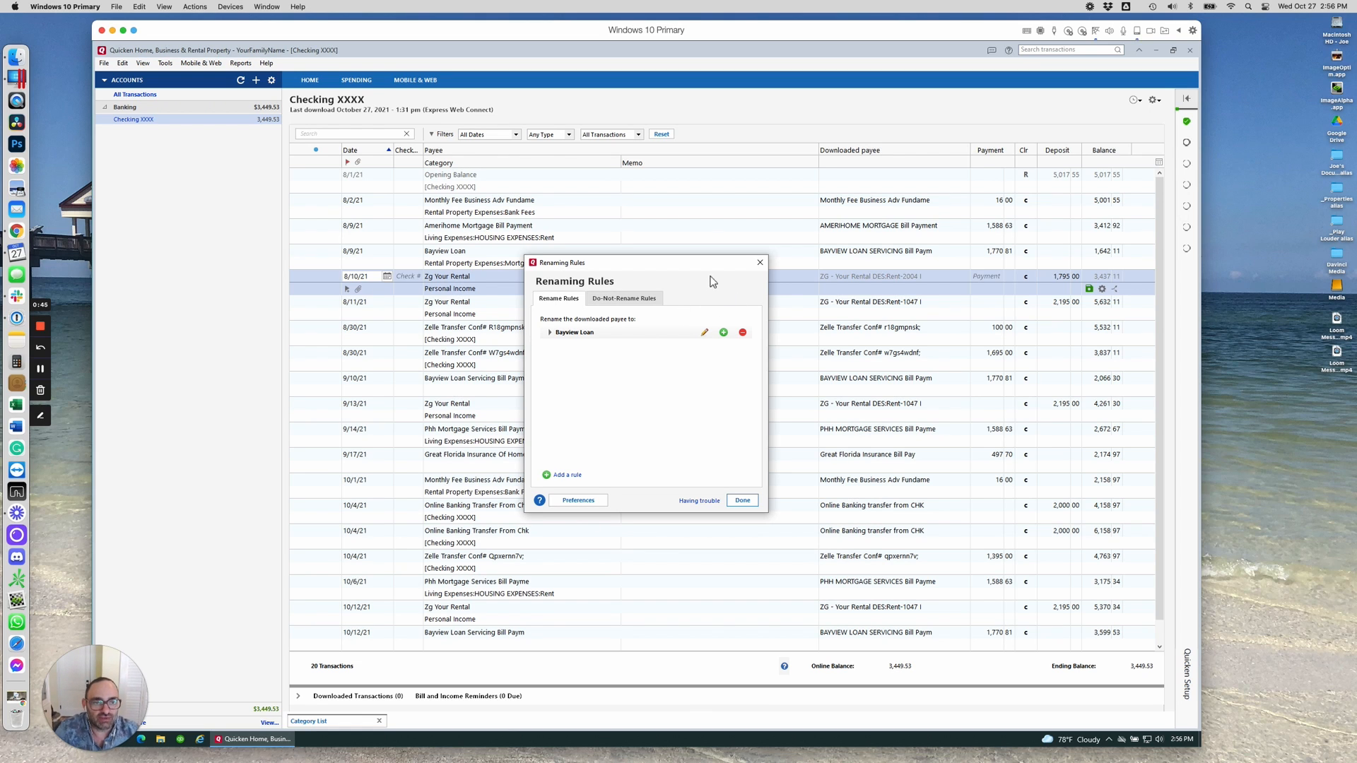
click(759, 262)
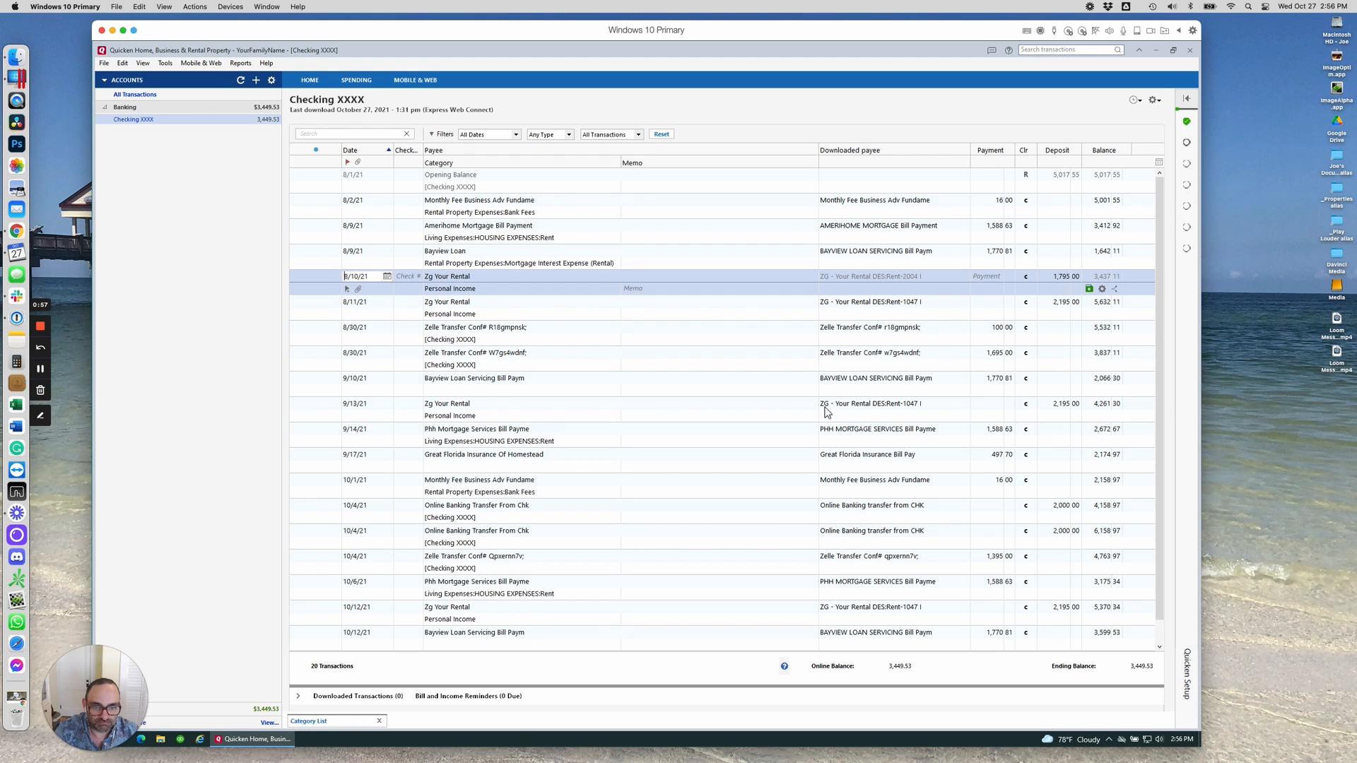
Look over the register's downloaded payees, and bring up the Renaming Rules list once more before closing it.
scroll(687, 441, down, 2)
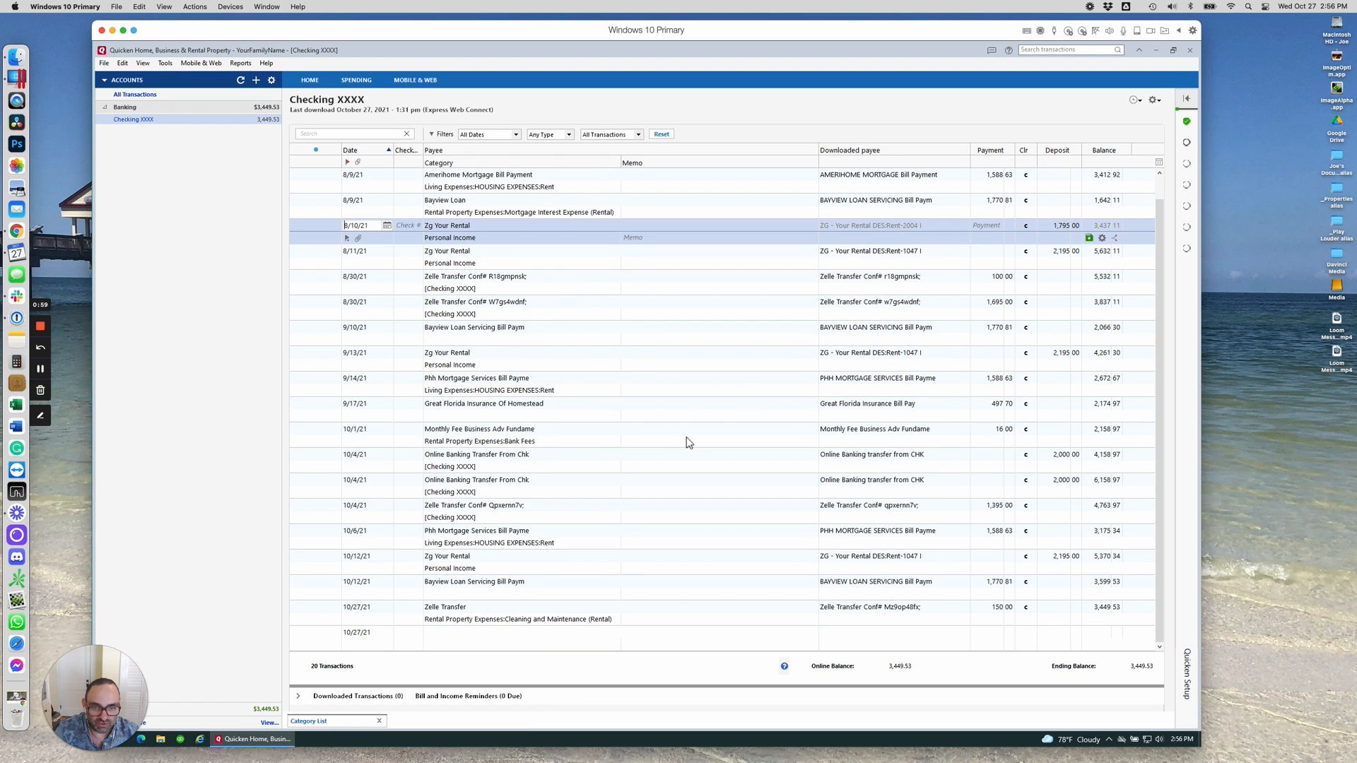
scroll(687, 442, up, 2)
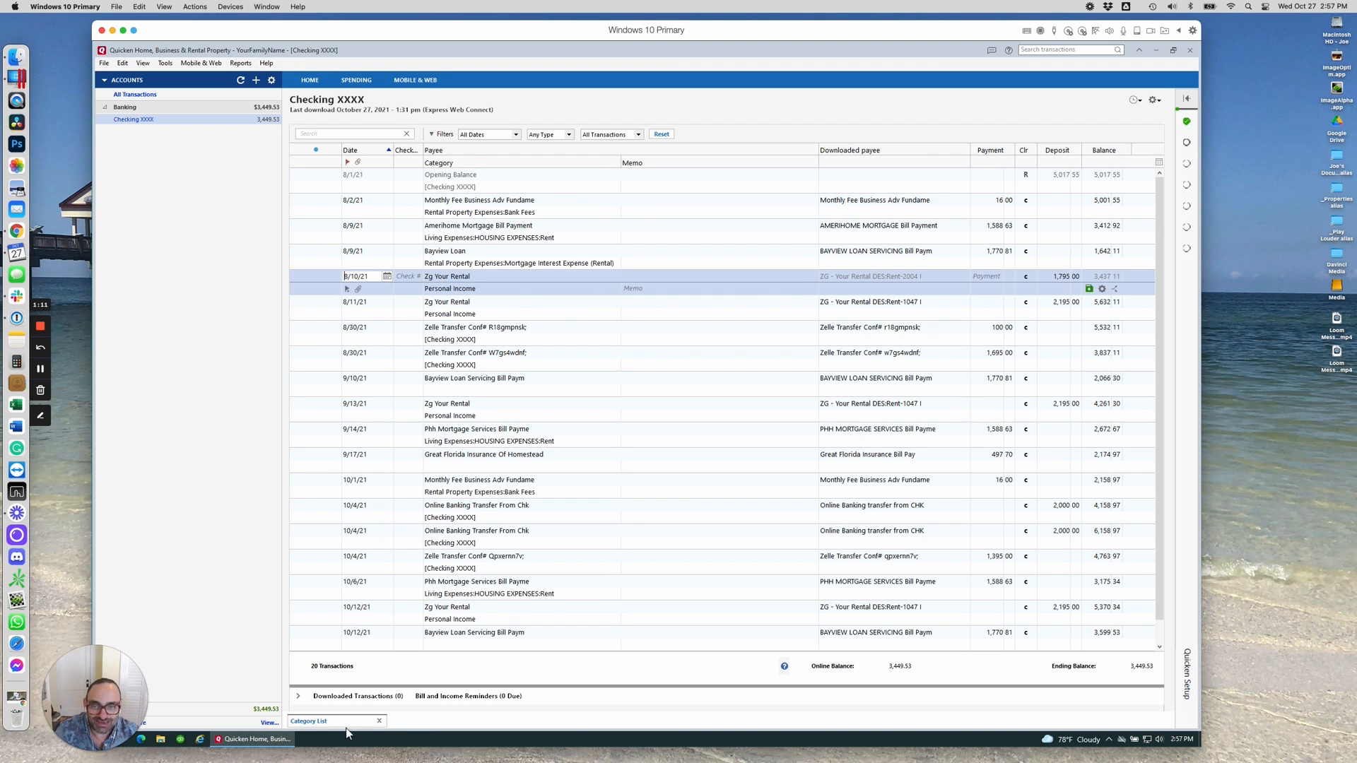
click(164, 64)
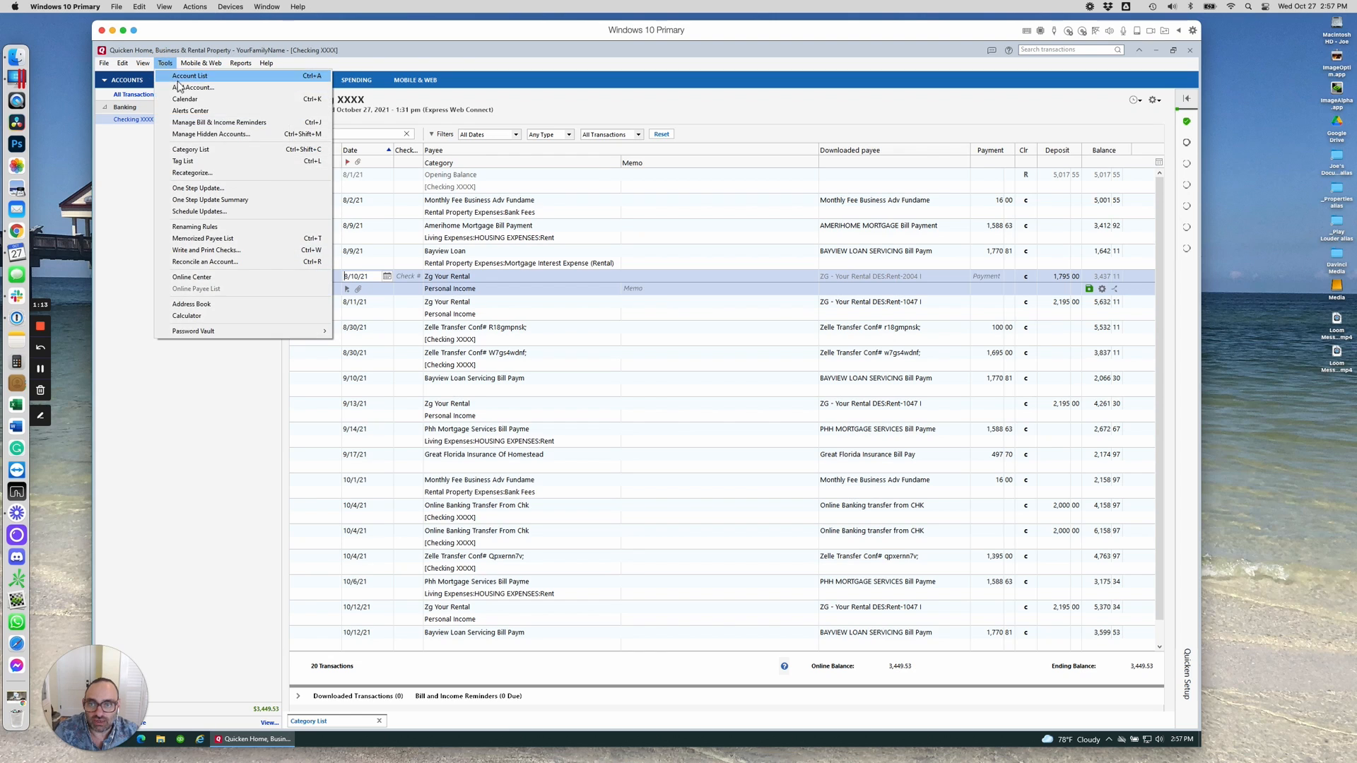
click(239, 225)
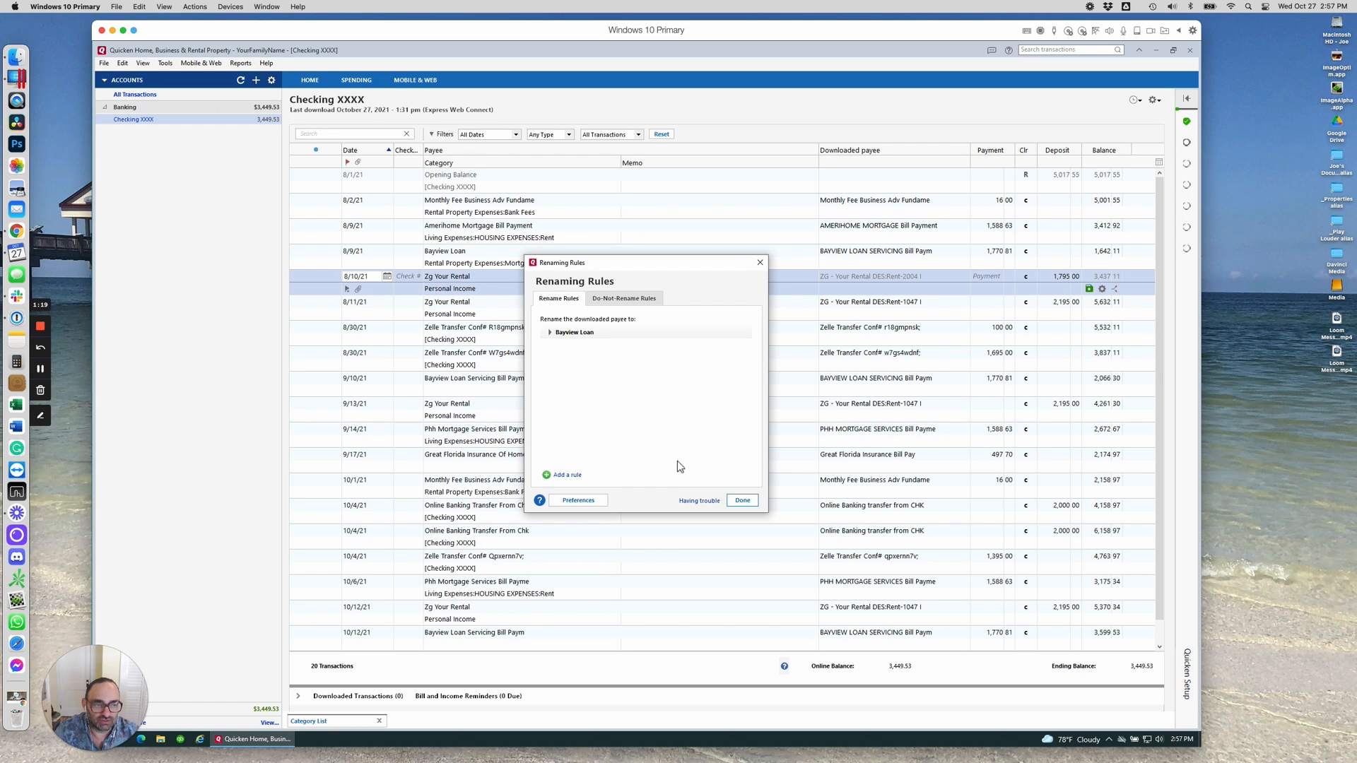
click(760, 263)
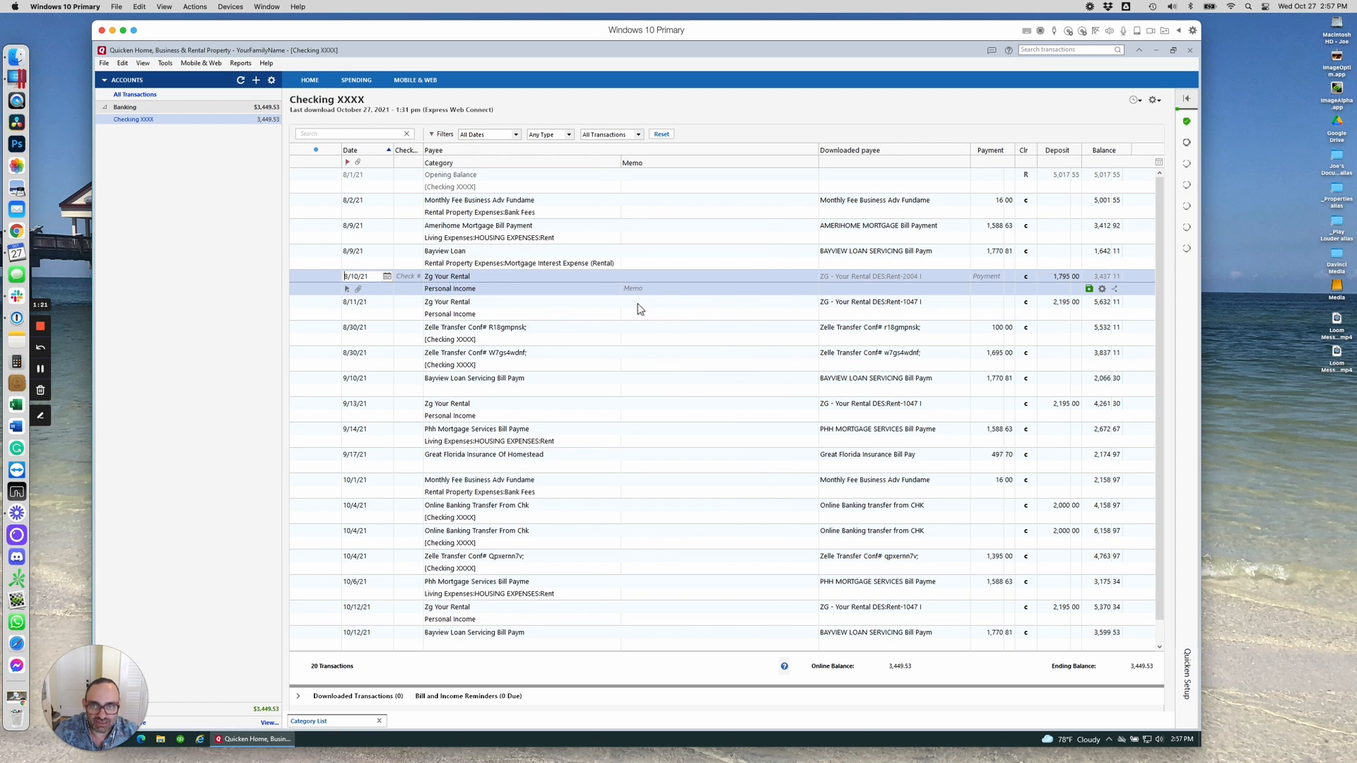
In the Downloaded transactions preferences, disable "Automatically apply Quicken's suggested name to payee" and save the preferences.
click(123, 64)
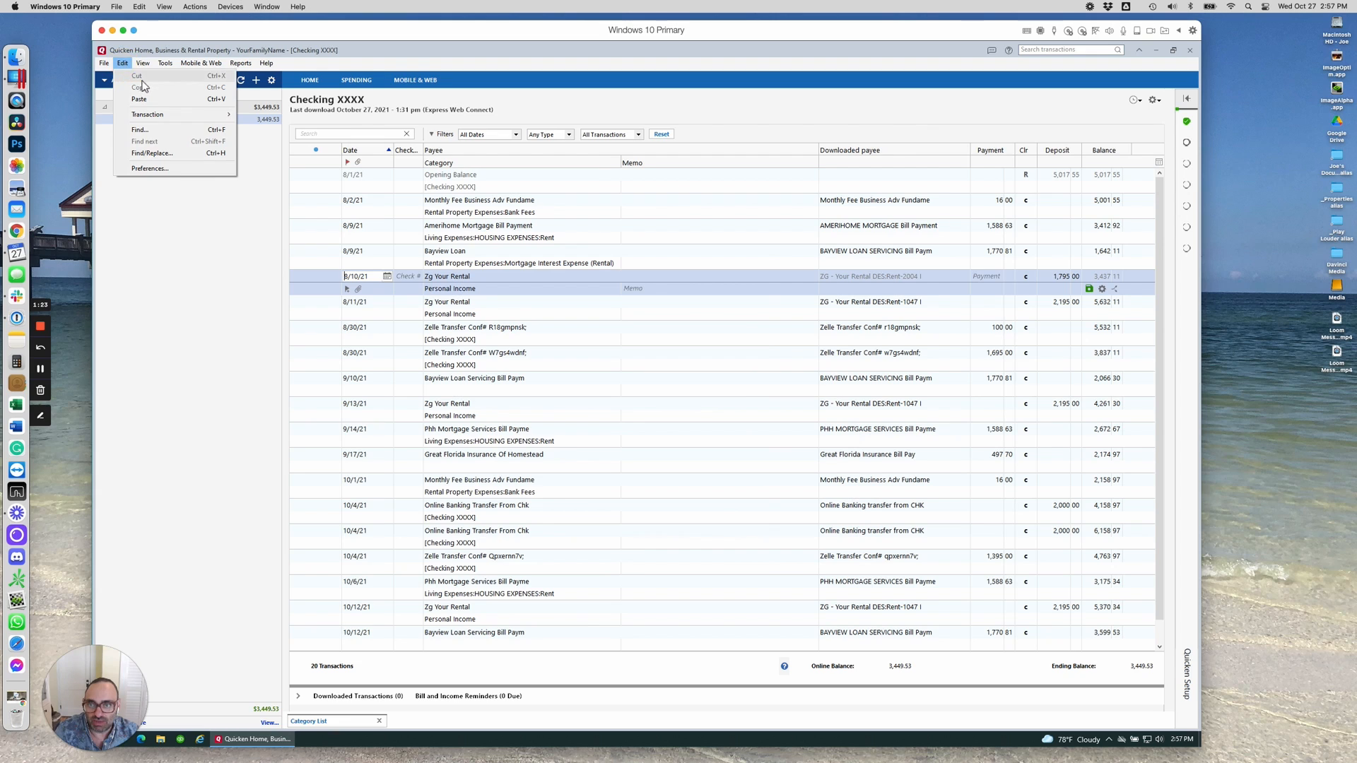
click(164, 170)
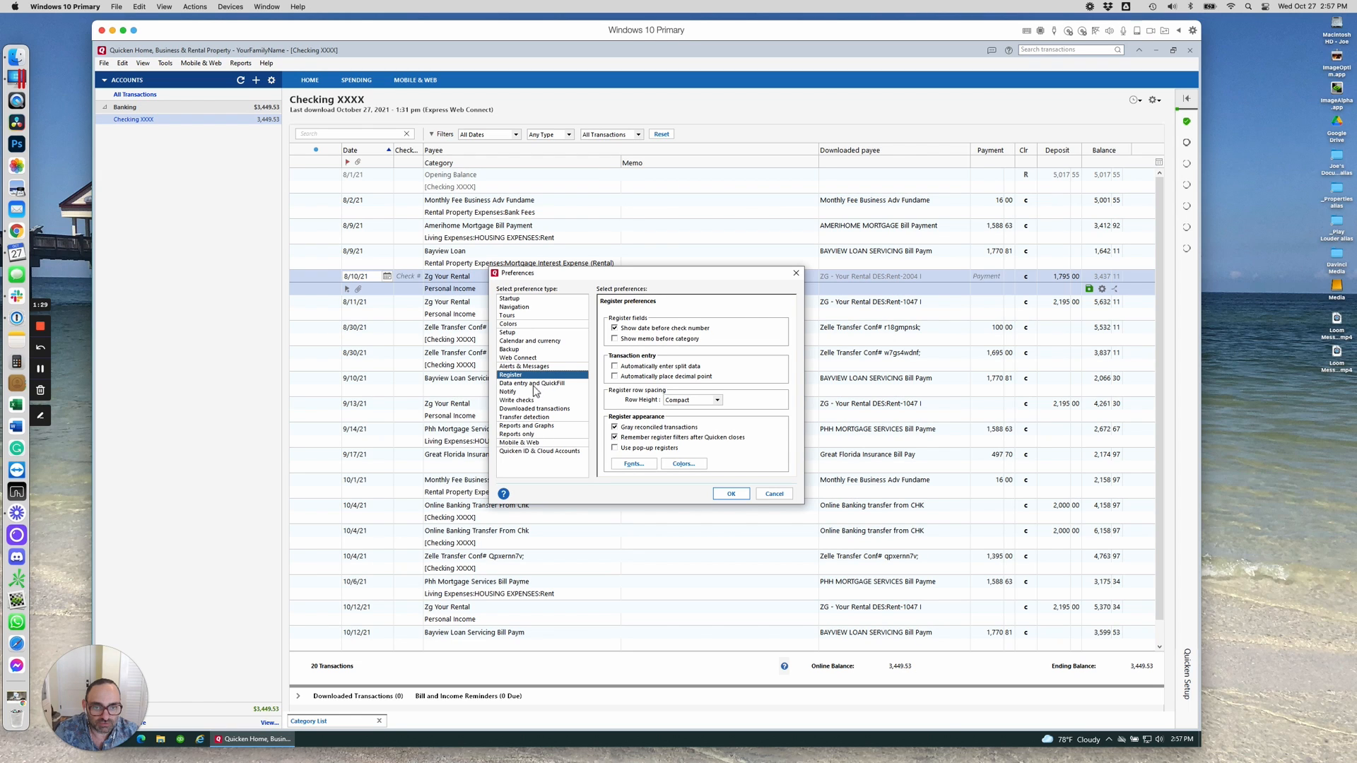
click(541, 383)
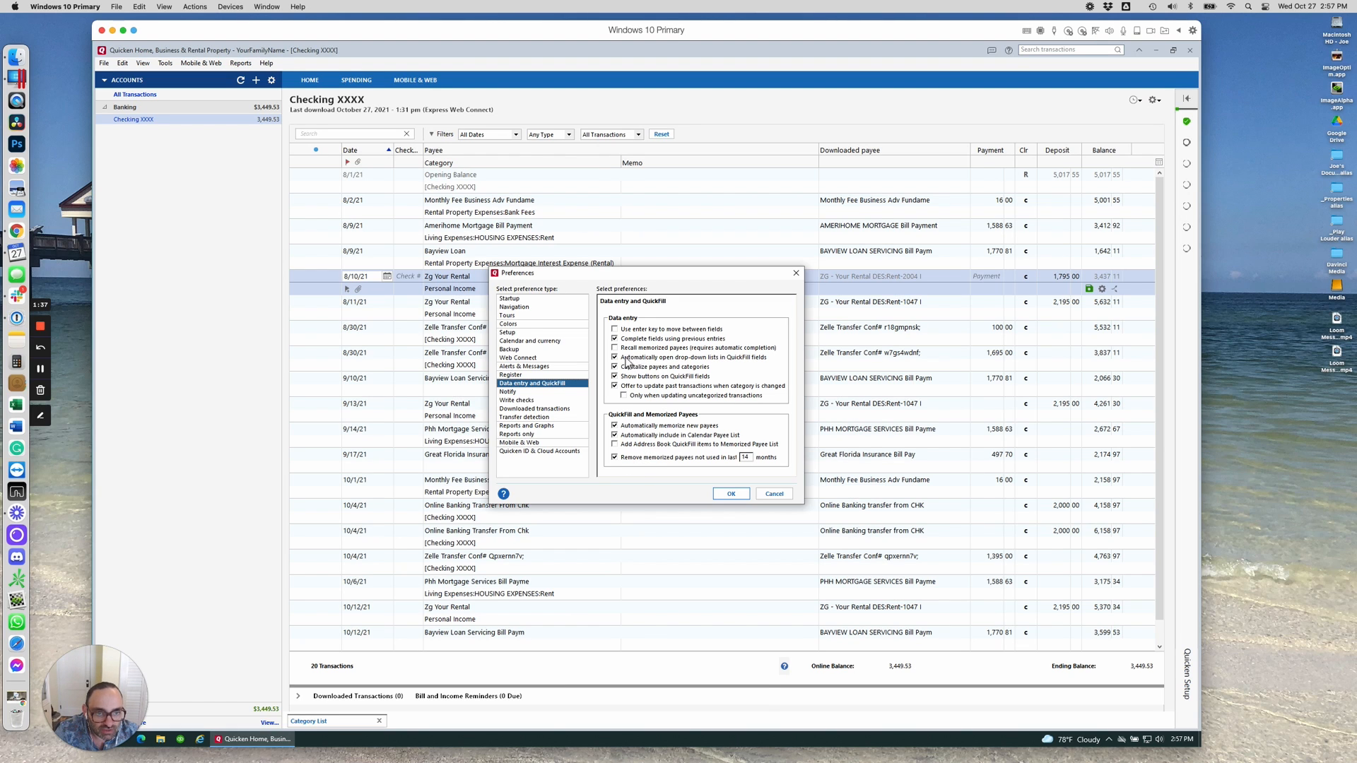
click(544, 376)
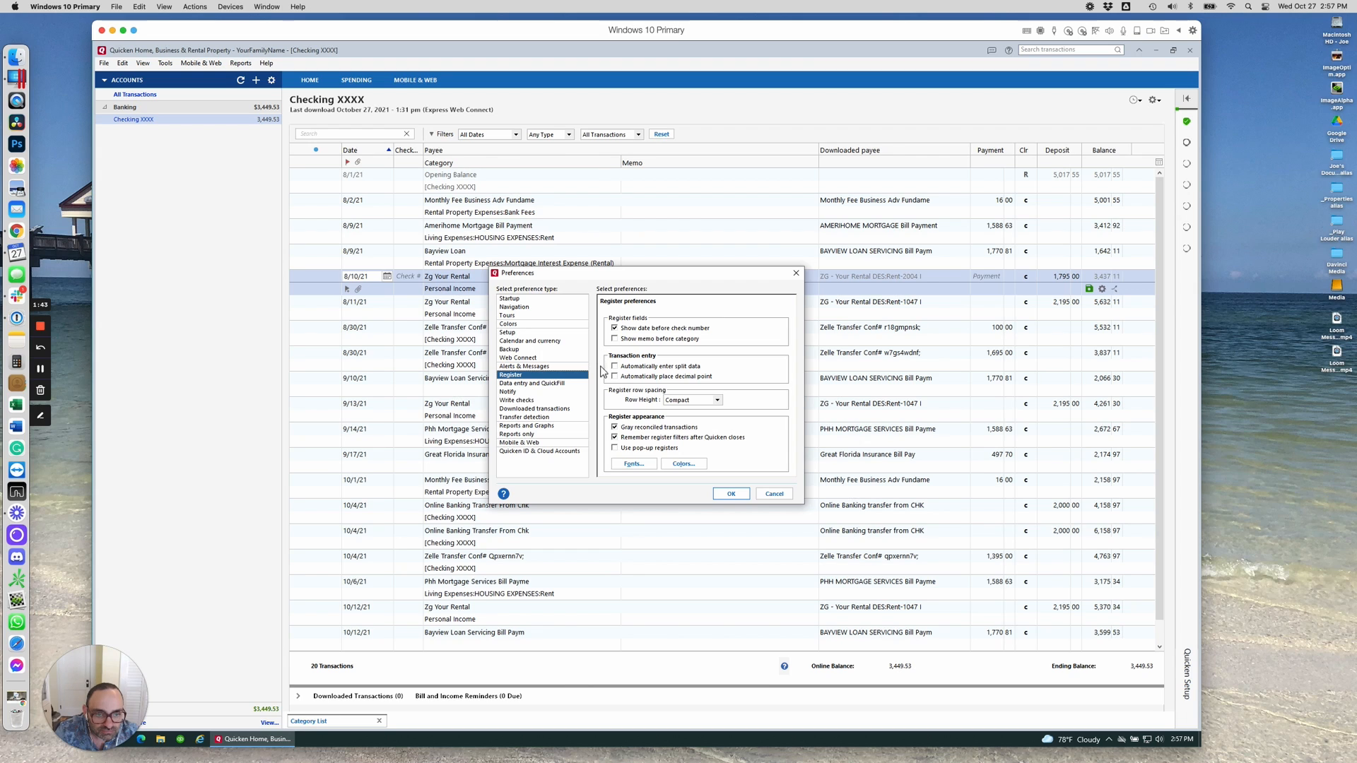
click(531, 410)
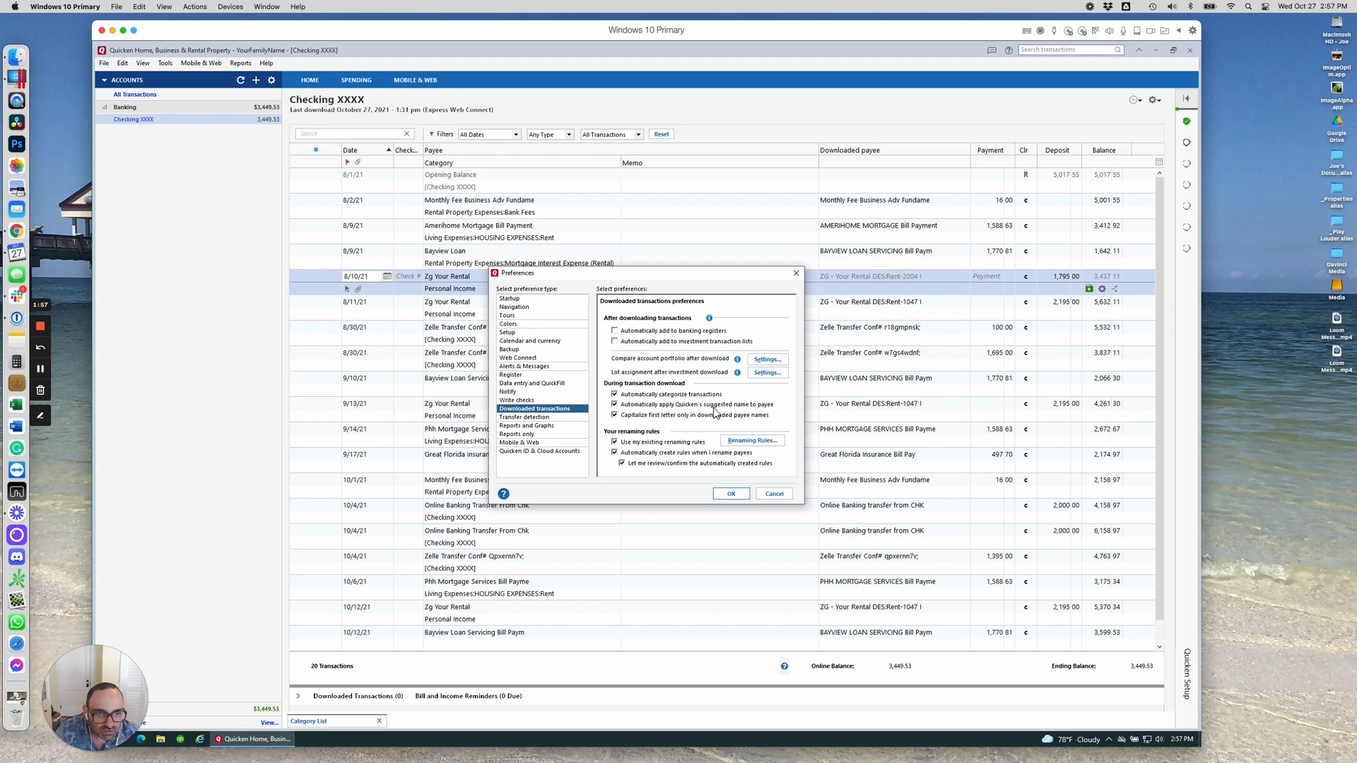
click(614, 405)
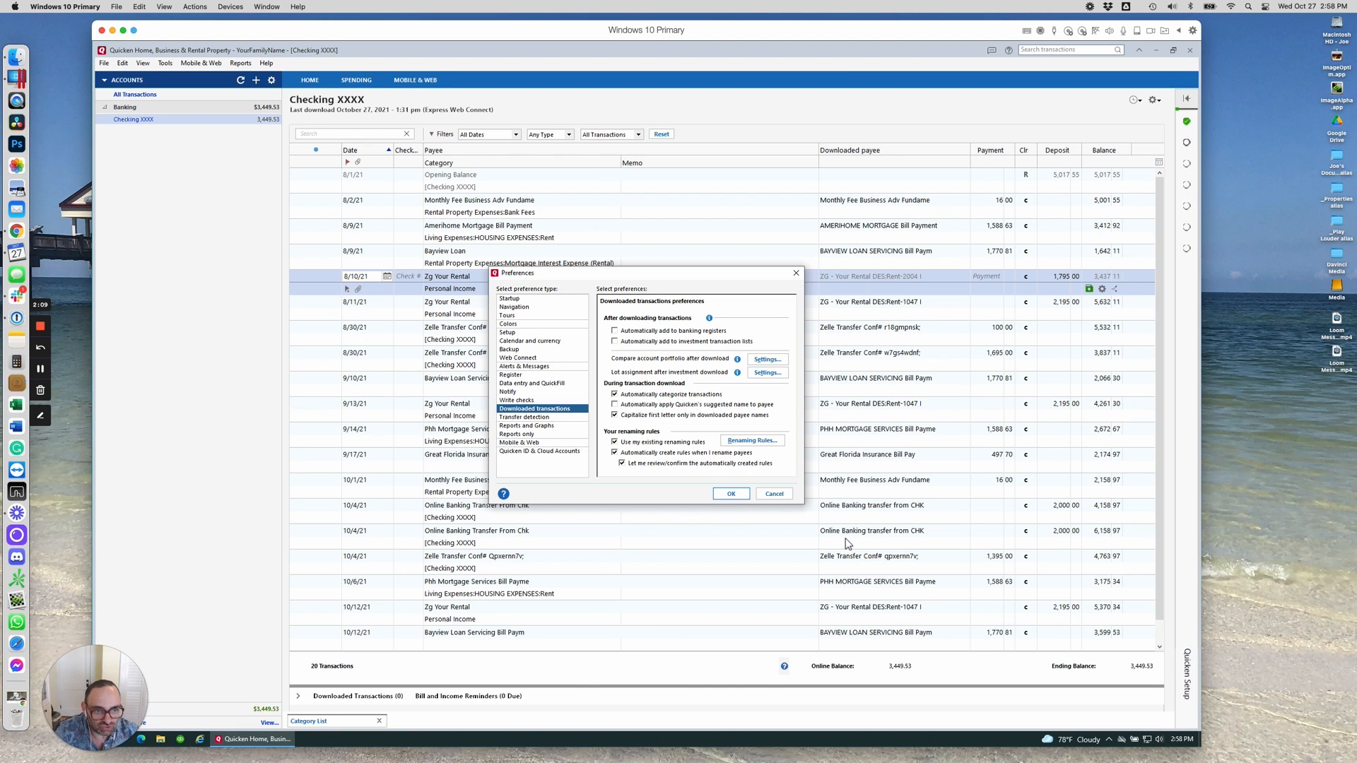
click(732, 495)
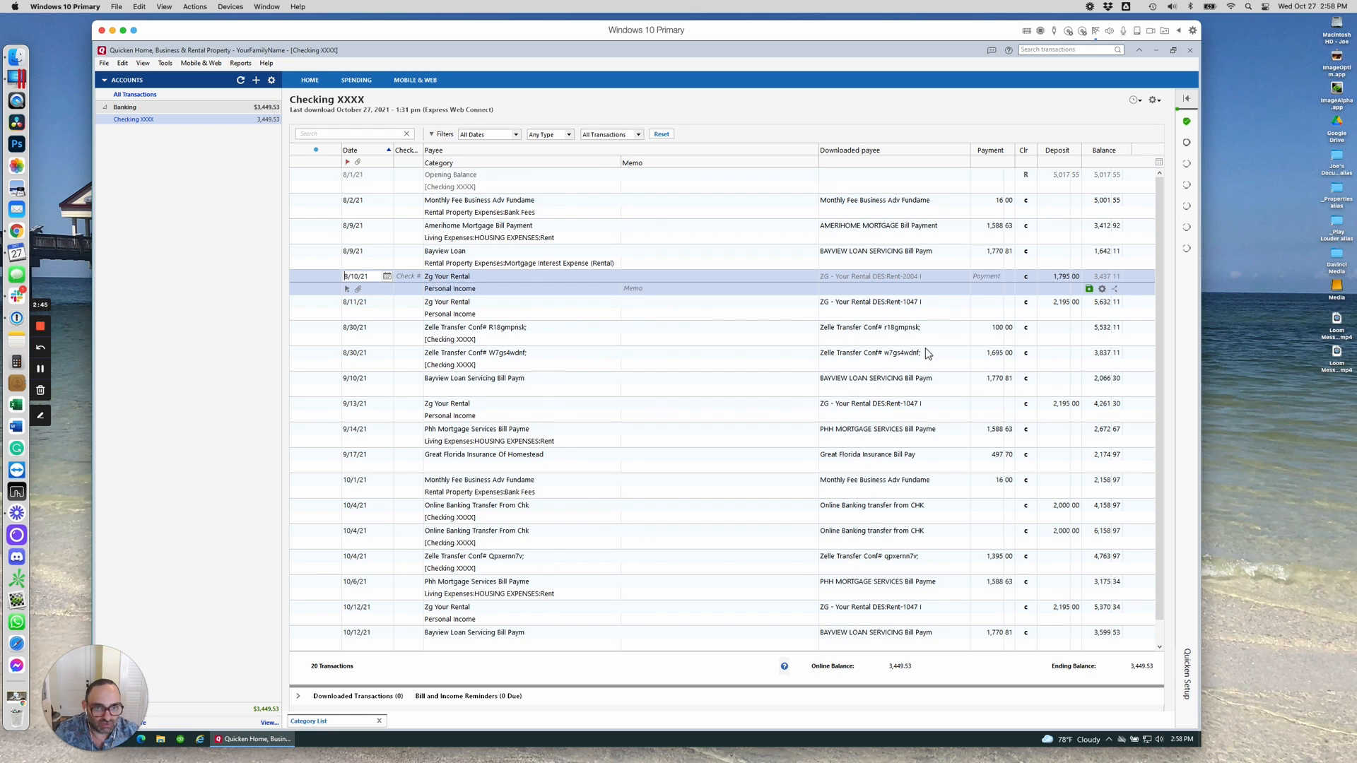
scroll(924, 353, down, 2)
scroll(926, 353, up, 2)
scroll(918, 334, down, 1)
scroll(921, 339, up, 1)
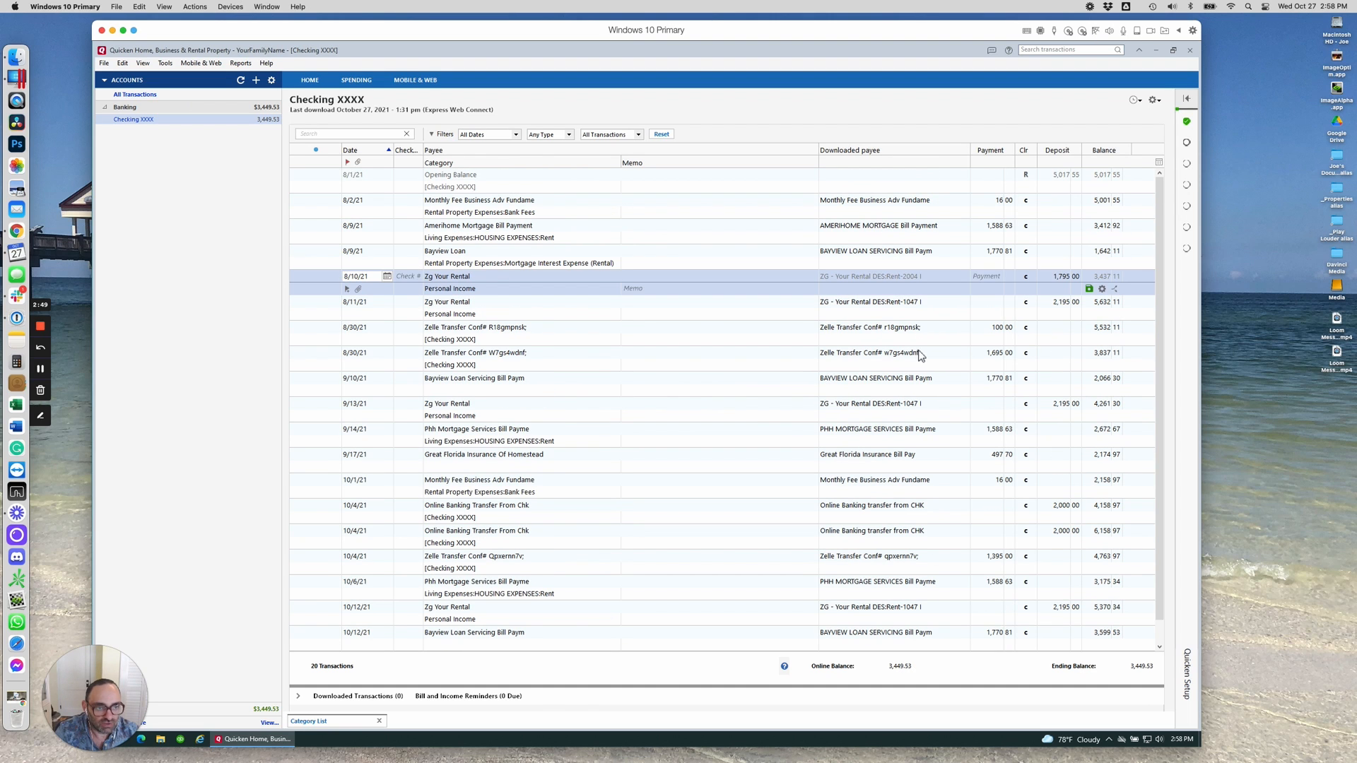
Examine the payees of the two 8/30/21 Zelle transfers and the category choices for the 100.00 one, leaving its category as is.
click(479, 329)
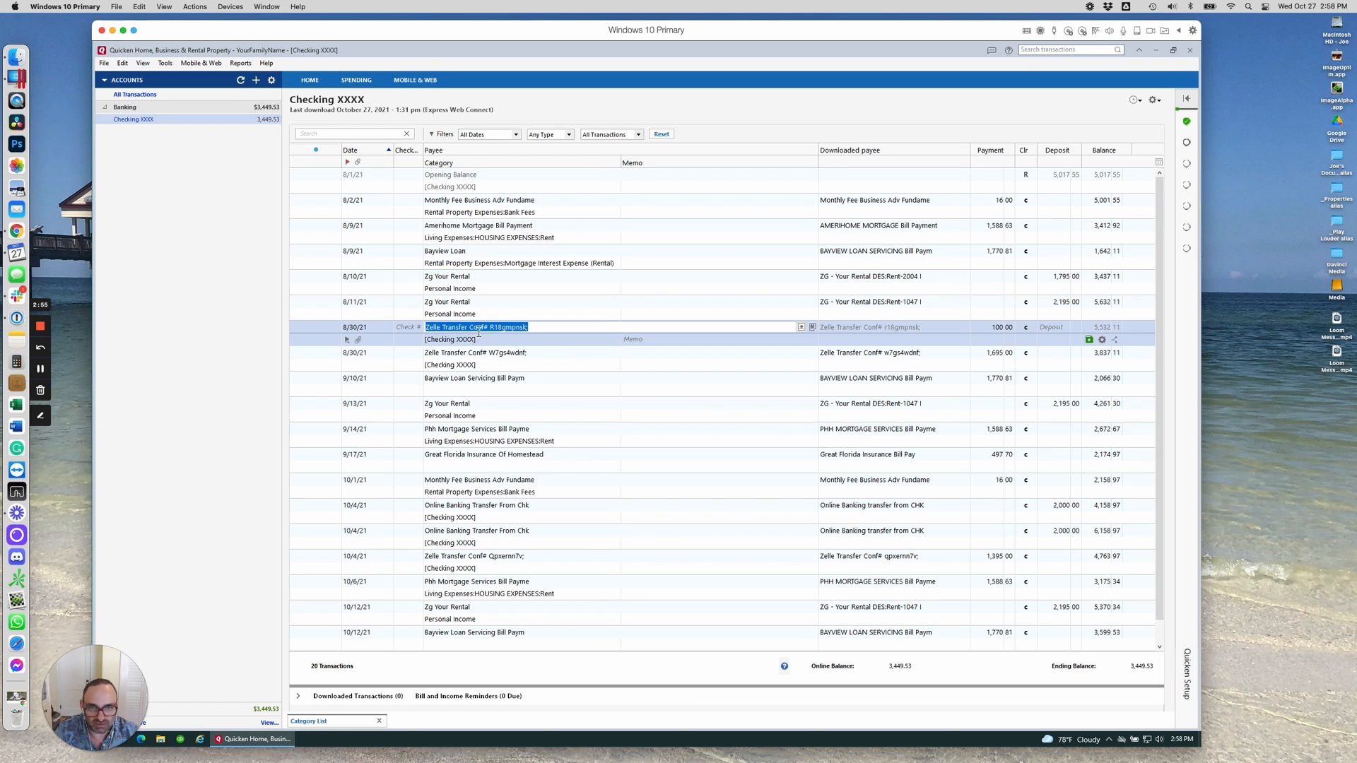
click(528, 353)
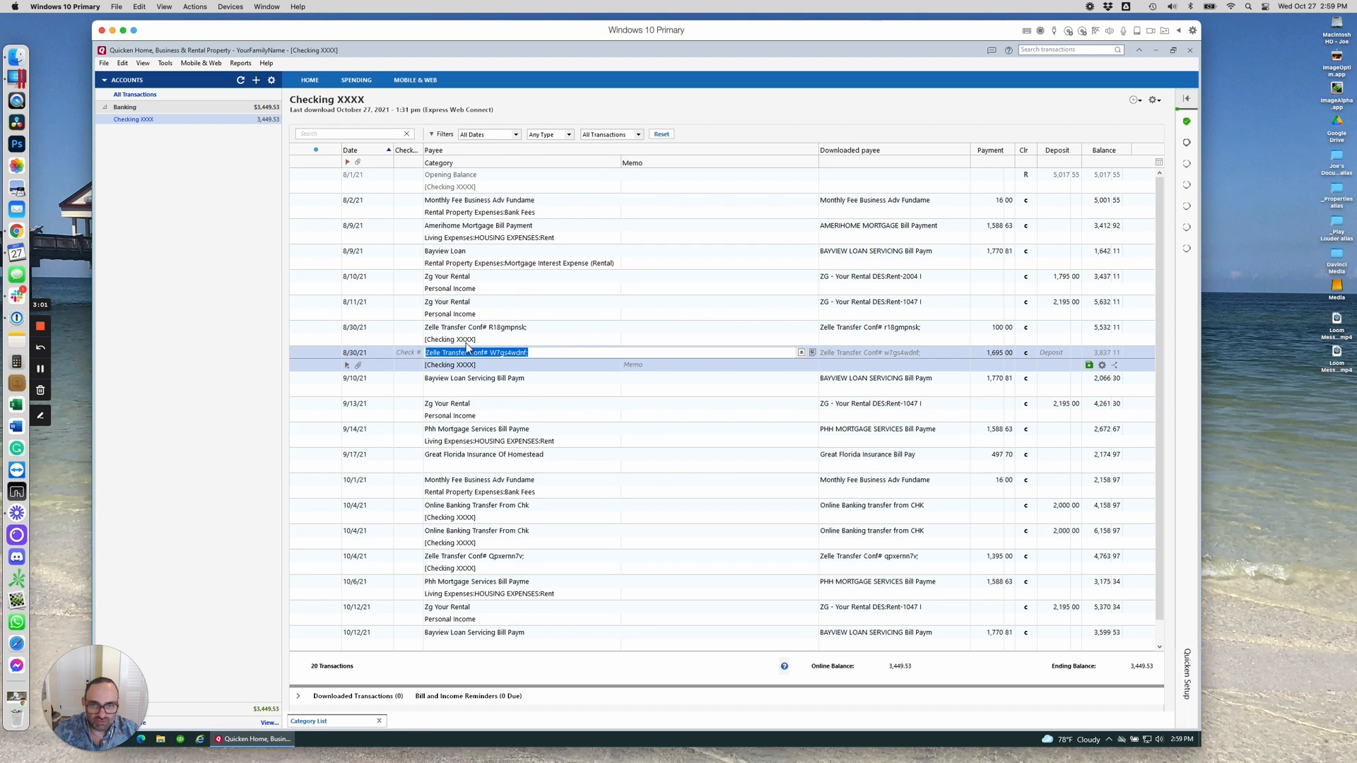
click(498, 342)
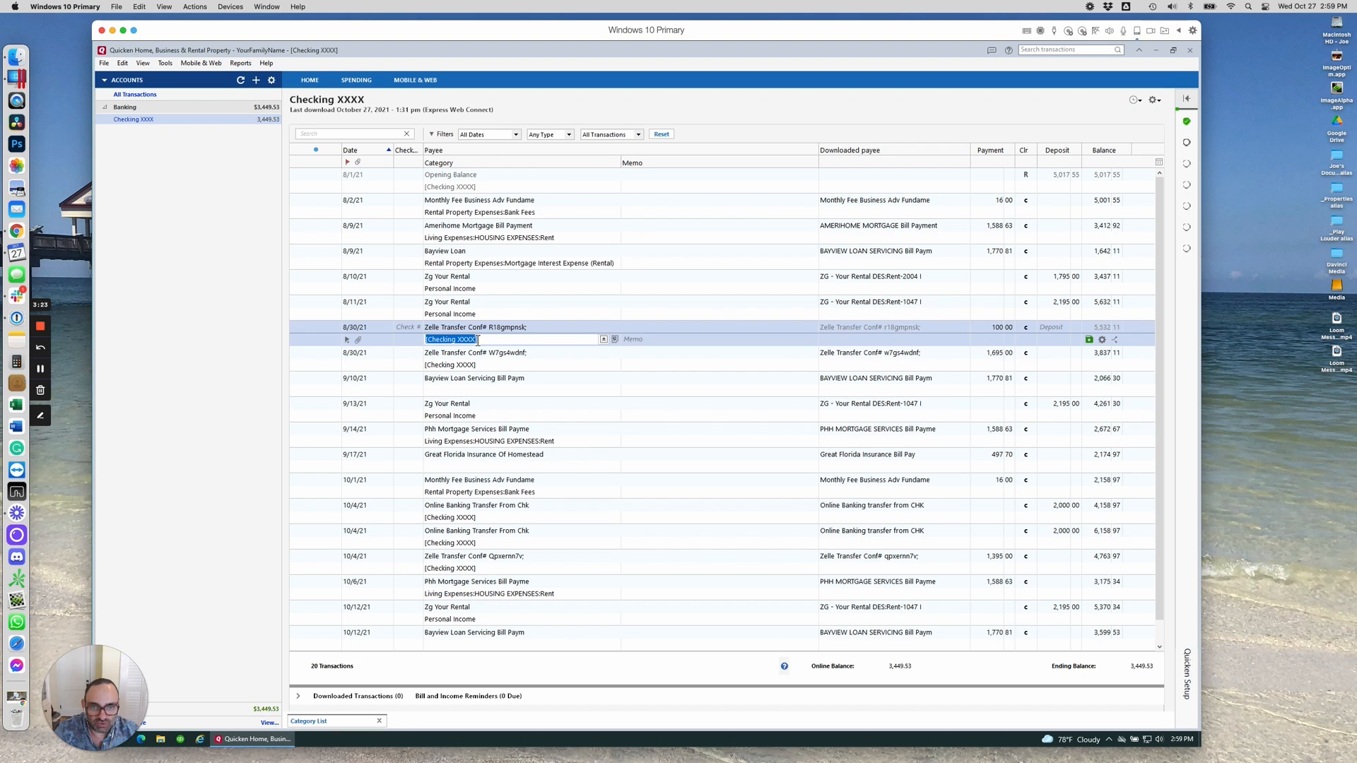
click(604, 340)
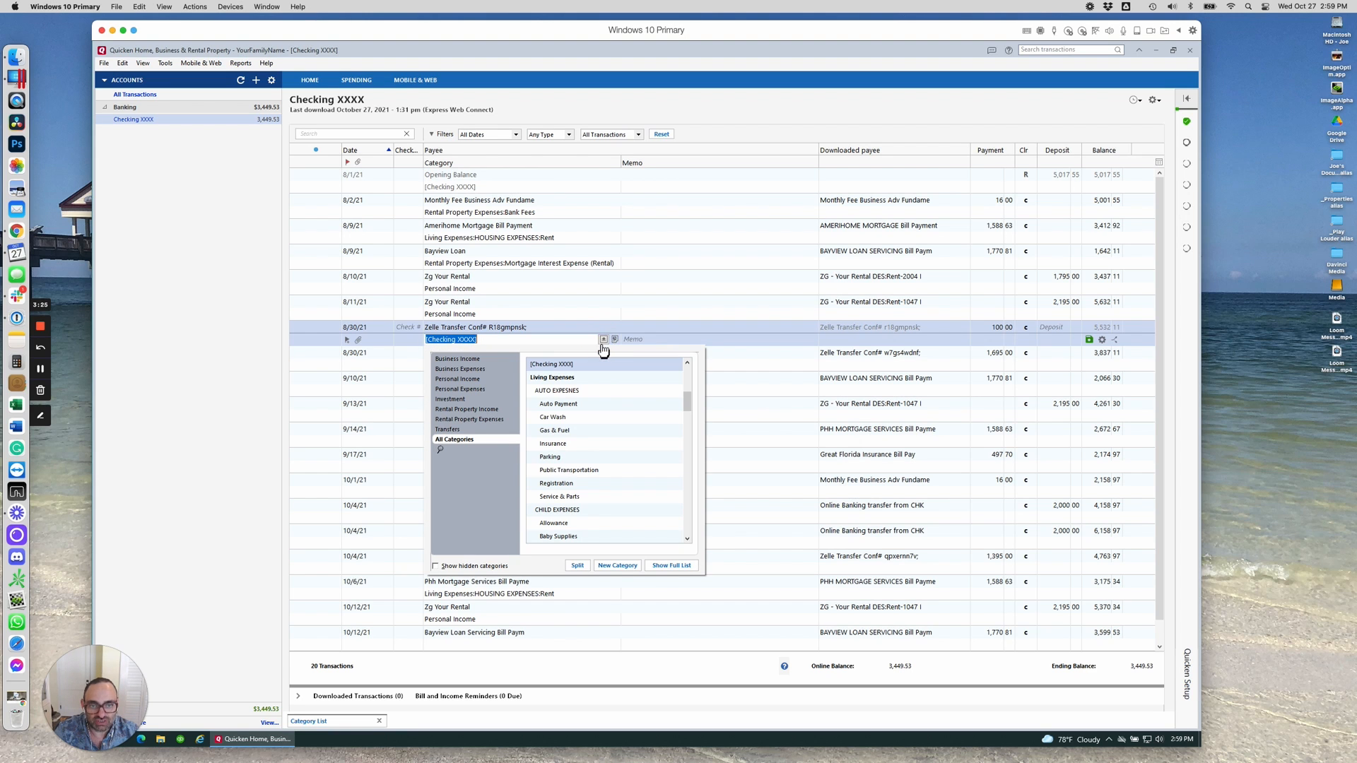
mouse_move(687, 410)
mouse_down()
mouse_move(692, 381)
mouse_move(691, 394)
mouse_up()
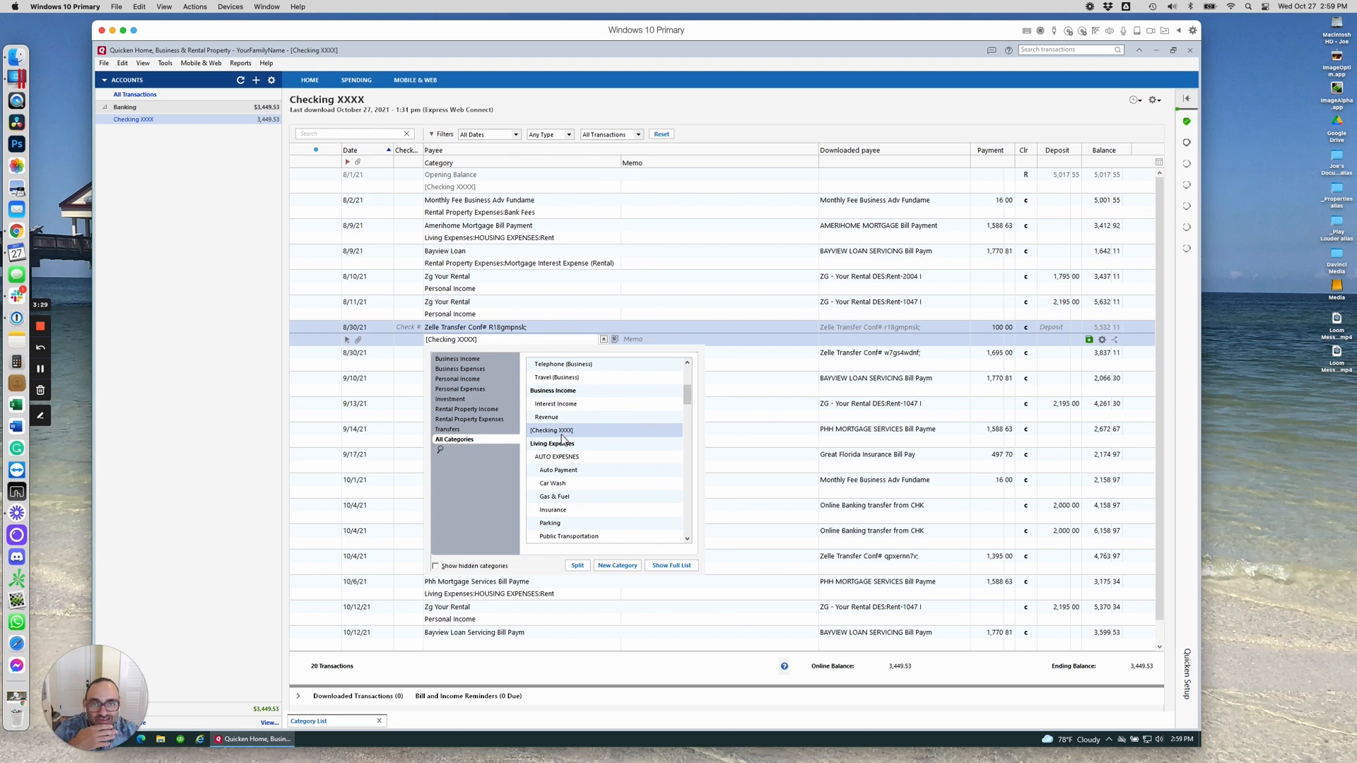
click(575, 340)
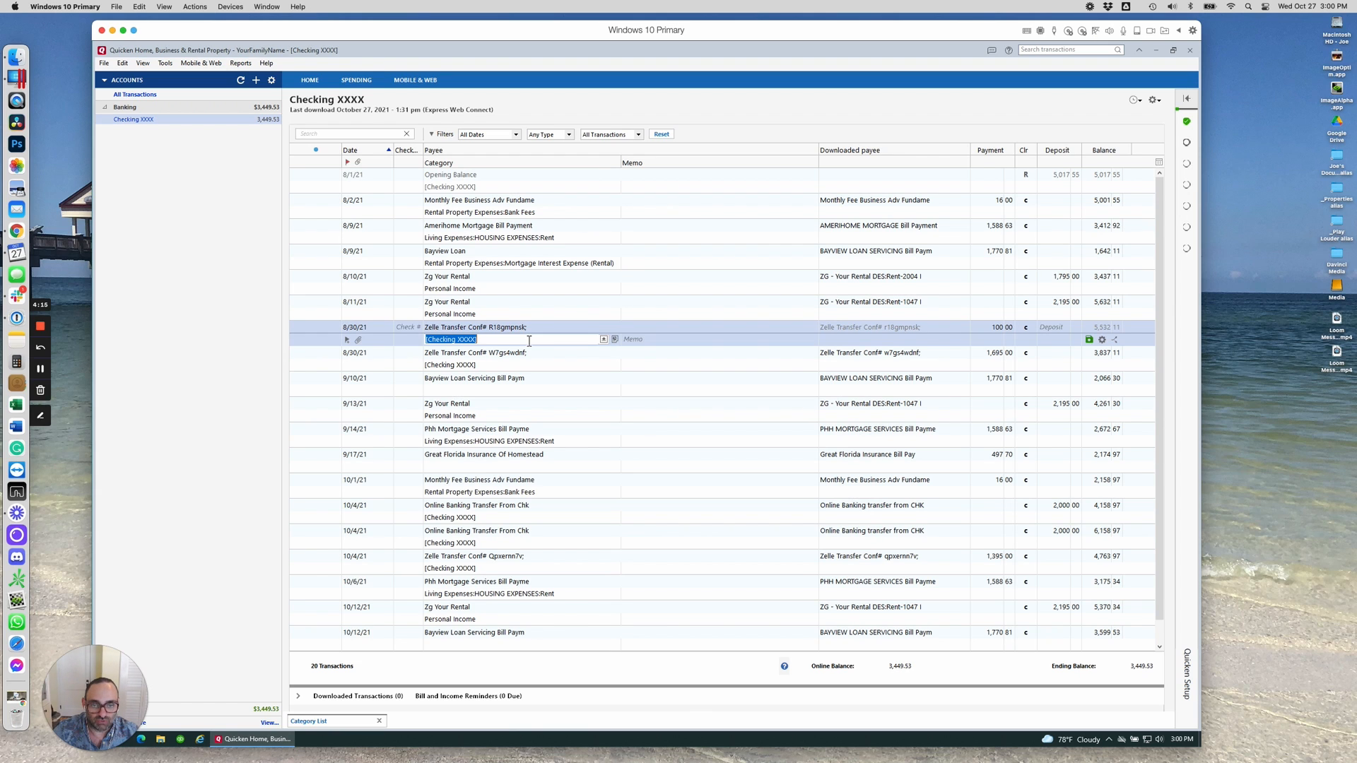
Add an offline credit card account named Credit Card for personal transactions, with statement ending date 1/1/21 and ending balance 0.
click(257, 81)
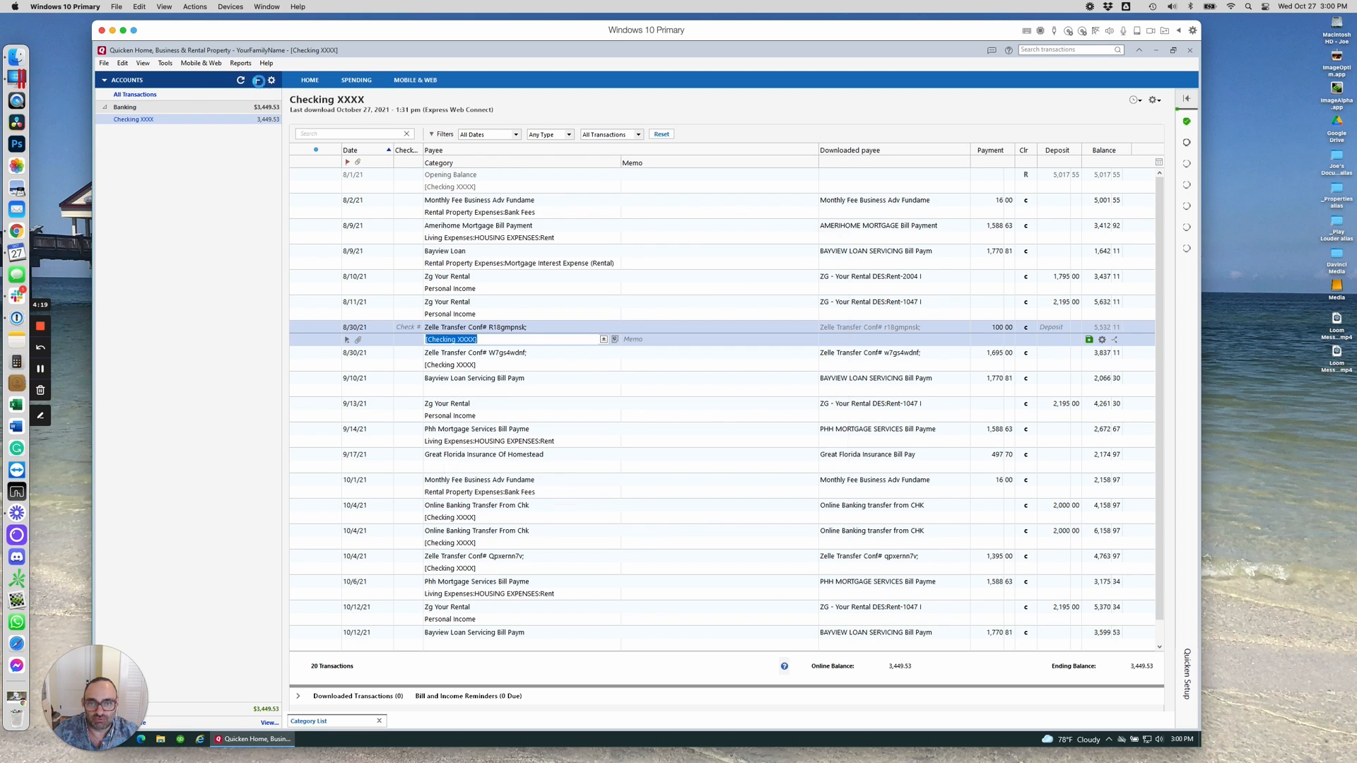
click(602, 502)
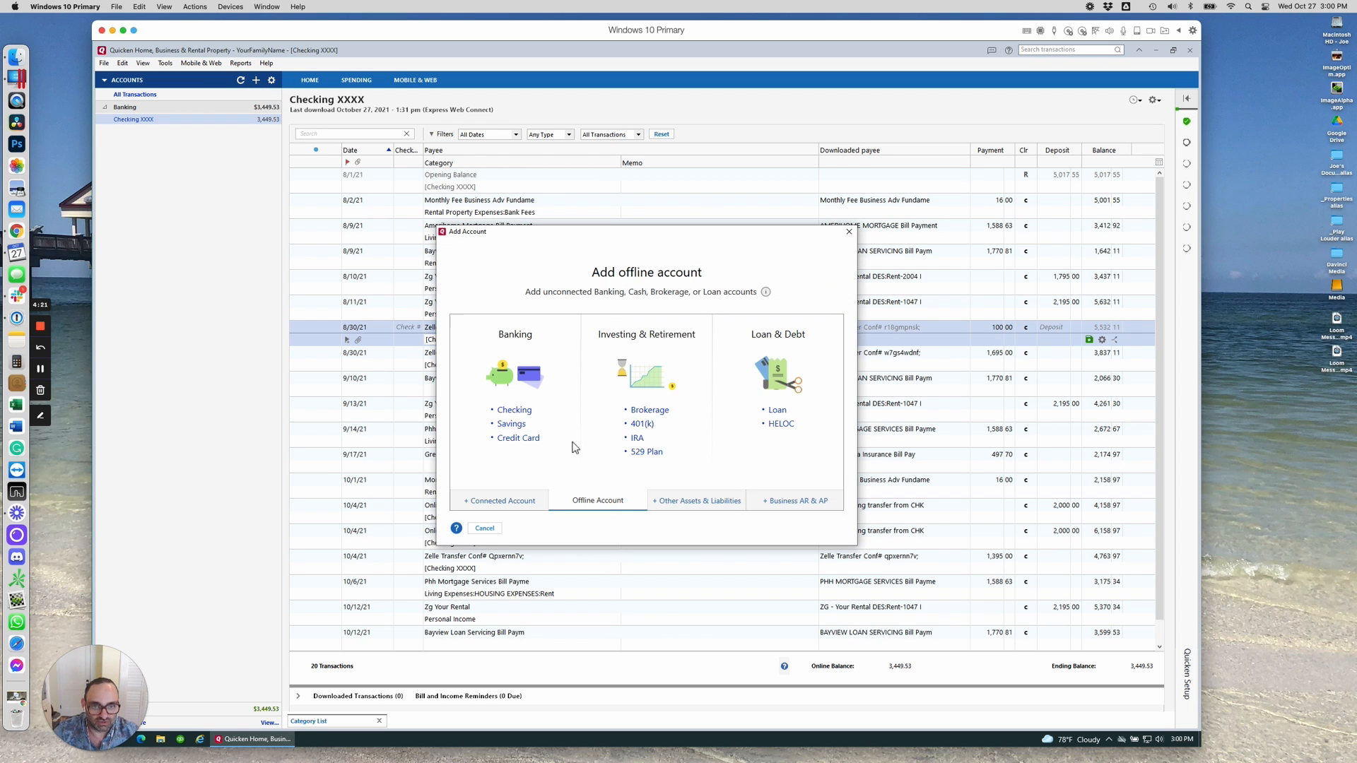
click(523, 441)
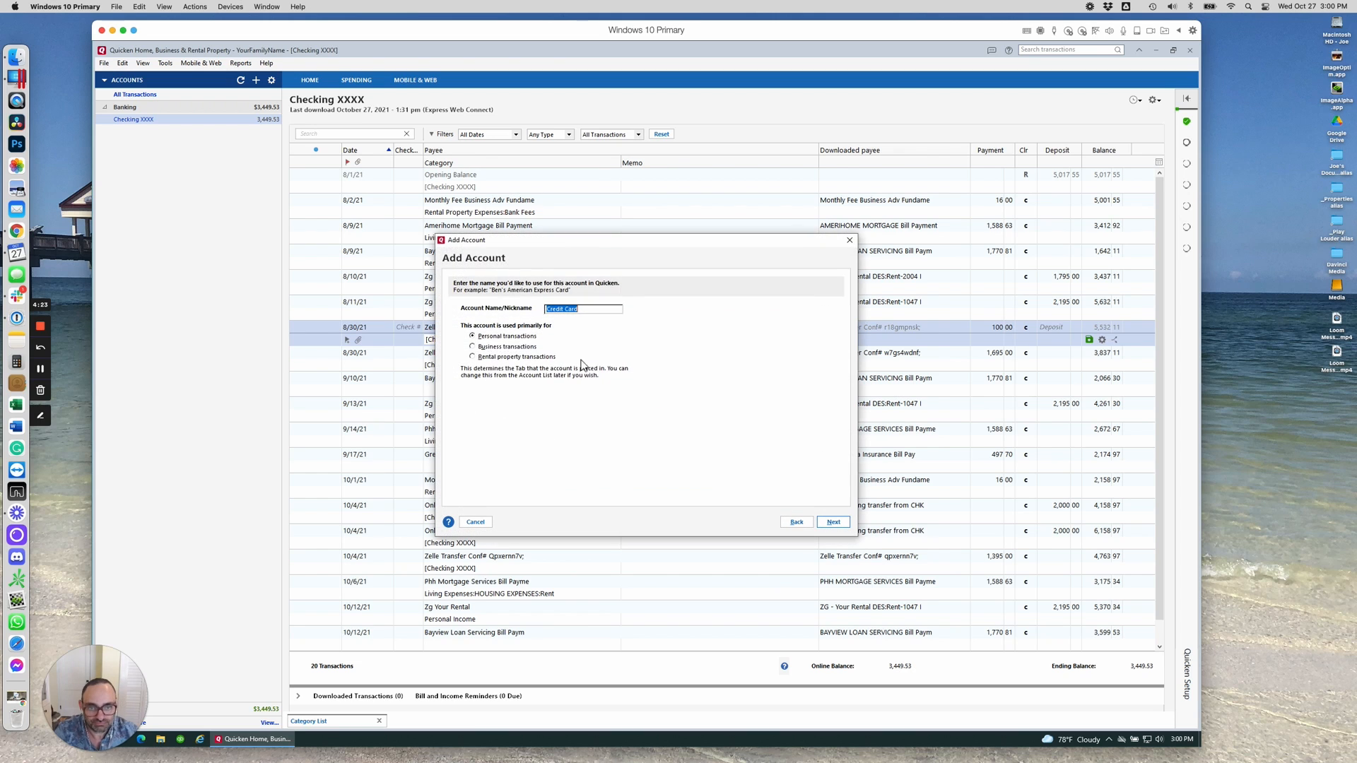
click(835, 523)
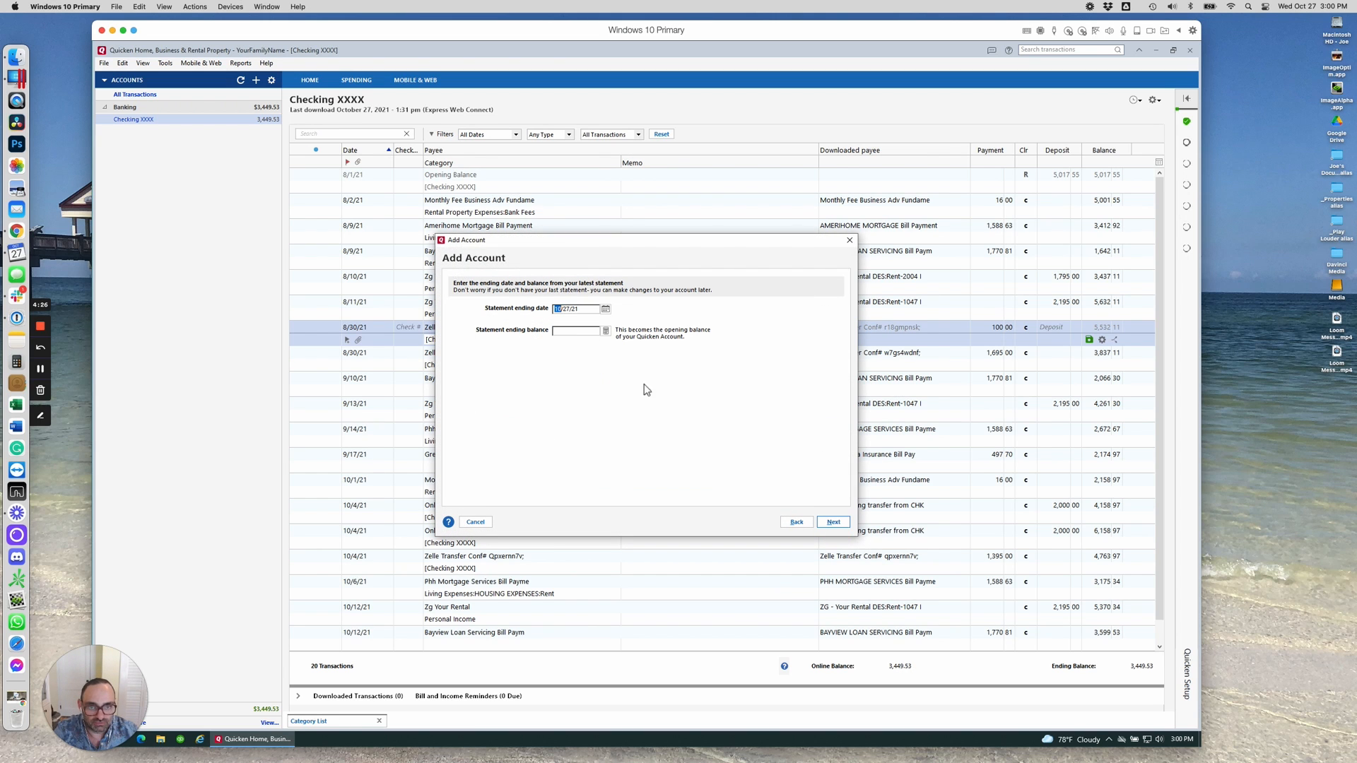
click(576, 330)
text(0)
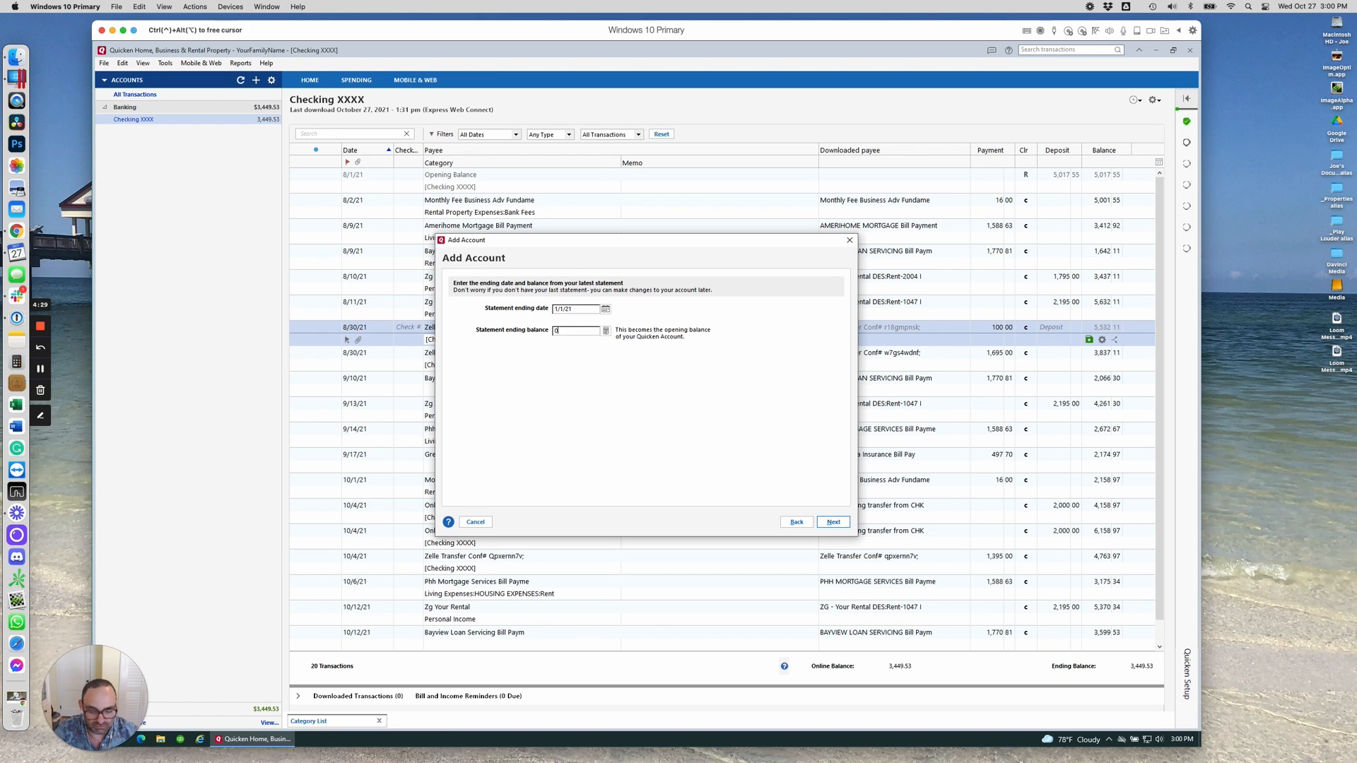
click(833, 523)
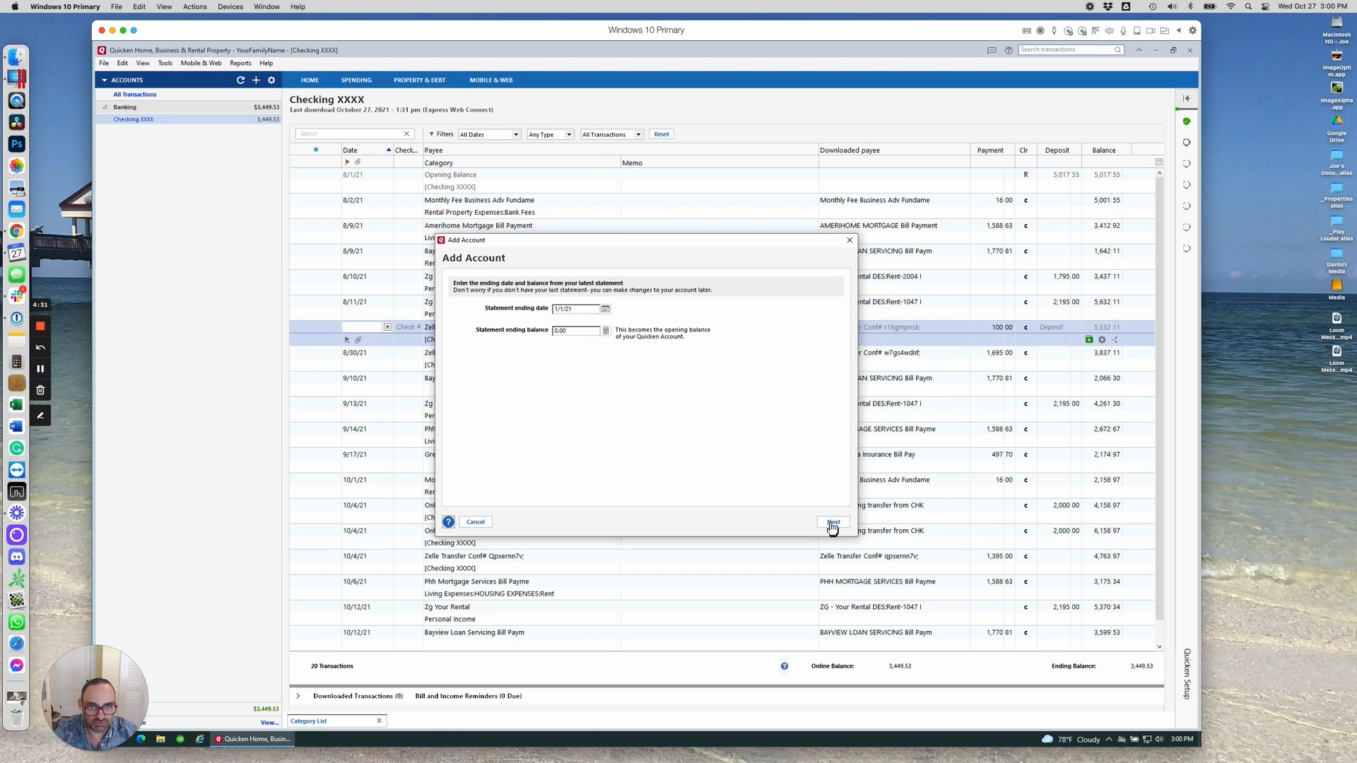
click(831, 522)
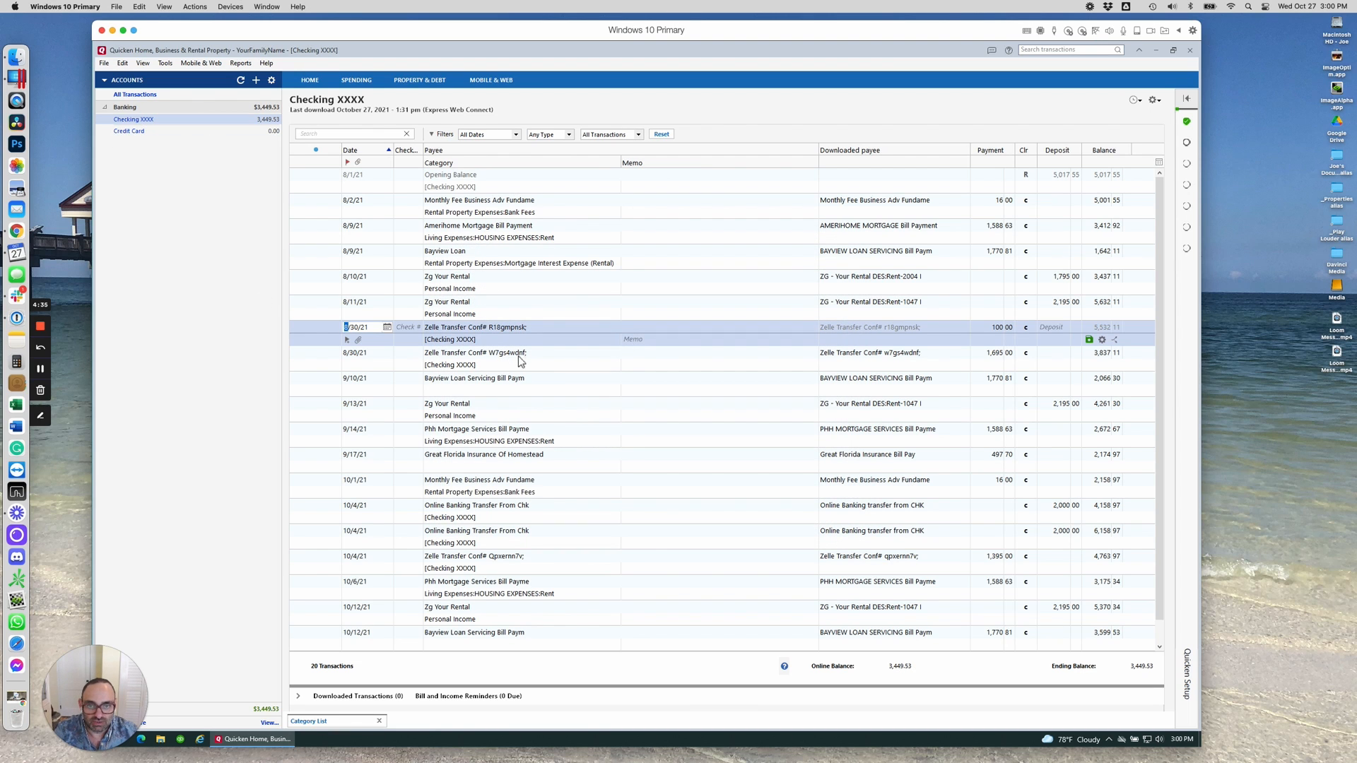
Rename the payee of the 8/30/21 Zelle transfer for 100.00 to Credit Card Payment, assign it to [Credit Card], and save it.
click(529, 328)
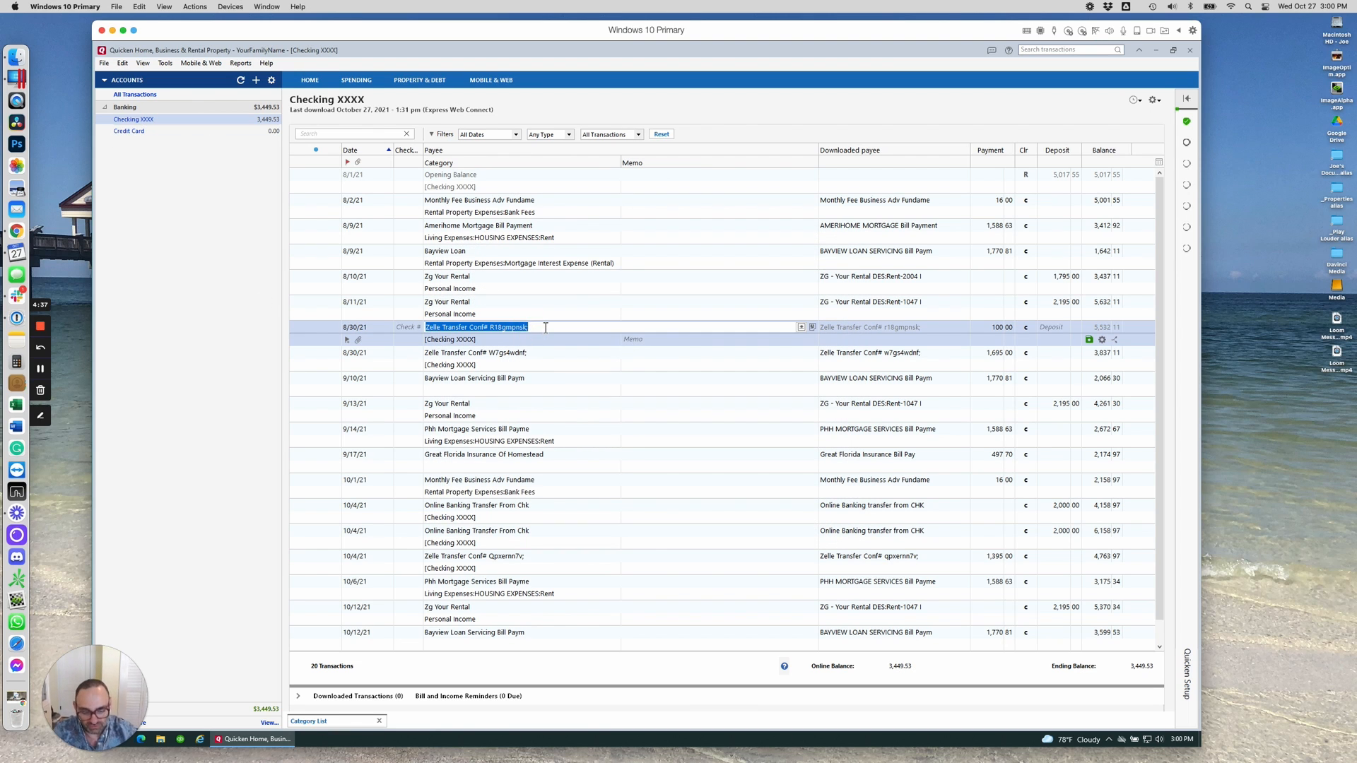
text(Credoit)
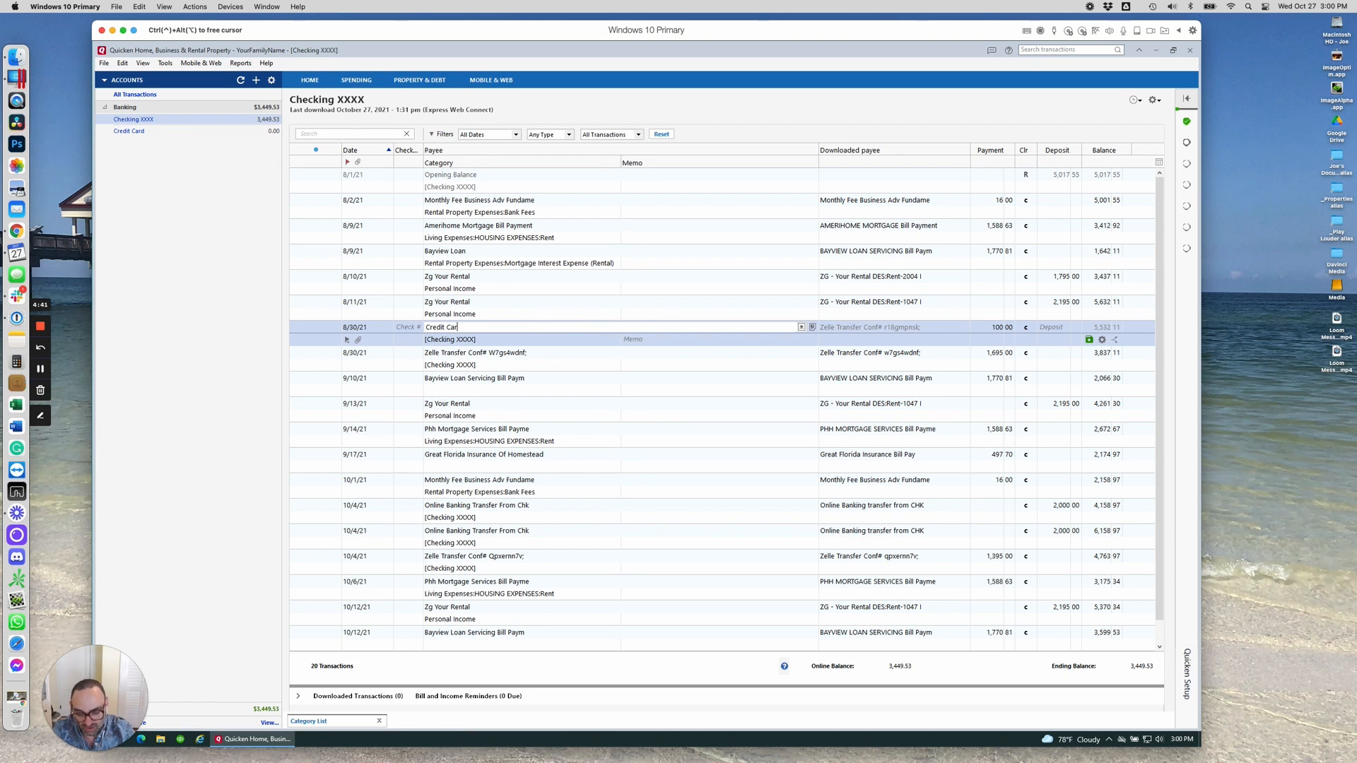
text( Card Payment)
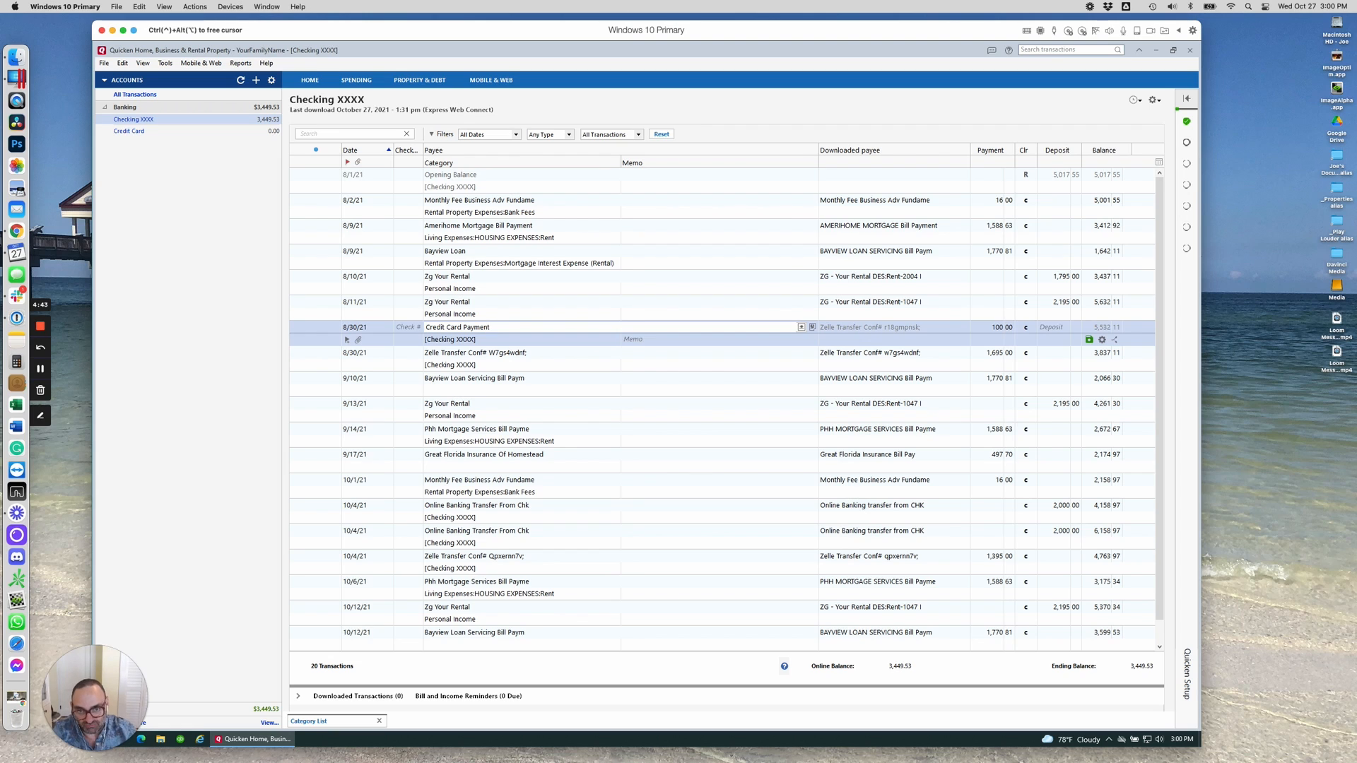
click(524, 338)
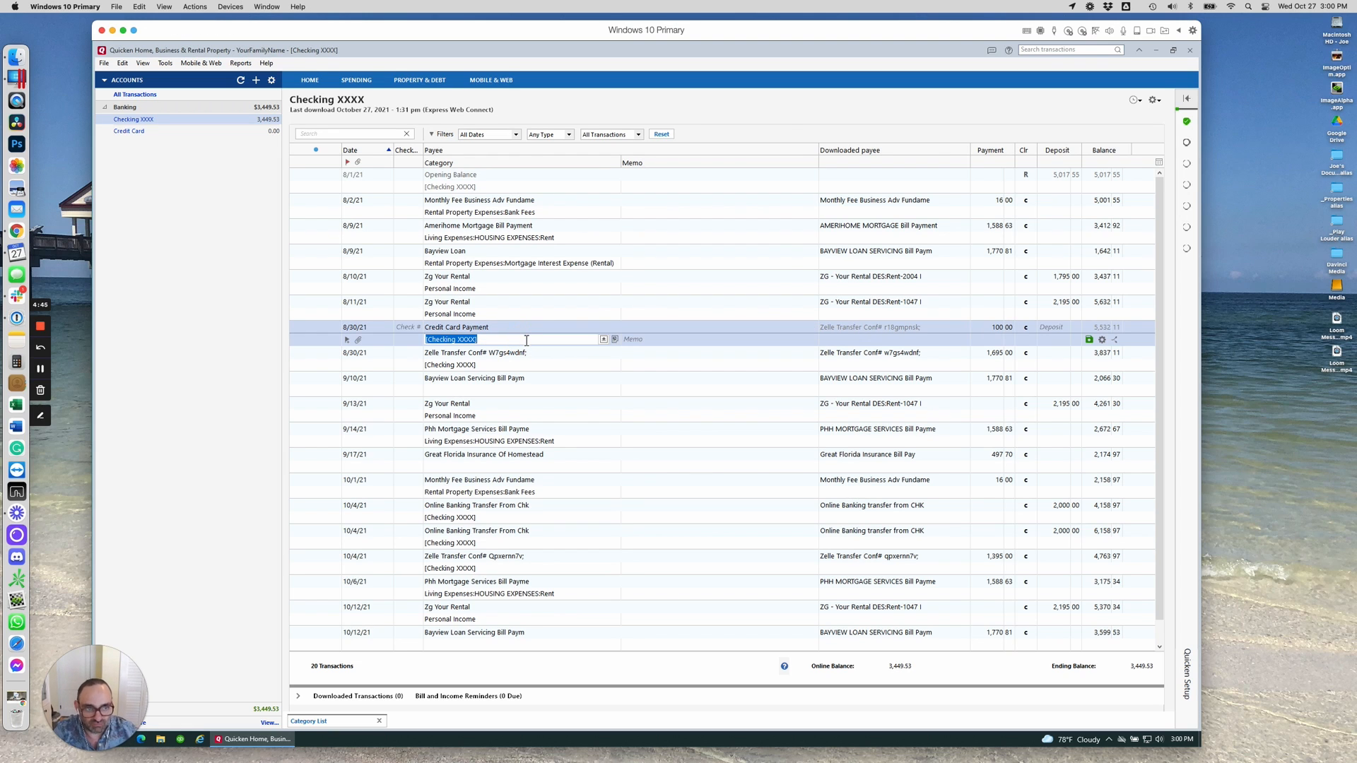
text(Credit Card Interest & Fees)
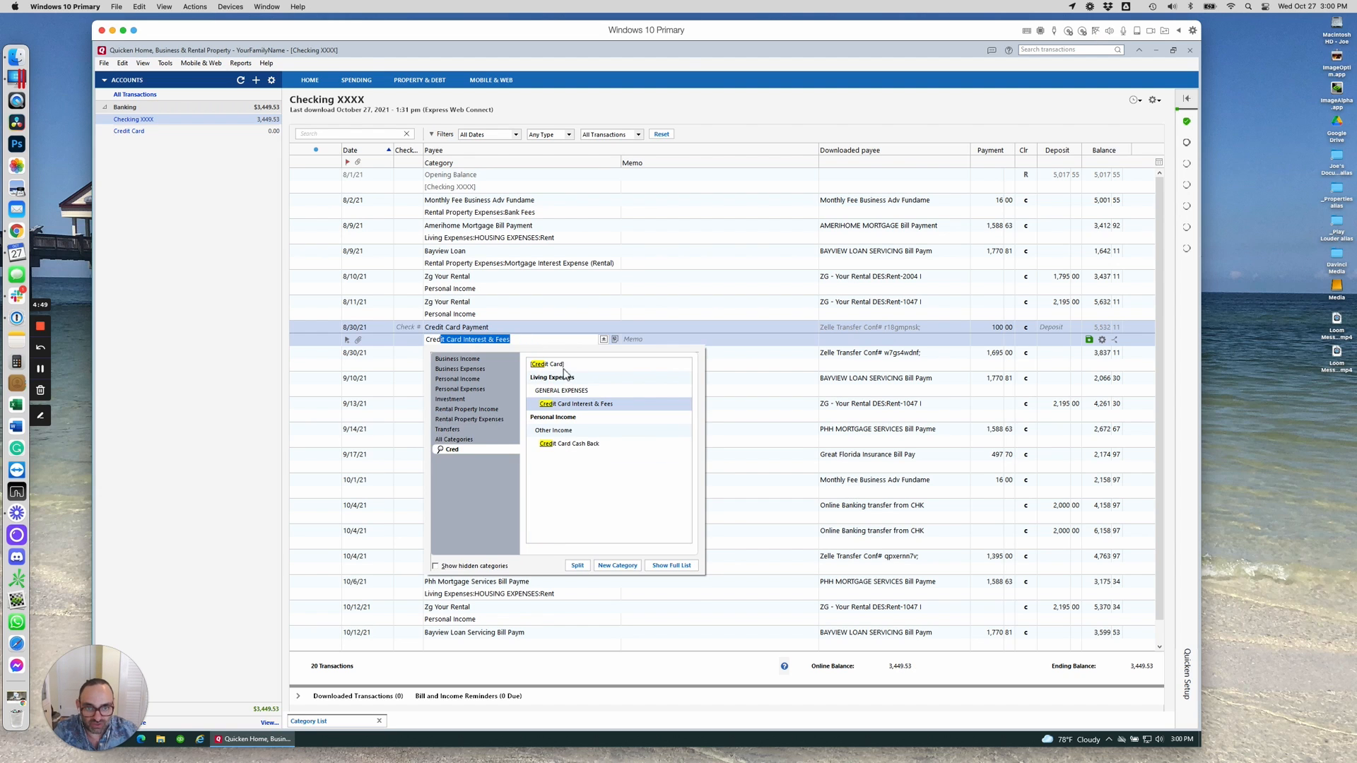
click(554, 364)
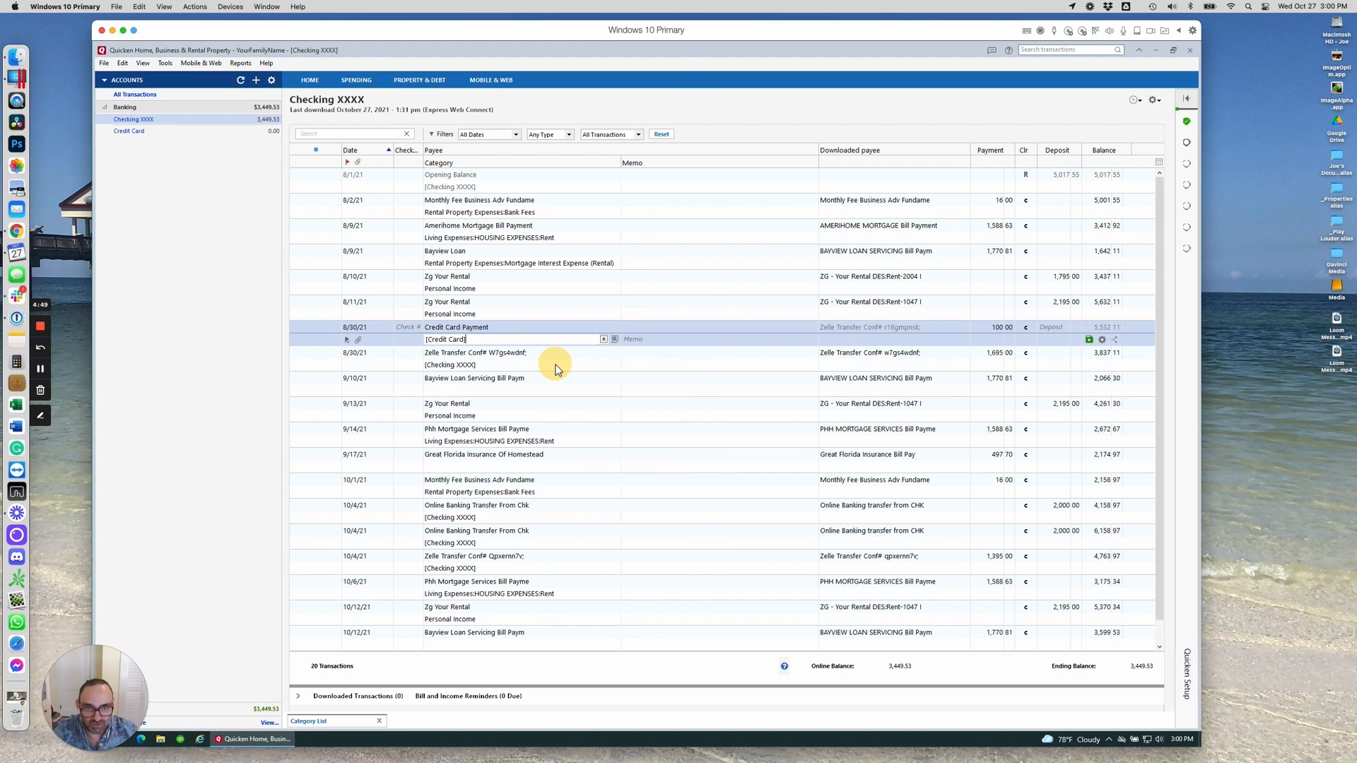
key(Return)
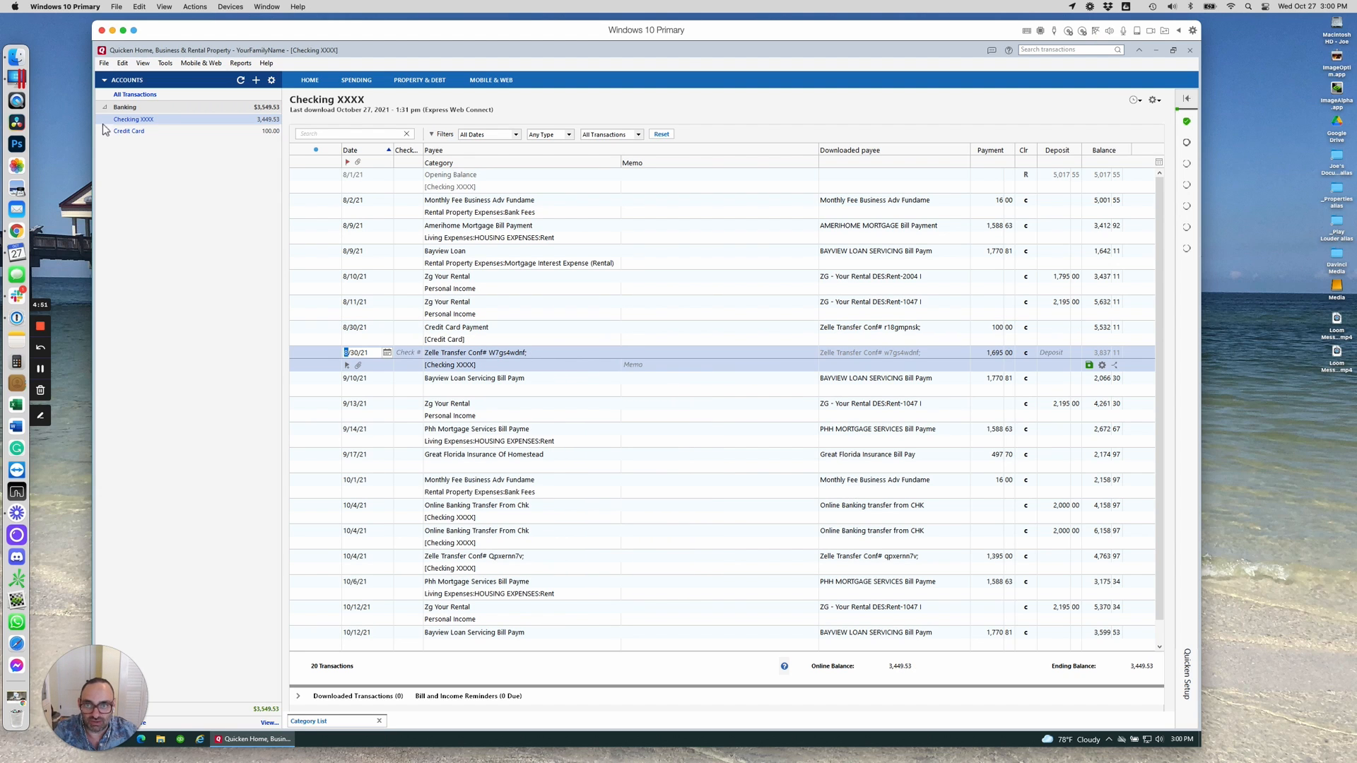
Check the transferred payment in the Credit Card register, and return to the Checking register.
click(129, 132)
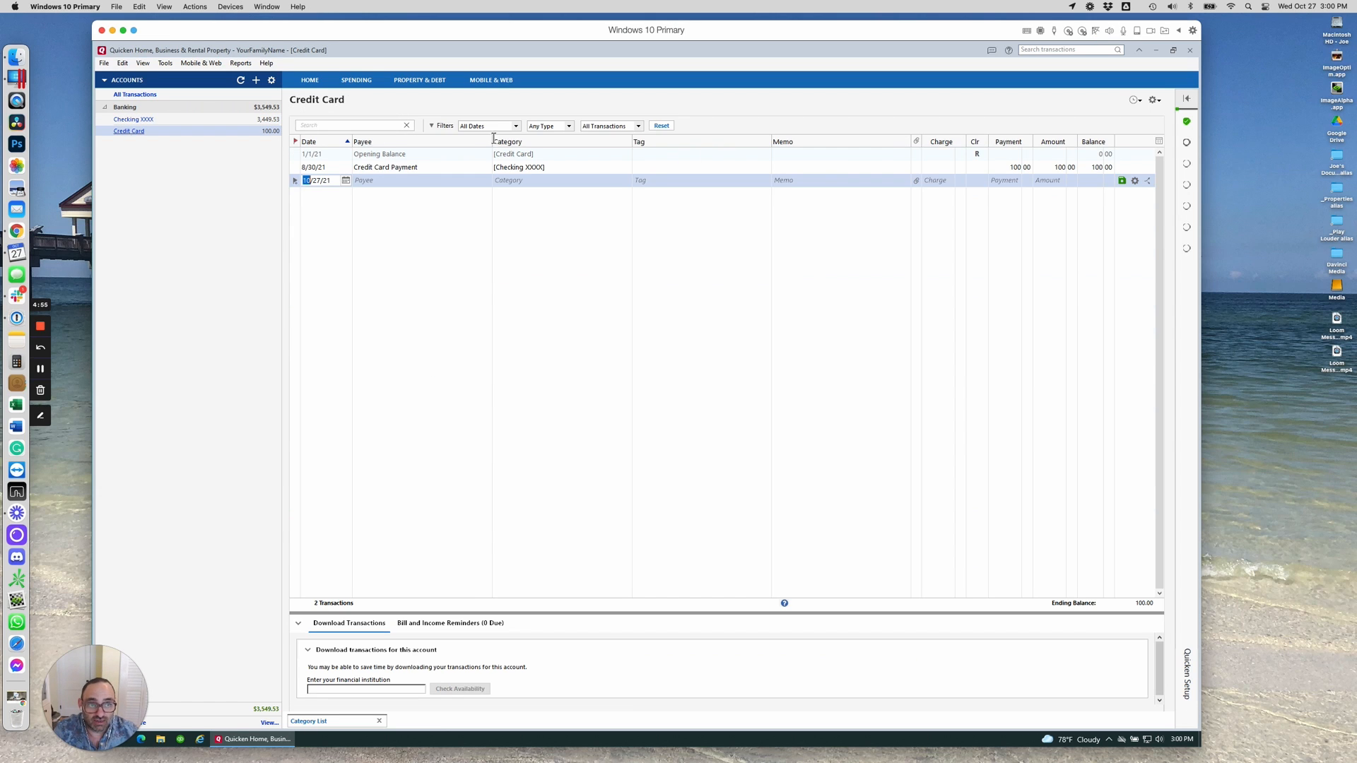
click(141, 120)
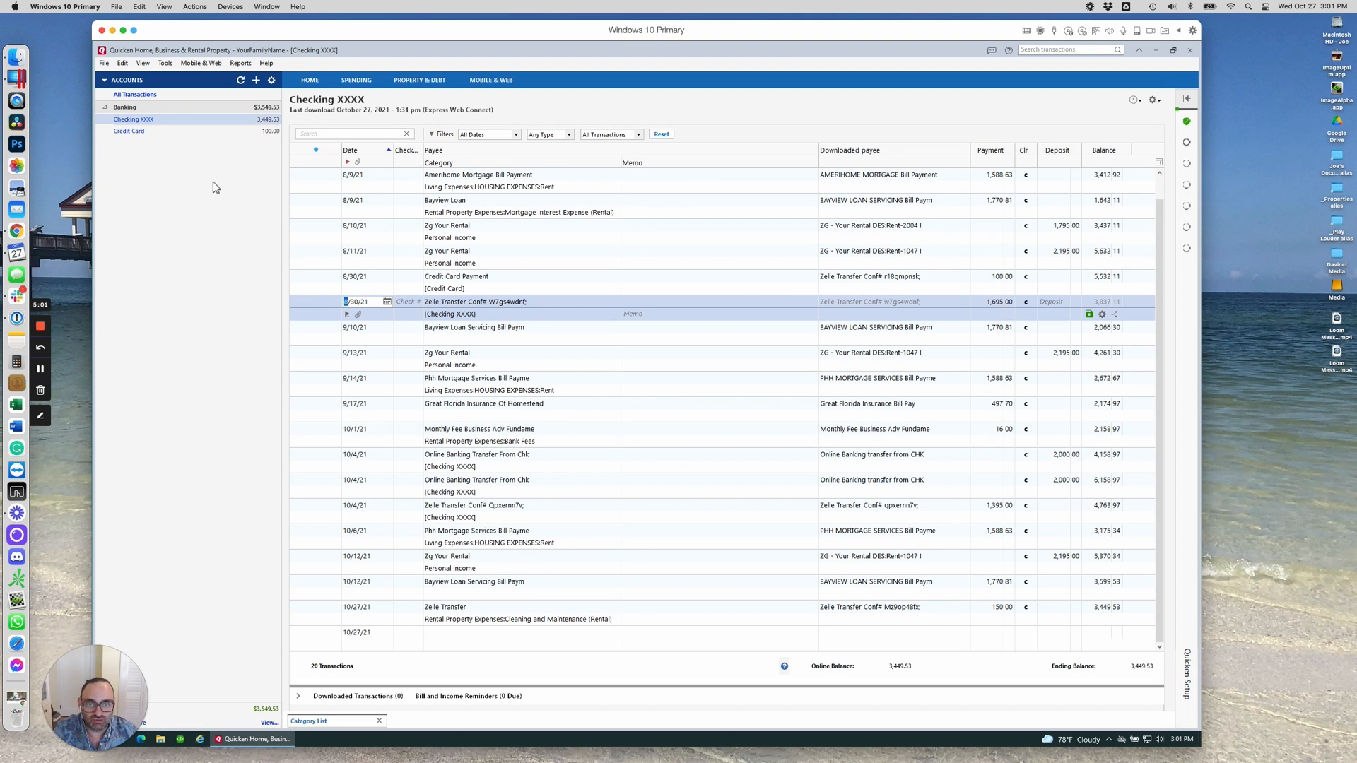
scroll(526, 324, up, 1)
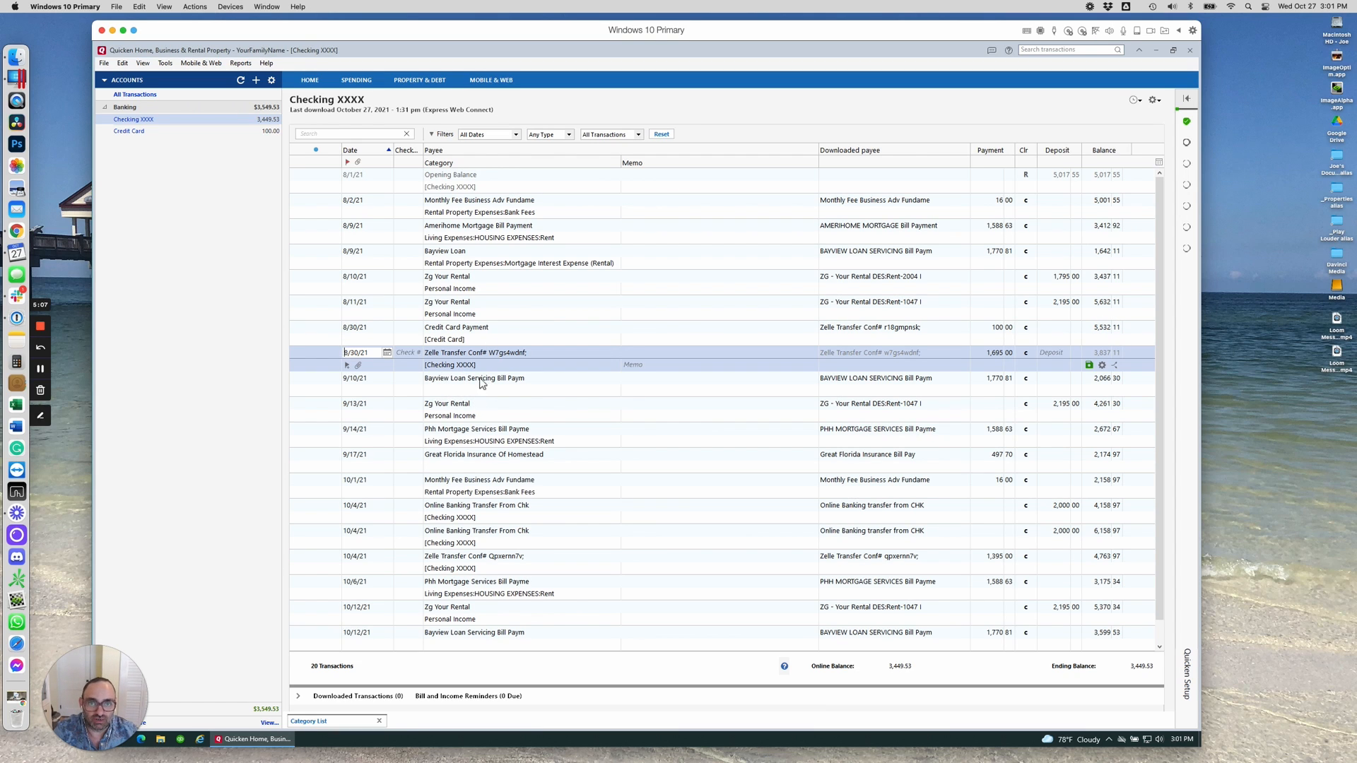
Inspect the transfer categories of the opening balance and the 1,695.00 Zelle transfer dated 8/30/21.
click(498, 188)
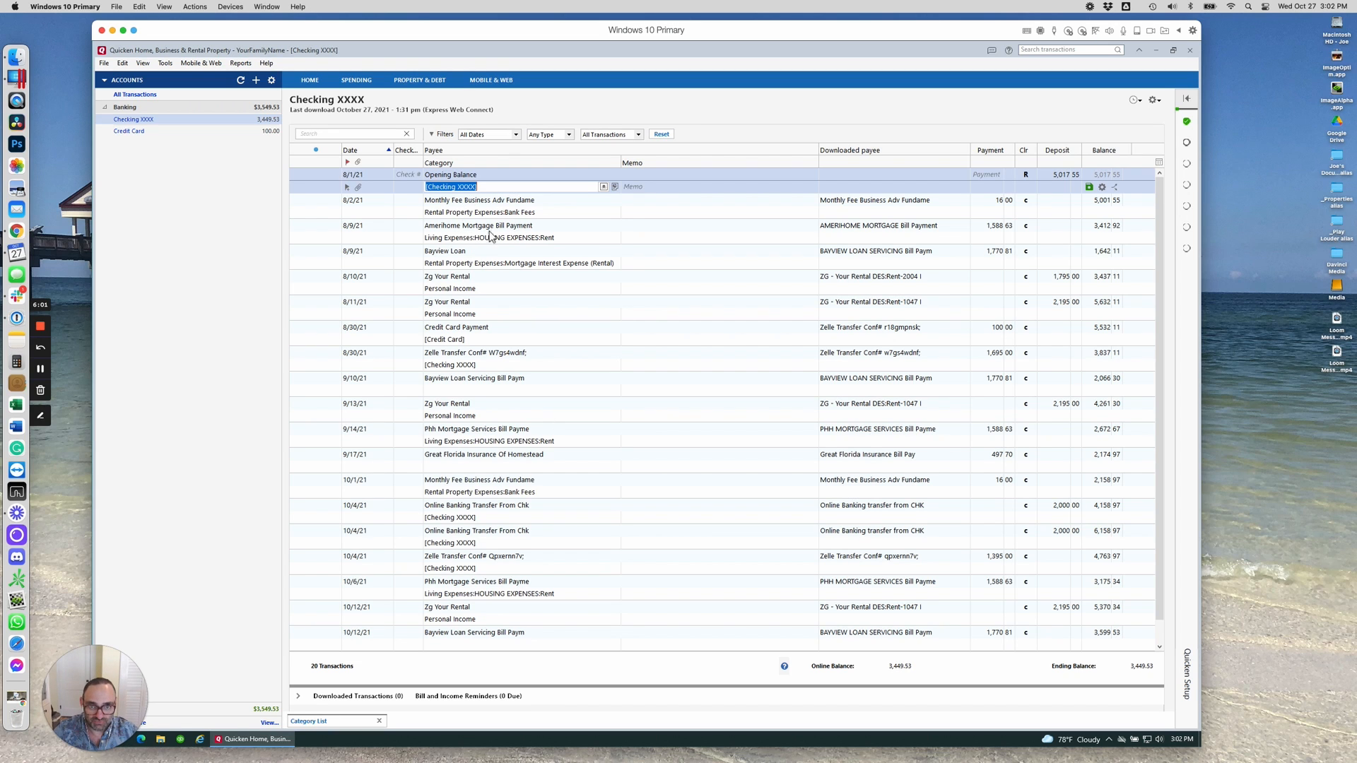
click(488, 365)
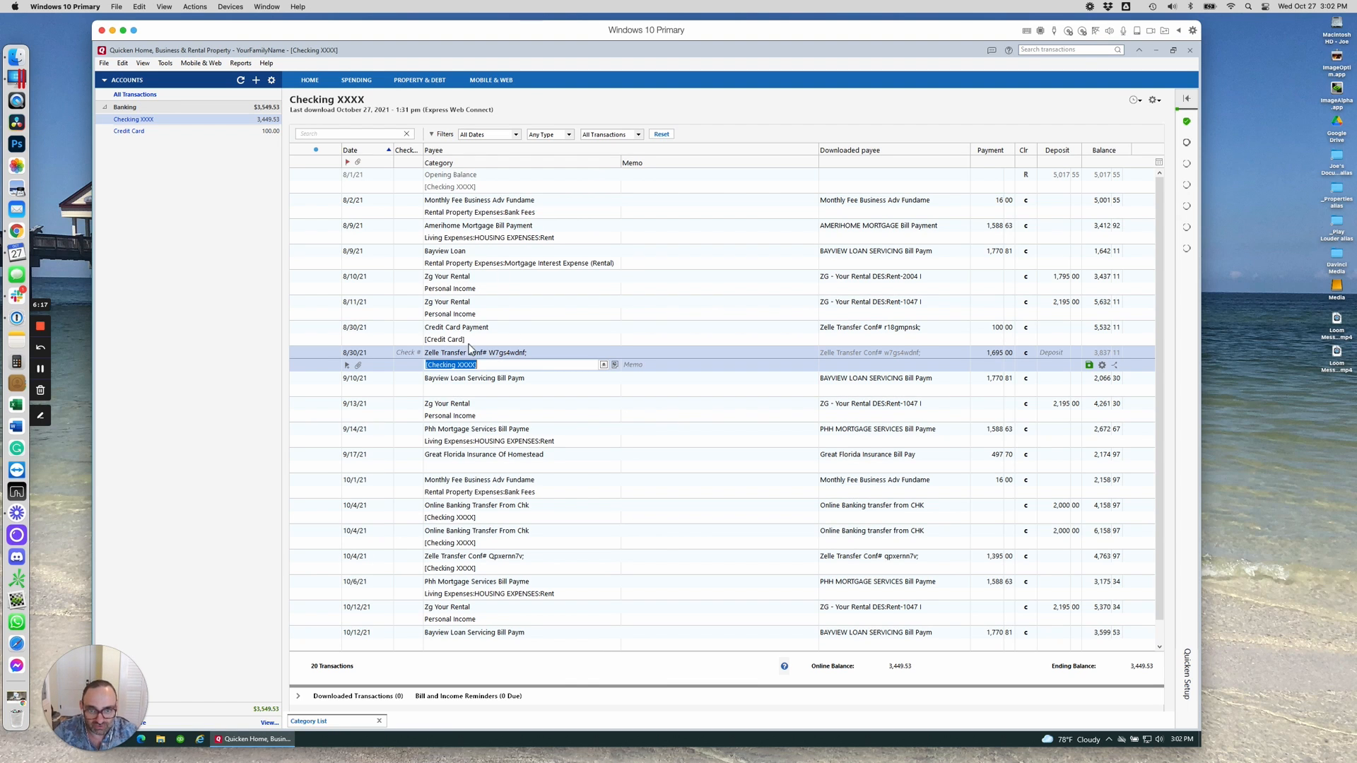
scroll(496, 599, down, 2)
scroll(496, 605, up, 2)
click(470, 365)
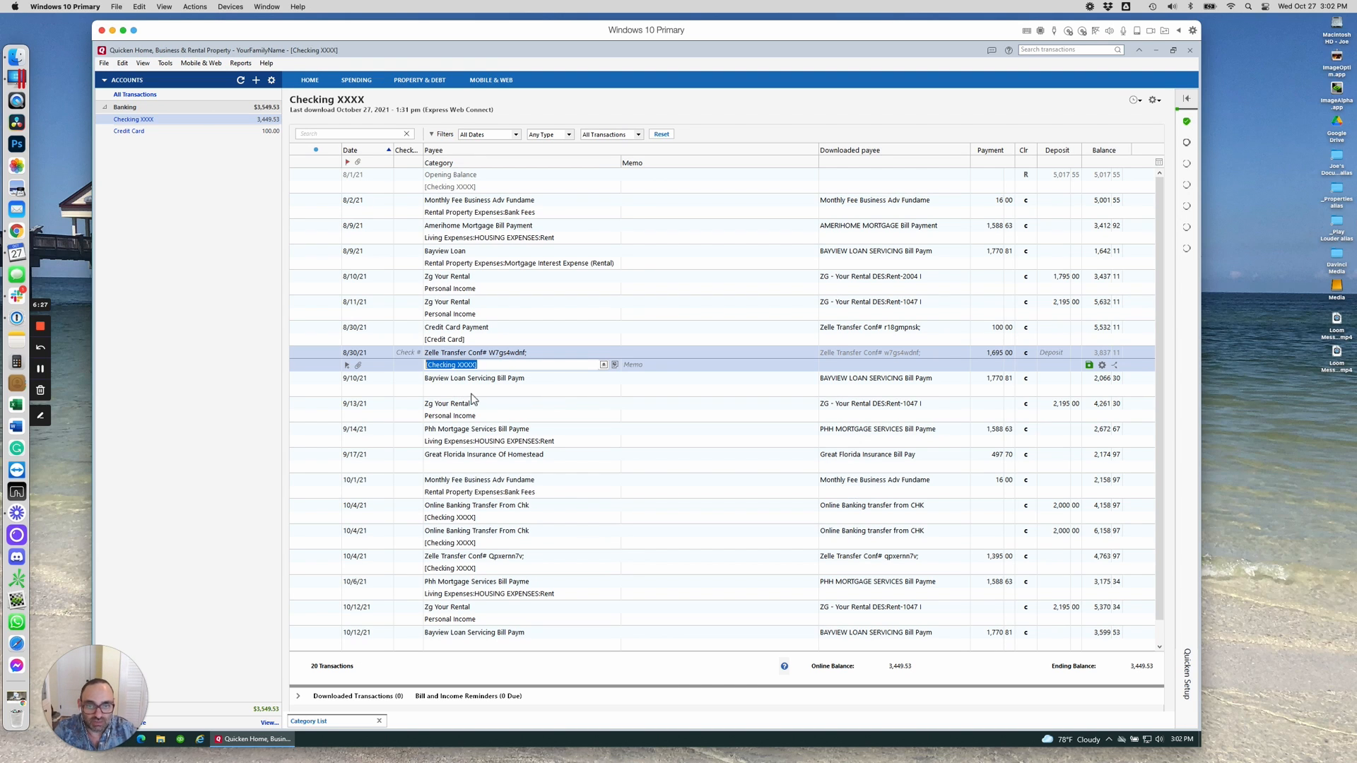
Shorten the payee of the 8/30/21 Zelle transfer for 1,695.00 to Zelle Transfer by removing its confirmation number.
click(468, 353)
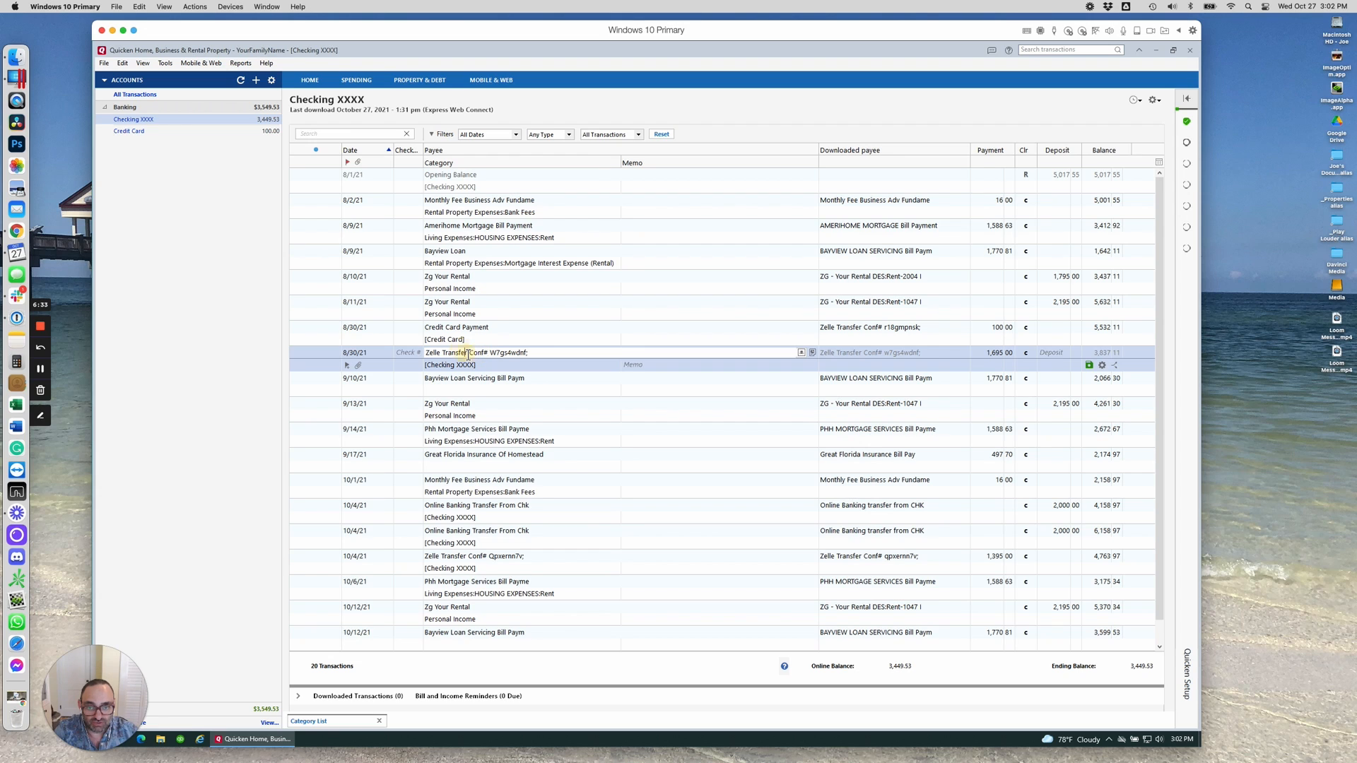
drag(468, 353, 570, 354)
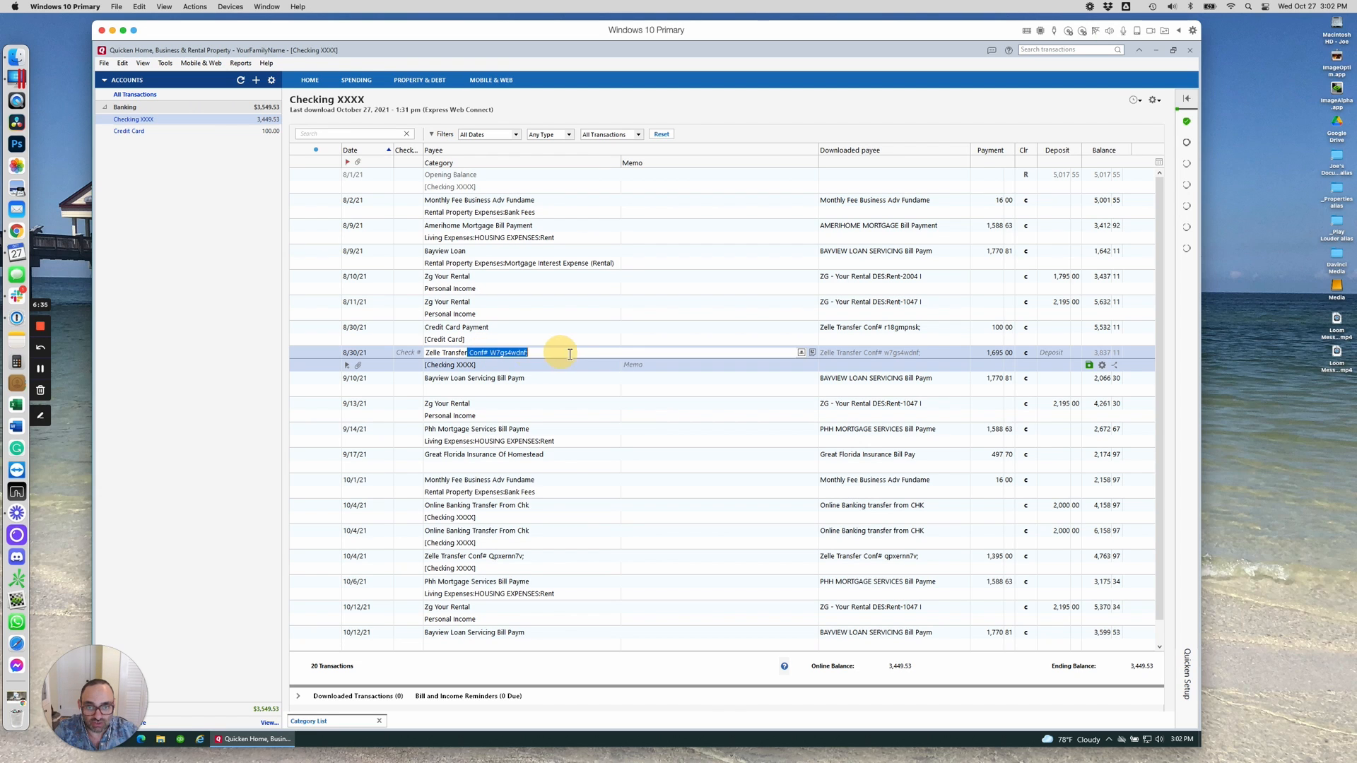
key(BackSpace)
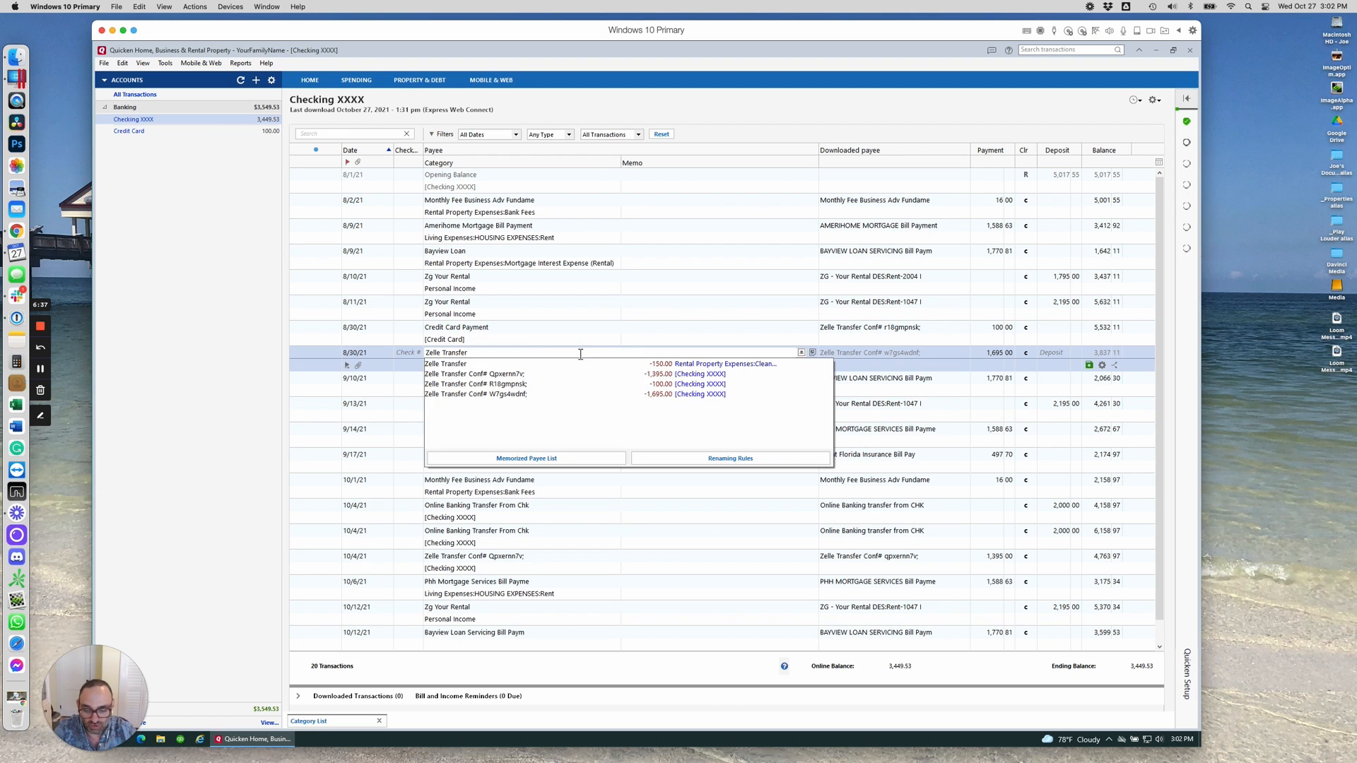
key(Tab)
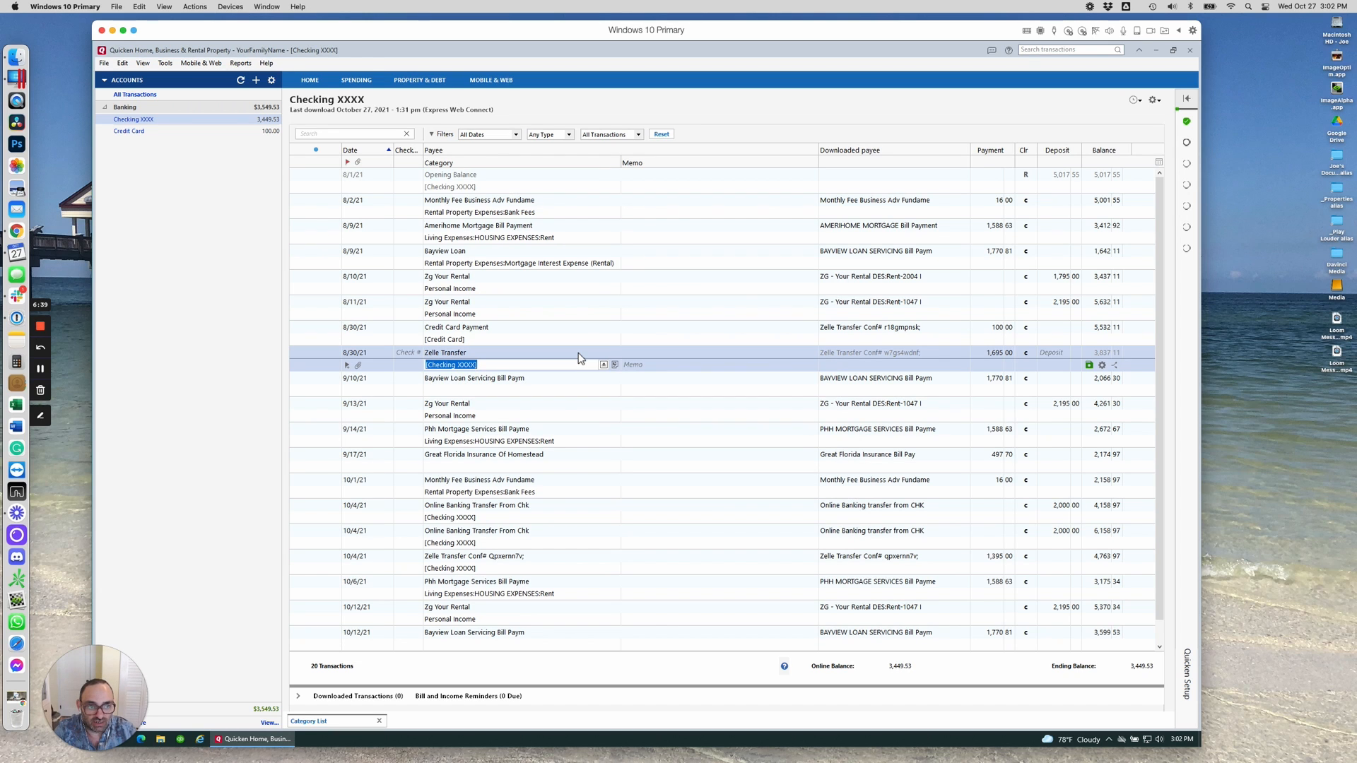
Set the category of the 1,695.00 Zelle Transfer to Rental Property Expenses:Other Expenses (Rental).
text(Impr)
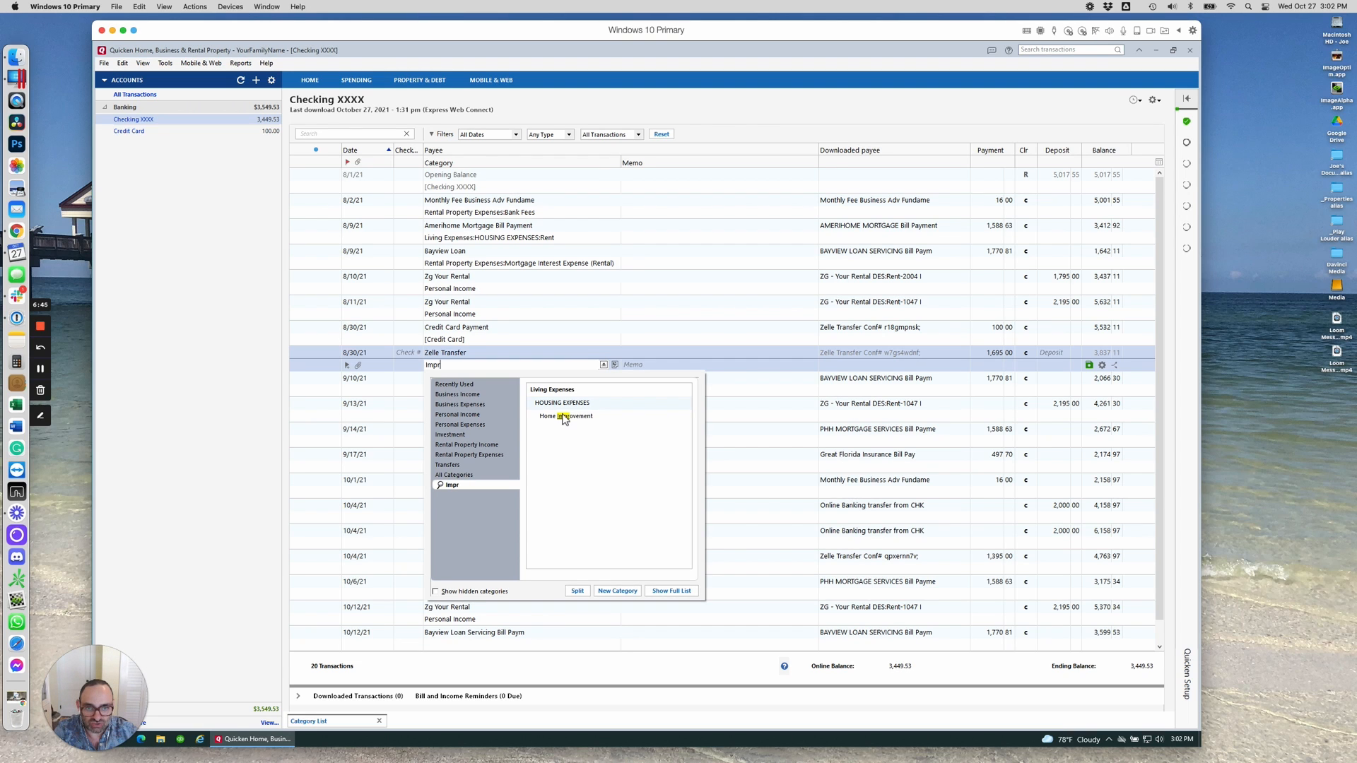
drag(462, 369, 418, 368)
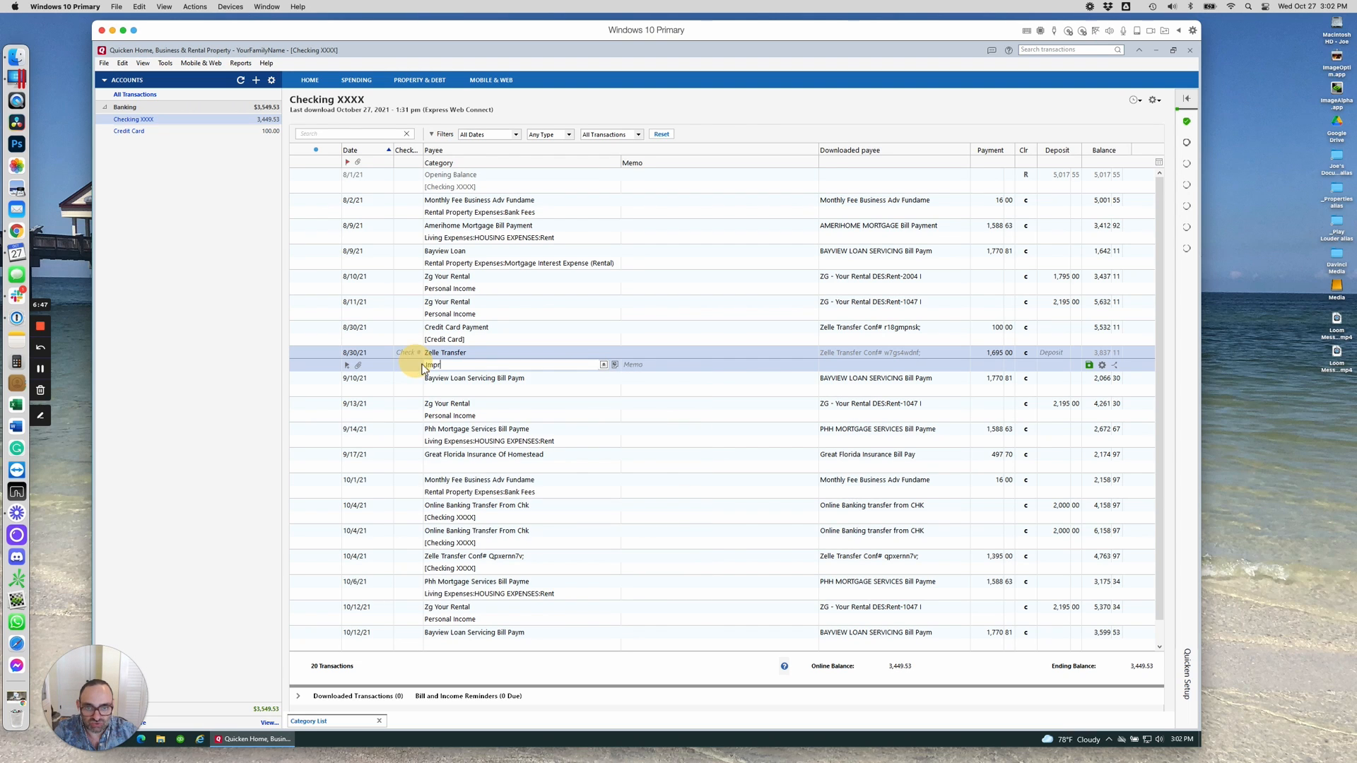
click(604, 366)
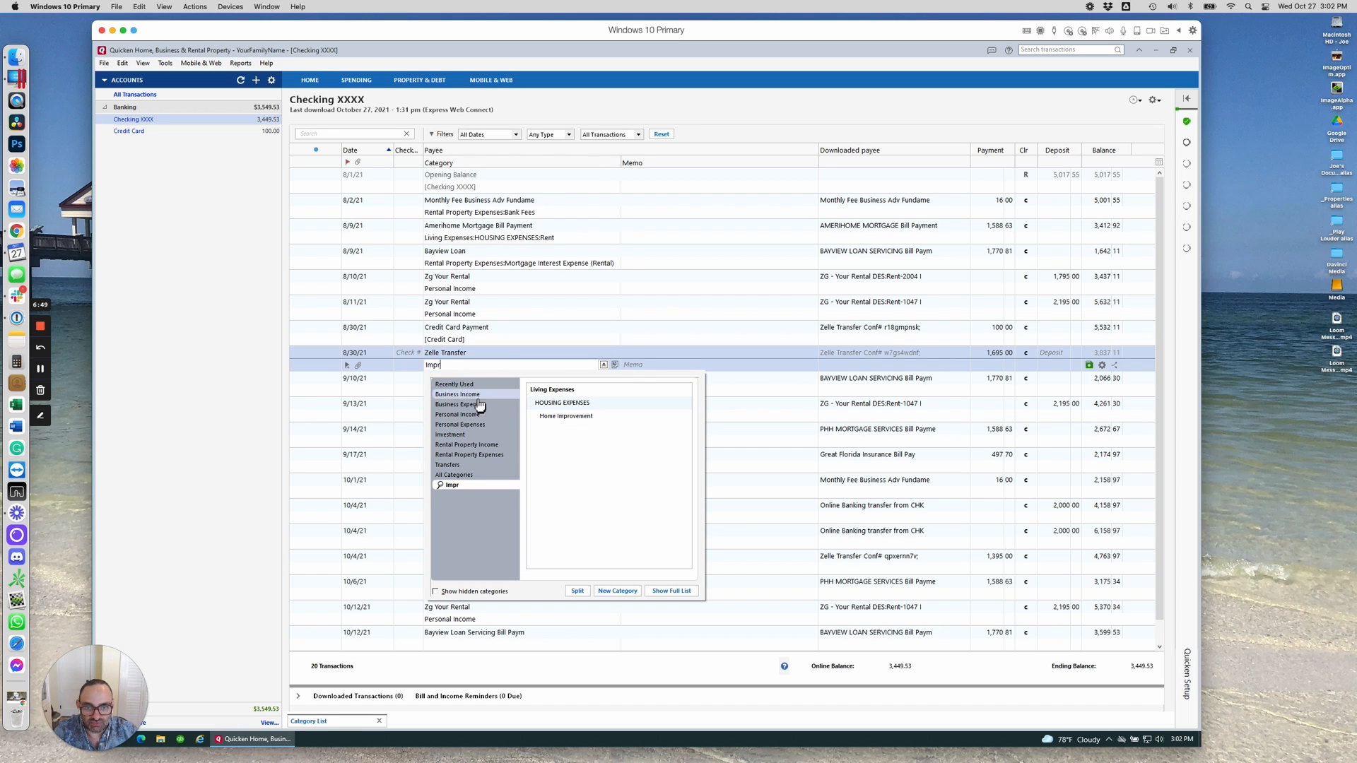
click(515, 460)
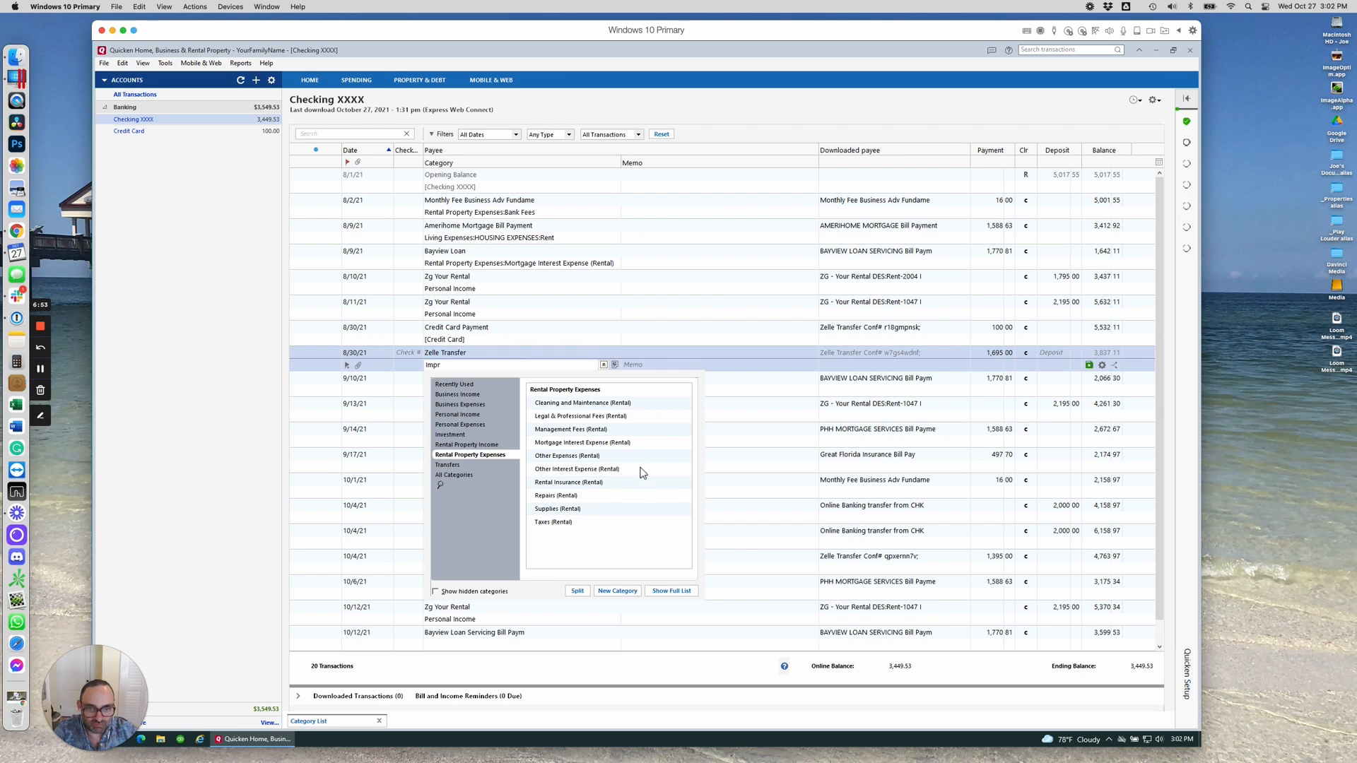
click(586, 454)
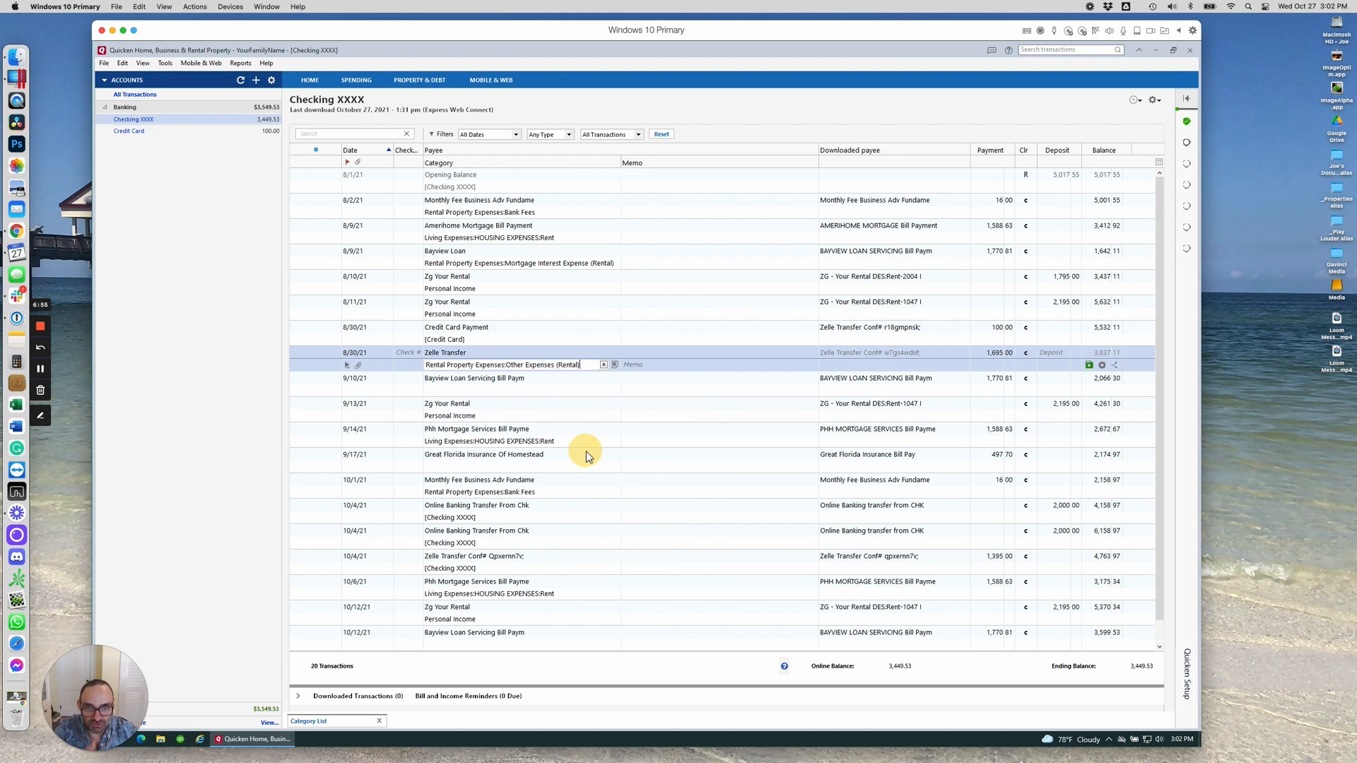
Save the 8/30/21 Zelle transfer for 1,695.00 and create a renaming rule replacing payees containing ZELLE TRANSFER with Zelle Transfer.
key(Return)
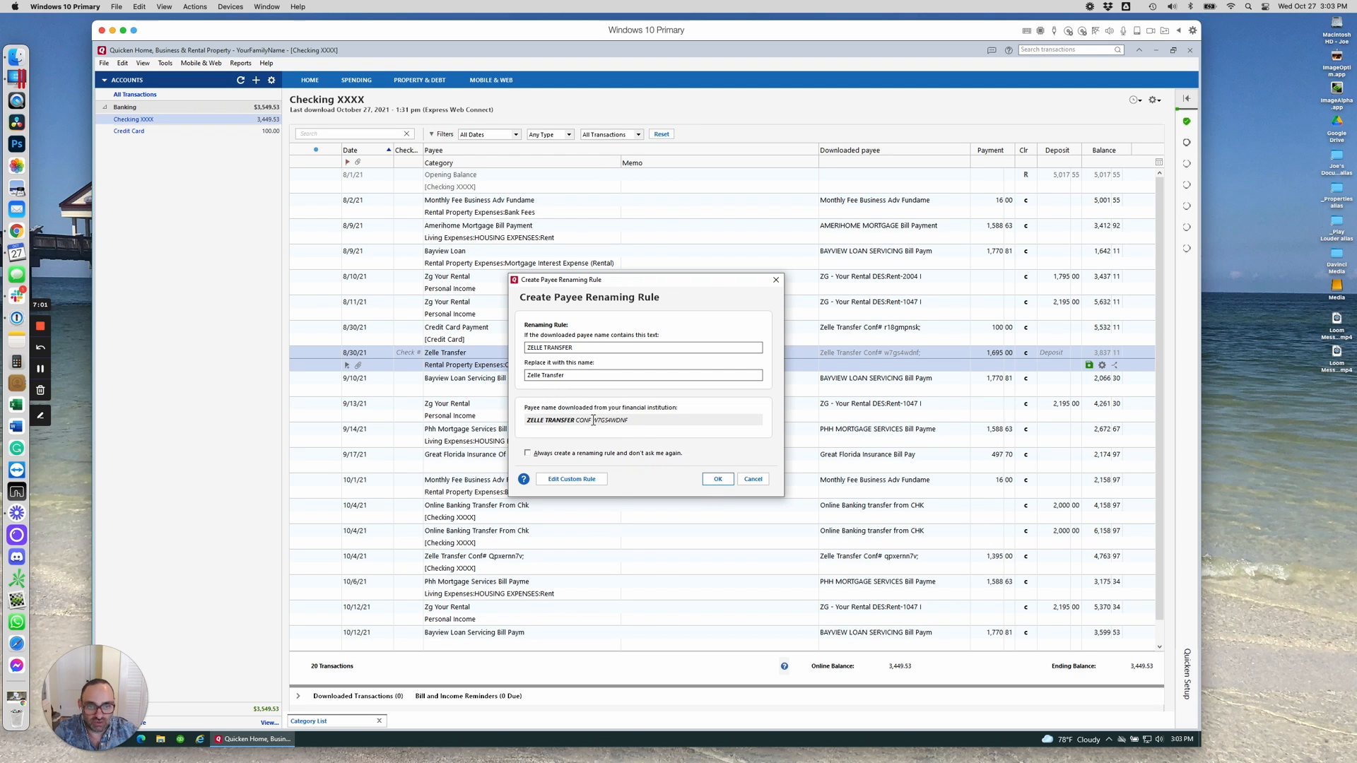
click(714, 480)
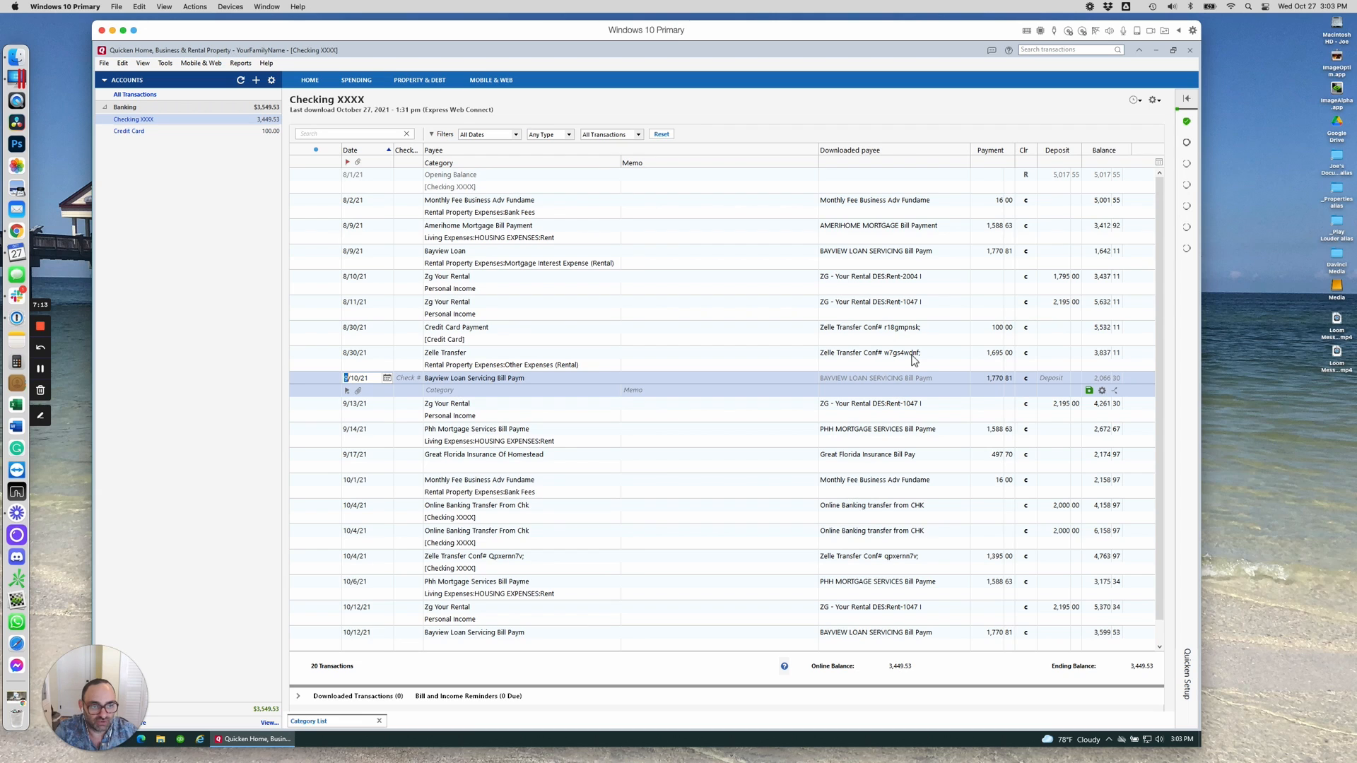
click(447, 366)
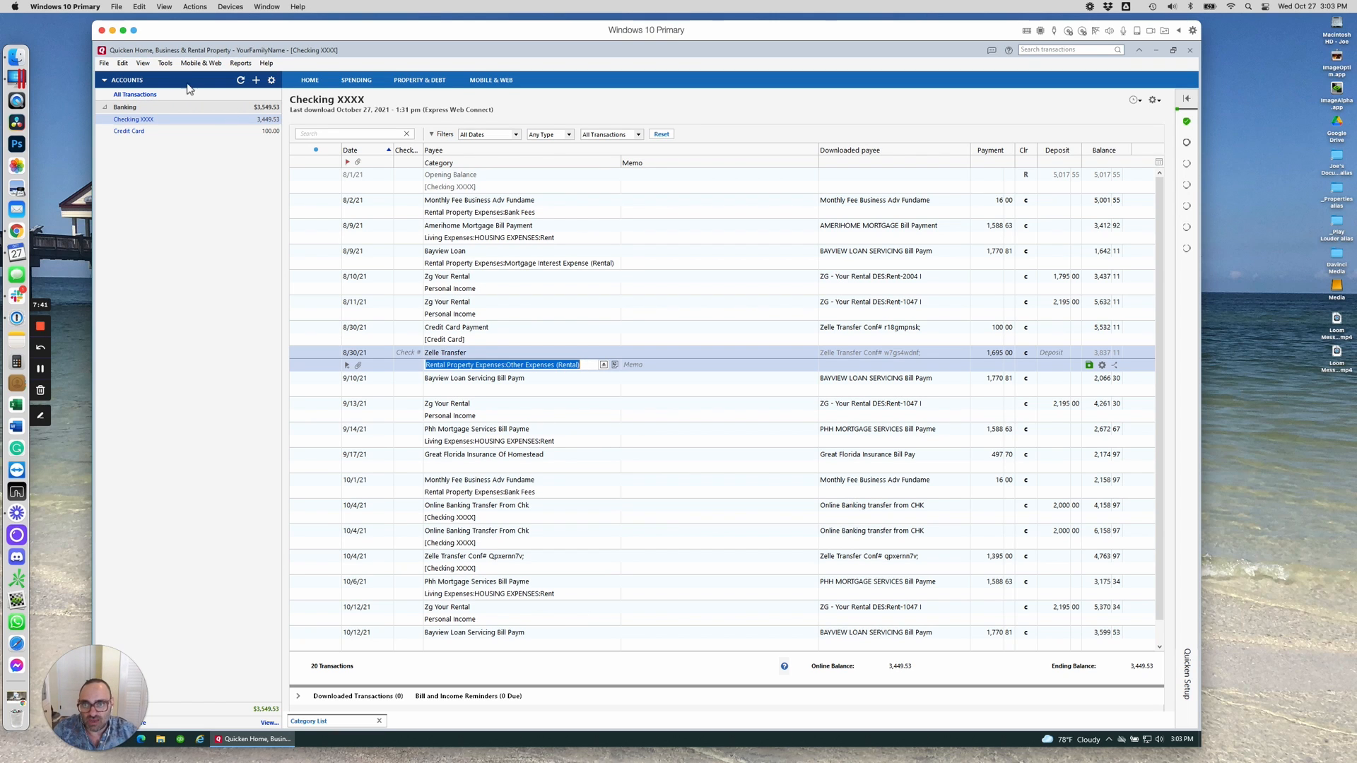
Open the Memorized Payee List and widen its Description and Category columns.
click(164, 64)
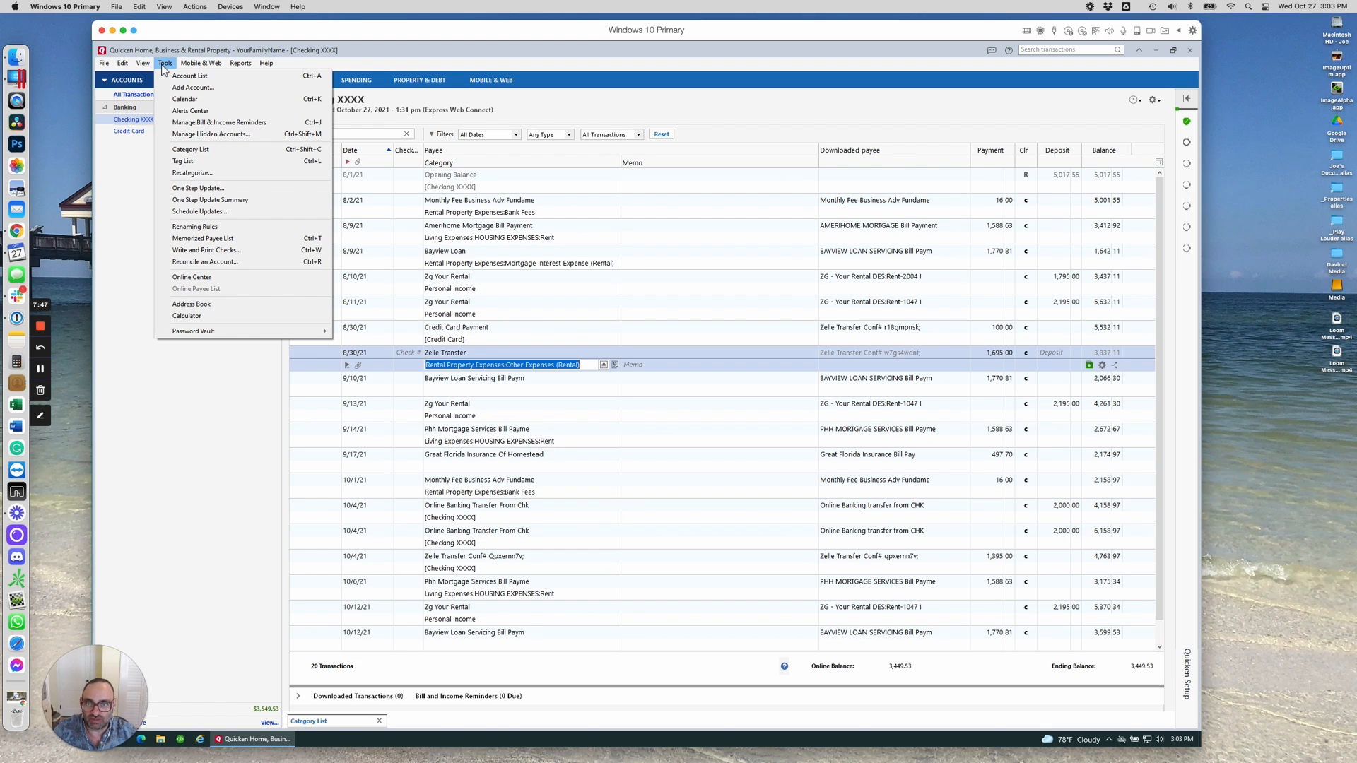
click(164, 66)
click(165, 67)
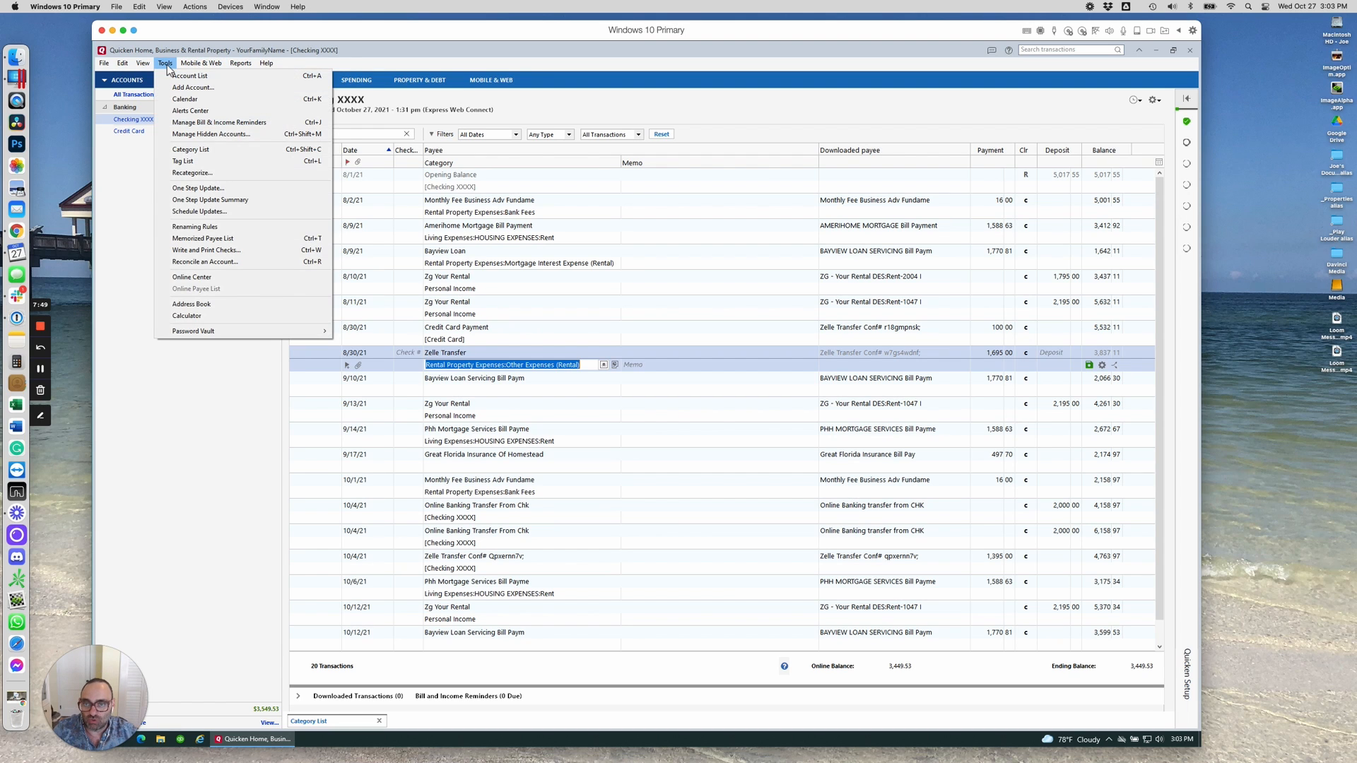
click(209, 240)
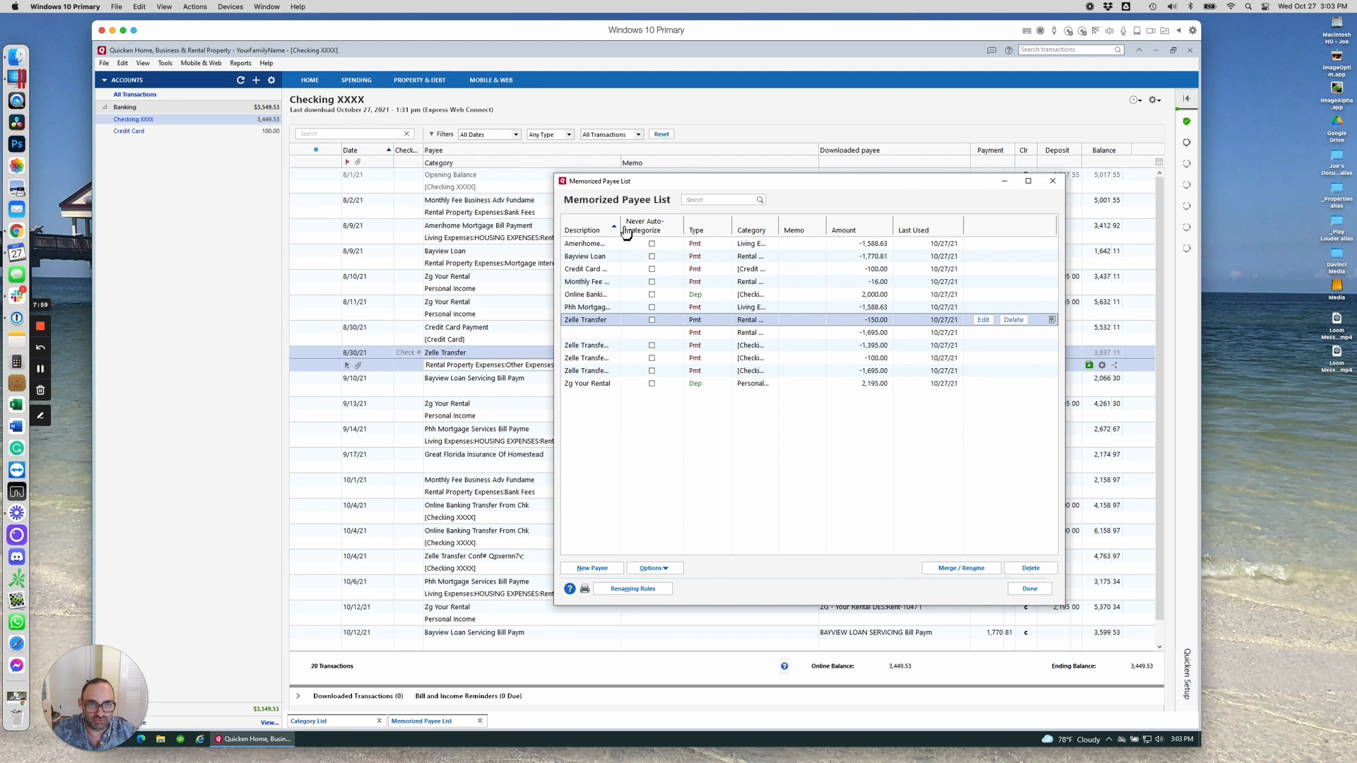
drag(654, 227, 655, 228)
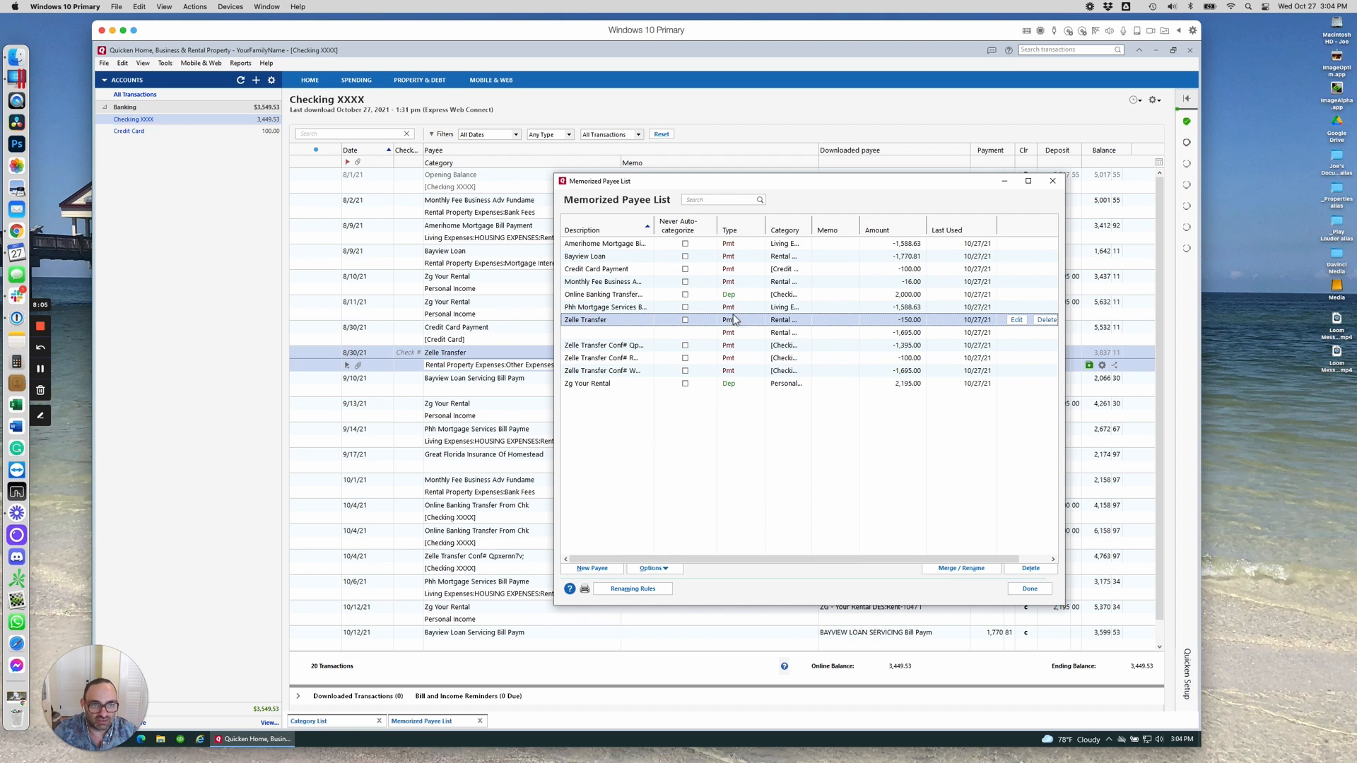
drag(860, 229, 877, 230)
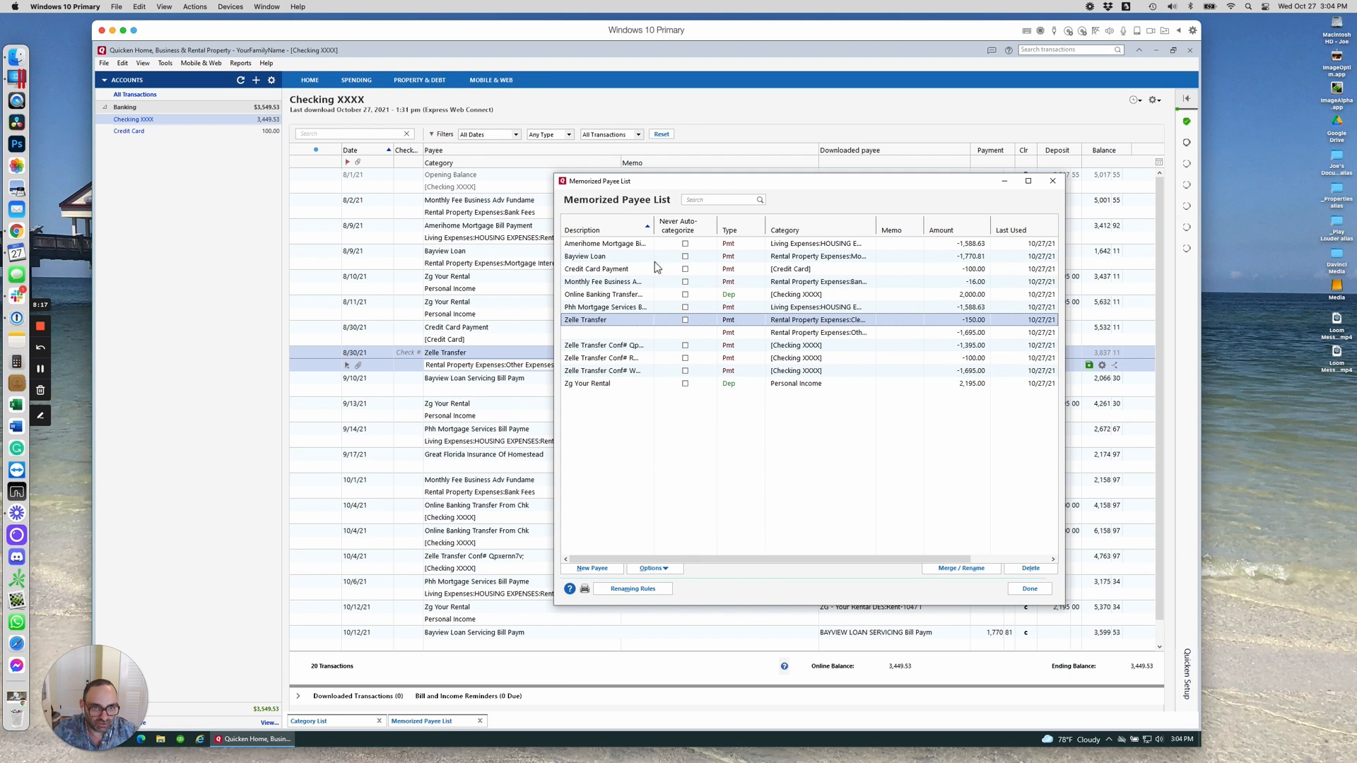
drag(654, 225, 680, 225)
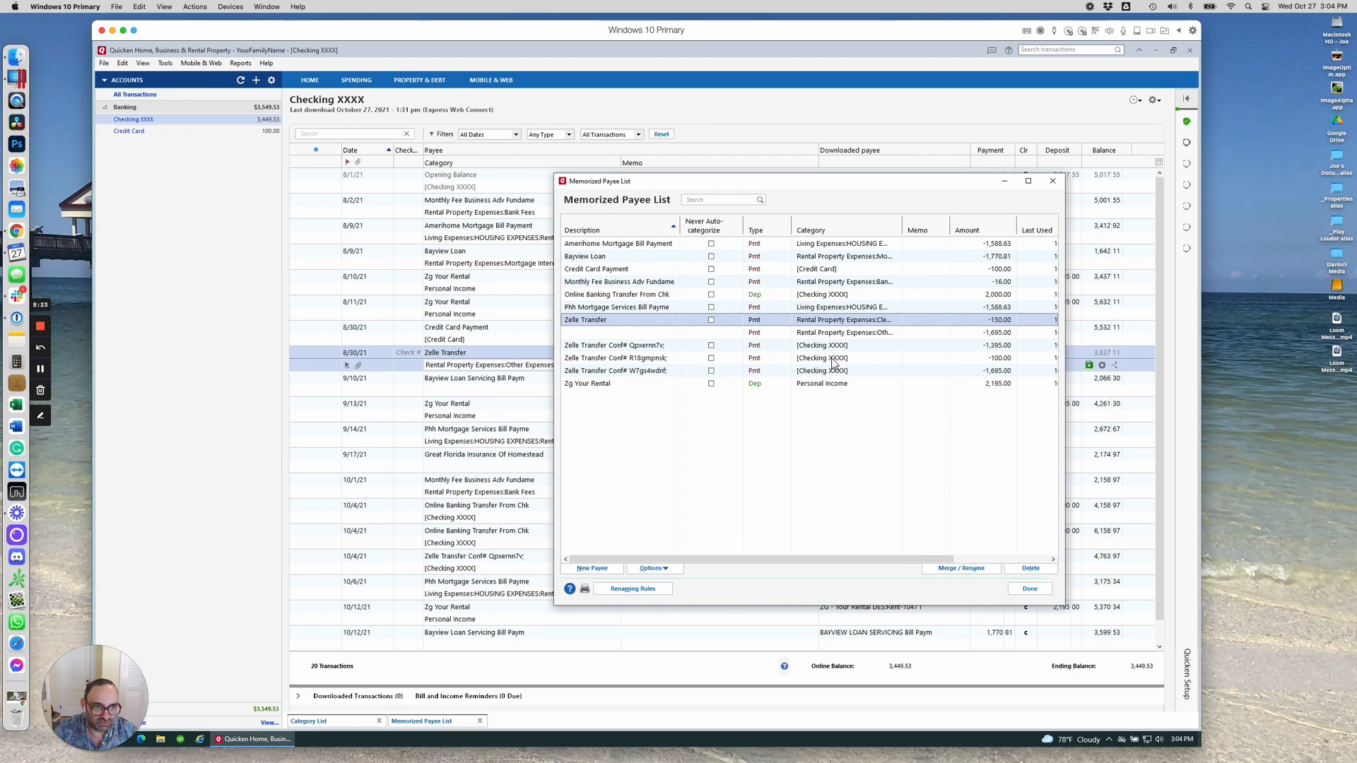
Delete the three memorized Zelle Transfer payees whose names include confirmation numbers.
click(665, 372)
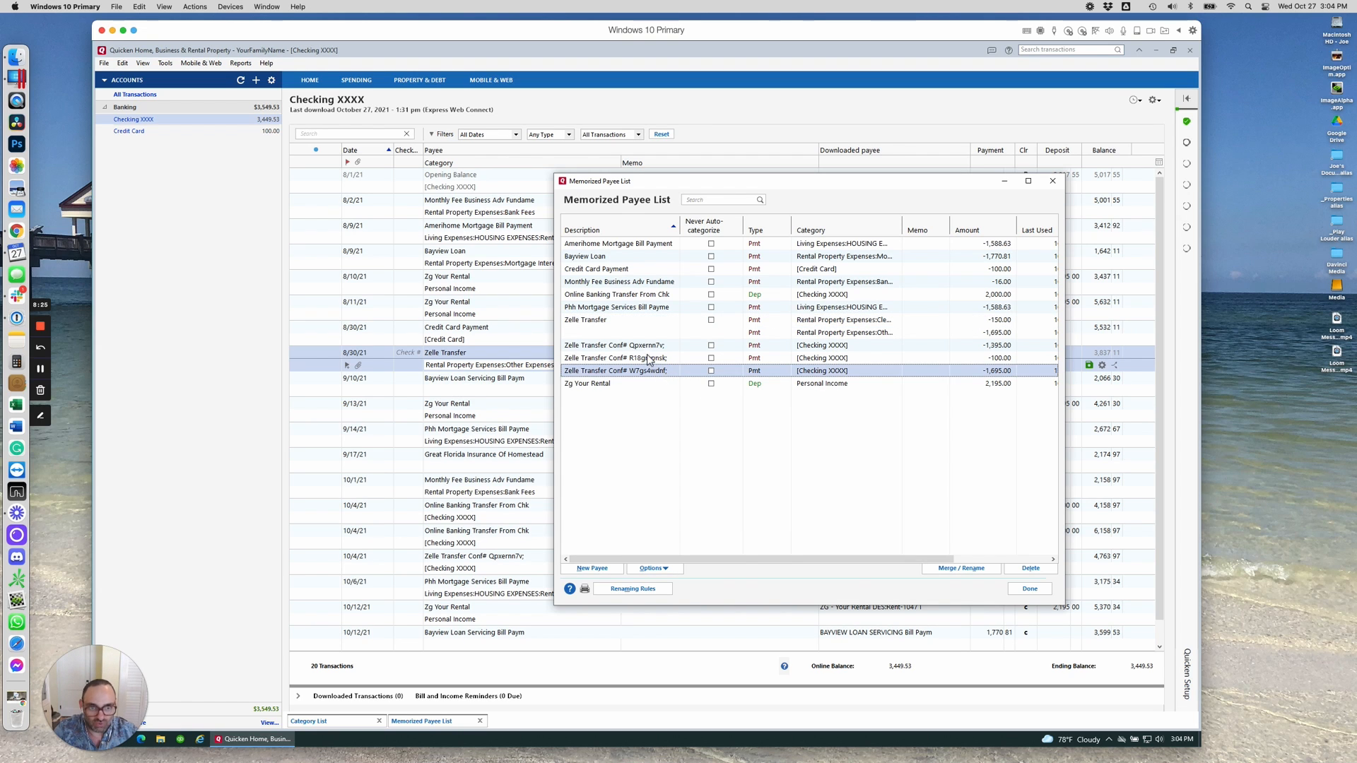
shift+click(644, 345)
right_click(645, 352)
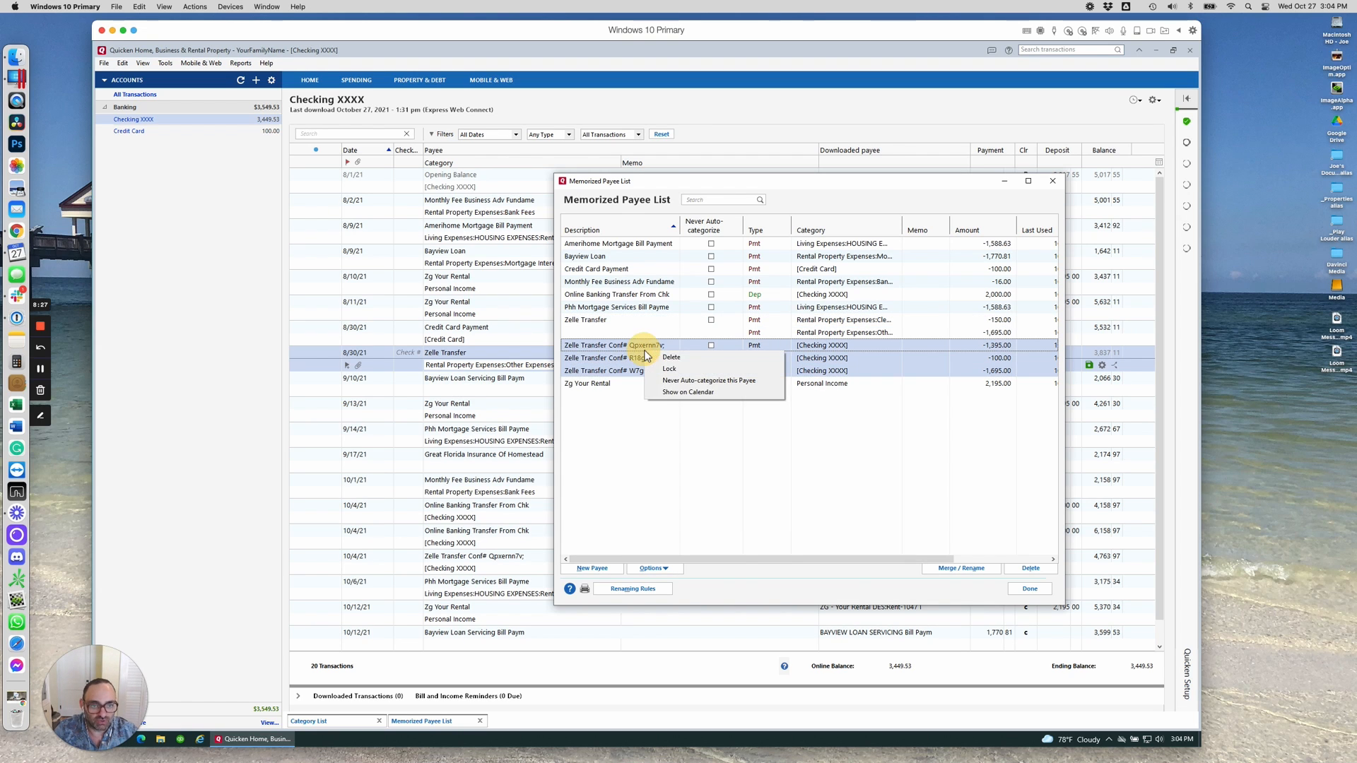
click(680, 360)
click(633, 403)
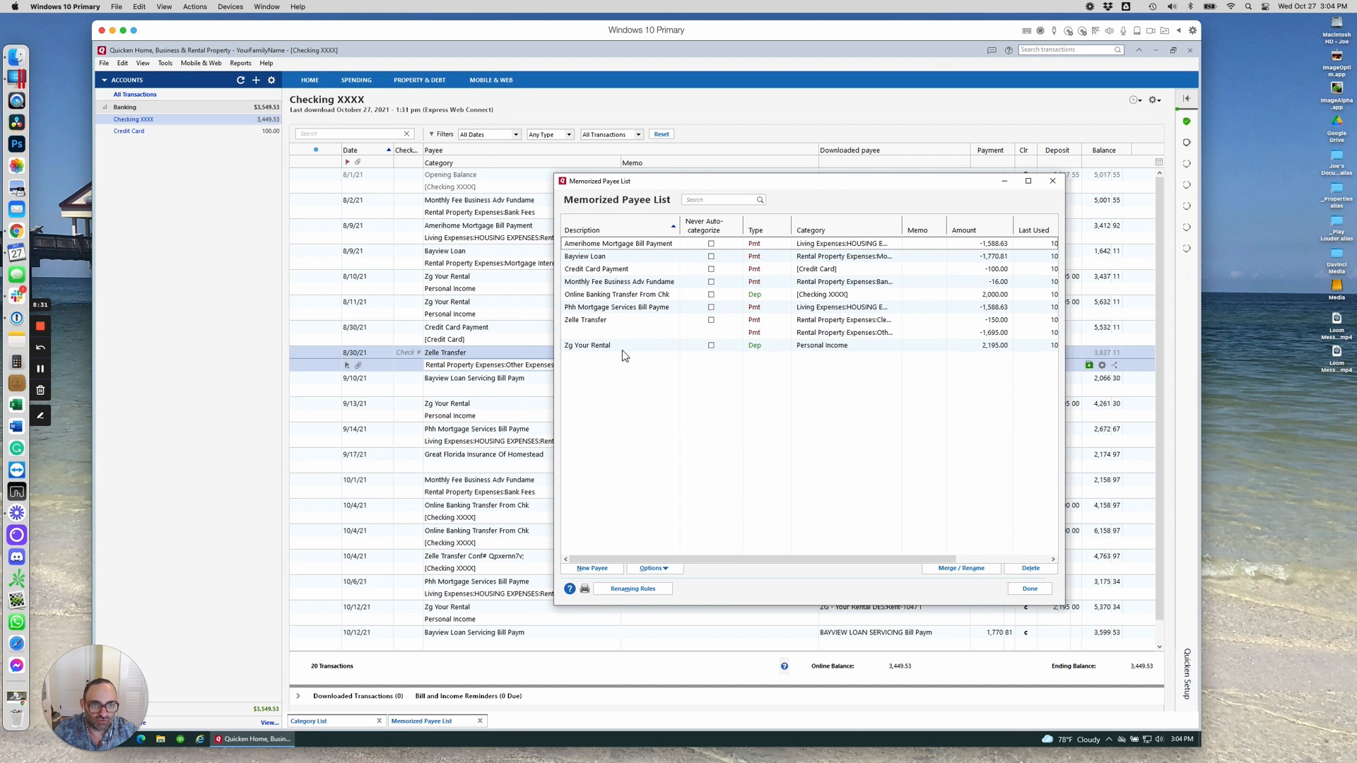
Widen the Category column and delete the memorized payee Online Banking Transfer From Chk.
drag(903, 226, 942, 227)
click(642, 297)
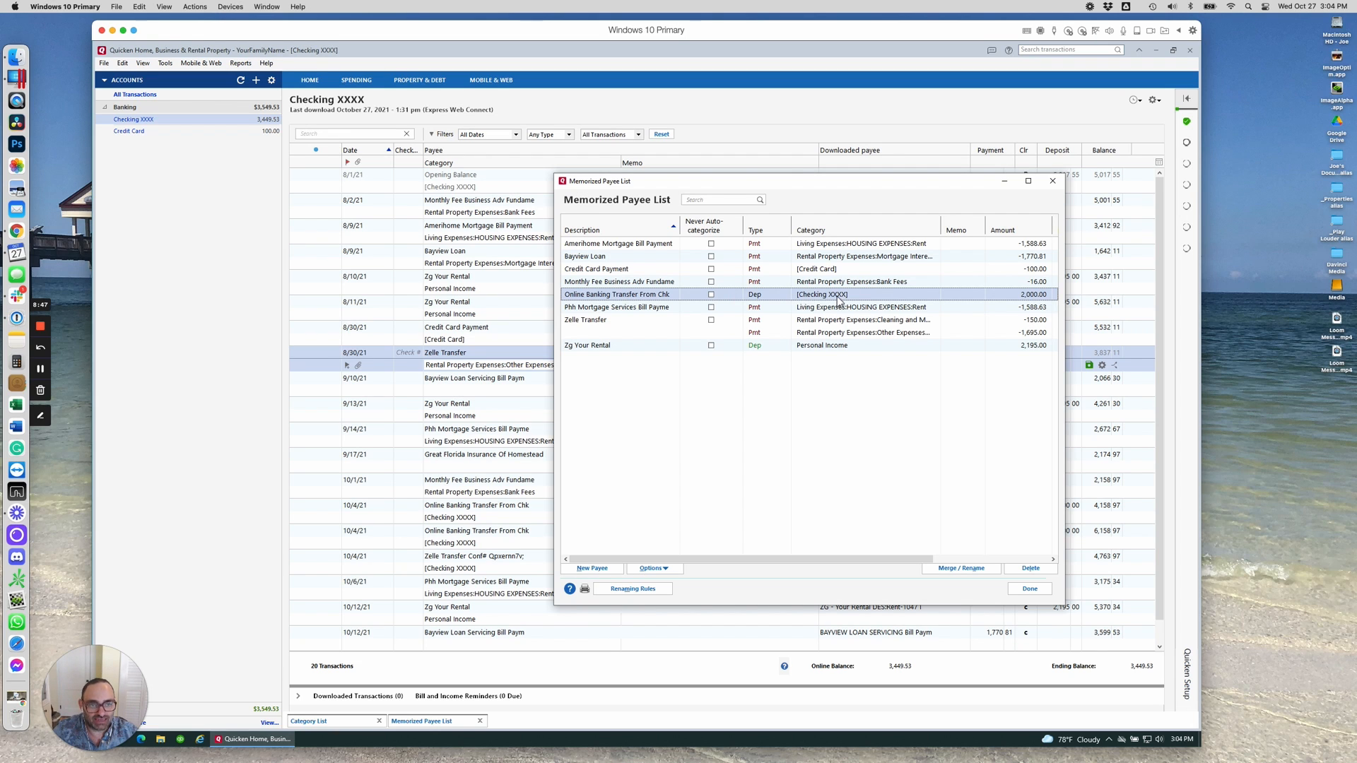
right_click(657, 299)
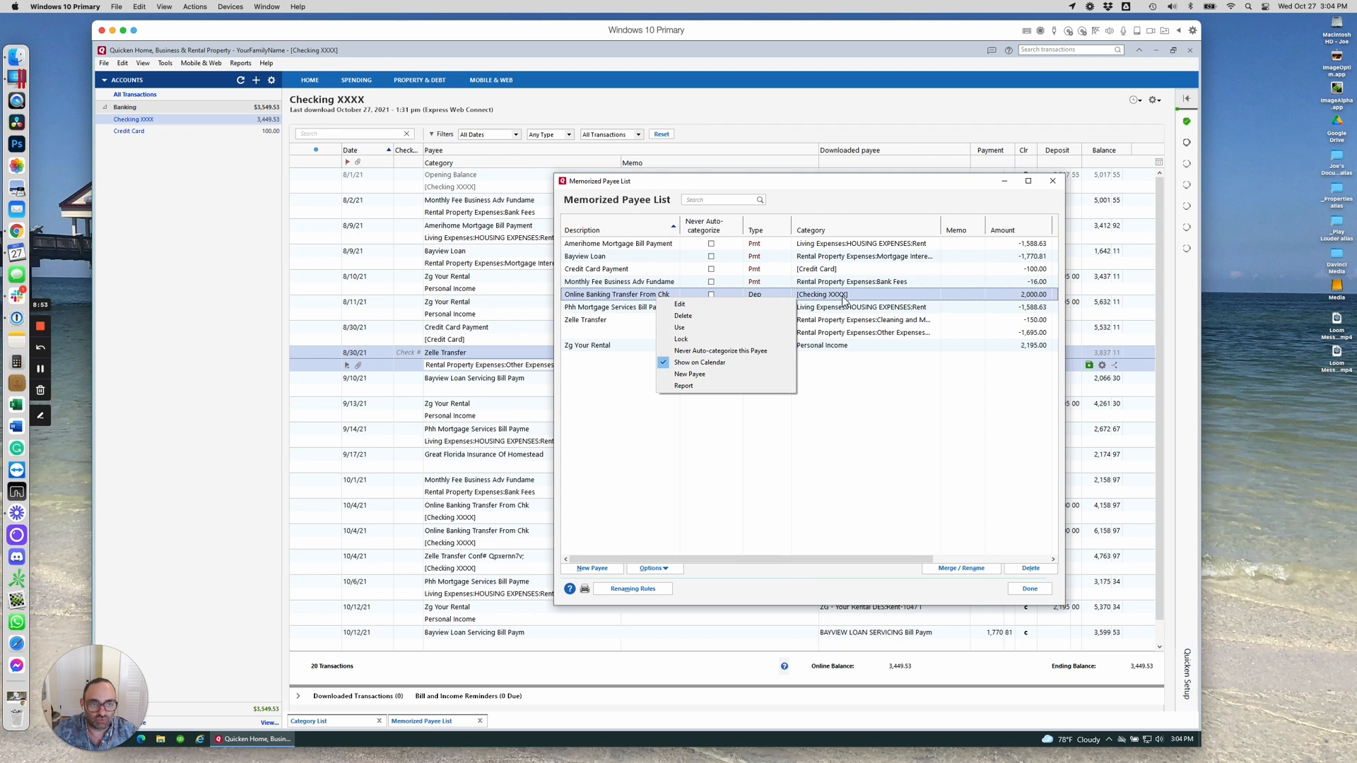
click(742, 316)
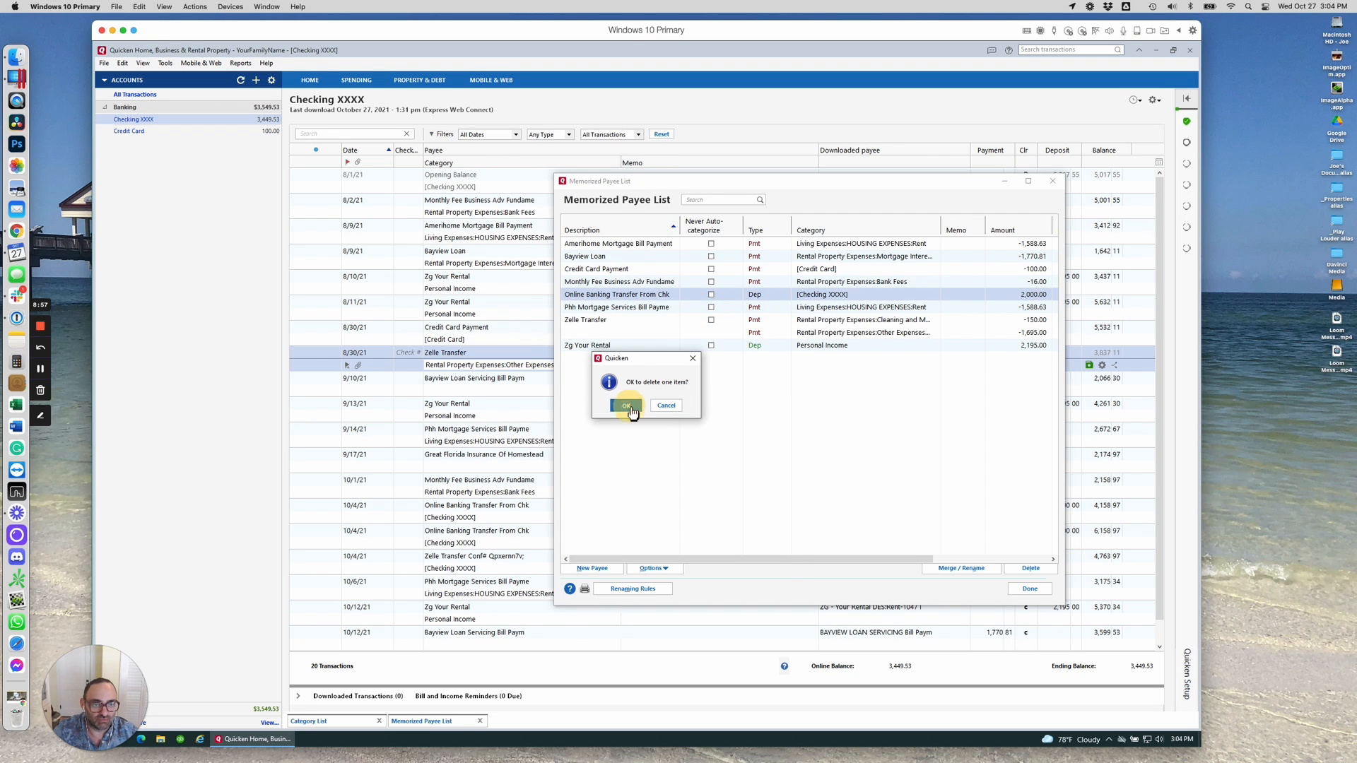
click(625, 405)
Review the full category names of the remaining memorized payees, starting with Credit Card Payment, and minimize the list.
click(661, 269)
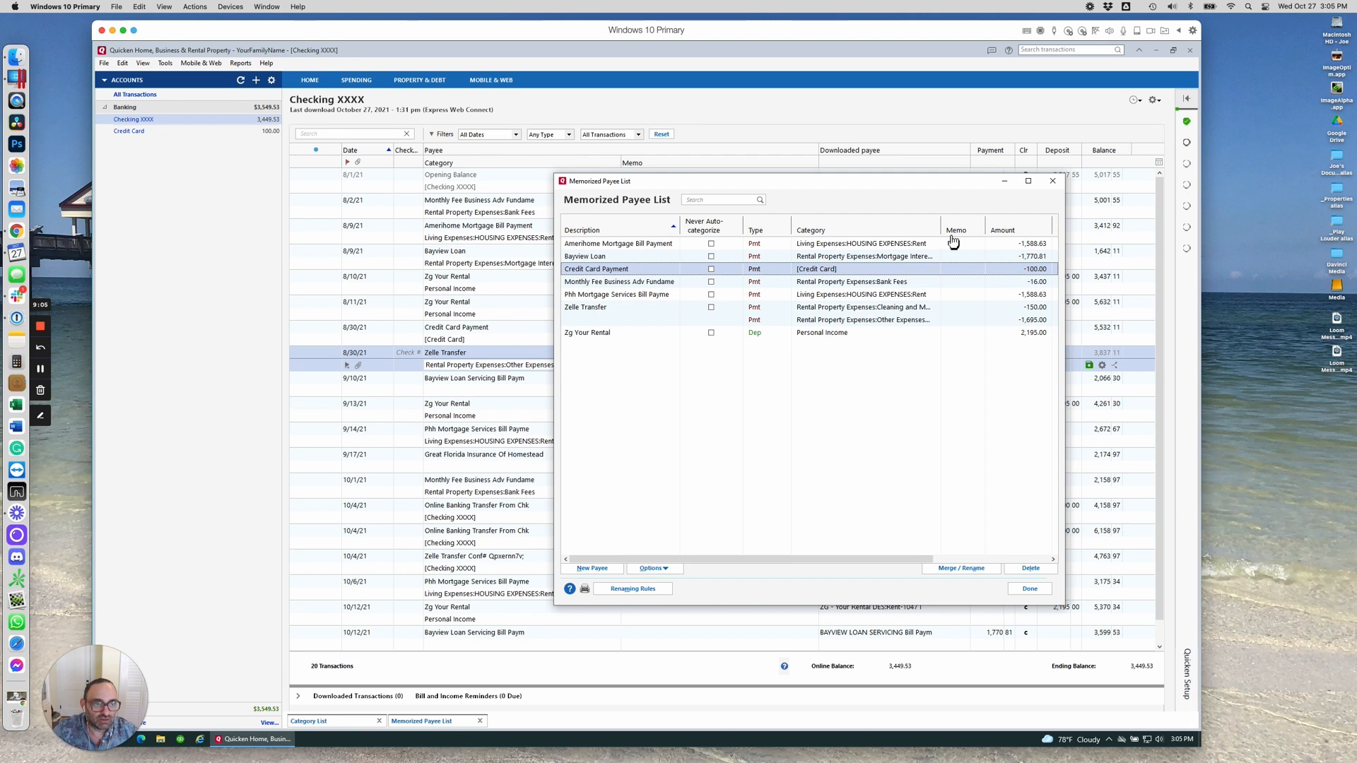
drag(941, 230, 978, 230)
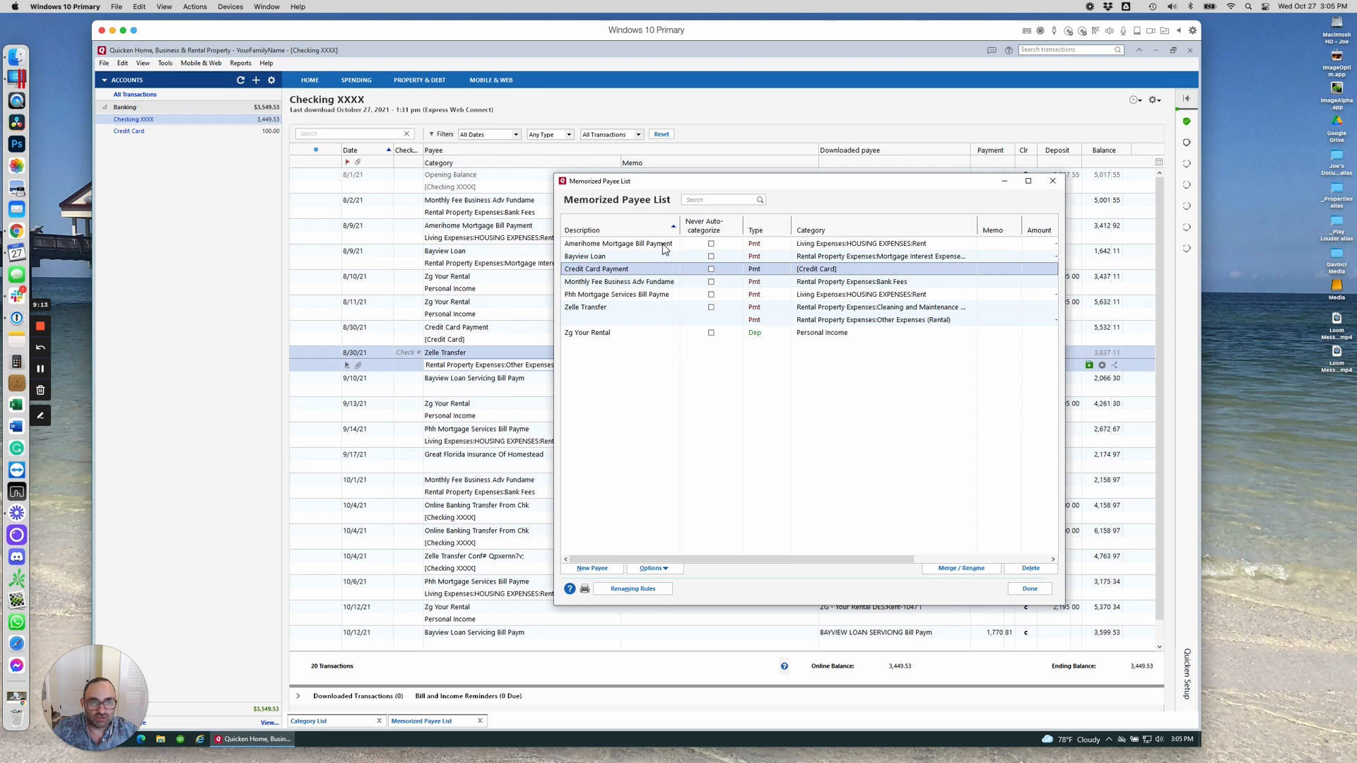
click(1004, 181)
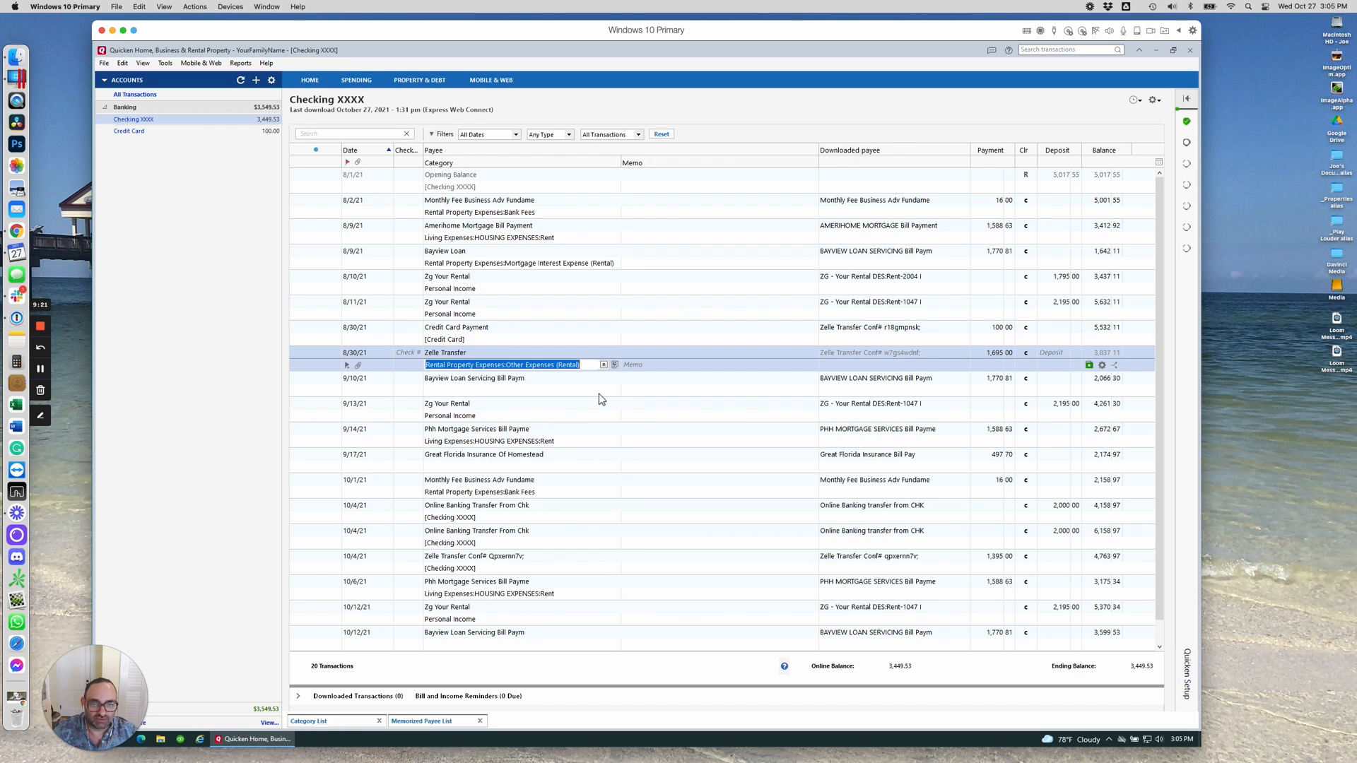
Shorten the payee of the 9/10/21 Bayview Loan Servicing payment for 1,770.81 to Bayview Loan.
click(537, 393)
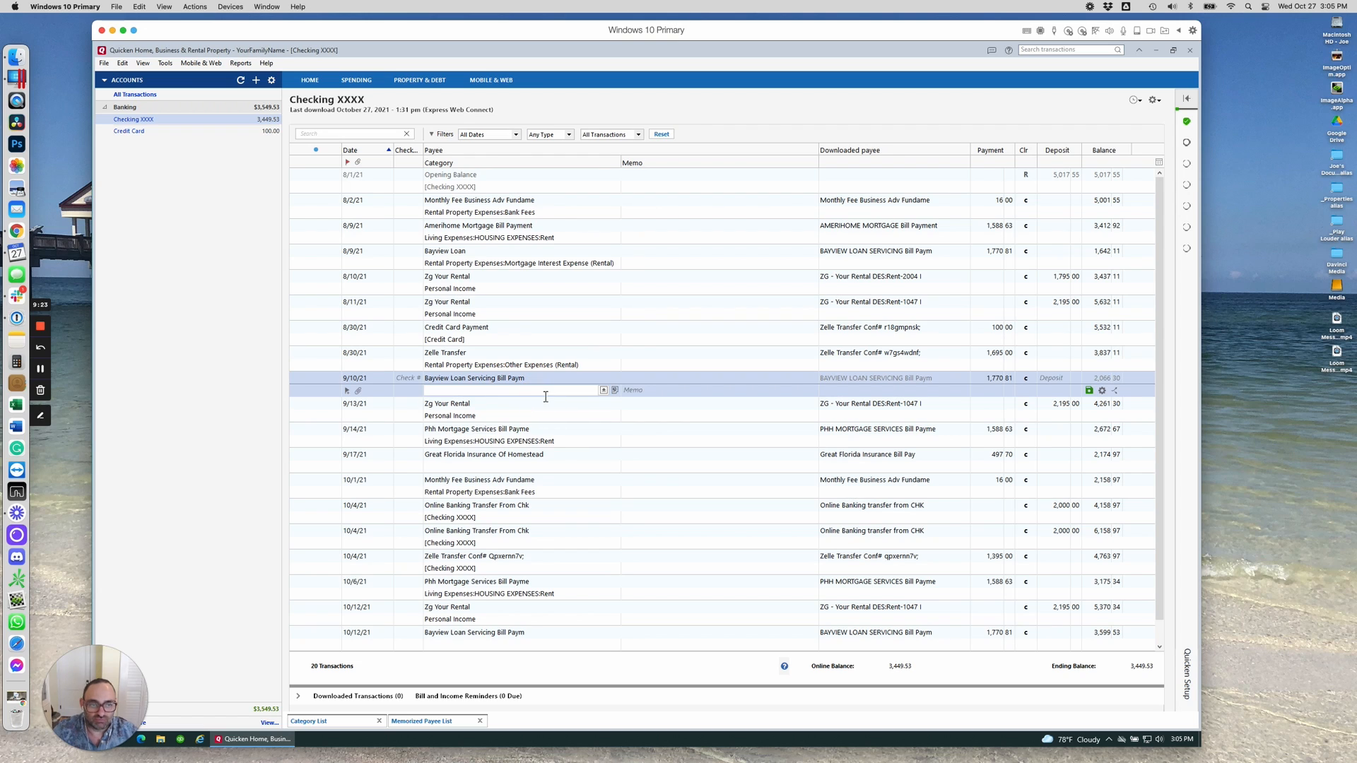
click(522, 379)
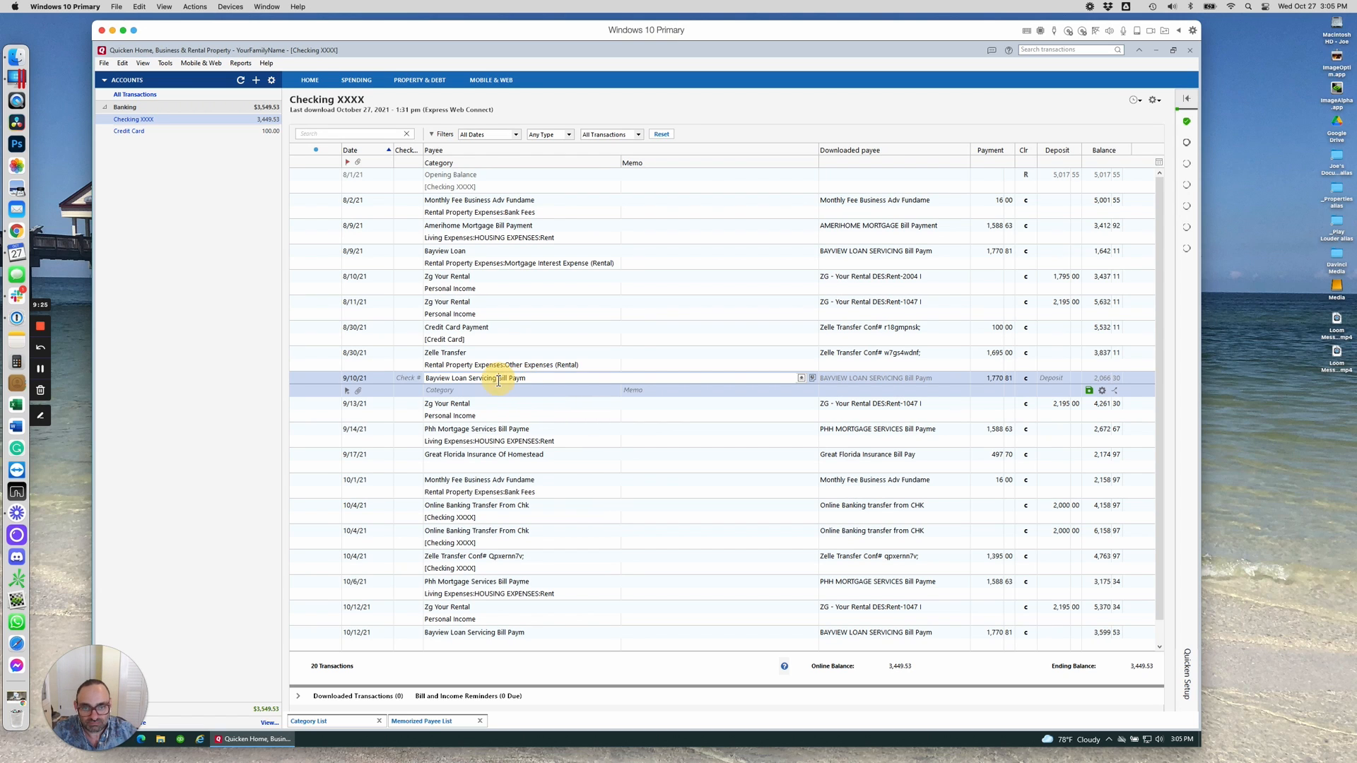
click(490, 379)
drag(470, 379, 576, 374)
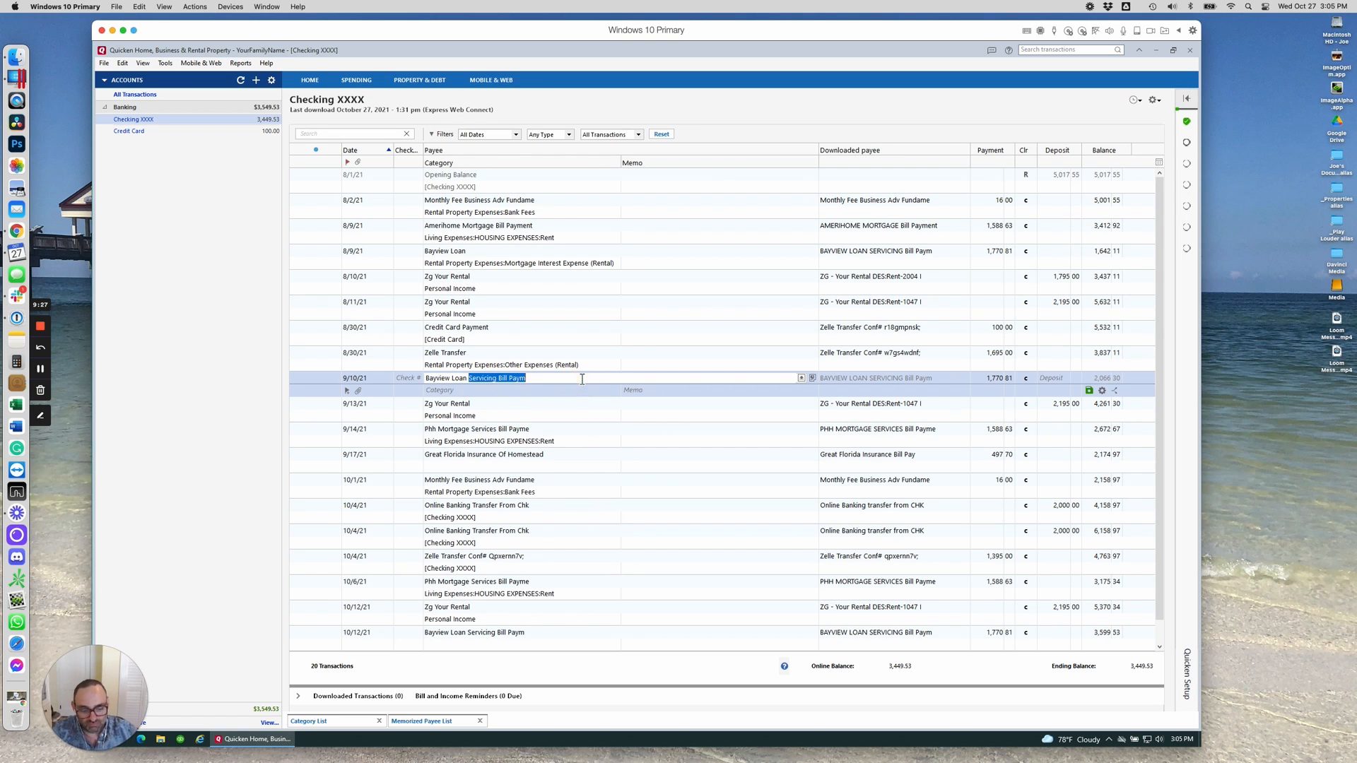
key(BackSpace)
key(Tab)
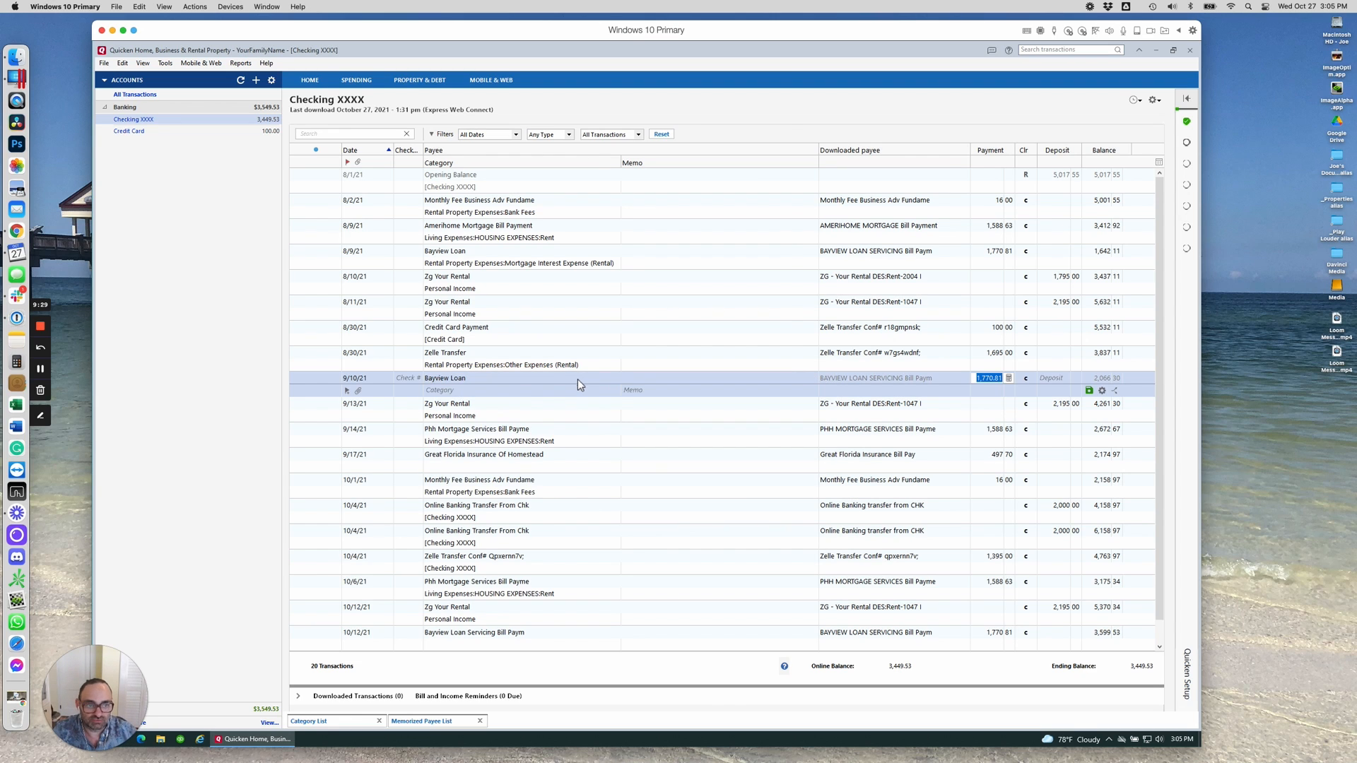
Set the category of the 9/10/21 Bayview Loan payment to Rental Property Expenses:Mortgage Interest Expense (Rental) and save the transaction.
click(542, 390)
text(Mortgage)
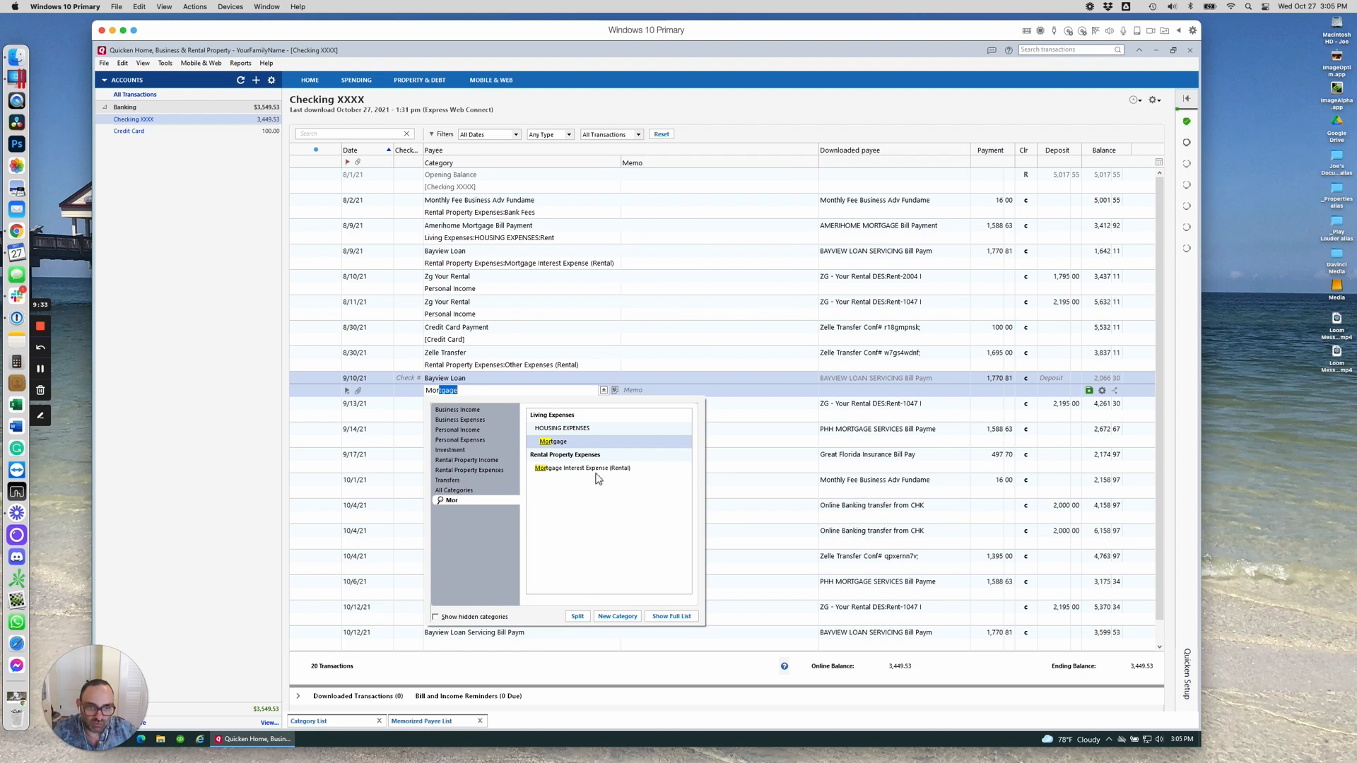
click(595, 468)
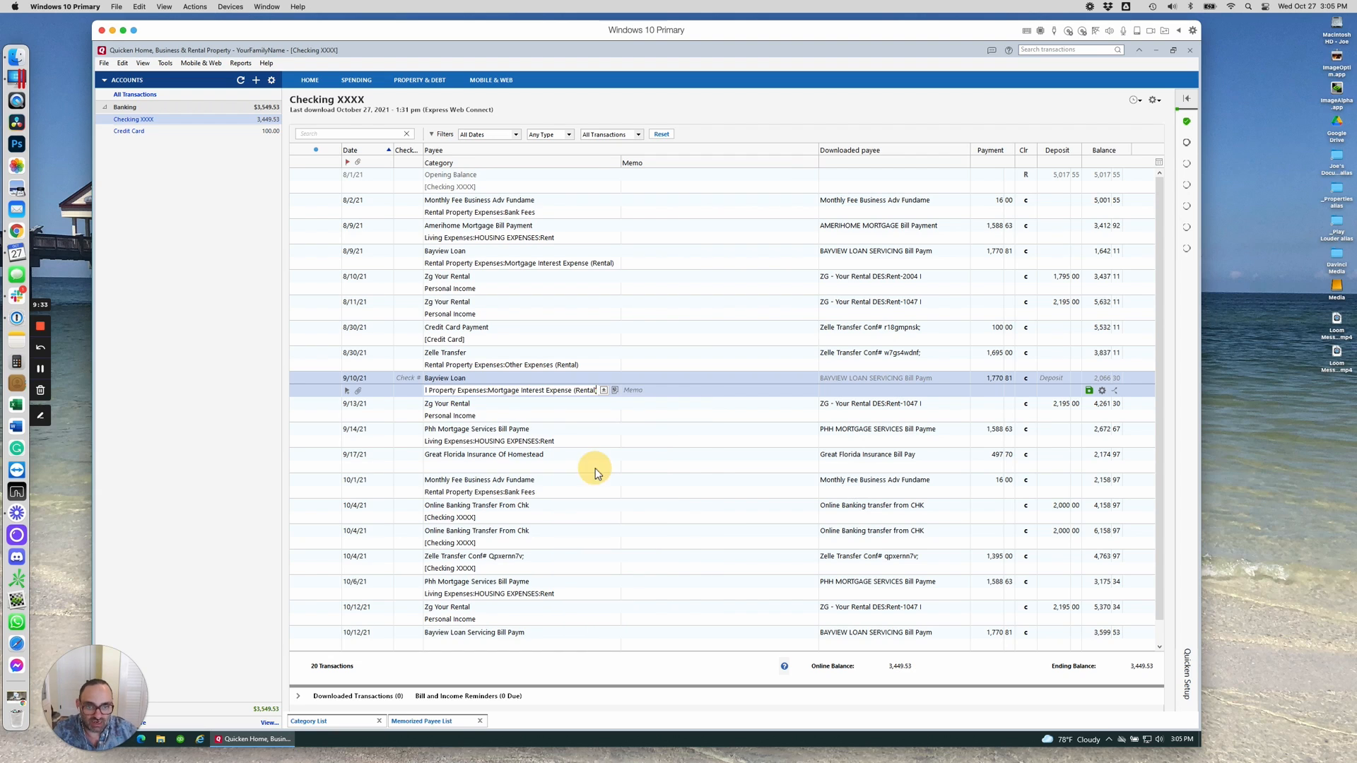
key(Return)
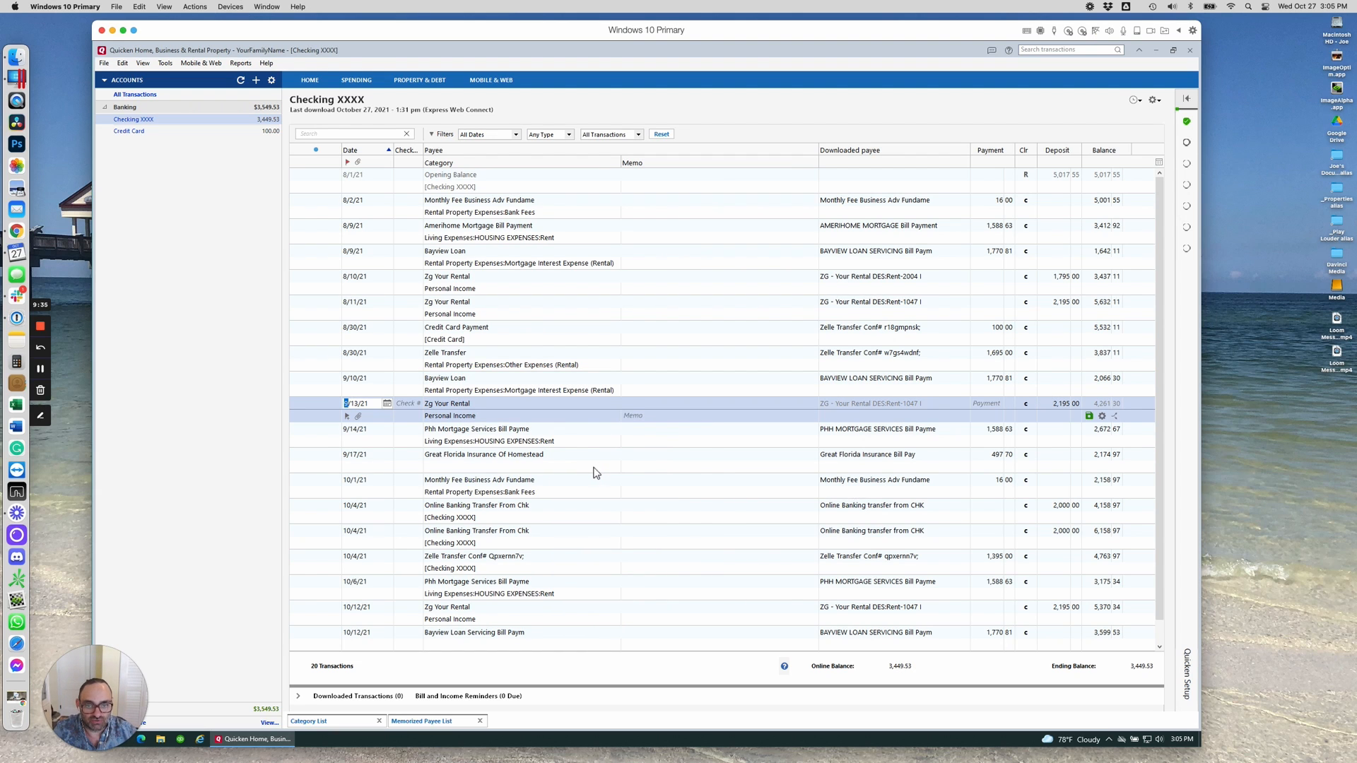
Memorize the payee of the 9/10/21 Bayview Loan transaction with its mortgage interest category.
click(558, 390)
right_click(558, 391)
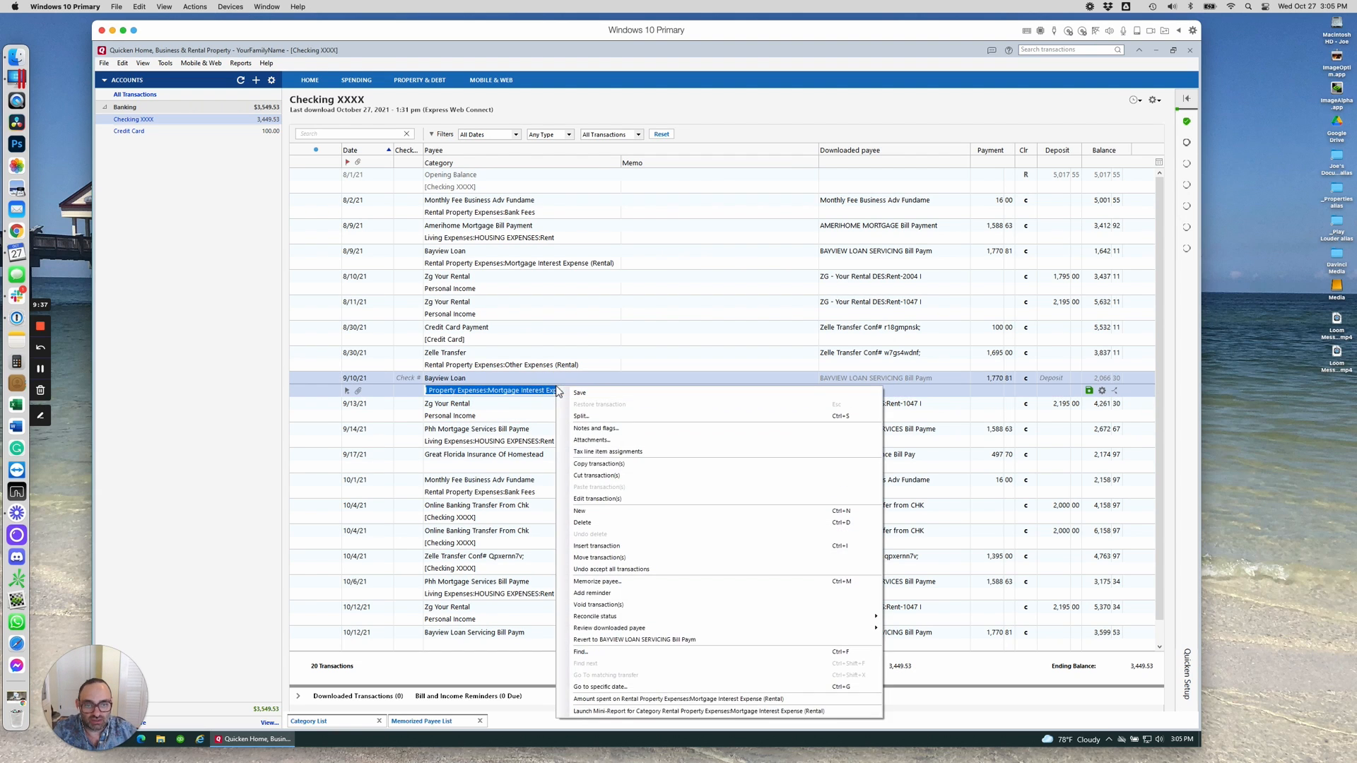
click(642, 587)
click(626, 403)
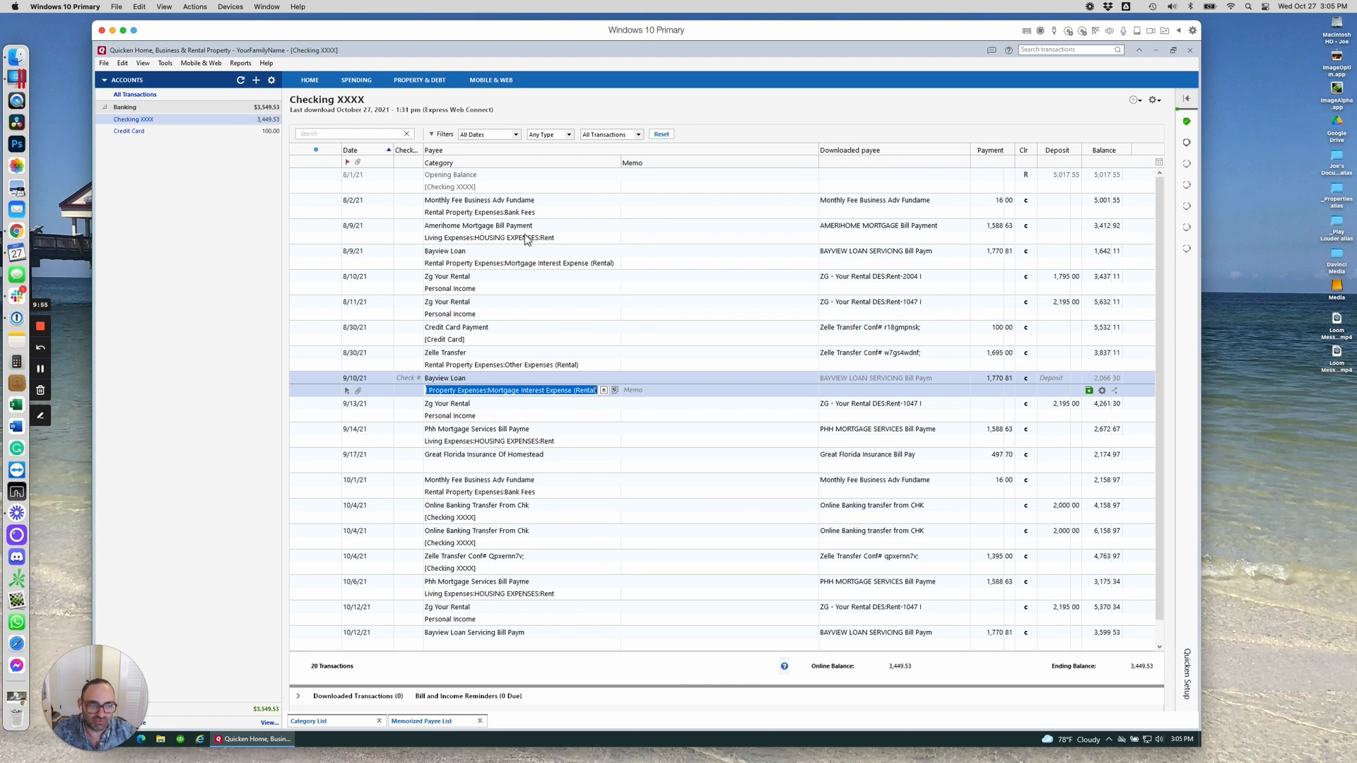
Widen the register's Category and Memo area and narrow the Downloaded payee column so the Balance column still fits.
scroll(530, 237, down, 1)
scroll(550, 236, up, 1)
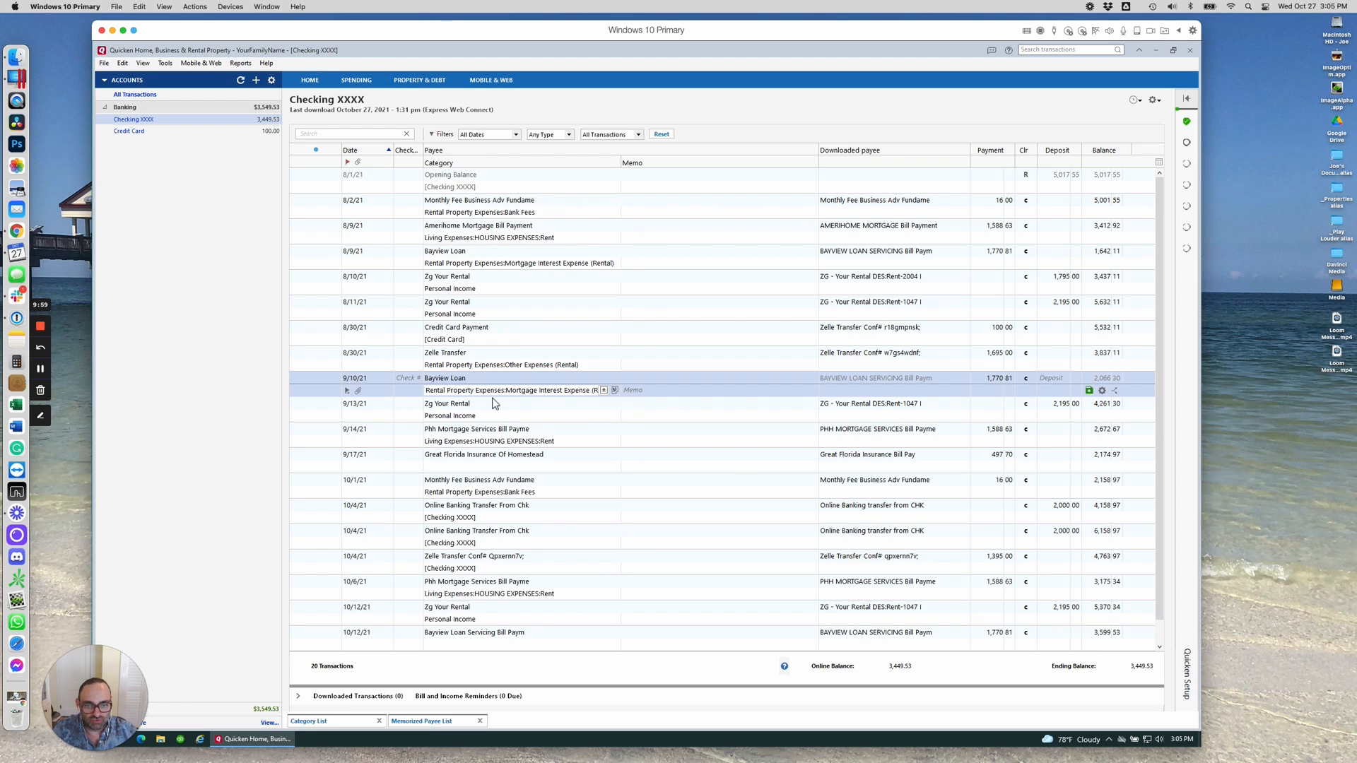
scroll(497, 631, down, 1)
scroll(498, 633, down, 1)
scroll(499, 633, up, 2)
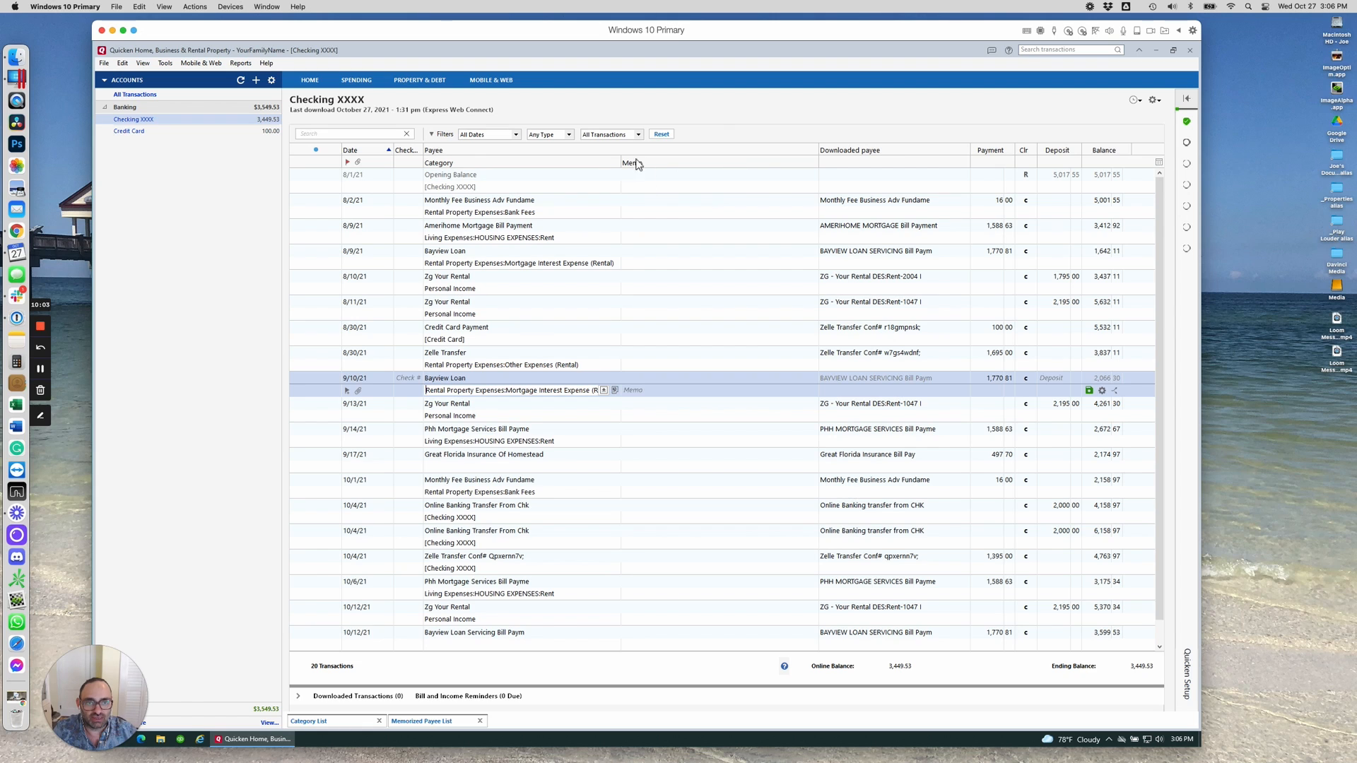
drag(818, 150, 863, 150)
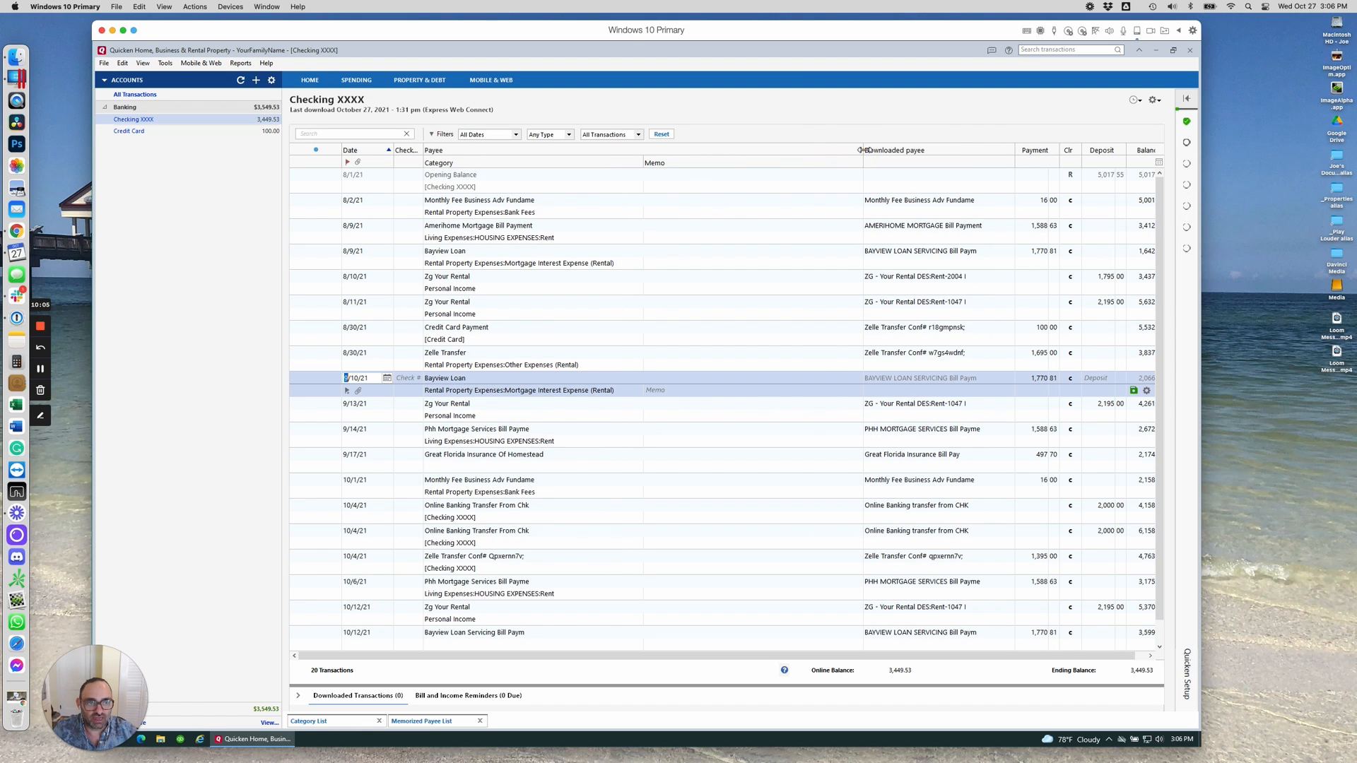
click(548, 213)
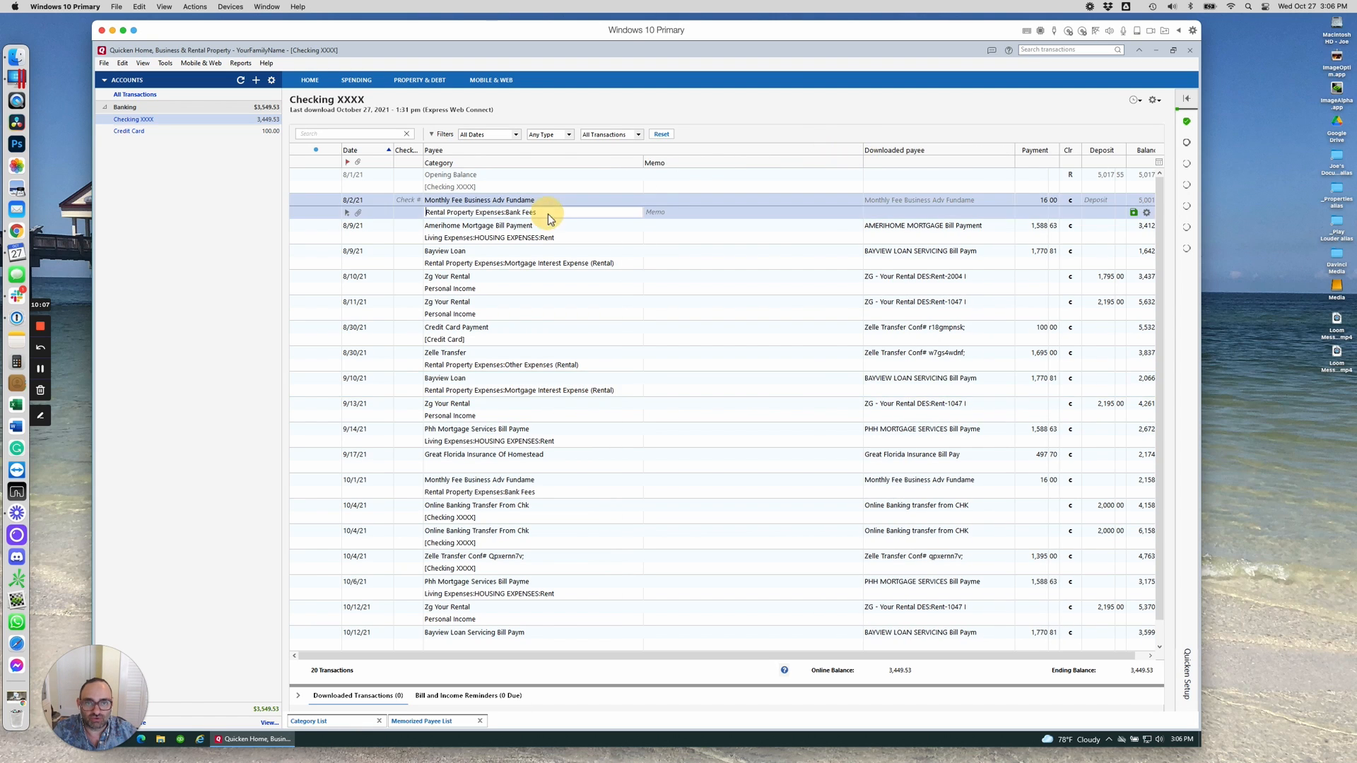
click(566, 238)
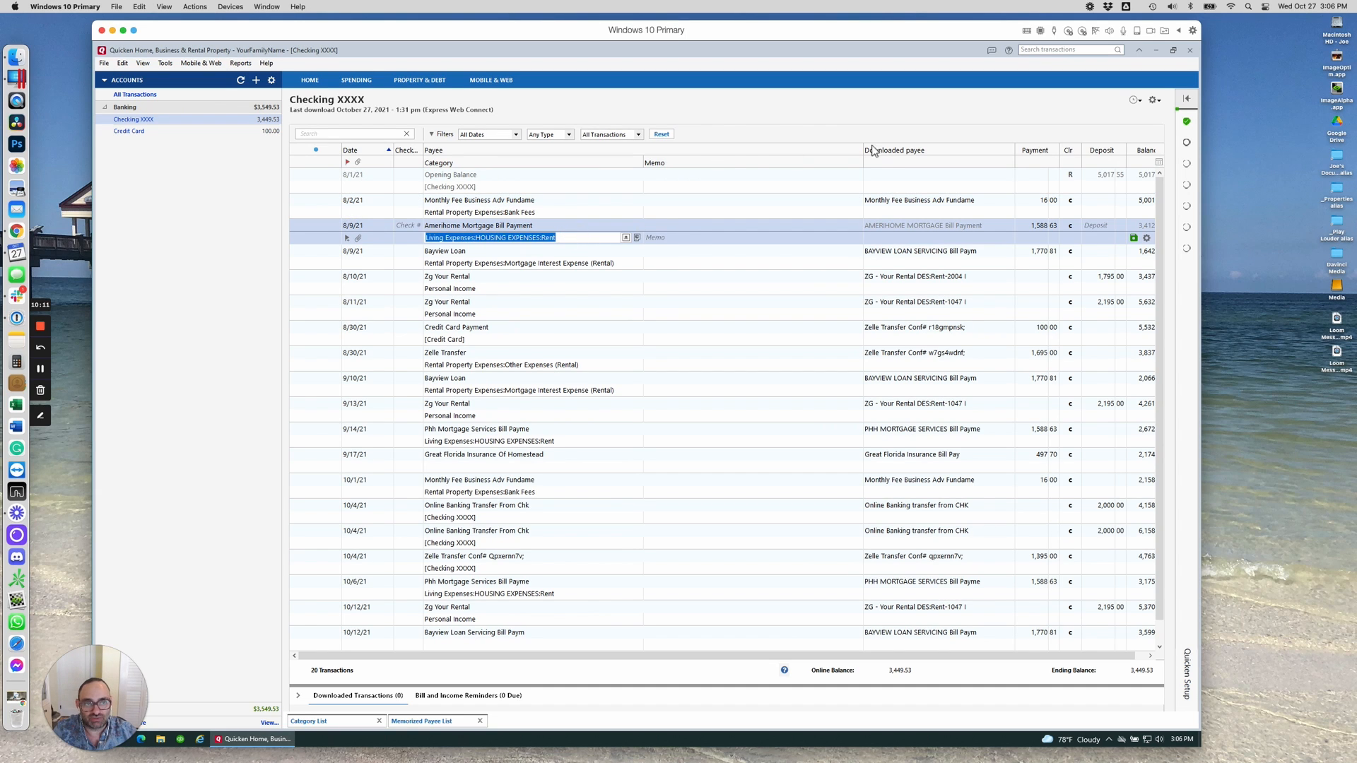
drag(1017, 151, 961, 149)
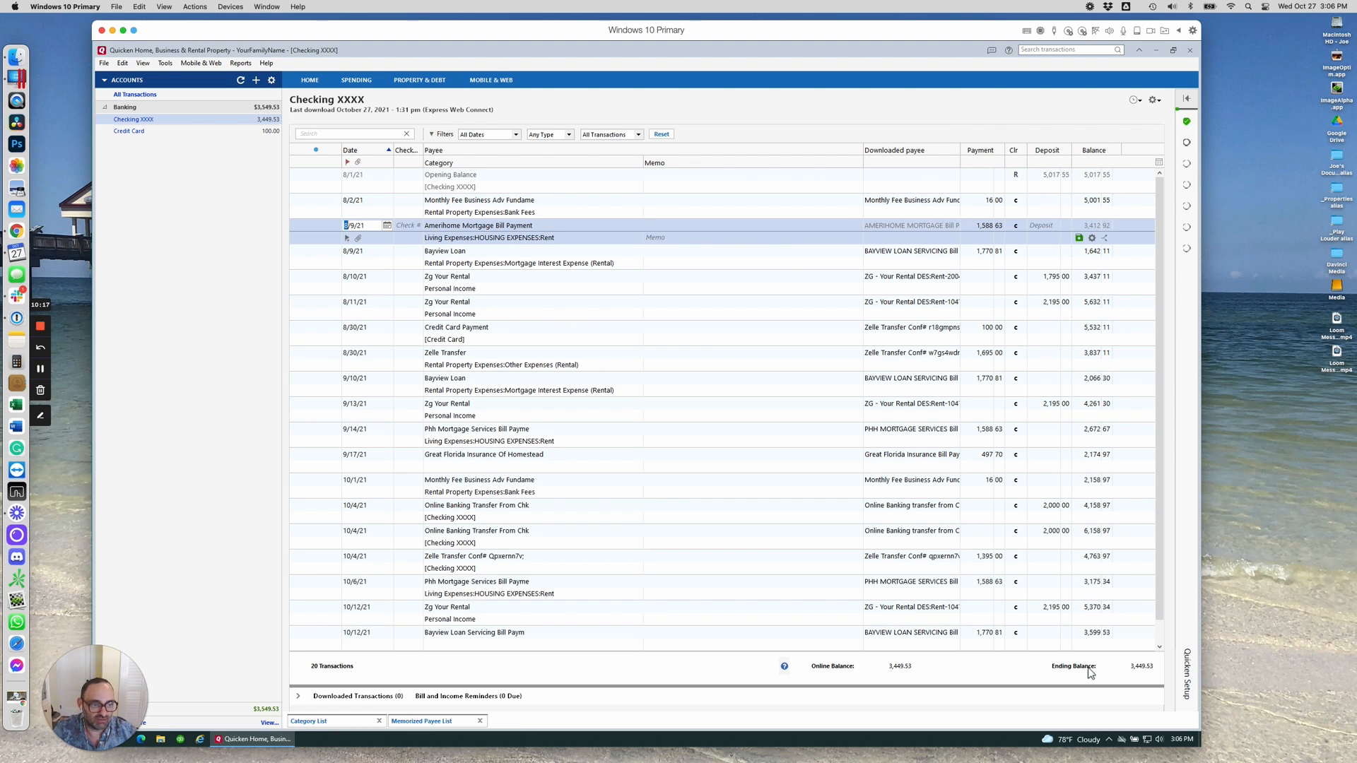
Set the category of the 8/9/21 Amerihome Mortgage Bill Payment to Rental Property Expenses:Mortgage Interest Expense (Rental) and save the transaction.
click(584, 238)
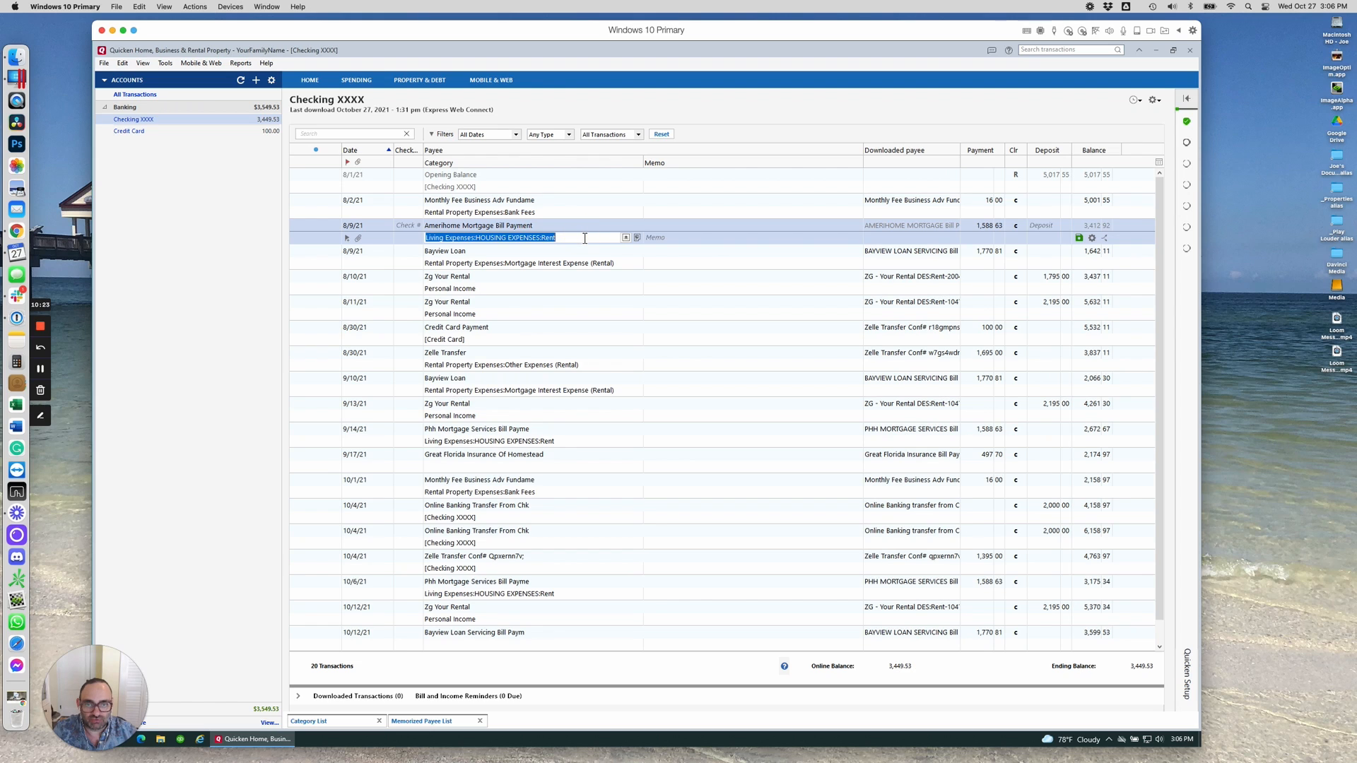
text(M)
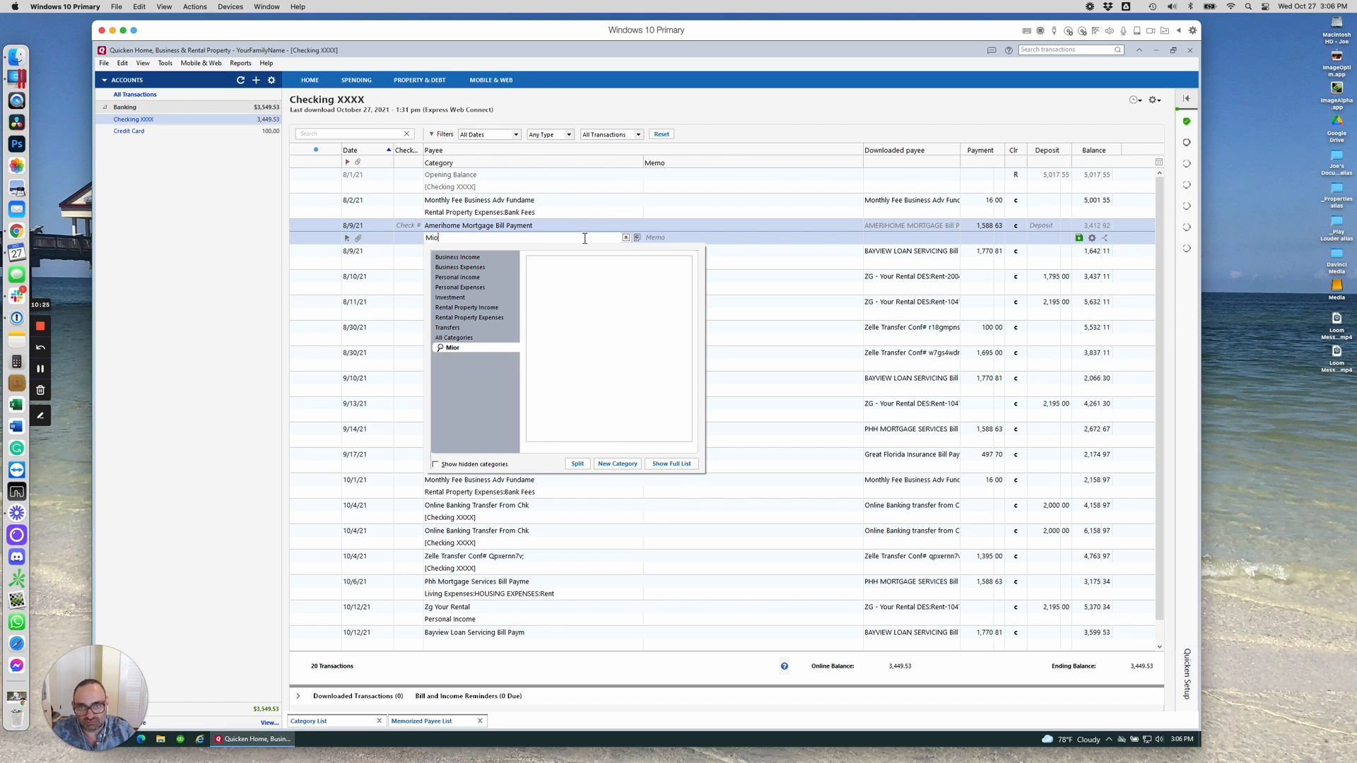
text(ortgage)
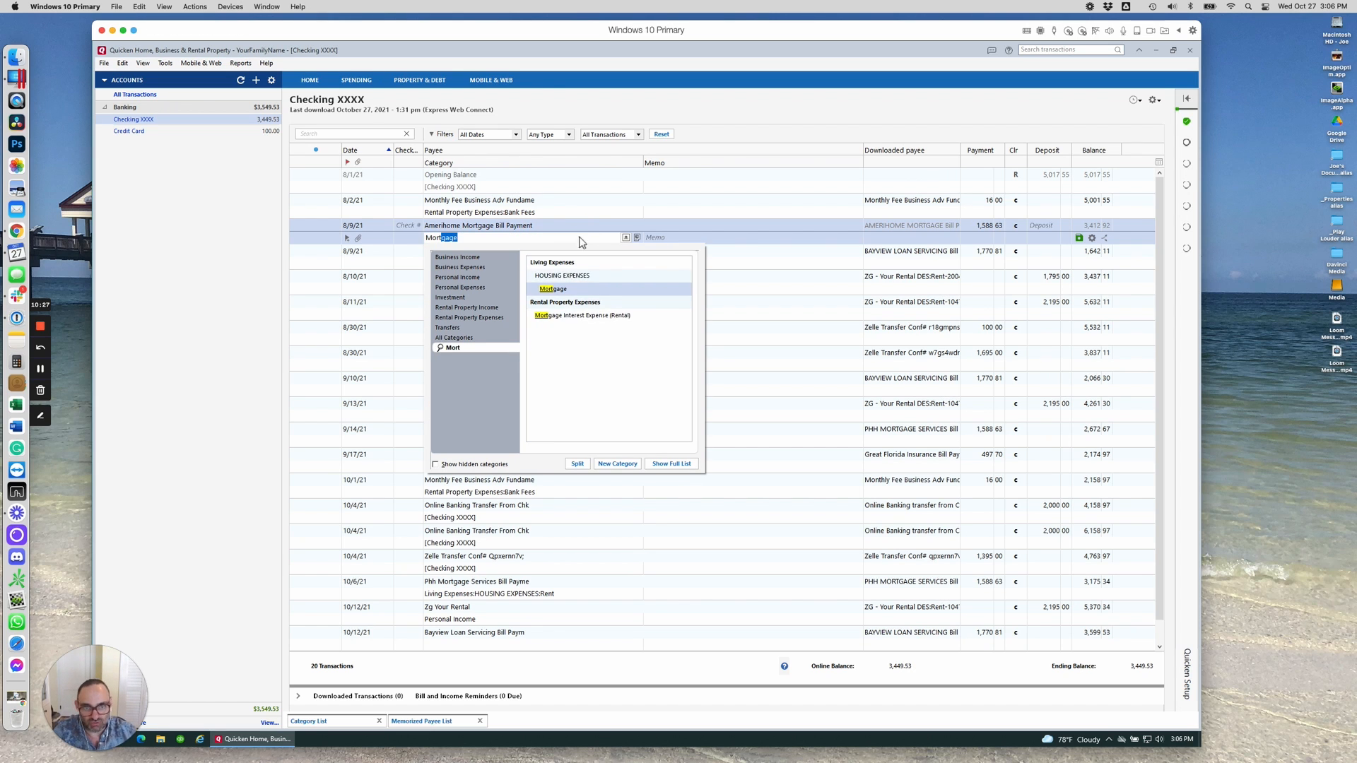
click(589, 316)
key(Return)
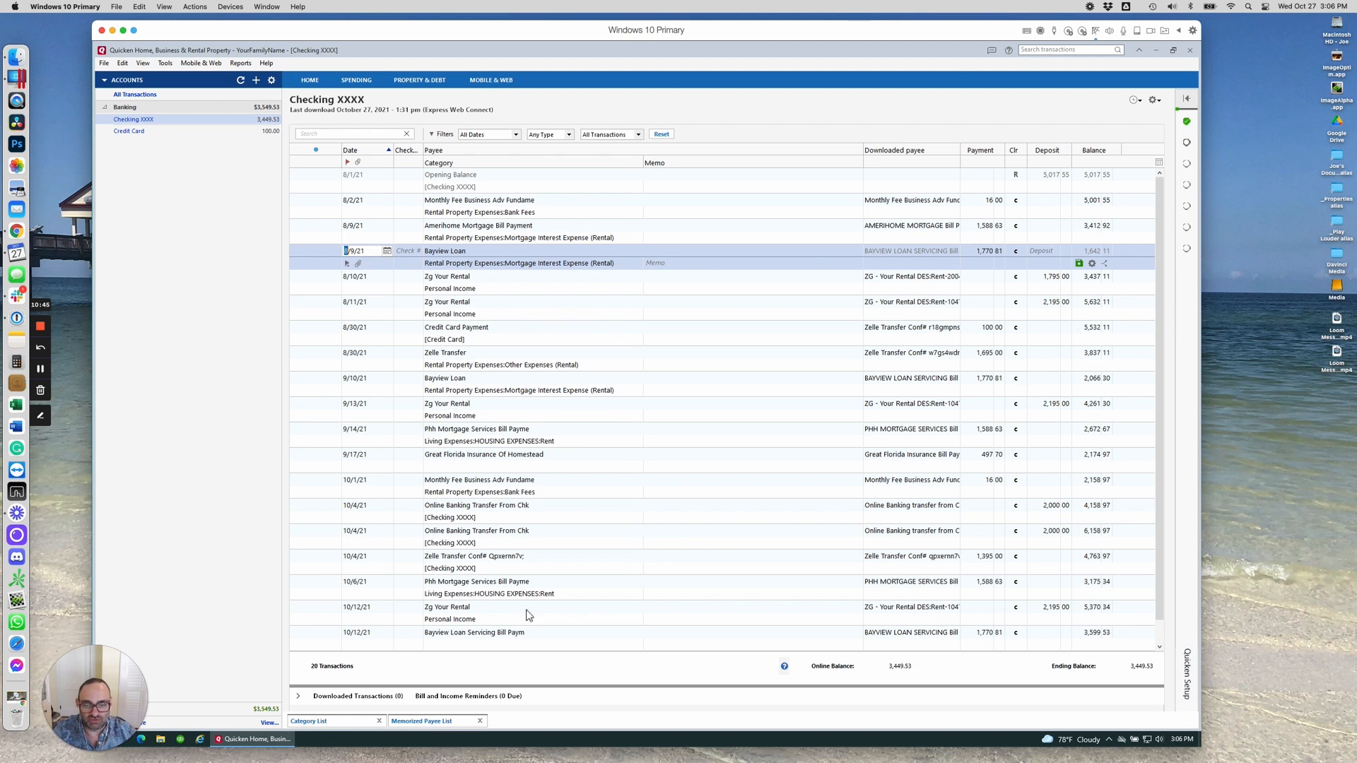
Examine the group of Rental Property Expenses categories in the category list, from the parent category through Taxes (Rental).
click(318, 722)
scroll(386, 408, down, 1)
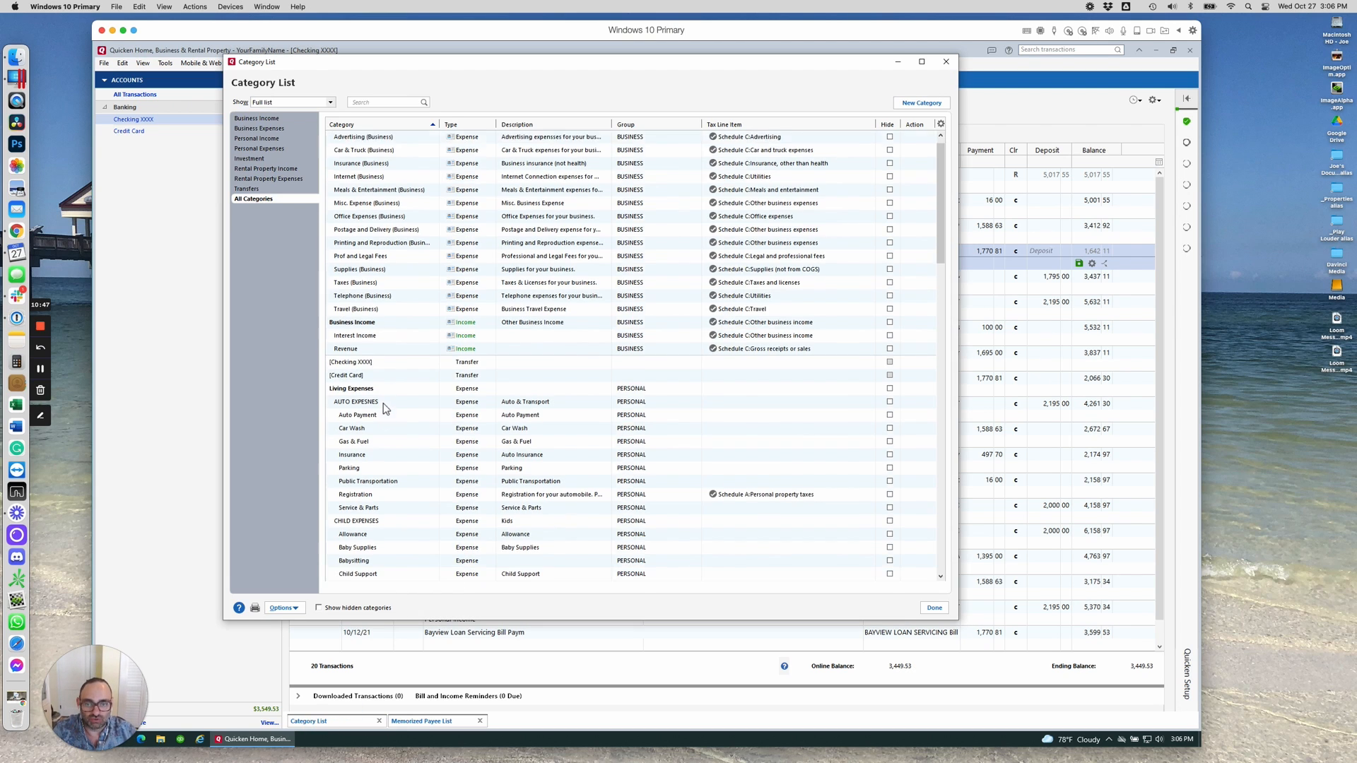
scroll(383, 404, down, 1)
scroll(383, 403, up, 2)
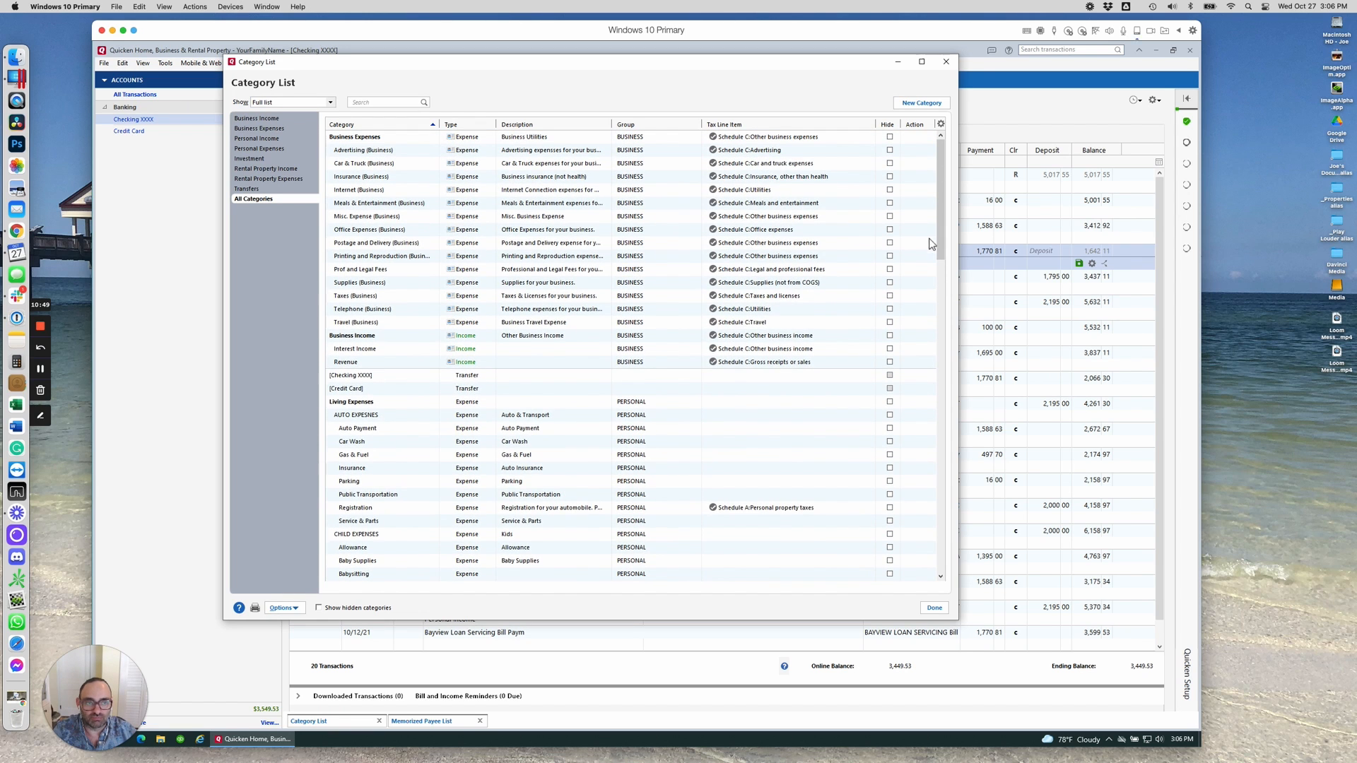
drag(940, 244, 940, 565)
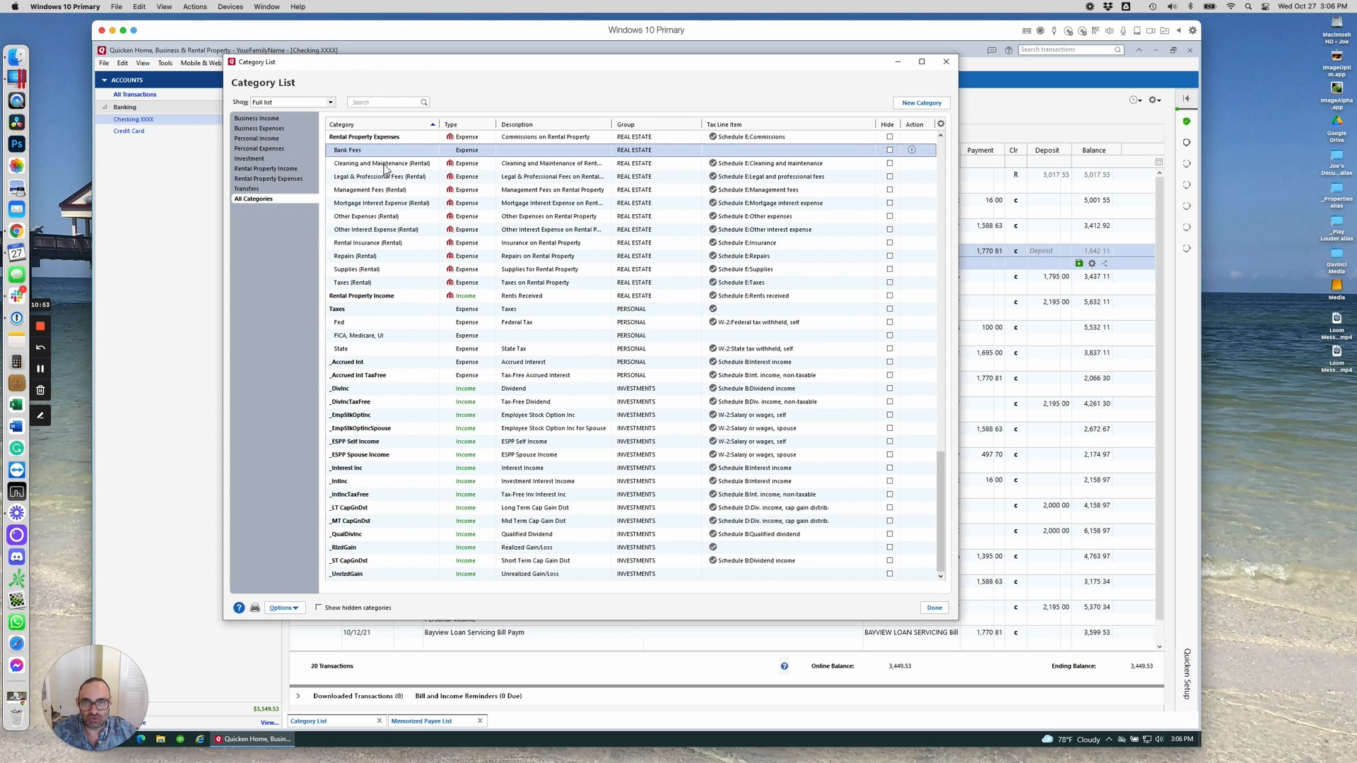
click(348, 137)
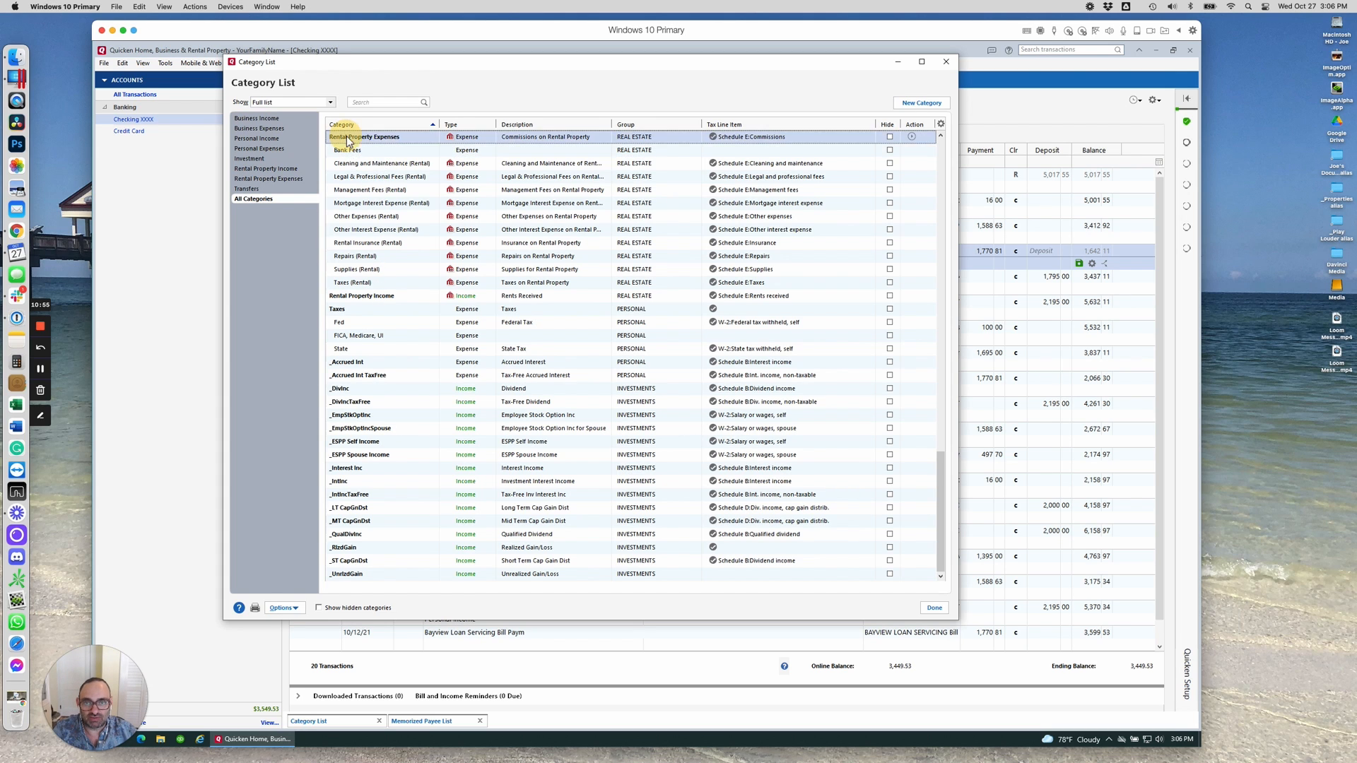
shift+click(362, 283)
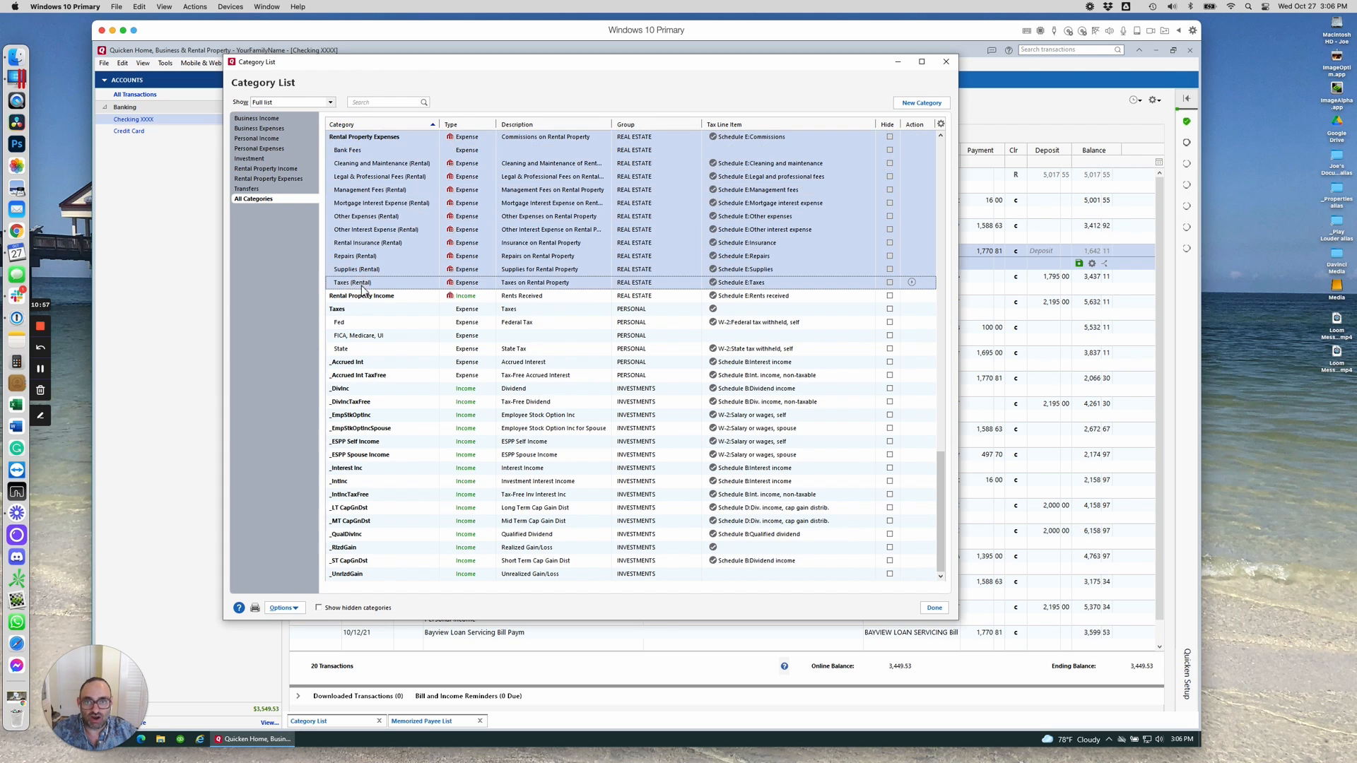
click(897, 62)
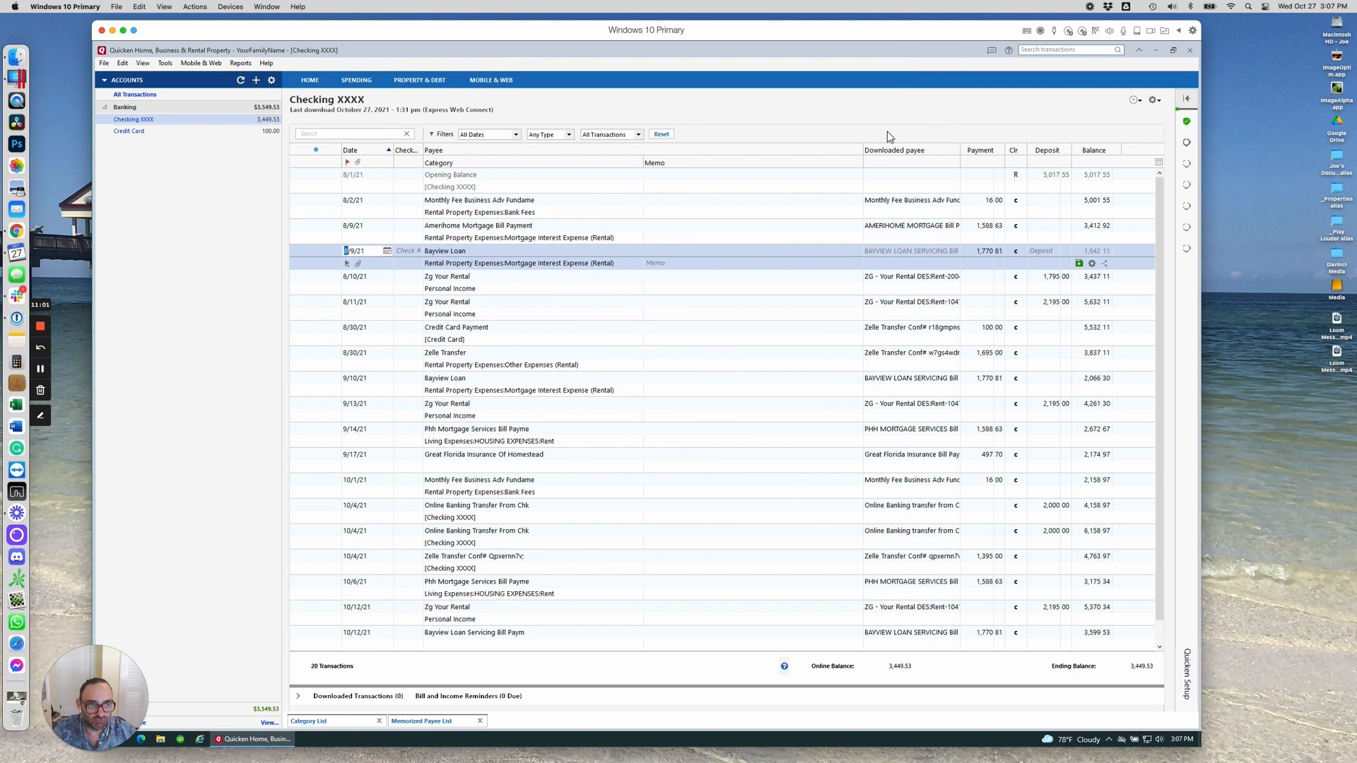
Review the 8/10/21 and 8/11/21 Zg Your Rental deposits and locate the Rental Property Income category in the category list.
click(486, 280)
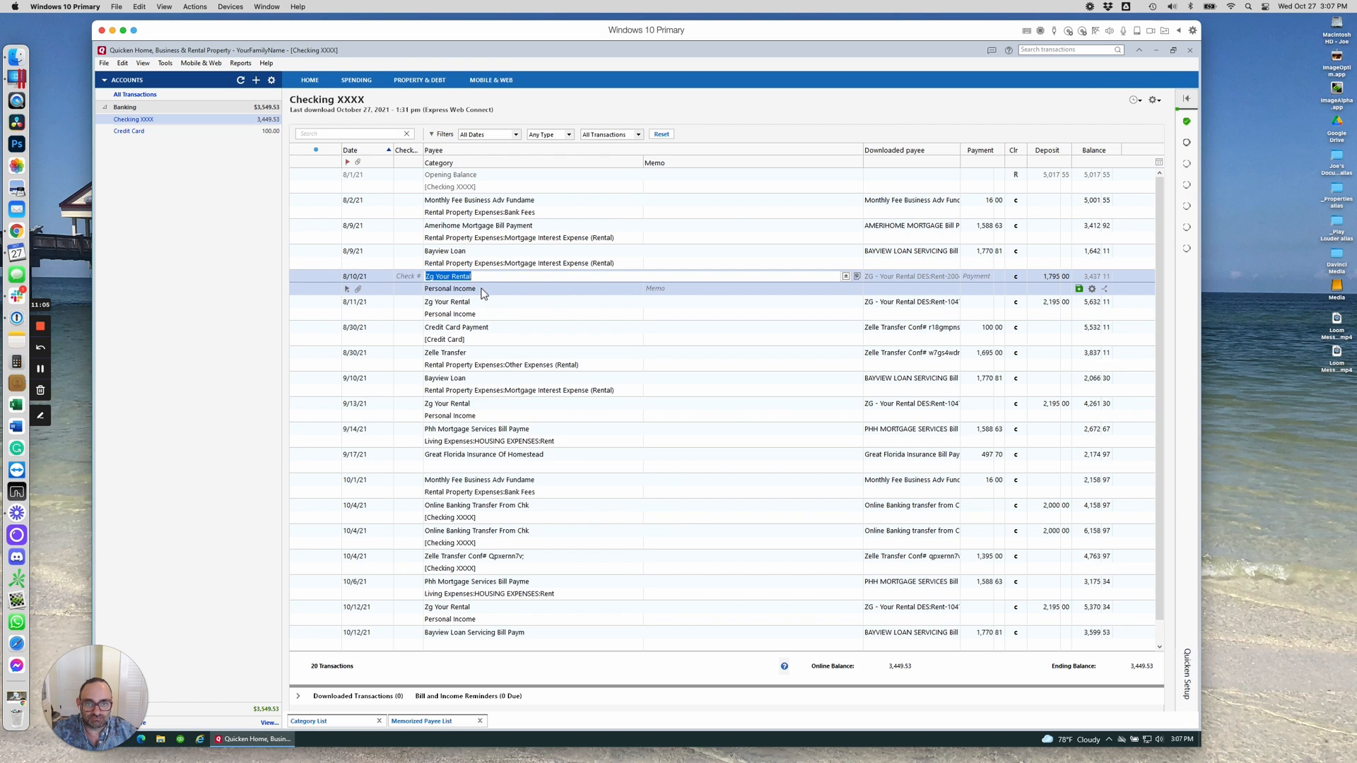
click(1053, 276)
click(1050, 302)
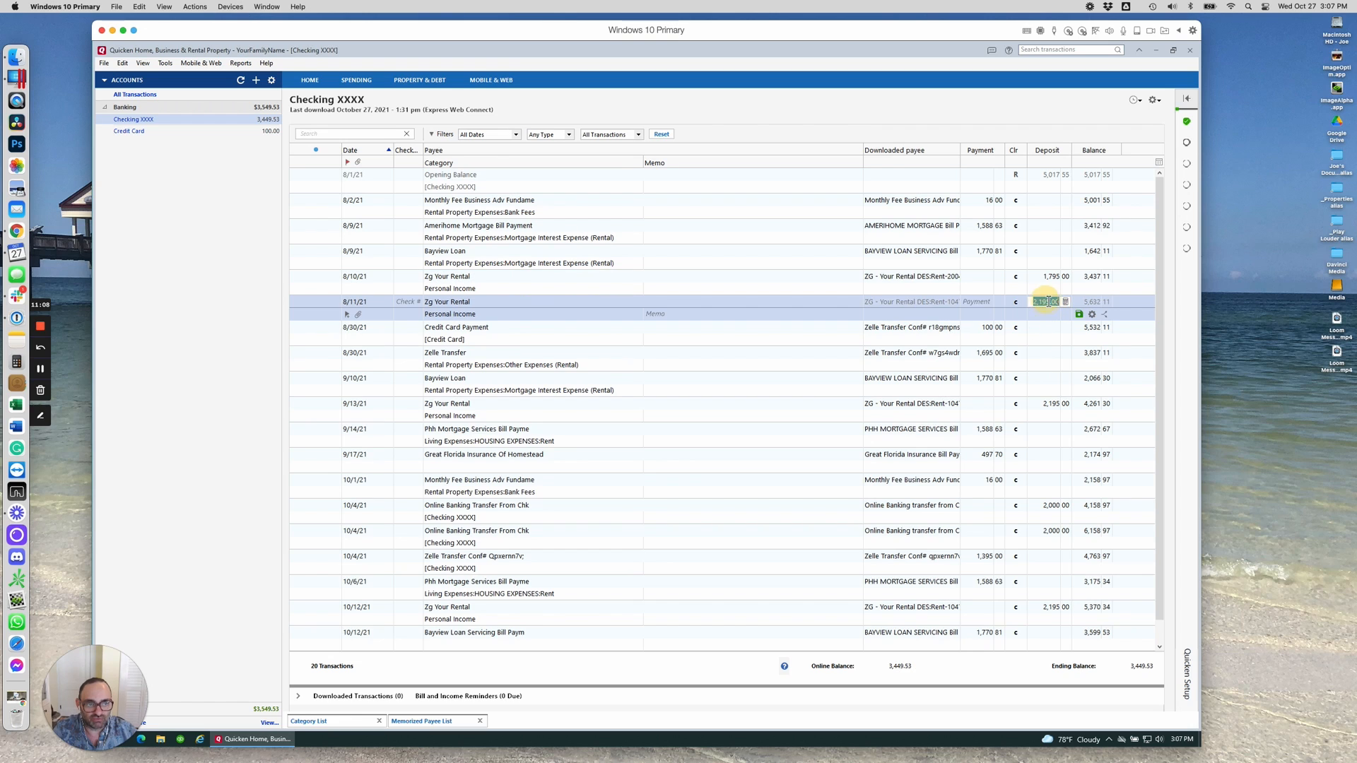
click(426, 722)
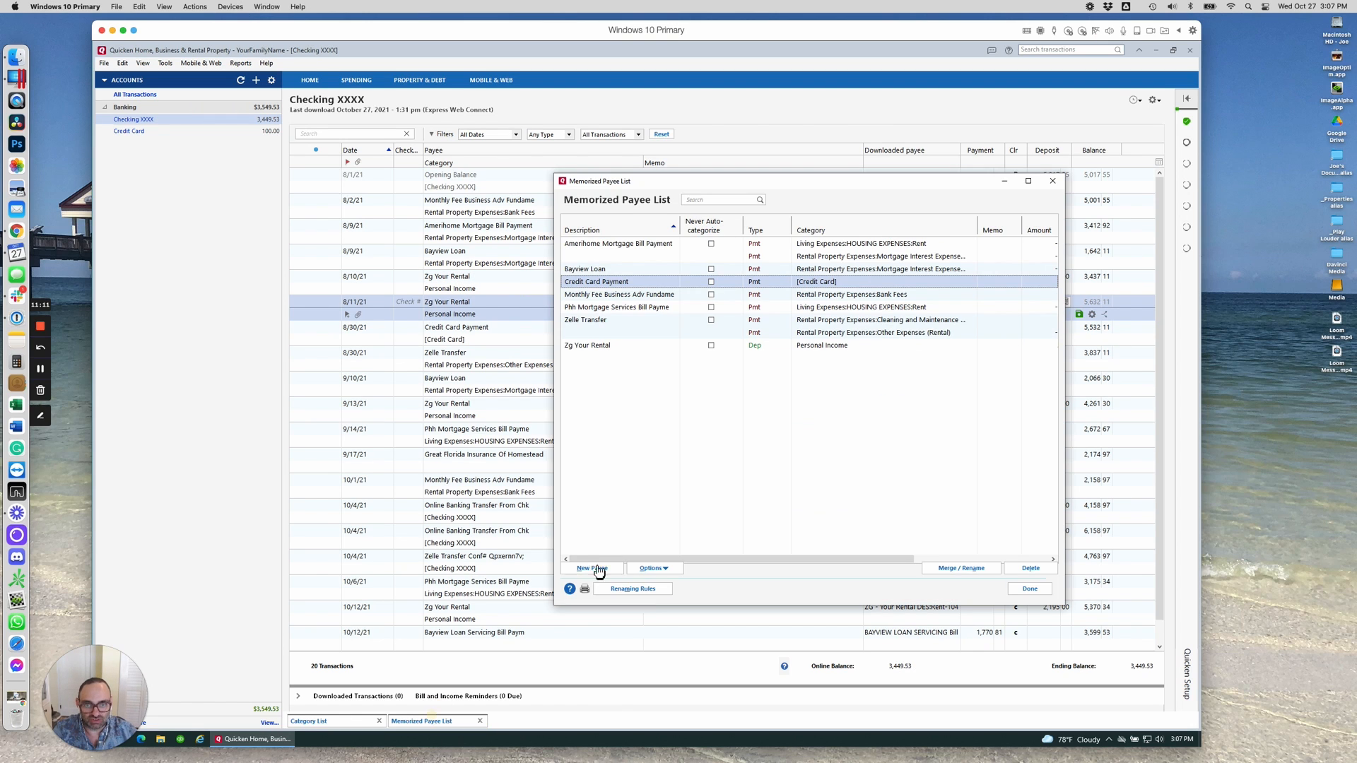
click(1004, 180)
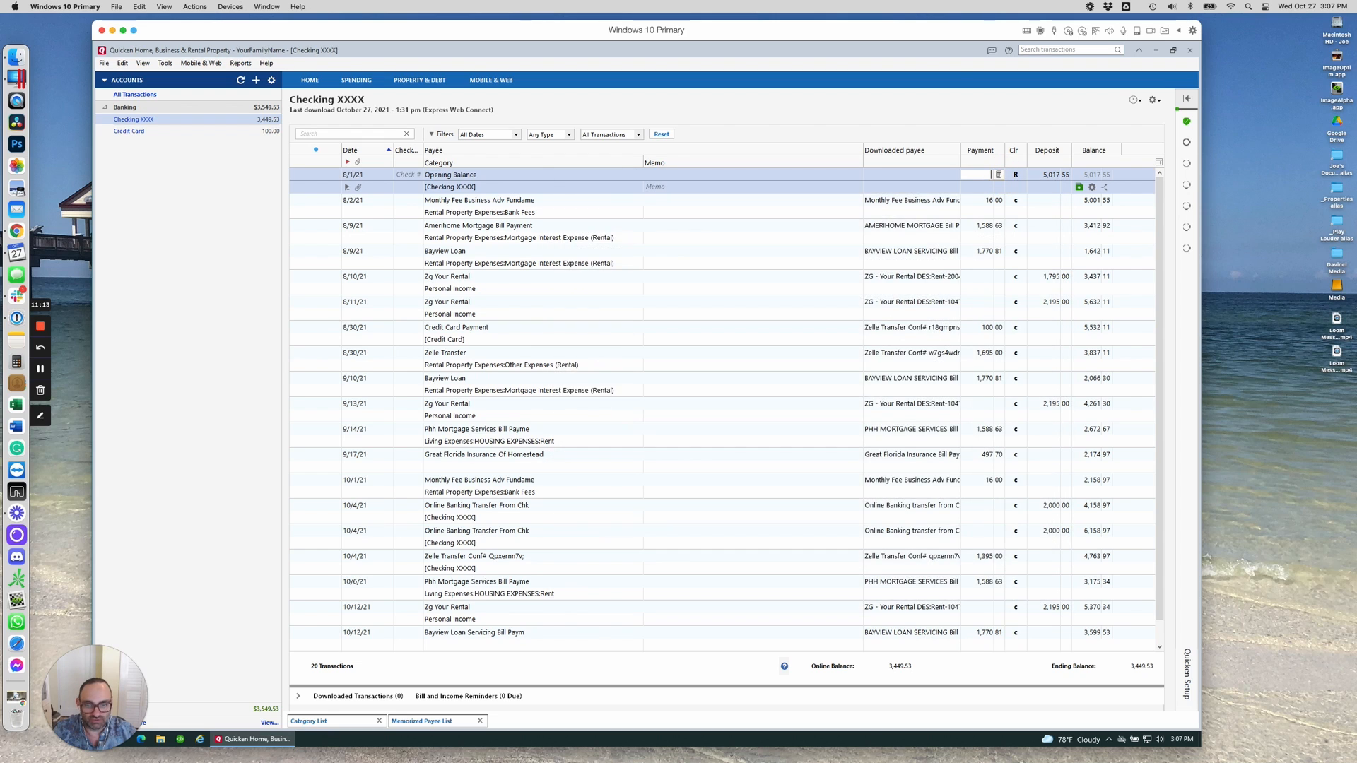
click(311, 721)
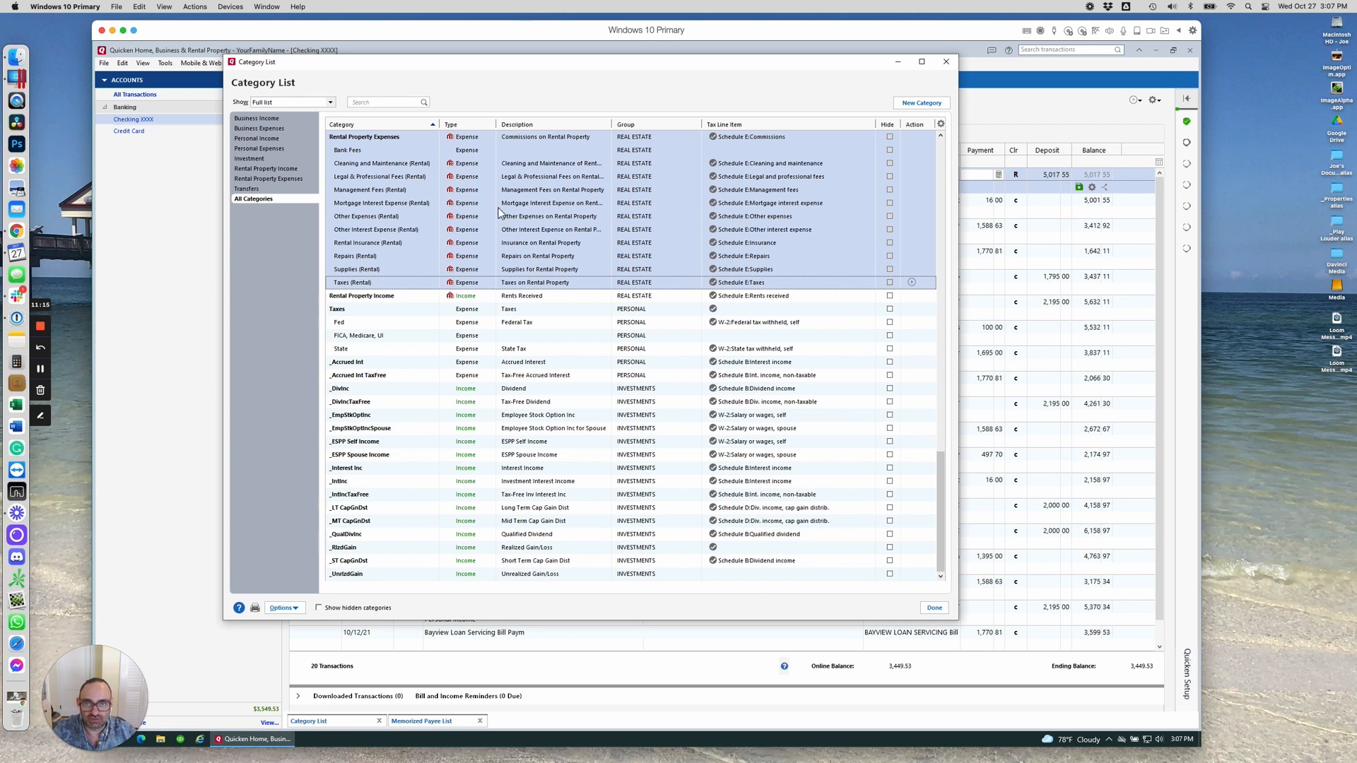
click(380, 297)
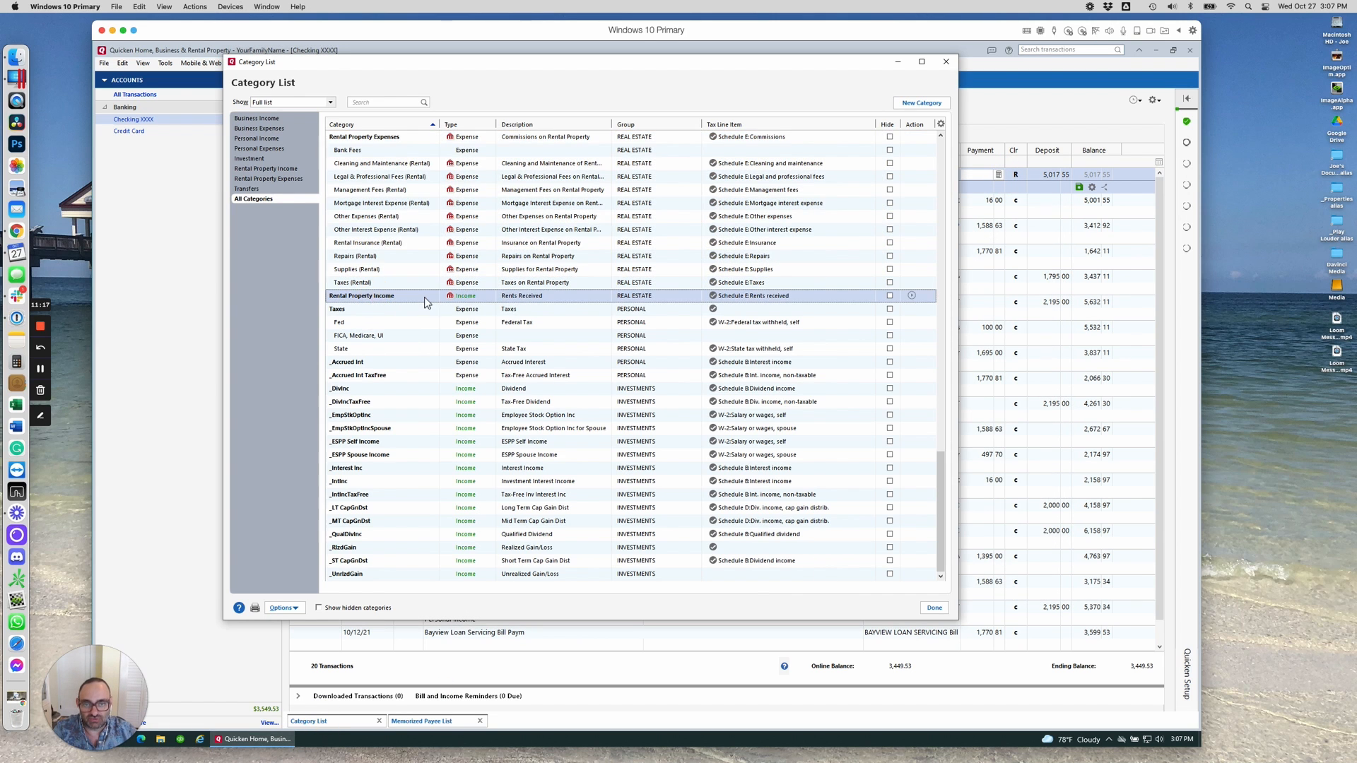
right_click(401, 299)
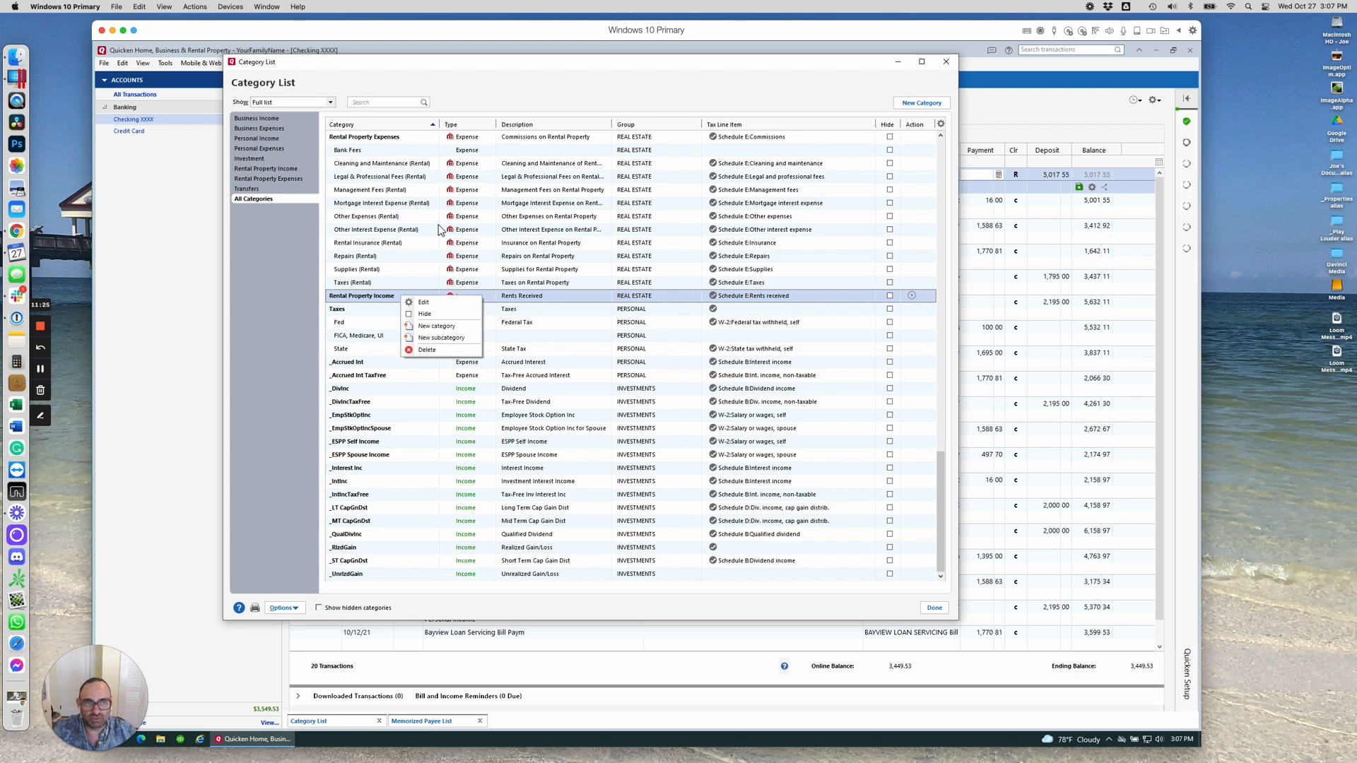
click(898, 62)
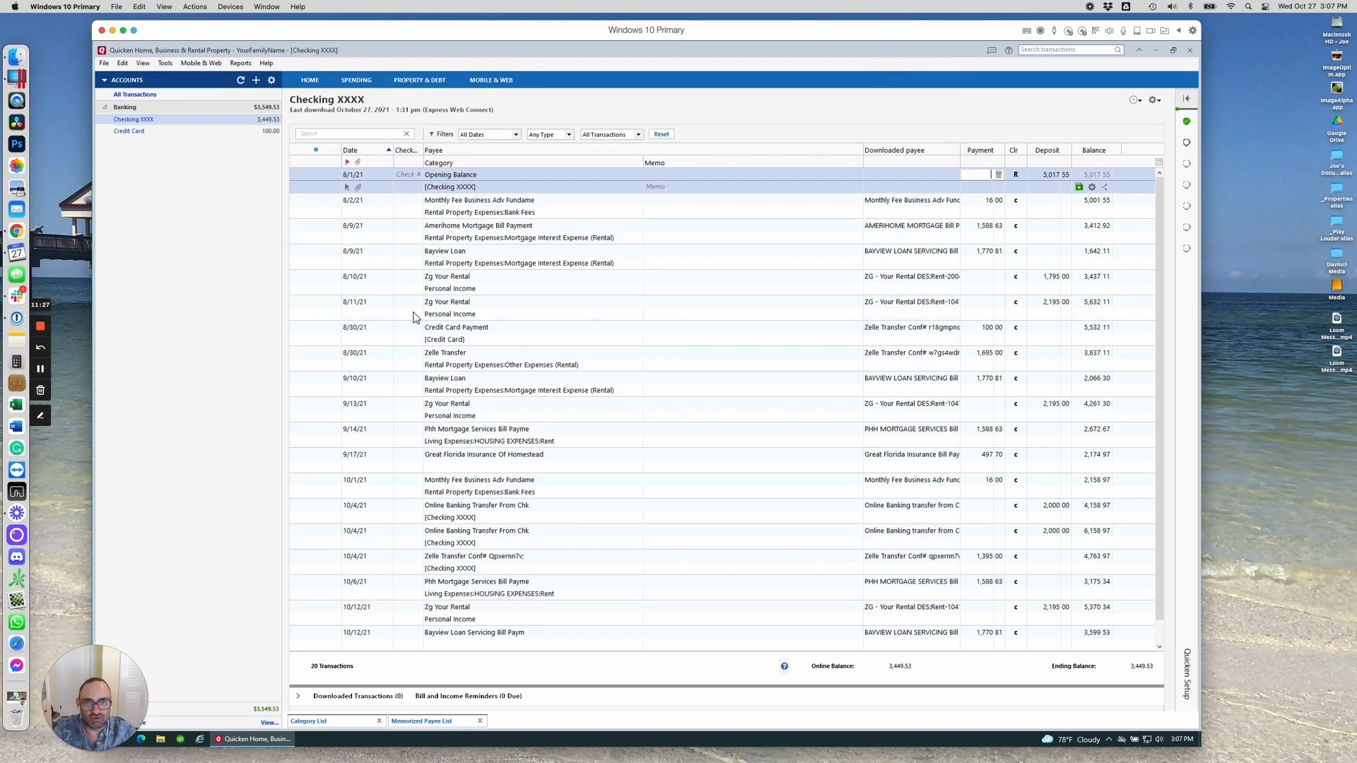
Set the category of the 8/10/21 Zg Your Rental deposit to Rental Property Income and apply the change to the payee's other matching transactions.
click(499, 288)
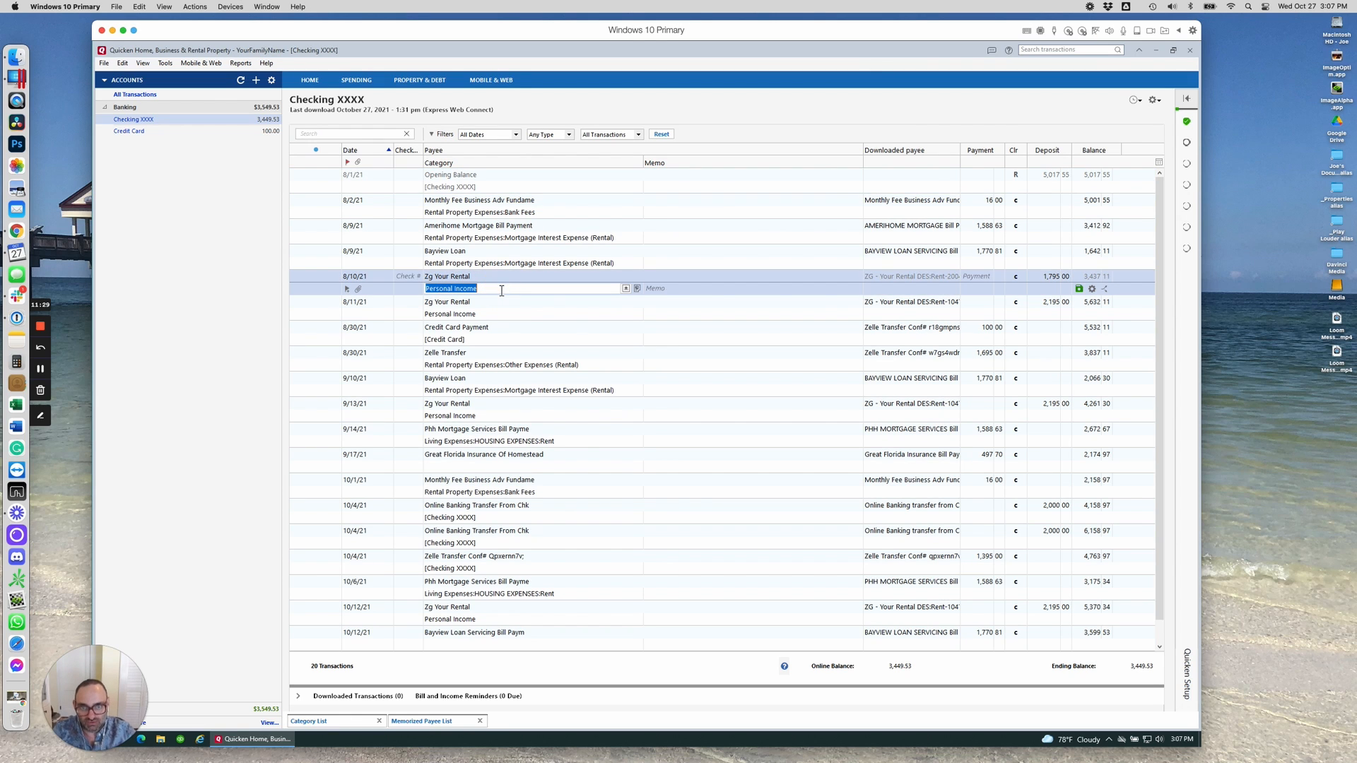
text(Rental Property Expenses)
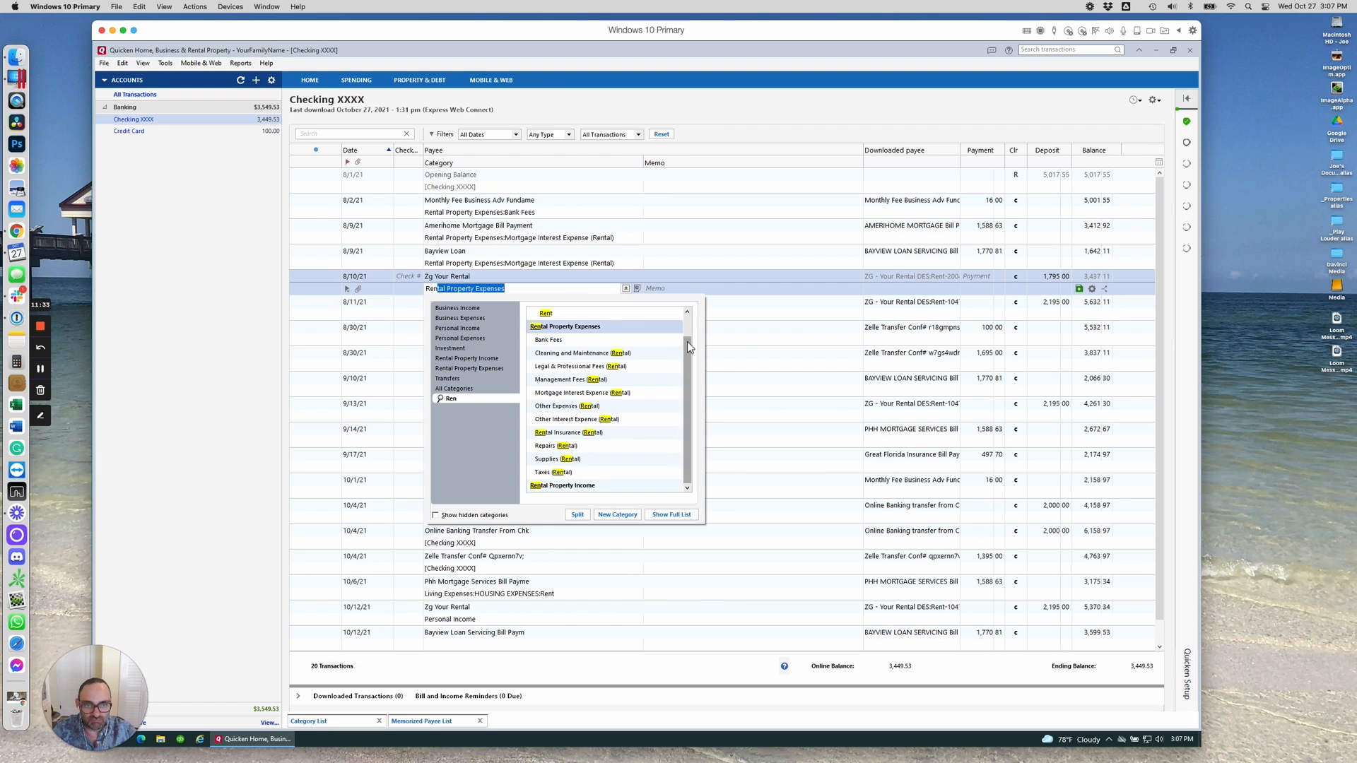
drag(687, 342, 688, 379)
click(585, 486)
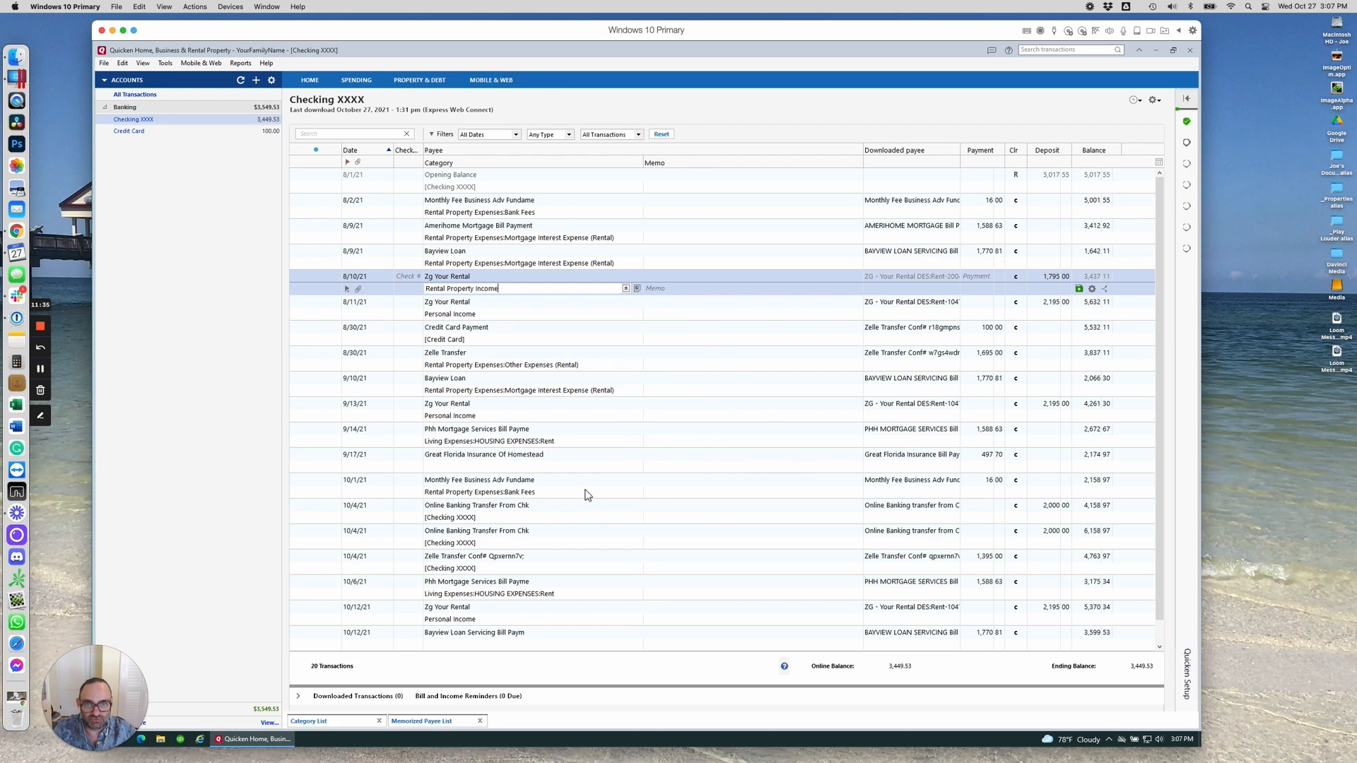
key(Return)
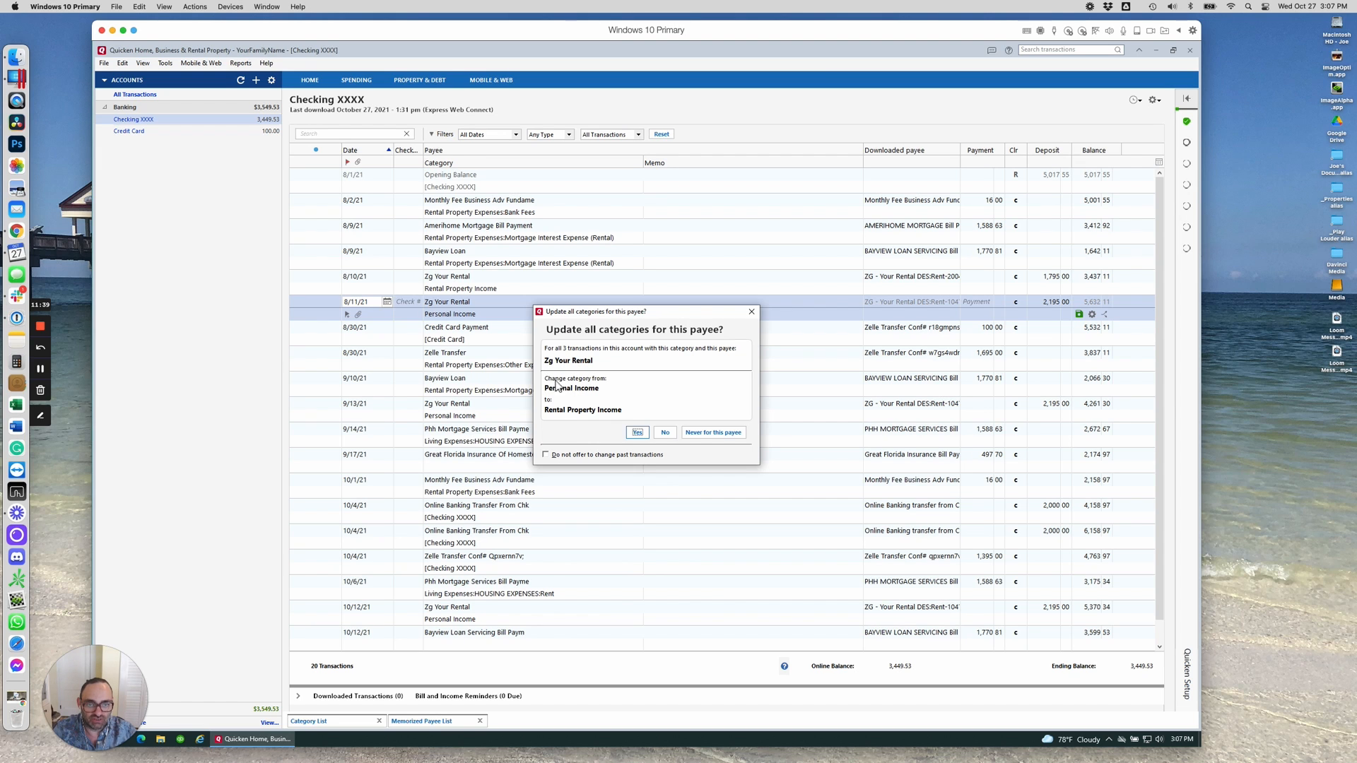
click(638, 433)
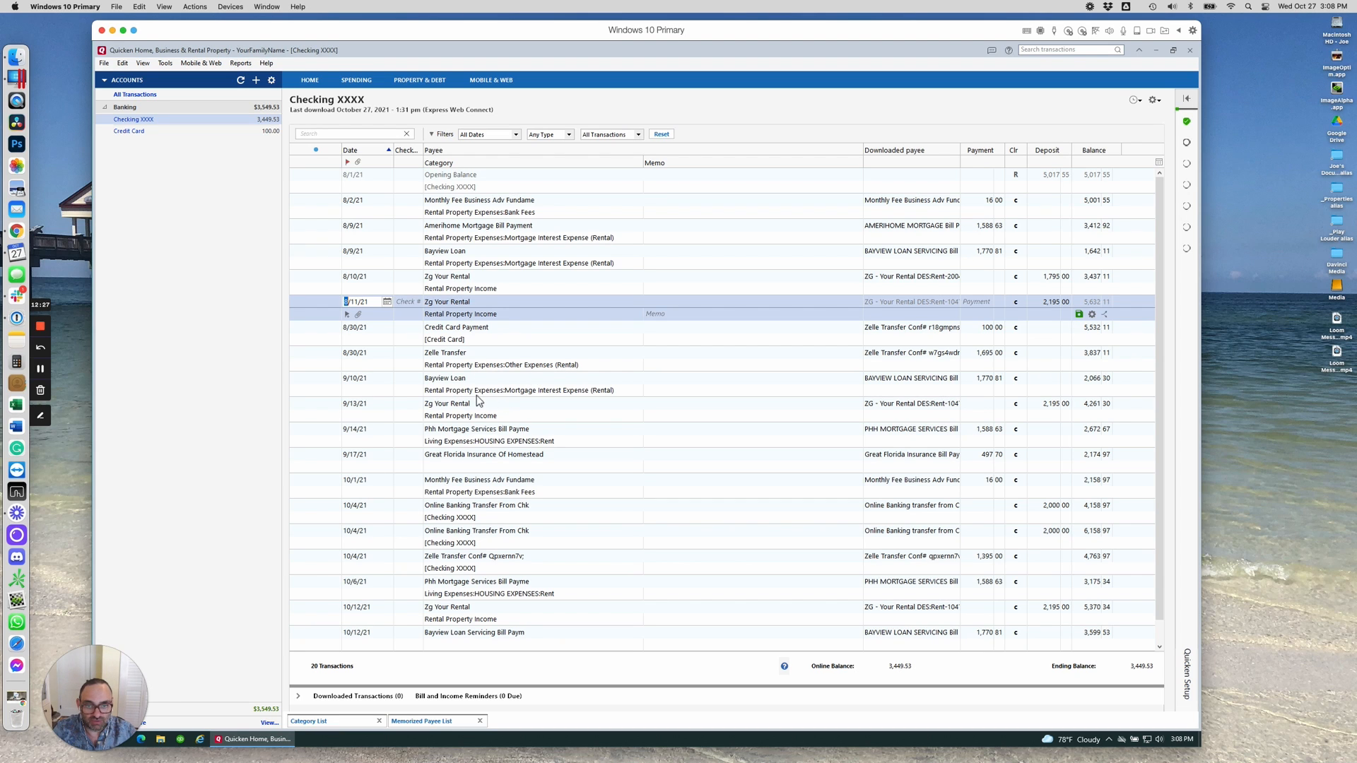
Recategorize the 9/14/21 Phh Mortgage Services payment as Rental Property Expenses:Mortgage Interest Expense (Rental) and update the payee's other matching transaction too.
click(604, 391)
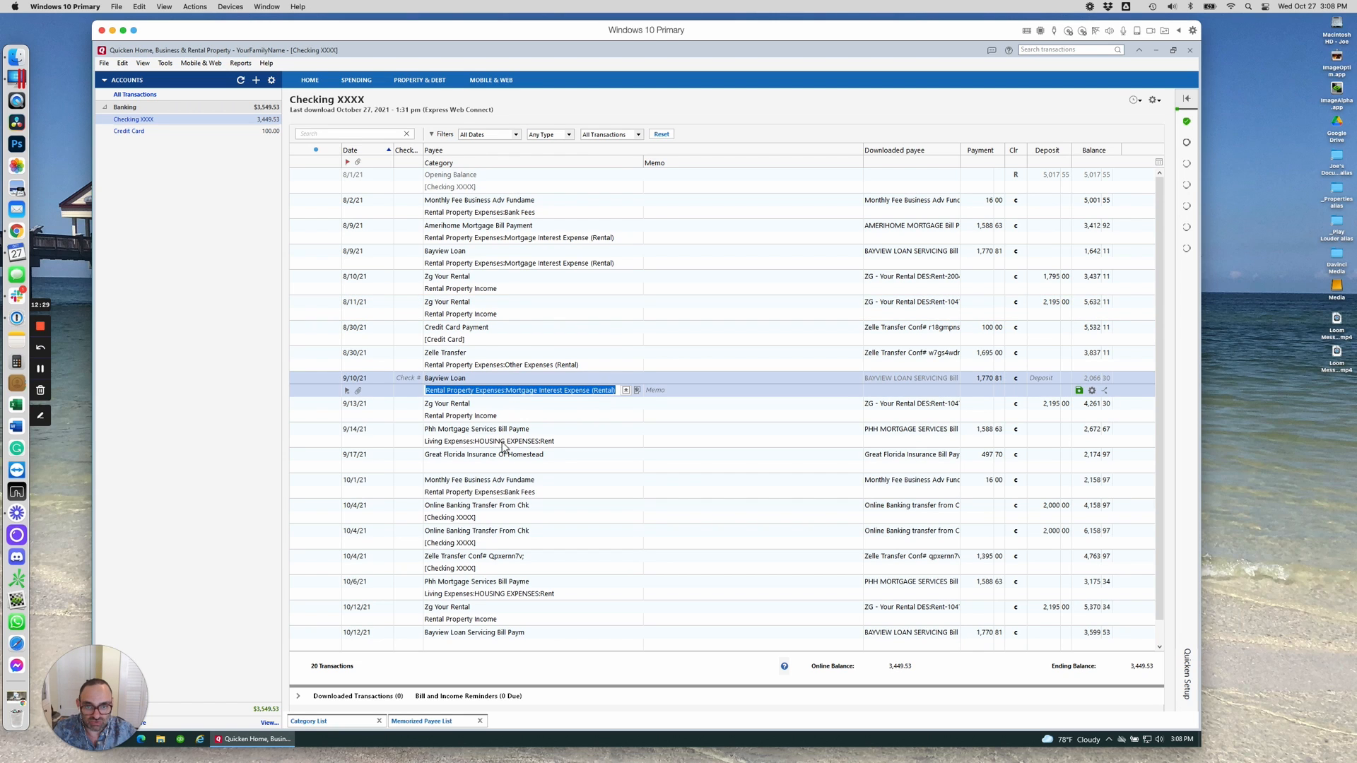
click(568, 442)
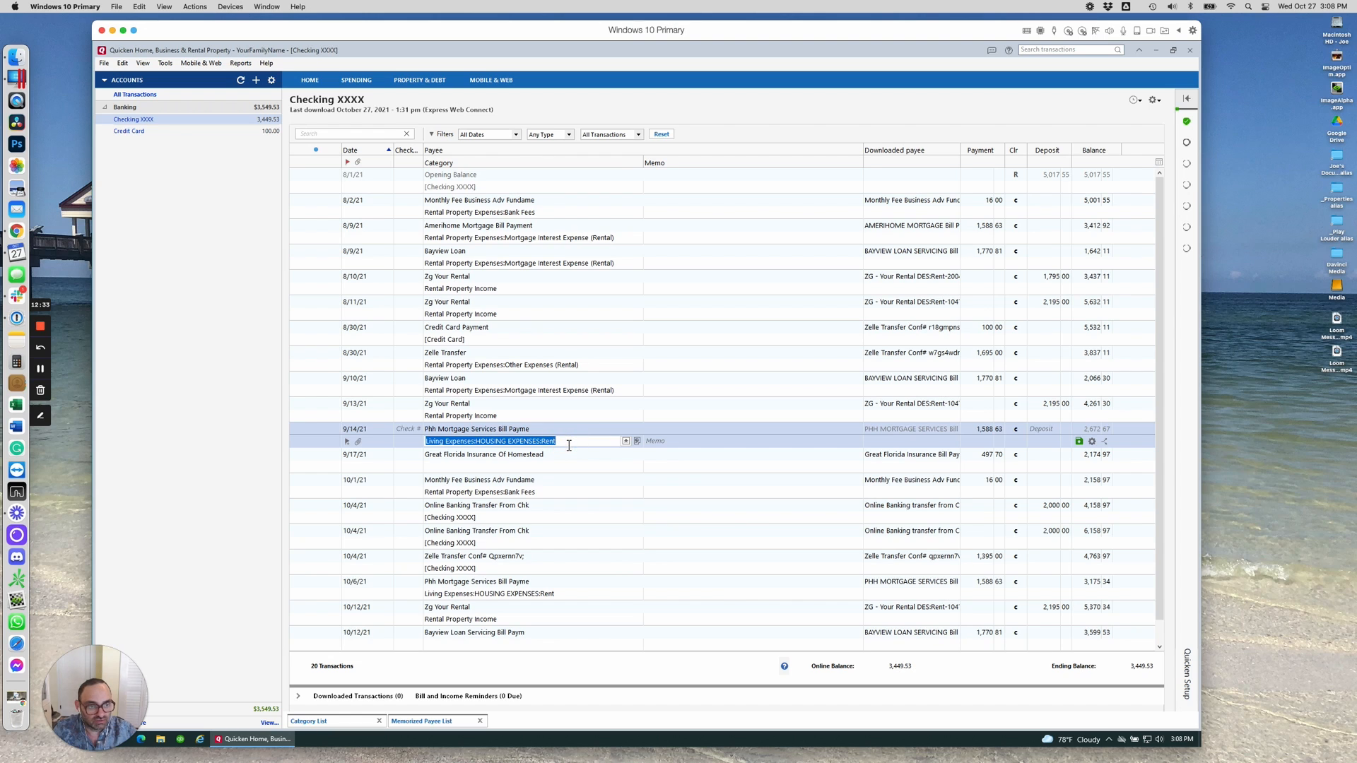
text(Mortgage)
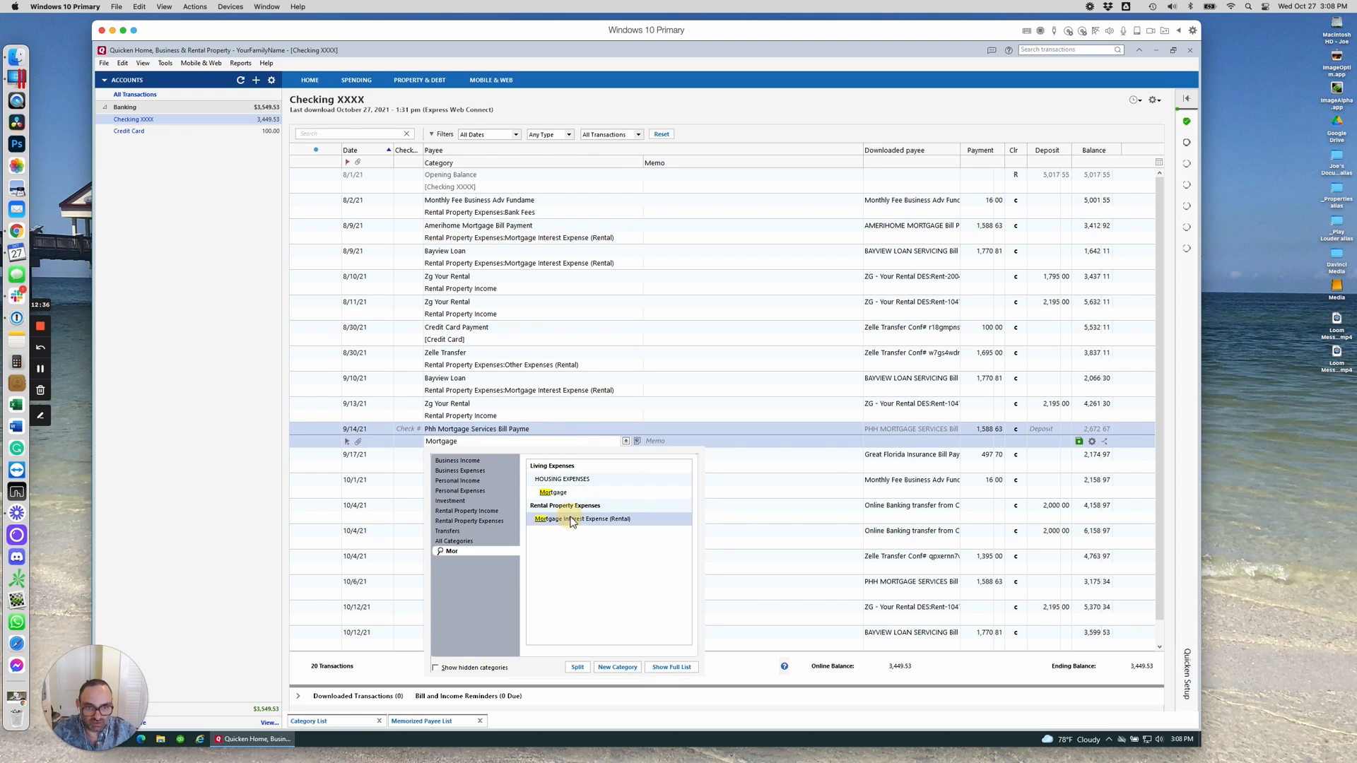
click(572, 519)
key(Return)
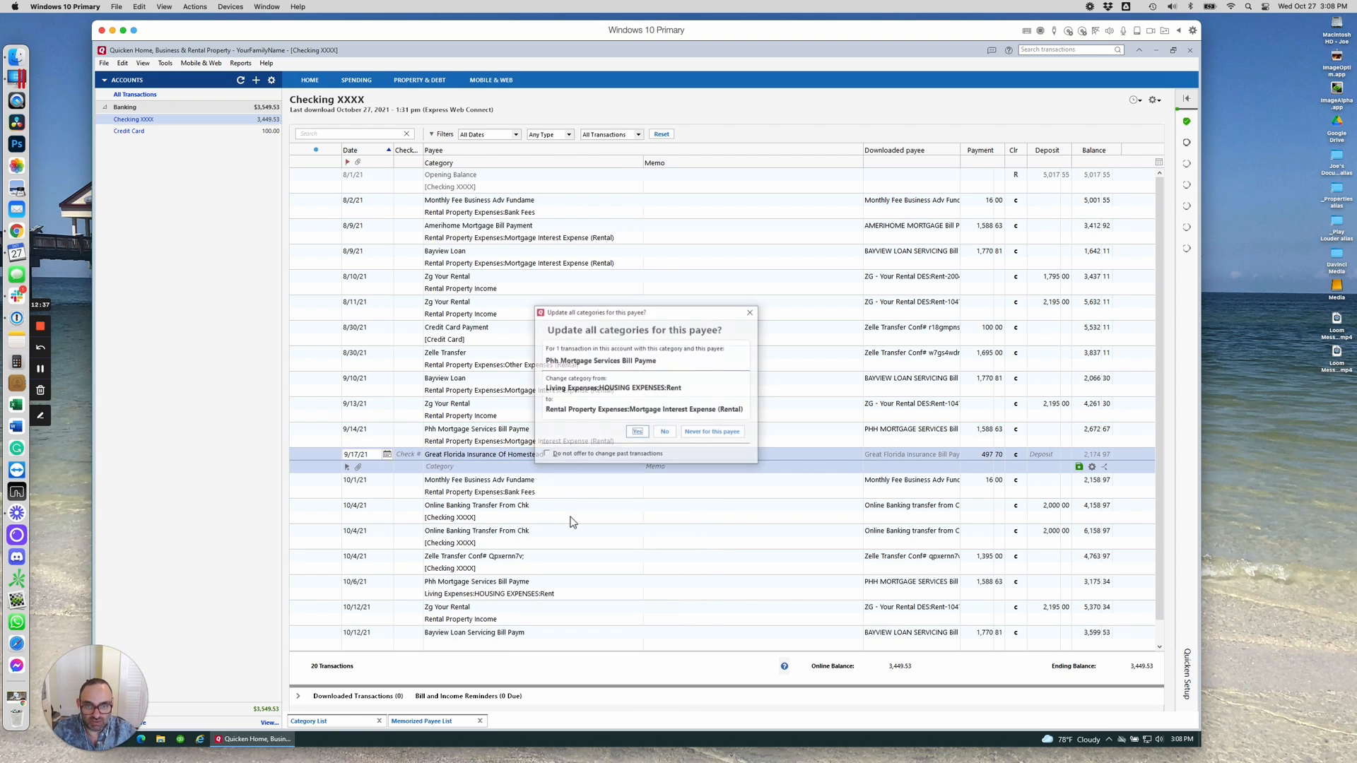
click(636, 432)
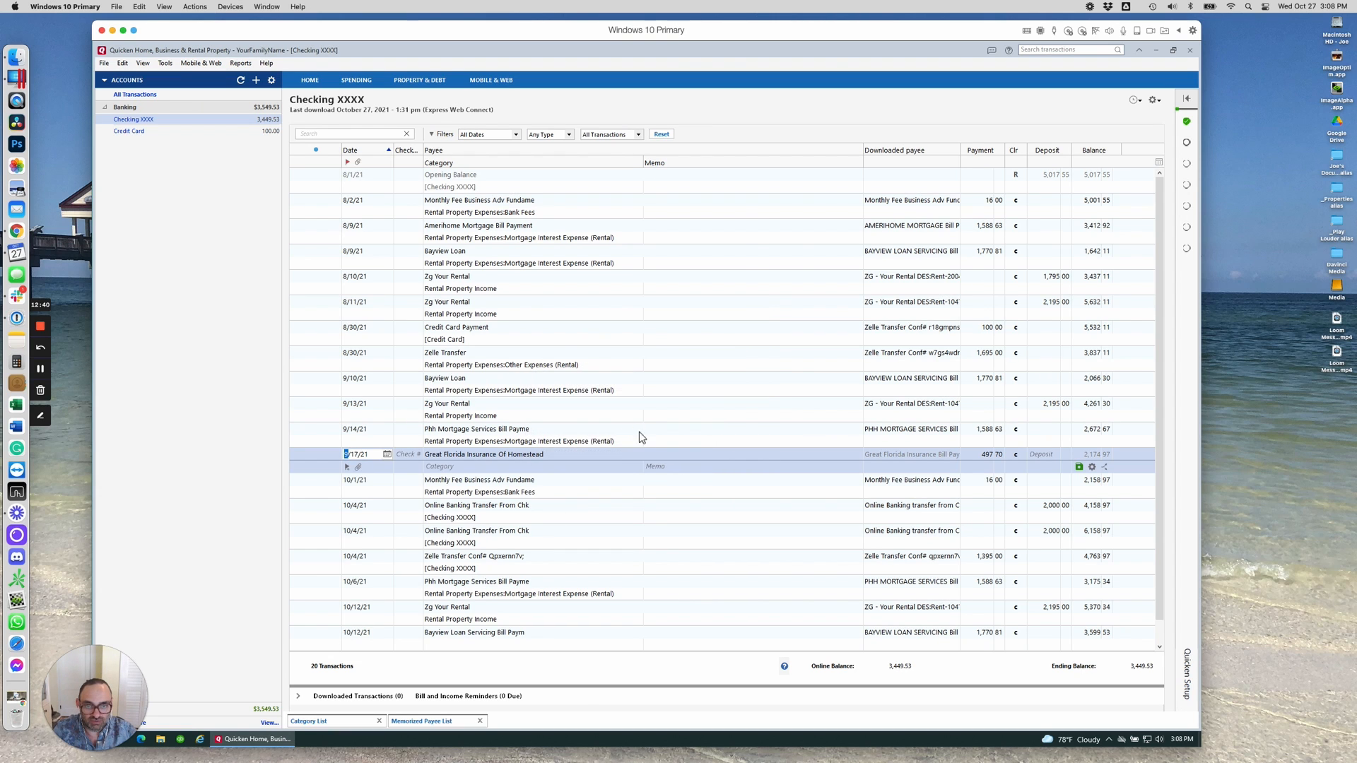
Assign Rental Property Expenses:Other Expenses (Rental) to the 9/17/21 Great Florida Insurance Of Homestead payment and save it.
click(472, 468)
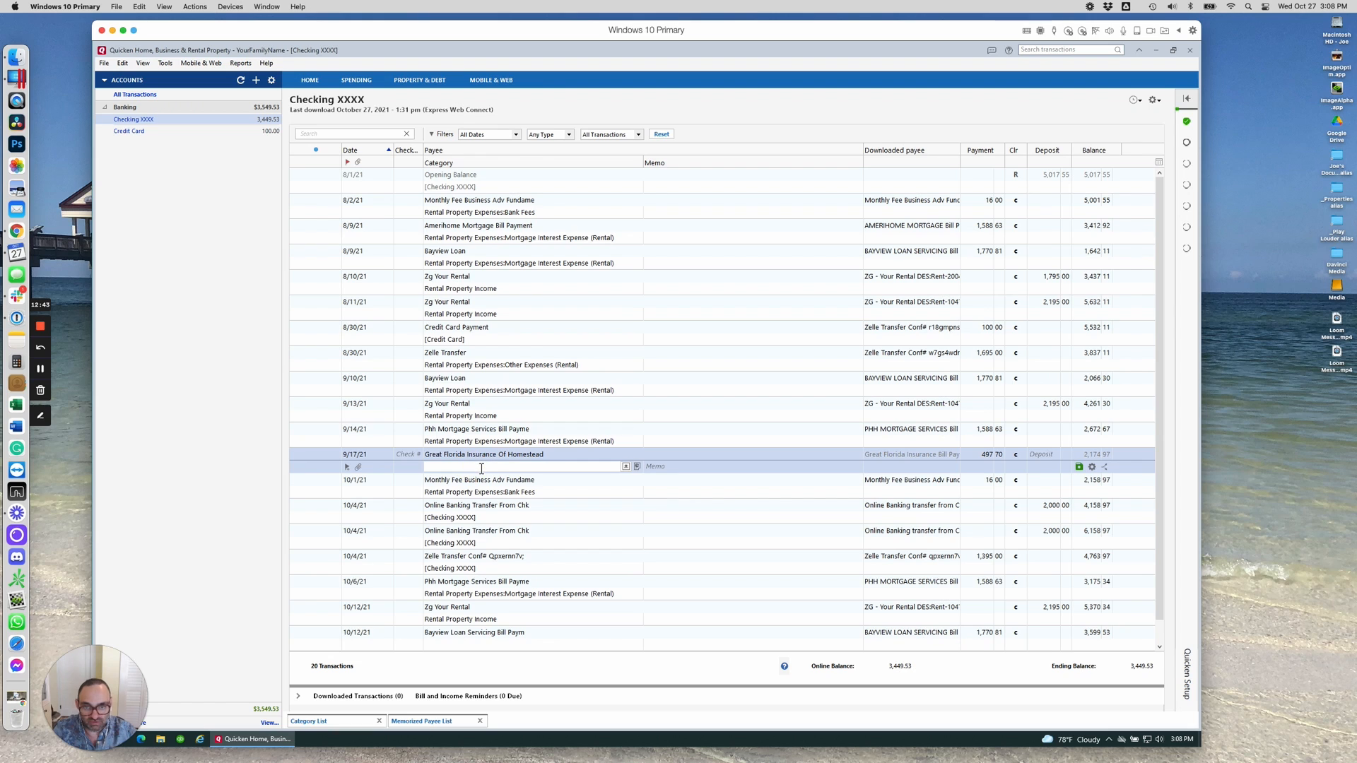
text(Rental Property Expenses)
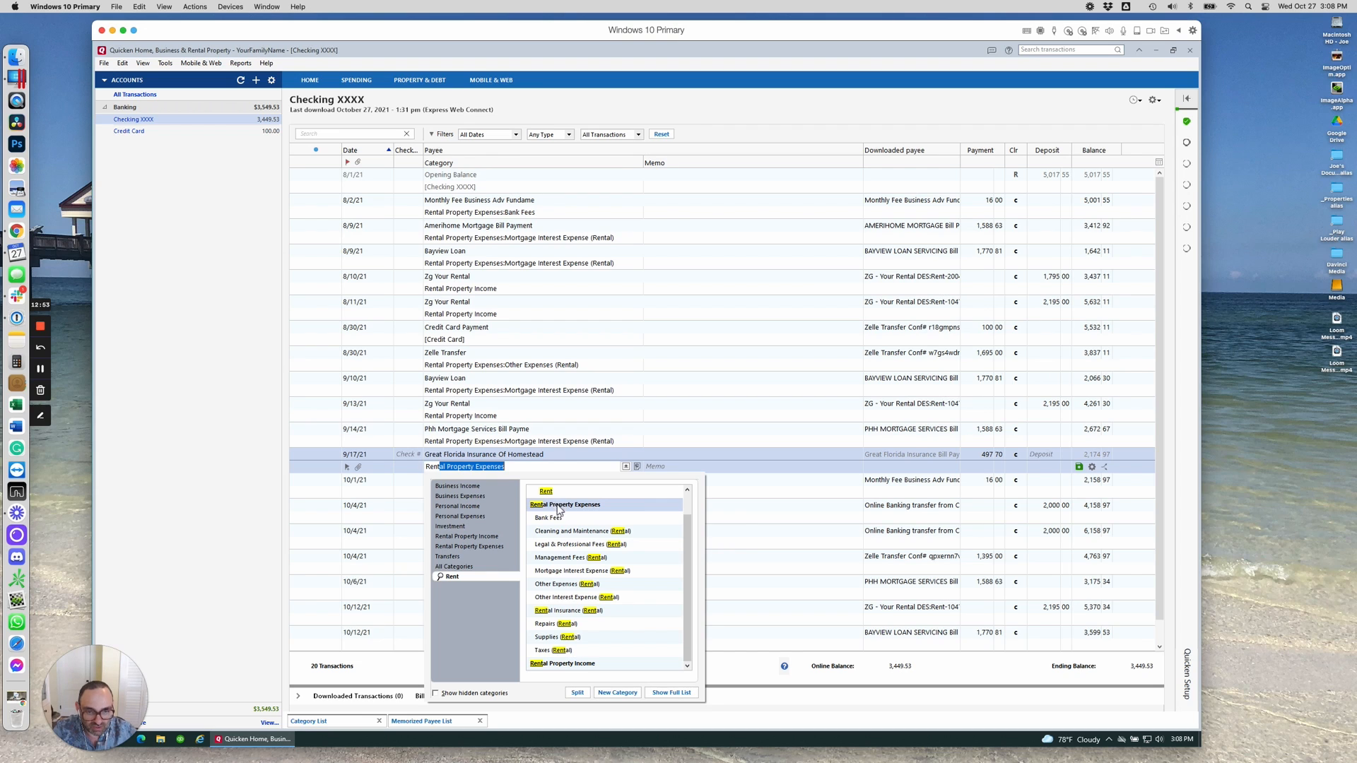
click(560, 587)
key(Return)
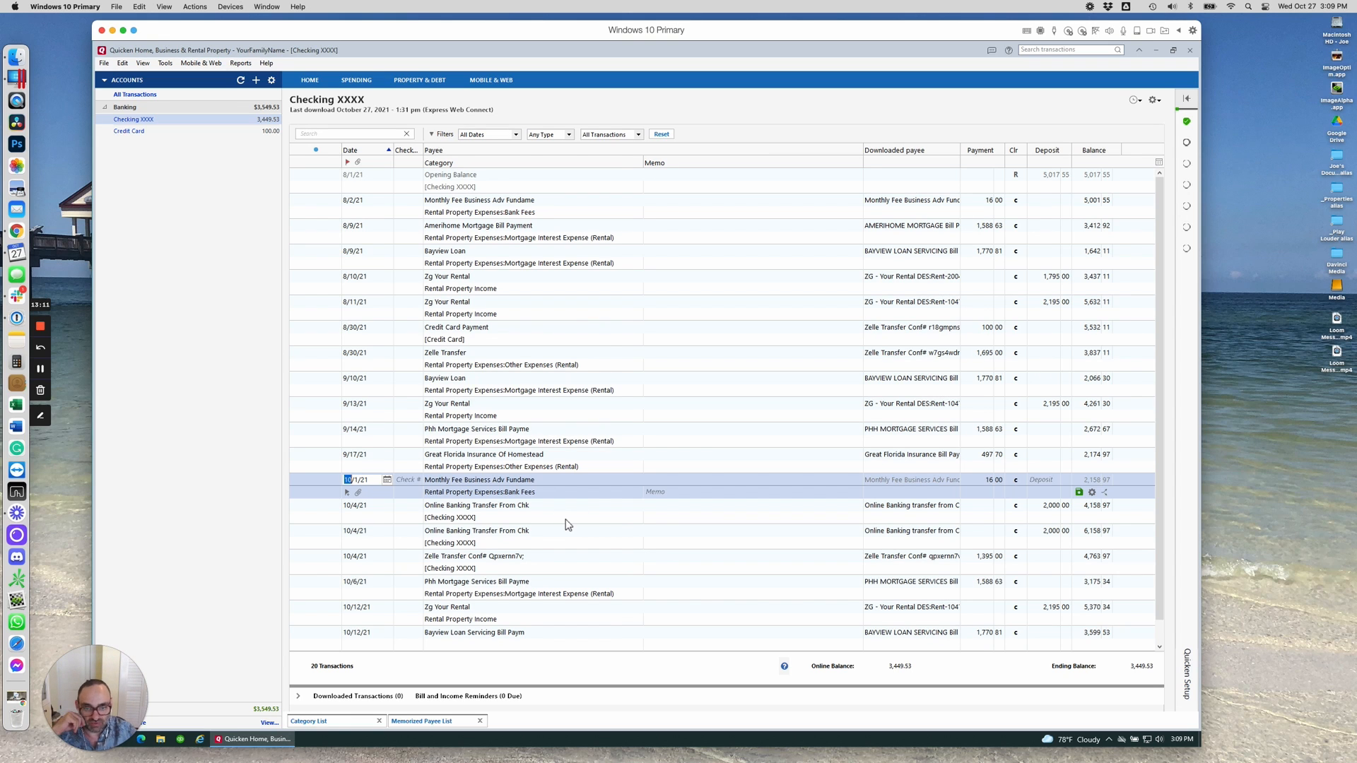
Start a new offline checking account named Other Account, keeping it for personal transactions.
scroll(568, 522, down, 1)
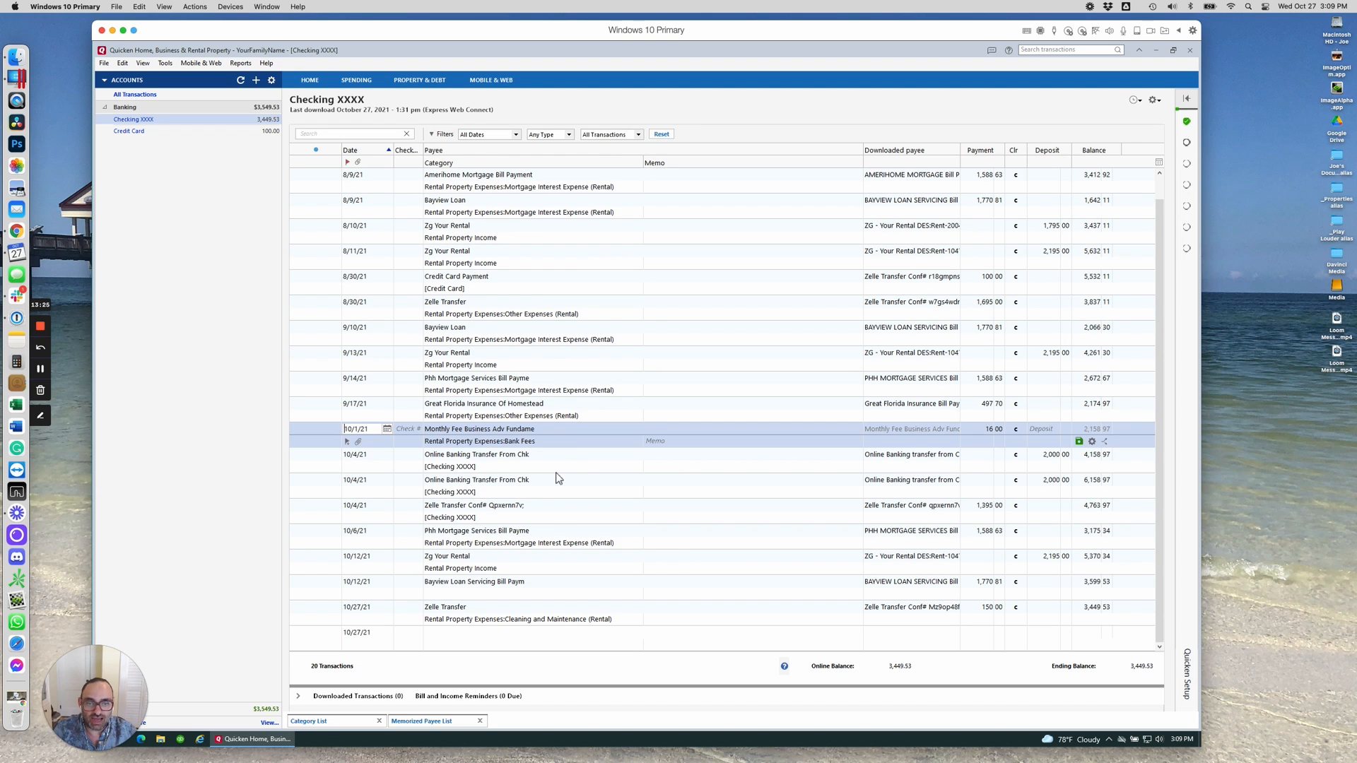
click(256, 80)
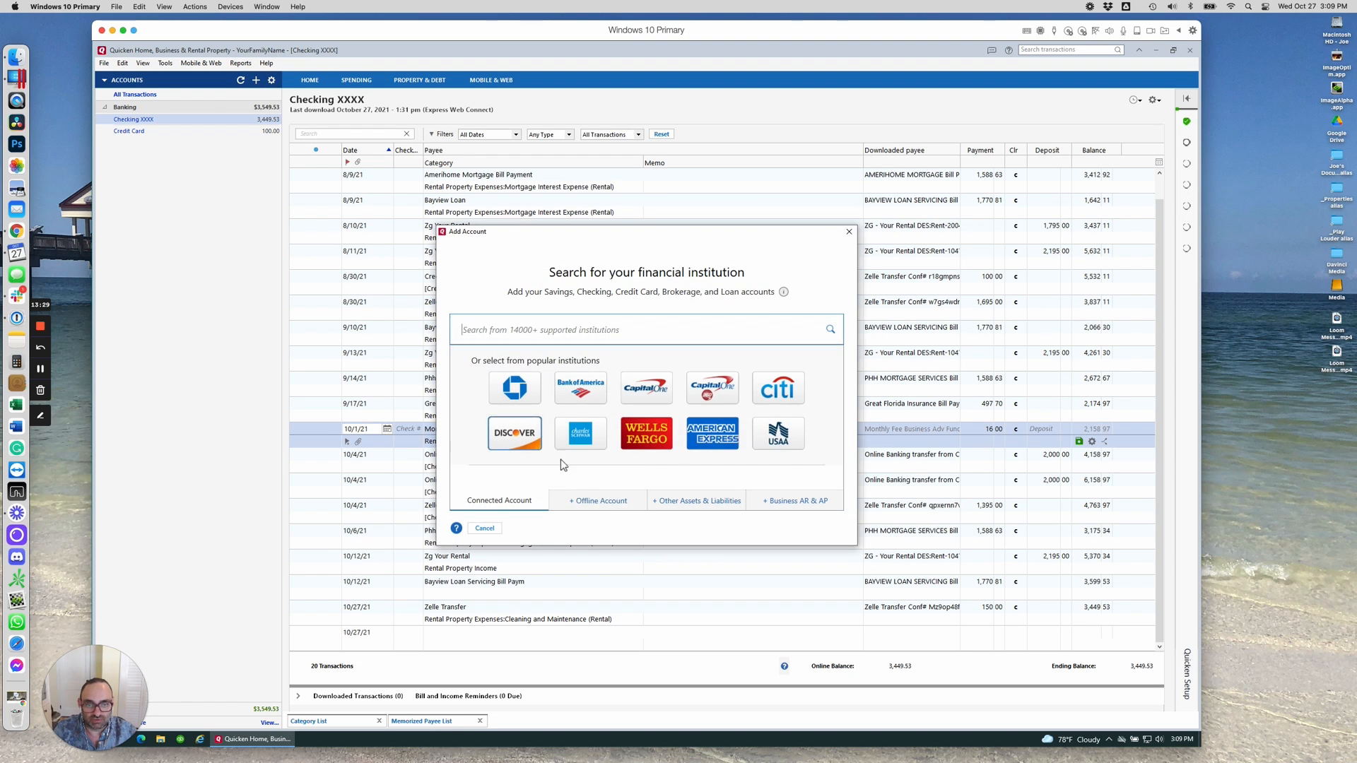
click(600, 501)
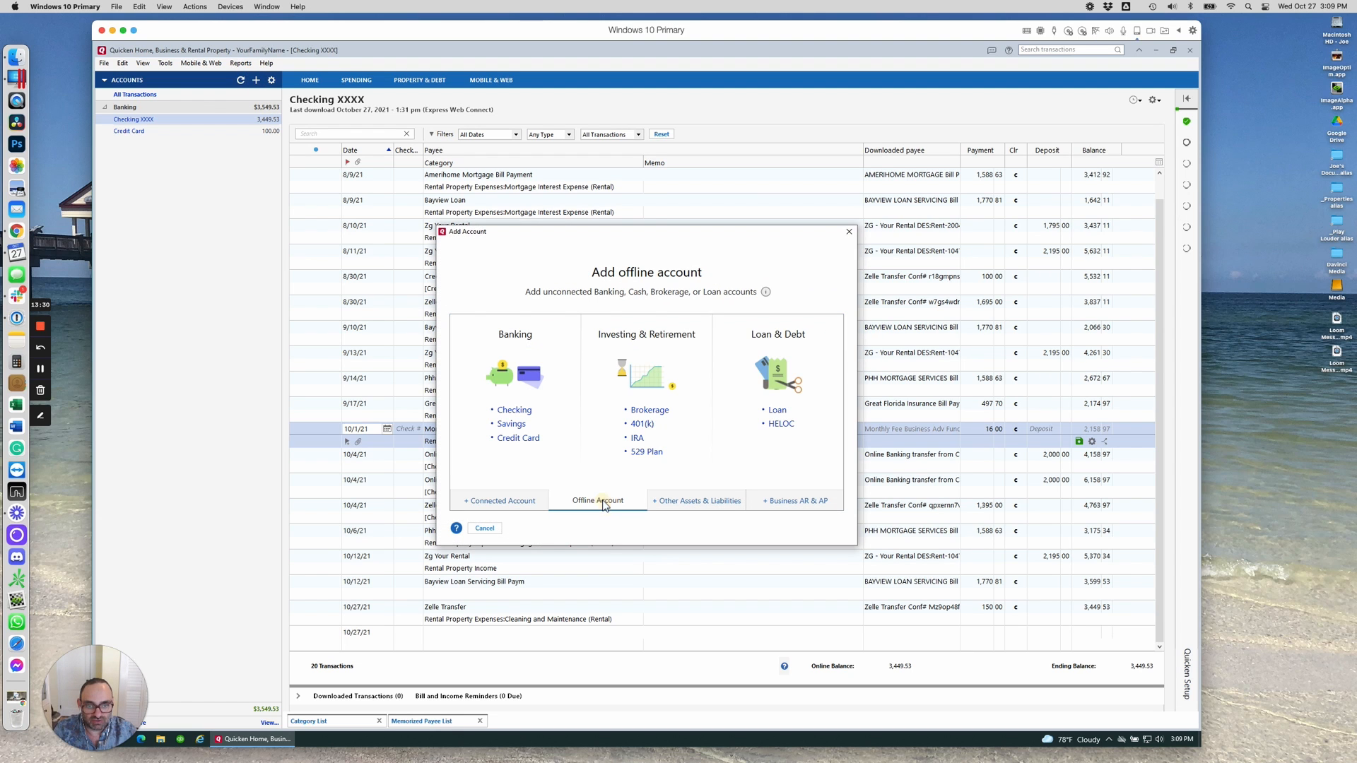
click(513, 411)
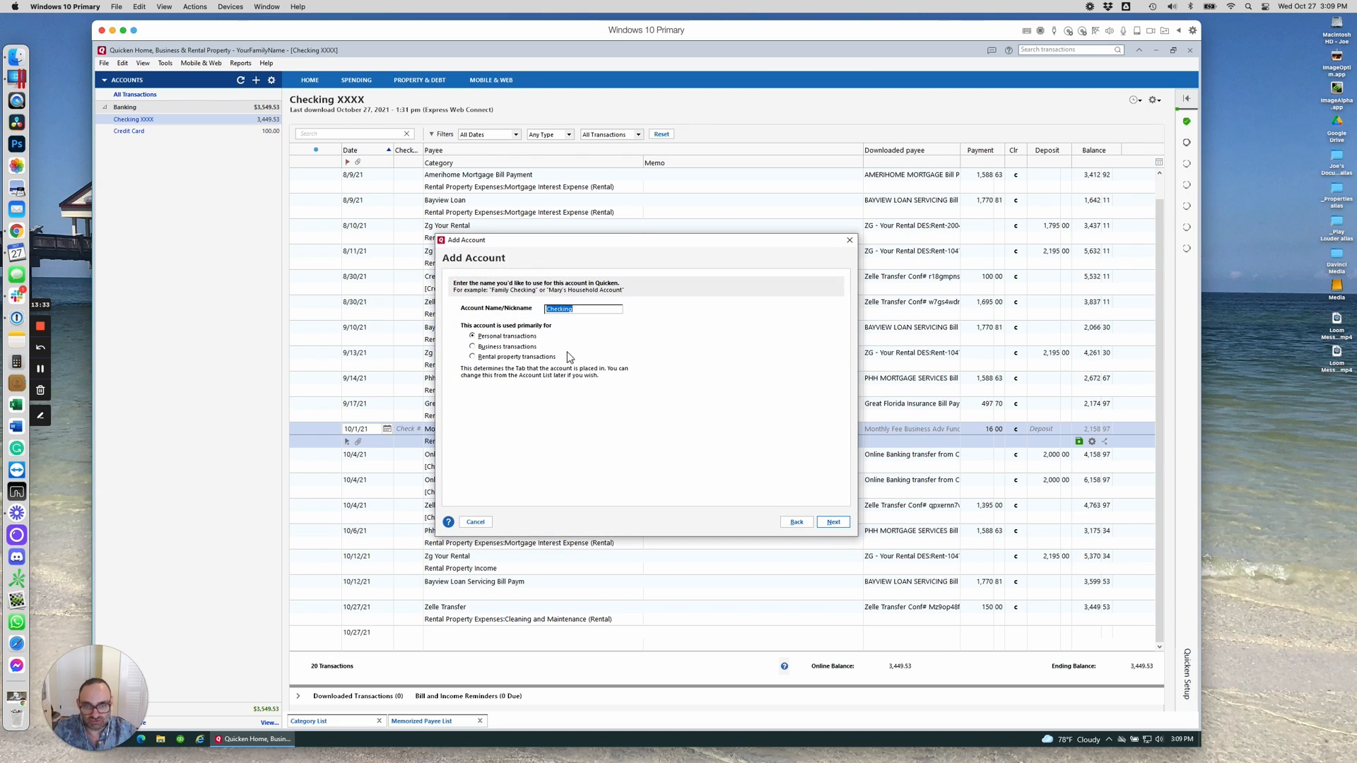
text(Other Account)
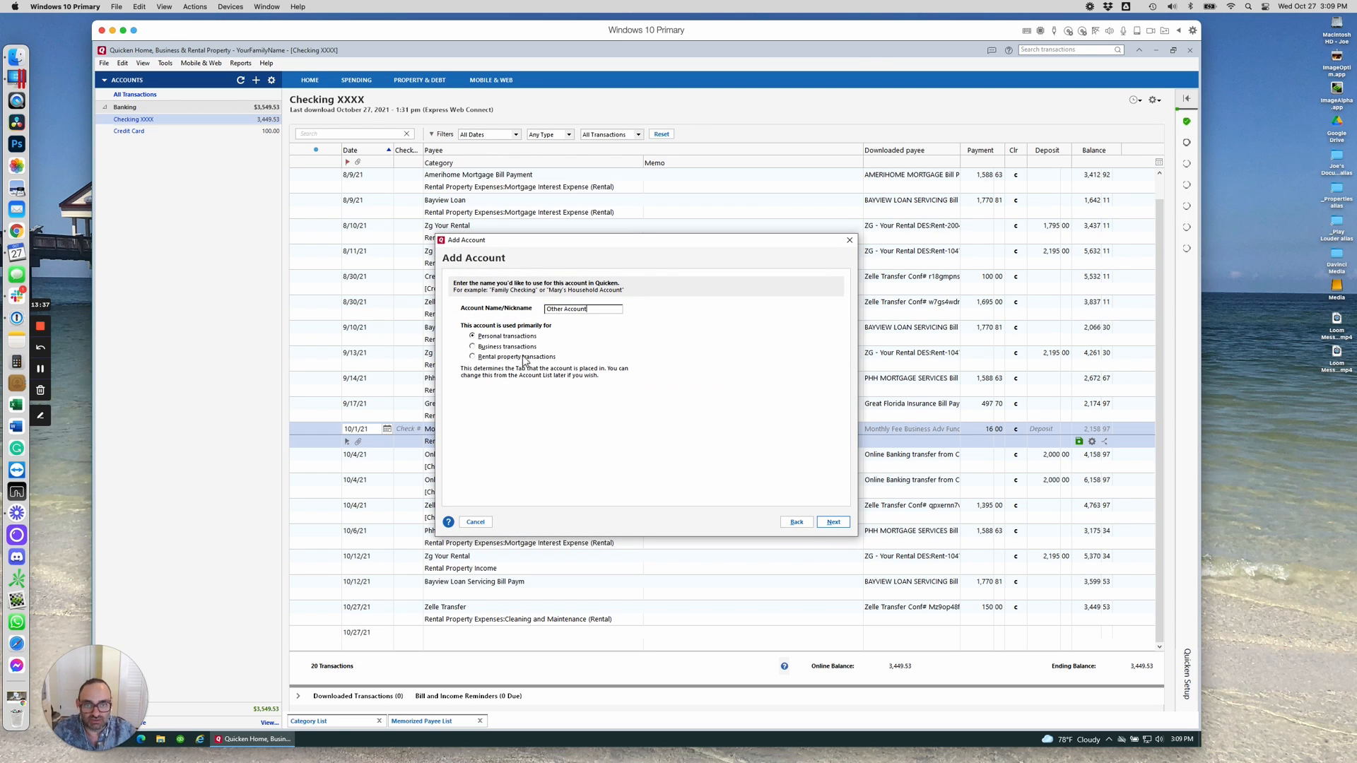
click(834, 523)
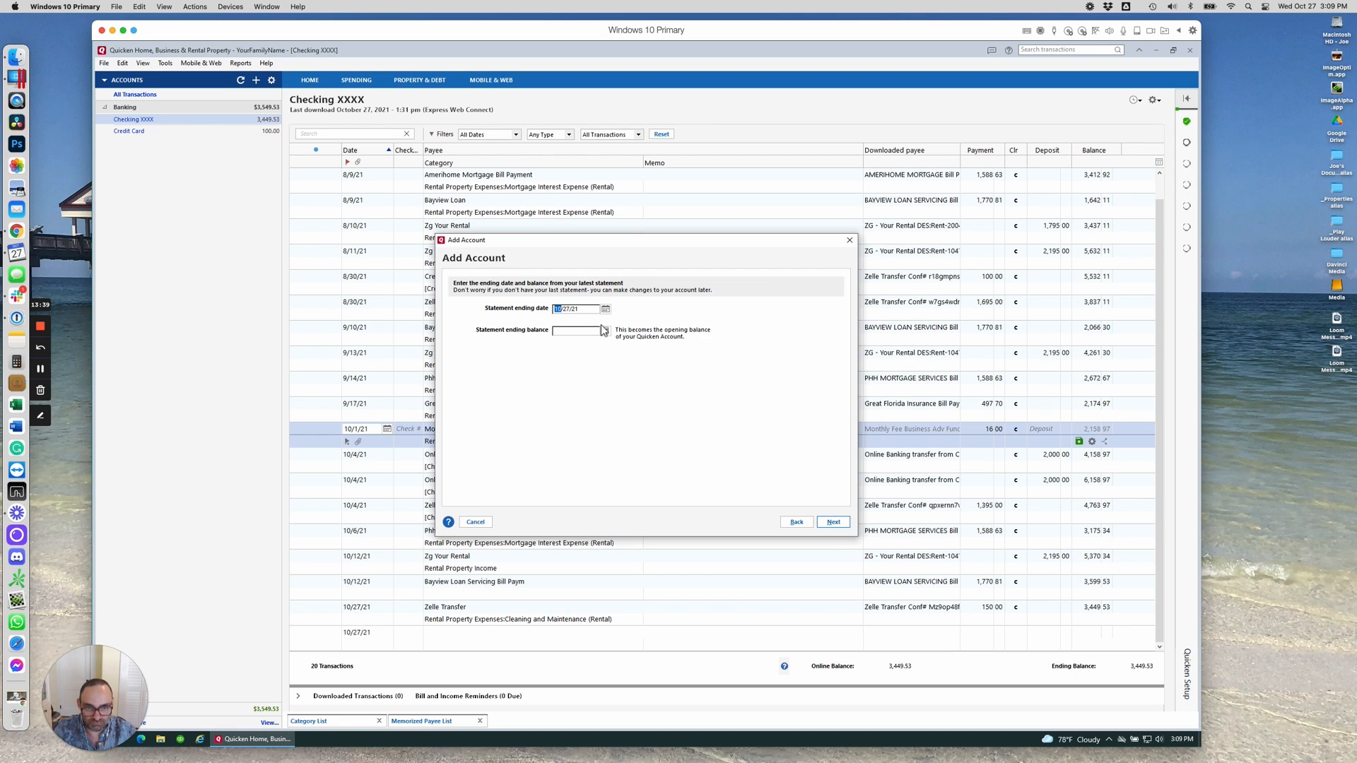
Set the new account's statement ending date to 1/1/21 with a 0.00 ending balance and finish adding it.
text(1)
text(0)
key(Tab)
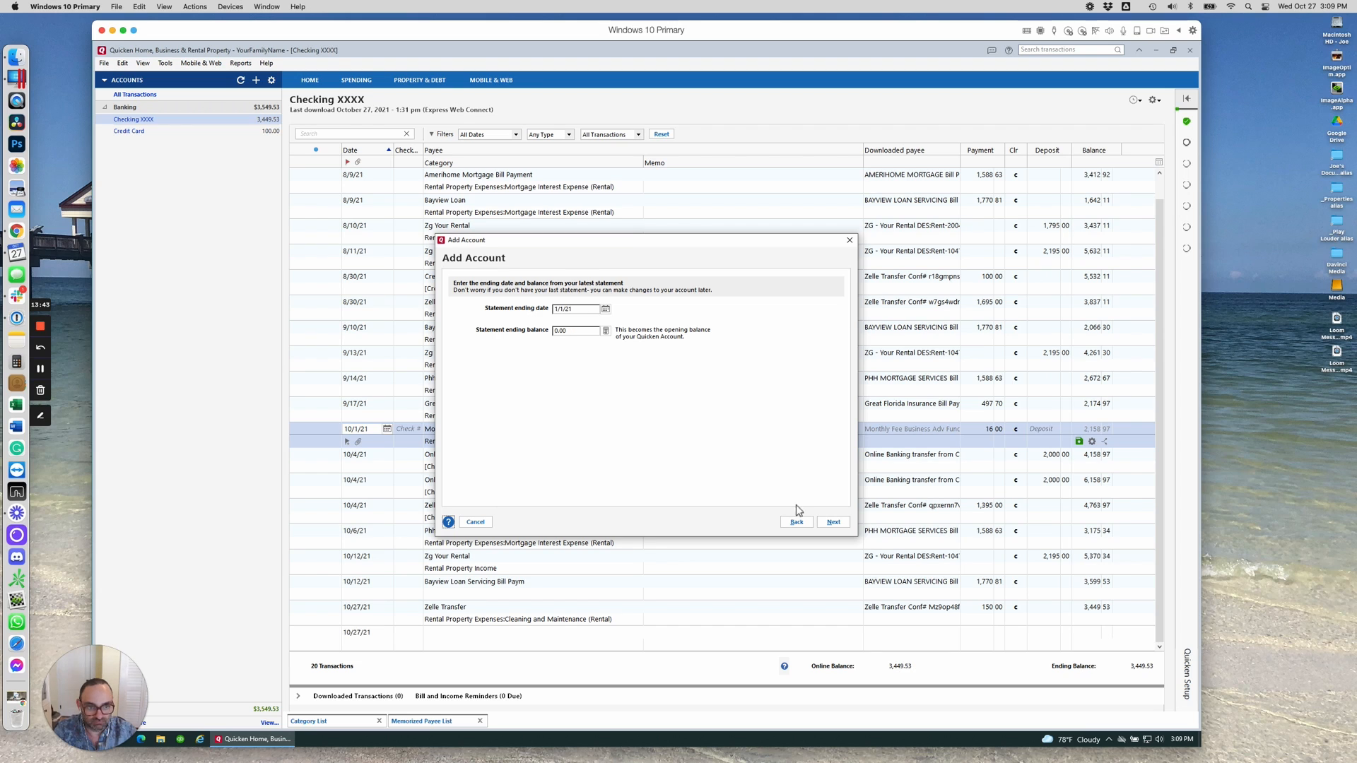
click(836, 522)
click(822, 522)
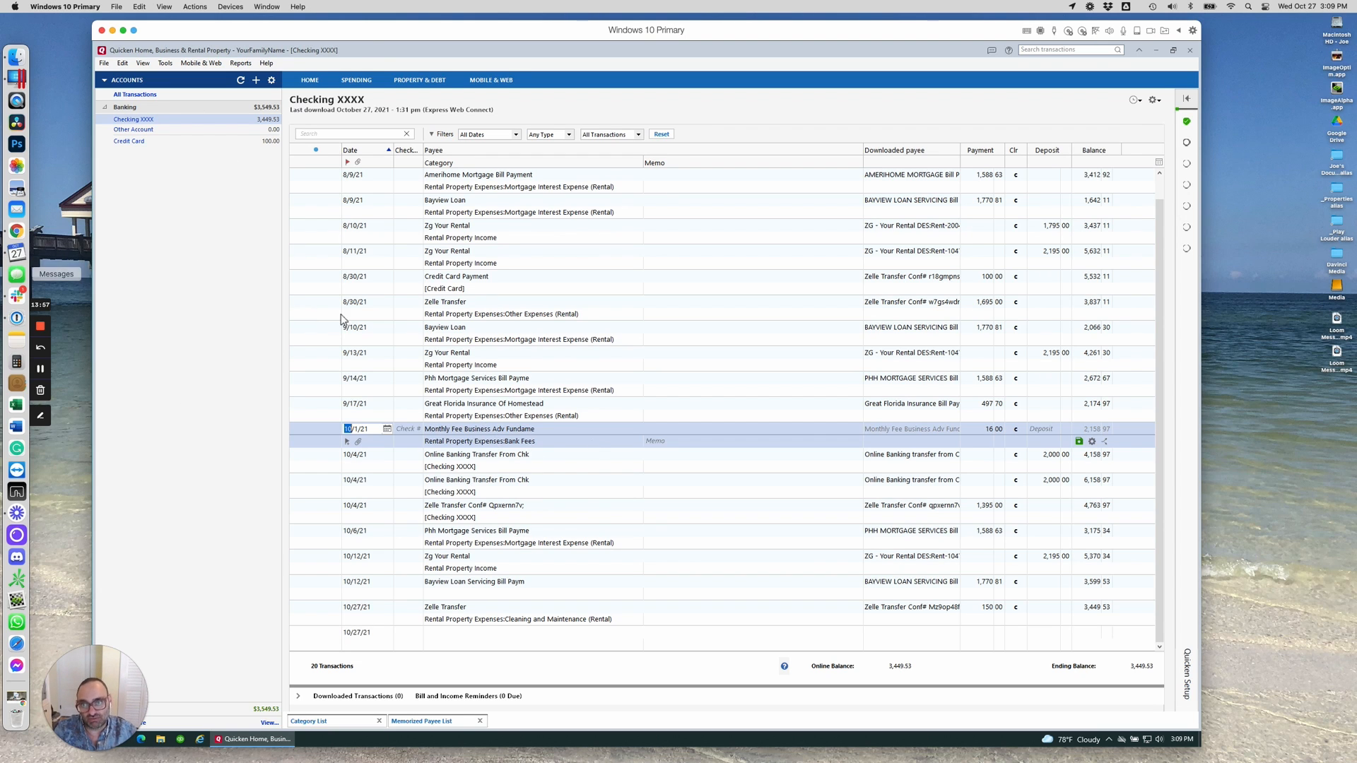
Record both 10/4/21 Online Banking Transfer From Chk deposits as transfers with Other Account and save them.
click(544, 466)
text(other)
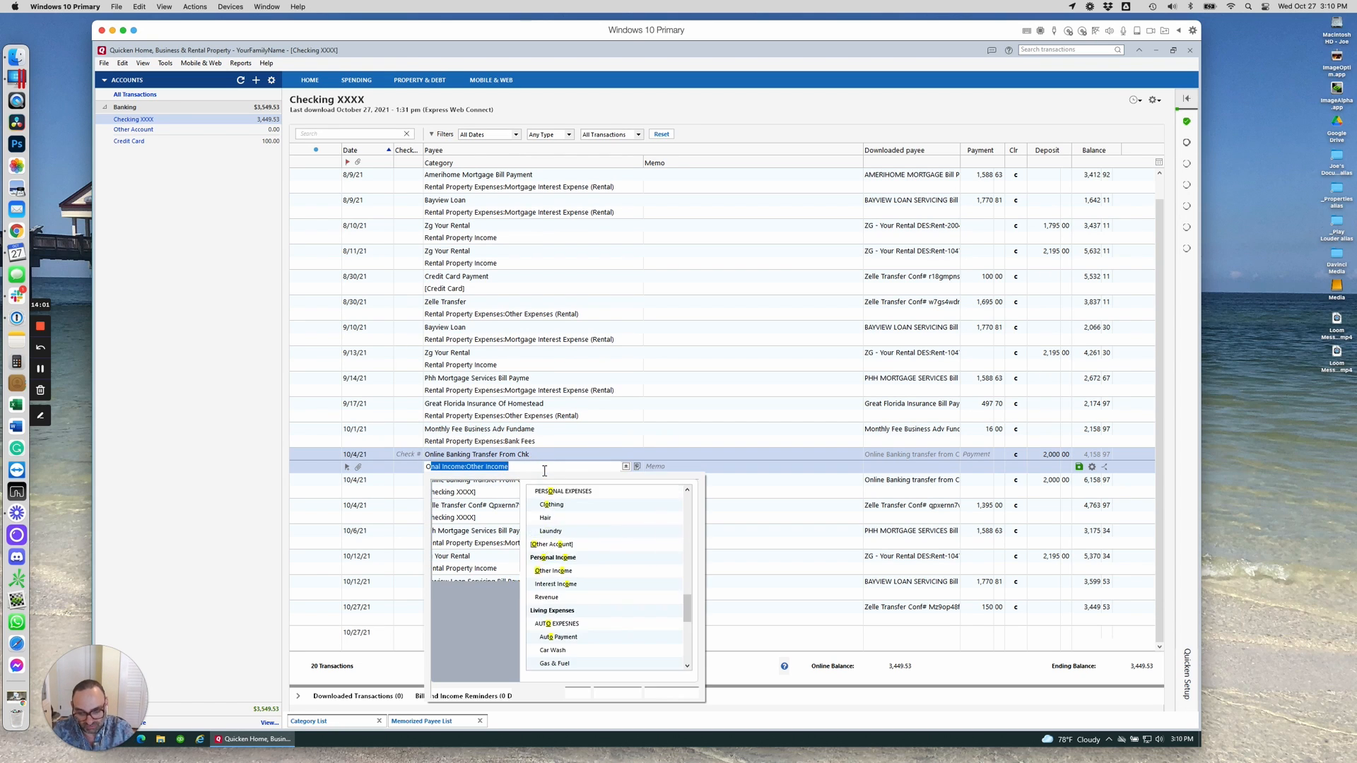
click(564, 494)
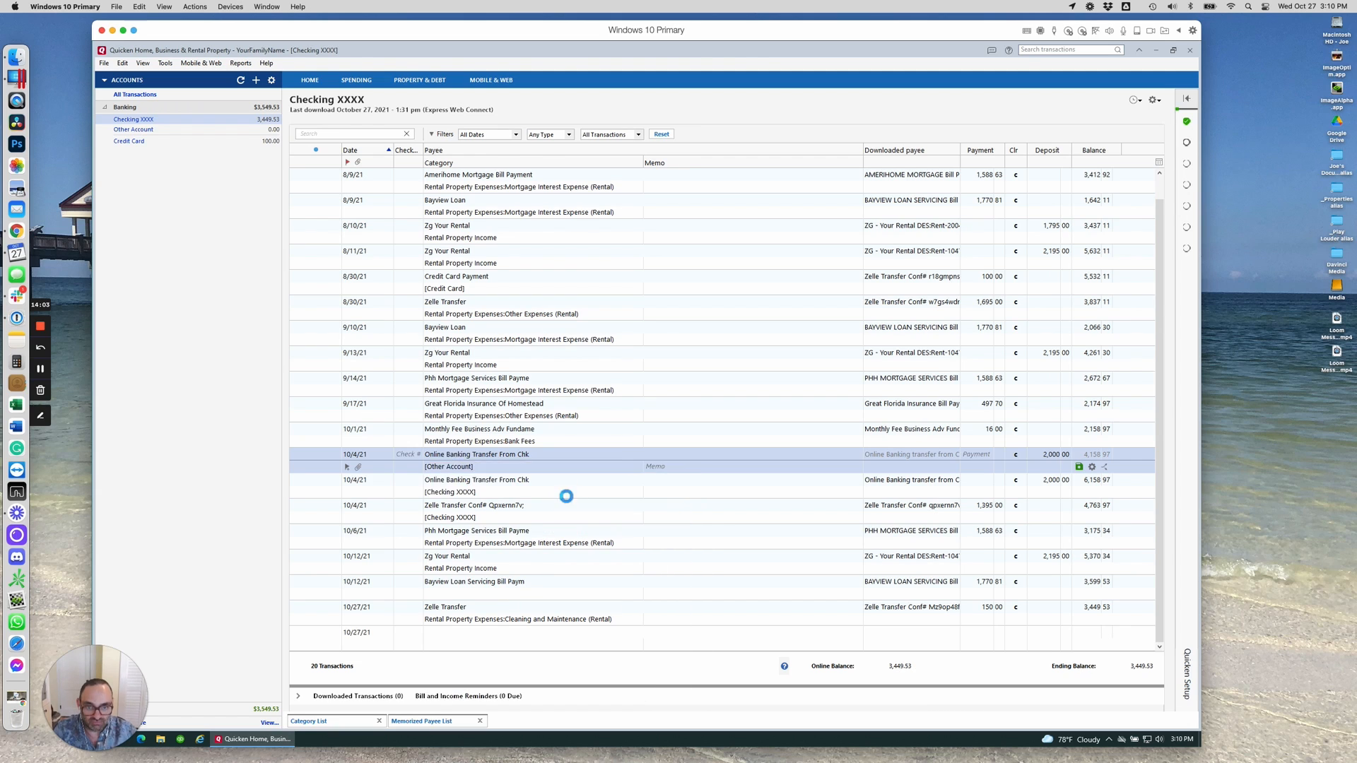
click(564, 494)
text(other)
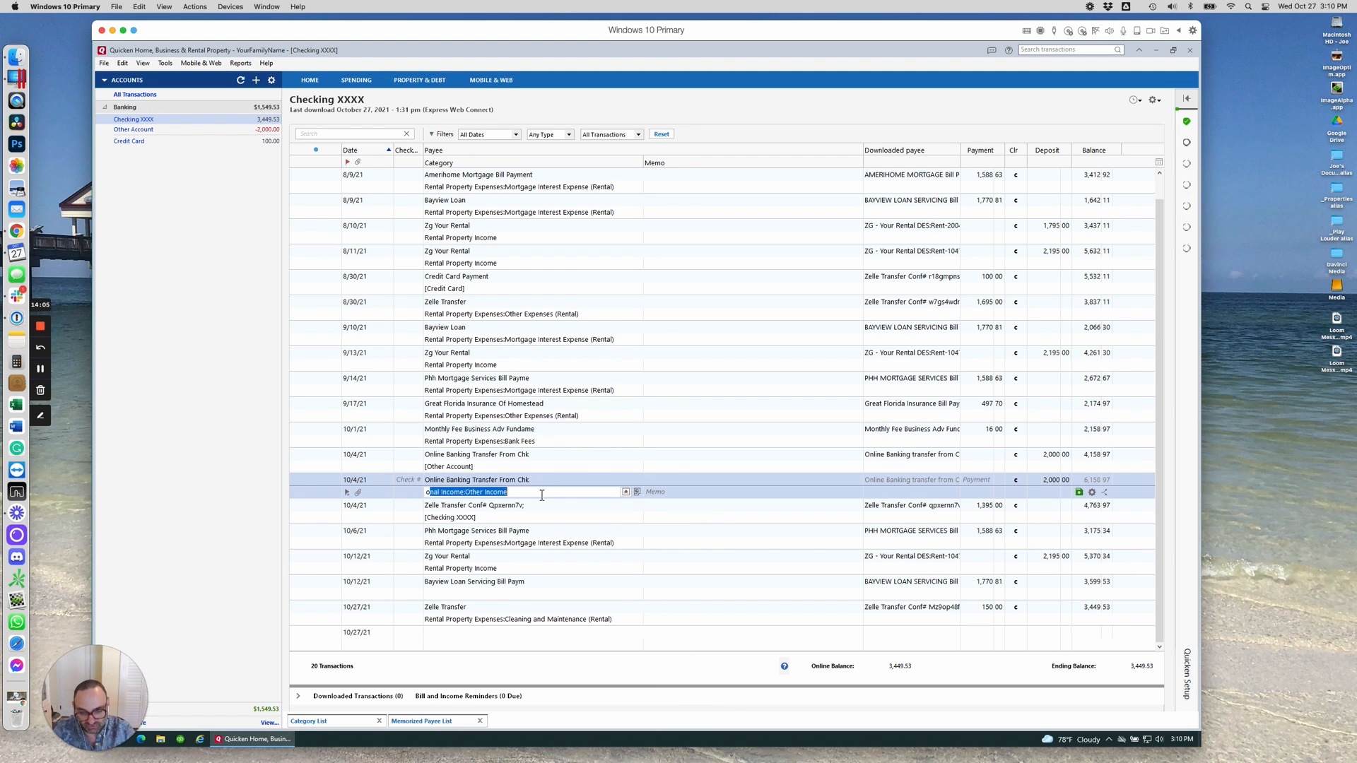
click(554, 514)
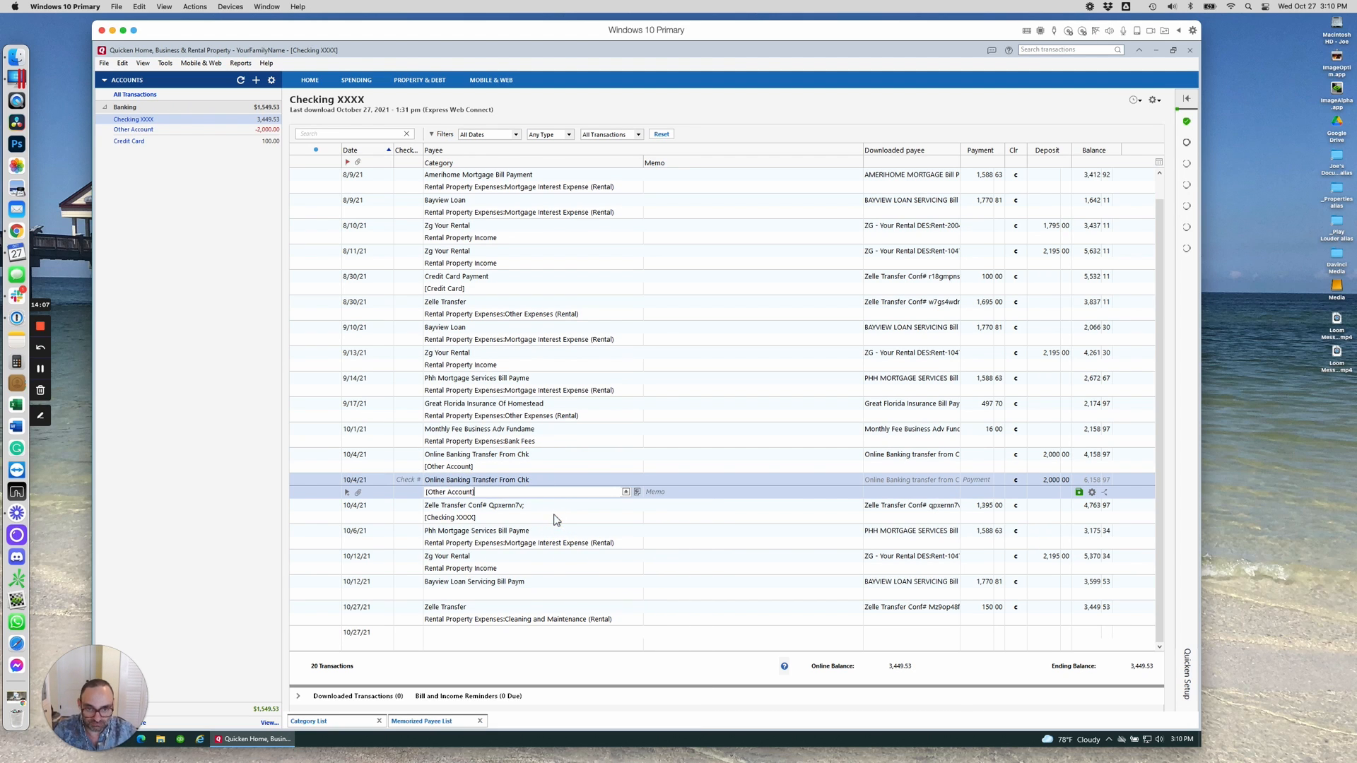
click(555, 520)
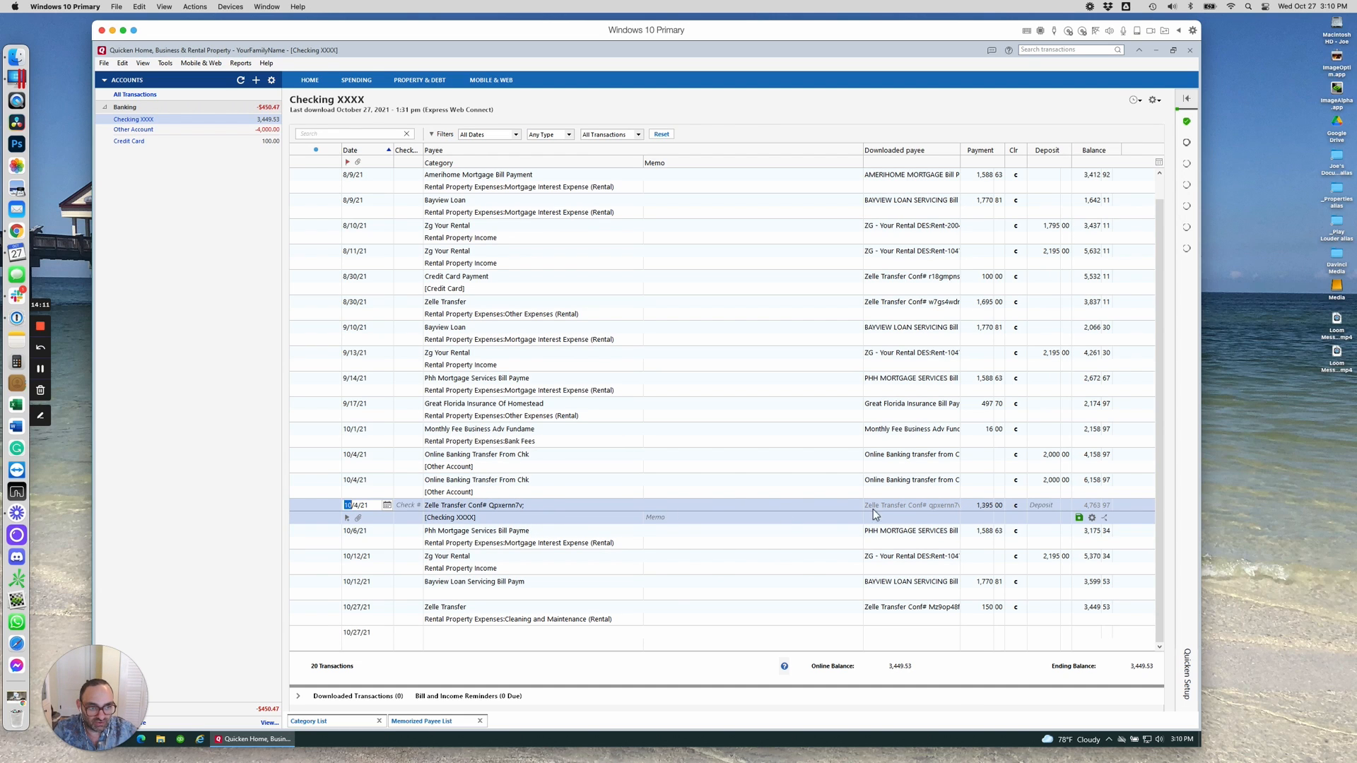
Recategorize the 10/4/21 Zelle Transfer payment as Rental Property Expenses:Other Expenses (Rental) and save it.
click(493, 520)
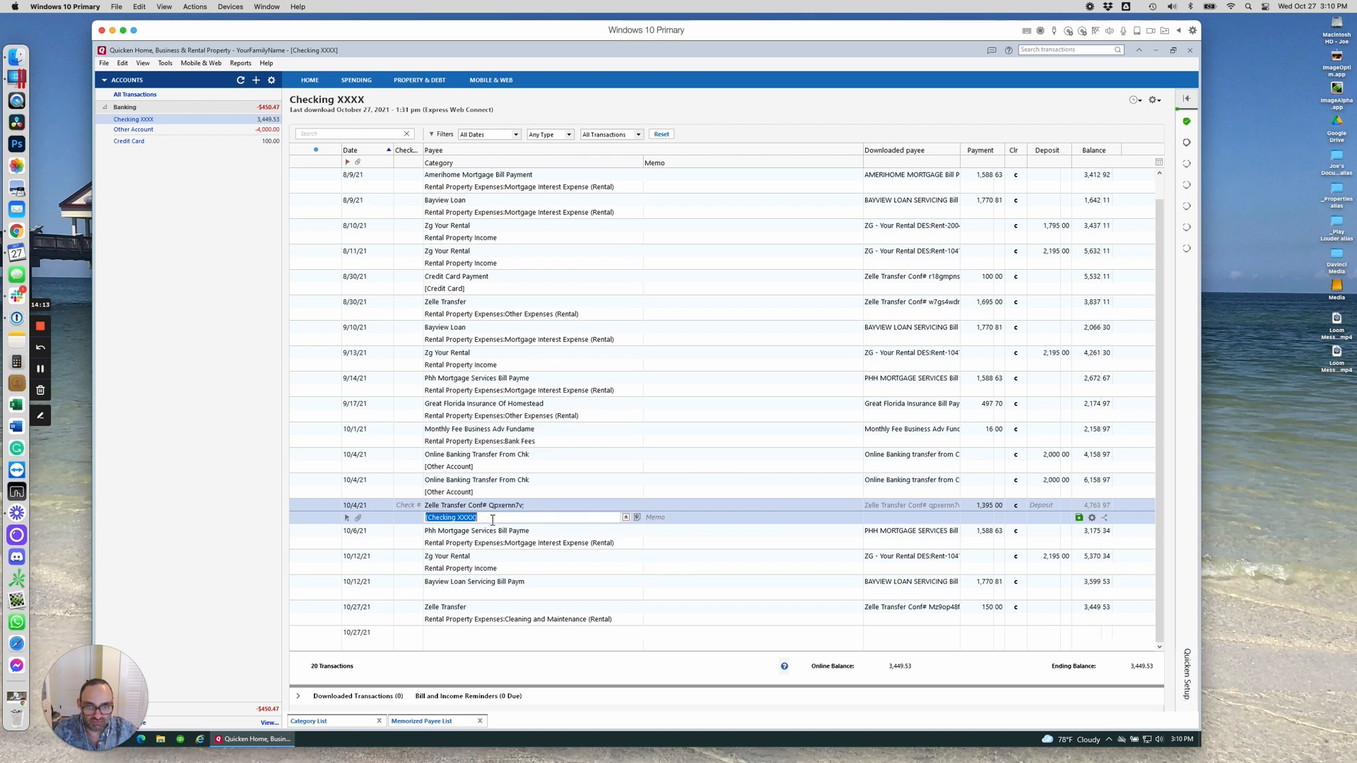
text(other)
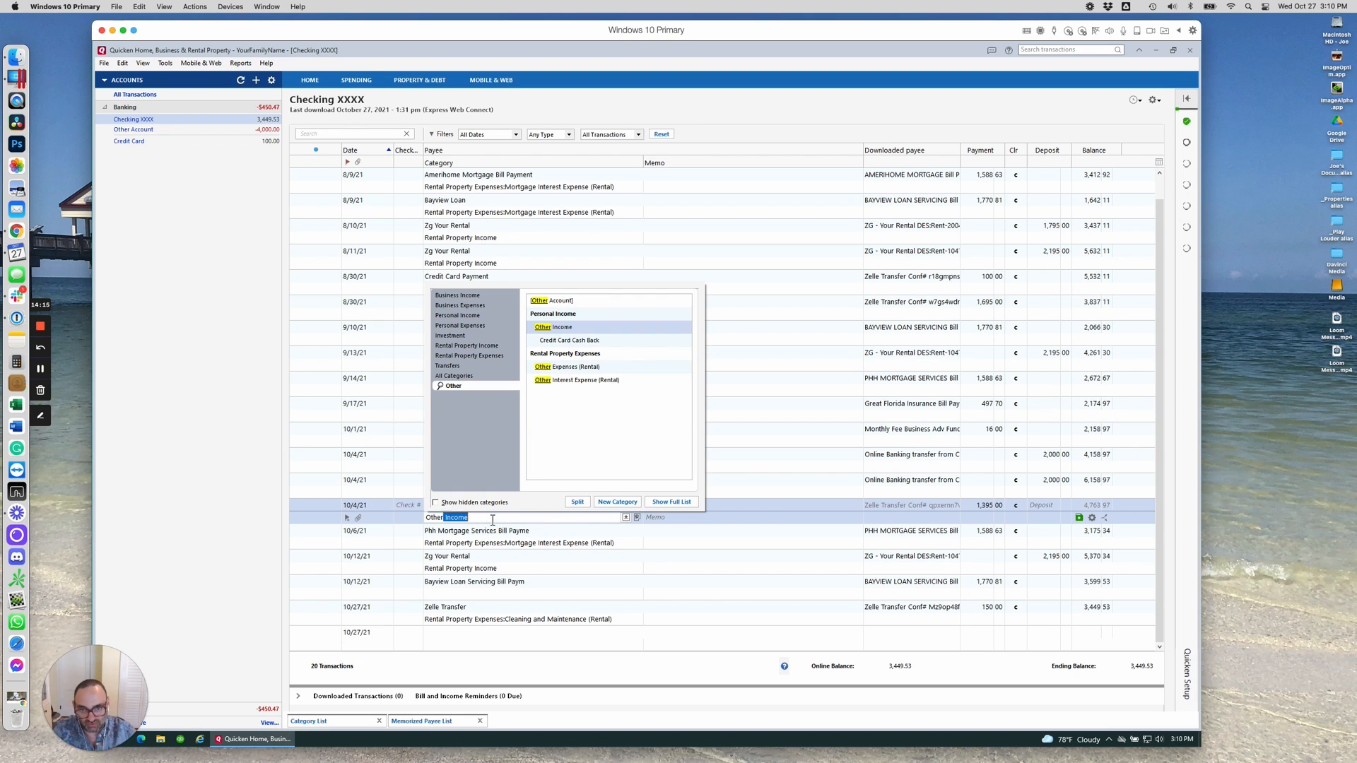
click(581, 368)
key(Return)
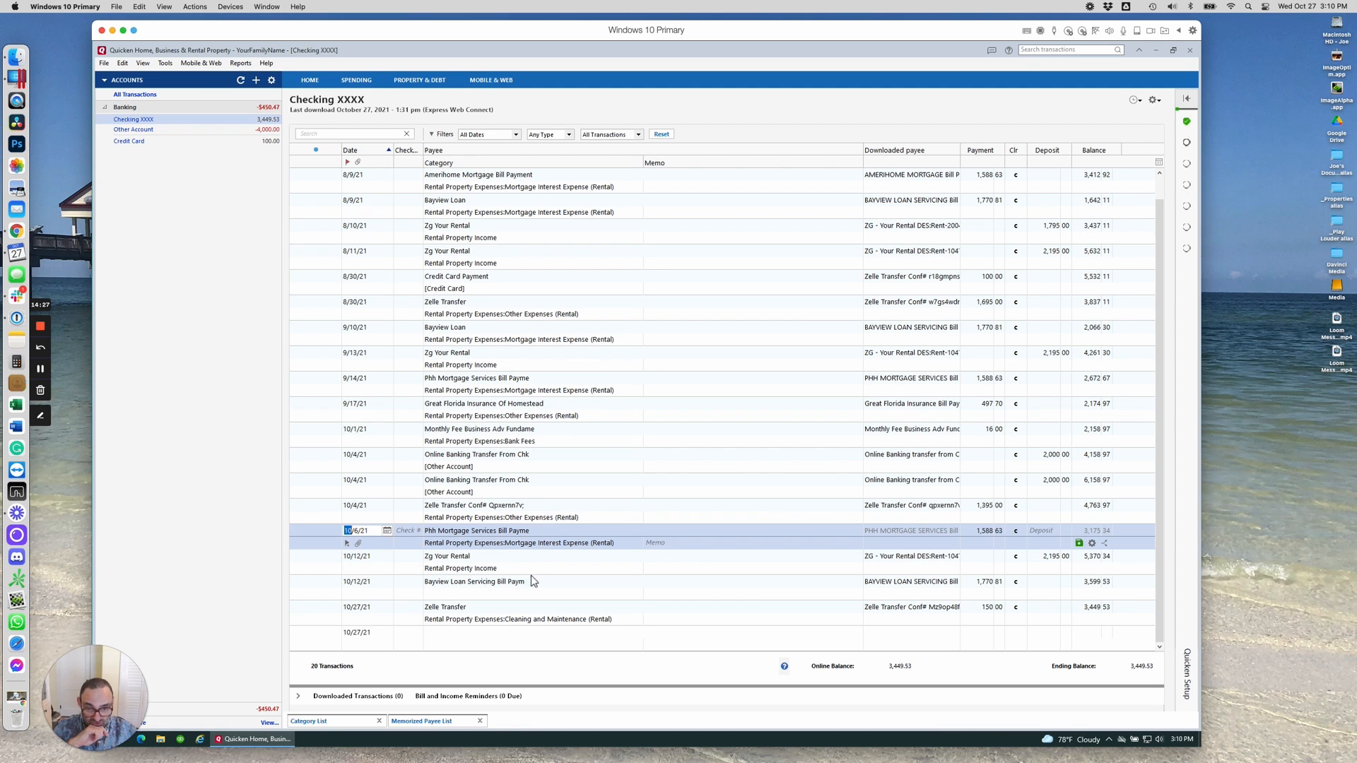
Assign Rental Property Expenses:Mortgage Interest Expense (Rental) to the 10/12/21 Bayview Loan Servicing payment and save it.
click(502, 593)
text(Mortgage)
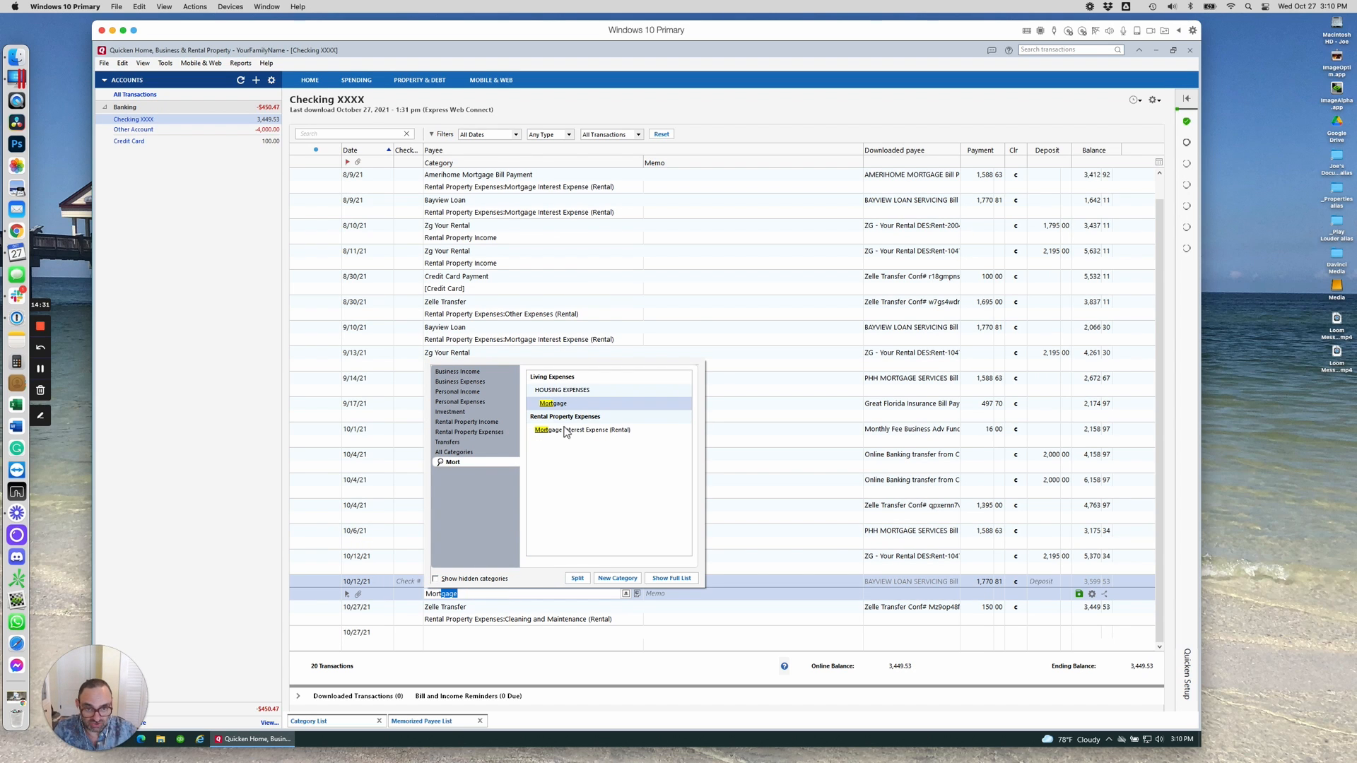
click(565, 430)
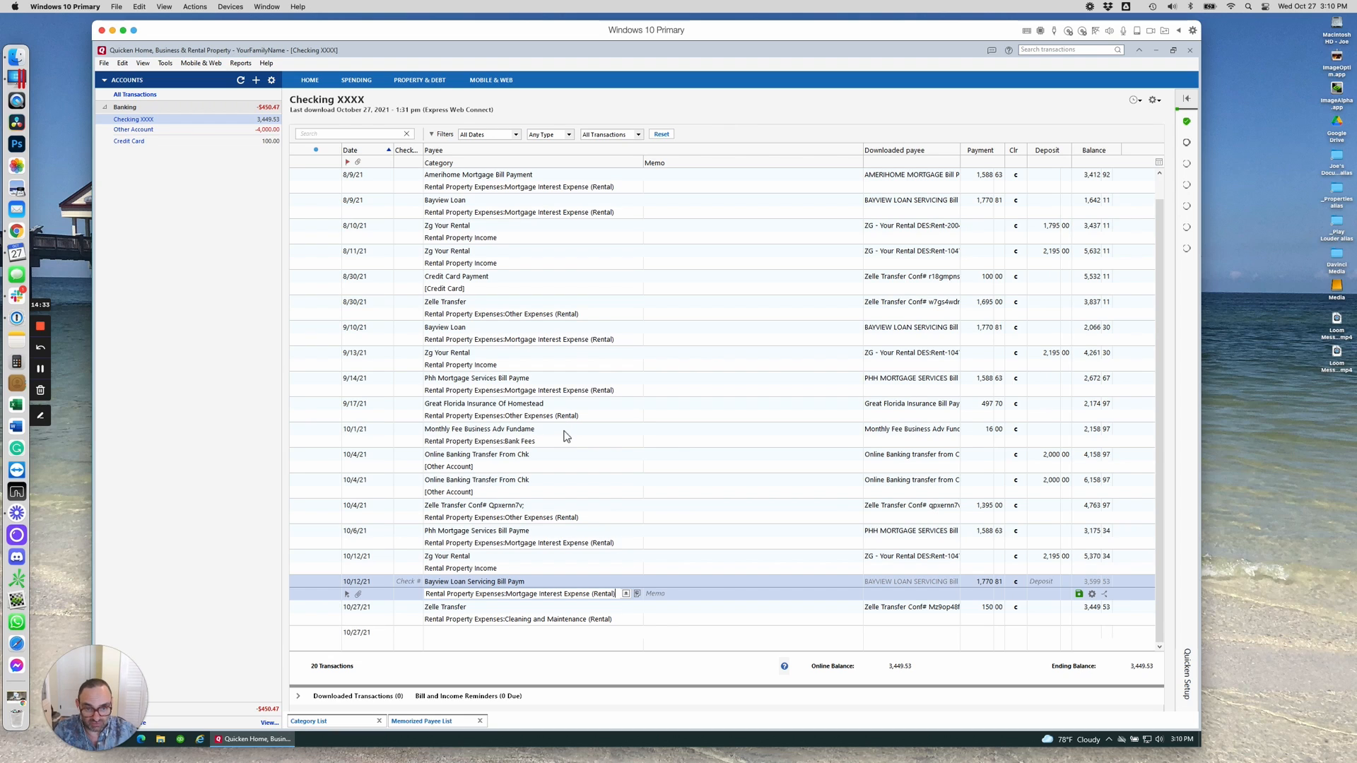
key(Return)
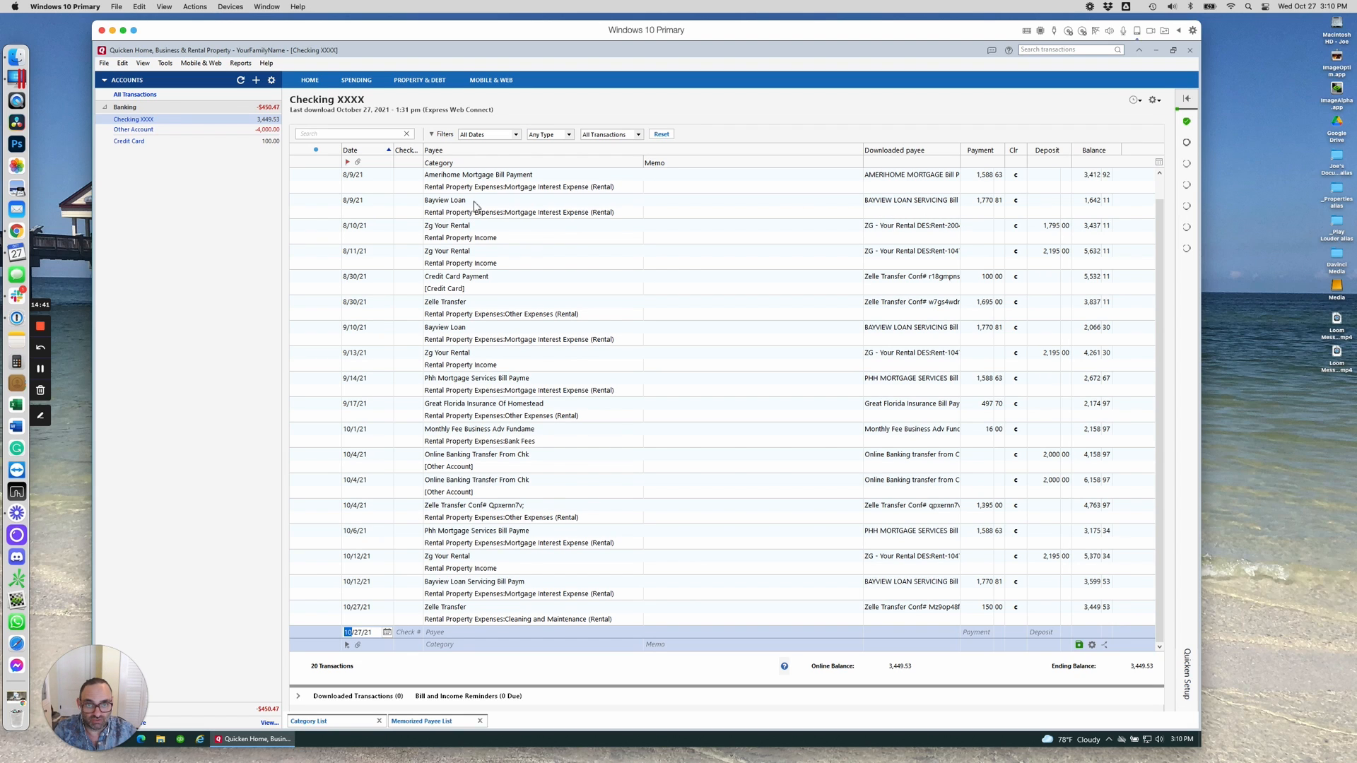
Shorten the payee of the 10/12/21 Bayview payment to Bayview Loan and save the transaction.
click(469, 587)
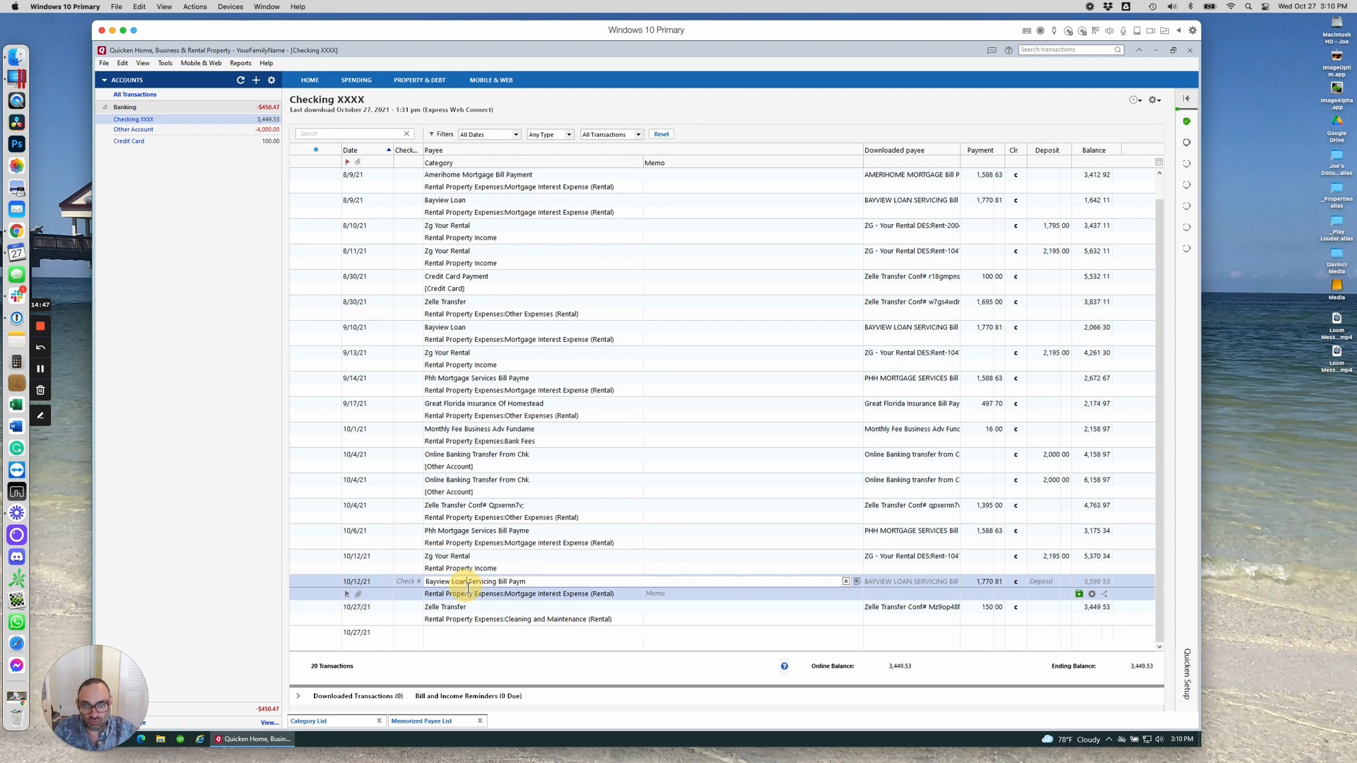
drag(466, 582, 548, 583)
key(BackSpace)
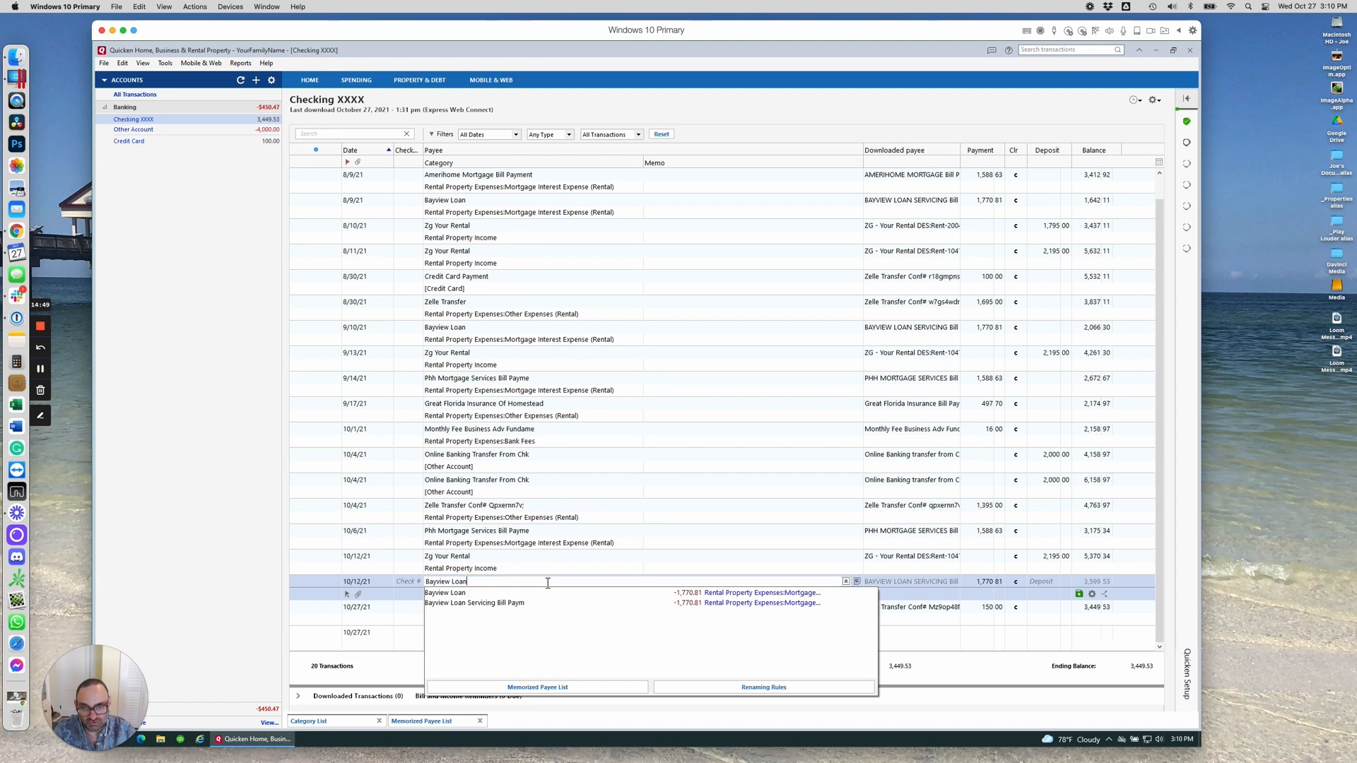
key(Return)
key(Return)
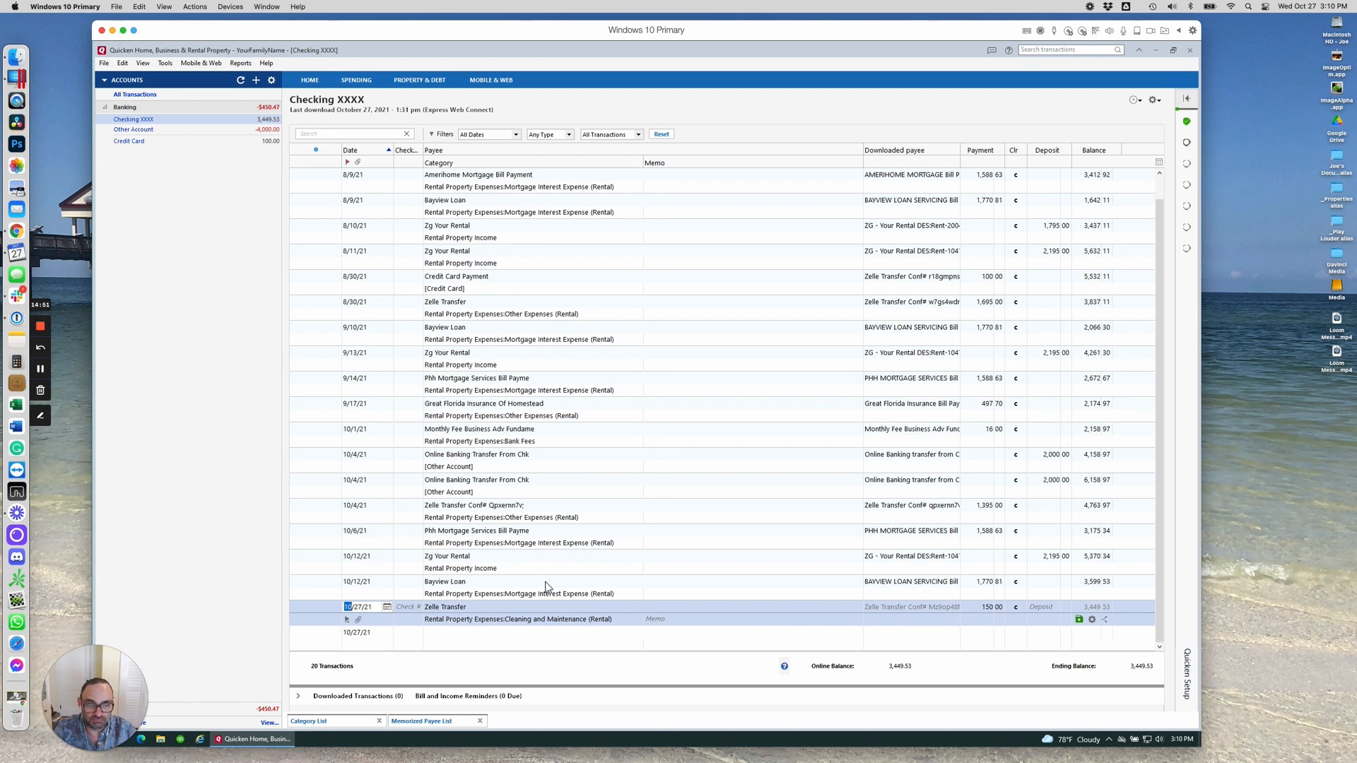
key(Return)
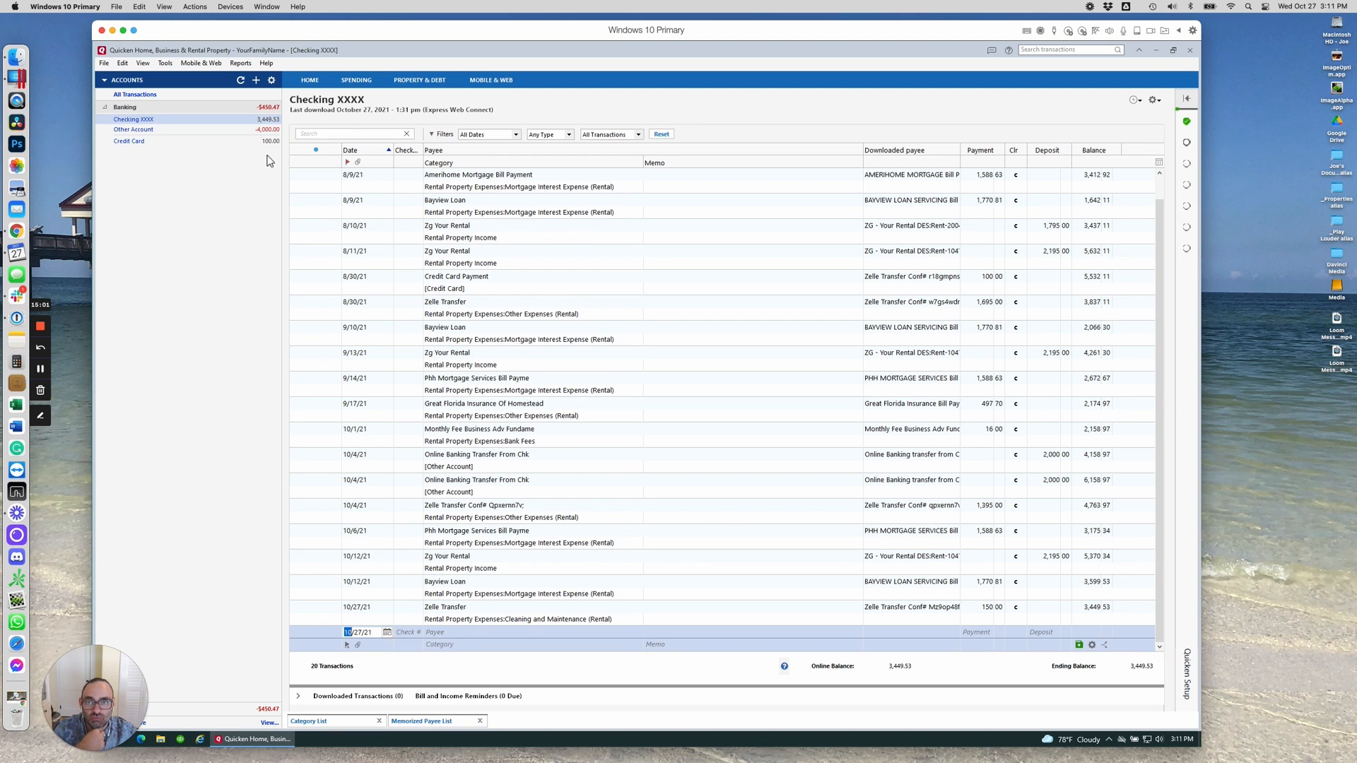
Change the transfer detection preference to confirm possible transfers before entering them in the register.
click(498, 470)
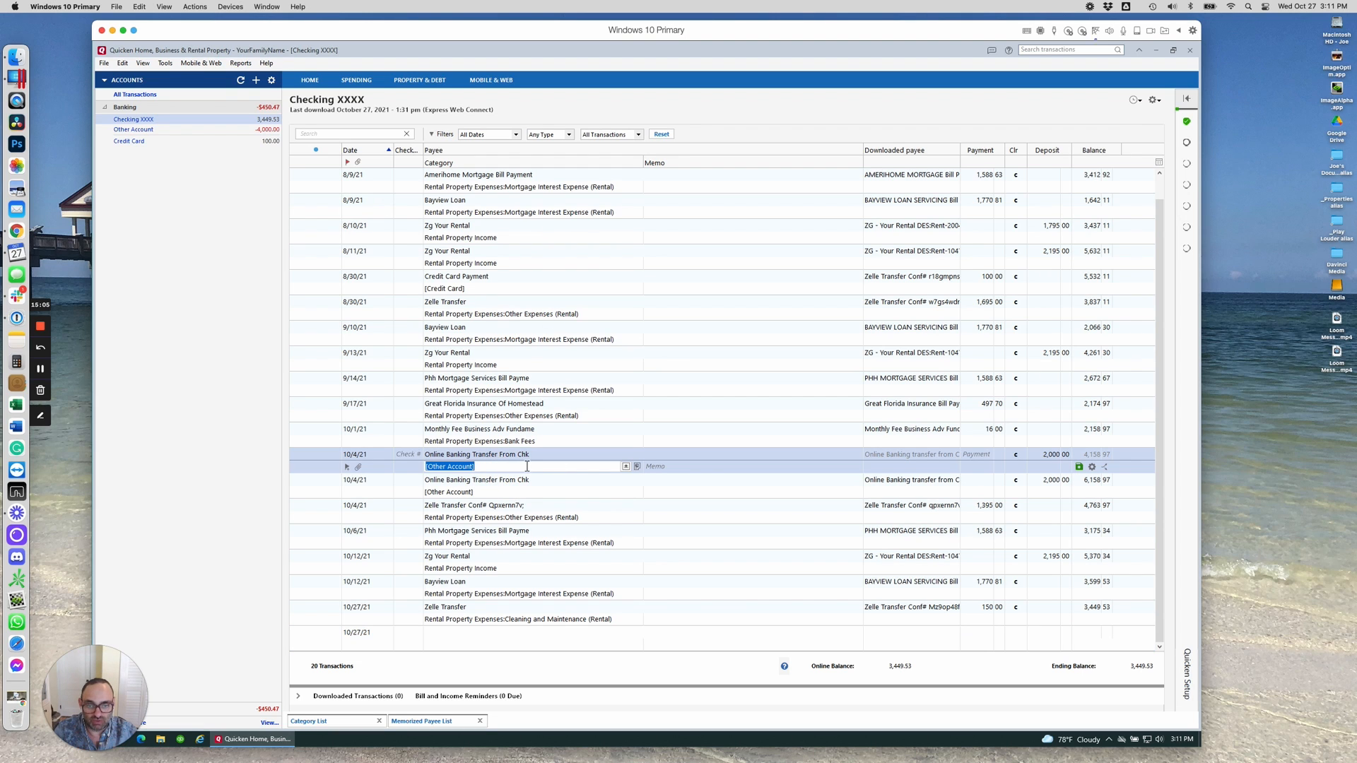
click(164, 65)
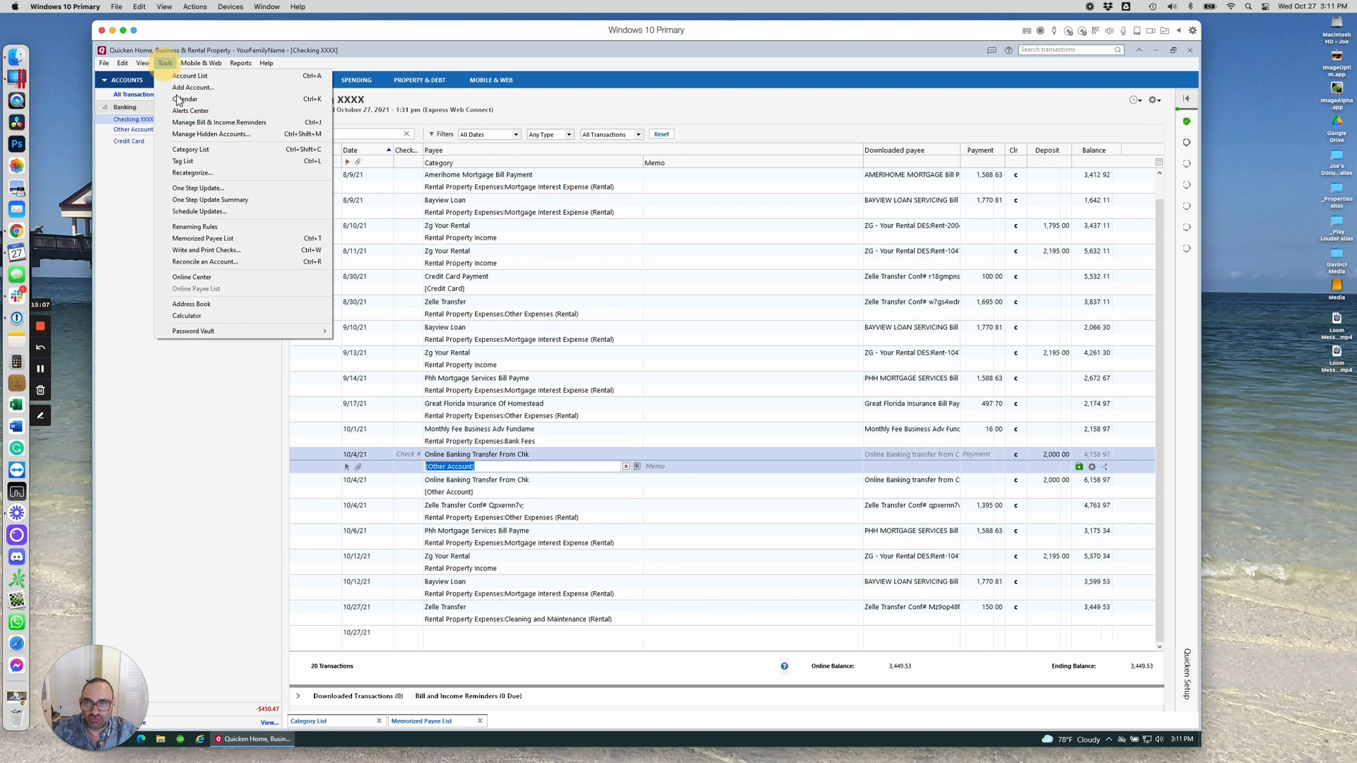
mouse_move(122, 63)
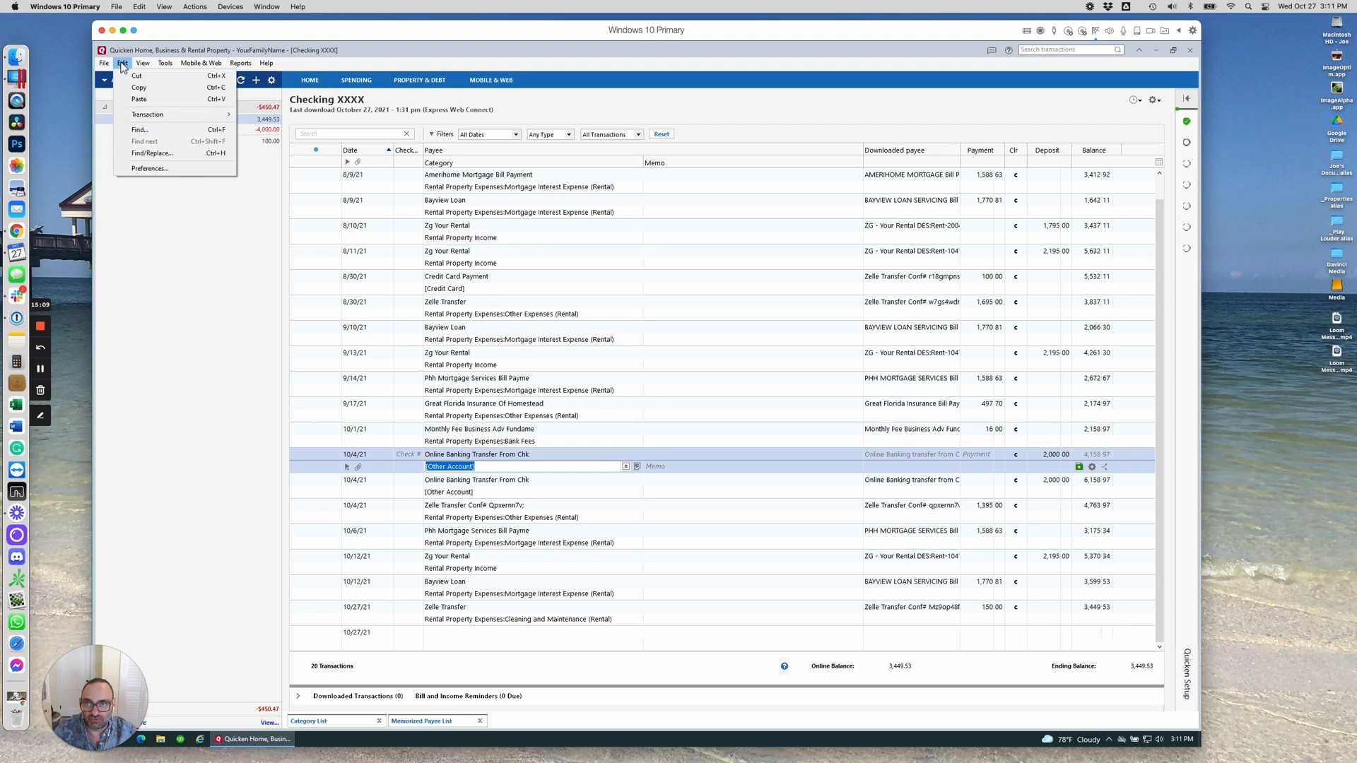
click(145, 169)
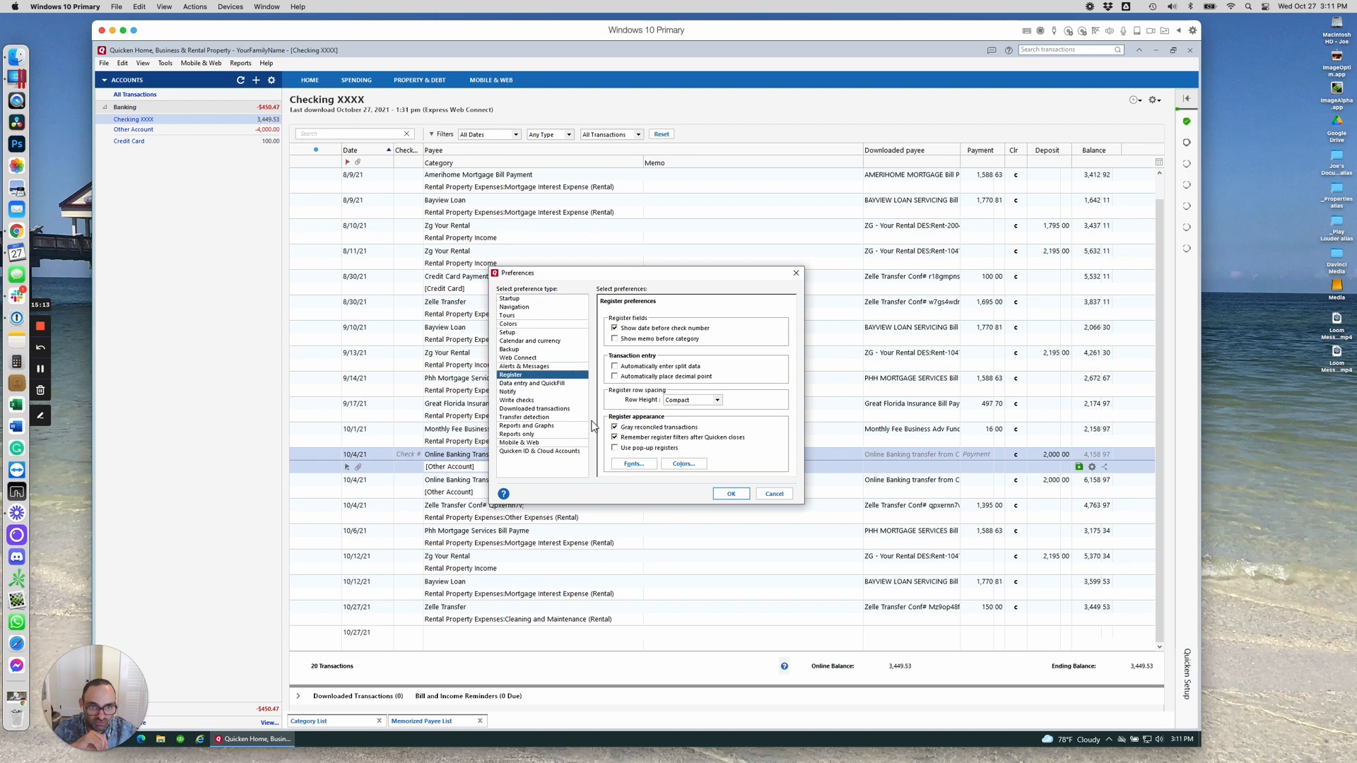
click(561, 419)
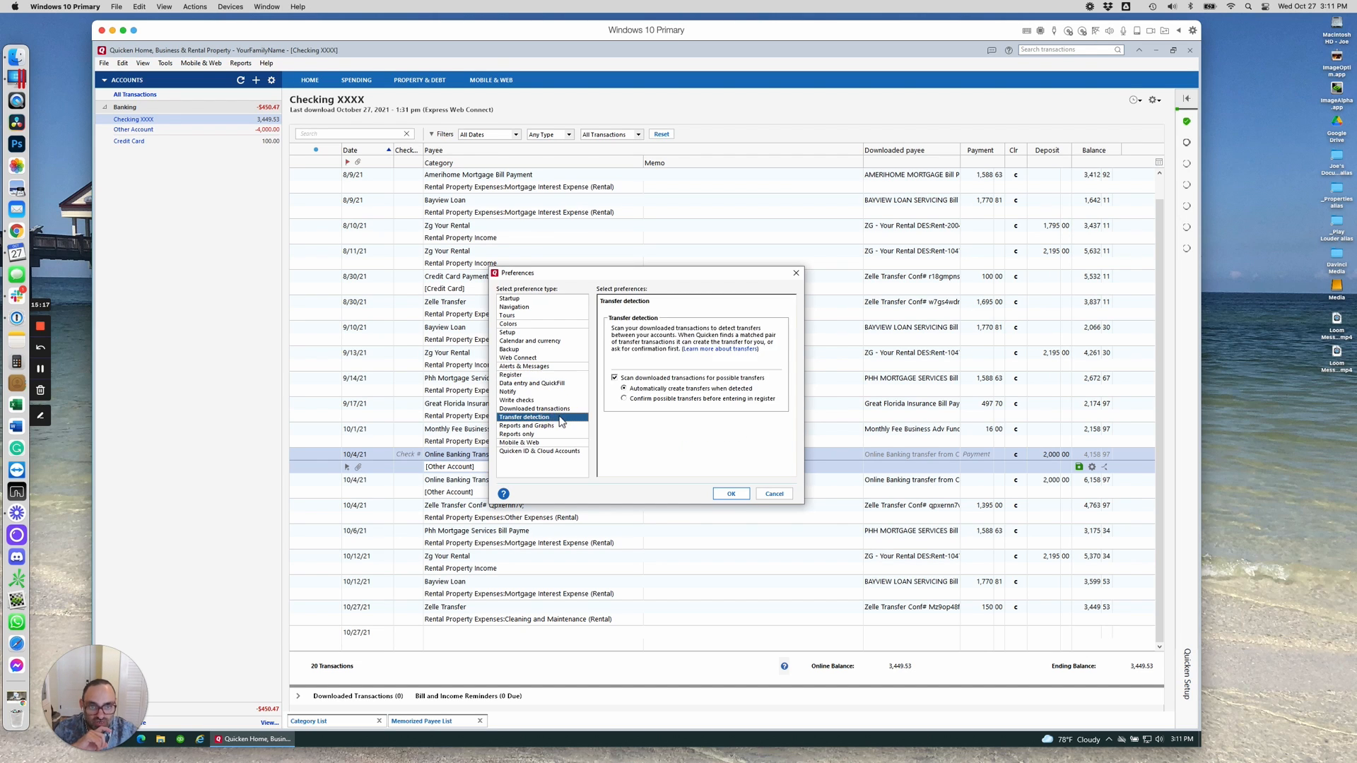
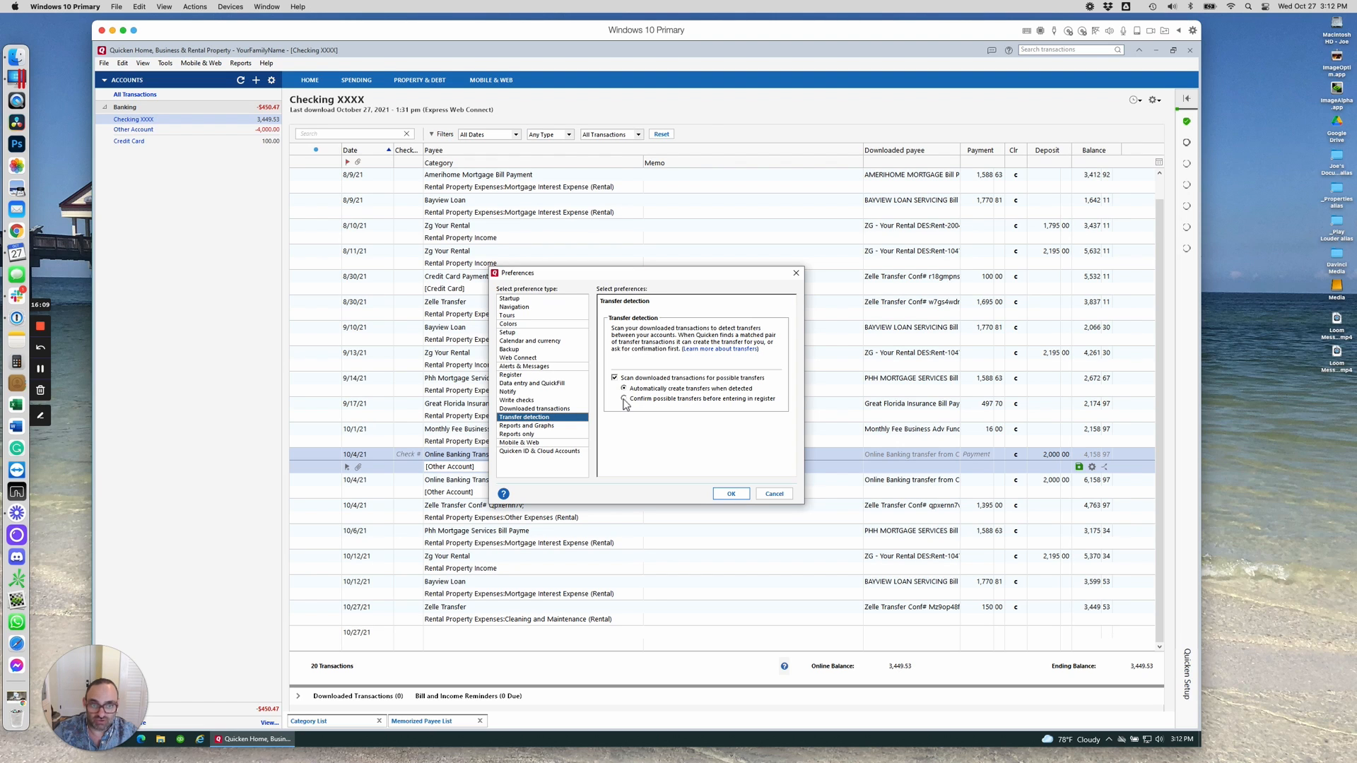
click(624, 400)
click(731, 495)
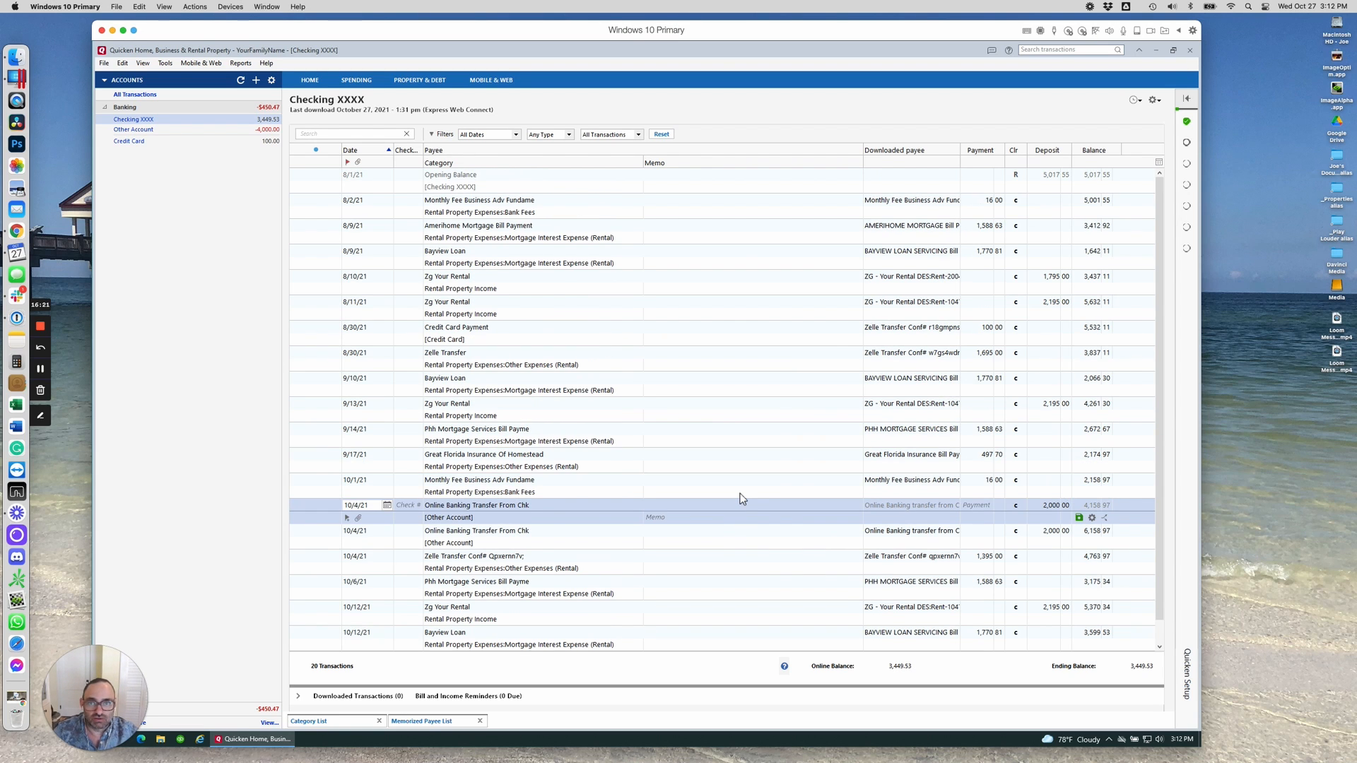
scroll(740, 498, down, 2)
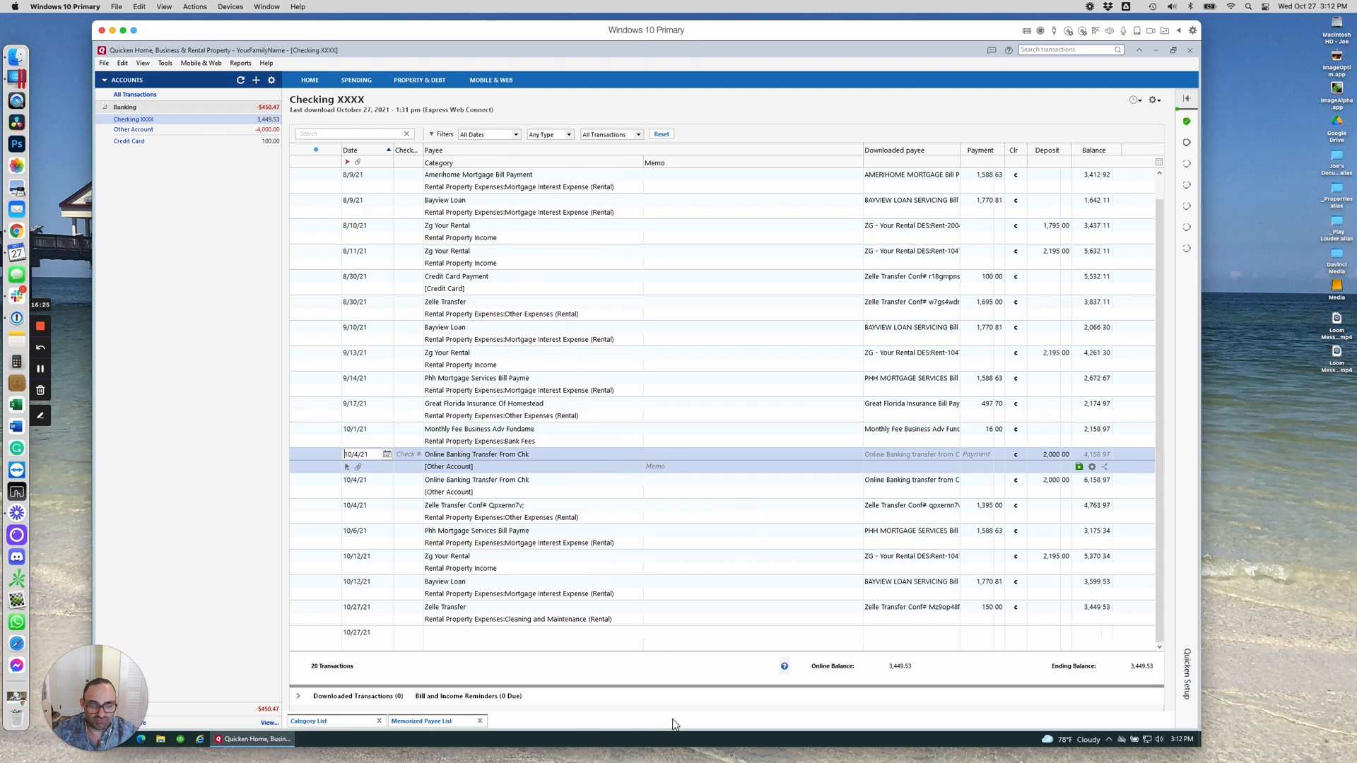
scroll(559, 590, up, 2)
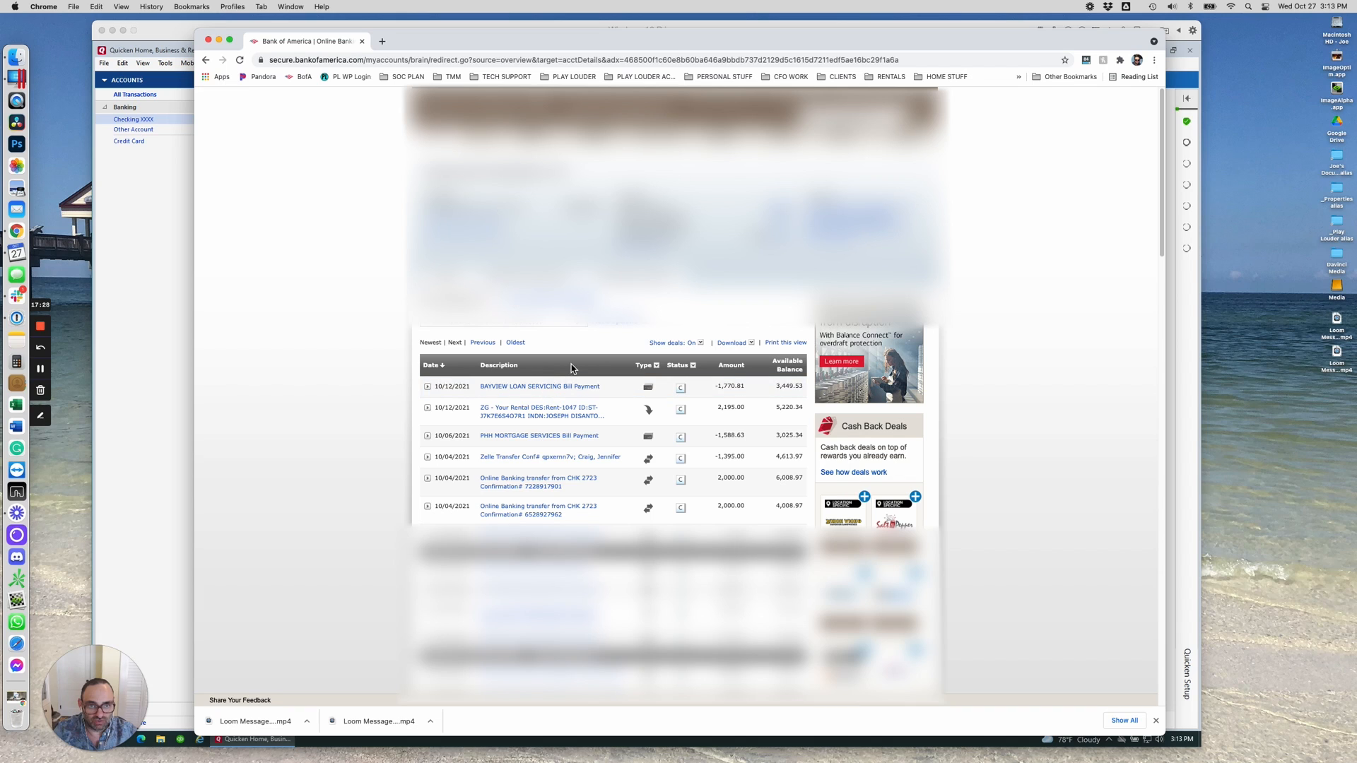
Open the bank's transaction download options and set a custom date range starting 01/01/2021.
click(731, 346)
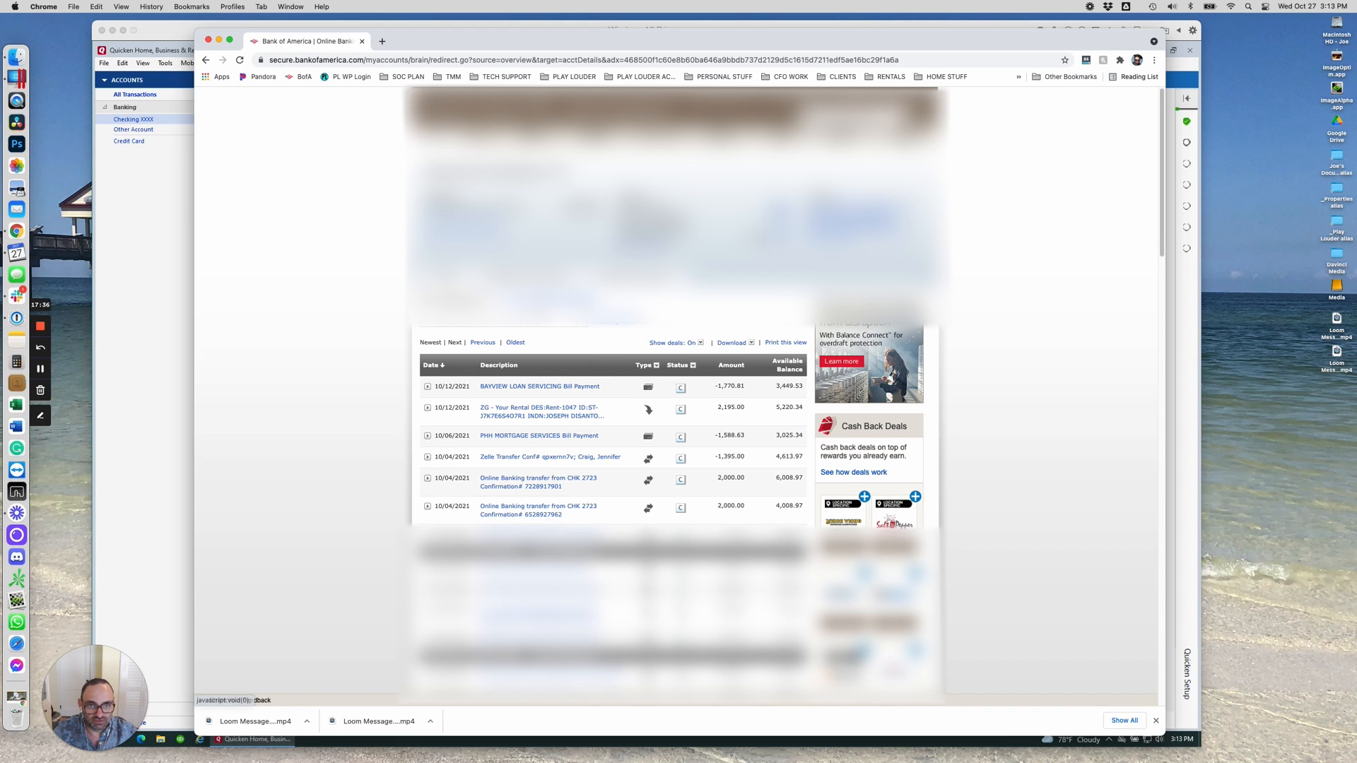
click(732, 346)
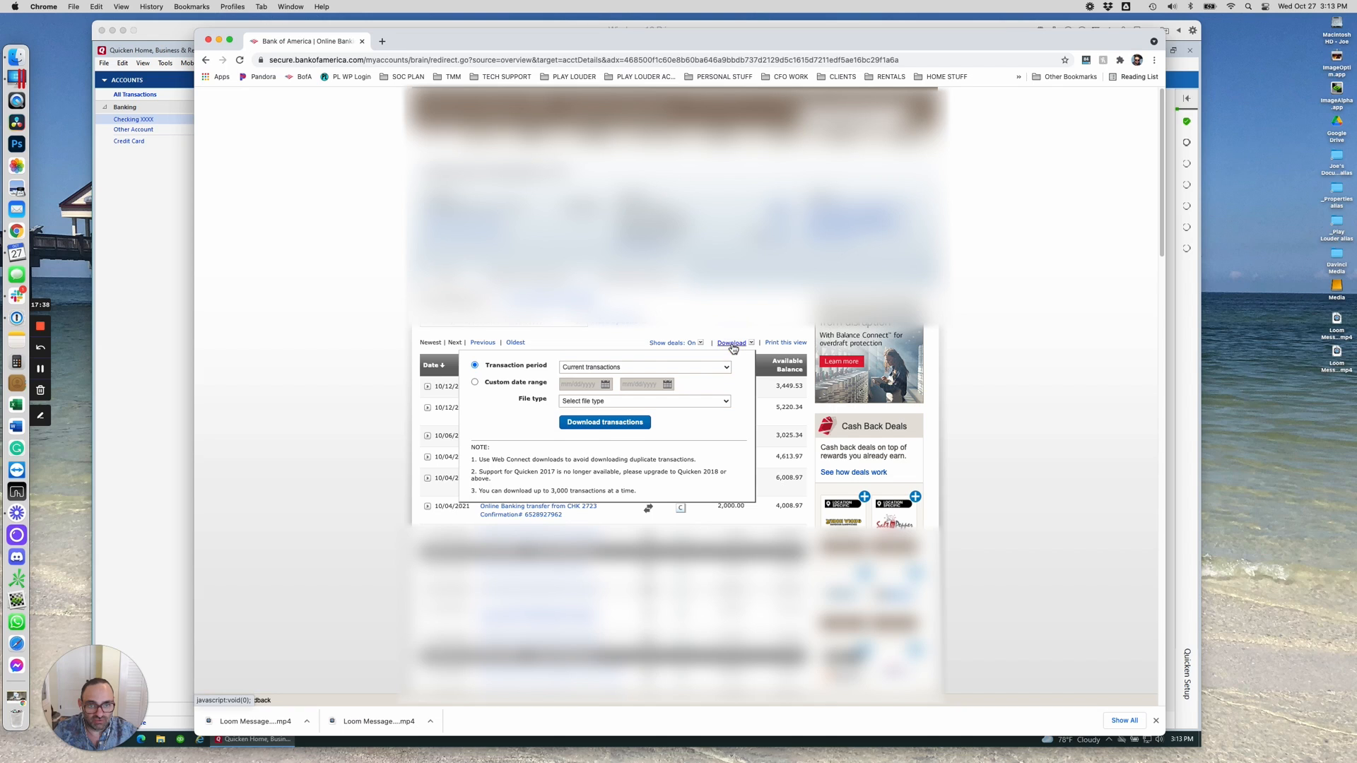
click(476, 383)
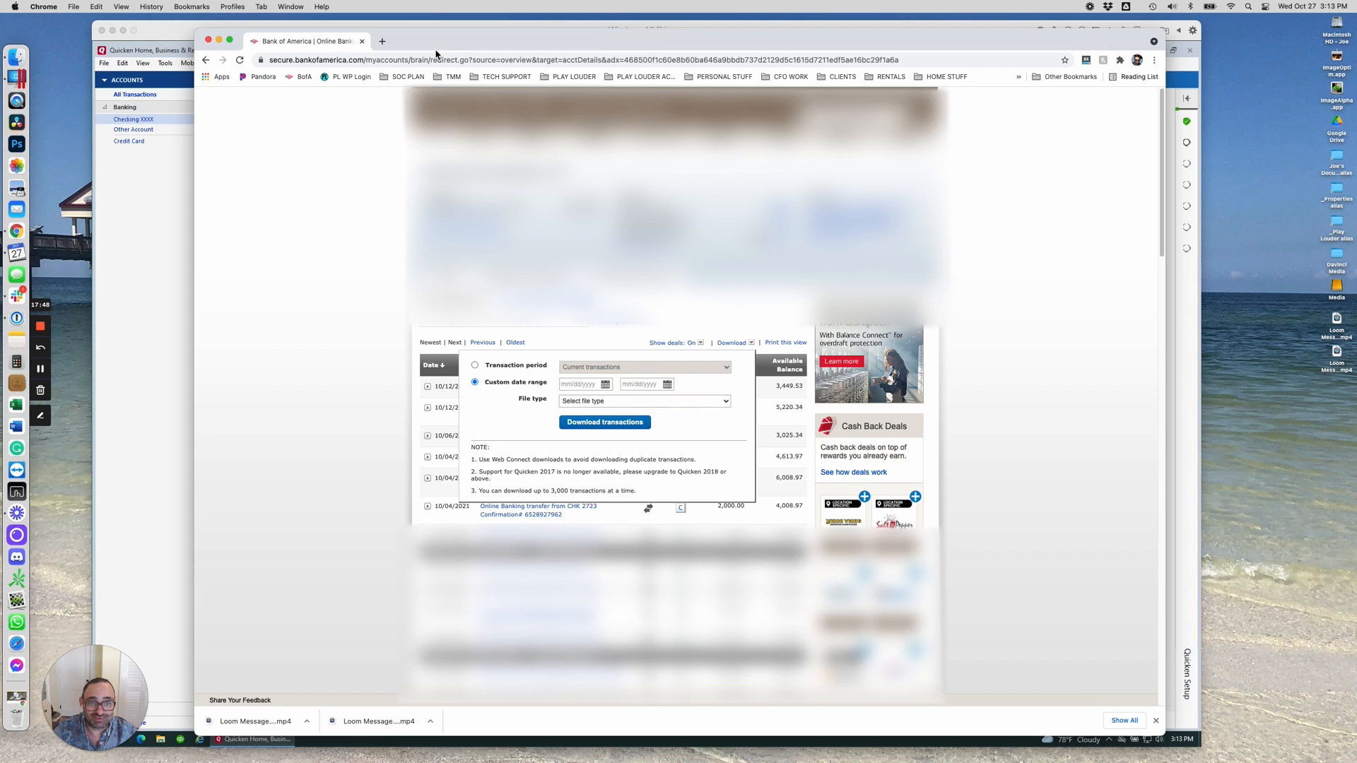
click(606, 385)
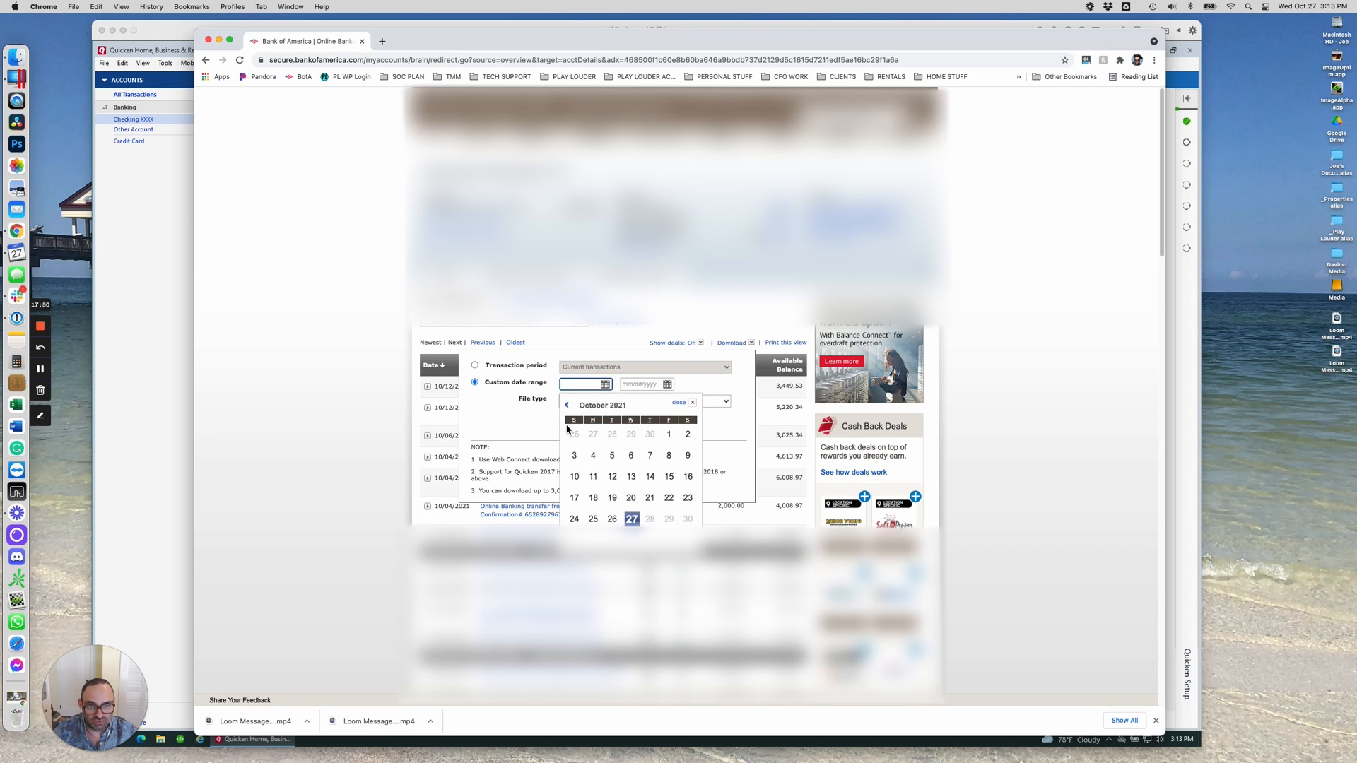
click(567, 406)
click(568, 406)
click(568, 406)
click(568, 405)
click(568, 406)
click(567, 405)
click(568, 406)
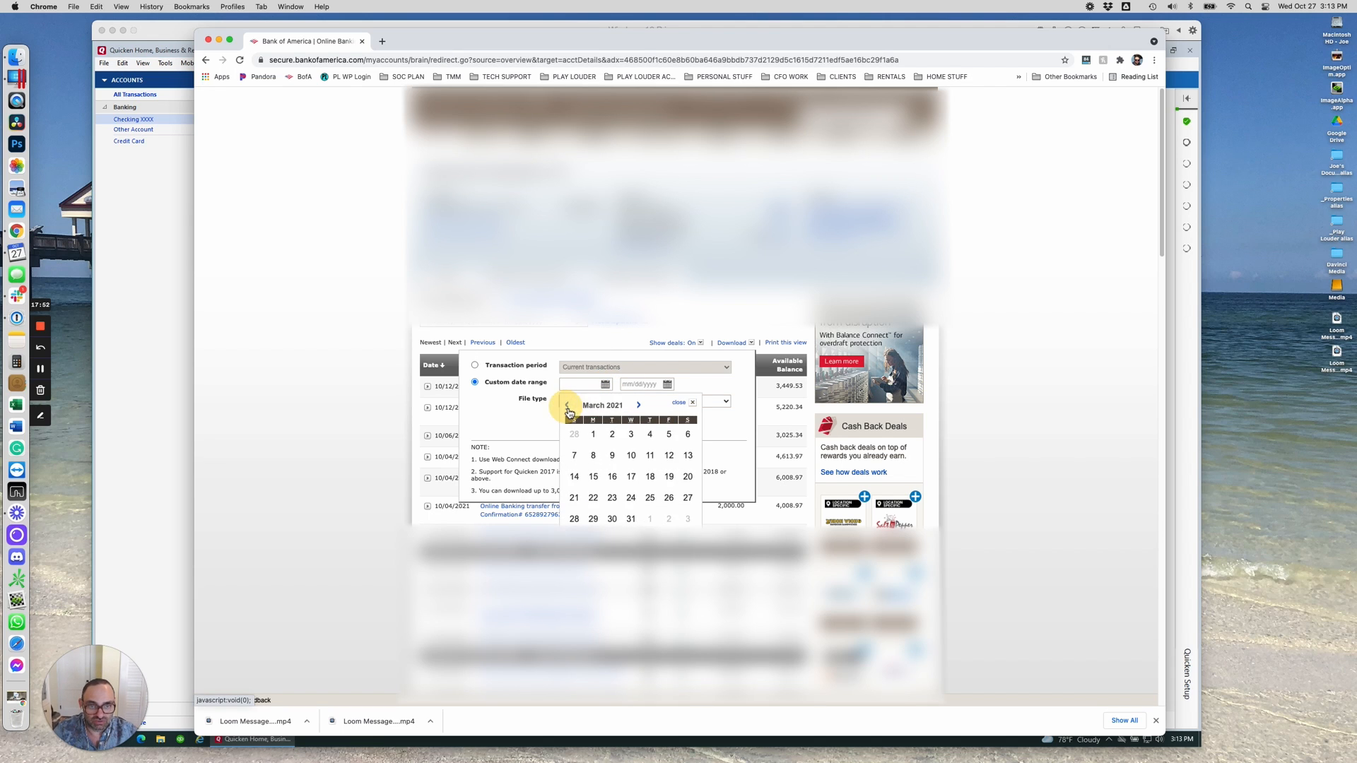
click(568, 406)
click(568, 405)
click(669, 434)
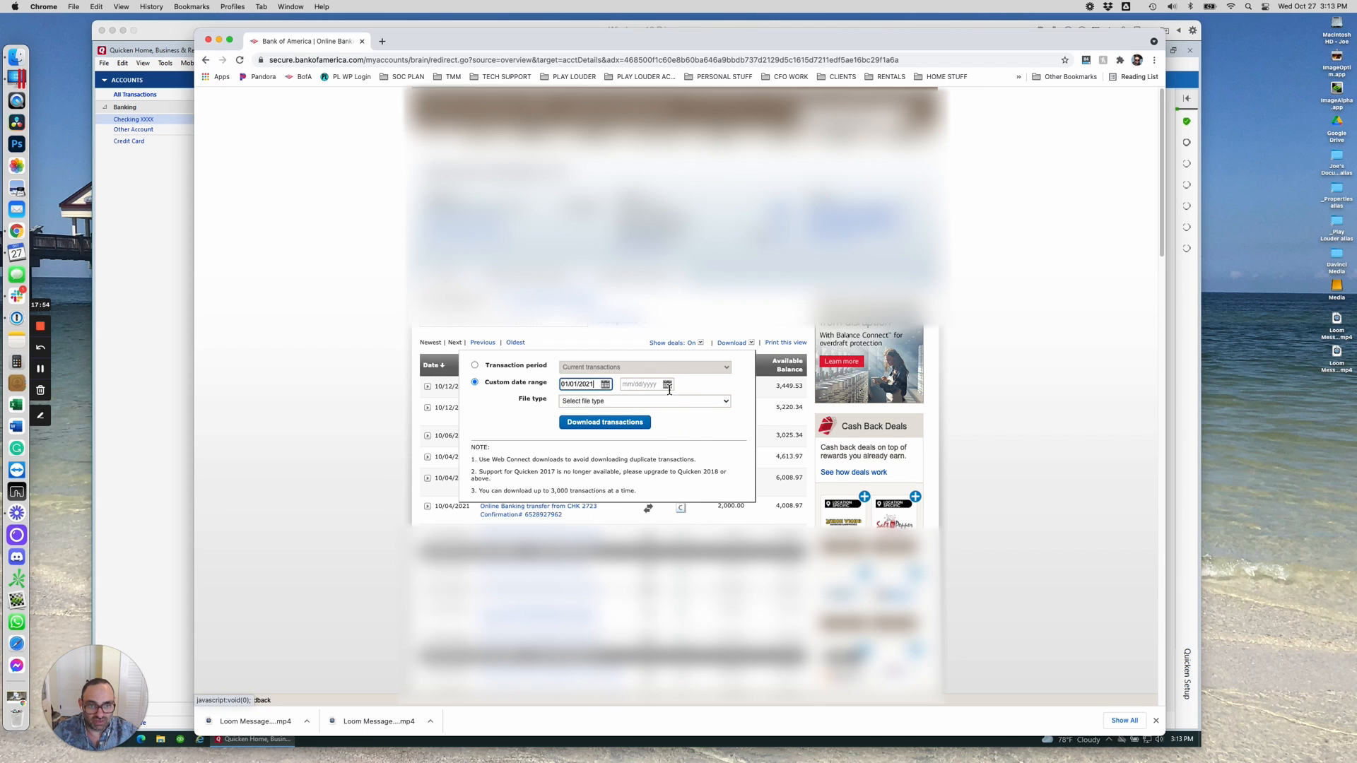
Set the end of the custom download date range to 08/01/2021.
click(639, 384)
click(628, 406)
click(627, 406)
click(628, 406)
click(628, 405)
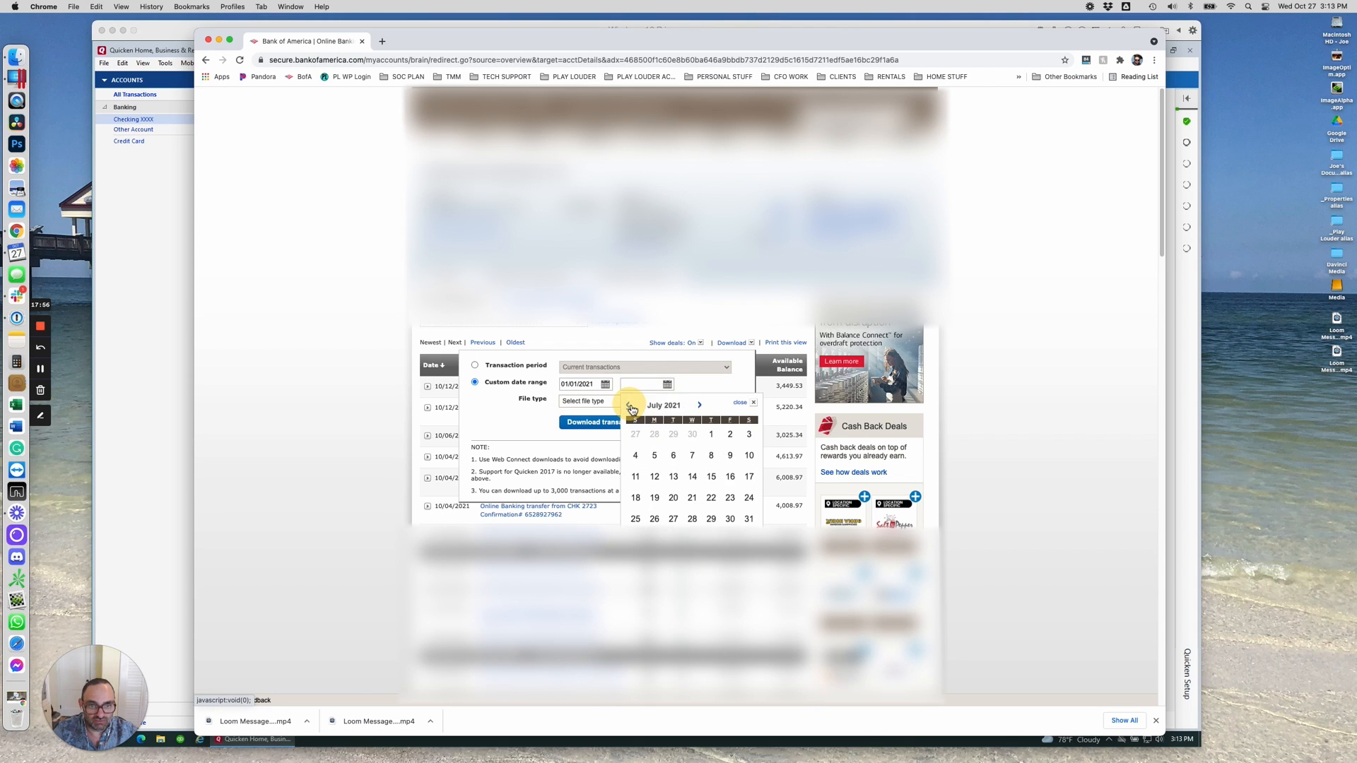
click(628, 406)
click(628, 405)
click(628, 406)
click(629, 406)
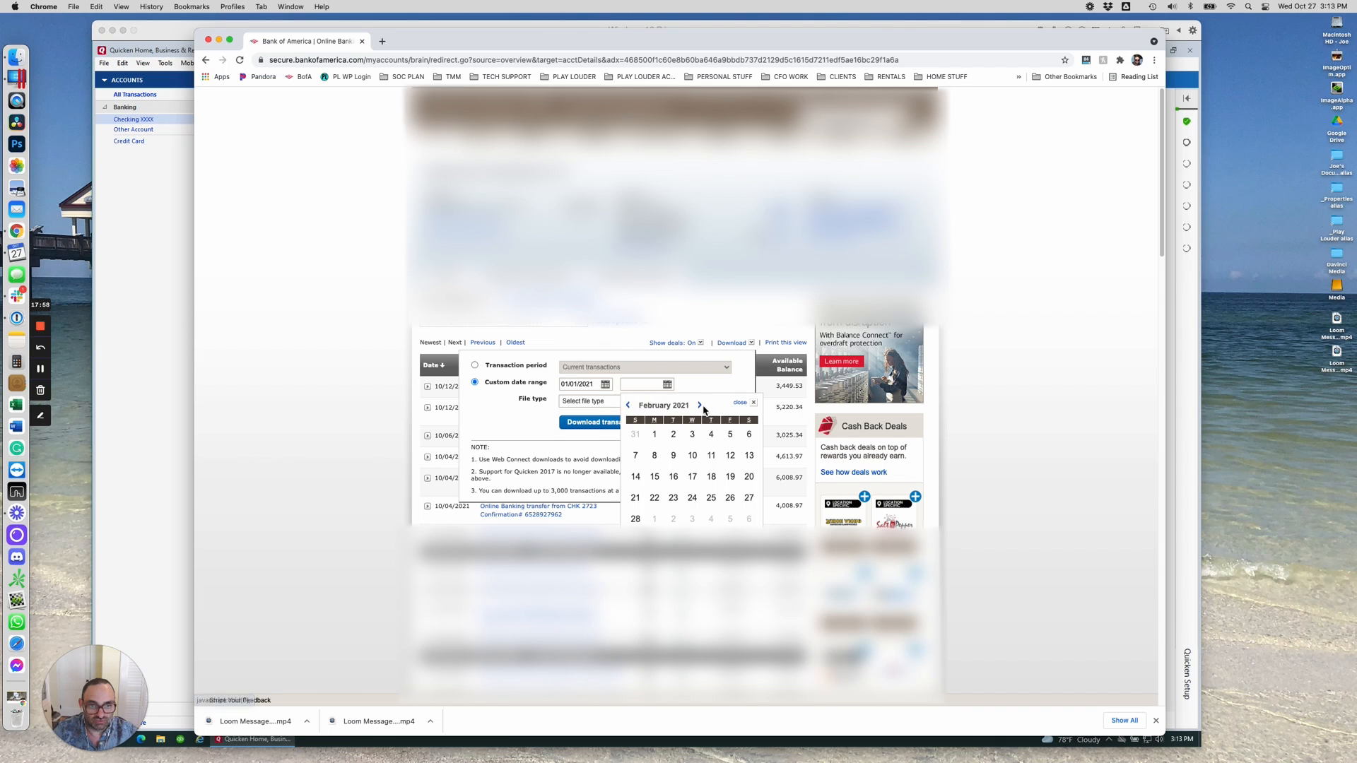
click(699, 407)
click(692, 407)
click(690, 407)
click(687, 407)
click(687, 406)
click(687, 406)
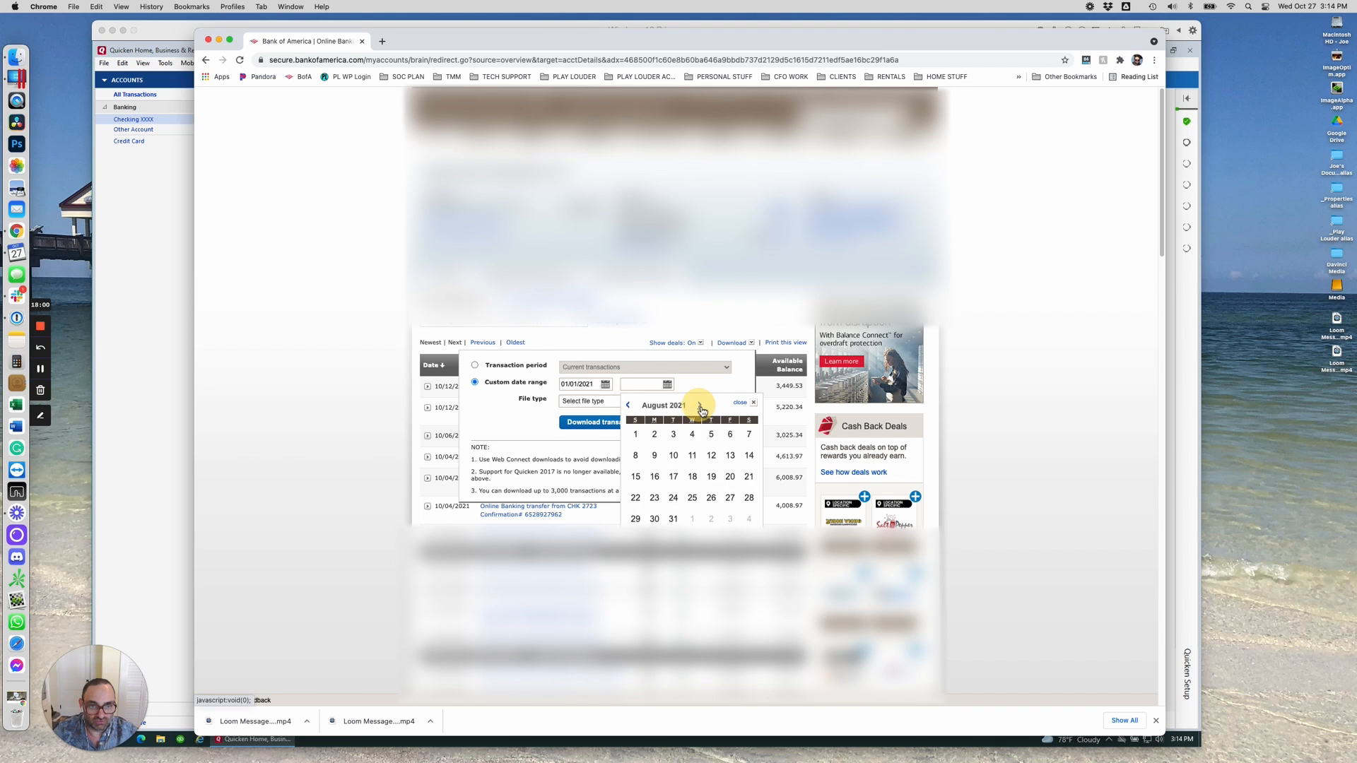
click(694, 407)
click(627, 406)
click(635, 435)
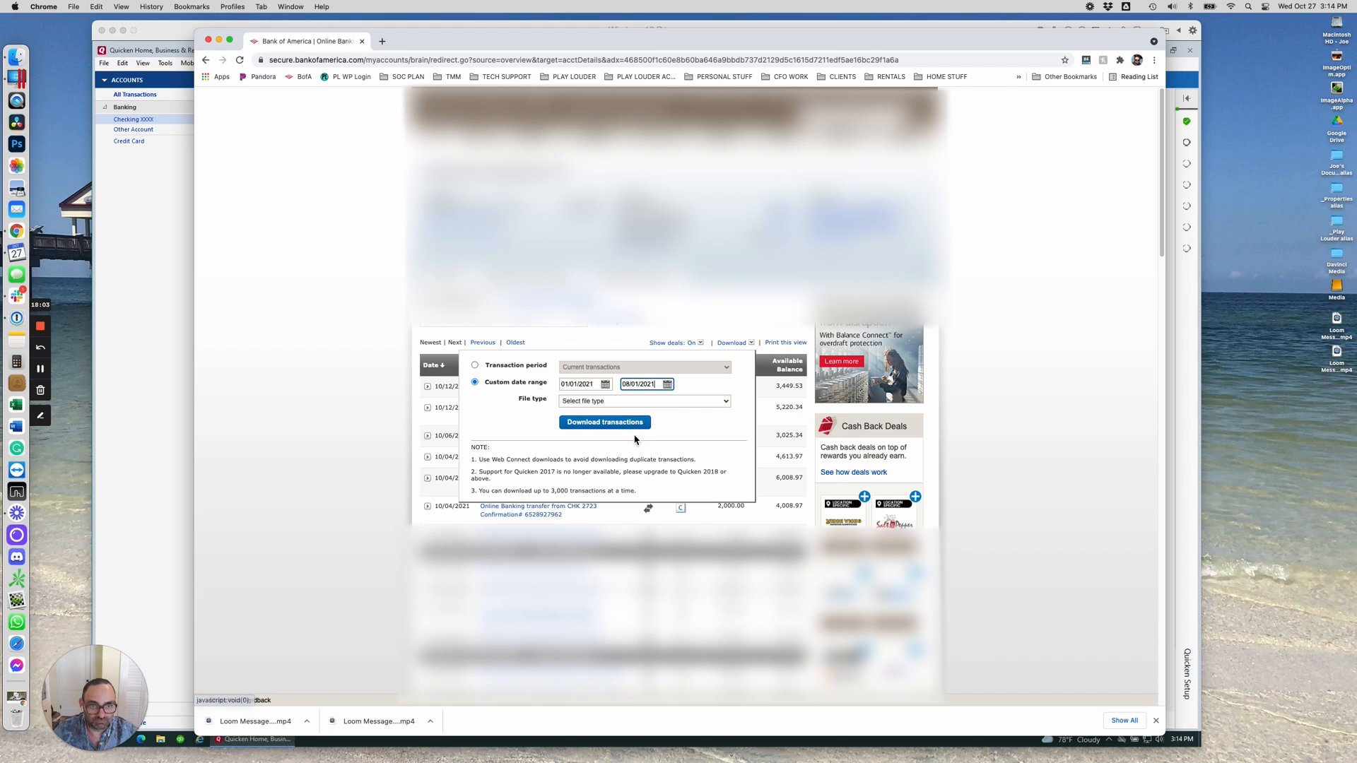
Download the transactions as WEB Connect for Quicken 2018 and above, then close the download options and the bank's browser window.
click(606, 404)
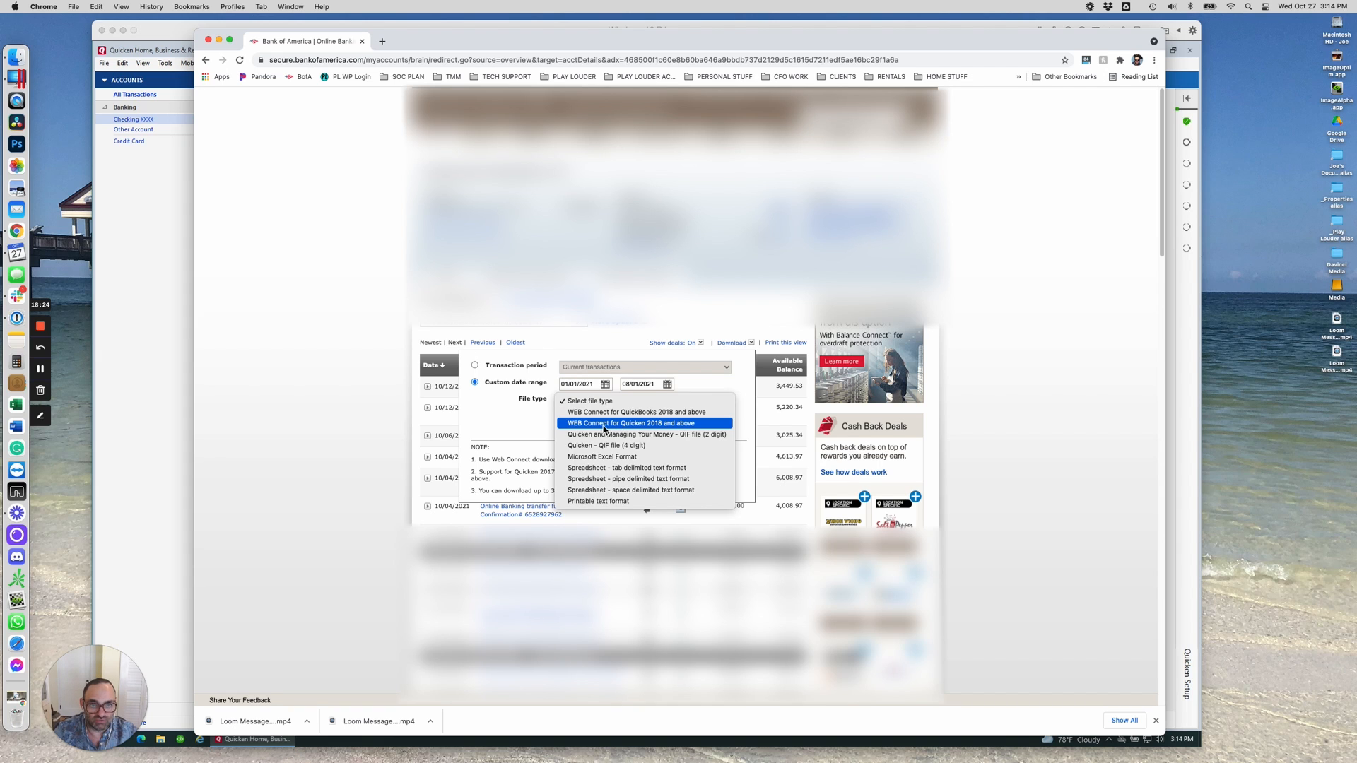
click(631, 425)
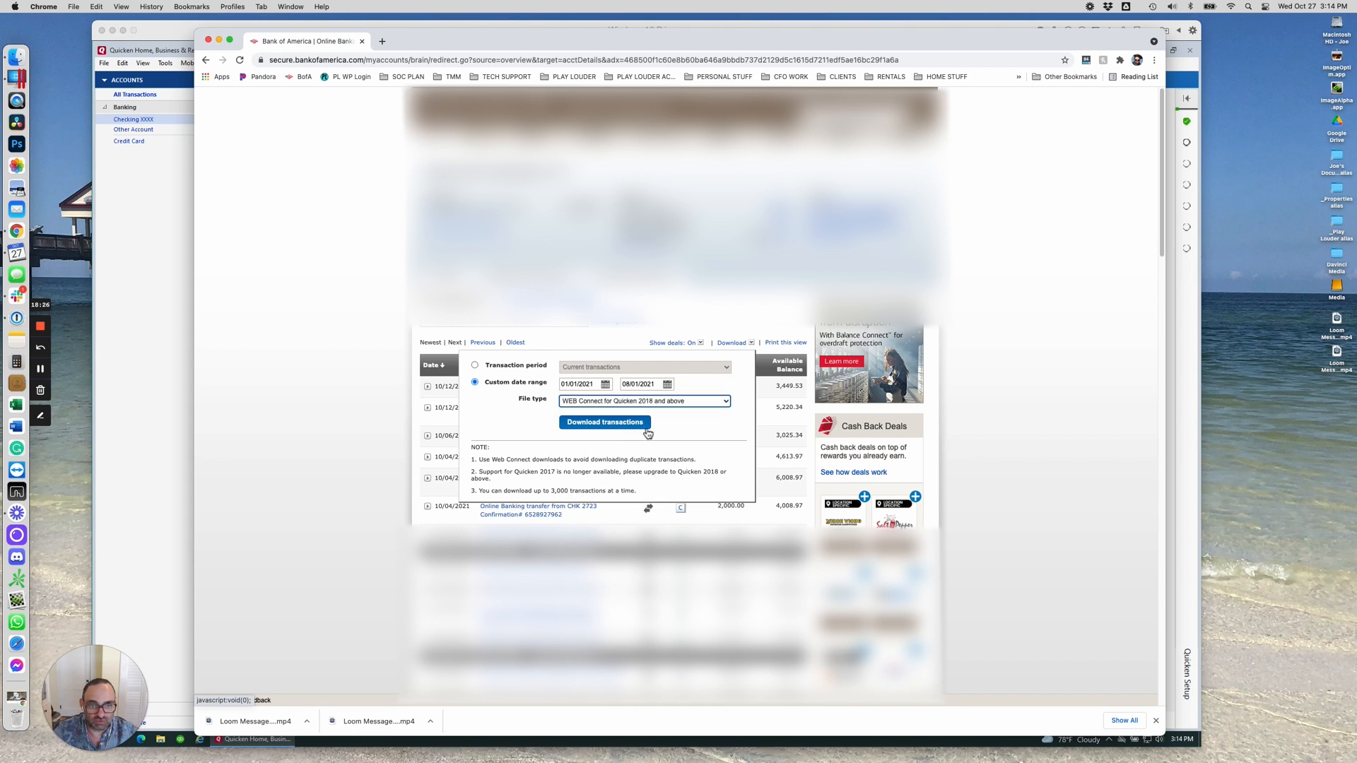
click(633, 429)
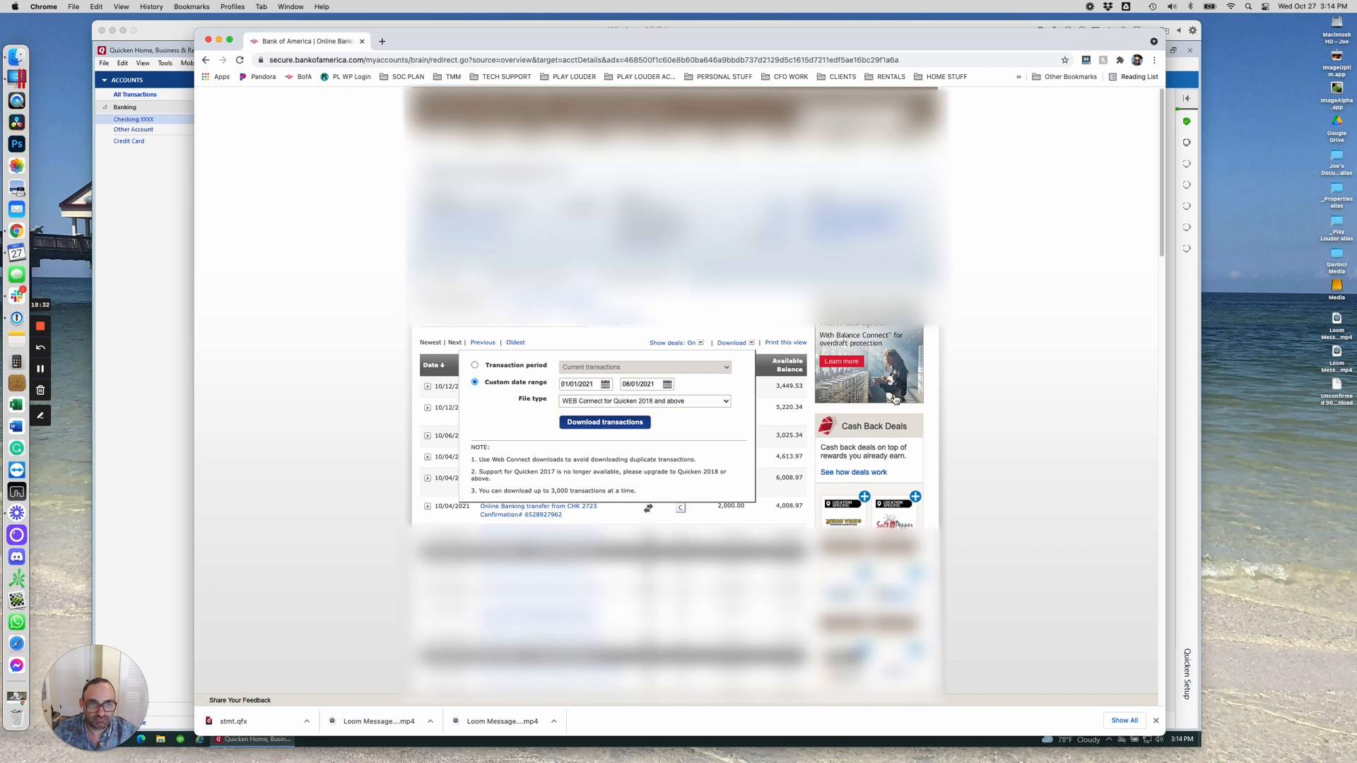
click(339, 261)
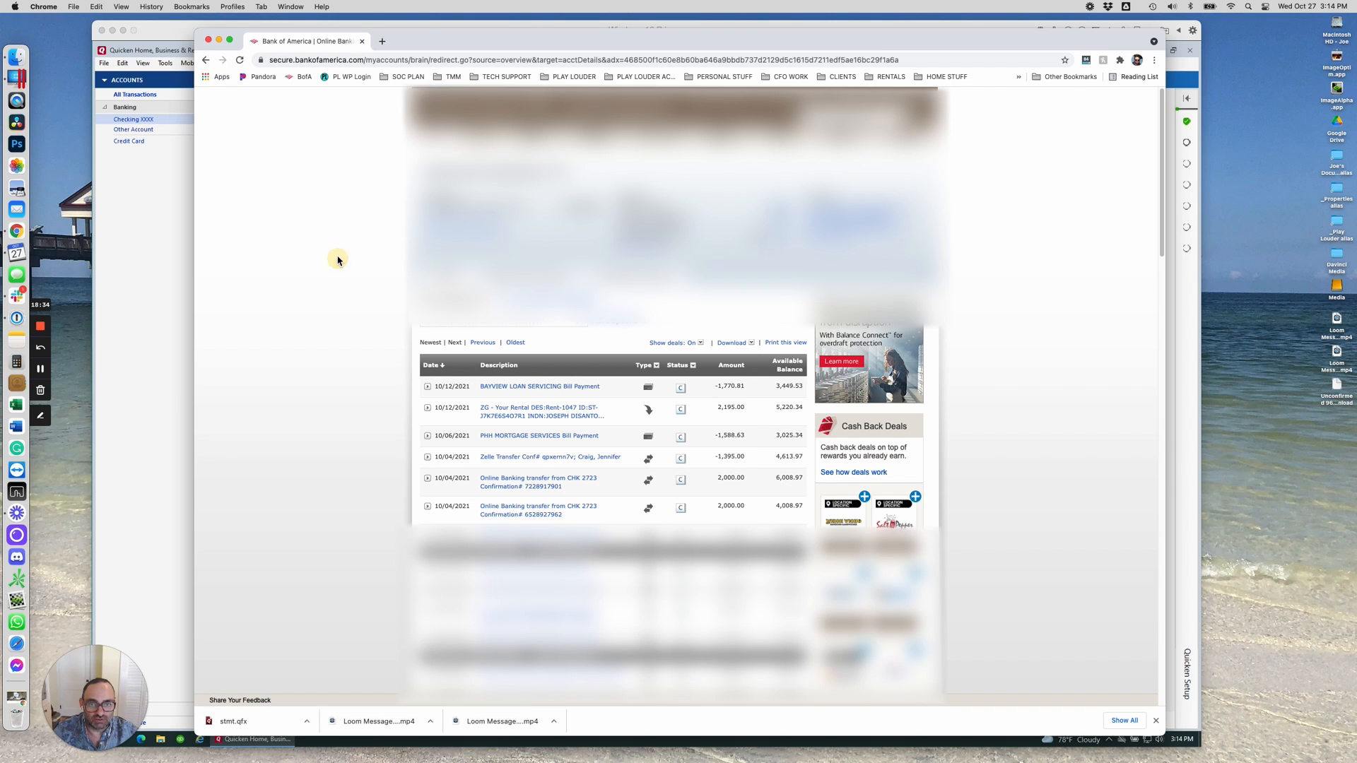
click(208, 41)
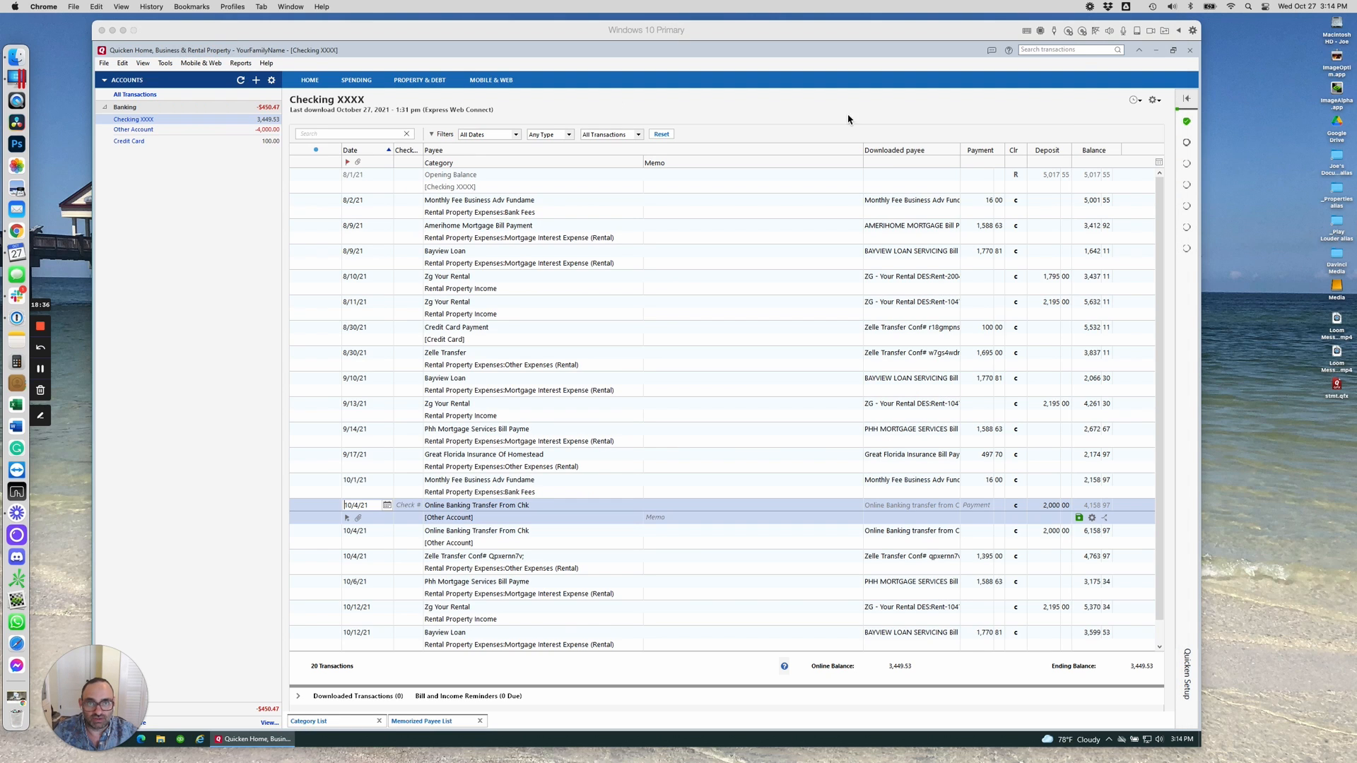
Copy stmt.qfx from the Mac desktop to the Windows desktop, replacing the existing file.
click(1156, 50)
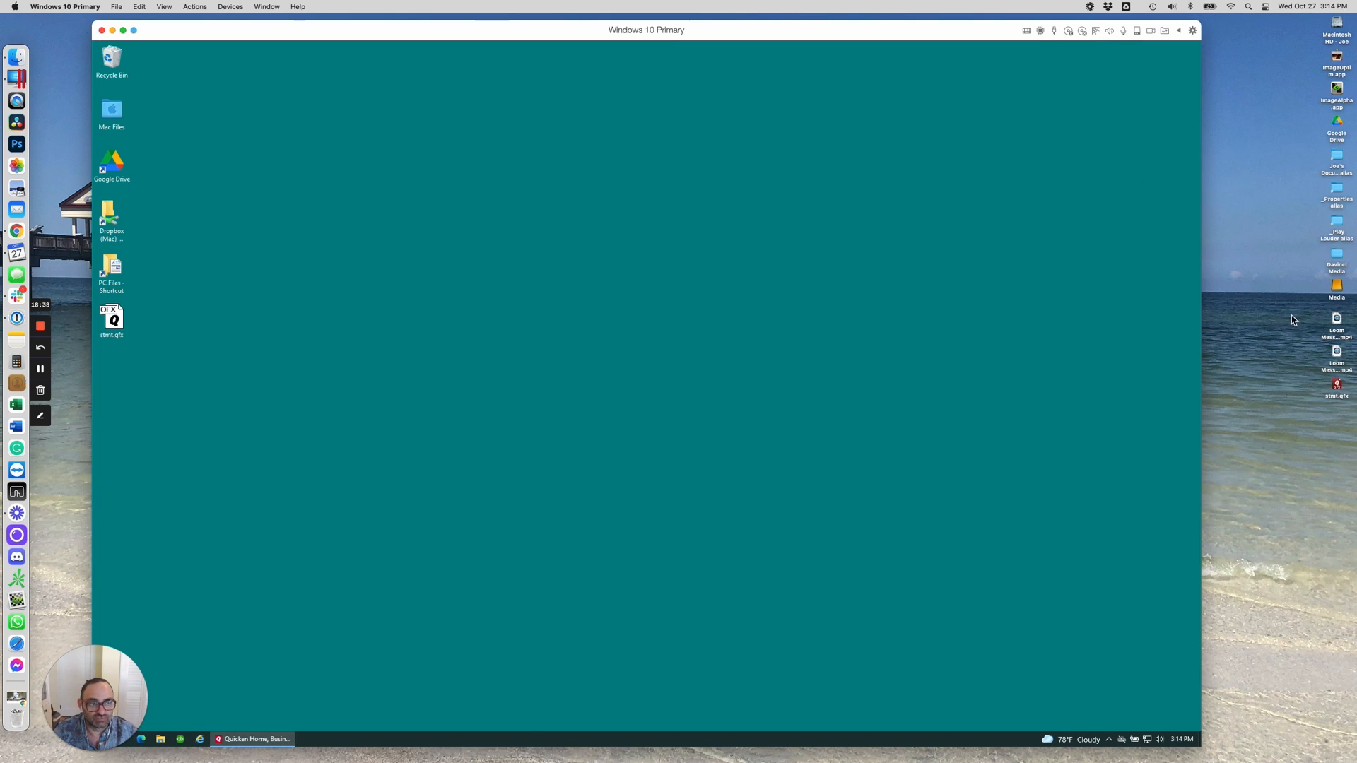
click(1335, 387)
drag(315, 362, 119, 375)
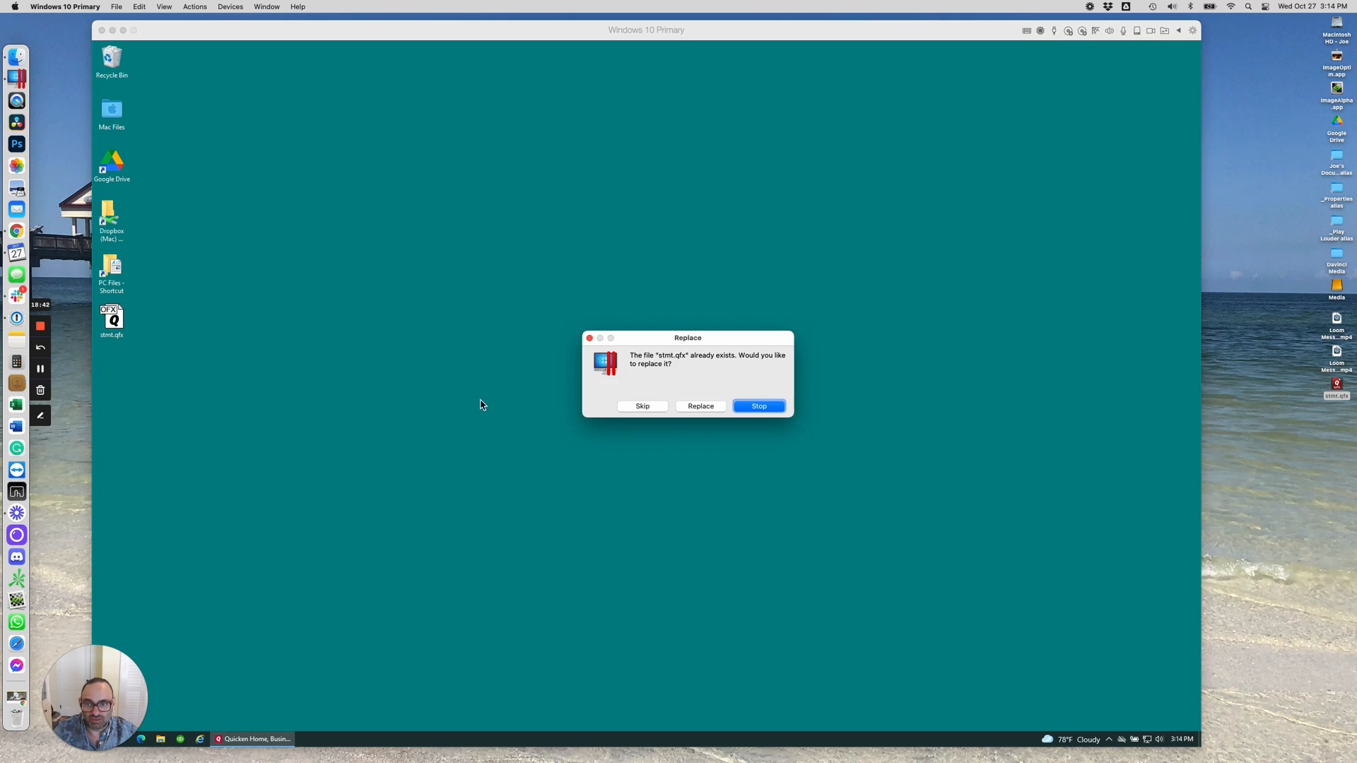
click(700, 407)
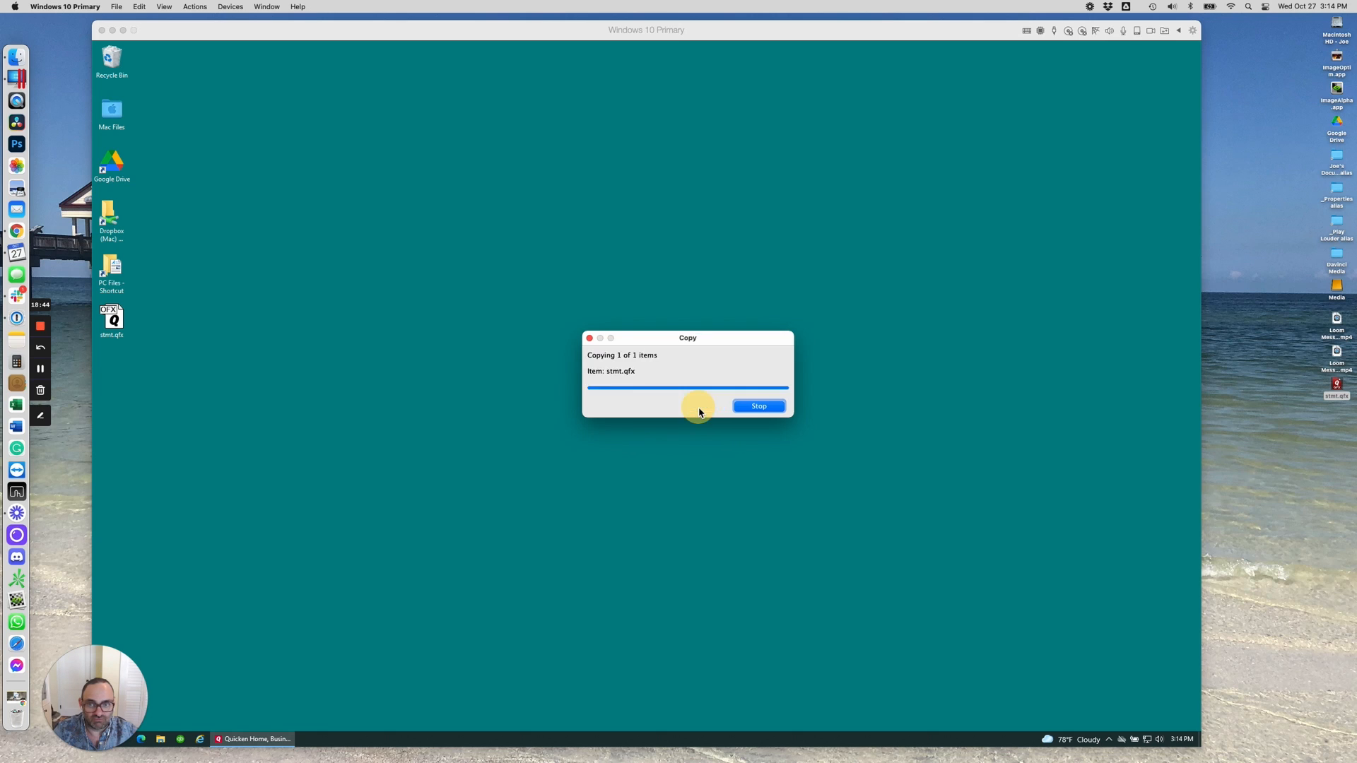
Switch back to Quicken and open stmt.qfx from the This PC Desktop folder as a Web Connect import.
click(265, 739)
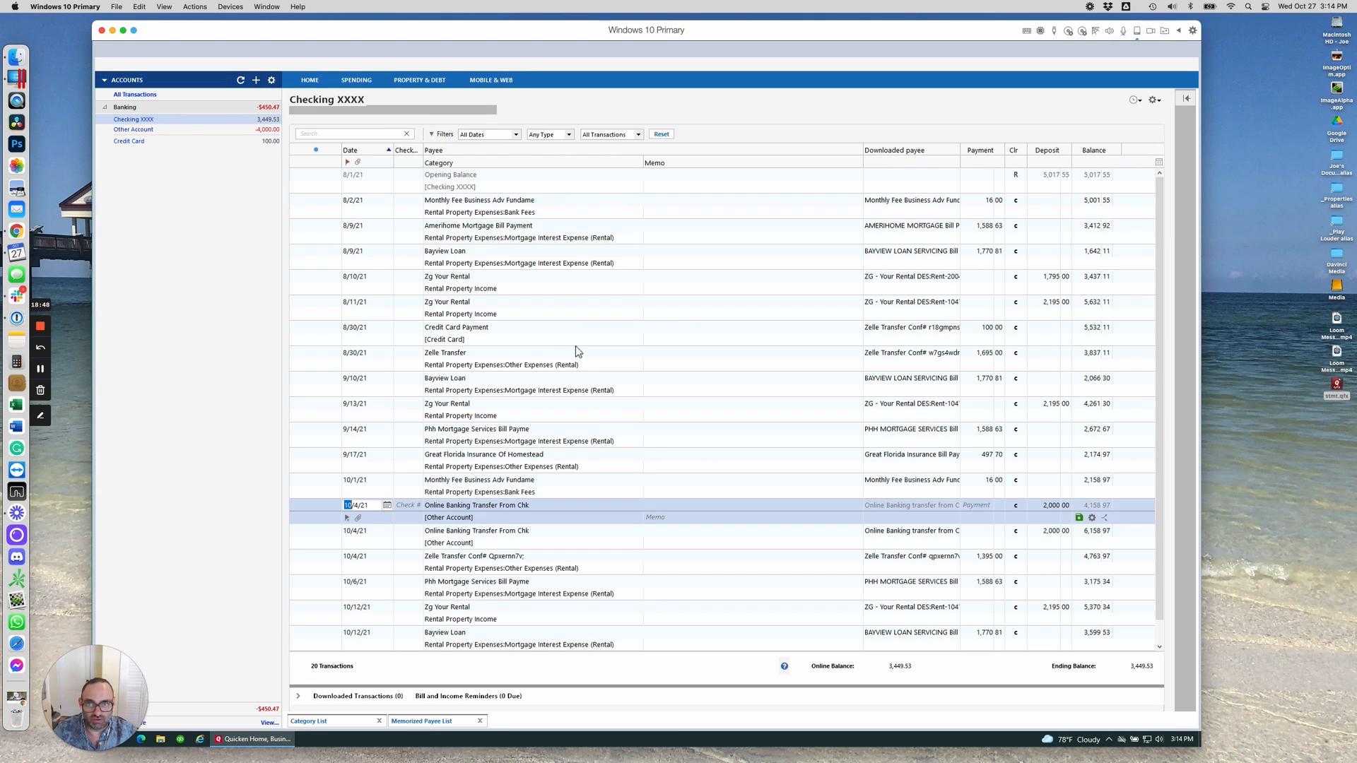
click(107, 65)
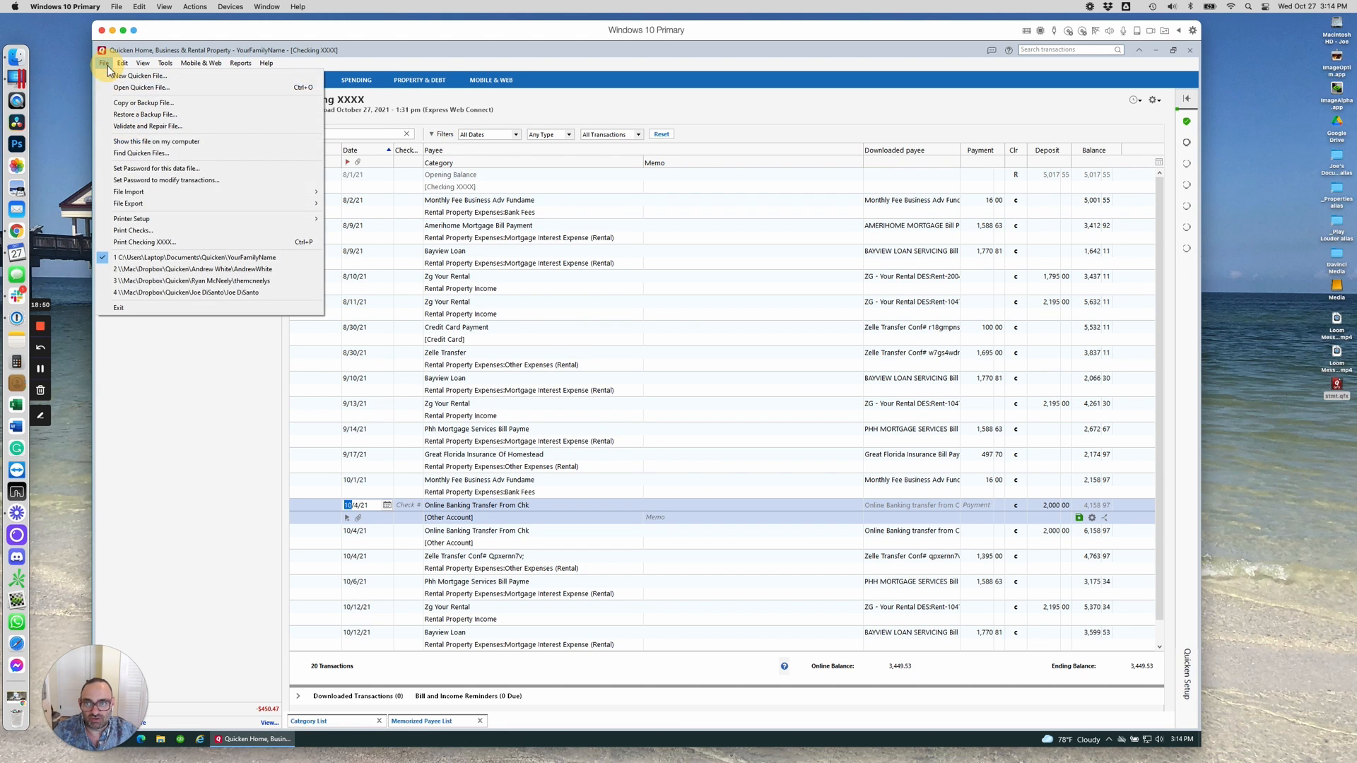
mouse_move(212, 203)
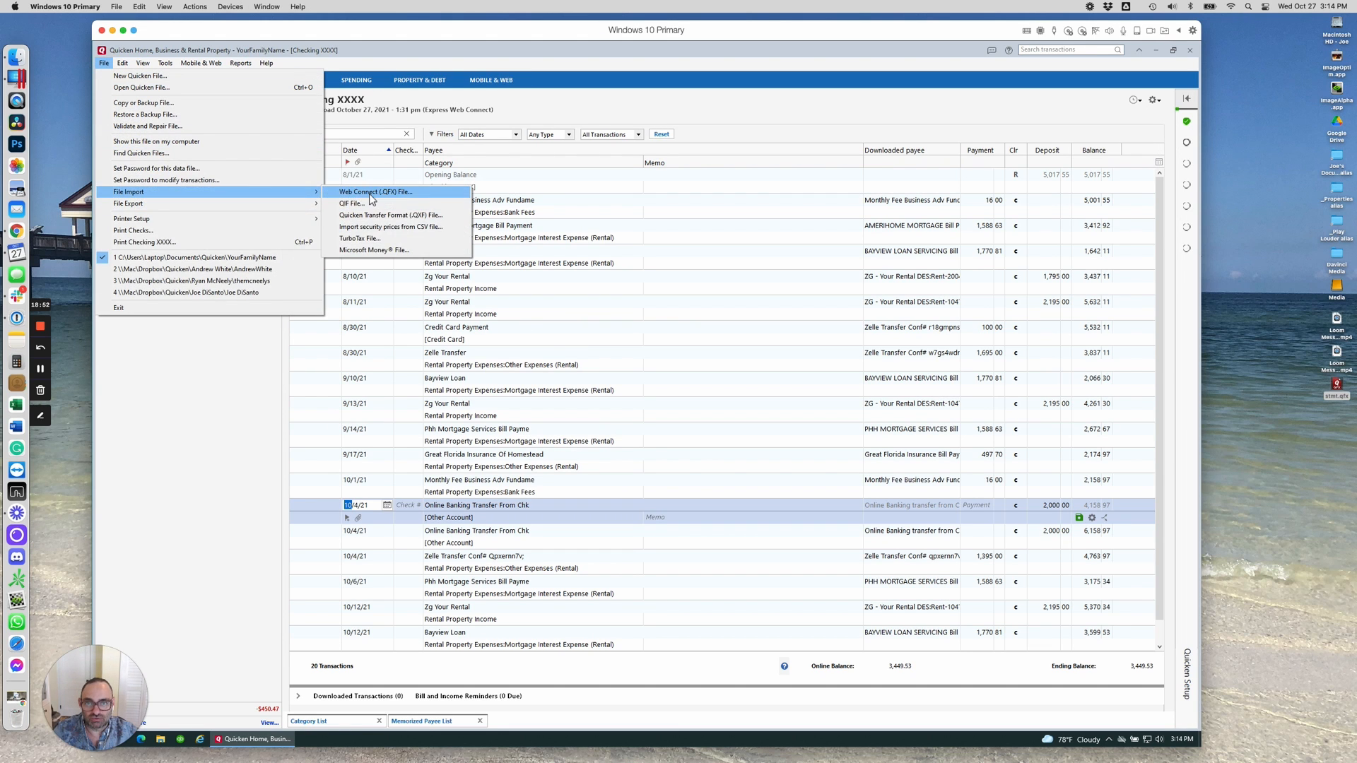
click(360, 191)
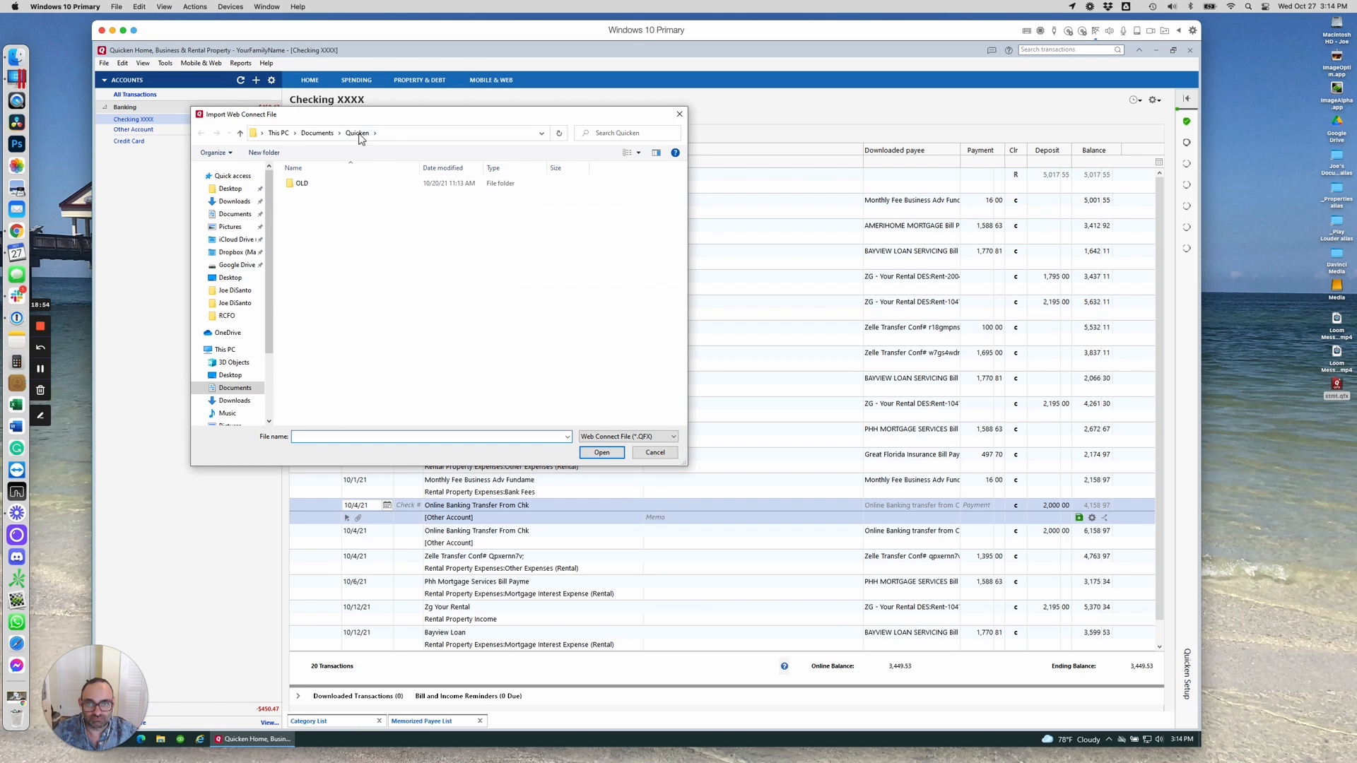
click(233, 188)
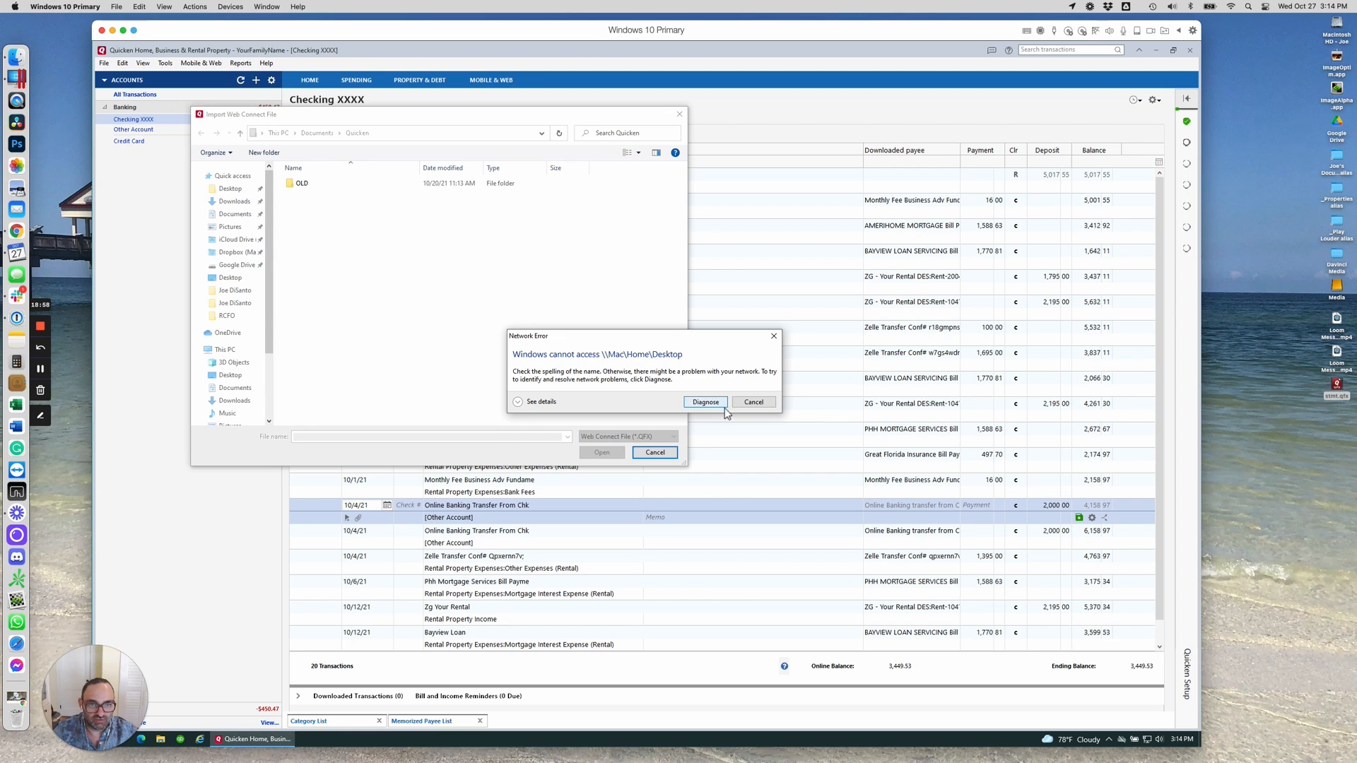
click(754, 401)
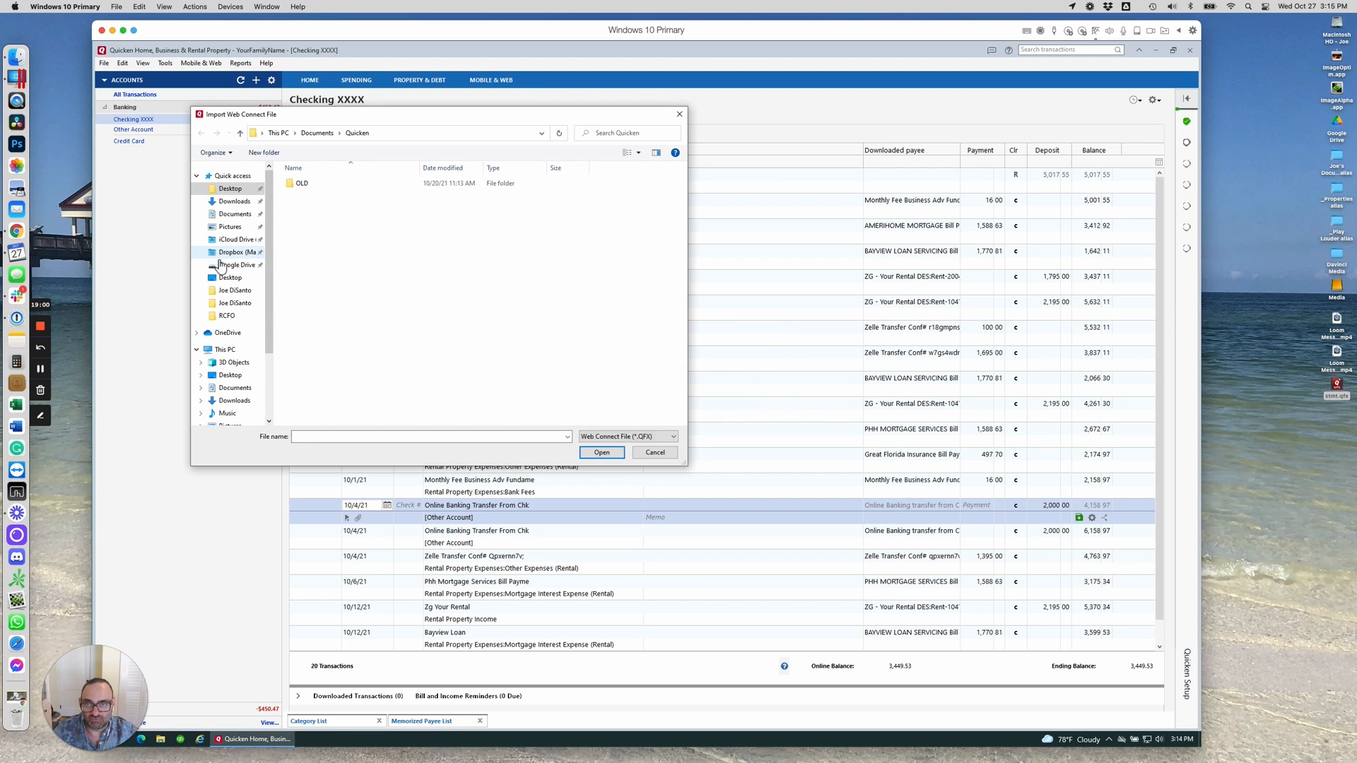
click(229, 375)
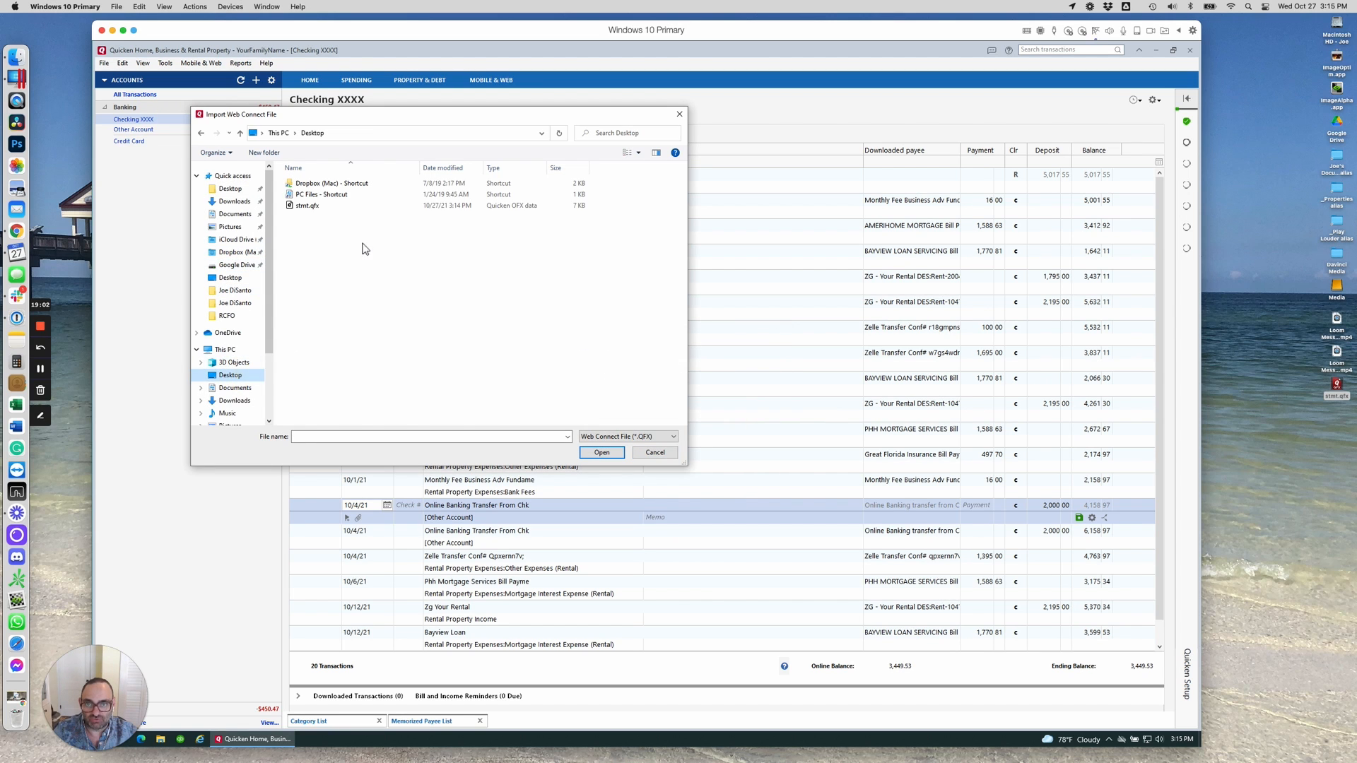
click(309, 207)
click(602, 453)
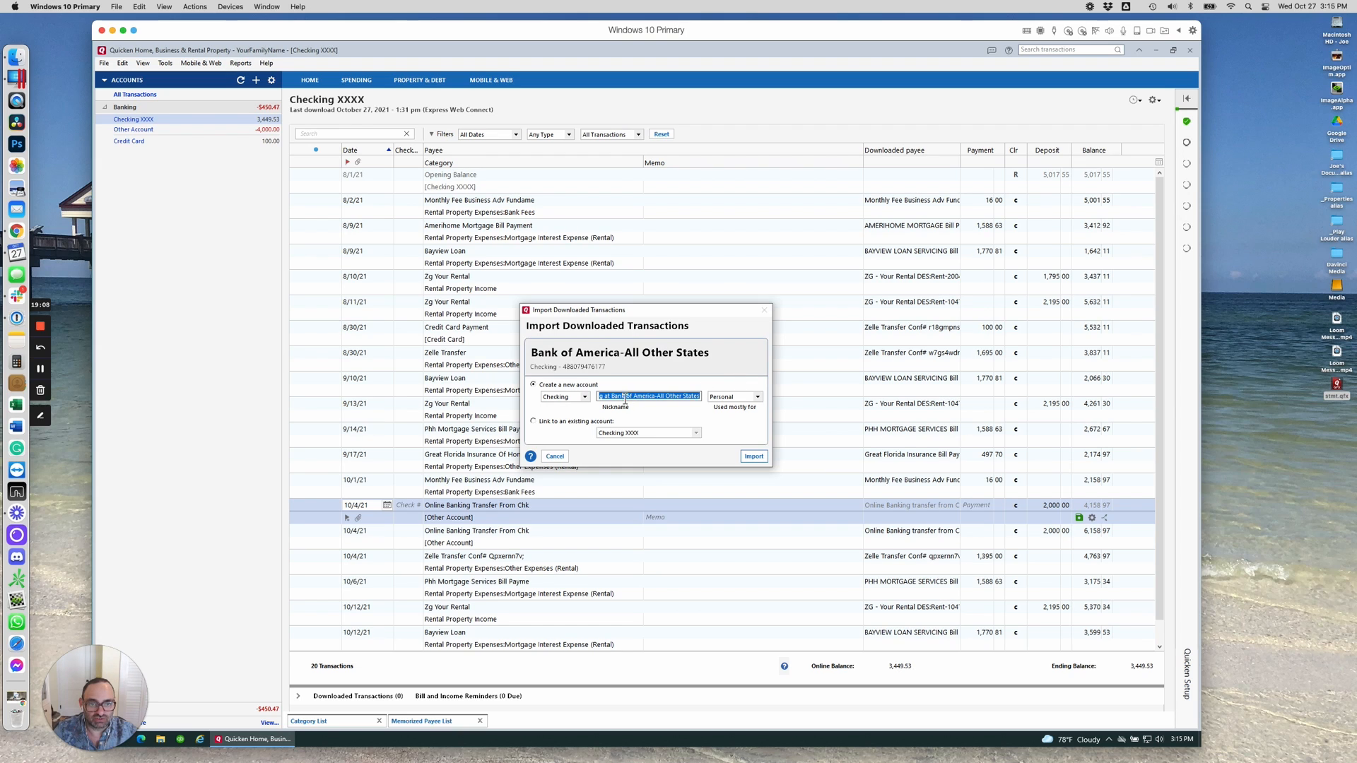
Link the import to the existing Checking XXXX account, import the transactions and close the One Step Update Summary.
click(533, 422)
click(753, 456)
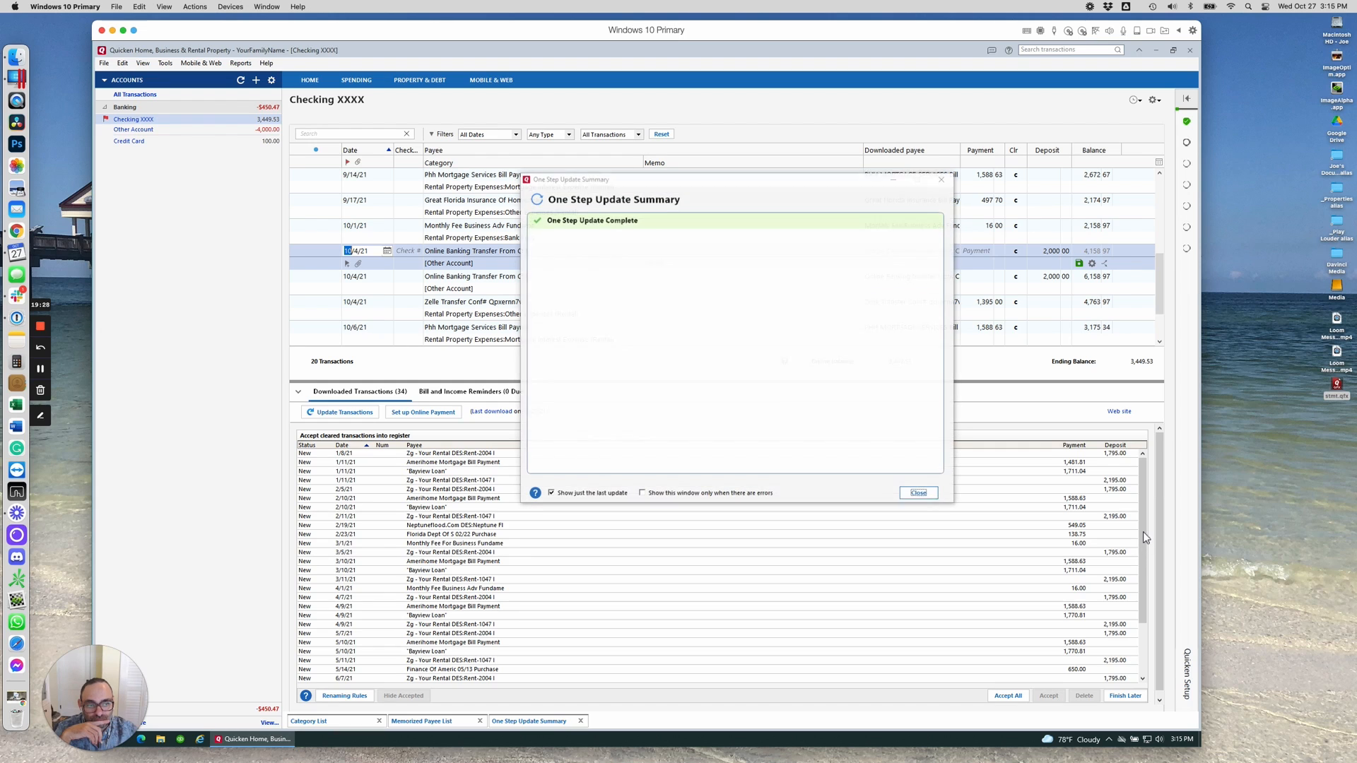
click(919, 493)
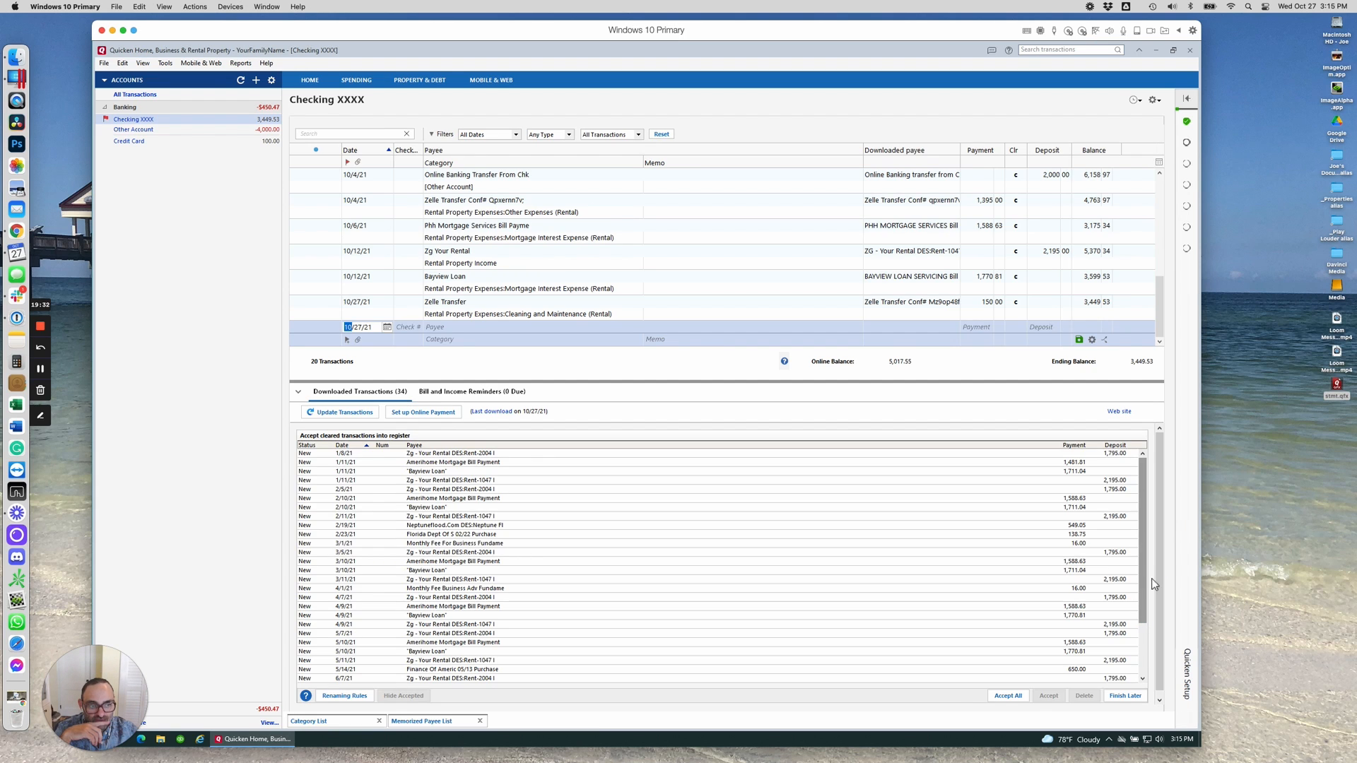
Rename the 9/14/21 payee as Phh Mortgage and create a renaming rule for downloaded payees containing PHH MORTGAGE.
mouse_move(1142, 514)
mouse_down()
mouse_move(1143, 652)
mouse_move(1147, 515)
mouse_up()
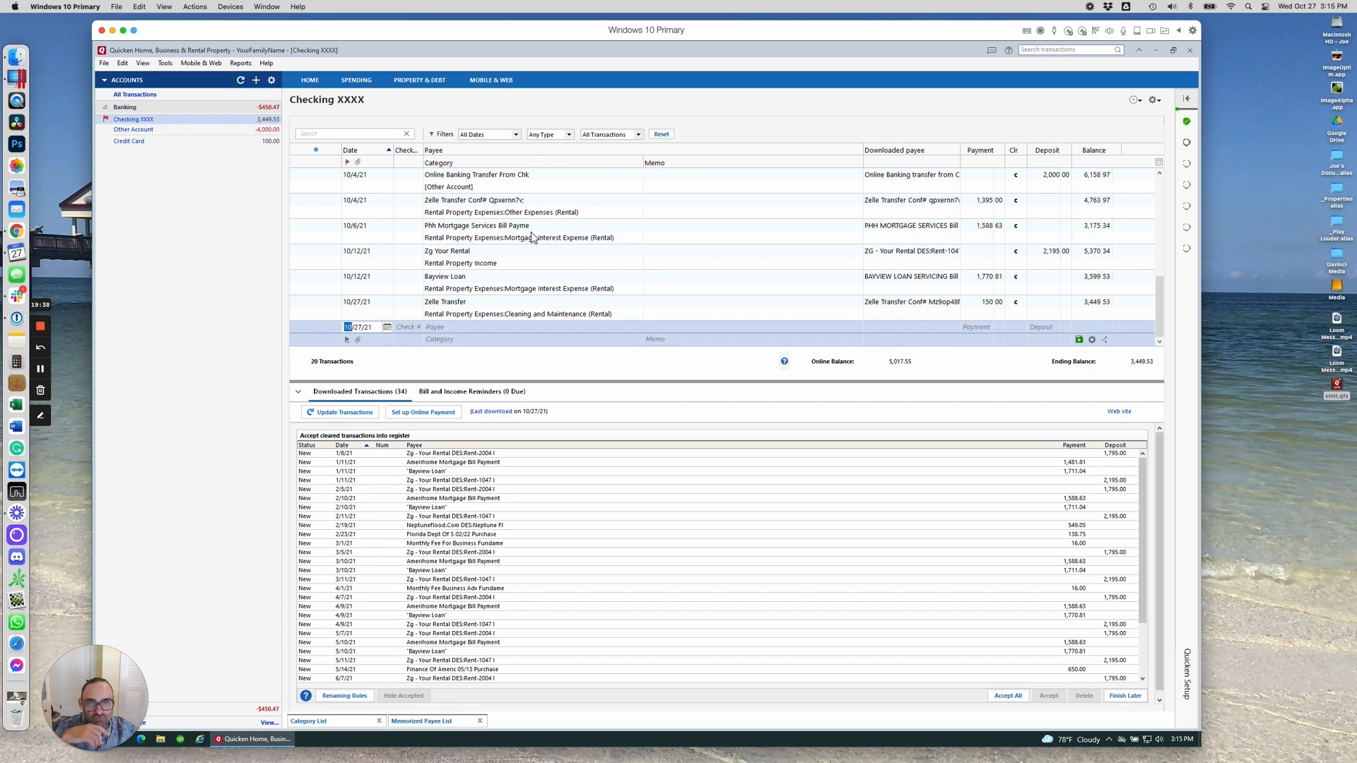
click(531, 236)
scroll(629, 266, down, 2)
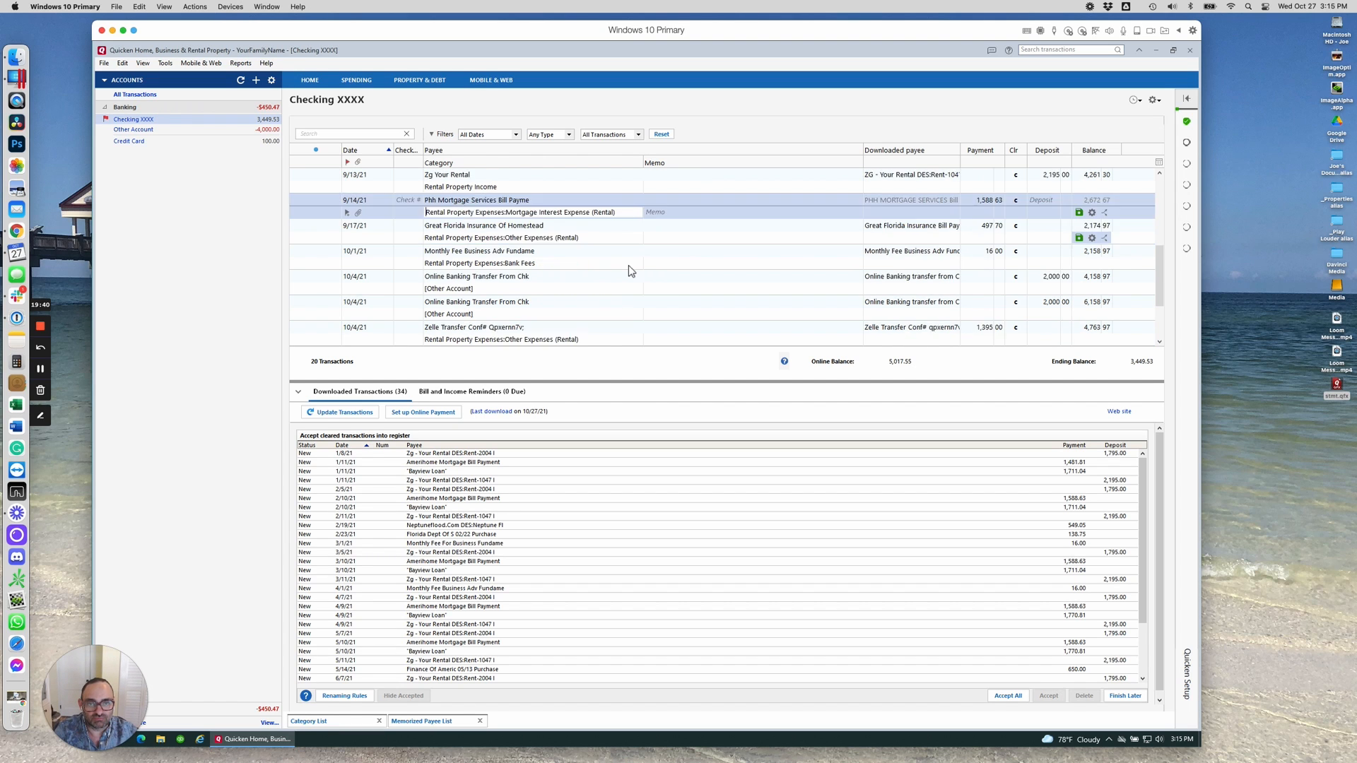
scroll(629, 265, up, 3)
click(499, 252)
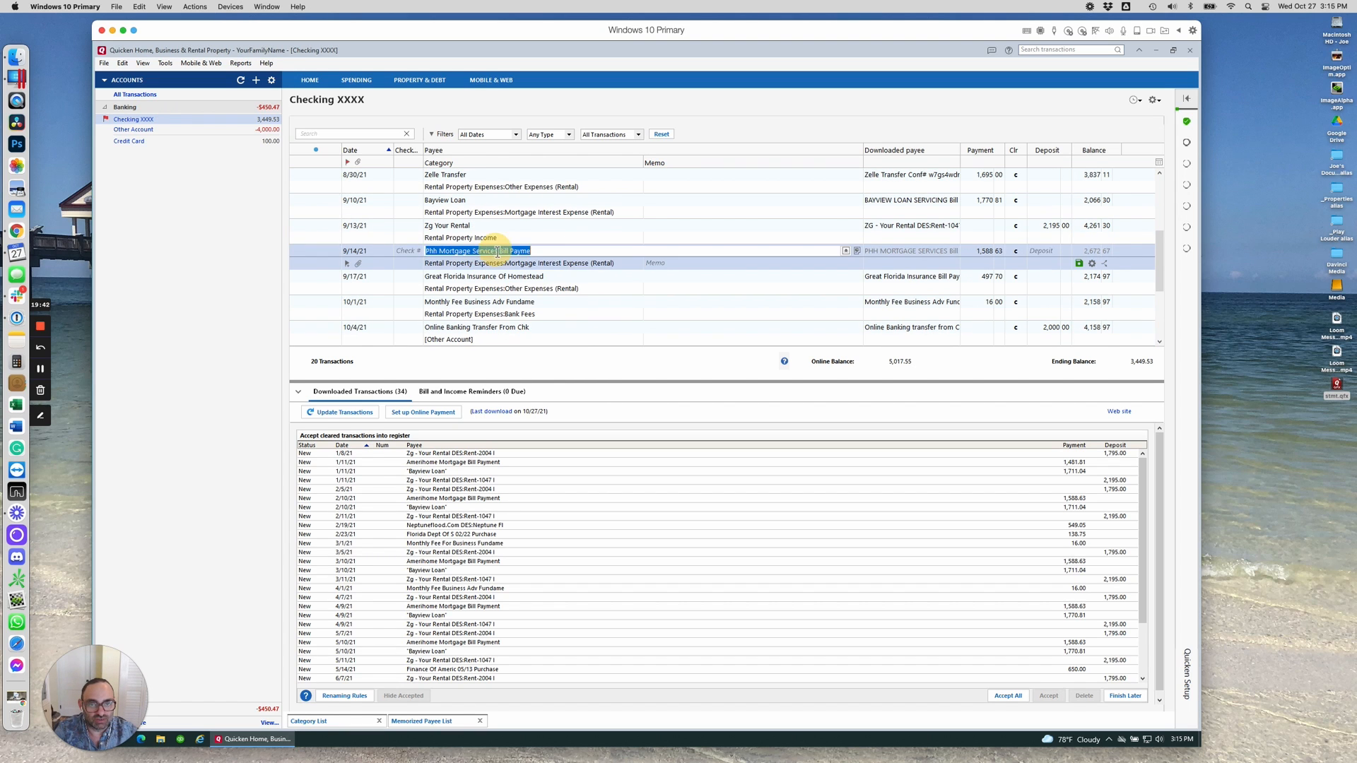
click(472, 252)
drag(469, 252, 566, 254)
text(e)
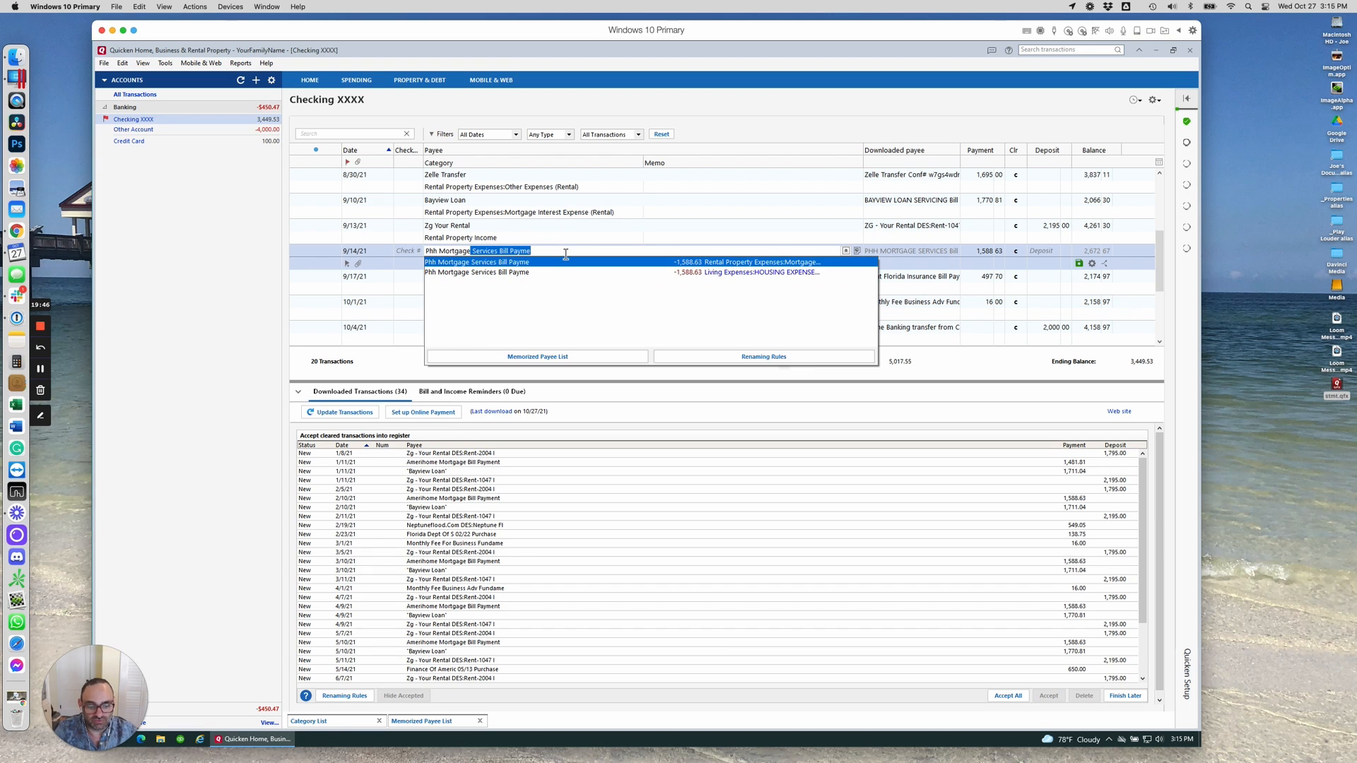
key(BackSpace)
key(Return)
key(Return)
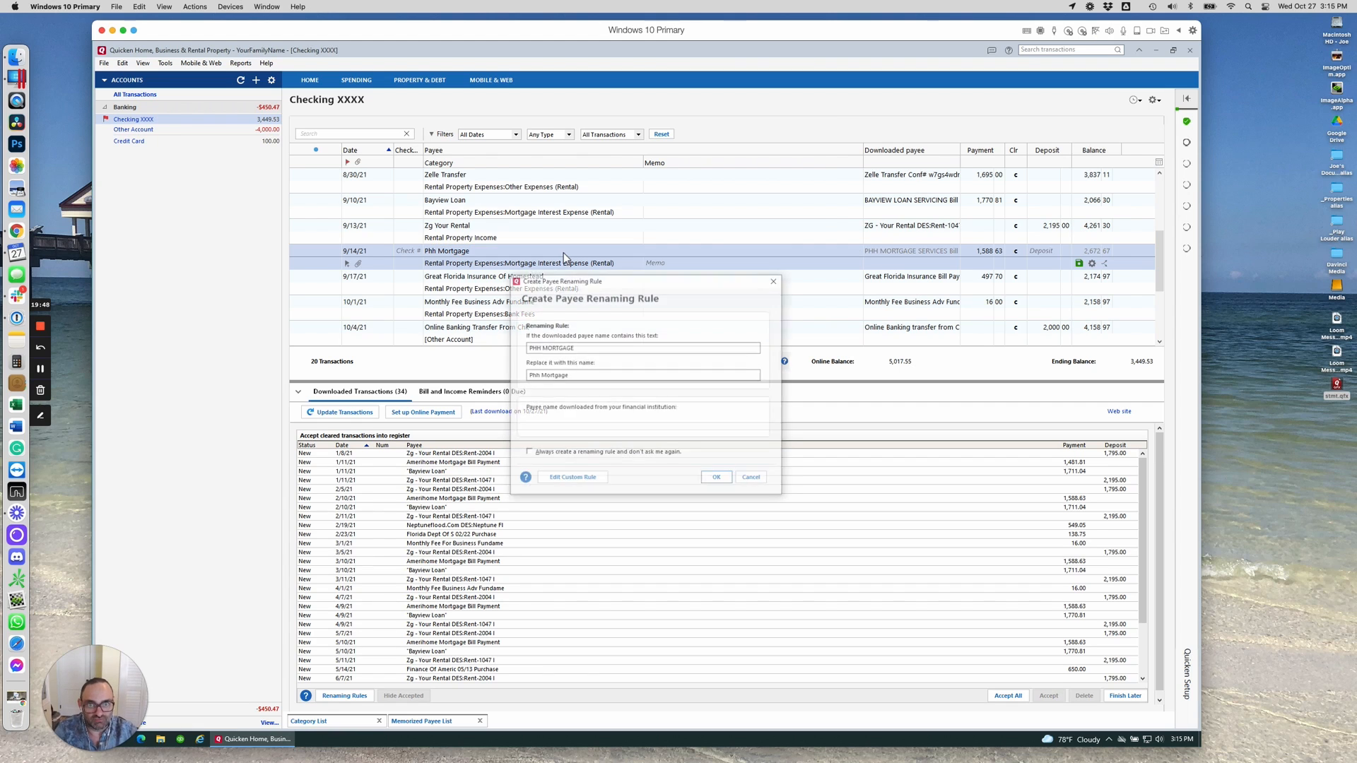
click(718, 480)
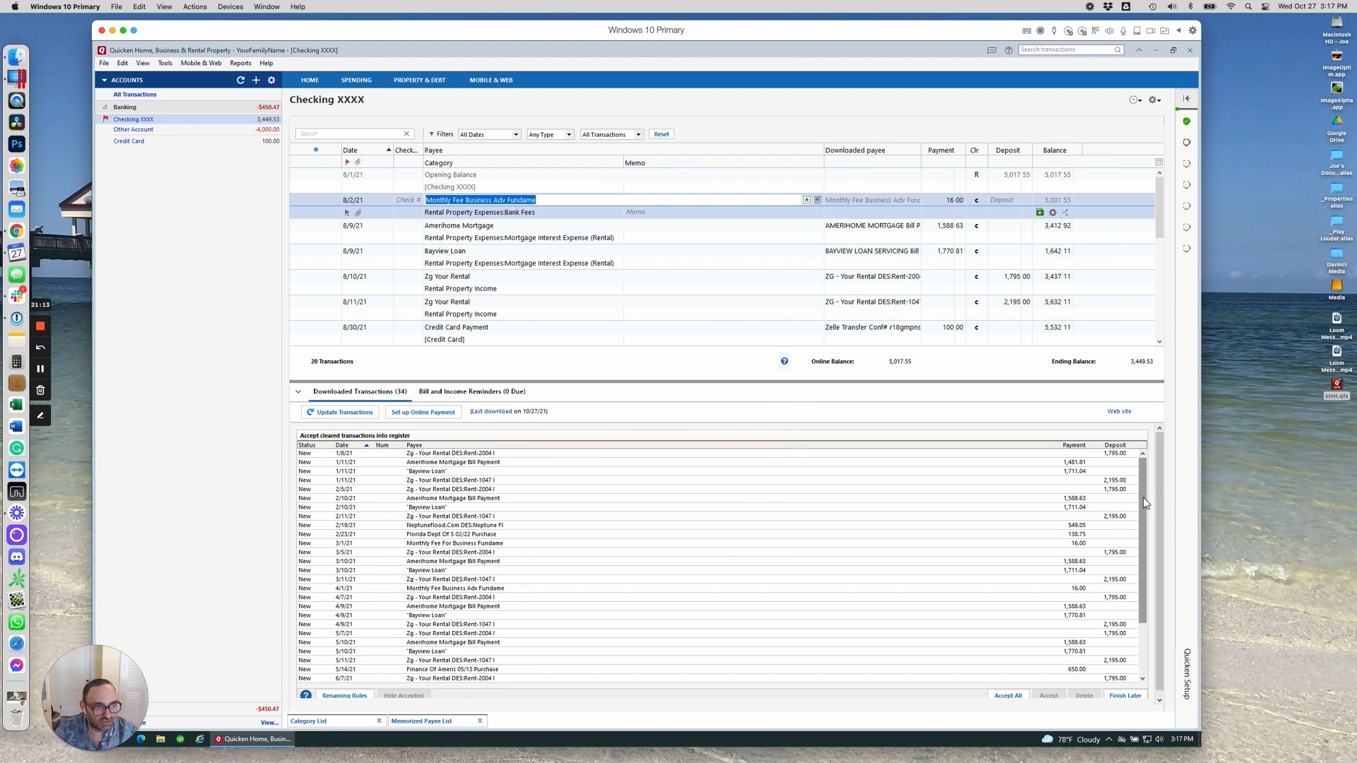
Accept all the downloaded transactions into the Checking XXXX register and select the 1/11/21 Bayview Loan transaction.
drag(1144, 612, 1142, 646)
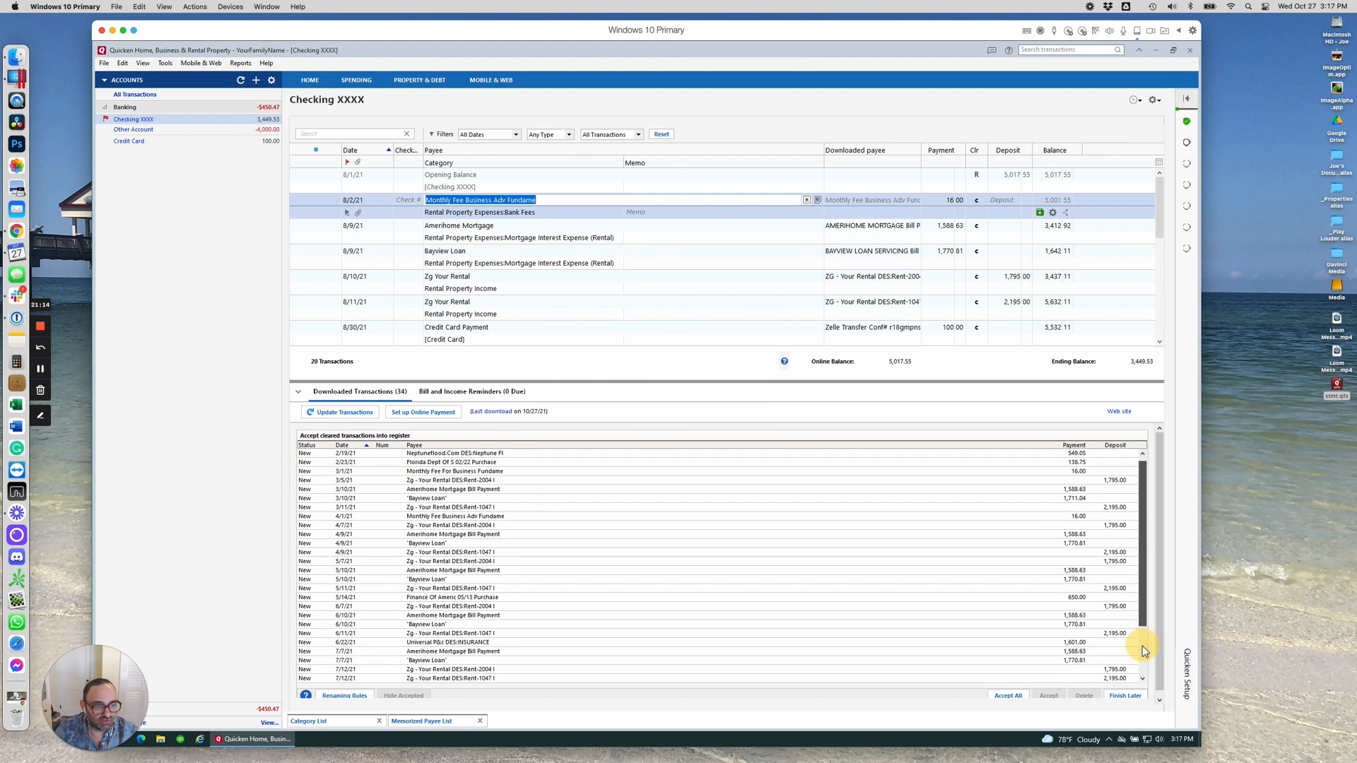
click(1007, 697)
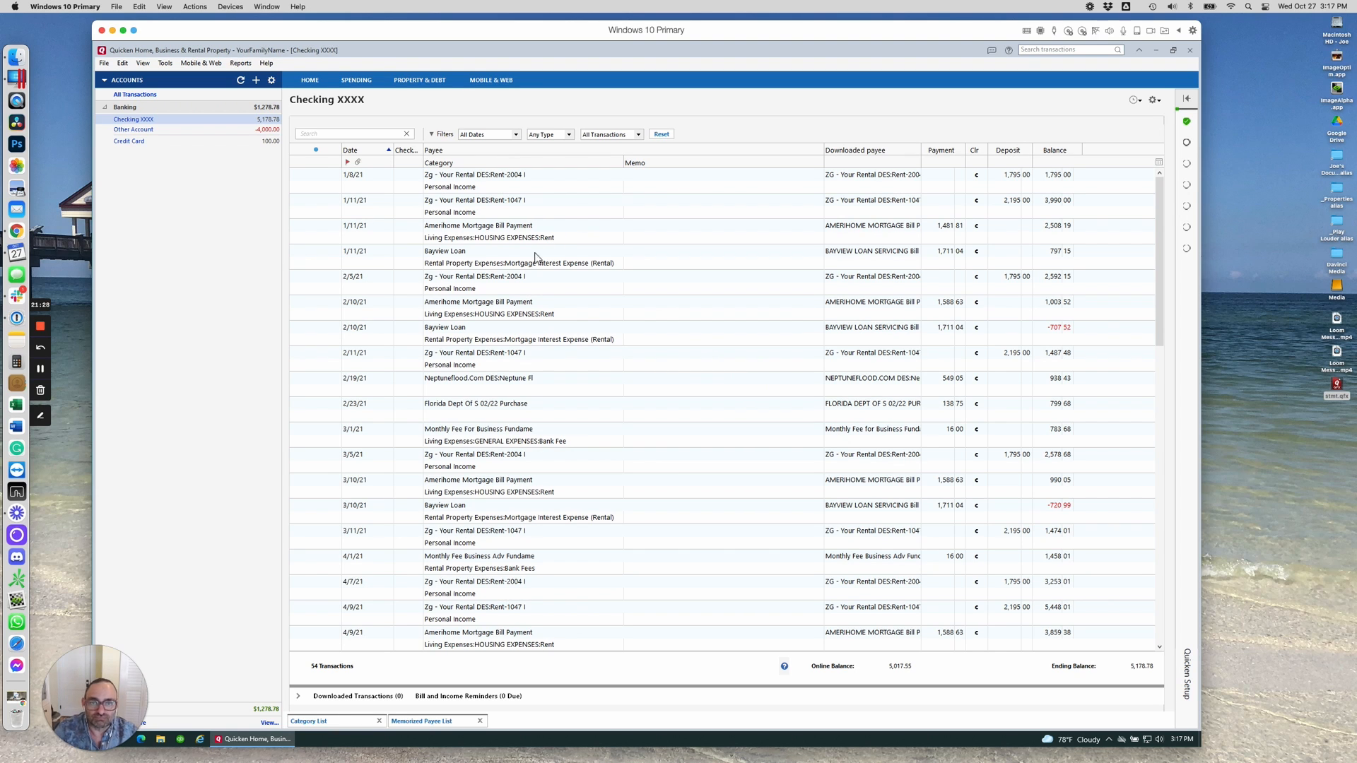
click(504, 256)
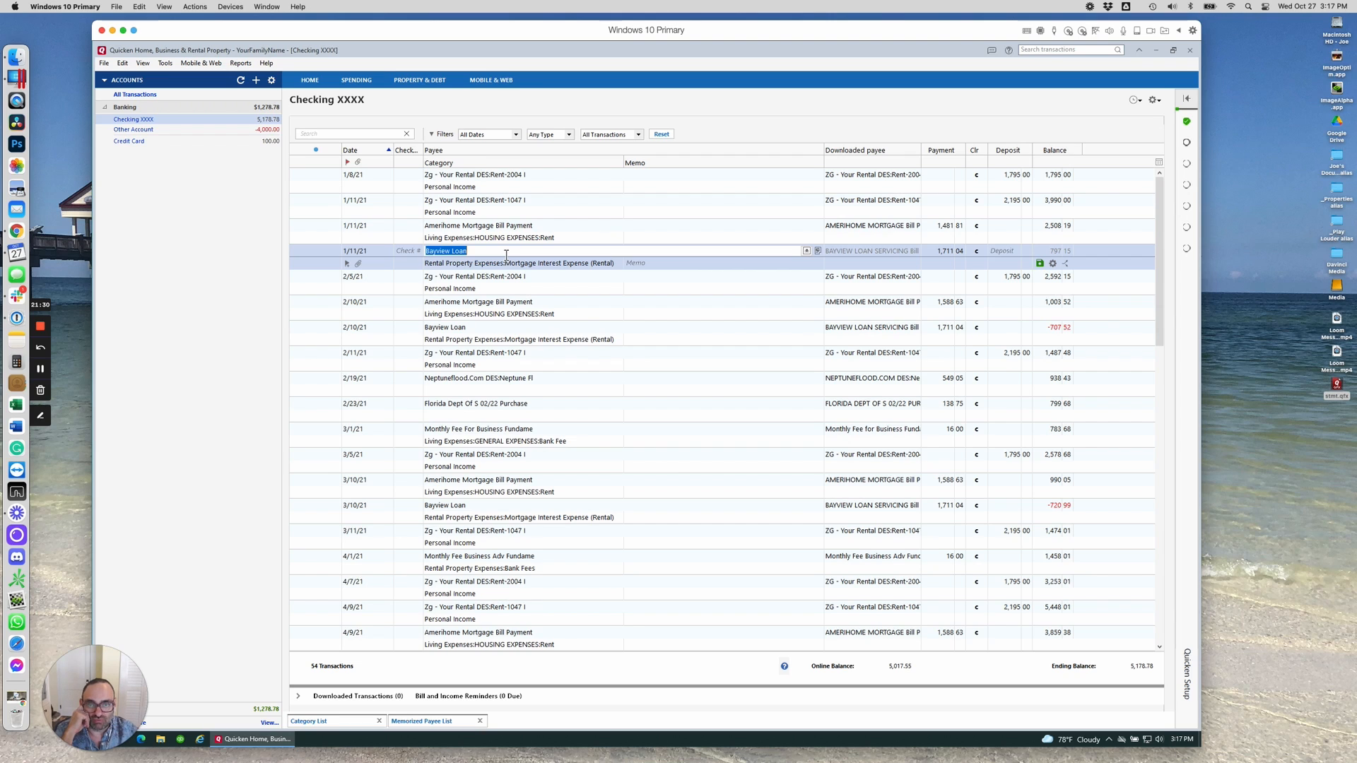
click(544, 265)
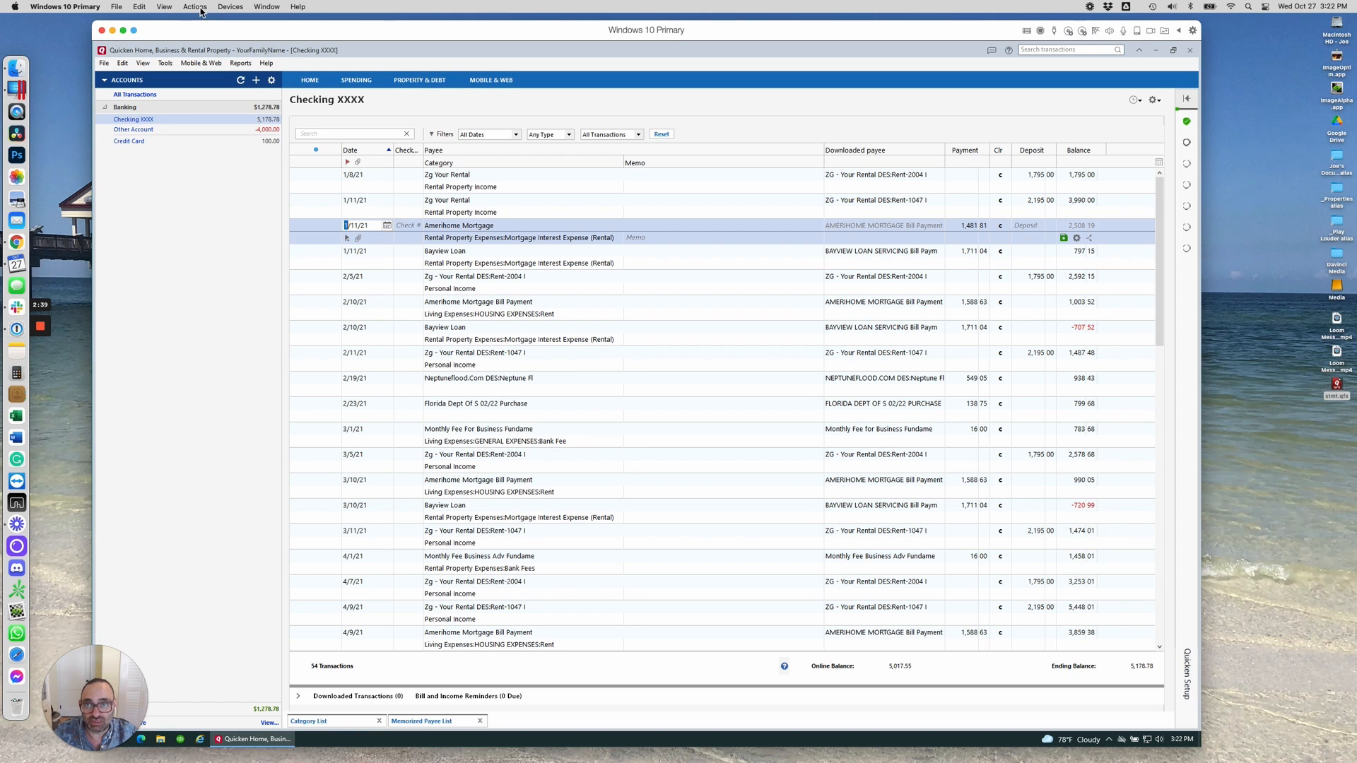
click(165, 63)
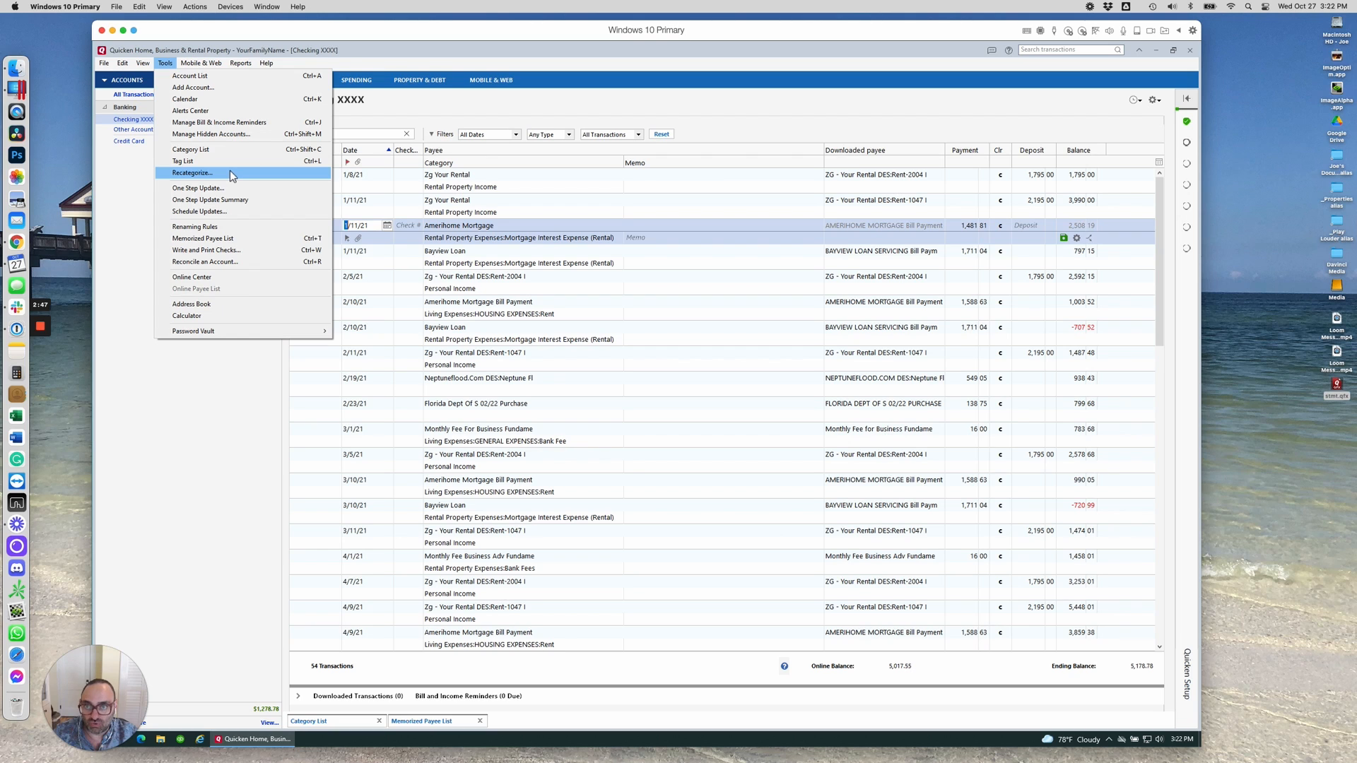
mouse_move(266, 64)
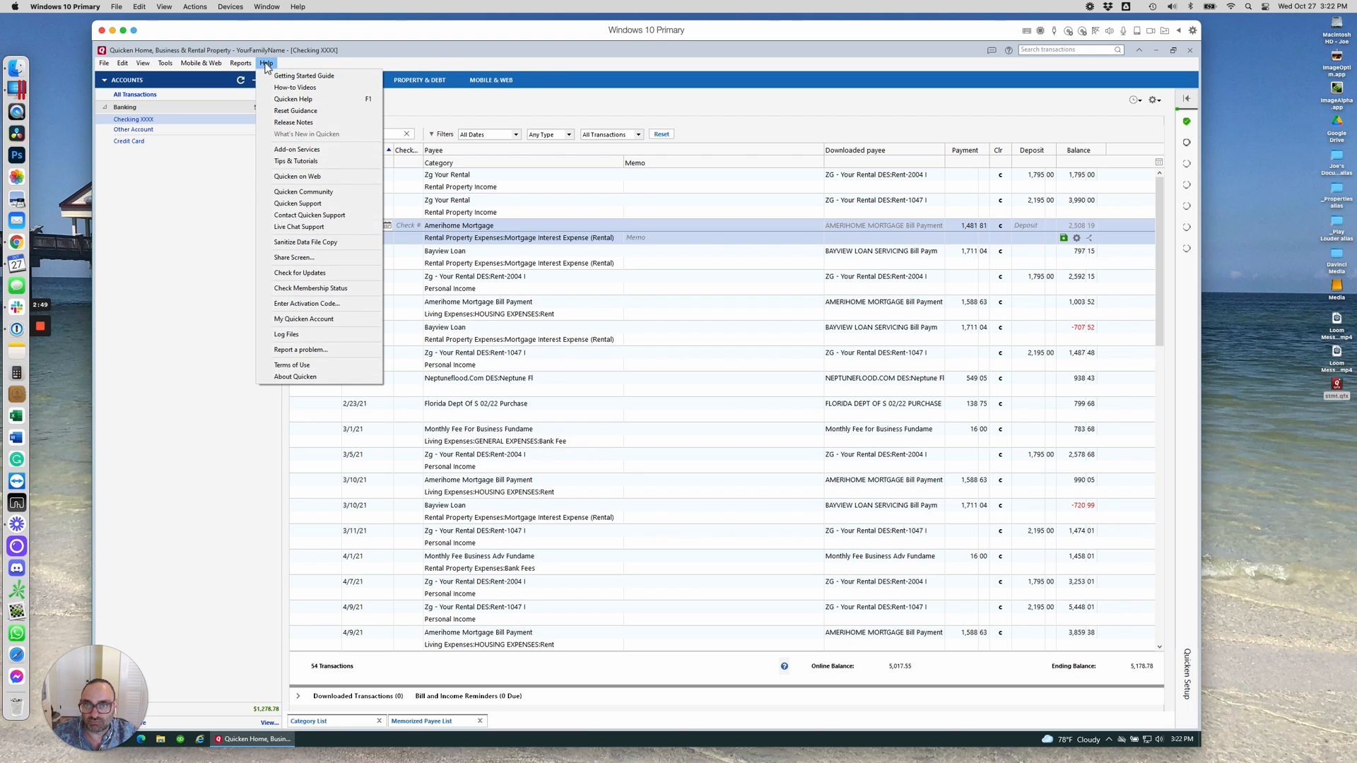
mouse_move(164, 64)
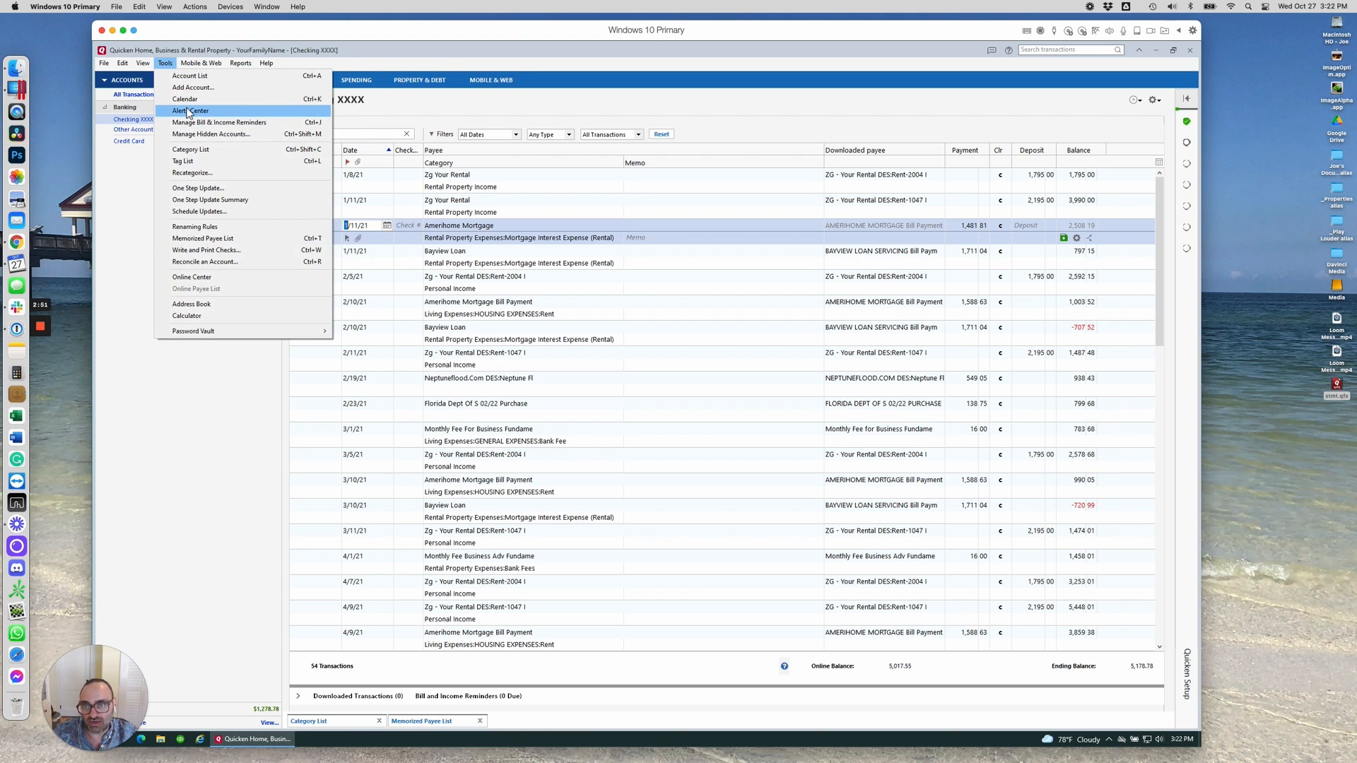
click(189, 173)
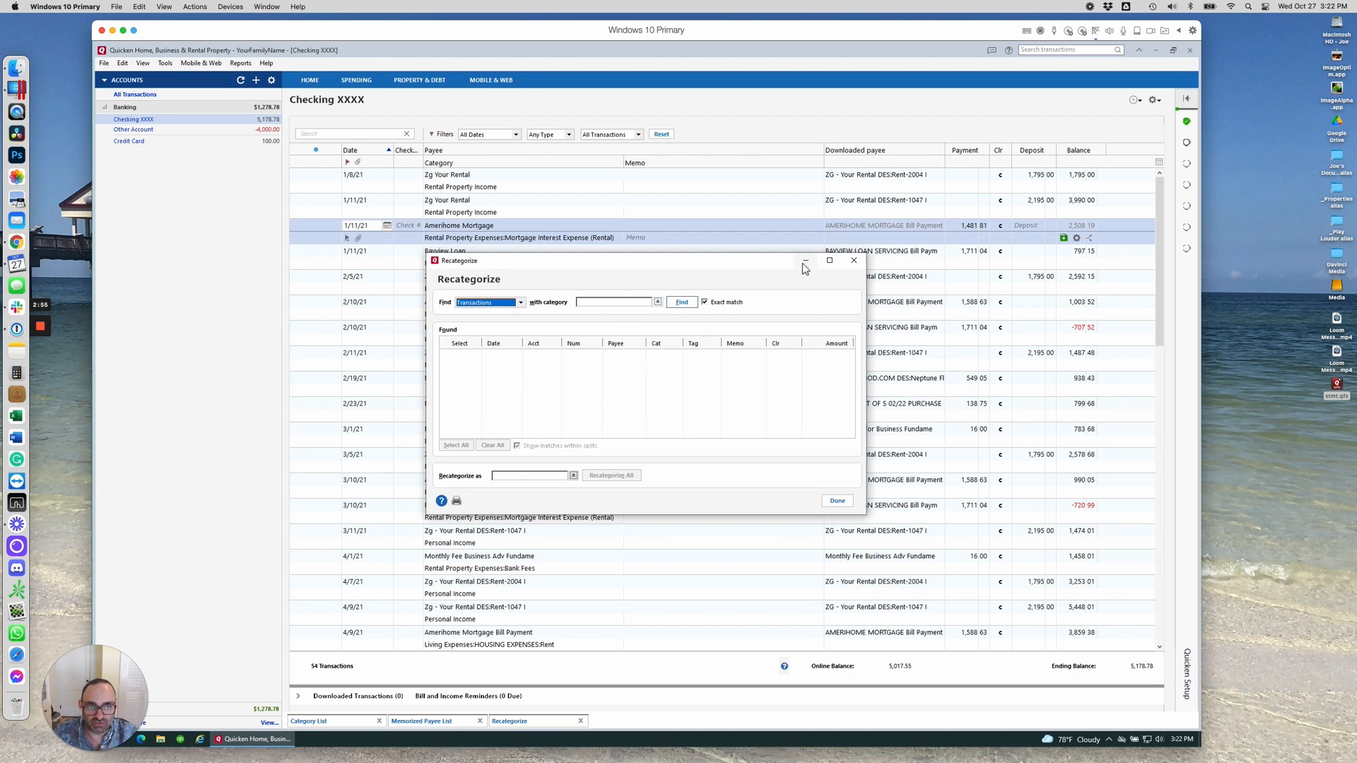
click(804, 264)
Open Find and Replace, close the Recategorize window and move the Find and Replace window clear.
click(165, 63)
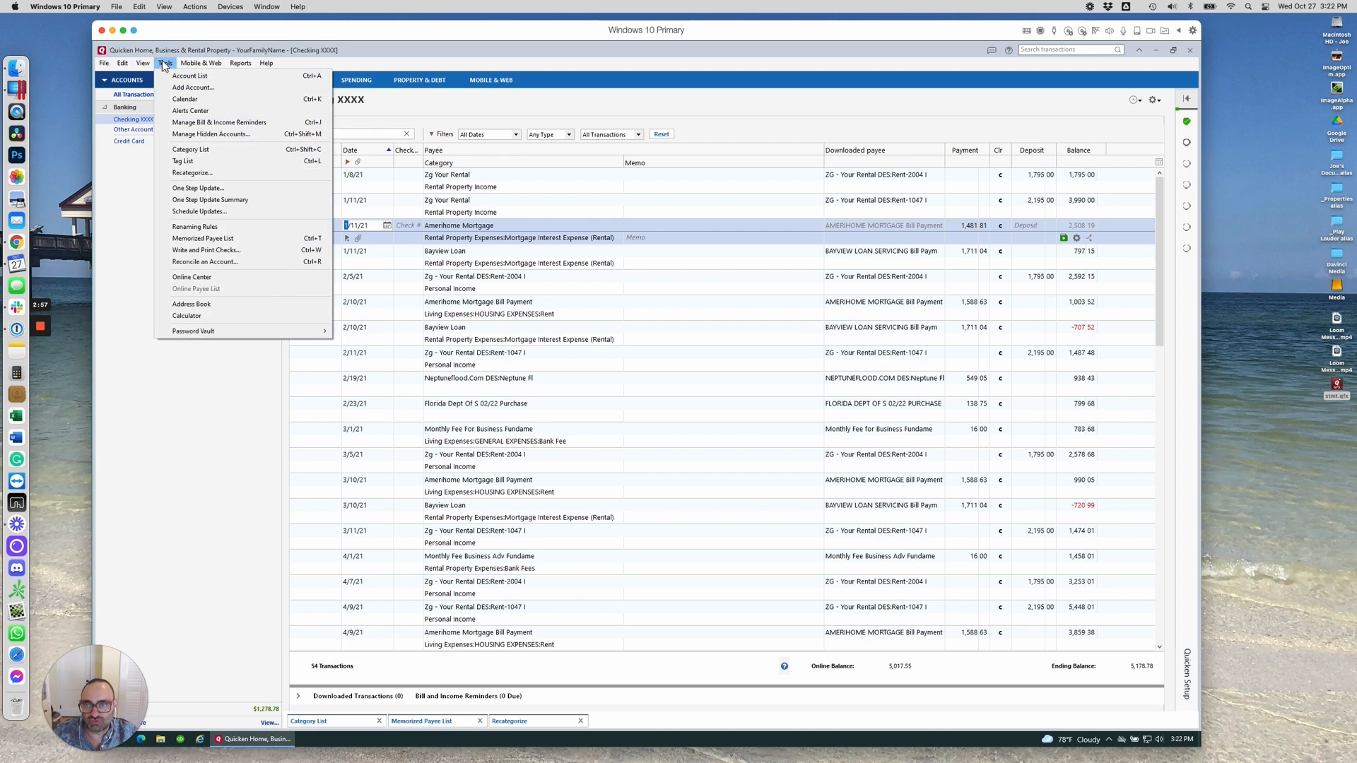
mouse_move(236, 68)
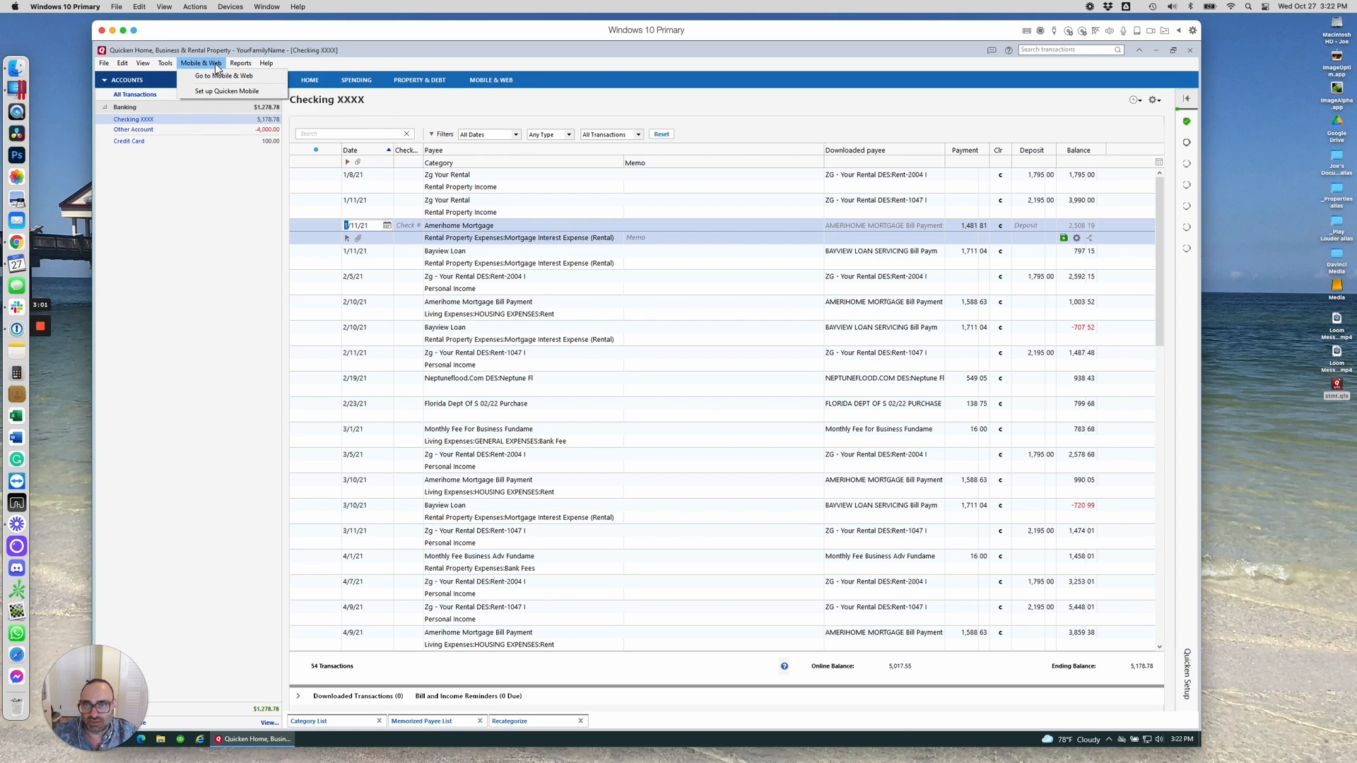
mouse_move(162, 63)
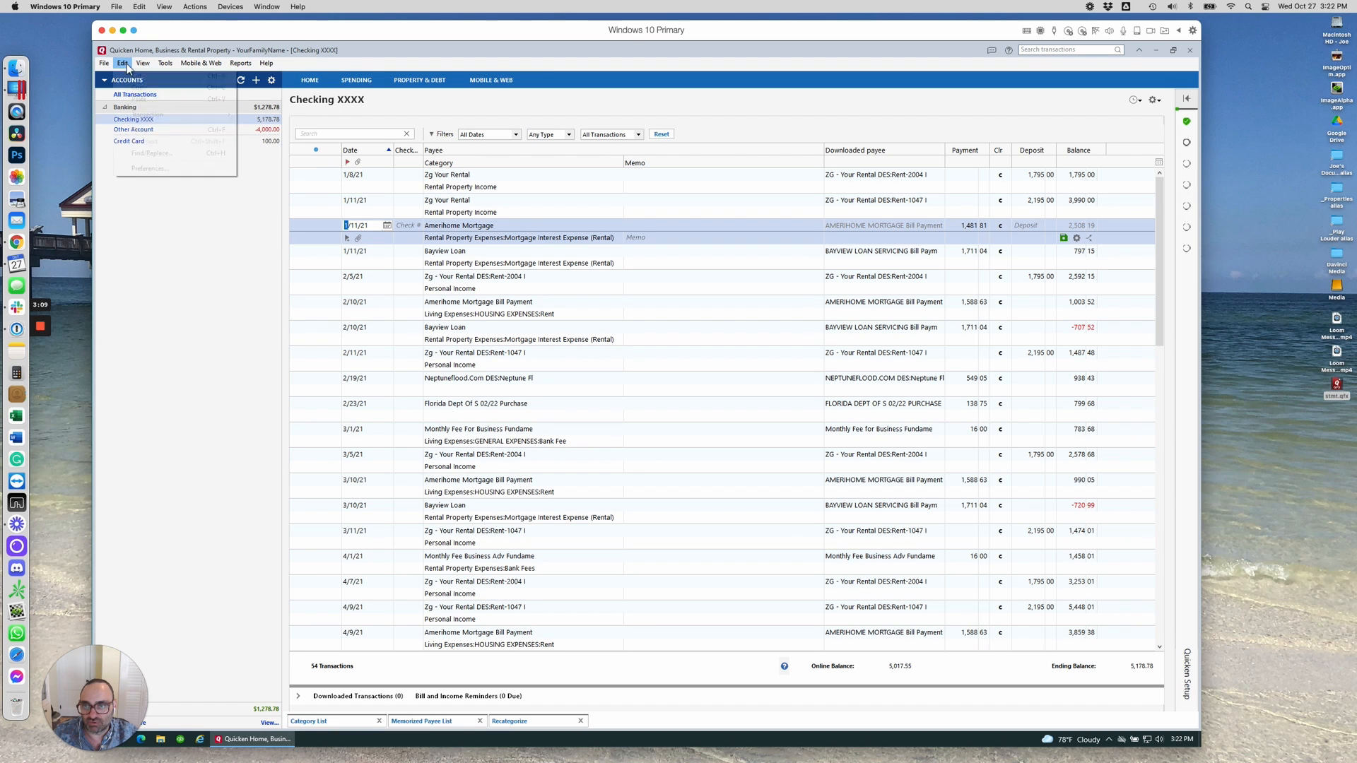
click(176, 154)
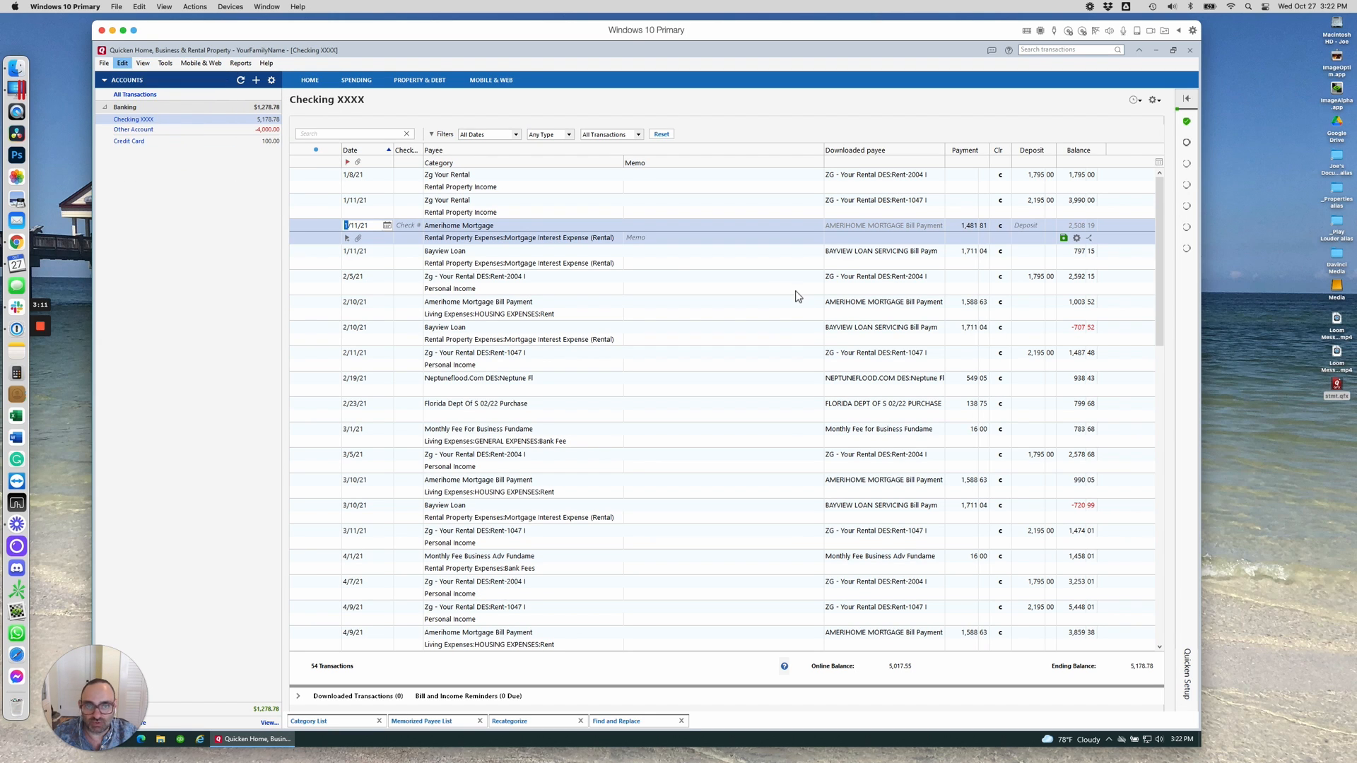
click(524, 720)
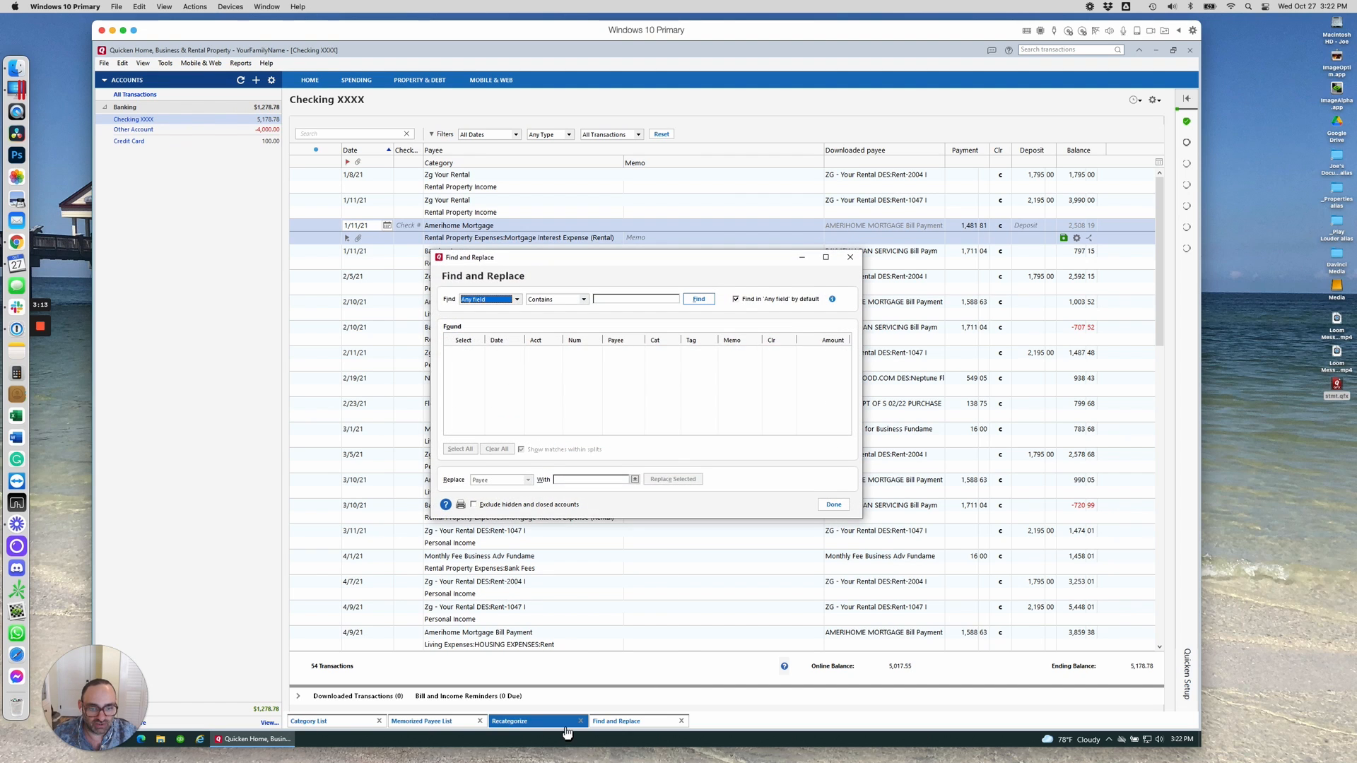
click(645, 721)
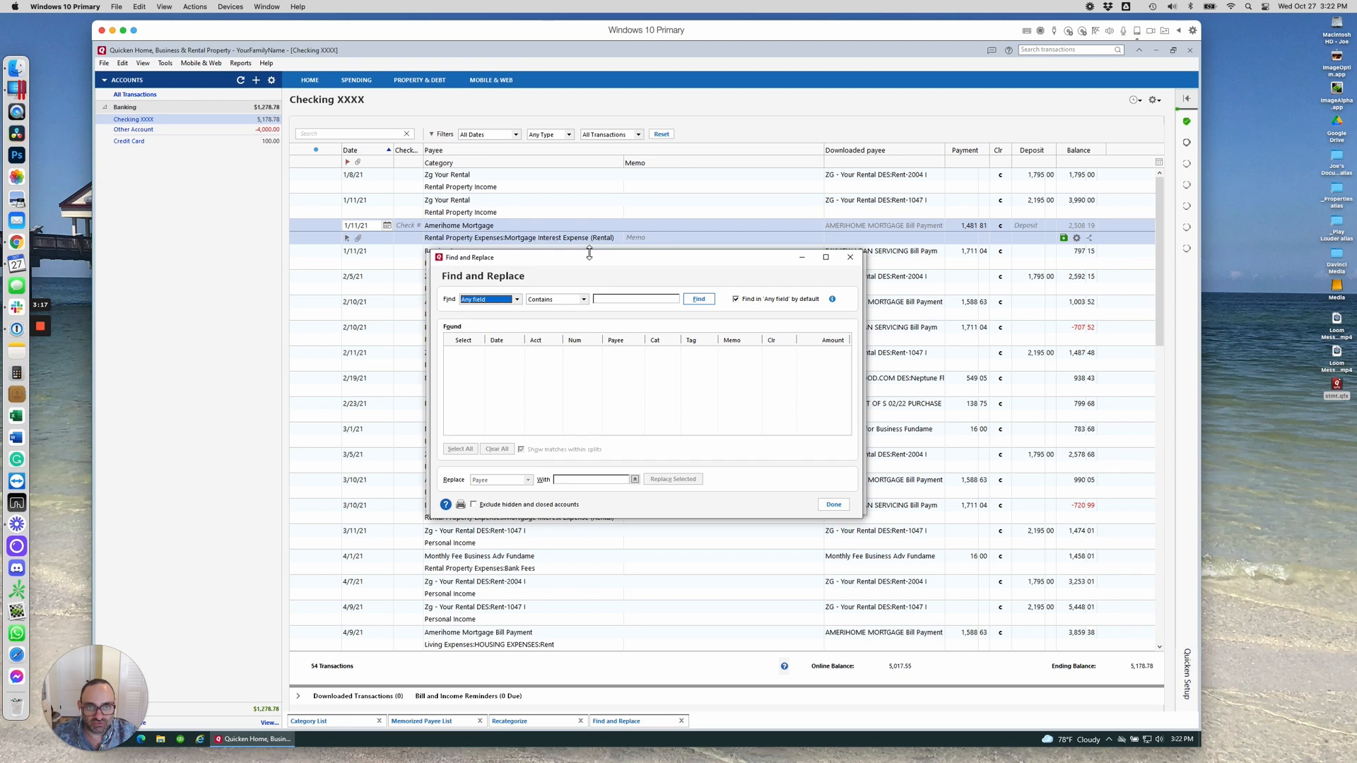
drag(588, 256, 592, 314)
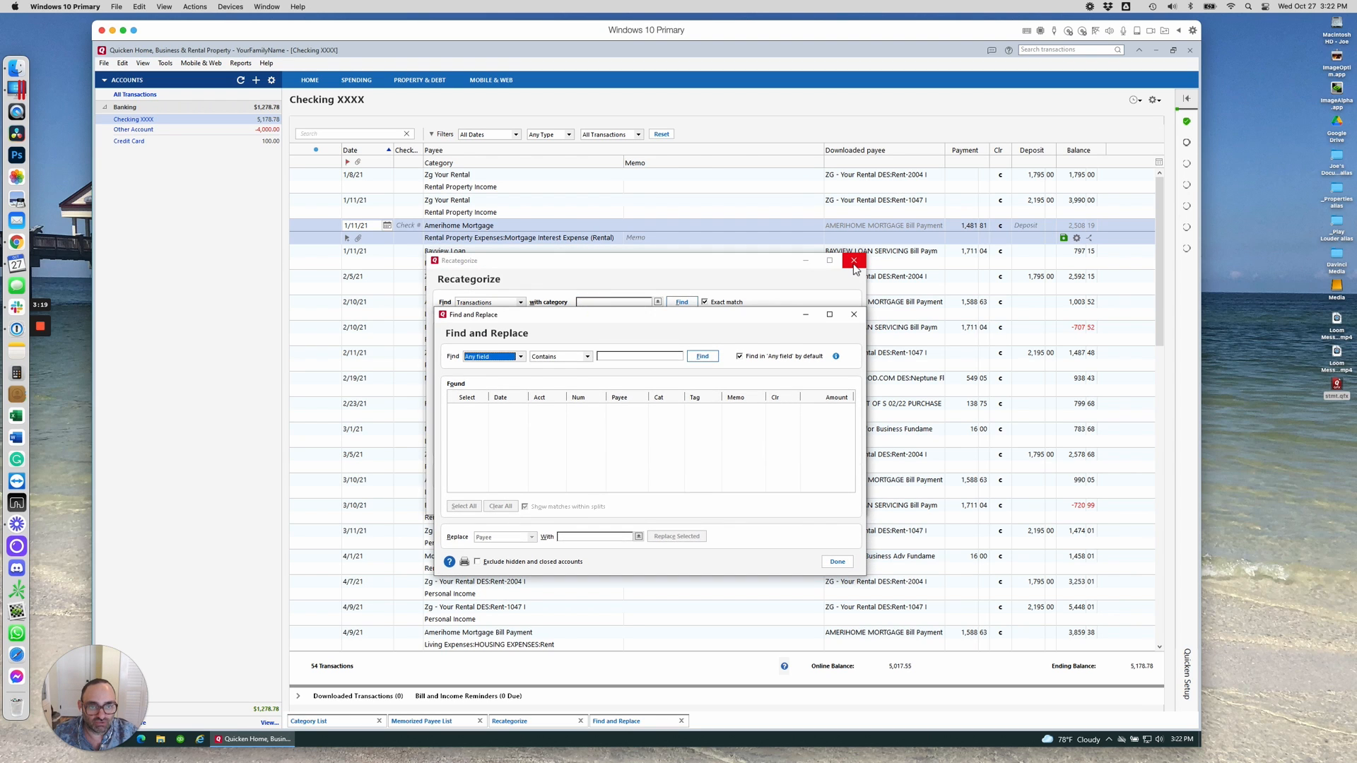
click(853, 261)
drag(681, 316, 622, 214)
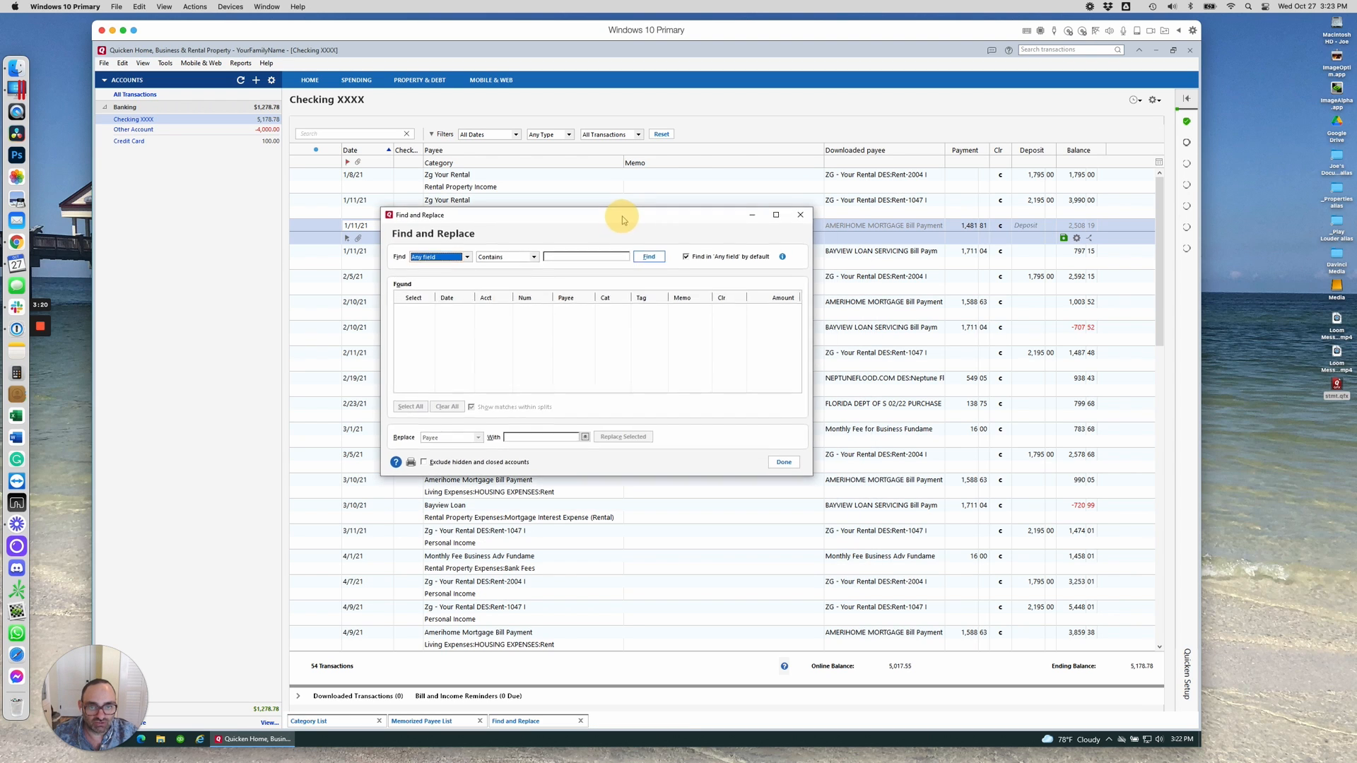
Search any field of the transactions for entries containing "zg".
click(465, 257)
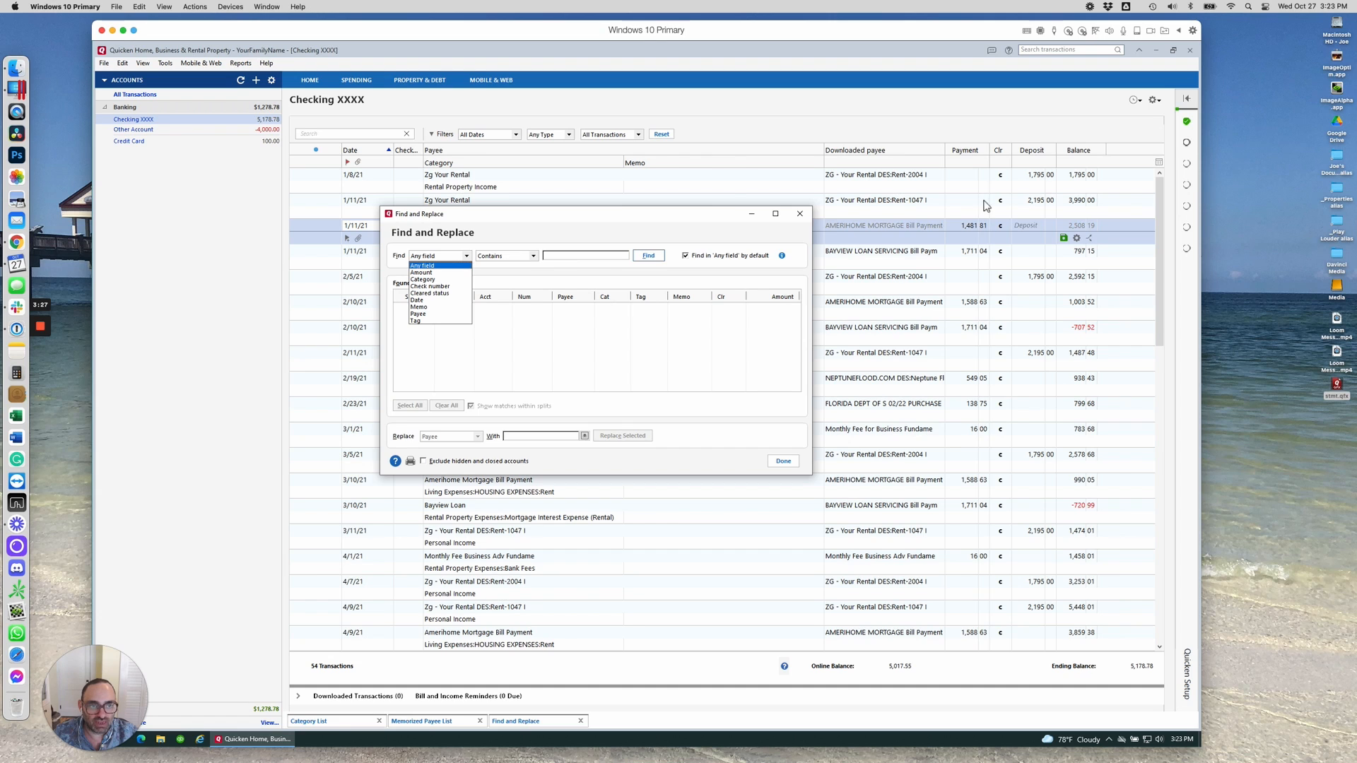
click(696, 217)
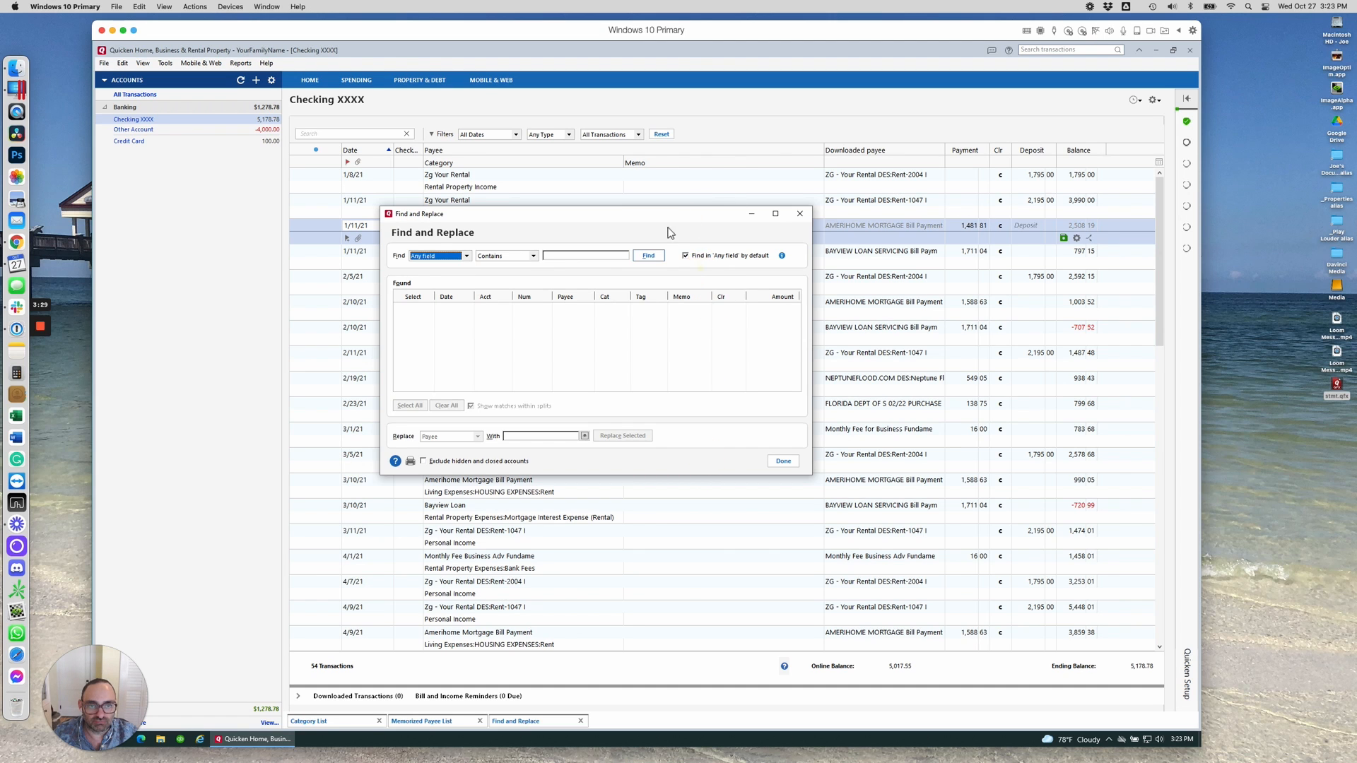
drag(656, 218, 677, 276)
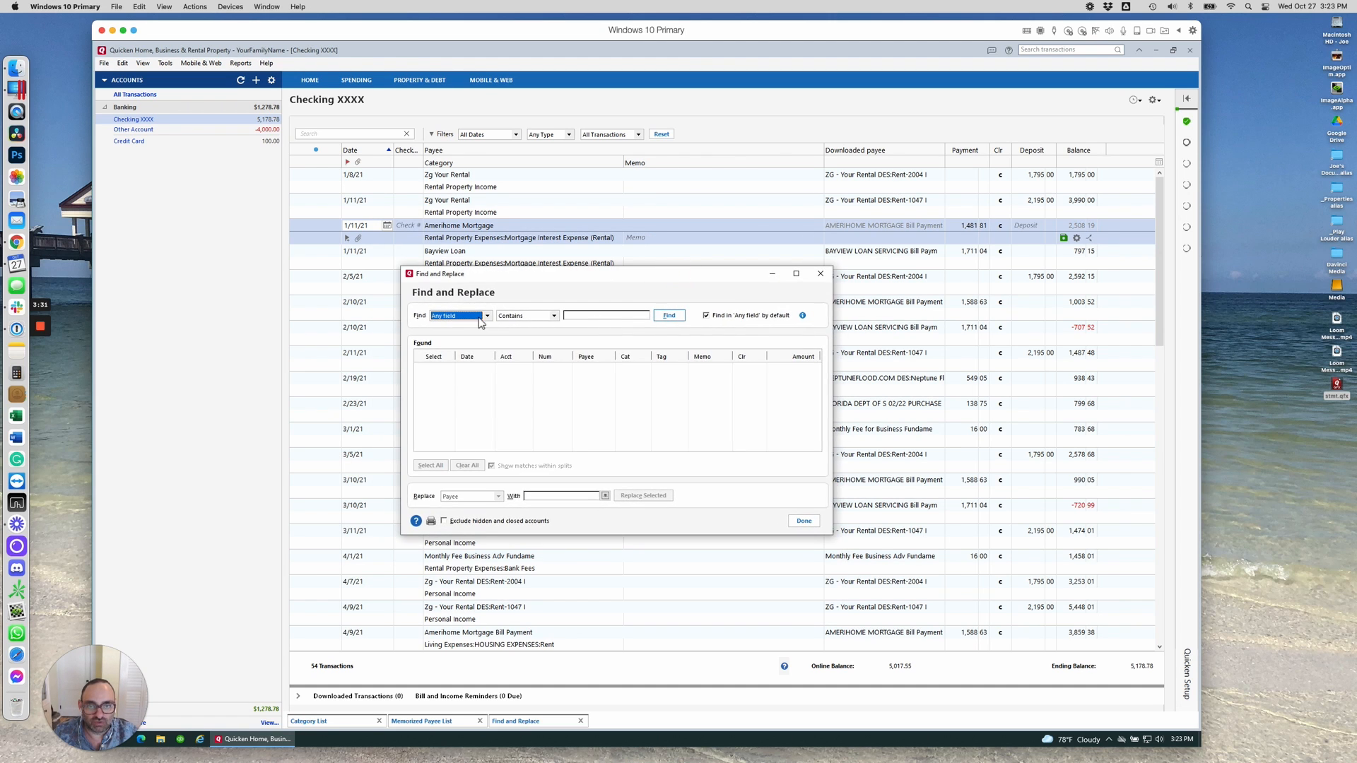
click(588, 316)
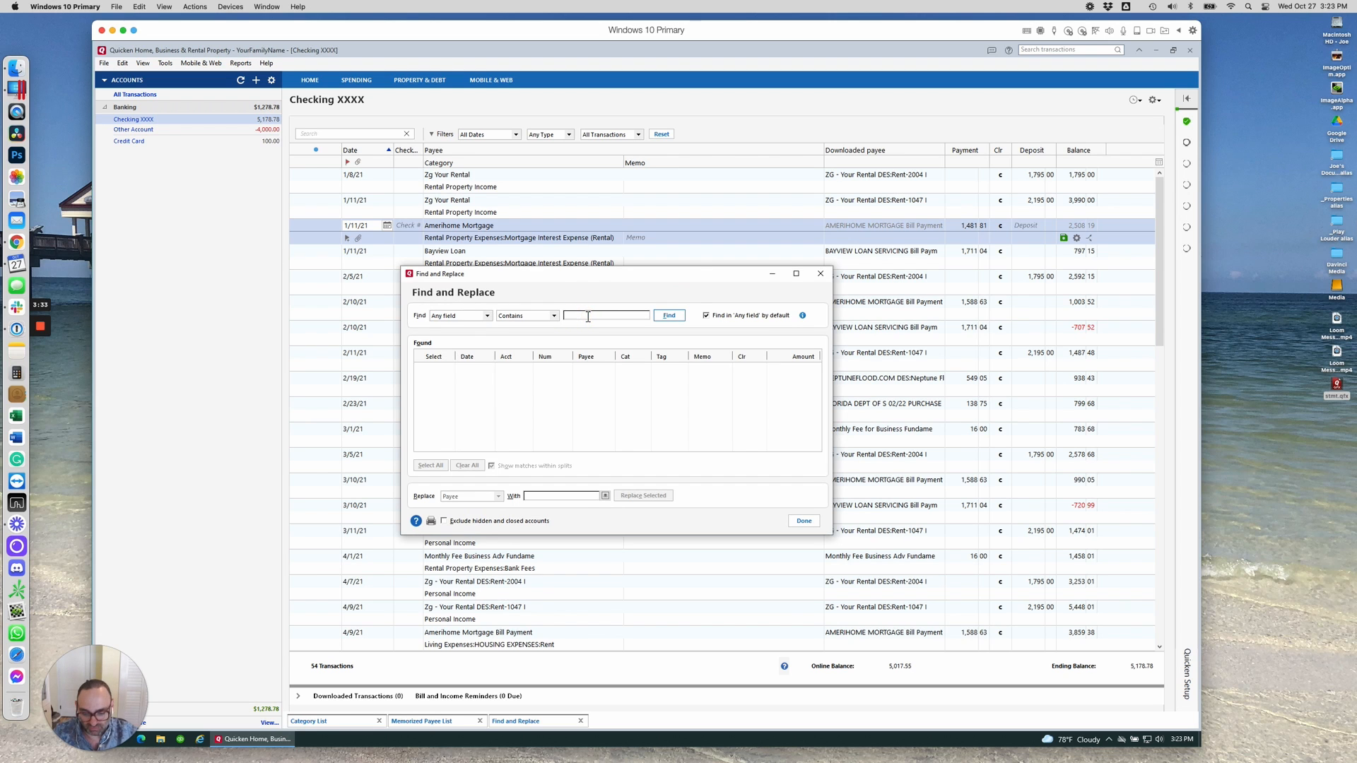
text(2)
text(g)
click(669, 315)
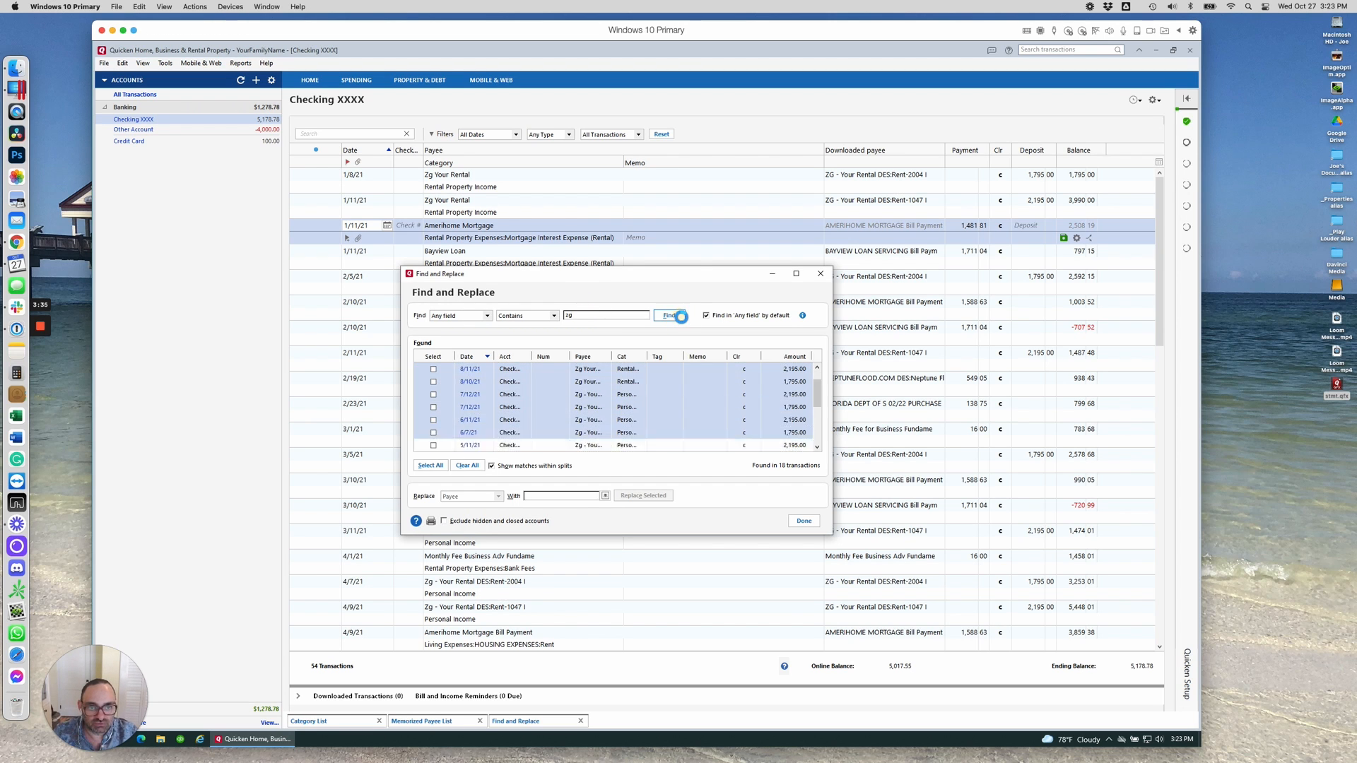
Select all the found transactions, enlarge the Find and Replace window and widen its category column.
drag(656, 252, 613, 102)
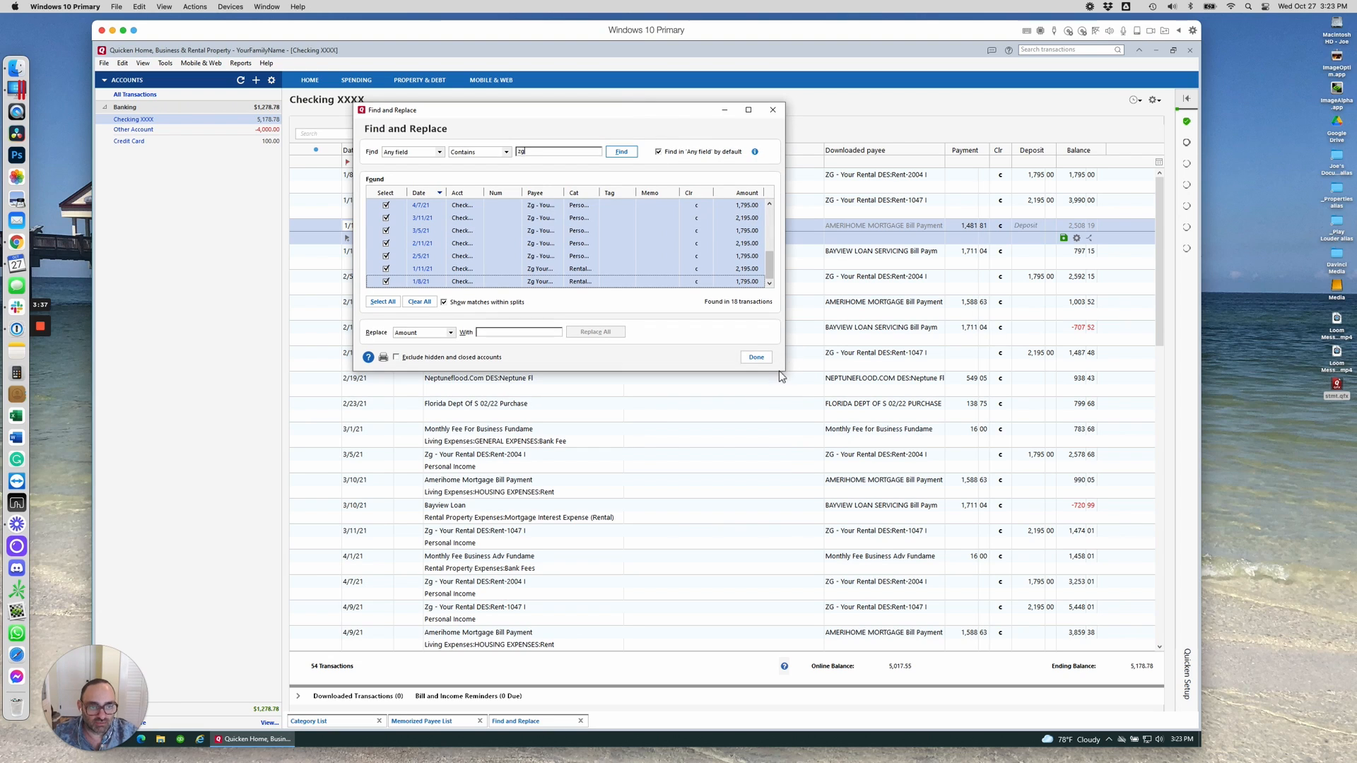
drag(942, 643, 963, 666)
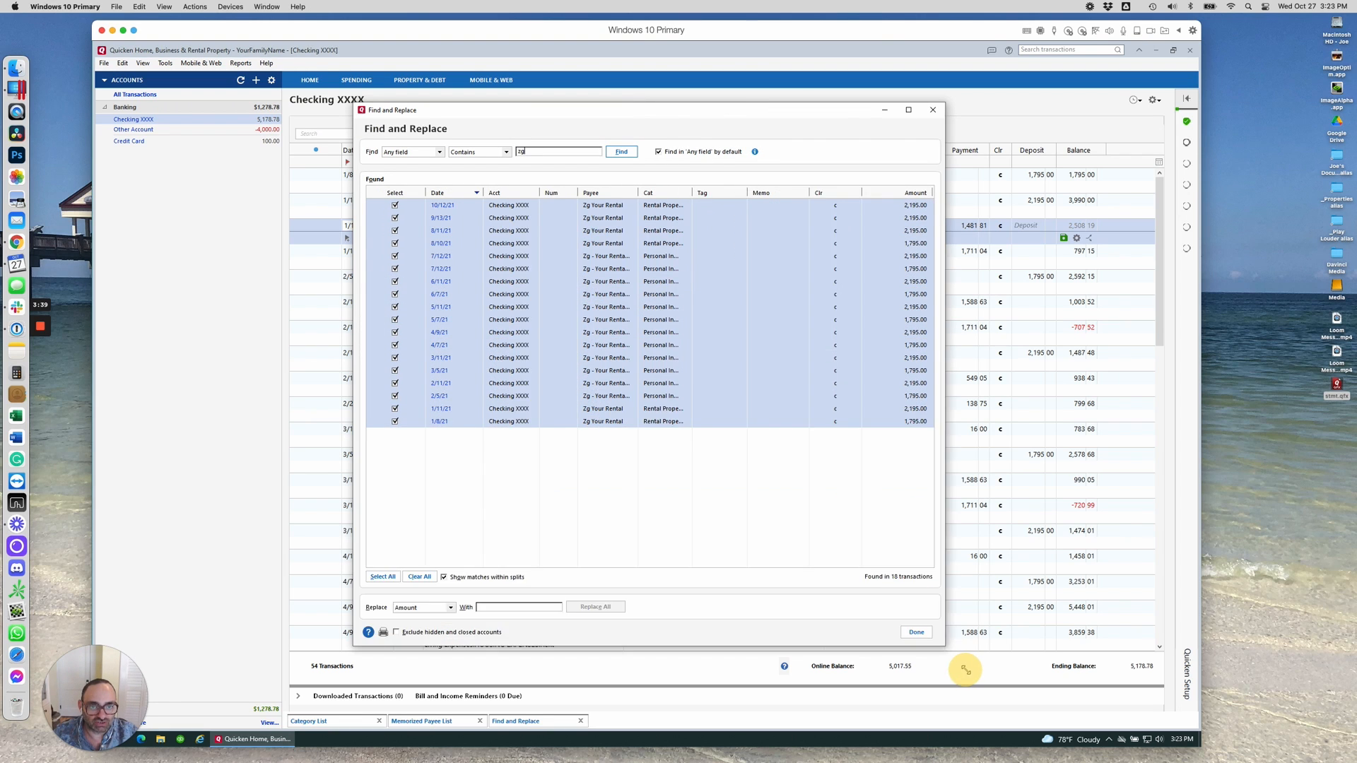
drag(705, 192, 762, 201)
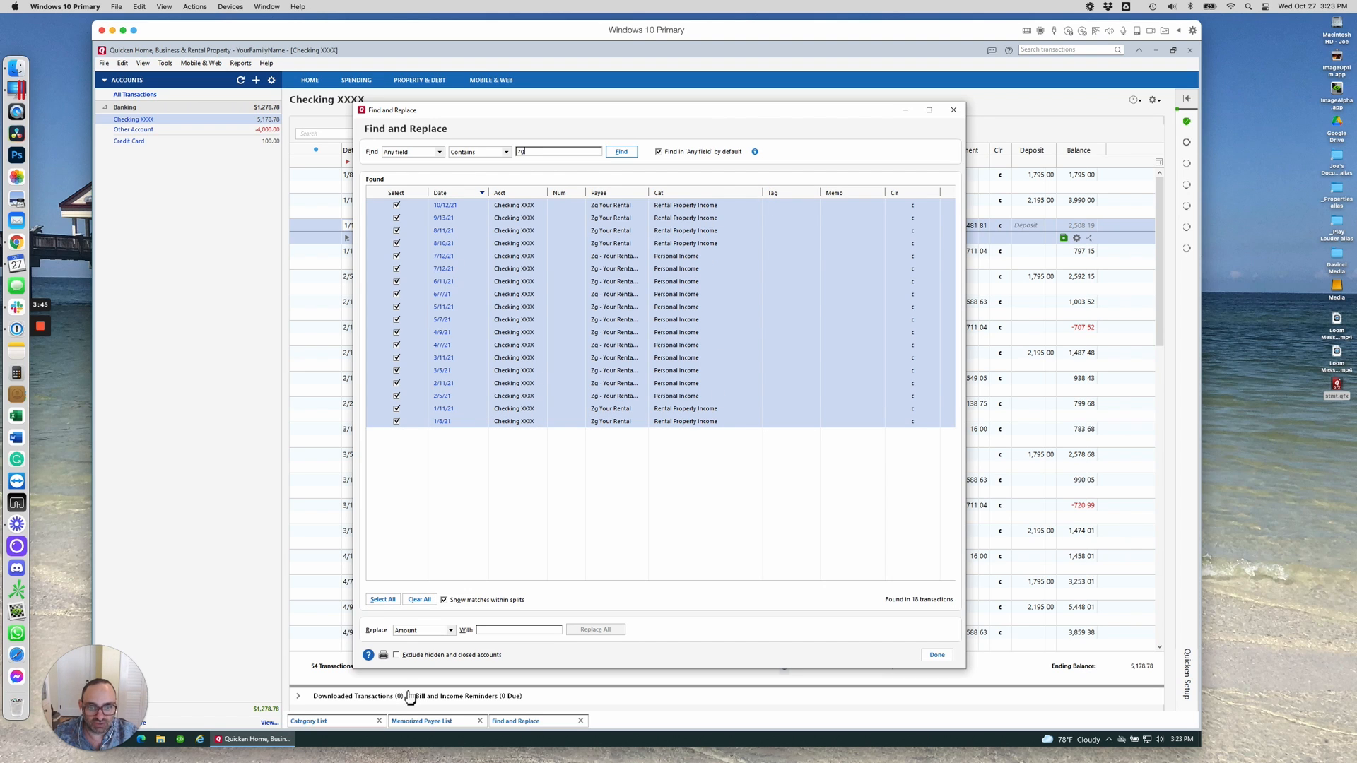
Limit the selection to the Personal Income transactions dated from 7/12/21 back to 2/5/21.
click(419, 599)
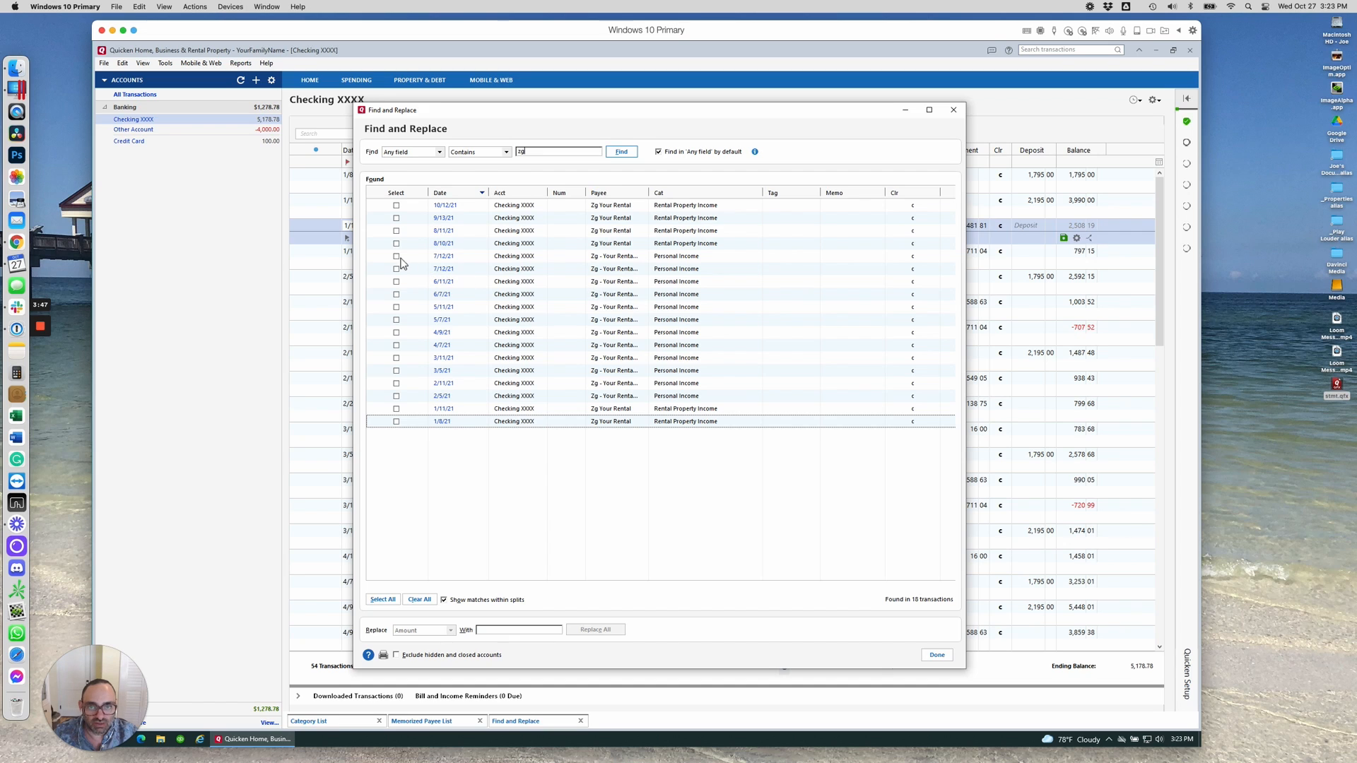
click(396, 256)
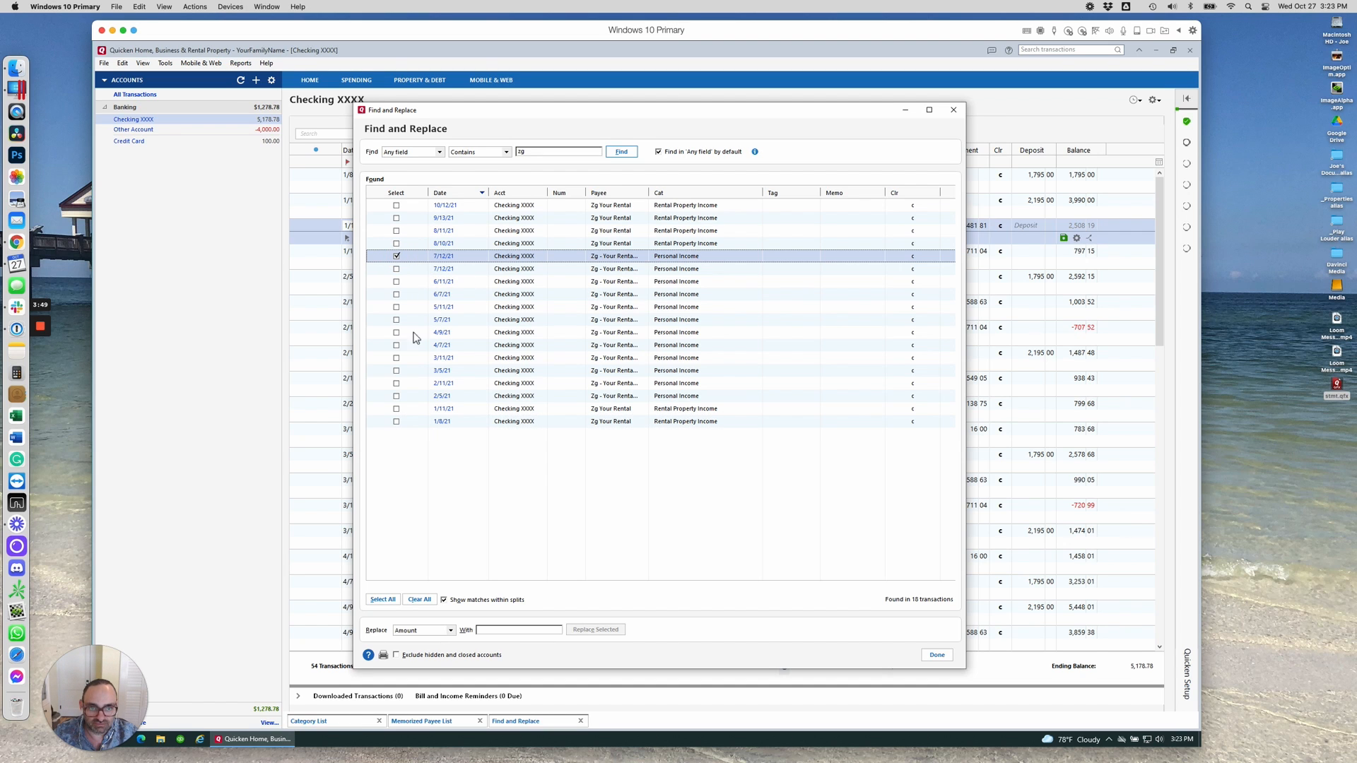
click(397, 397)
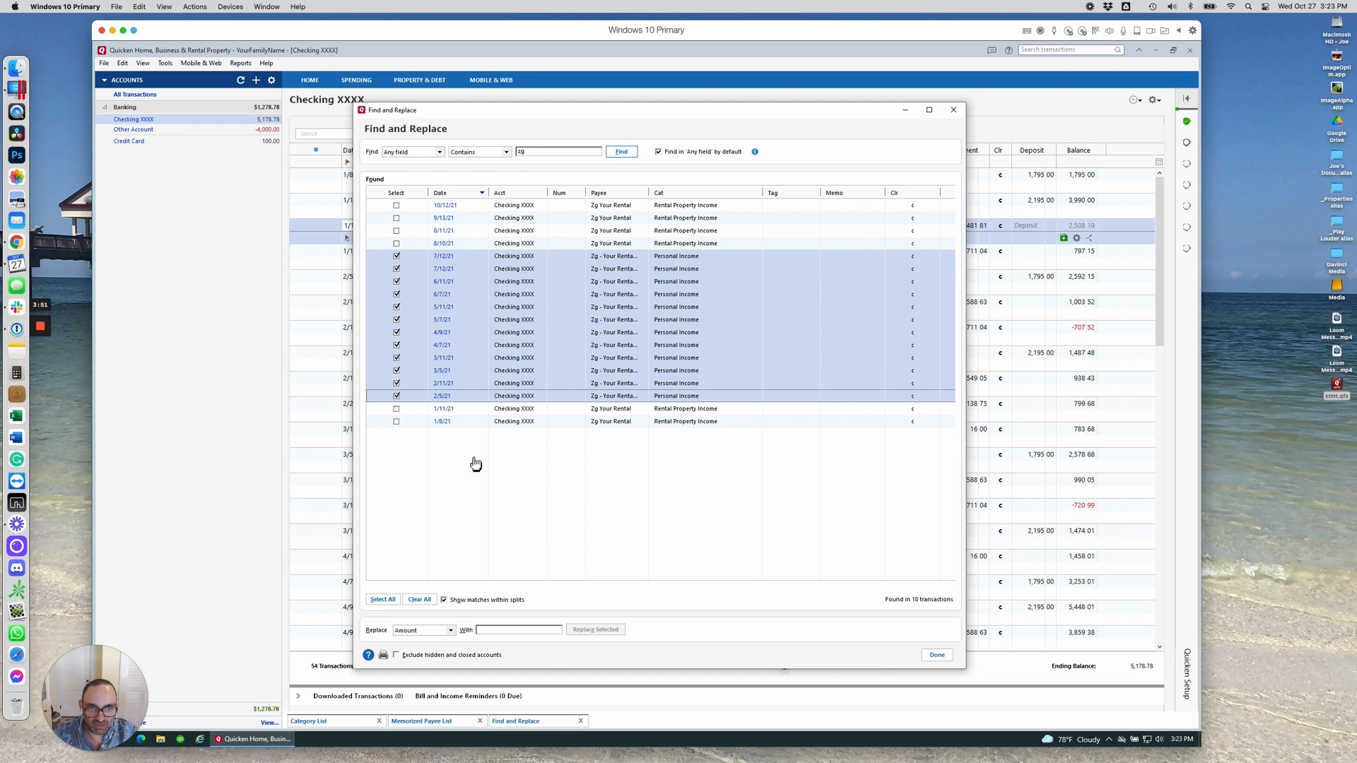
Replace the category of the selected transactions with Rental Property Income and minimize the Find and Replace window.
click(434, 631)
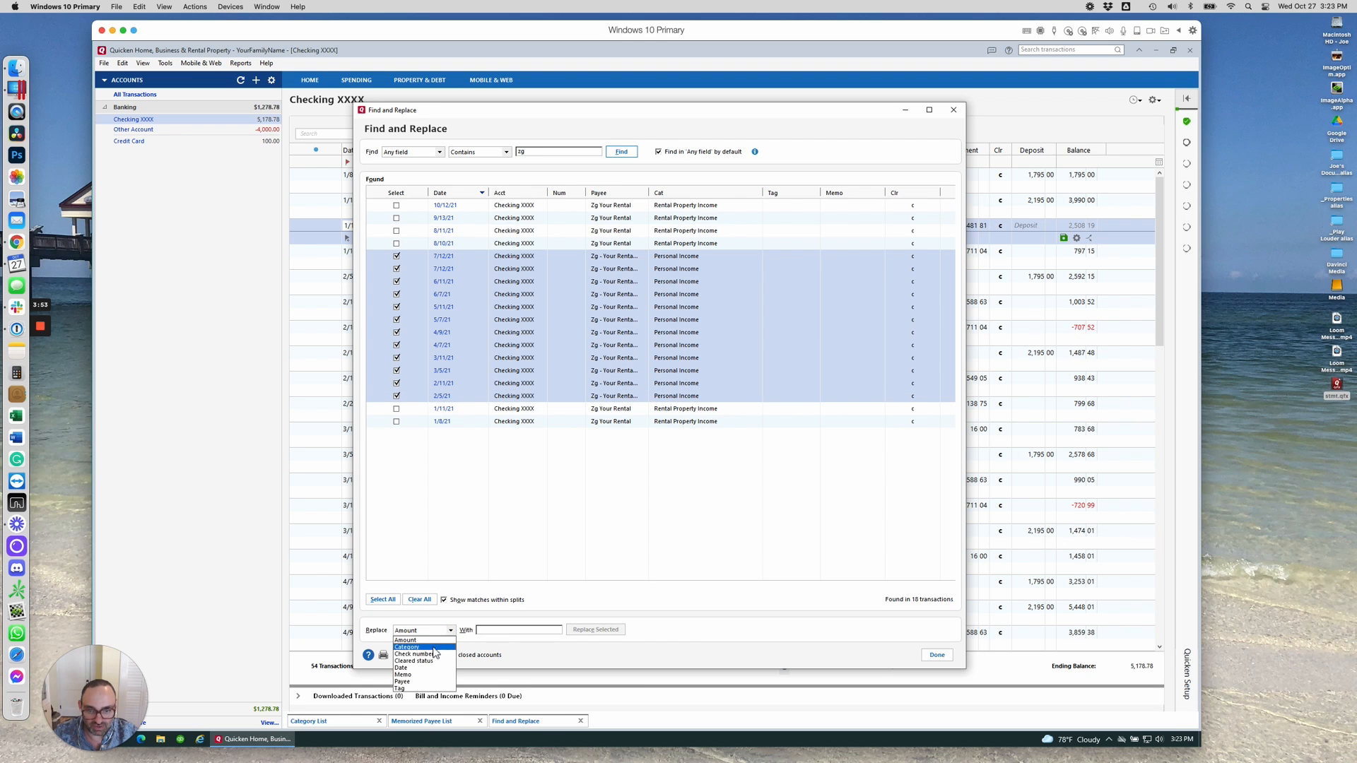
click(434, 651)
click(514, 630)
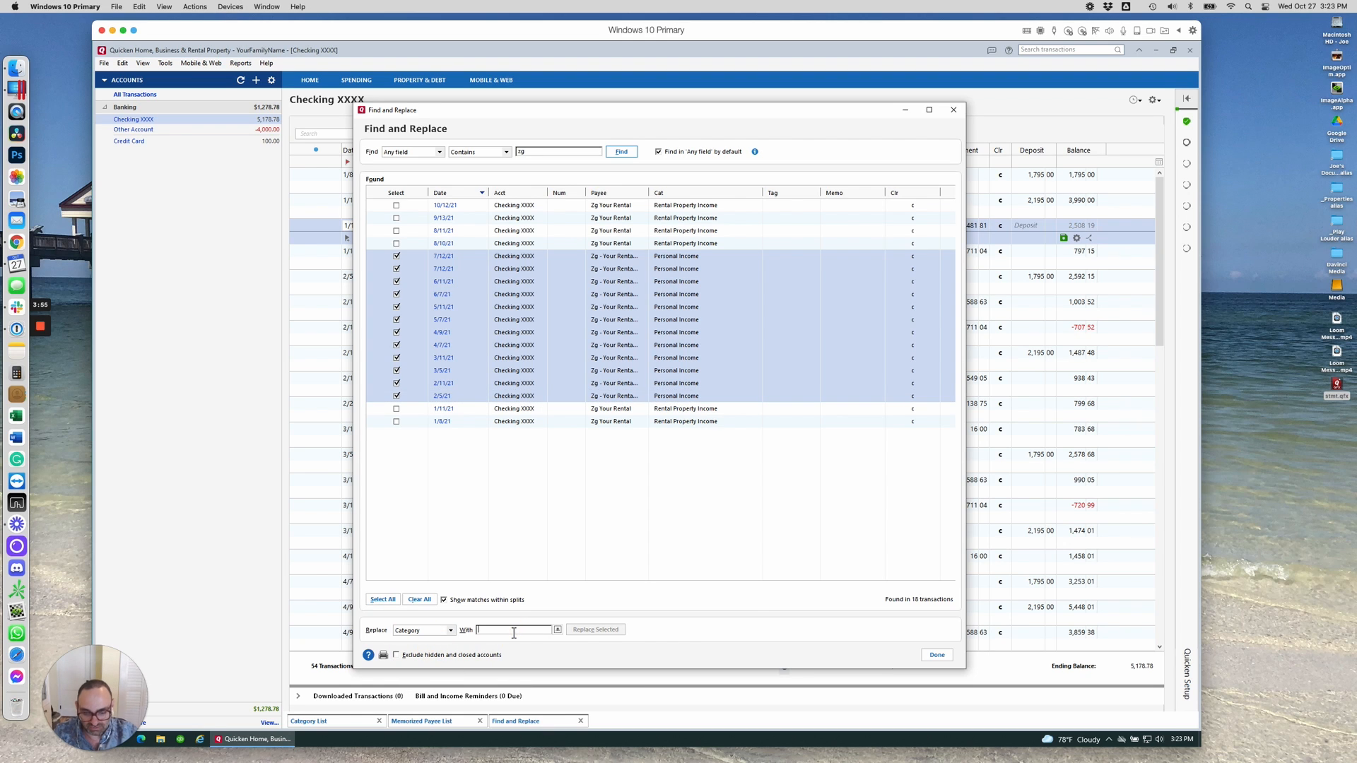
text(Rental Property Expenses)
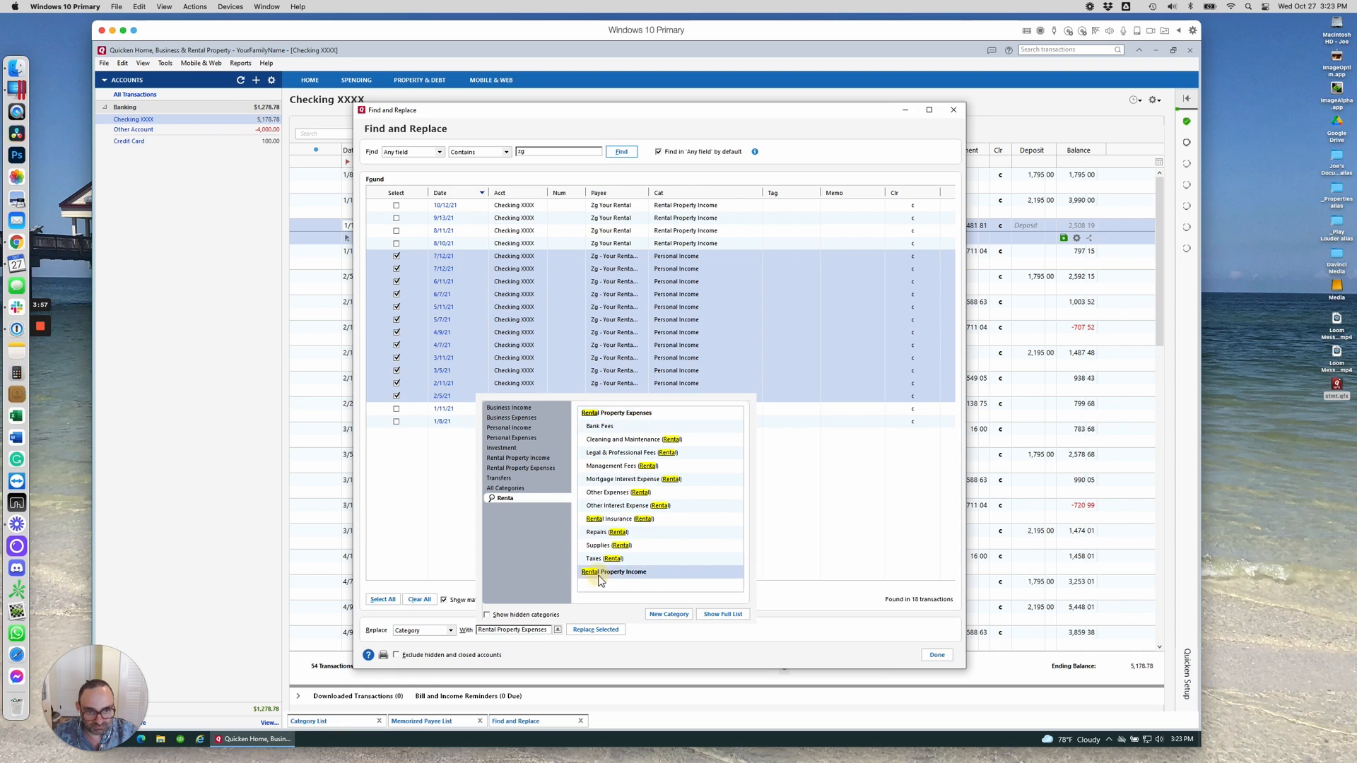
click(600, 579)
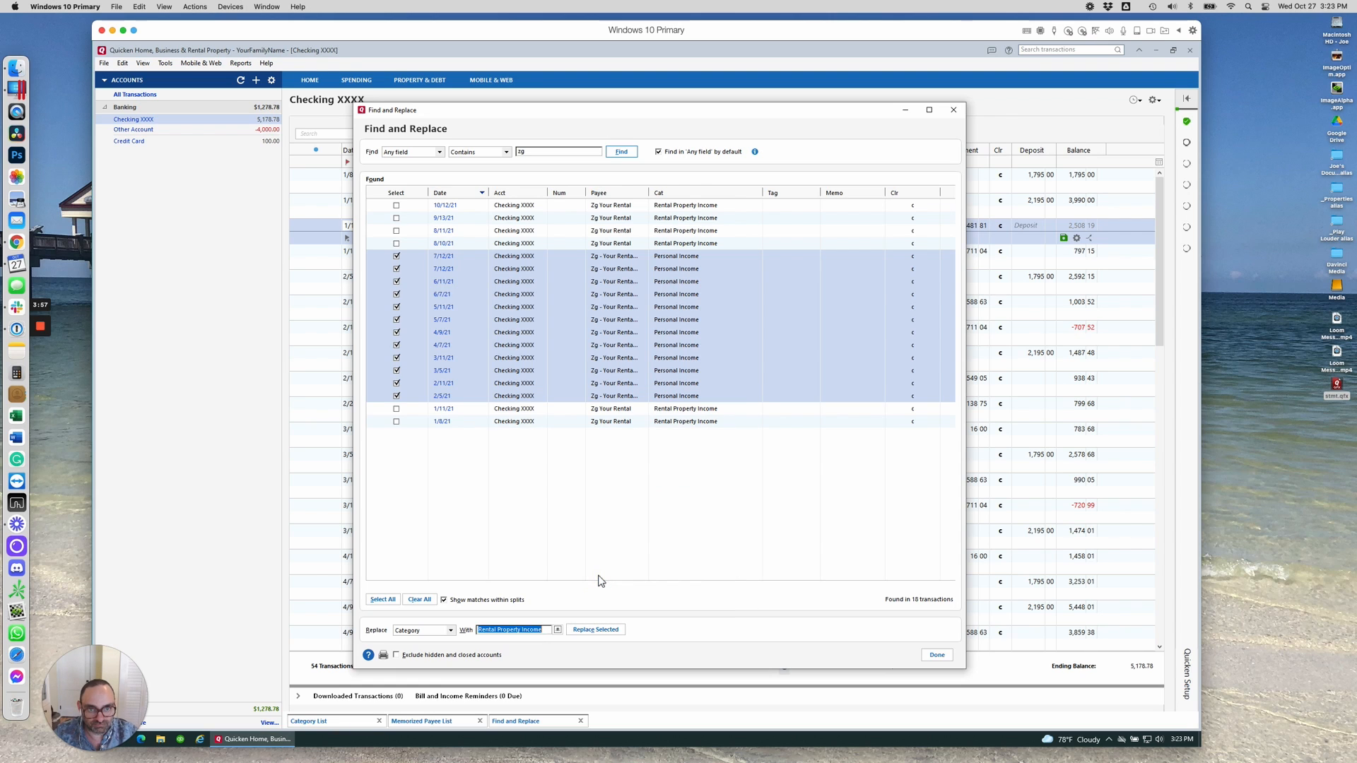
click(604, 635)
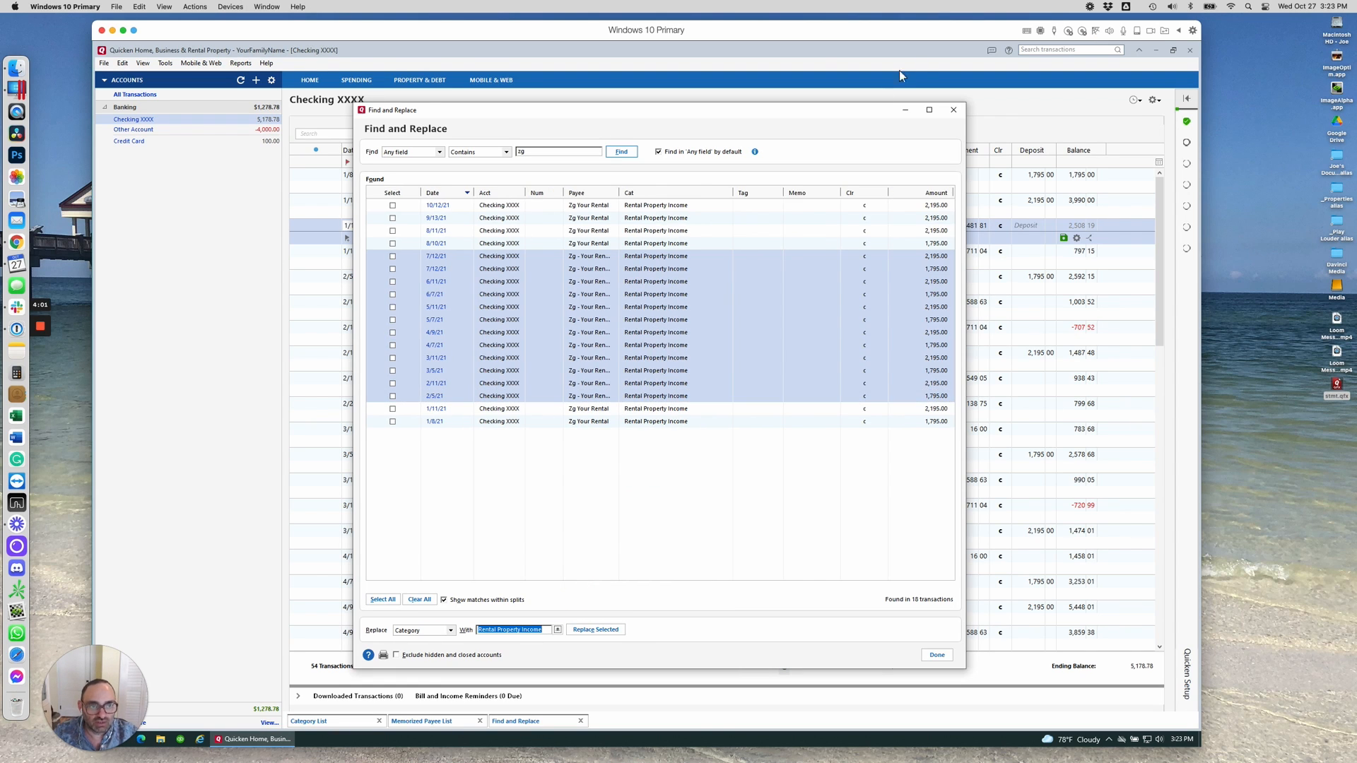
click(907, 106)
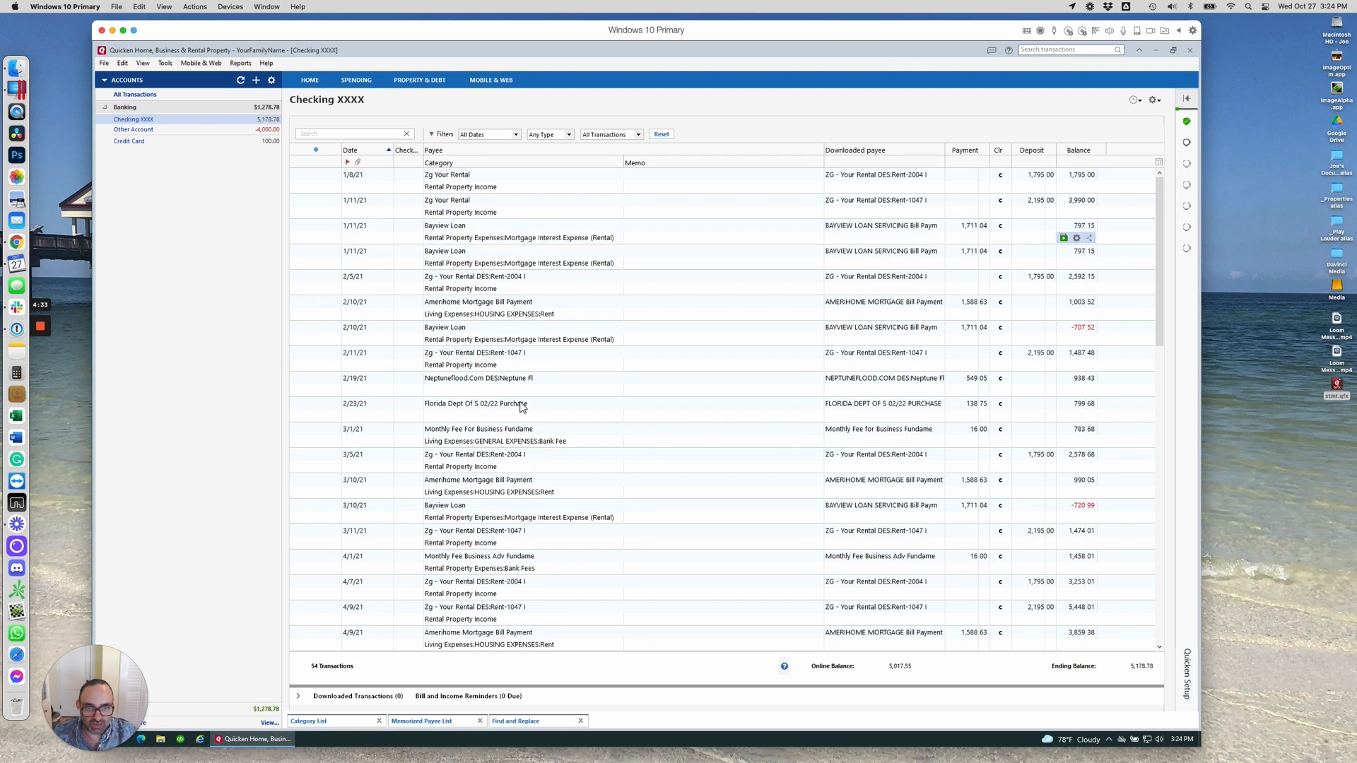
Open the category of the Neptuneflood transaction dated 2/19/21 for editing in the checking register.
scroll(516, 396, down, 6)
scroll(520, 408, up, 6)
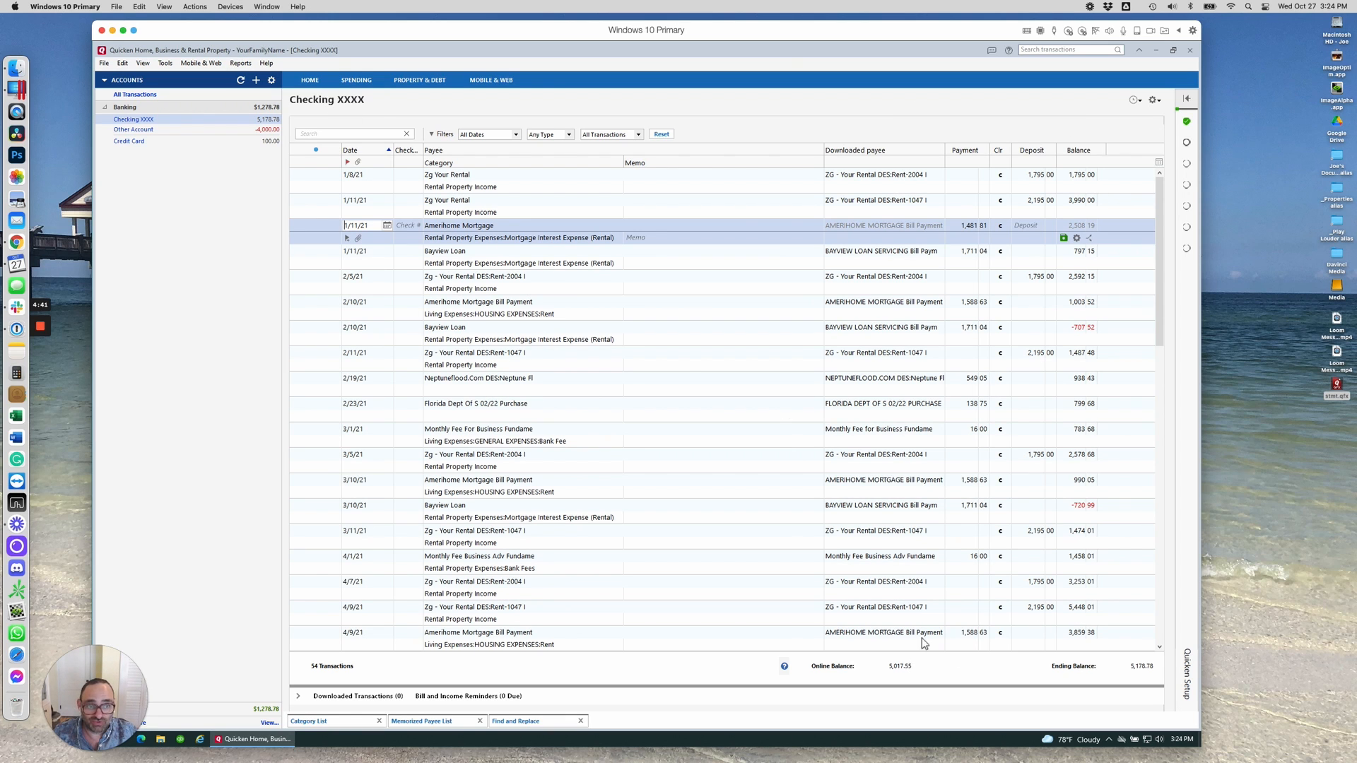
scroll(960, 338, down, 10)
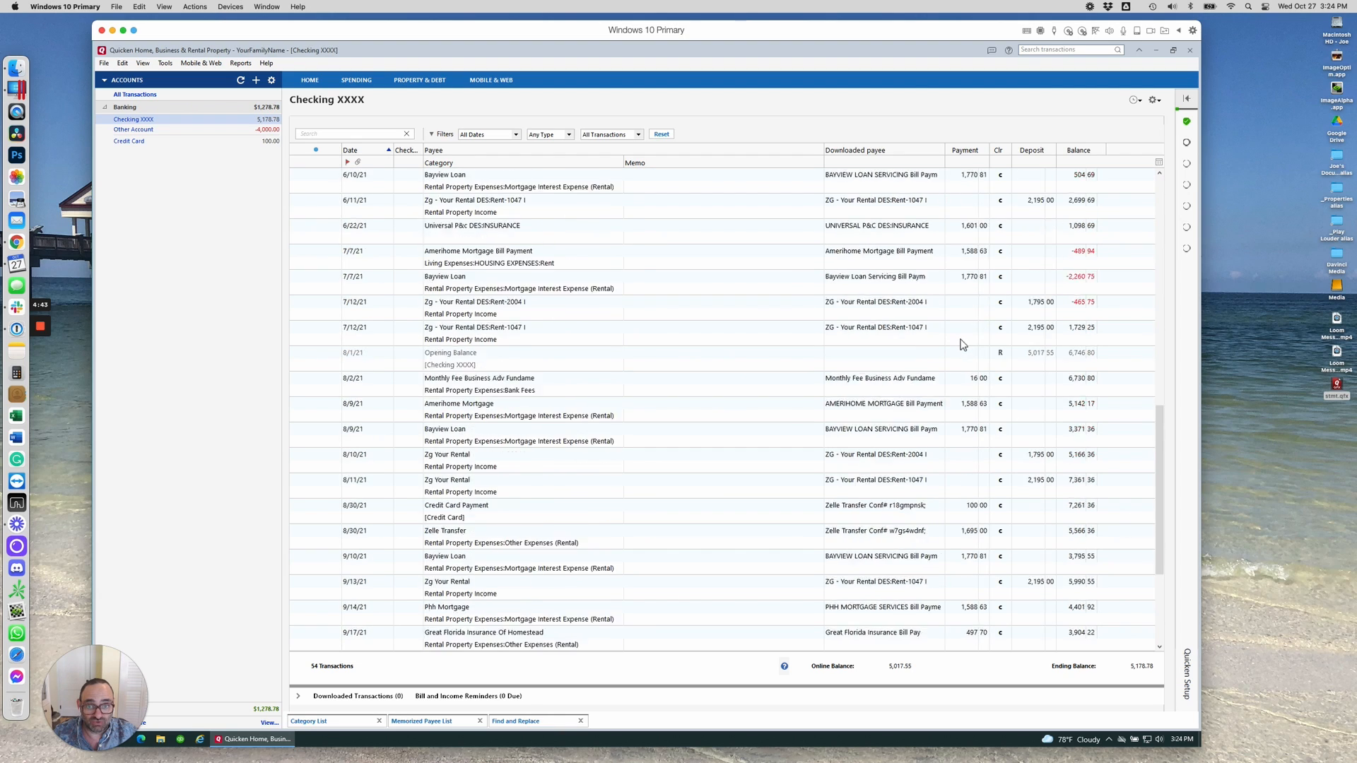
scroll(960, 339, up, 10)
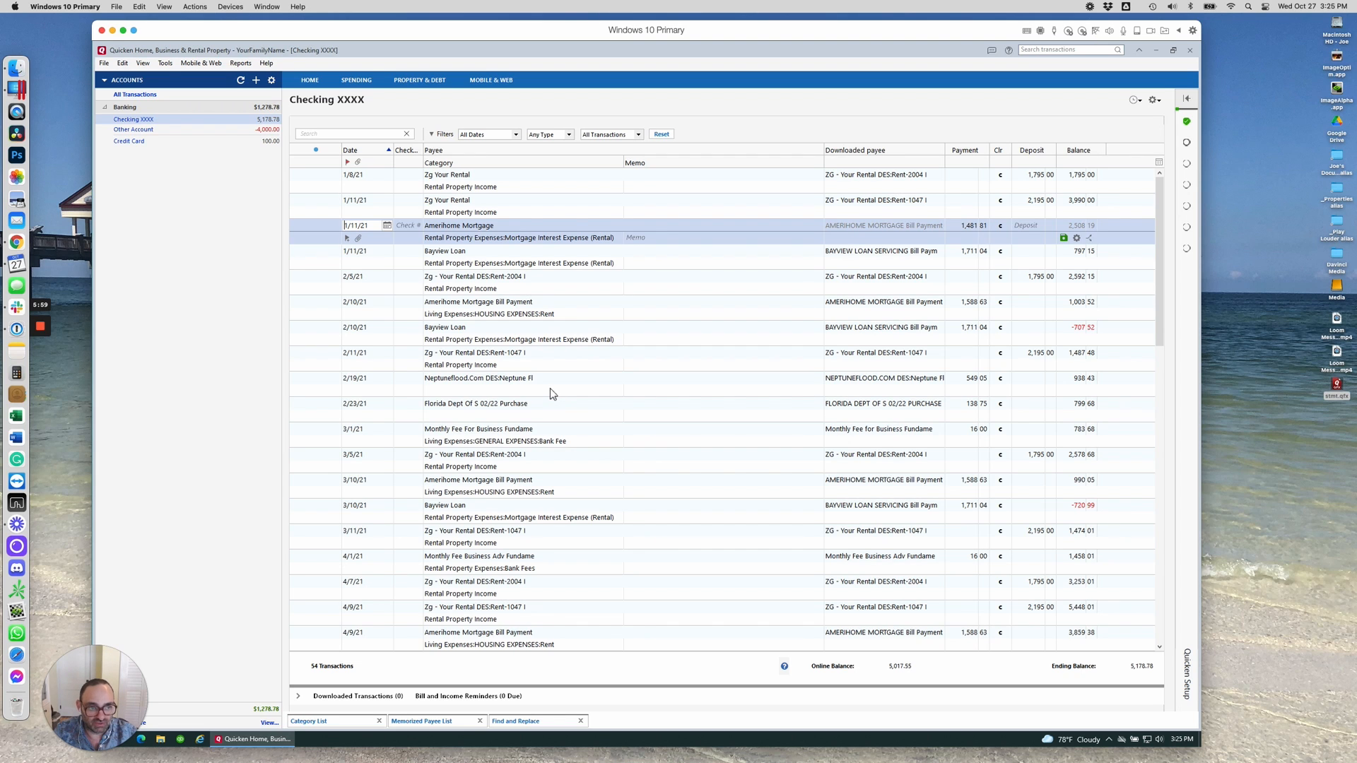
click(554, 390)
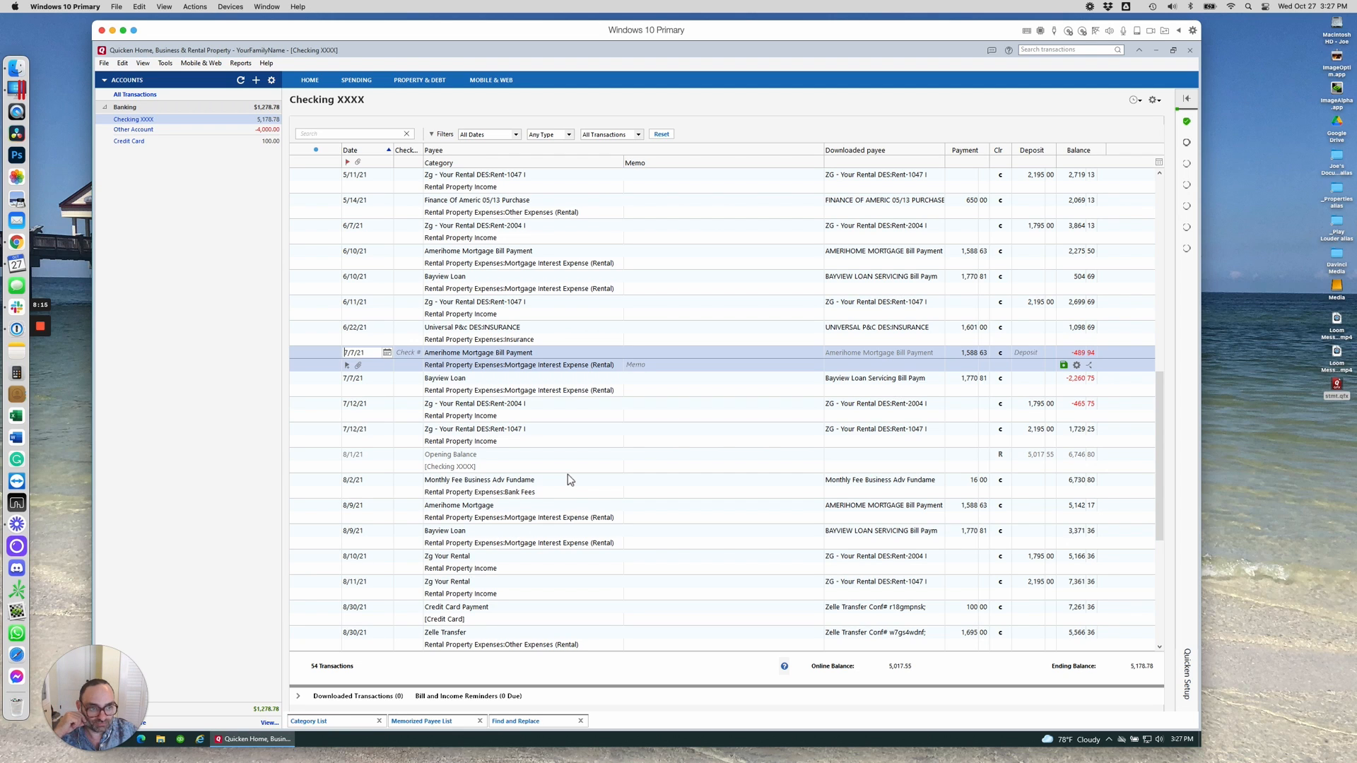
Set the date of the Opening Balance transaction to 1/1/21.
click(519, 463)
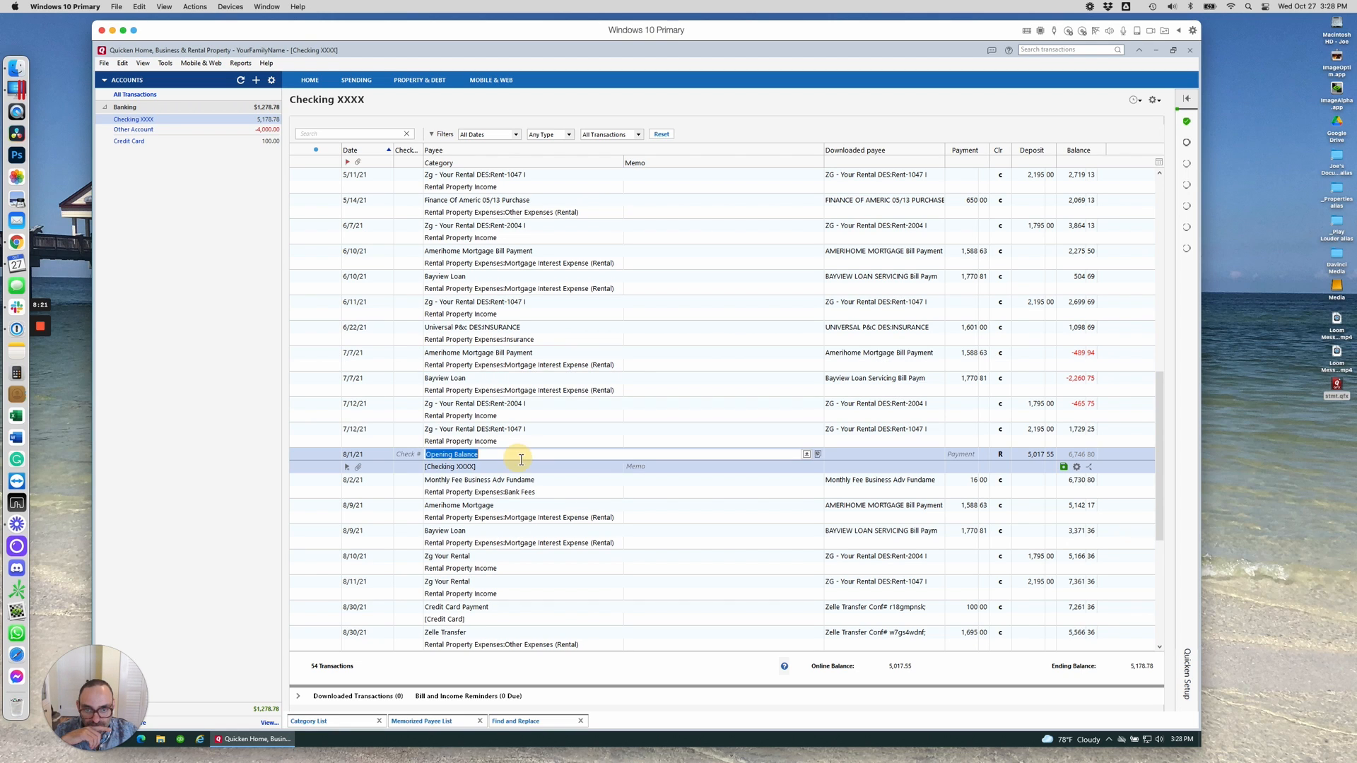
click(381, 458)
click(386, 457)
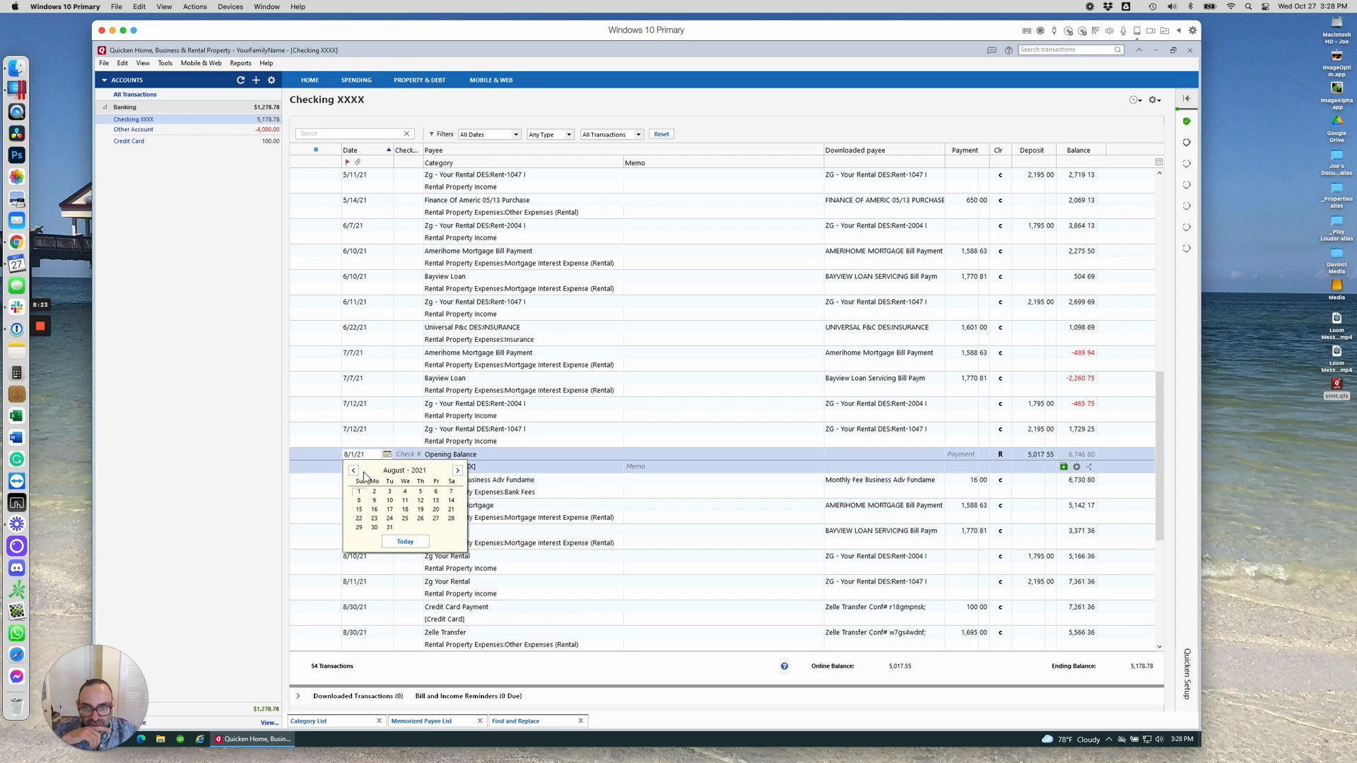
click(357, 472)
click(358, 472)
click(358, 472)
click(358, 472)
click(357, 472)
click(357, 472)
click(357, 472)
click(436, 492)
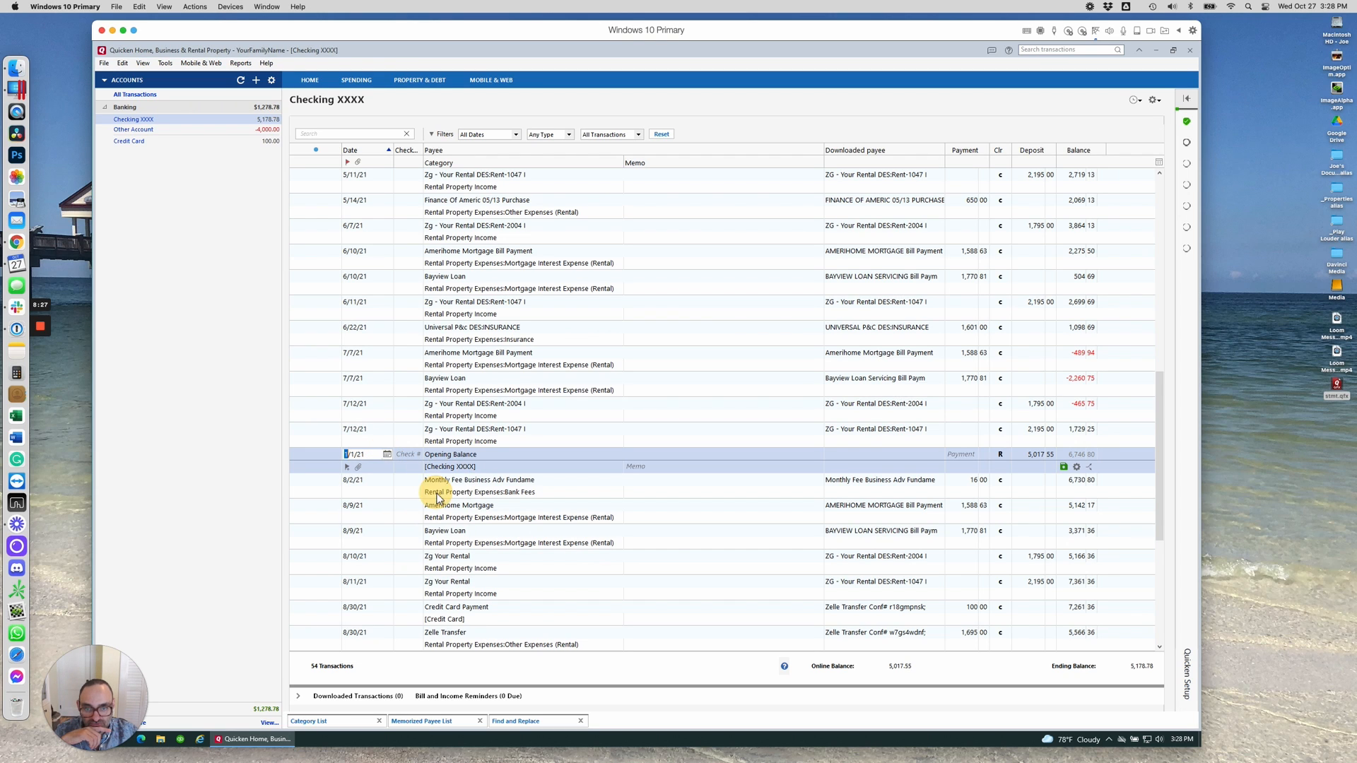
Set the Opening Balance transaction's date to 12/31/20 and save it as a transfer into the same account.
click(387, 455)
click(354, 470)
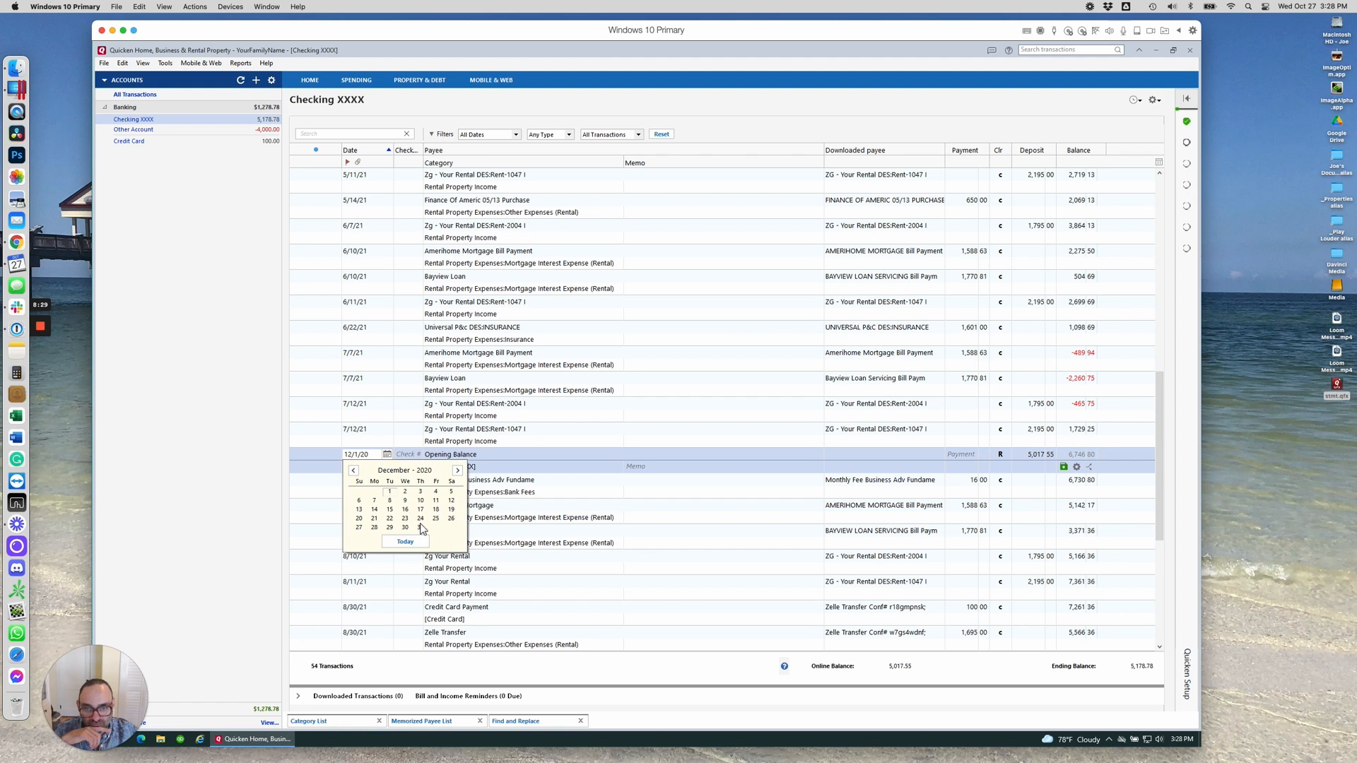
click(421, 528)
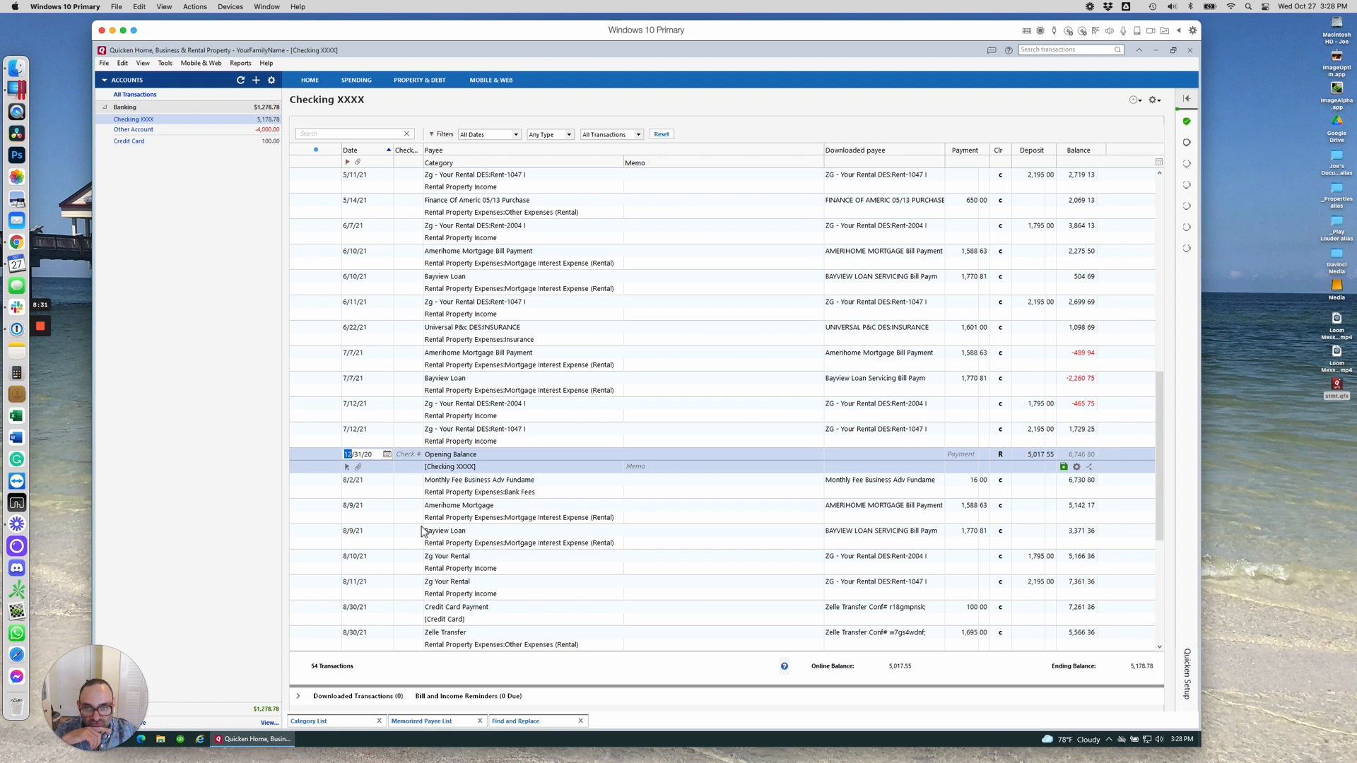
key(Return)
click(604, 412)
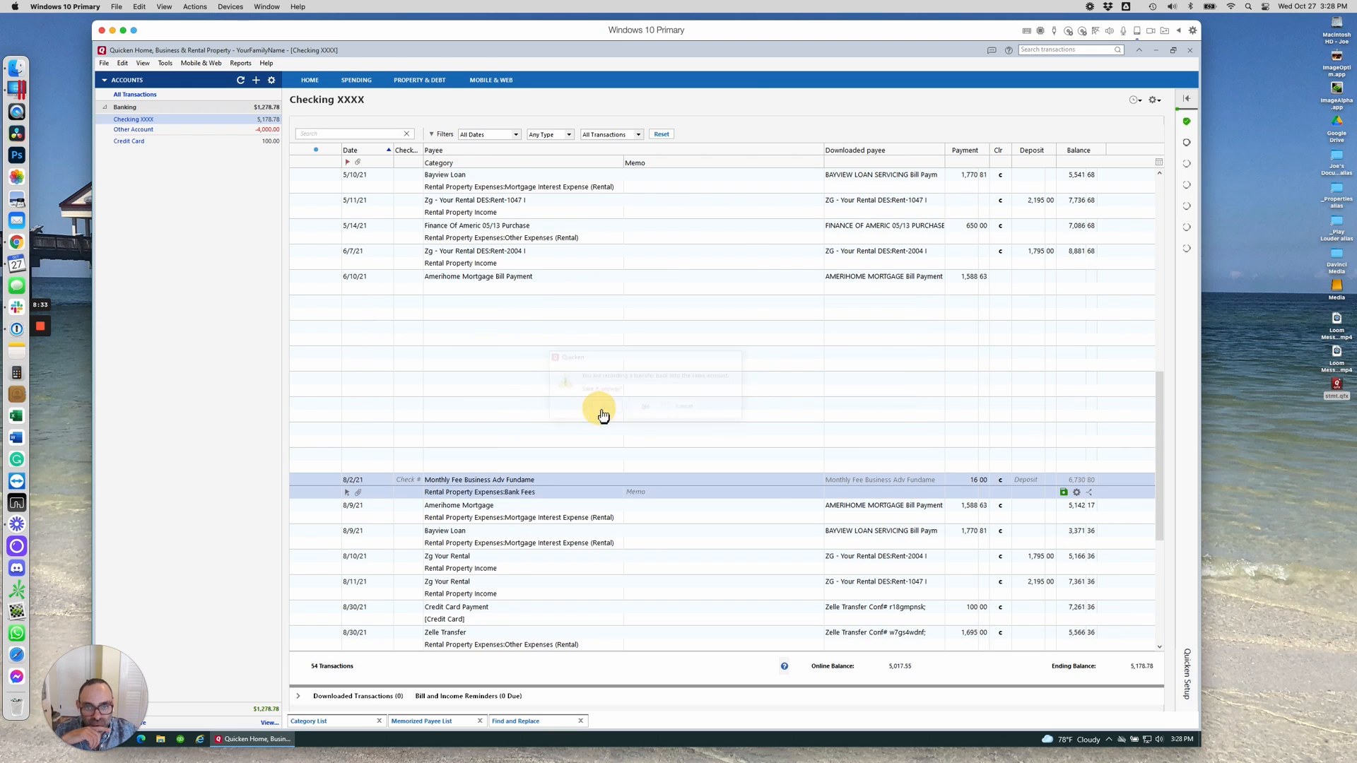
Set the Opening Balance deposit to 3,288.30, save the entry and approve modifying the account's opening balance.
scroll(602, 415, up, 8)
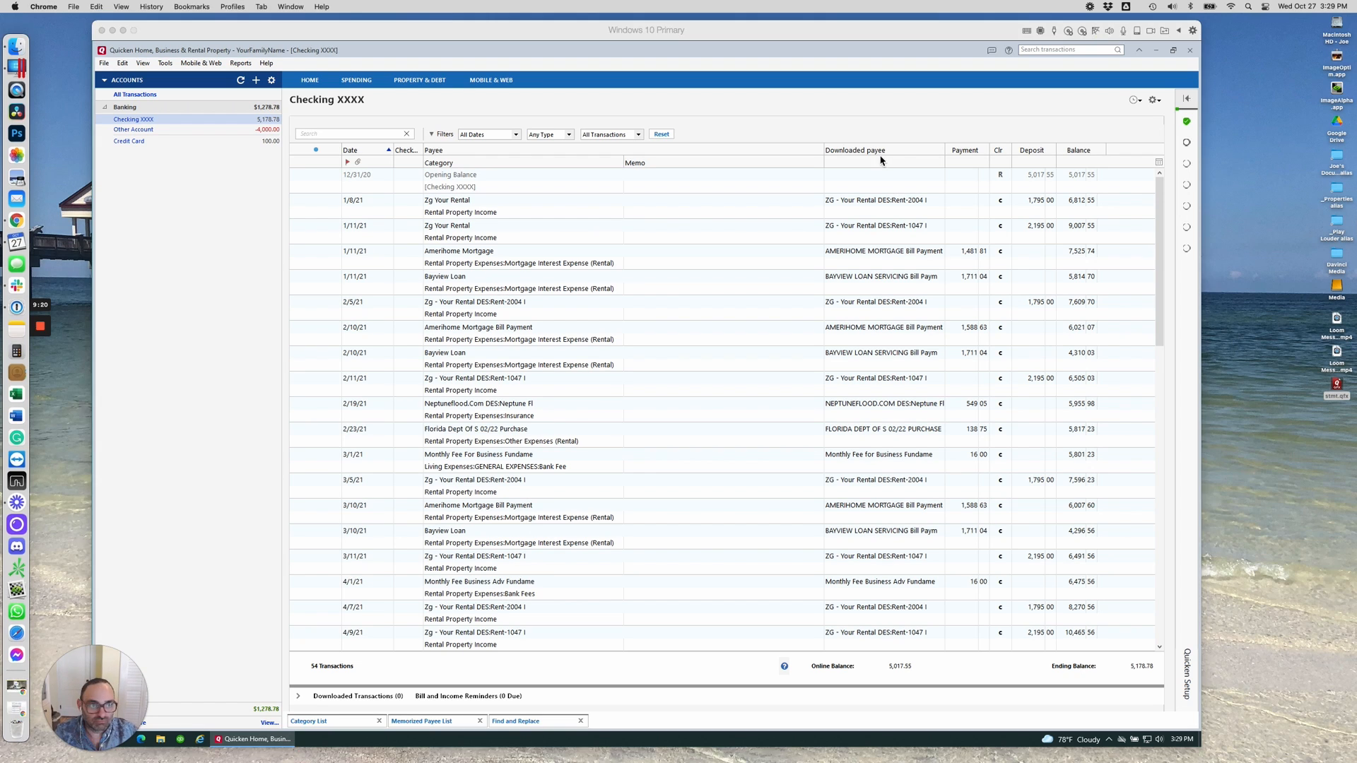
click(1037, 175)
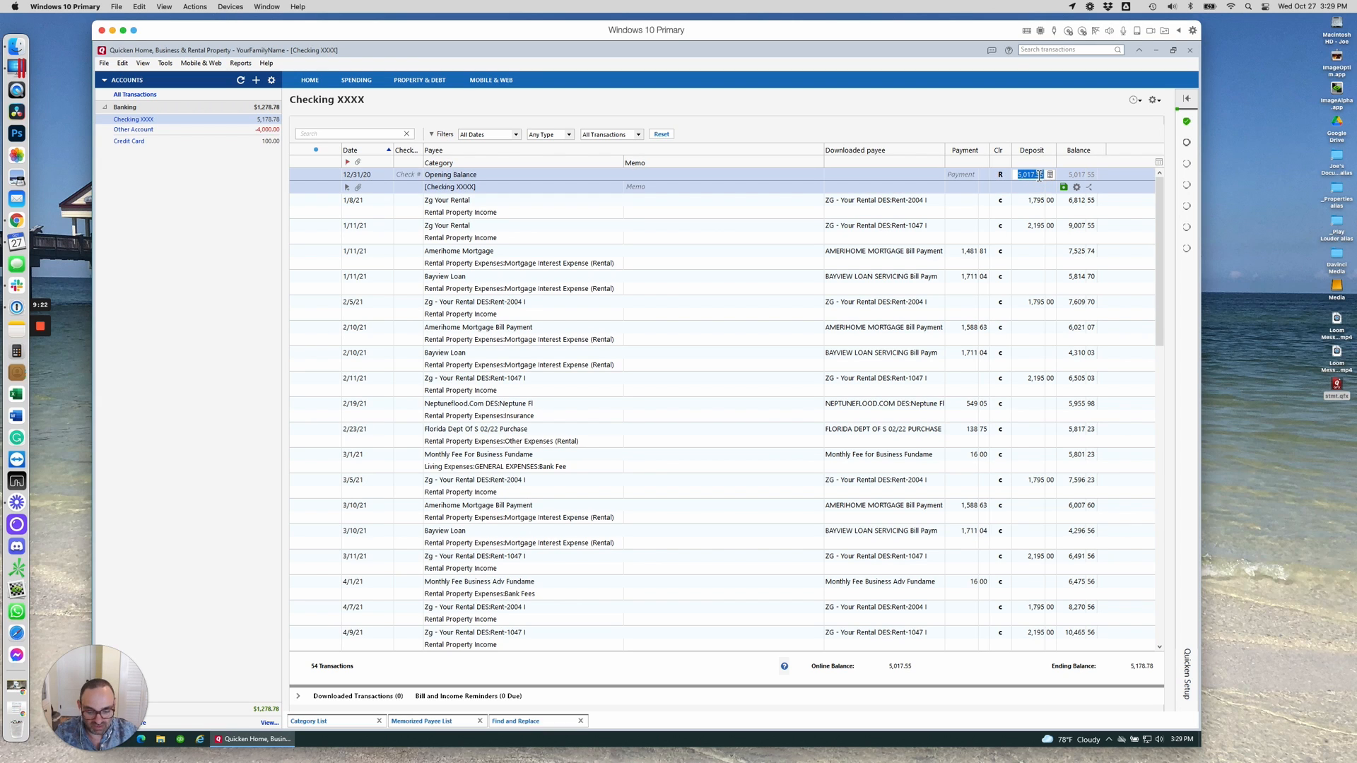
text(3,288.30)
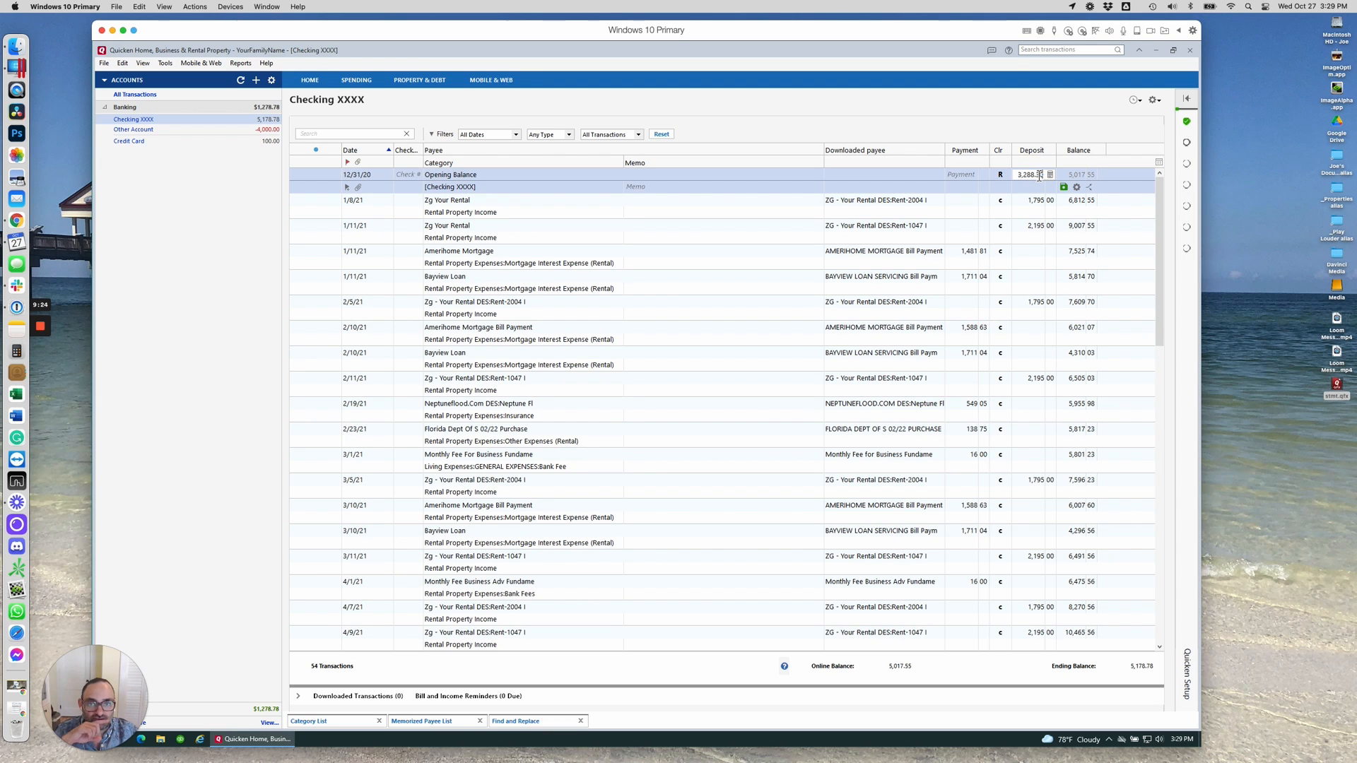
key(Return)
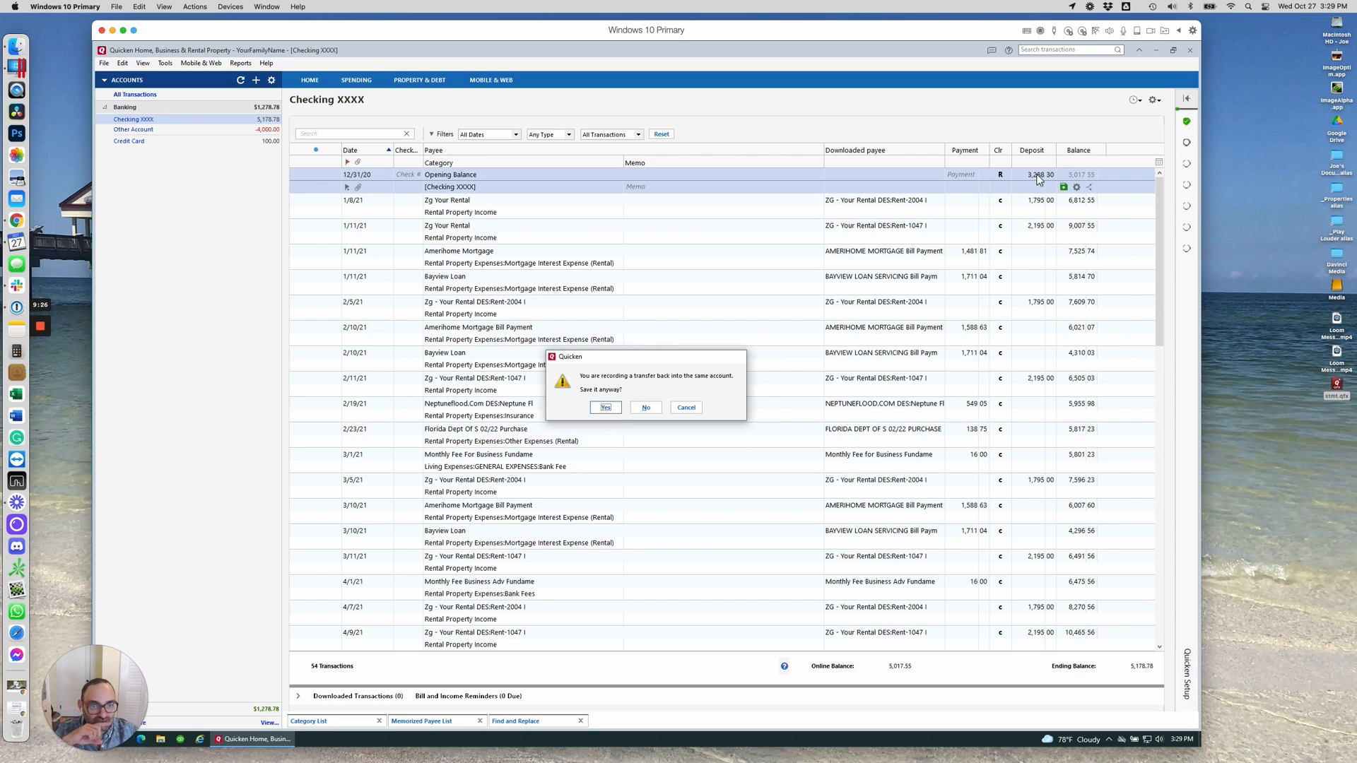
key(Return)
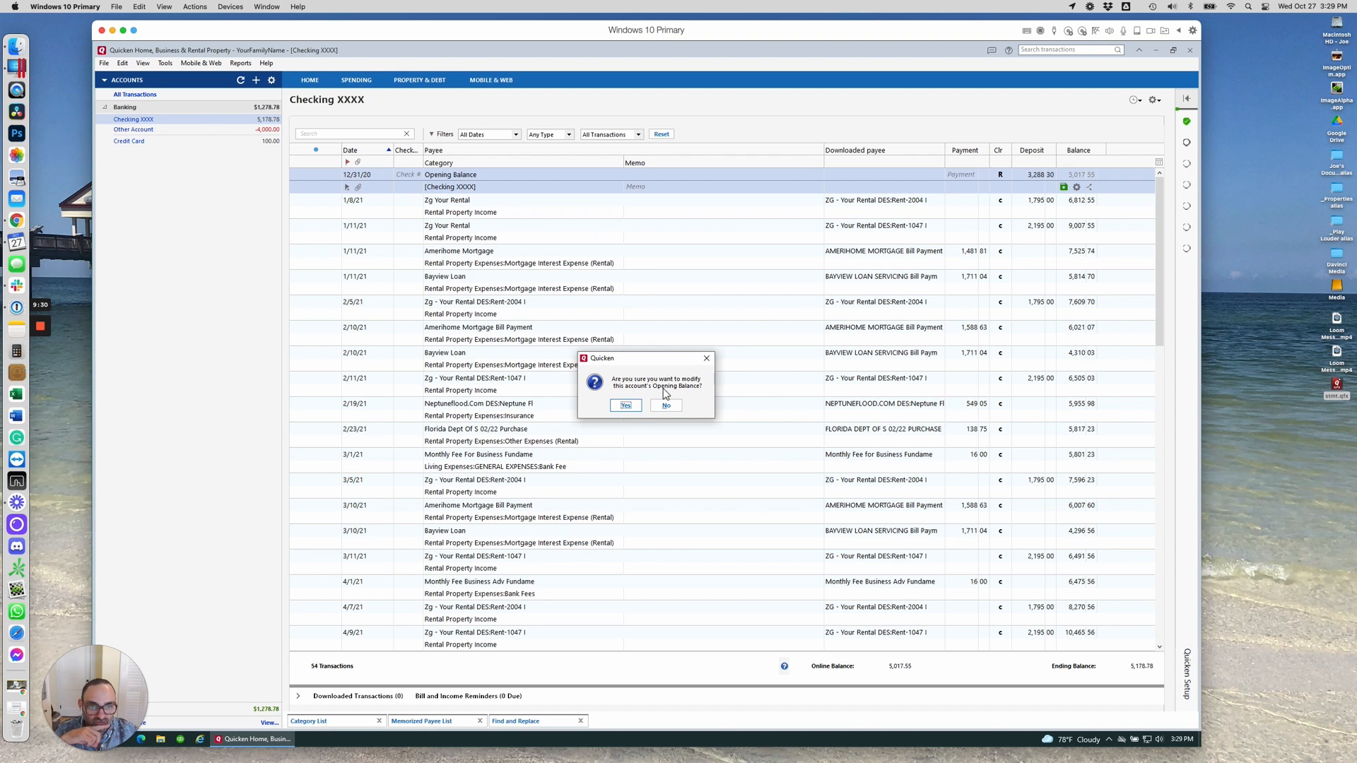
click(626, 407)
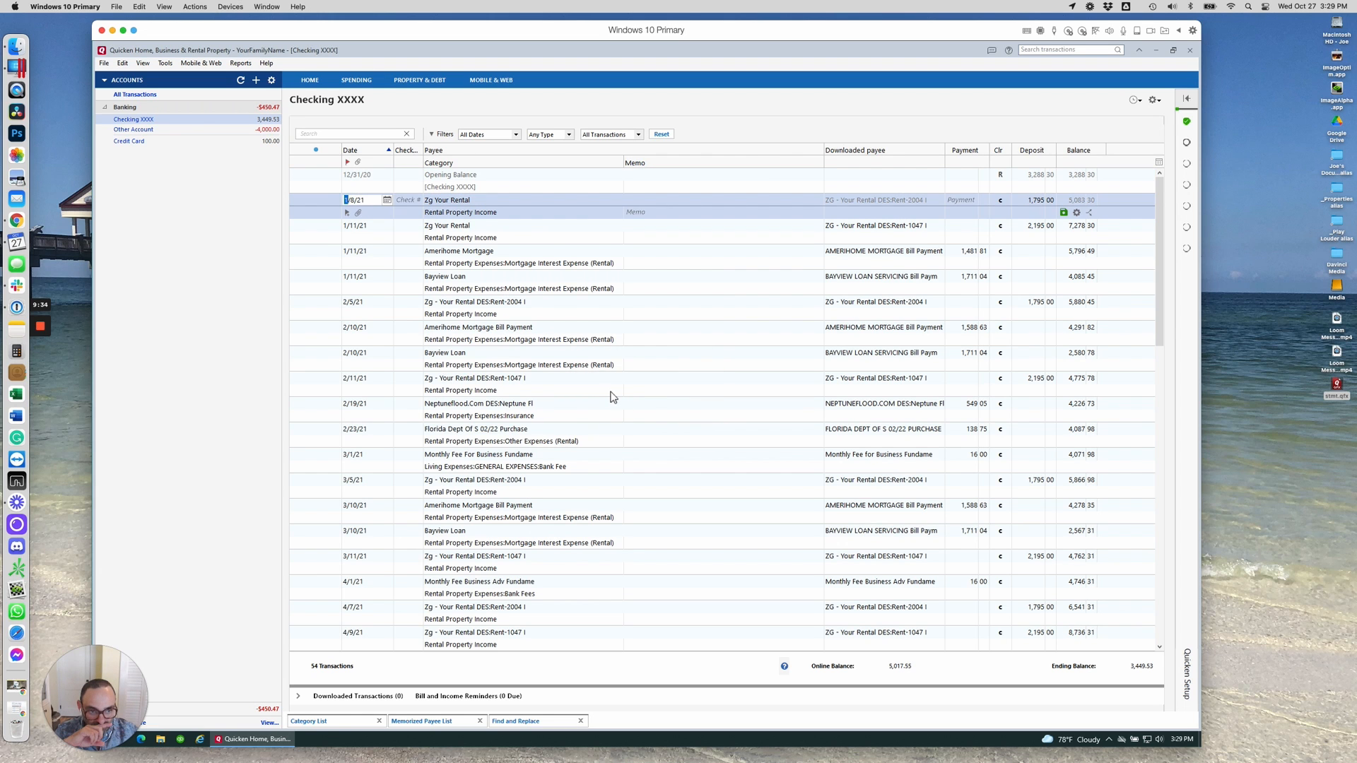
Run One Step Update to download transactions and balances for Bank of America-All Other States and close its summary.
scroll(612, 397, down, 15)
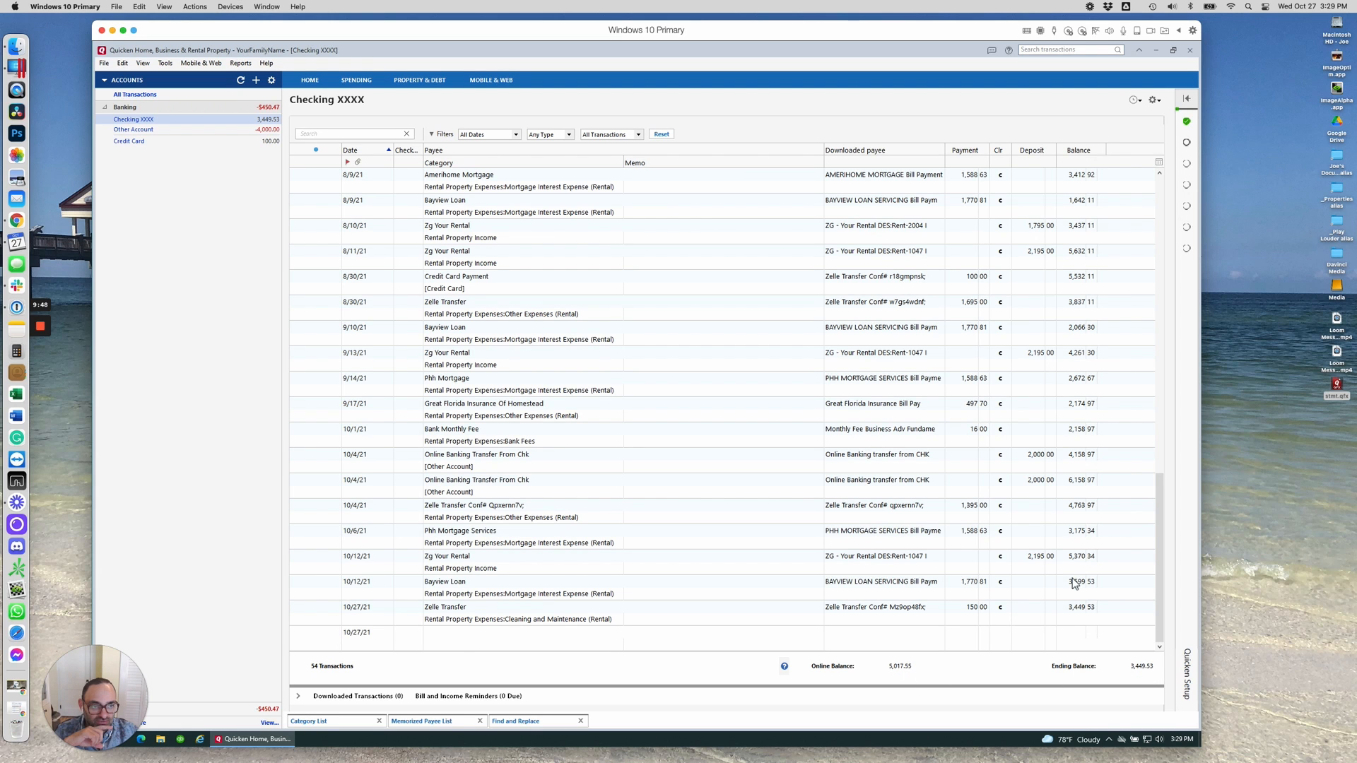
scroll(1073, 580, up, 12)
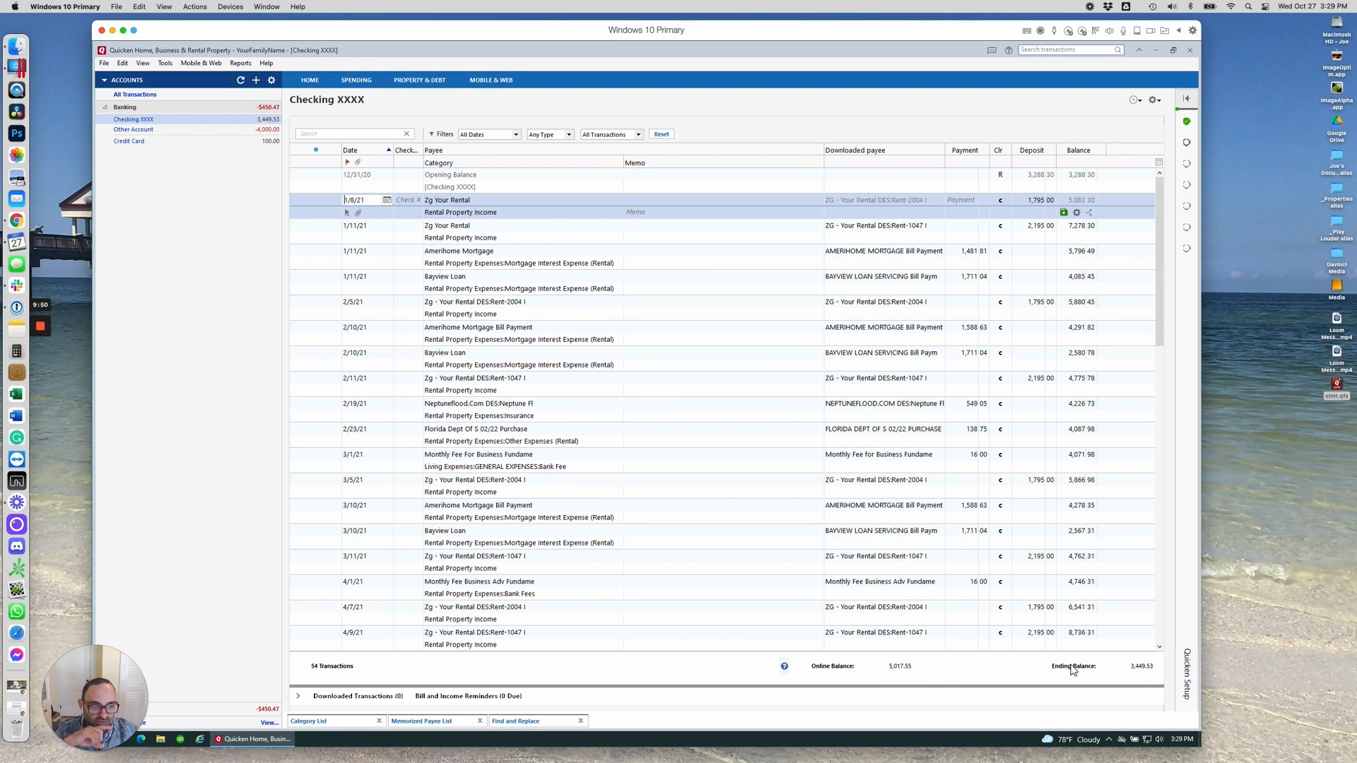
scroll(1096, 458, down, 3)
scroll(1097, 458, down, 15)
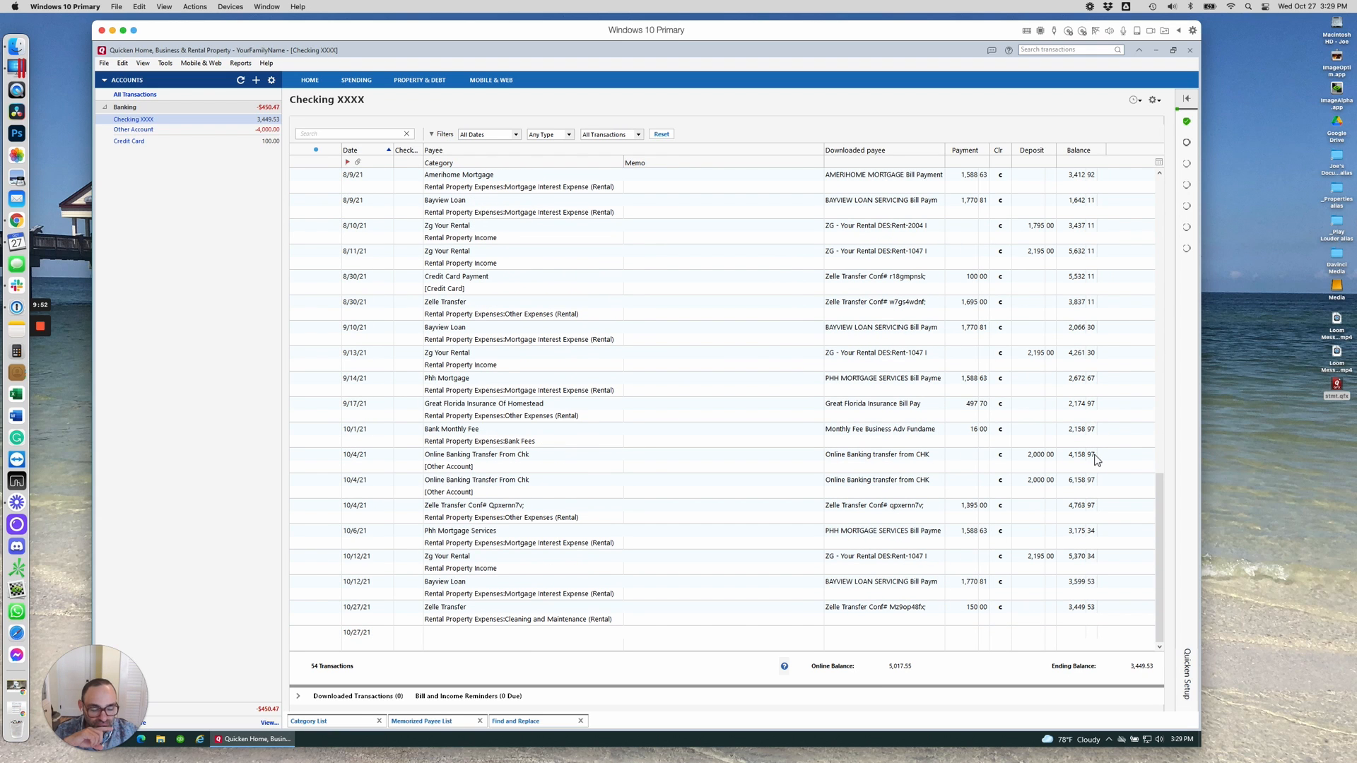
click(241, 81)
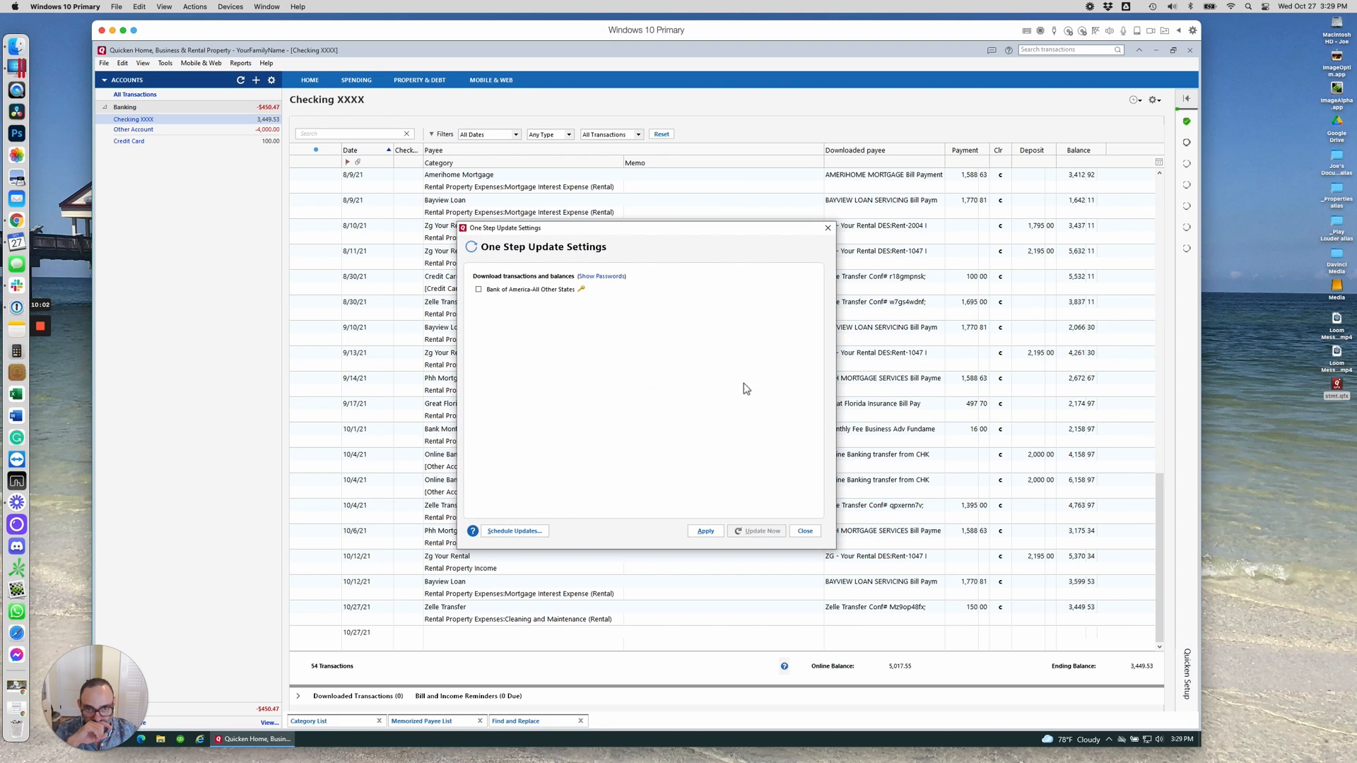
click(478, 290)
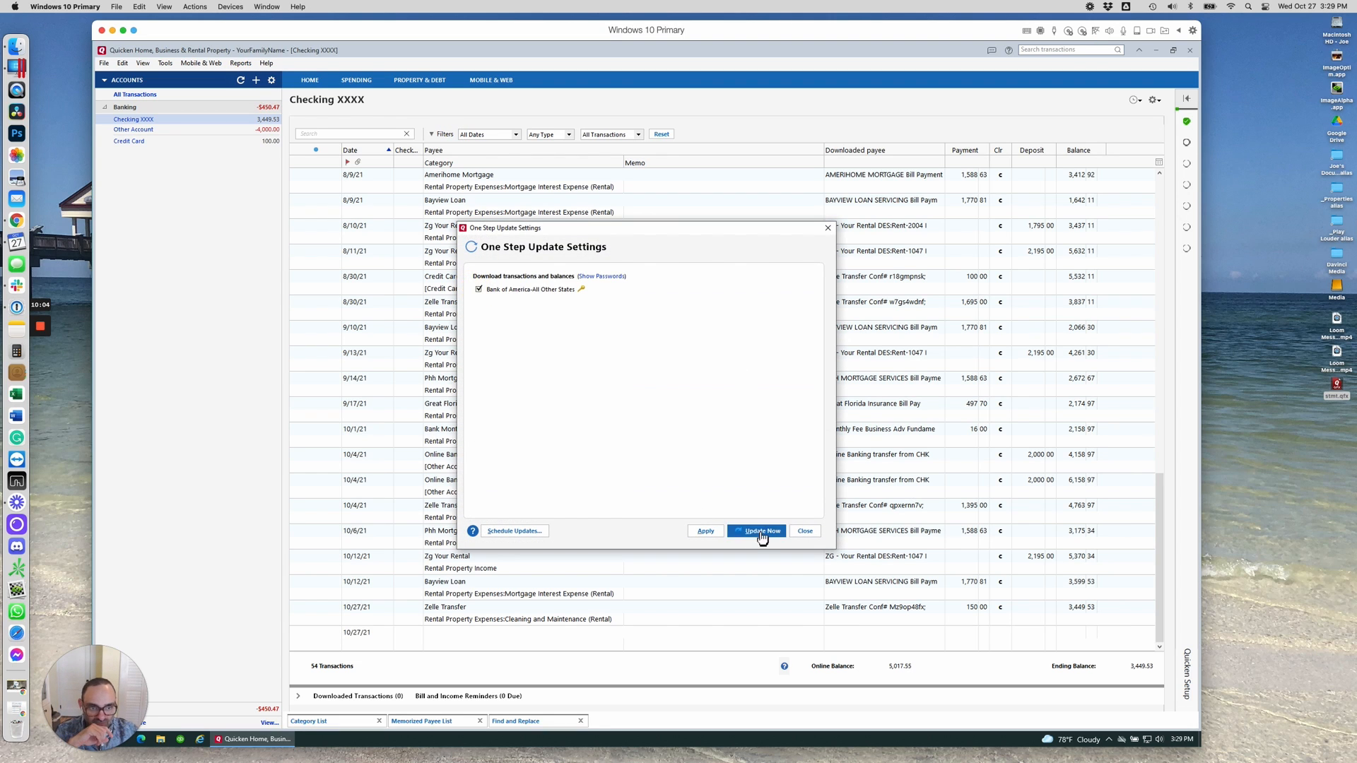
click(762, 535)
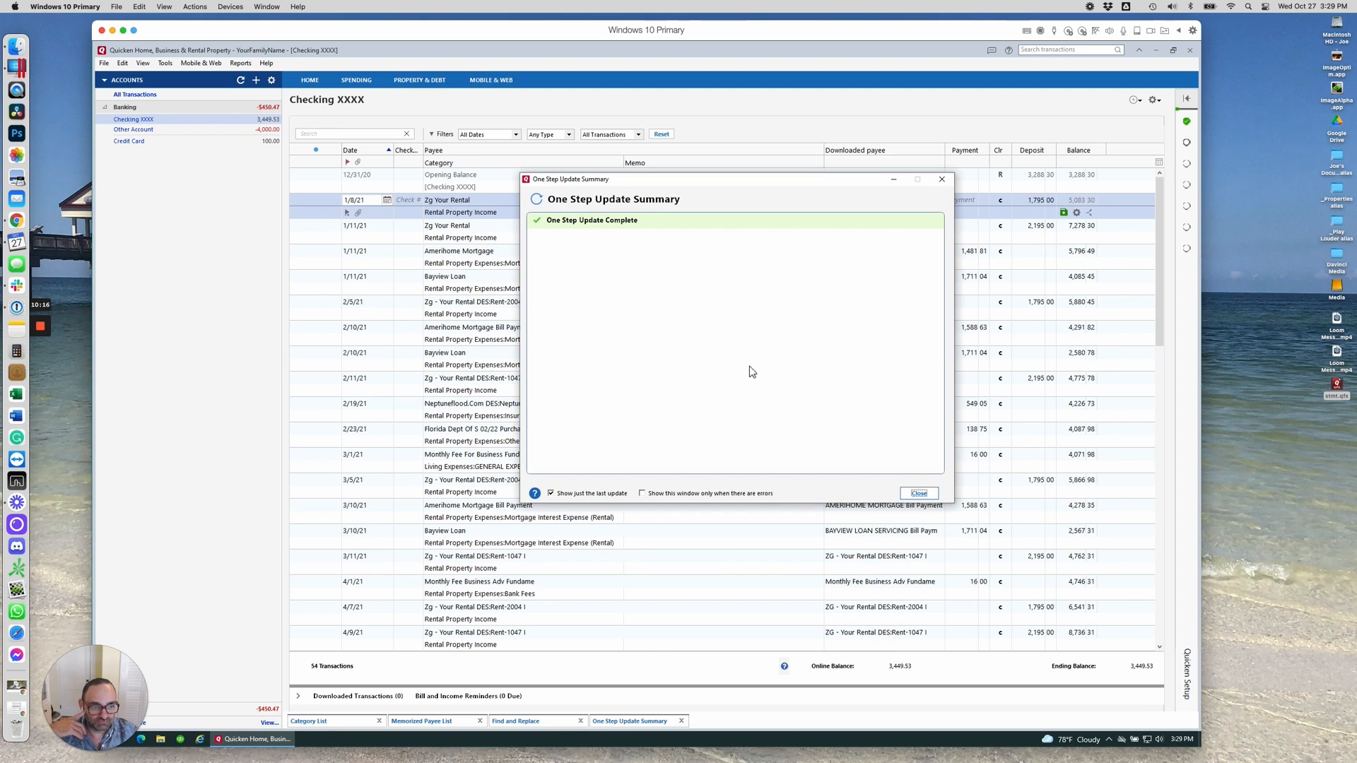
click(919, 493)
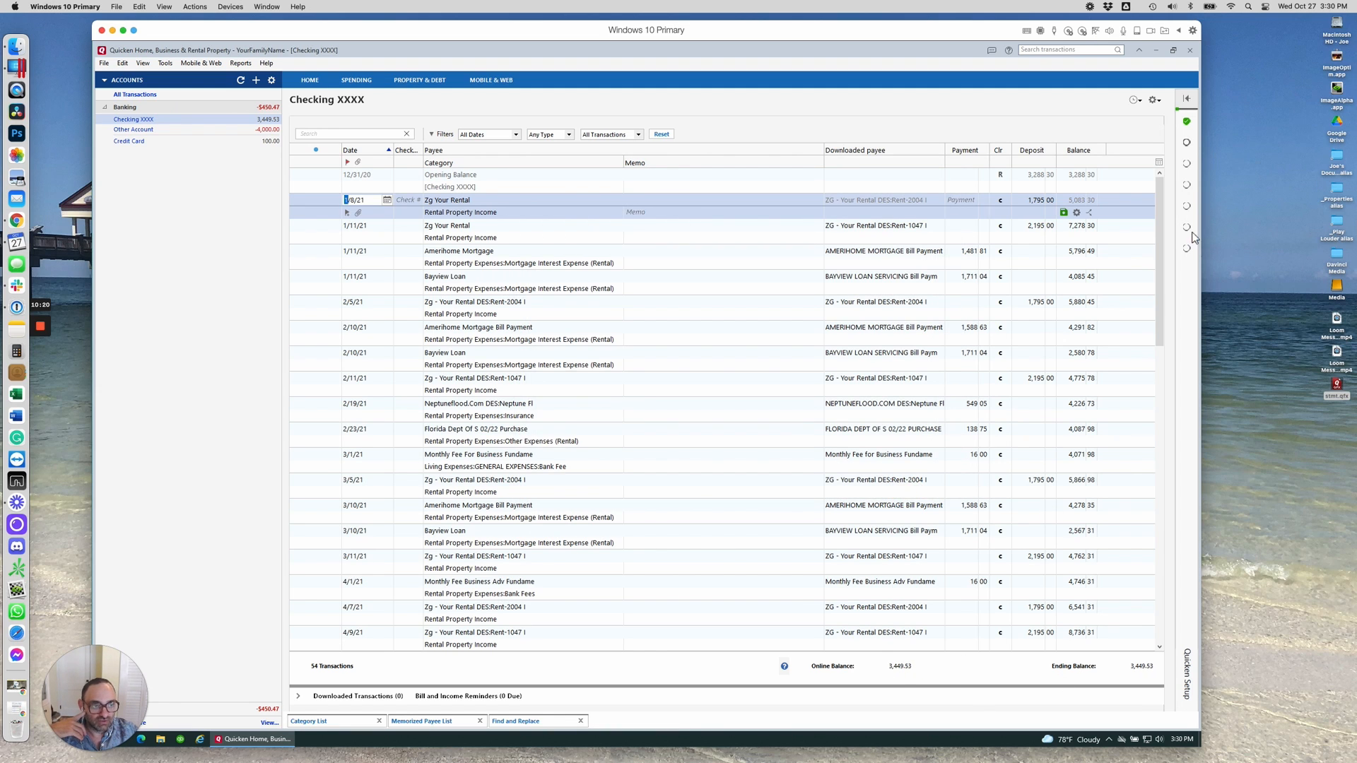
Review the running balances throughout the checking register and compare its ending balance with the online balance.
drag(1160, 239, 1135, 551)
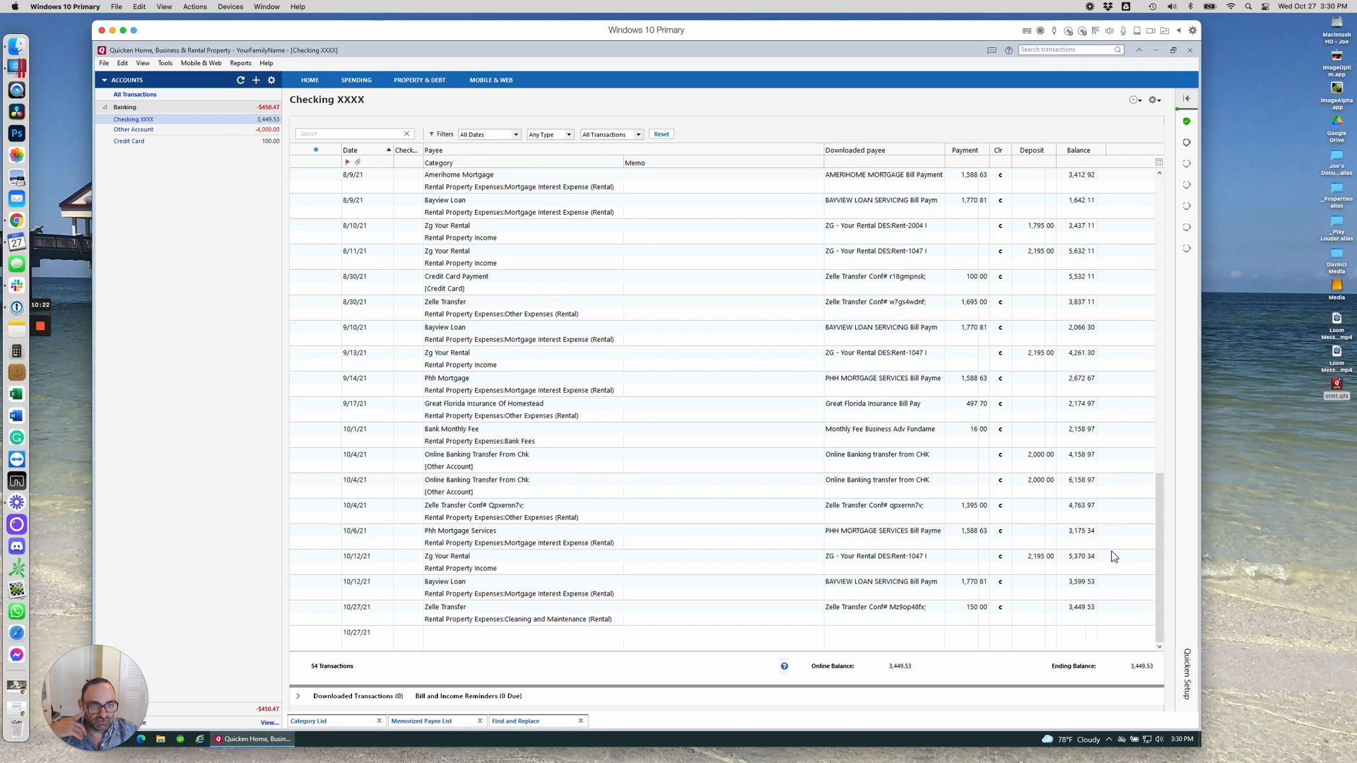
scroll(1113, 556, up, 12)
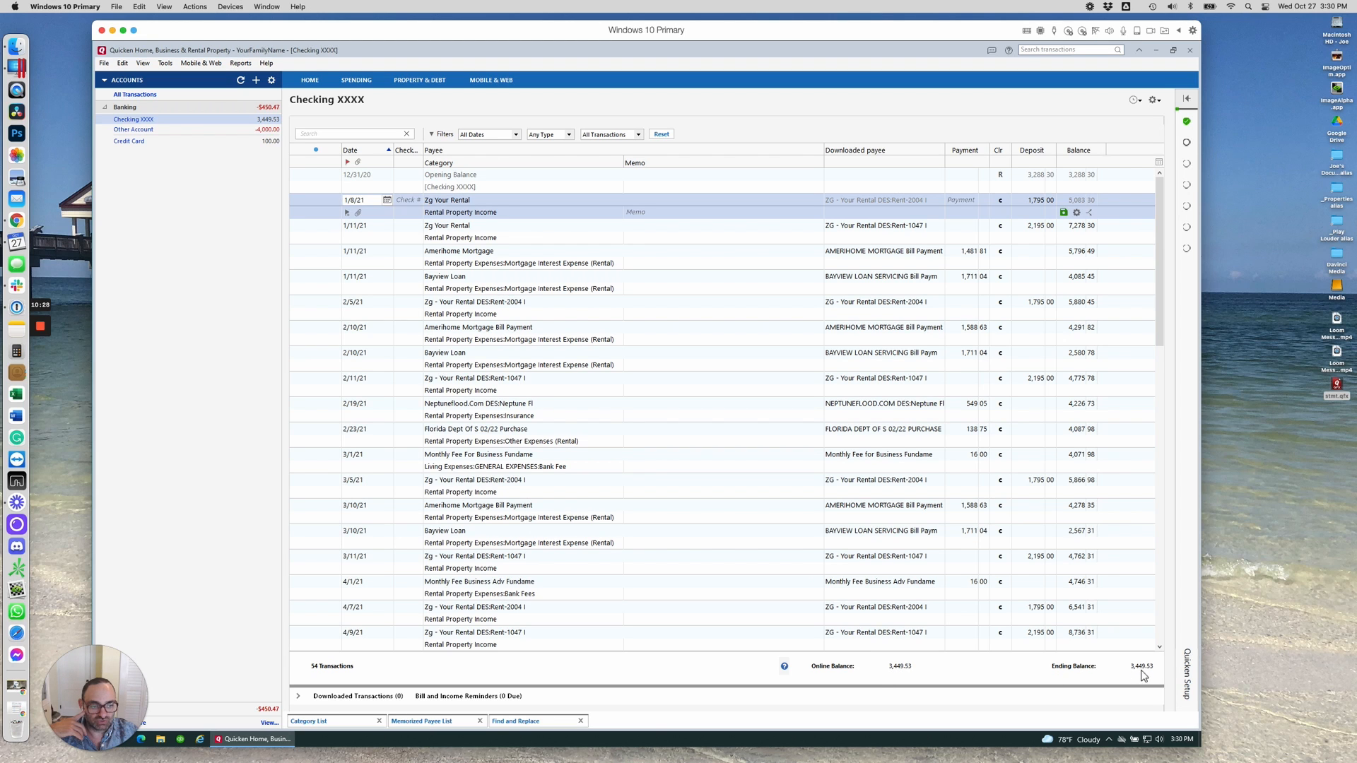
scroll(1114, 524, down, 1)
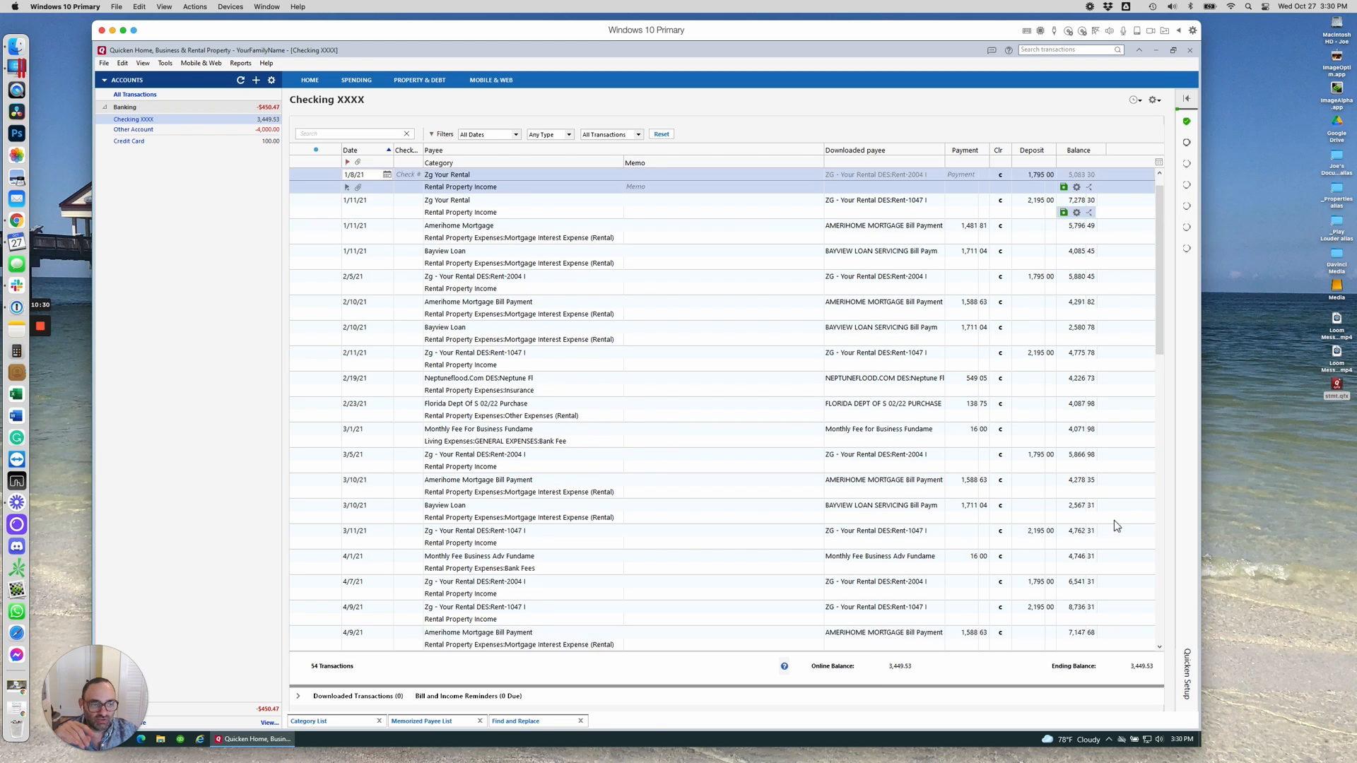
scroll(1114, 524, down, 15)
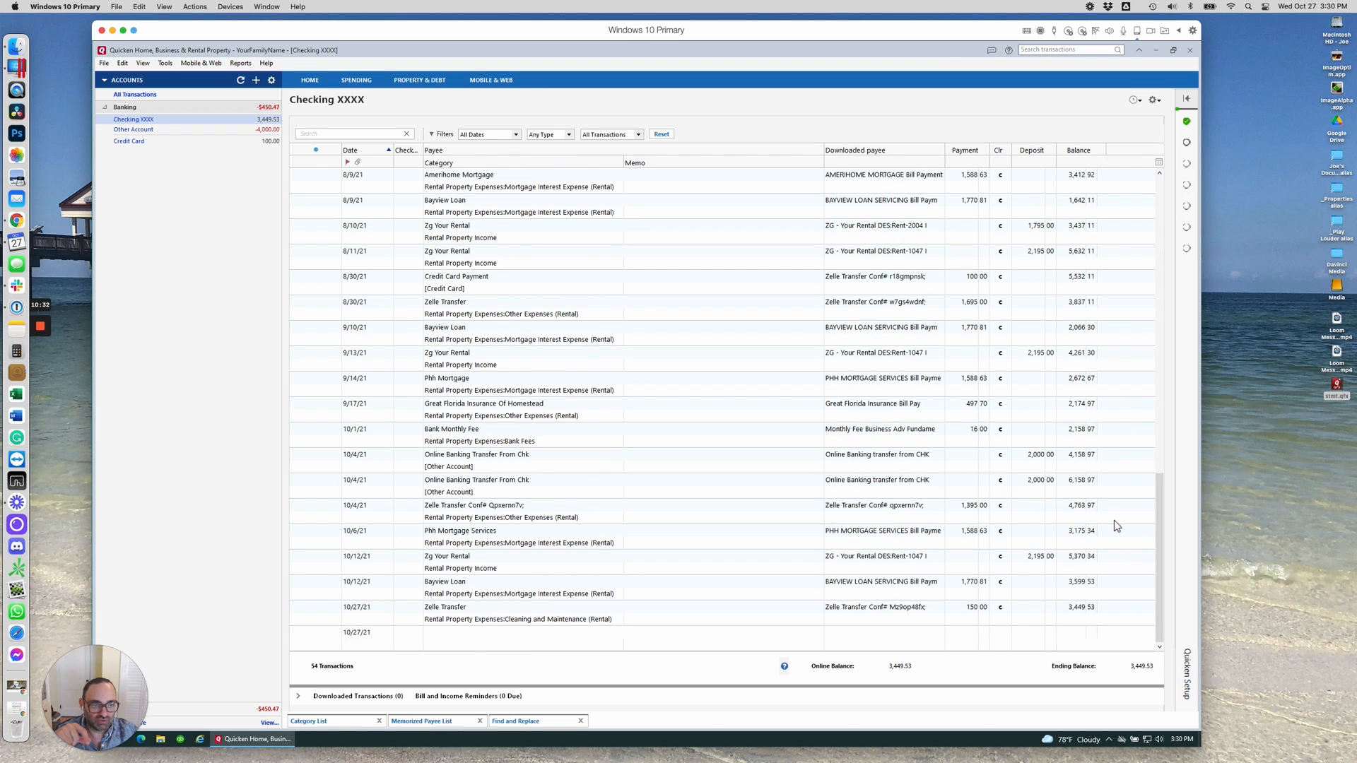
scroll(1114, 524, up, 10)
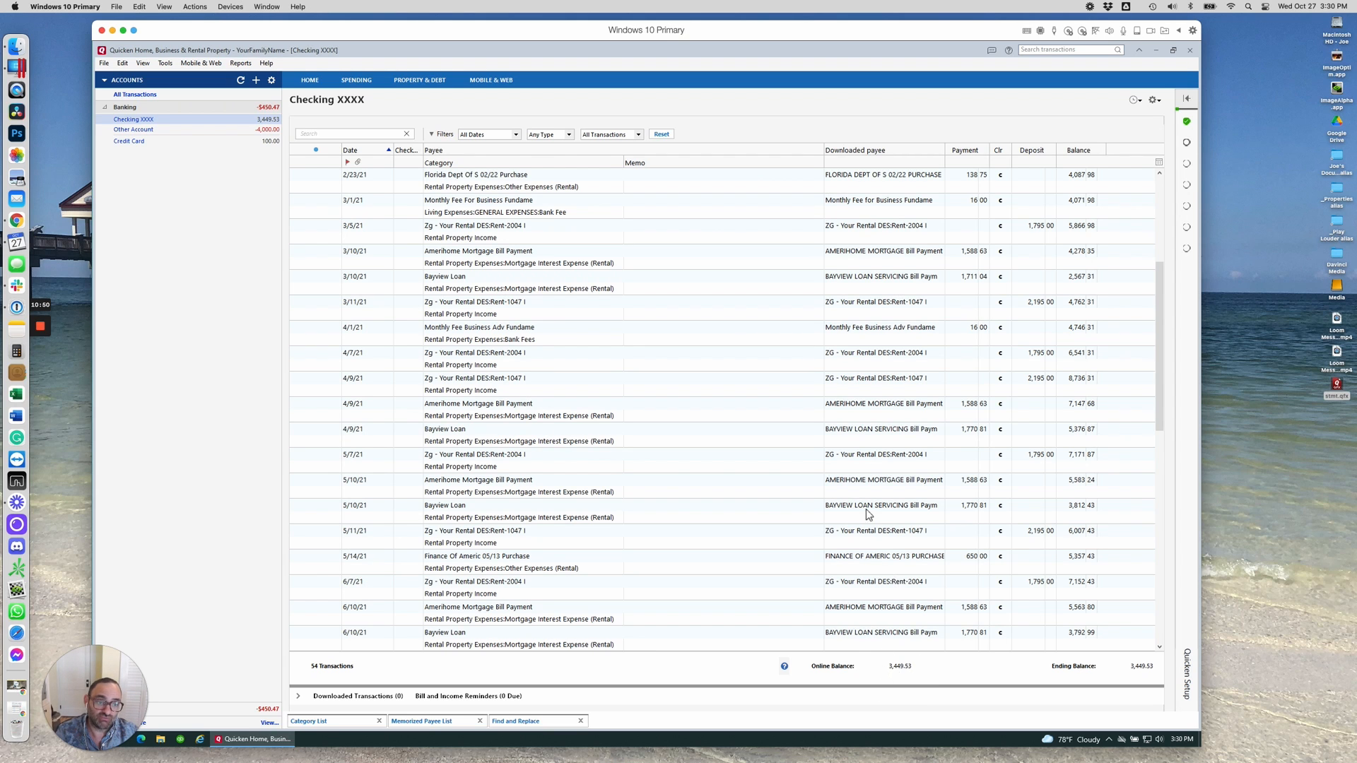
scroll(869, 516, down, 10)
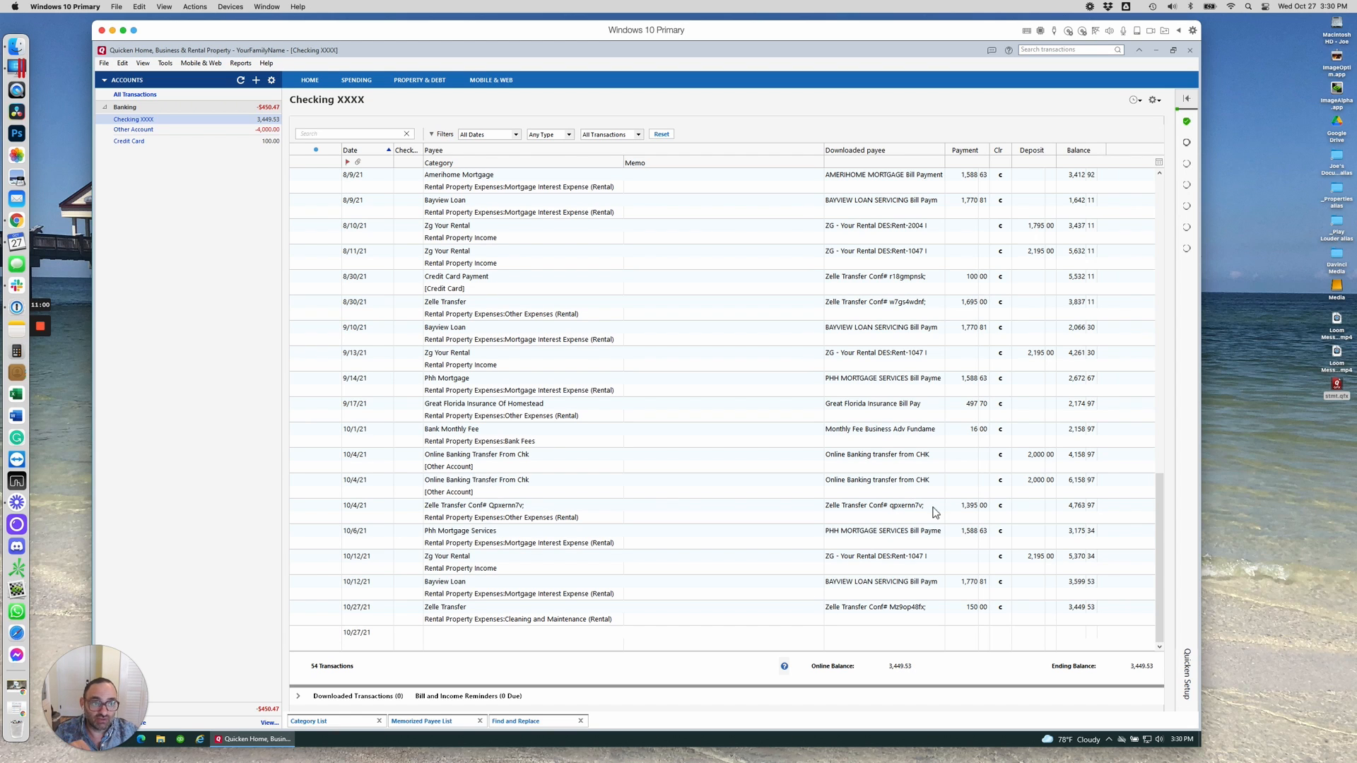
scroll(935, 512, up, 9)
scroll(934, 513, up, 4)
click(1154, 99)
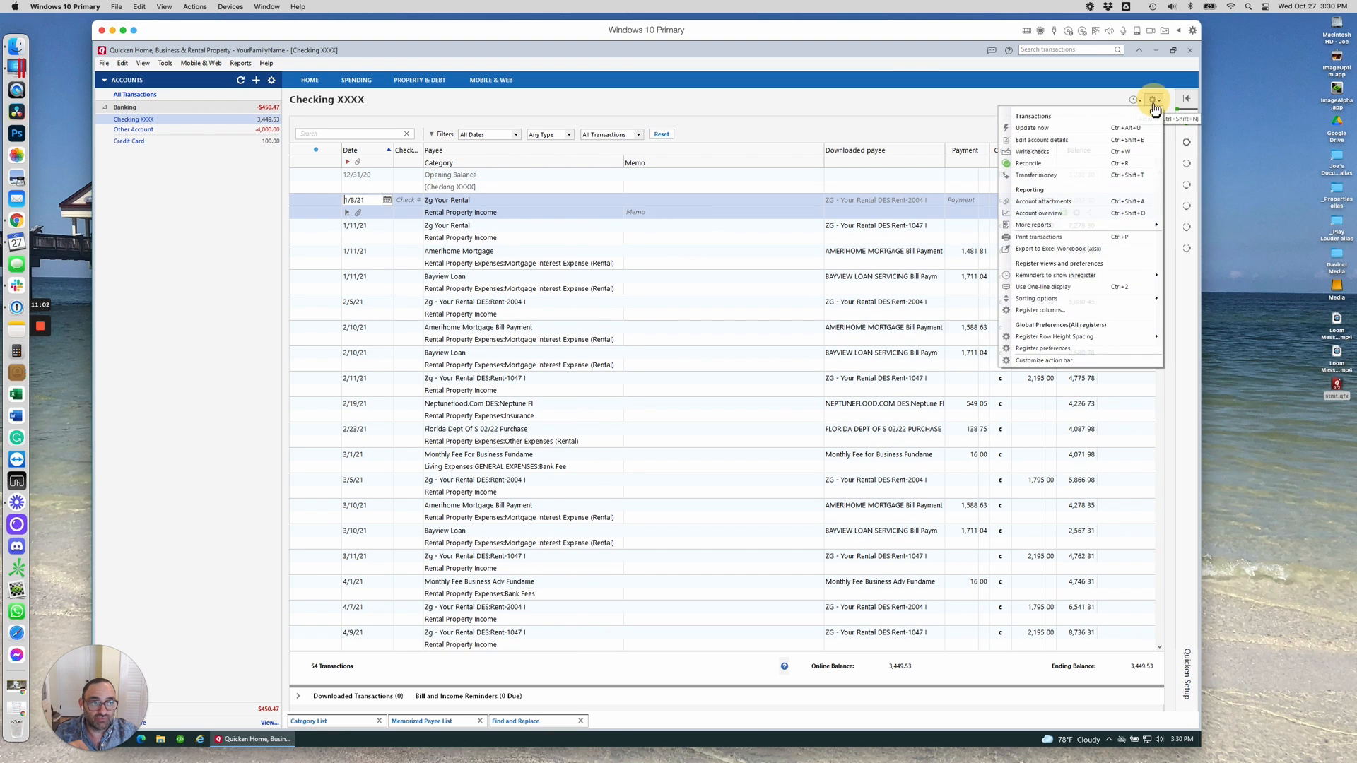
click(860, 123)
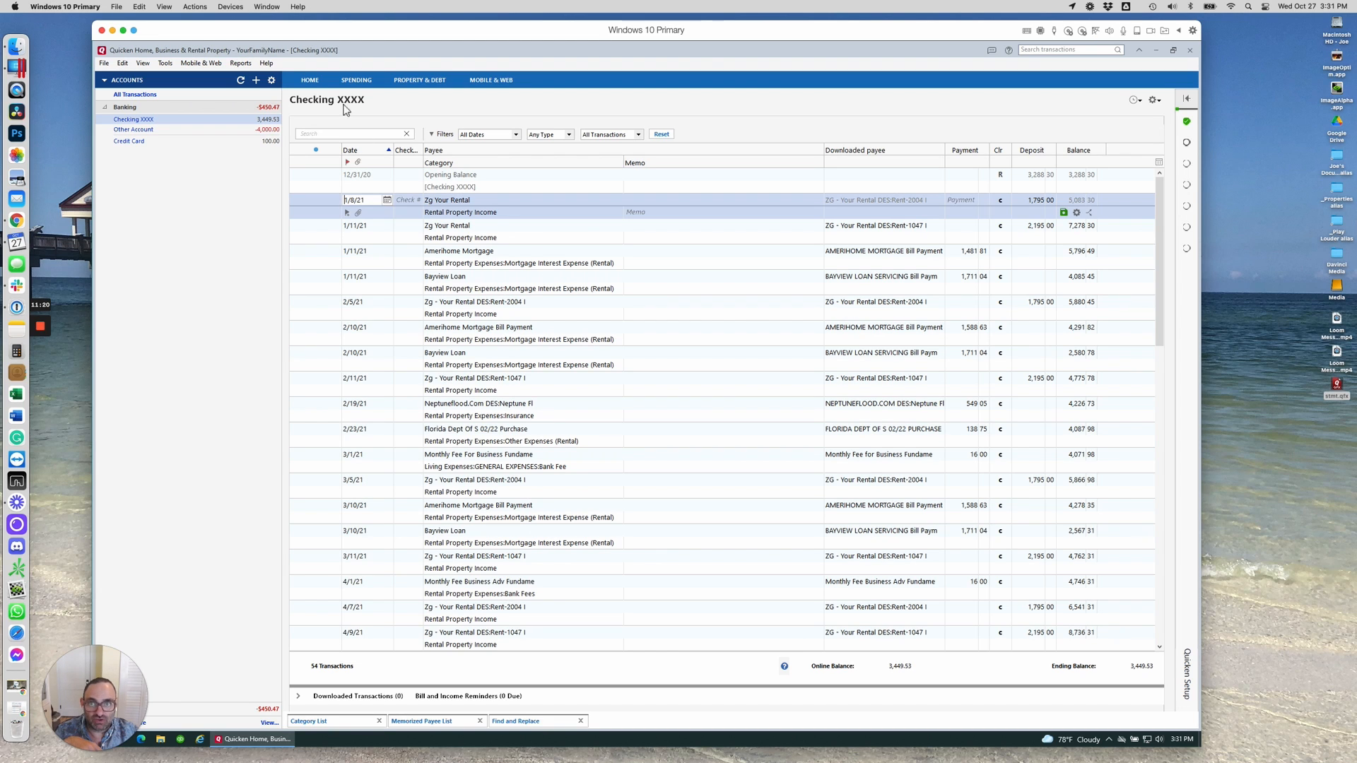
Open the saved Cash Flow - Last Month report and customize it to cover all accounts.
click(241, 63)
mouse_move(283, 87)
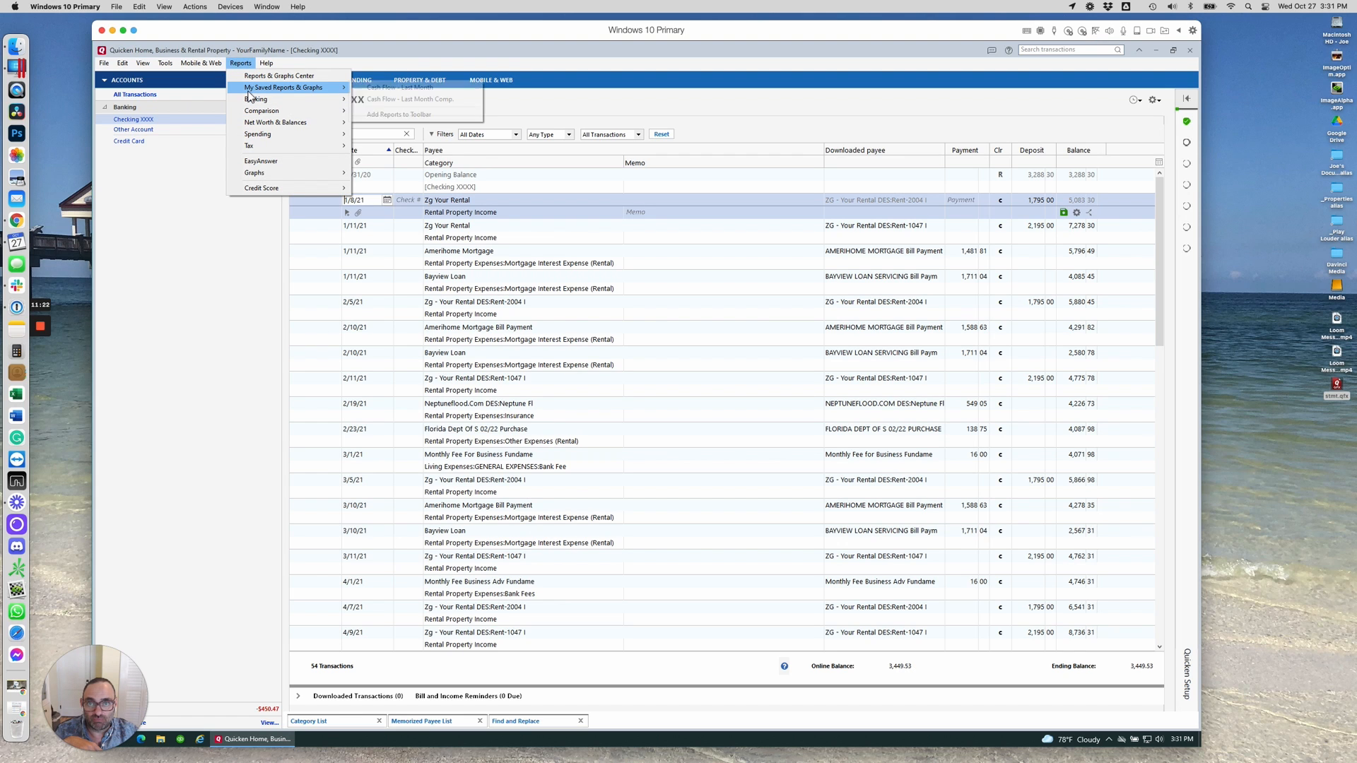
click(427, 90)
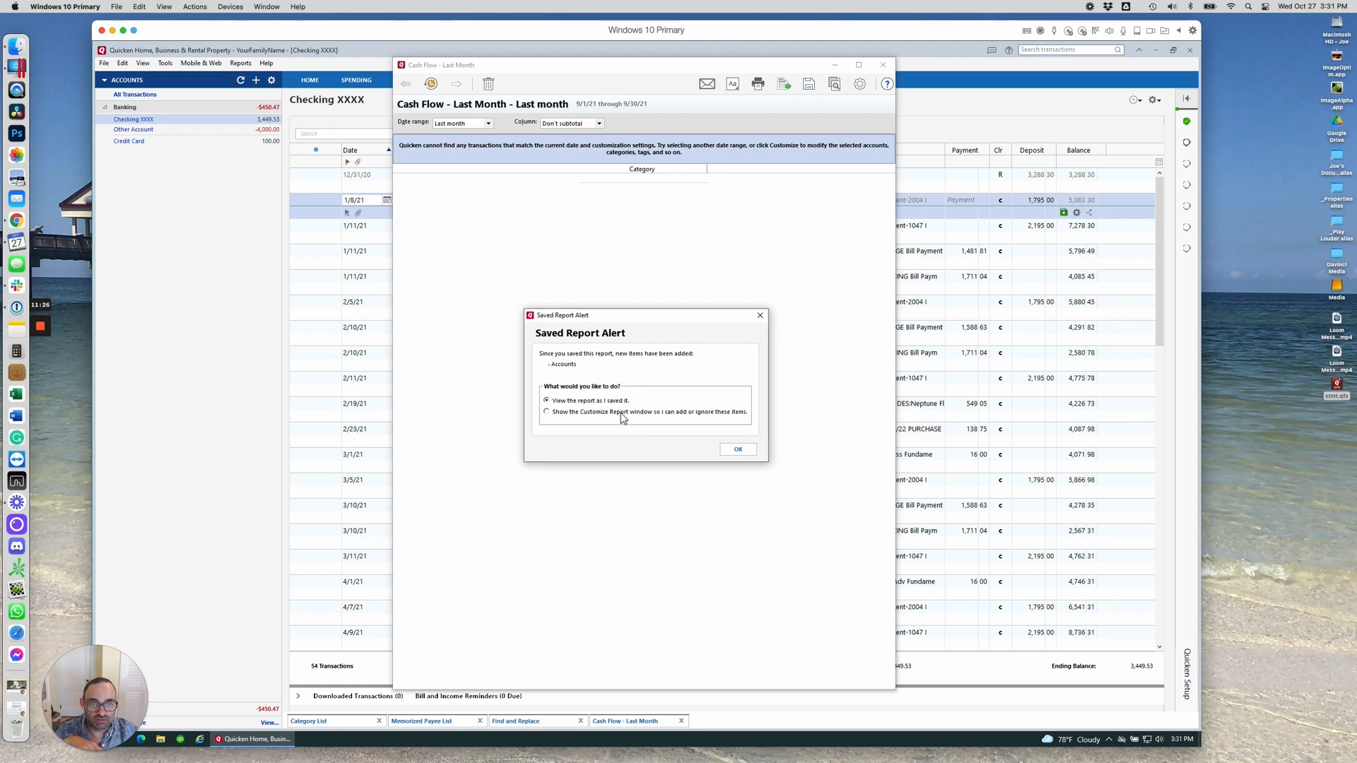
click(738, 449)
click(610, 216)
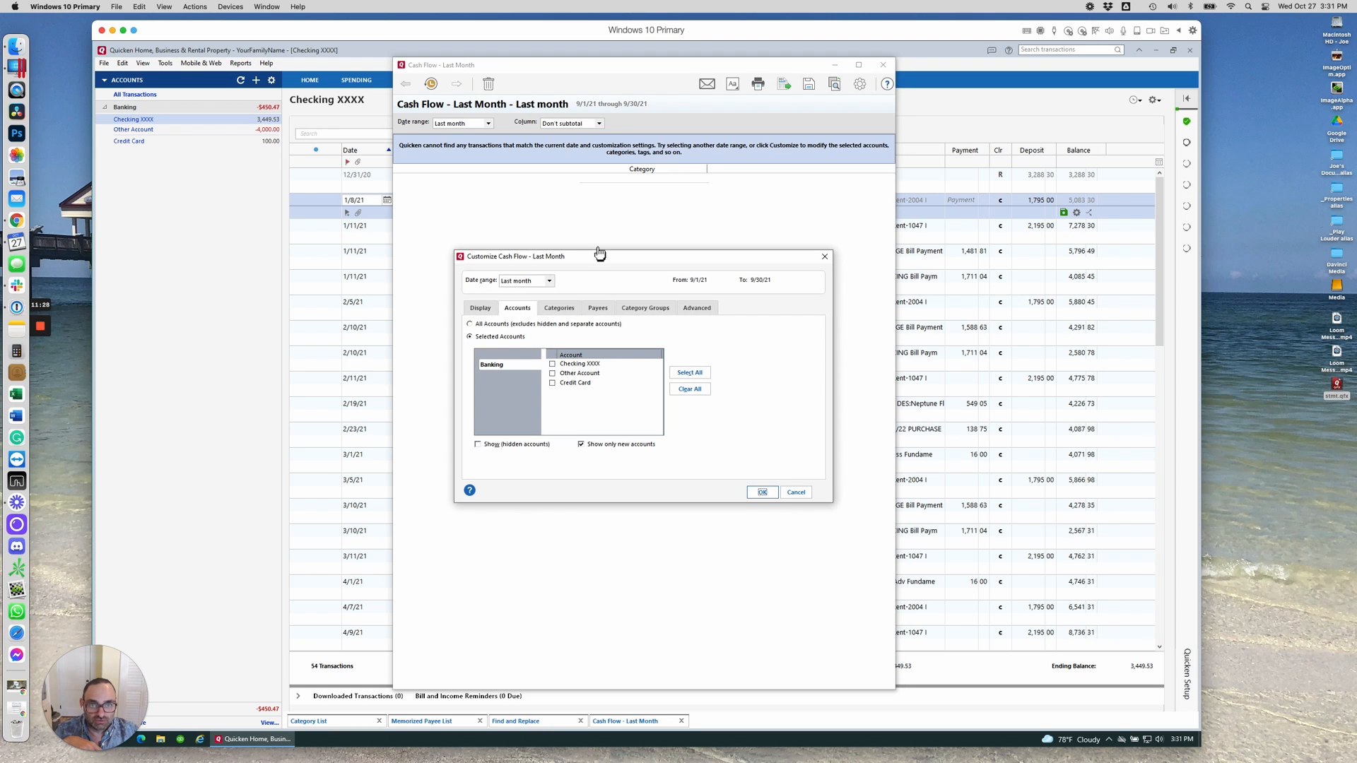
click(491, 325)
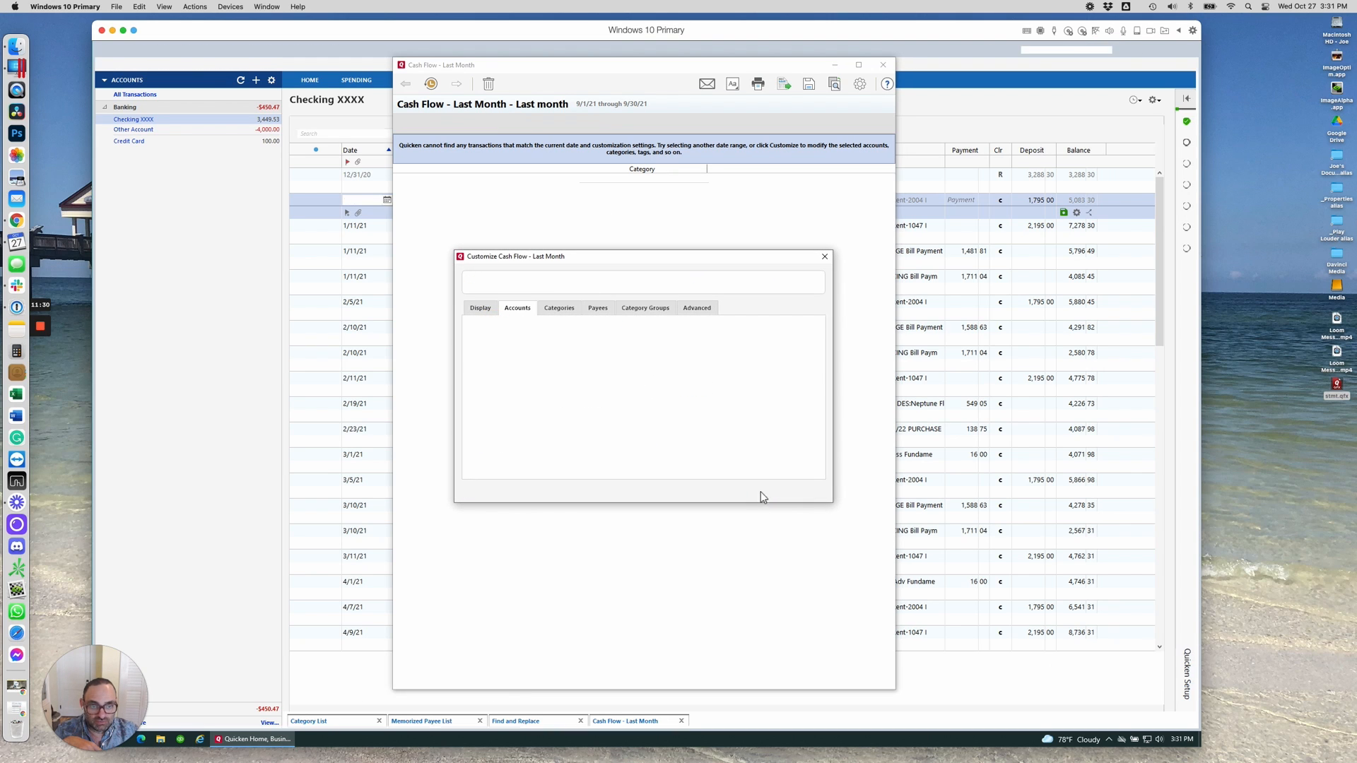
click(761, 493)
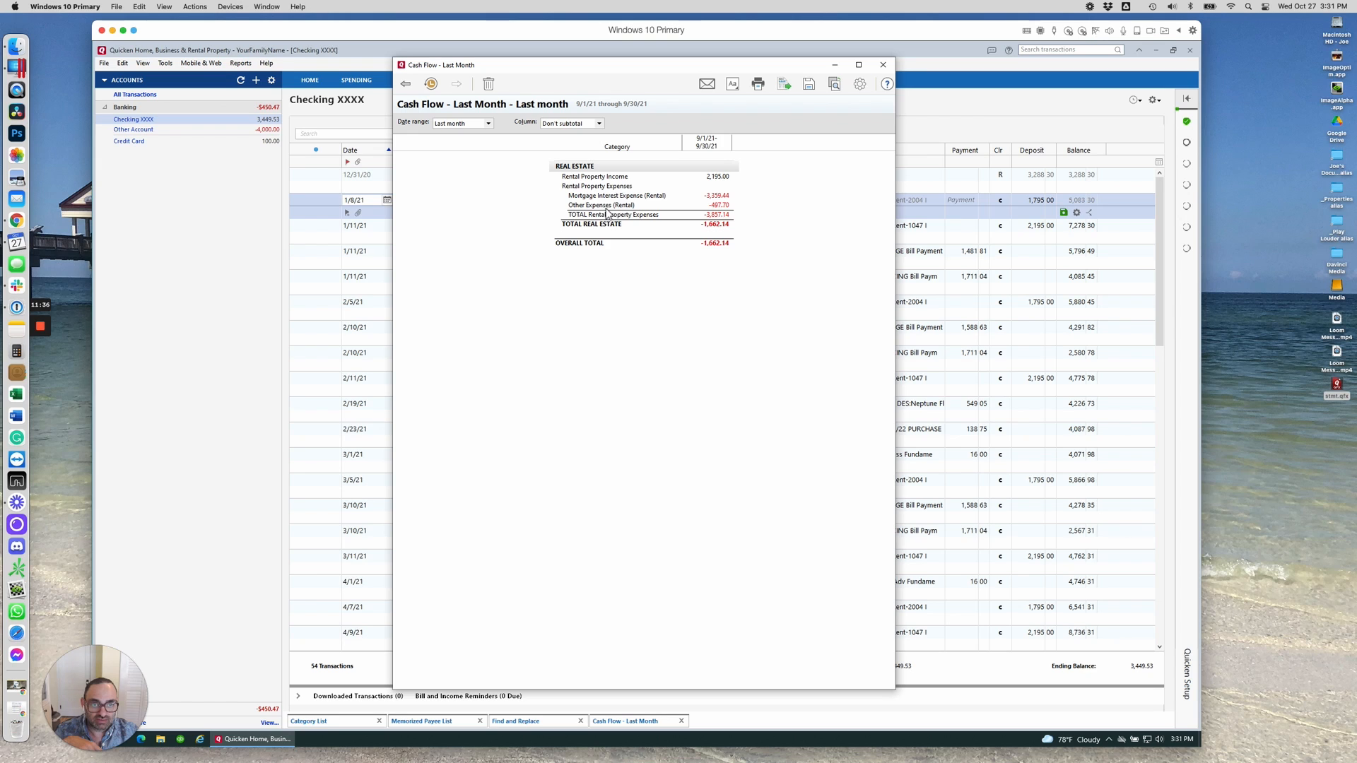
Change the cash flow report's date range to Yearly for the current year.
click(480, 125)
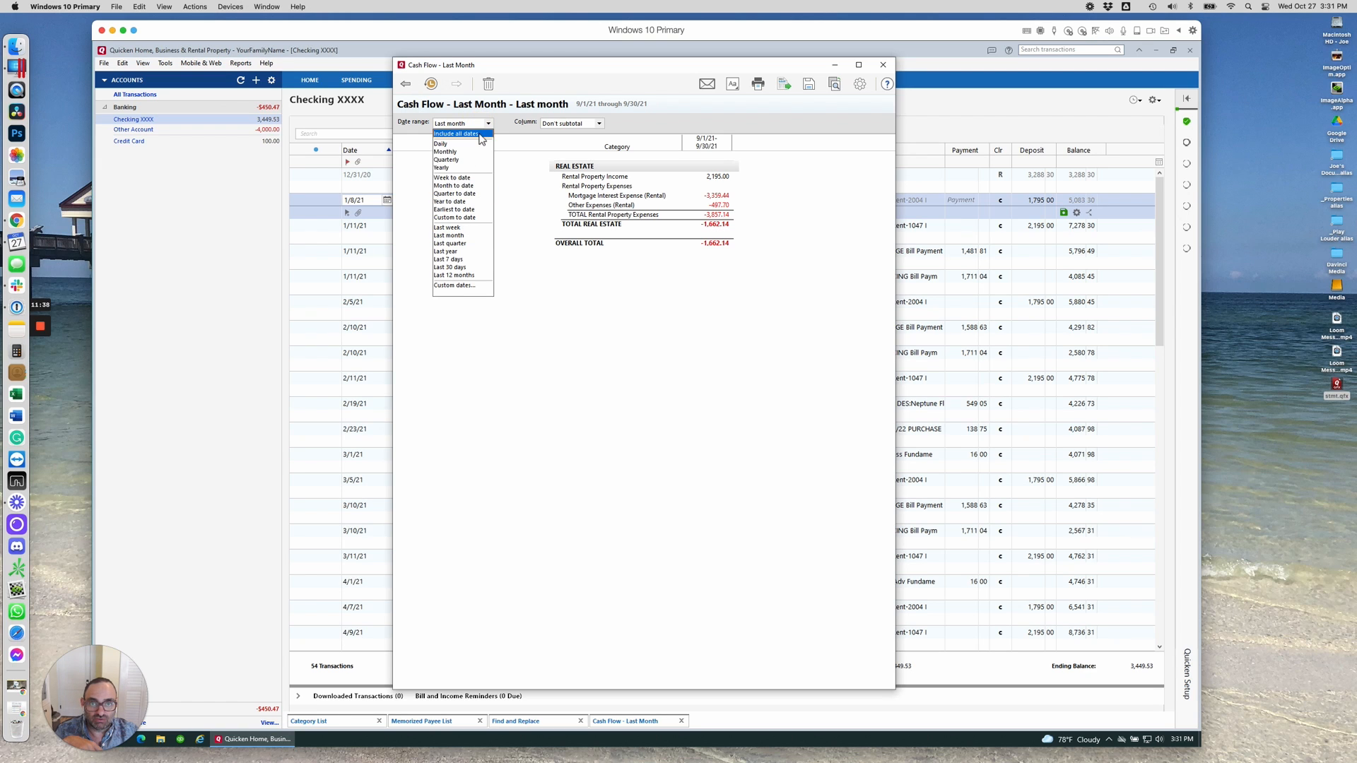
click(443, 168)
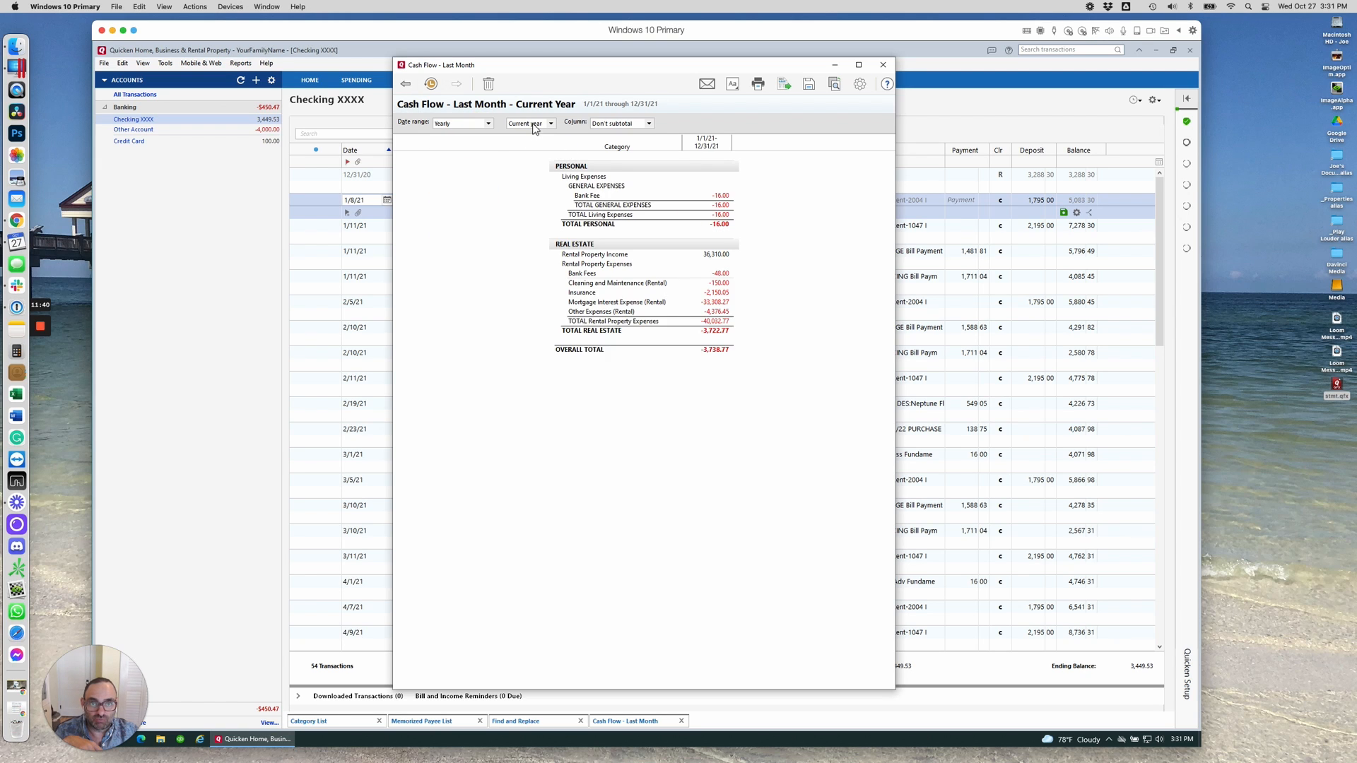
click(826, 269)
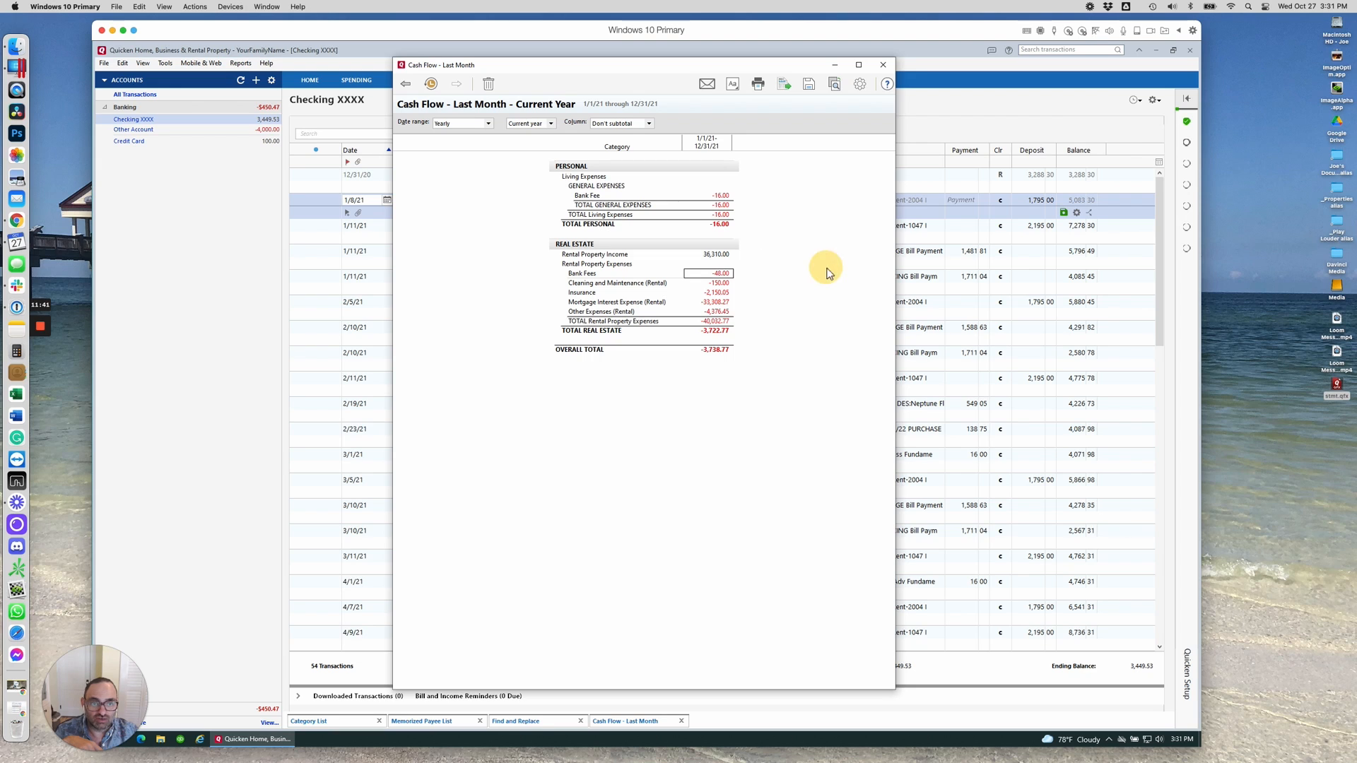
Drill down from the report's personal Bank Fee amount to the 3/1/21 transaction and recategorize it as Rental Property Expenses:Bank Fees.
double_click(728, 196)
double_click(788, 211)
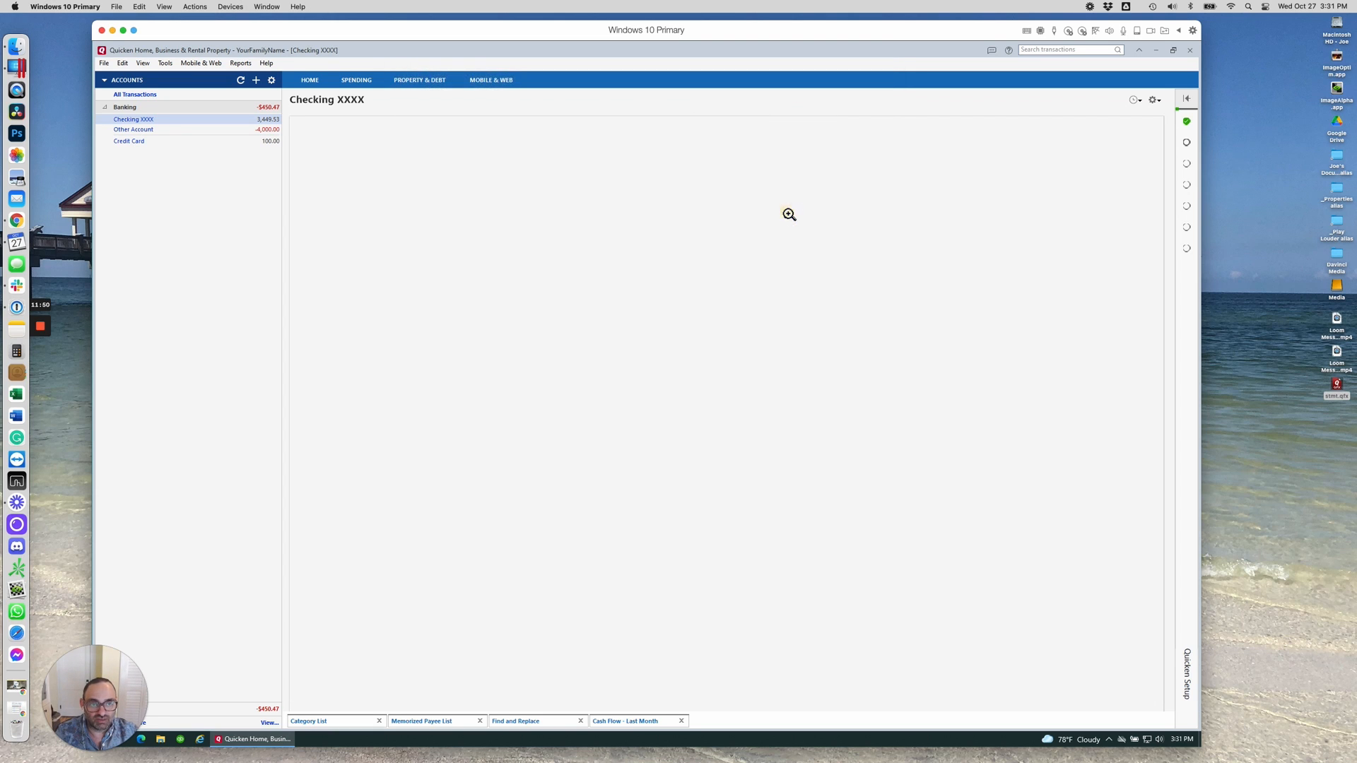
click(566, 469)
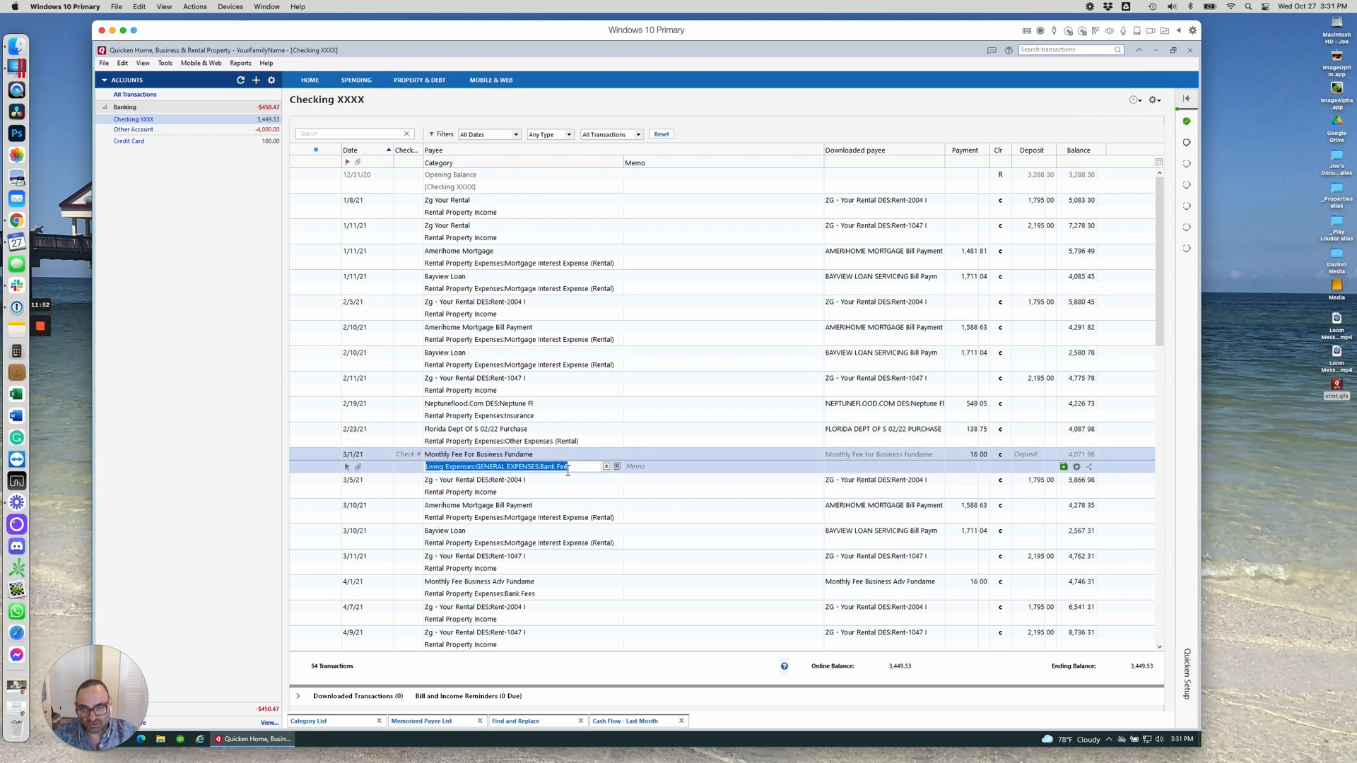
text(Rental Property Expenses:Bank Fees)
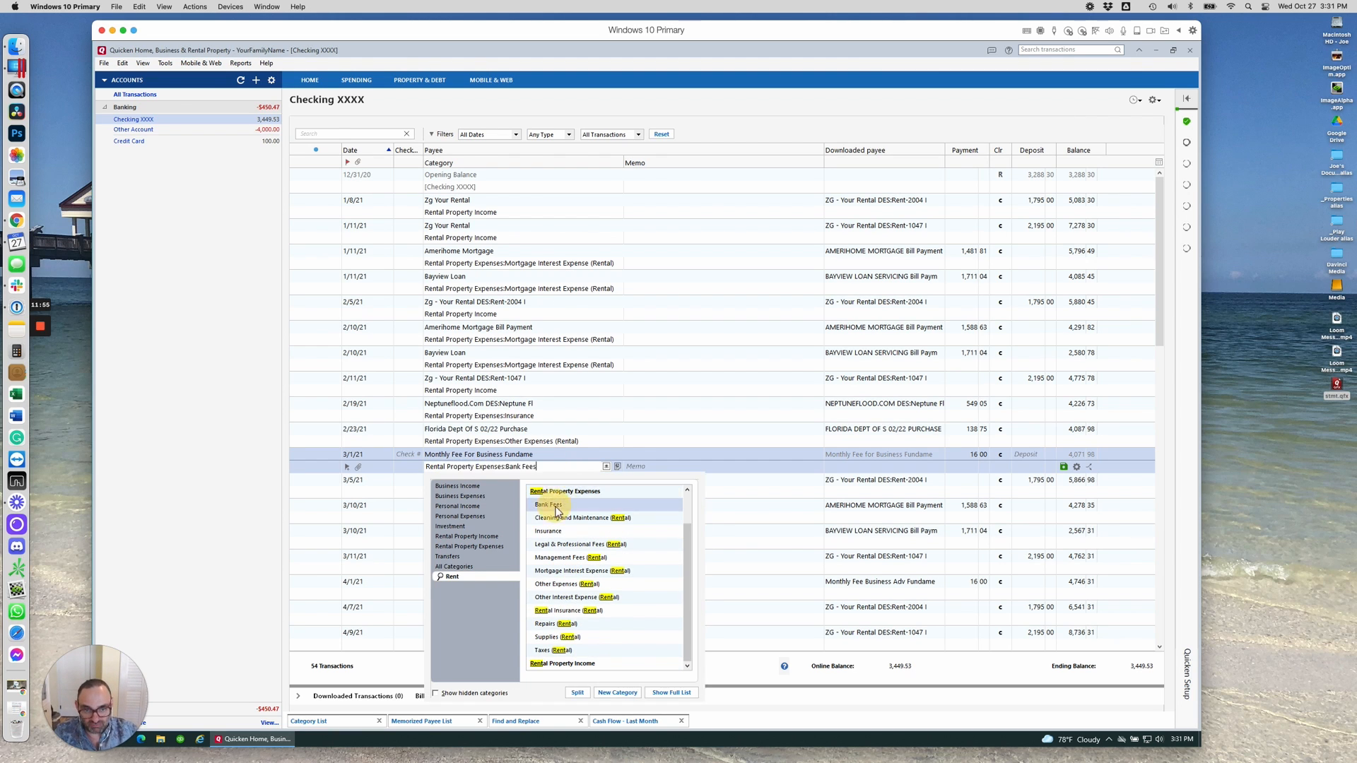
click(556, 504)
key(Return)
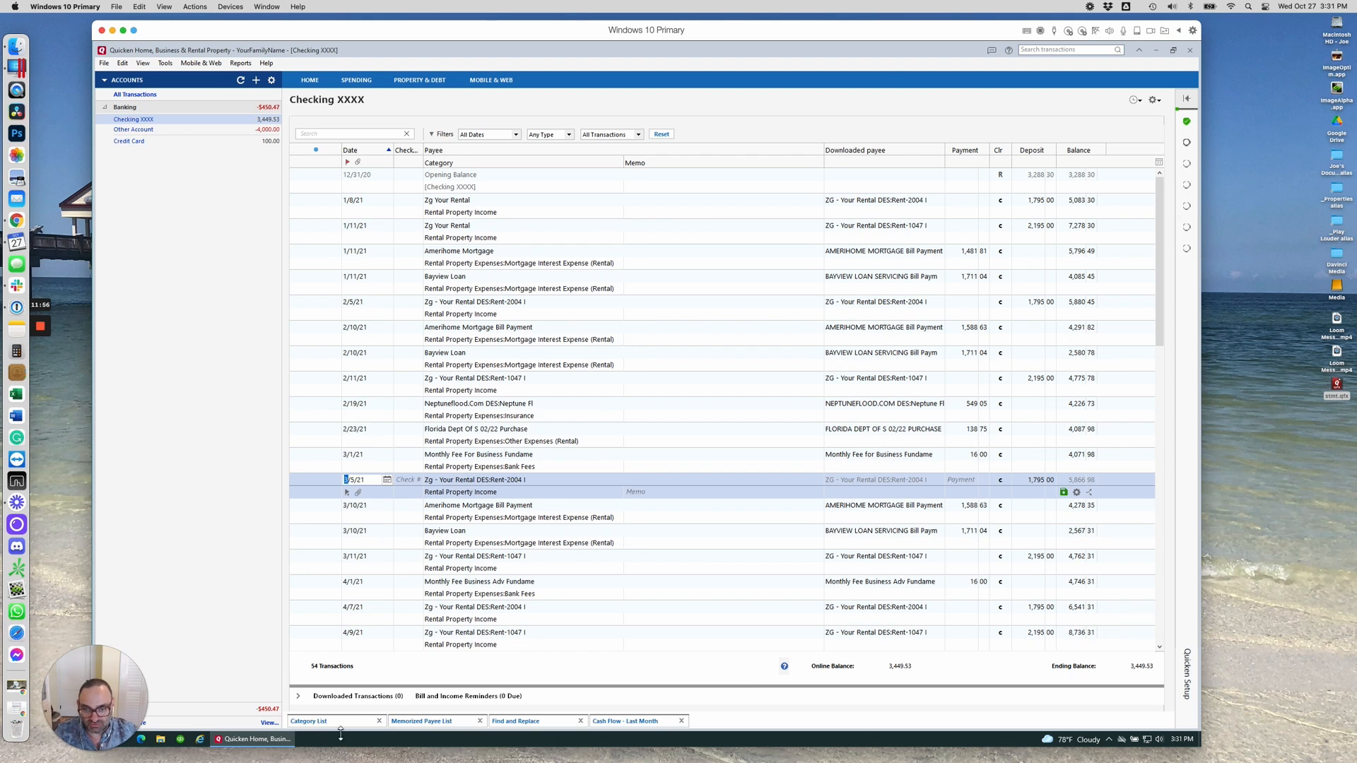
Return to the current-year summary of the cash flow report, check its rental income and expenses, and minimize it.
click(633, 721)
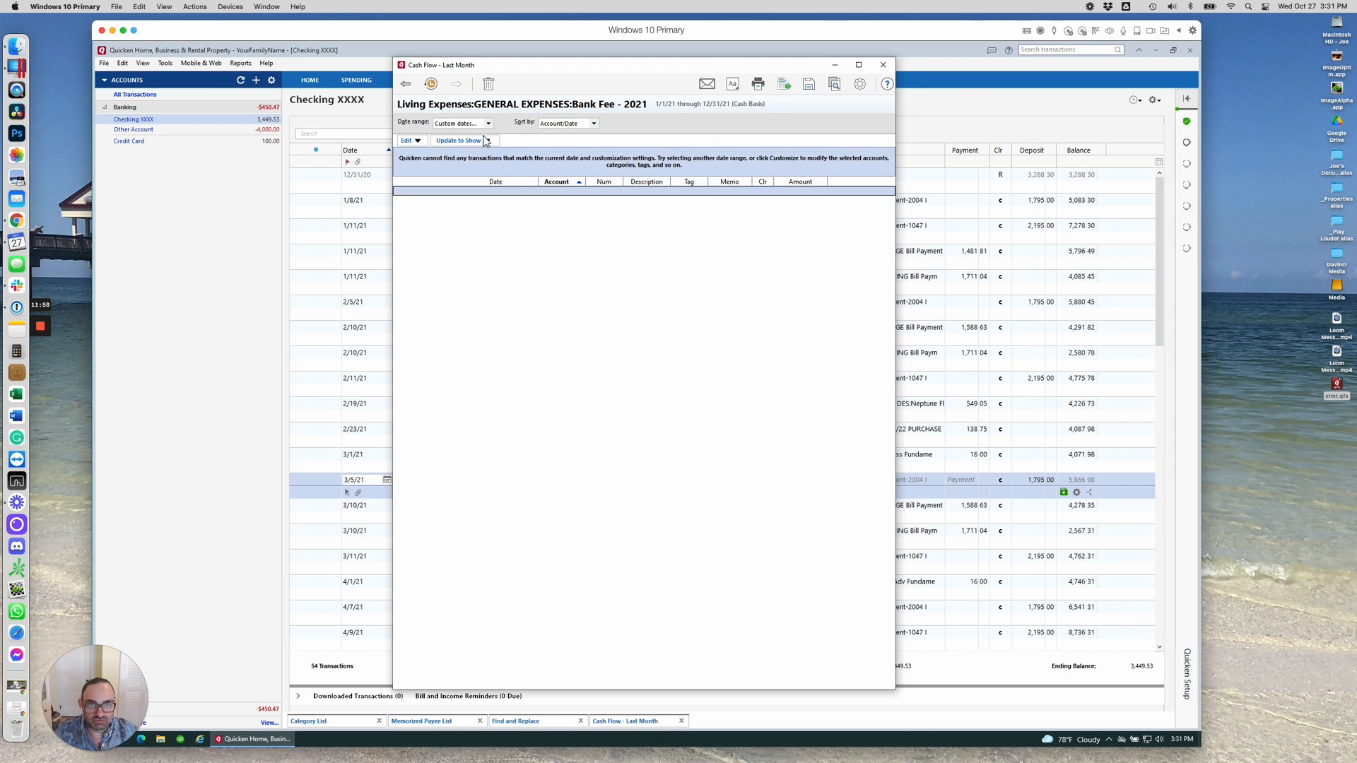
click(416, 93)
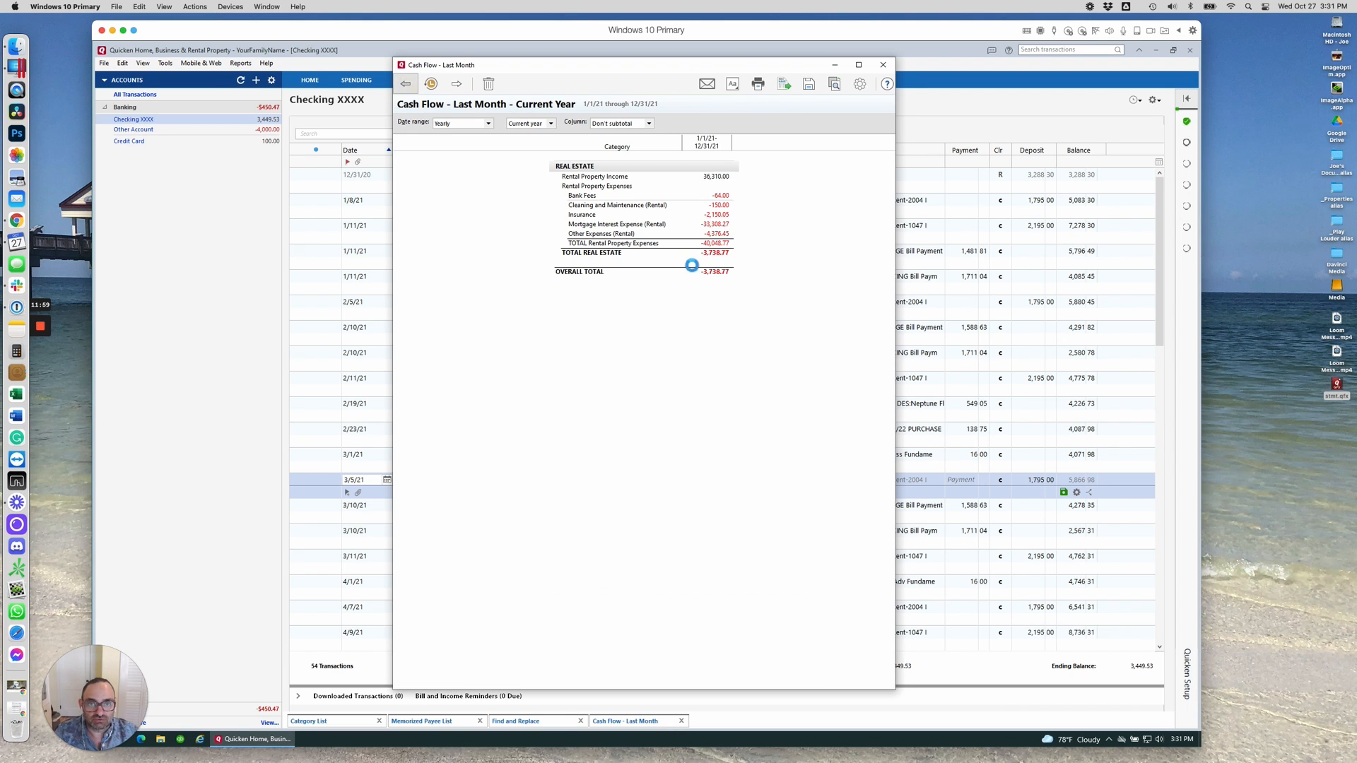
click(732, 179)
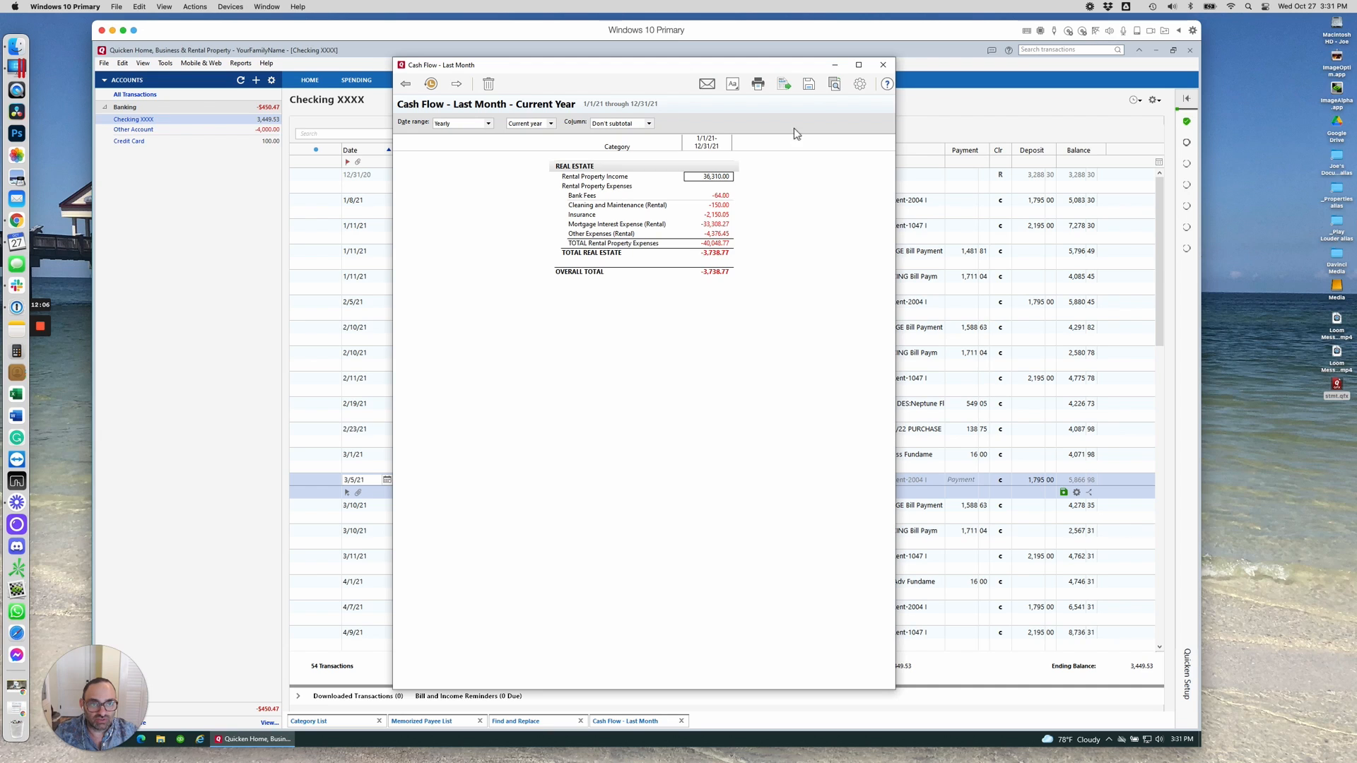
click(835, 64)
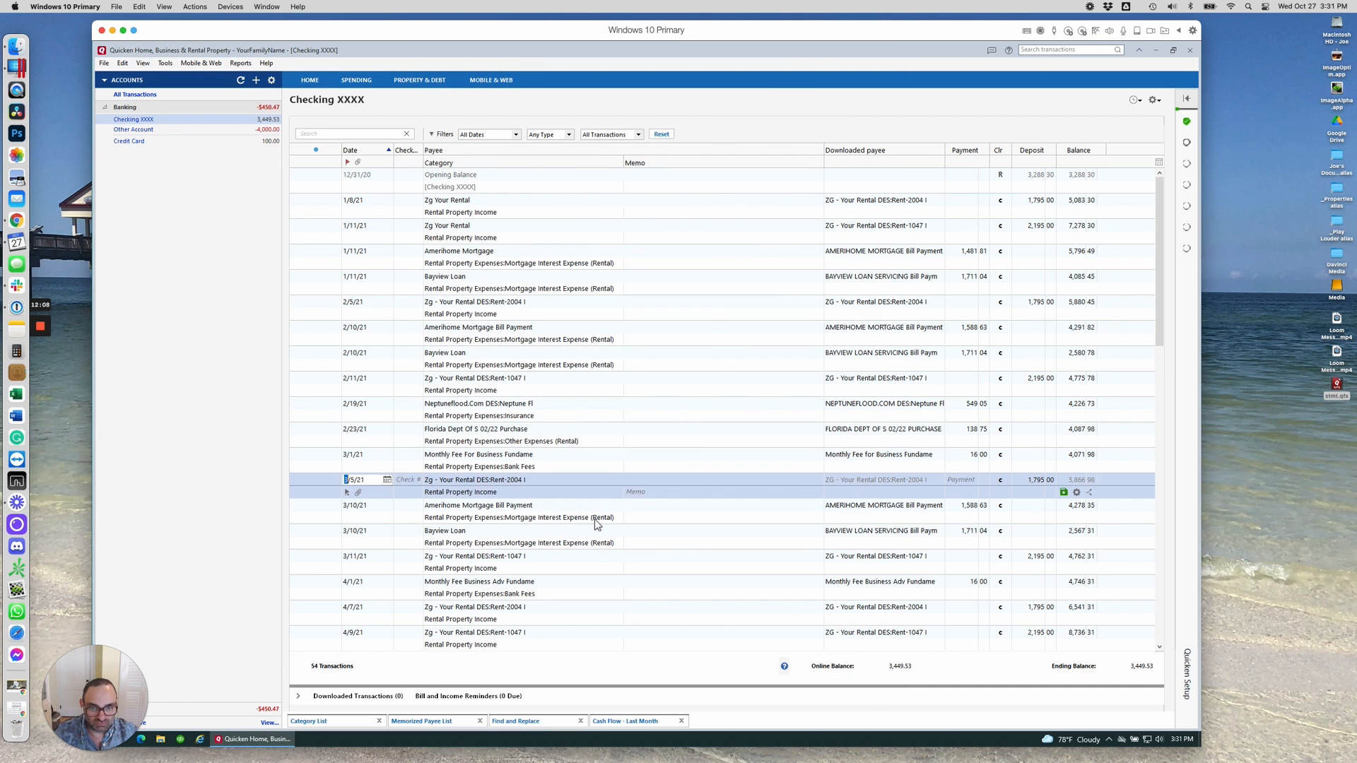
Clear the category of the 3/1/21 Monthly Fee For Business Fundame transaction and save the entry.
click(553, 467)
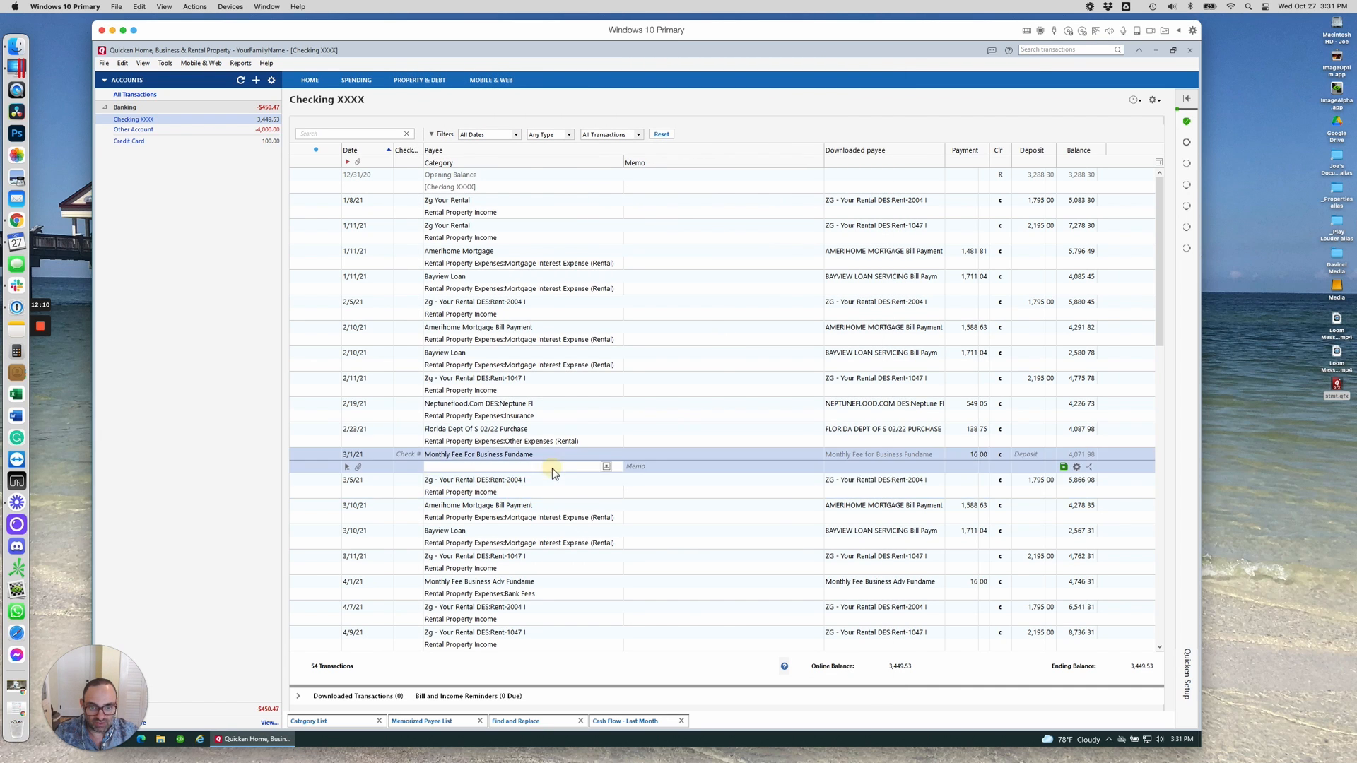
key(BackSpace)
key(Return)
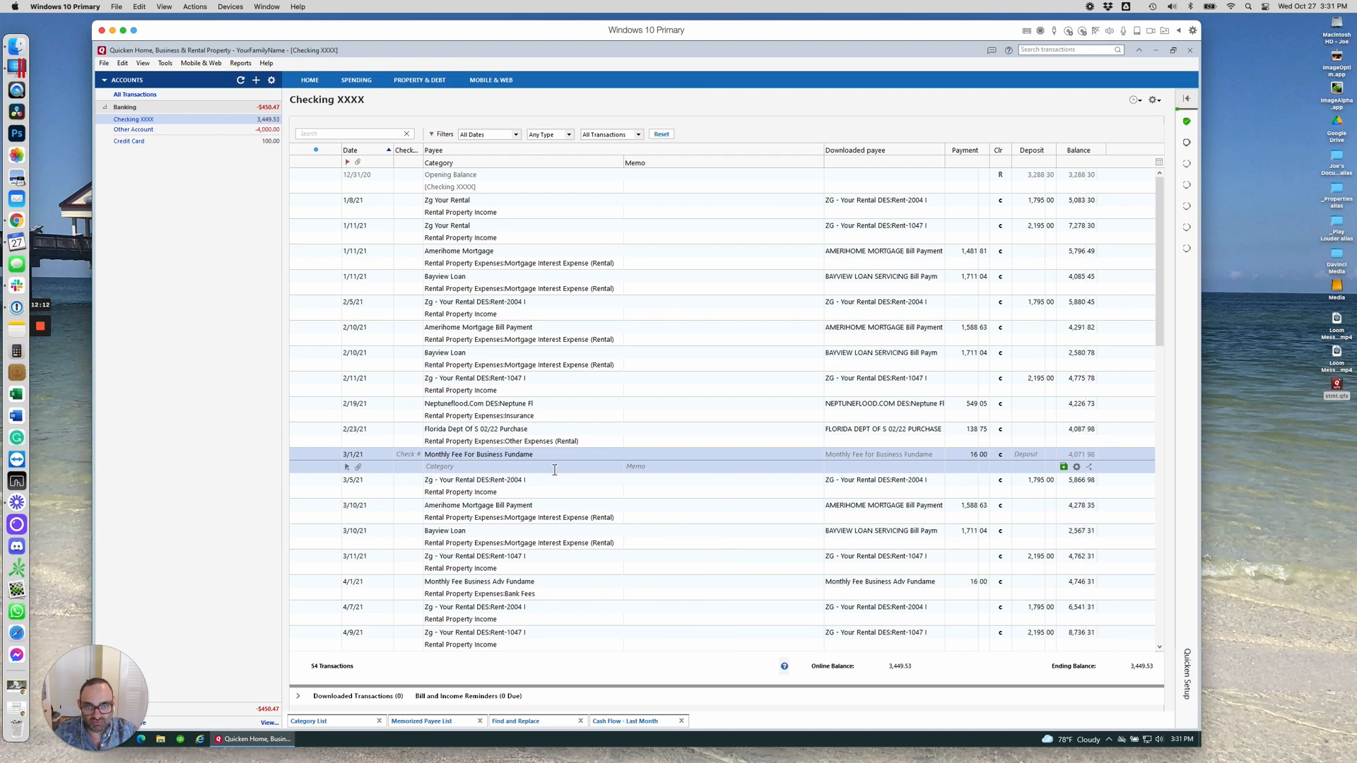
key(Return)
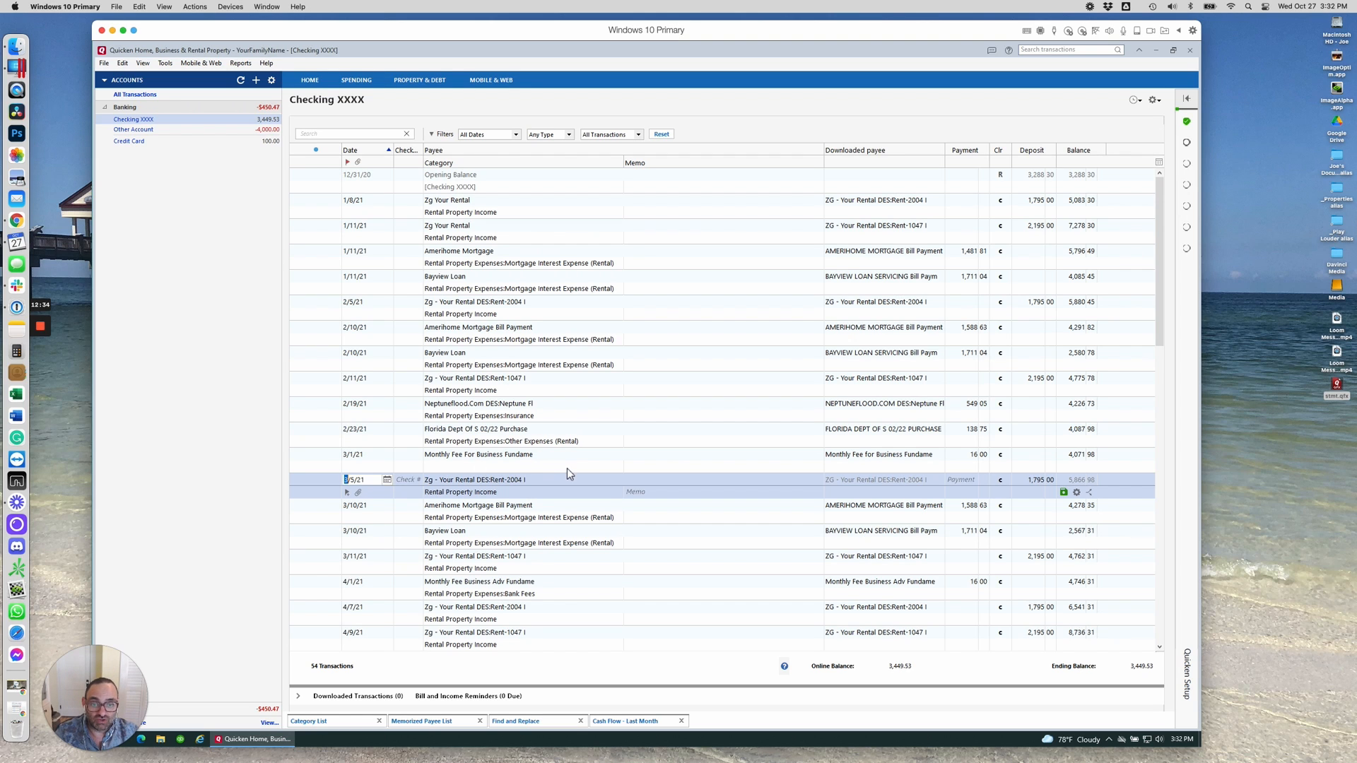
Drill down from the report's Uncategorized amount to the 3/1/21 transaction and categorize it as Living Expenses:GENERAL EXPENSES:Bank Fee.
click(636, 723)
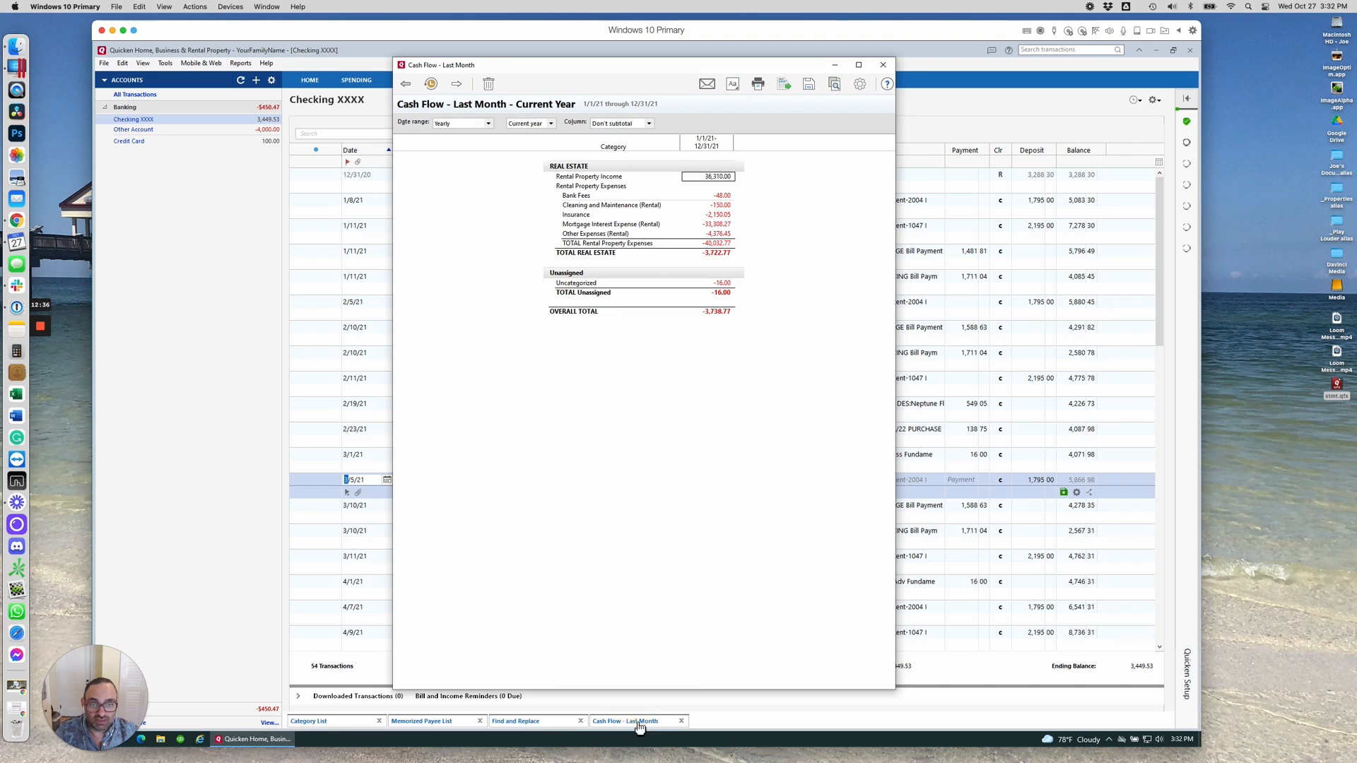
double_click(728, 290)
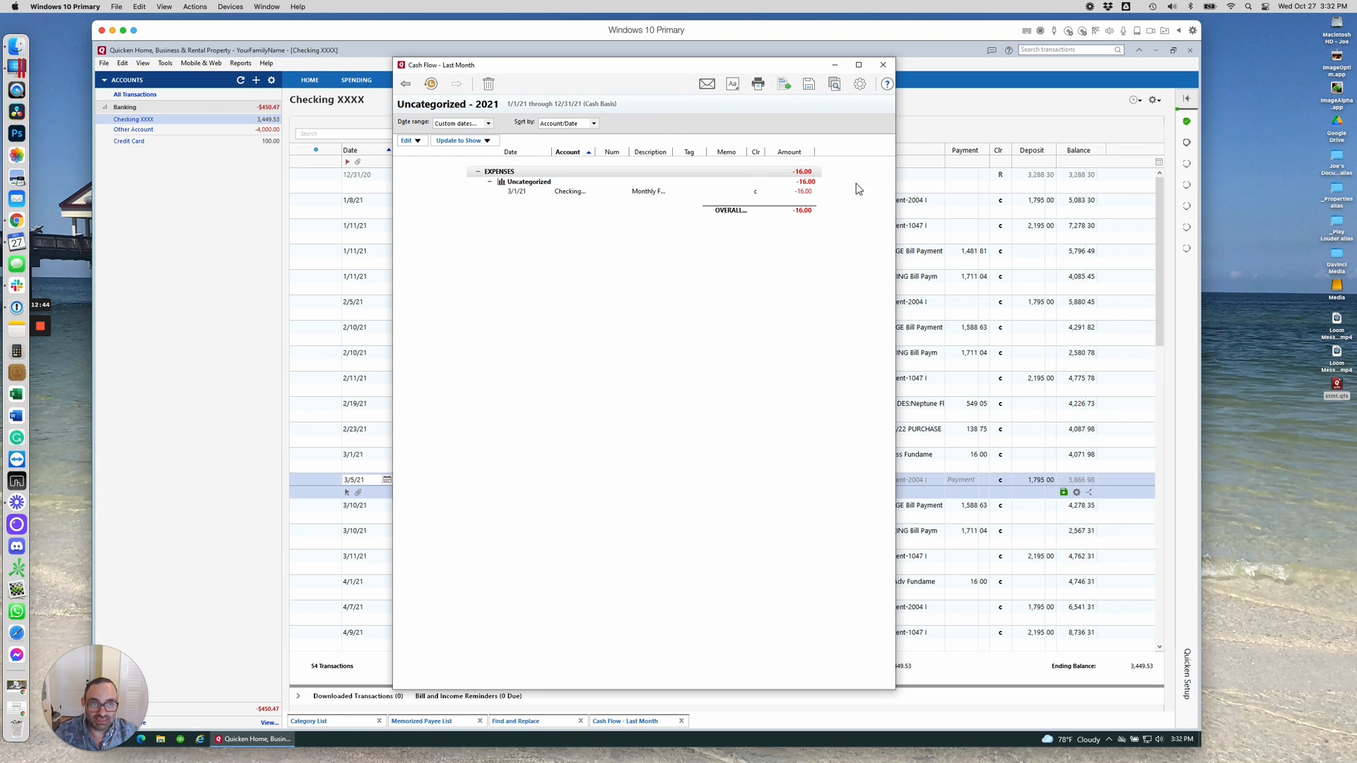
double_click(811, 191)
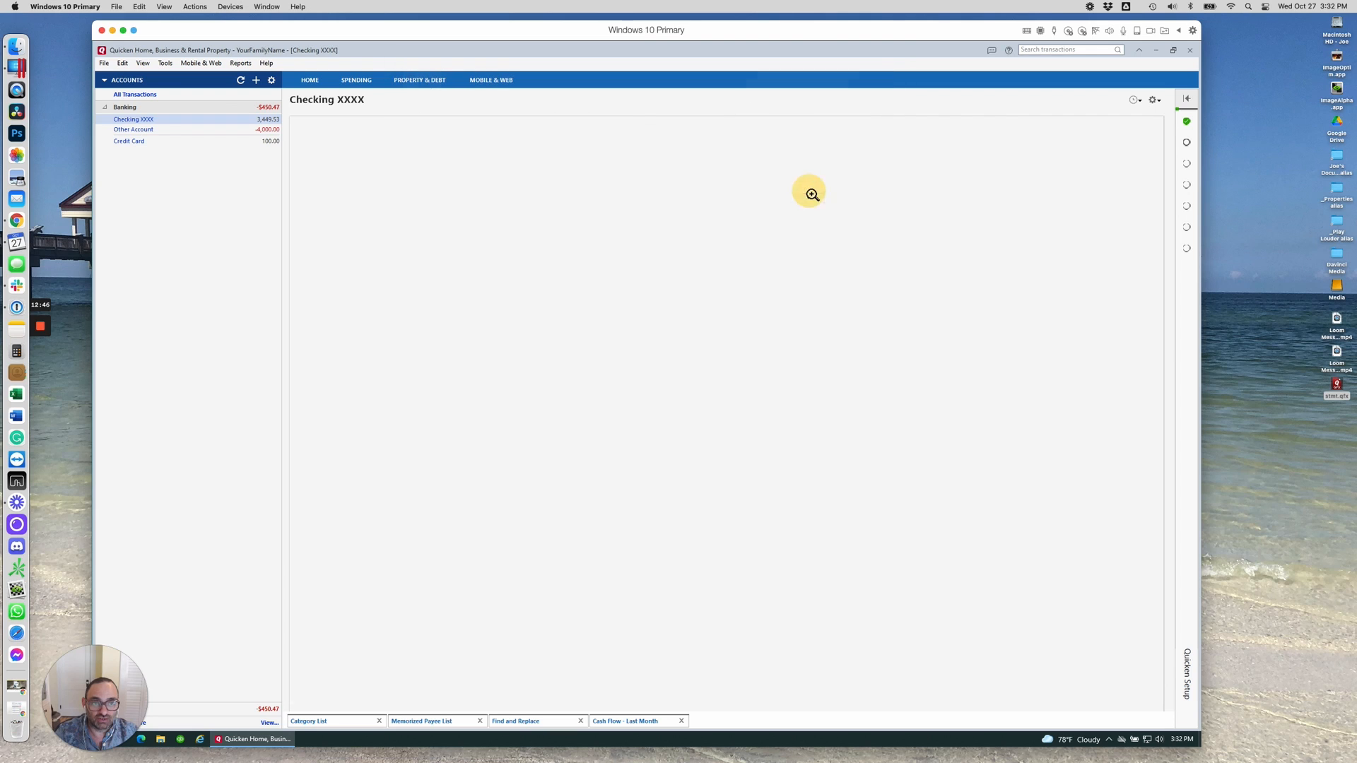
click(494, 465)
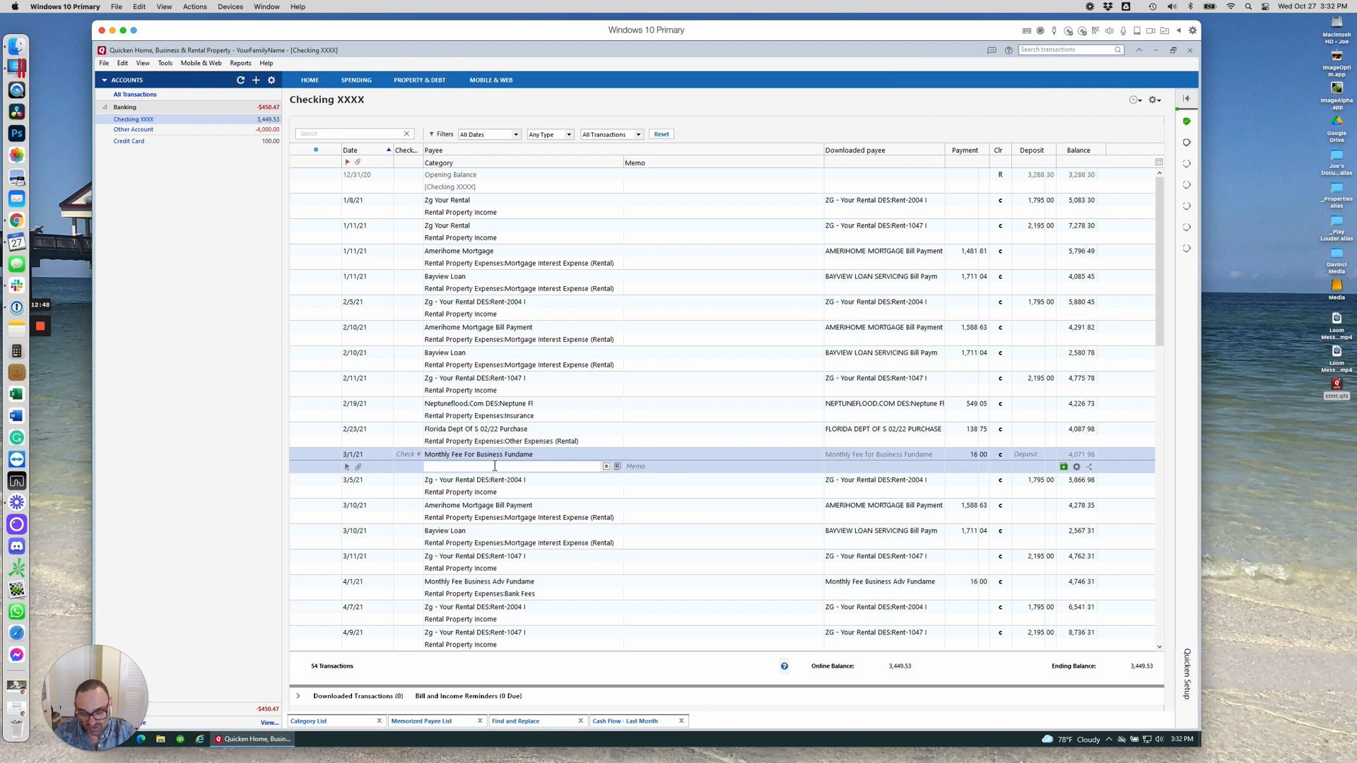
text(bank)
click(544, 519)
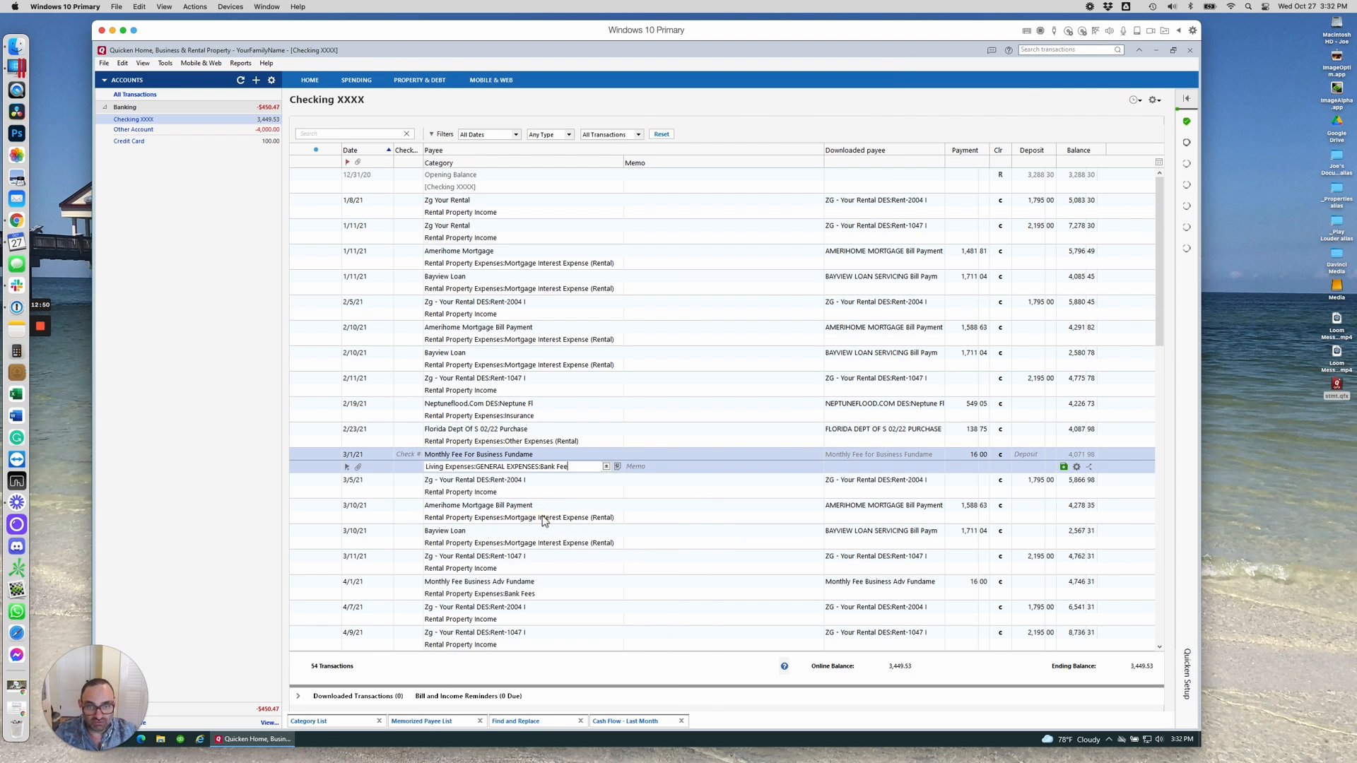
key(Return)
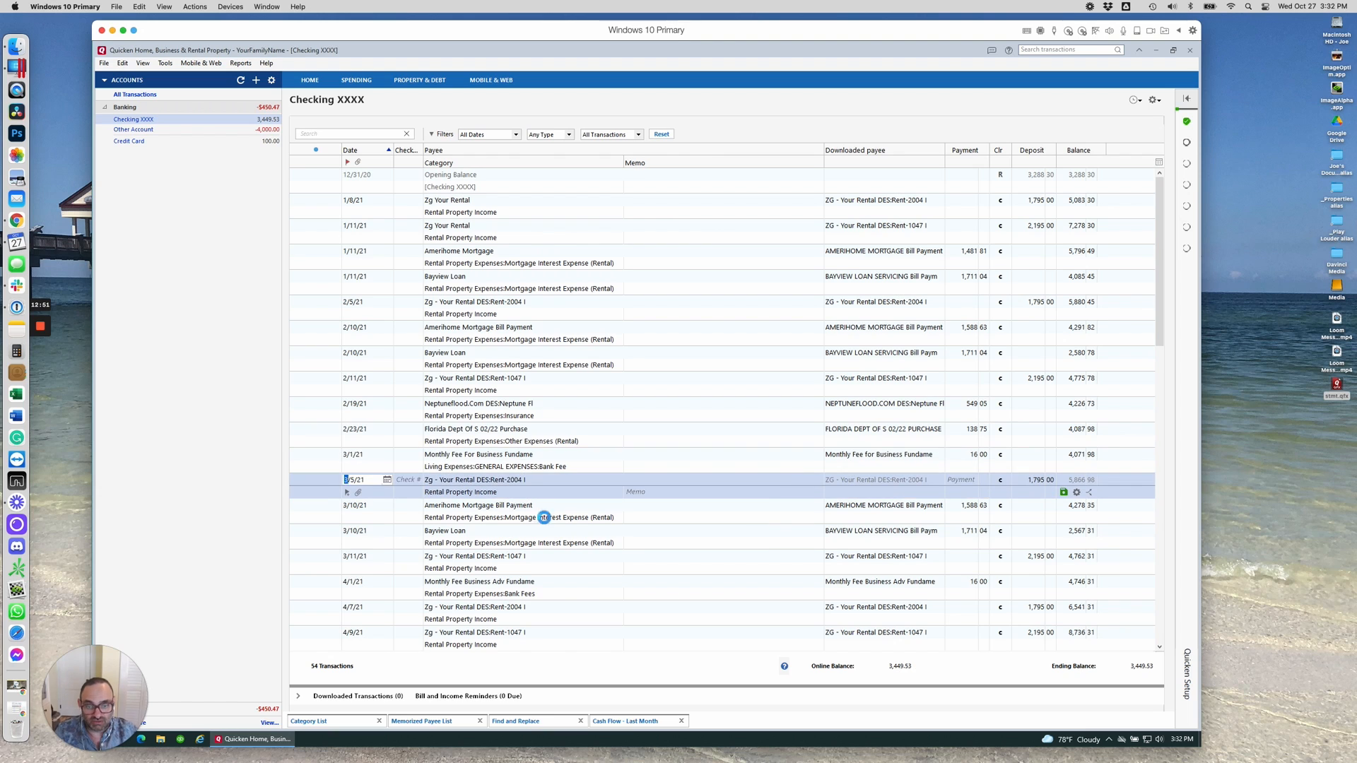
Check the category groups in the current-year cash flow report and inspect the Opening Balance entry's category in the register.
click(624, 720)
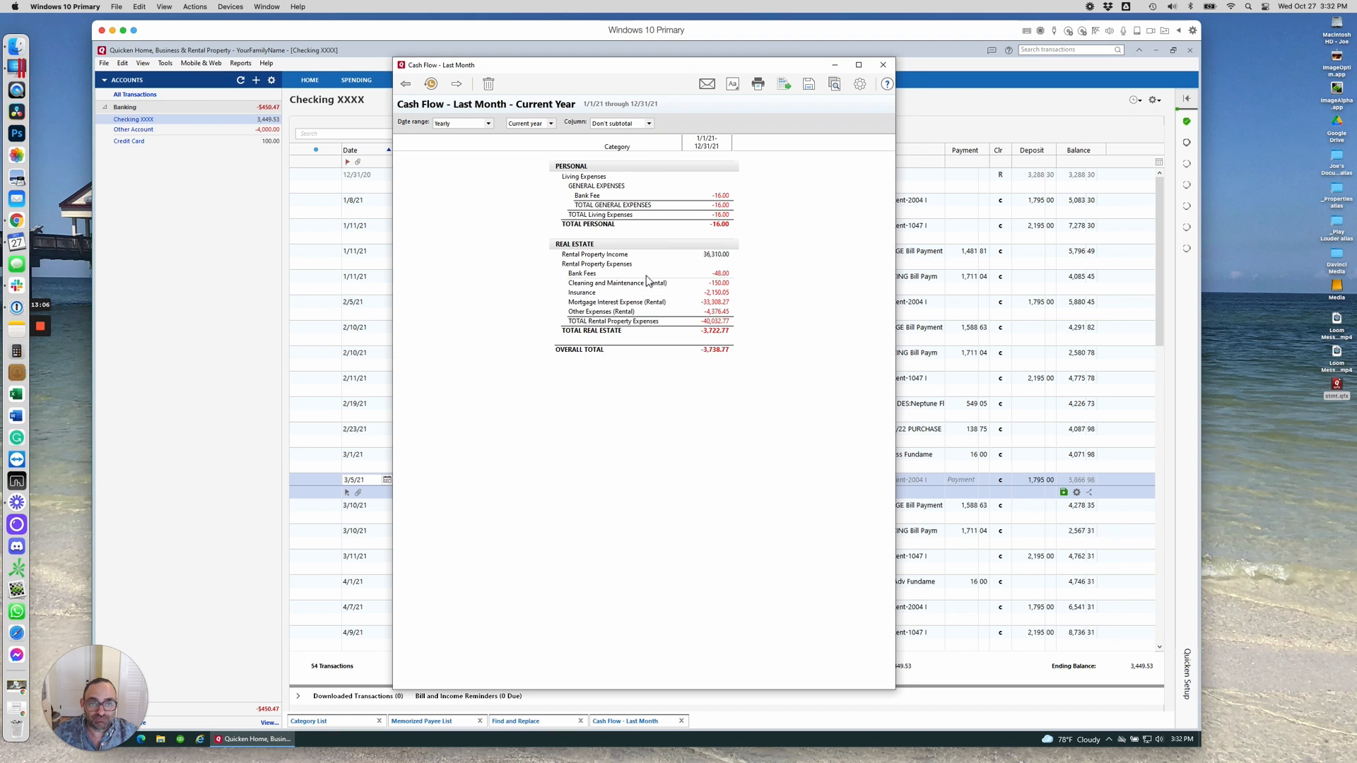
click(836, 66)
click(512, 188)
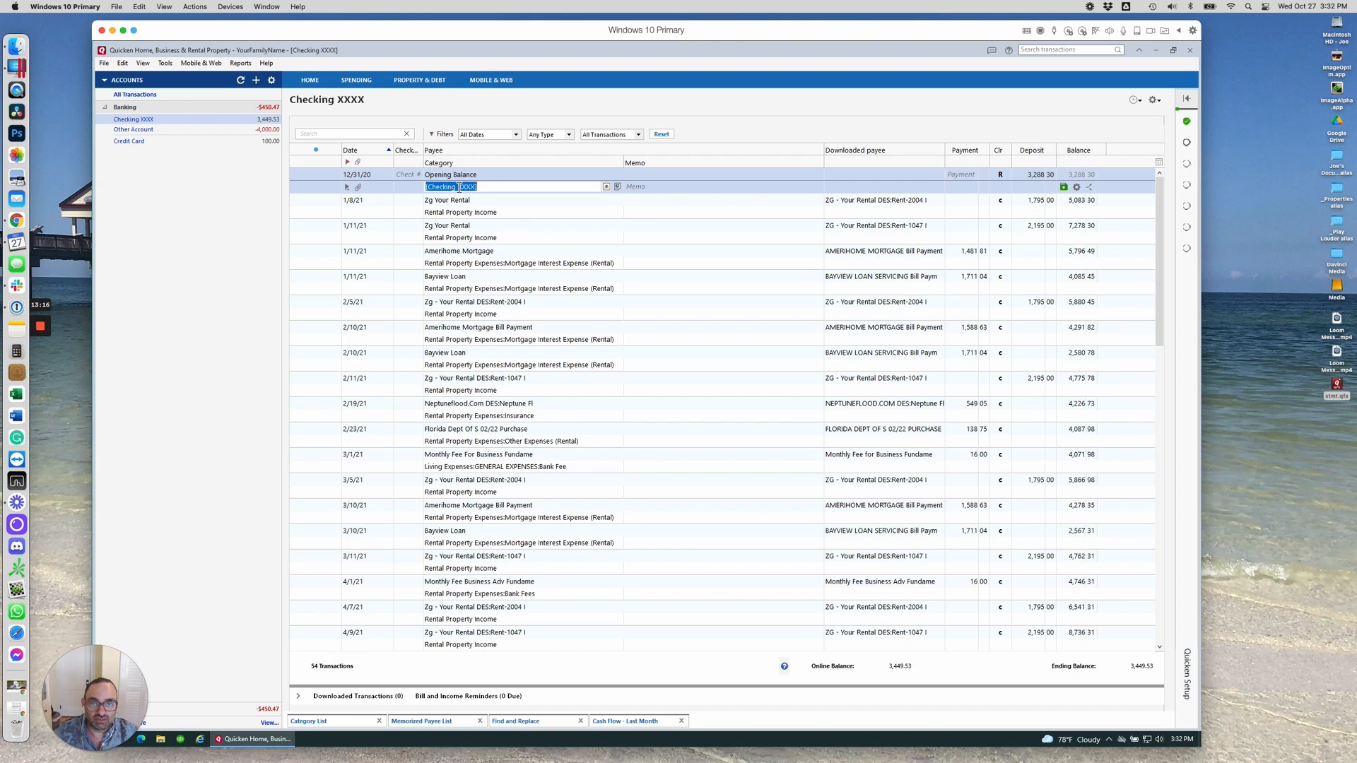
Customize the cash flow report's advanced transfer setting so that account transfers are included, and minimize the report.
click(625, 721)
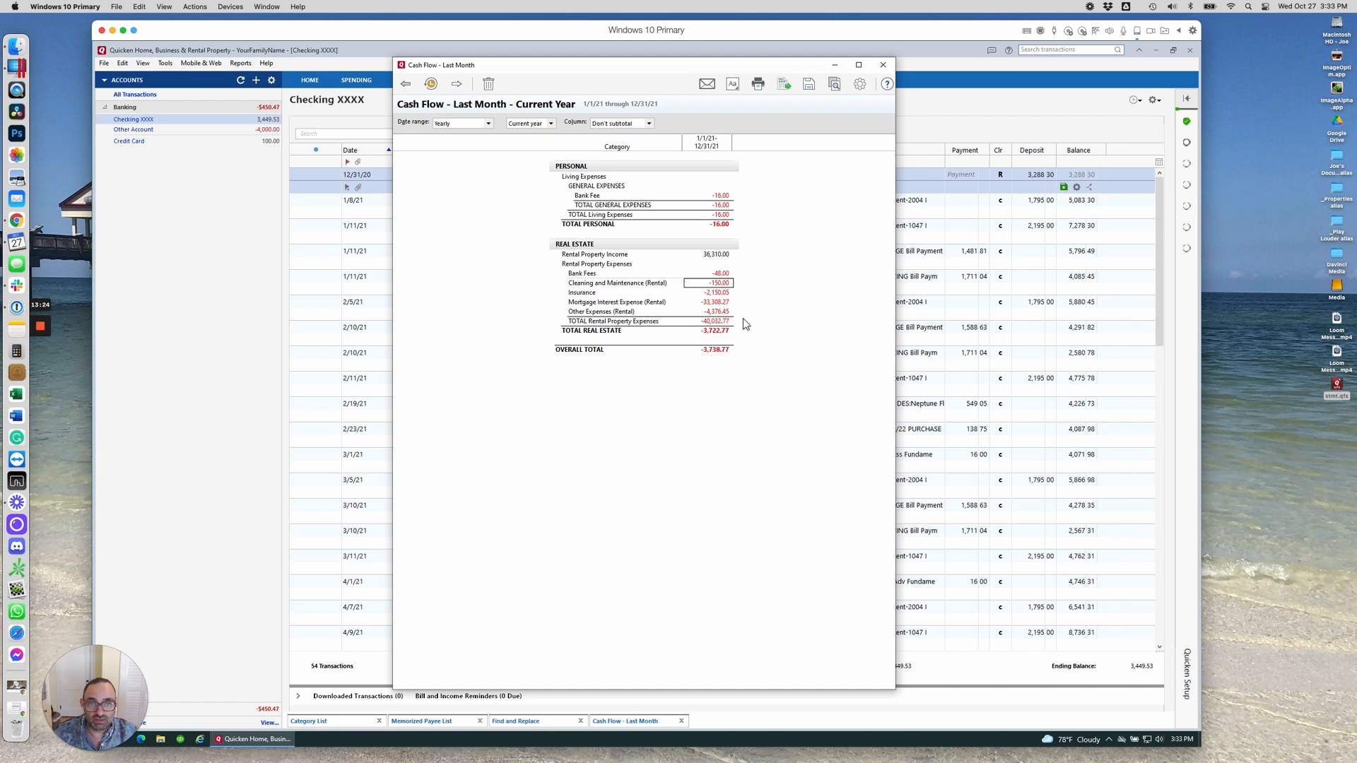
click(863, 90)
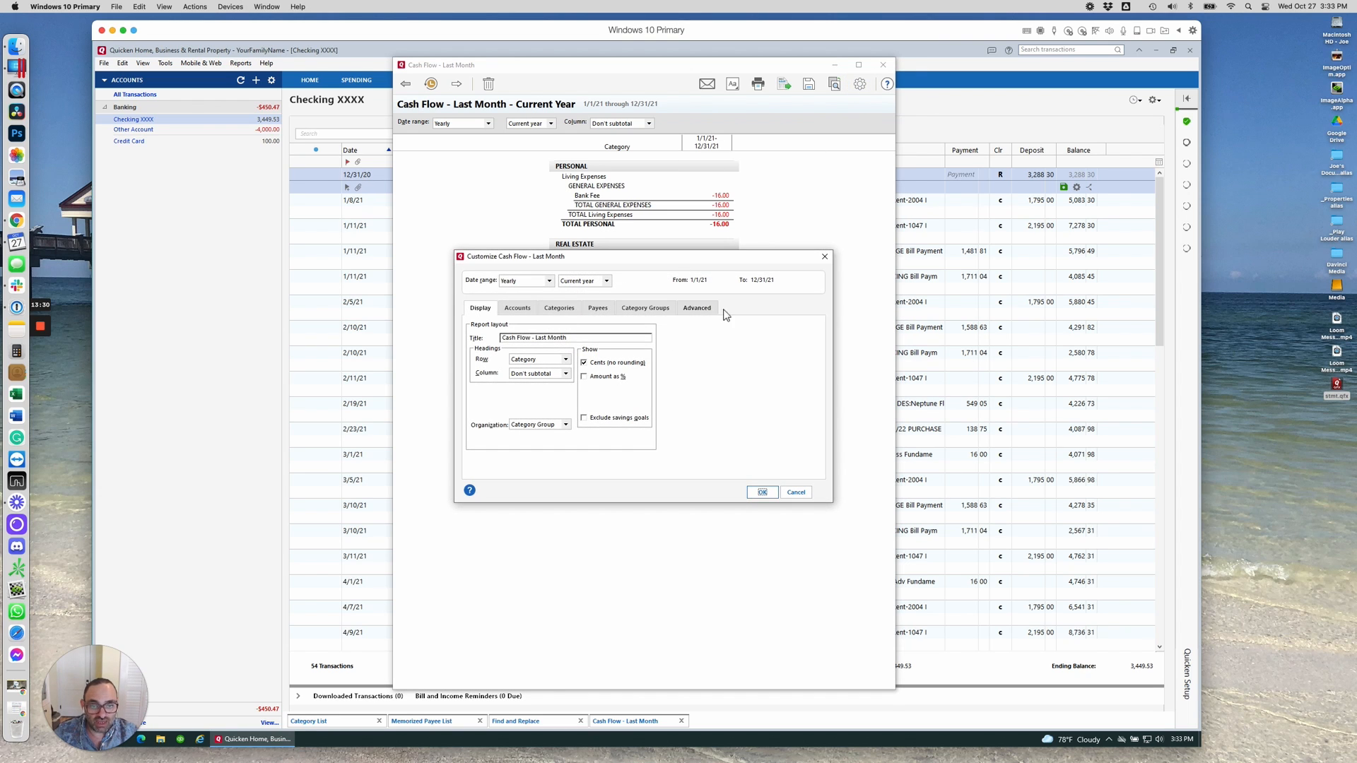
click(697, 308)
click(595, 400)
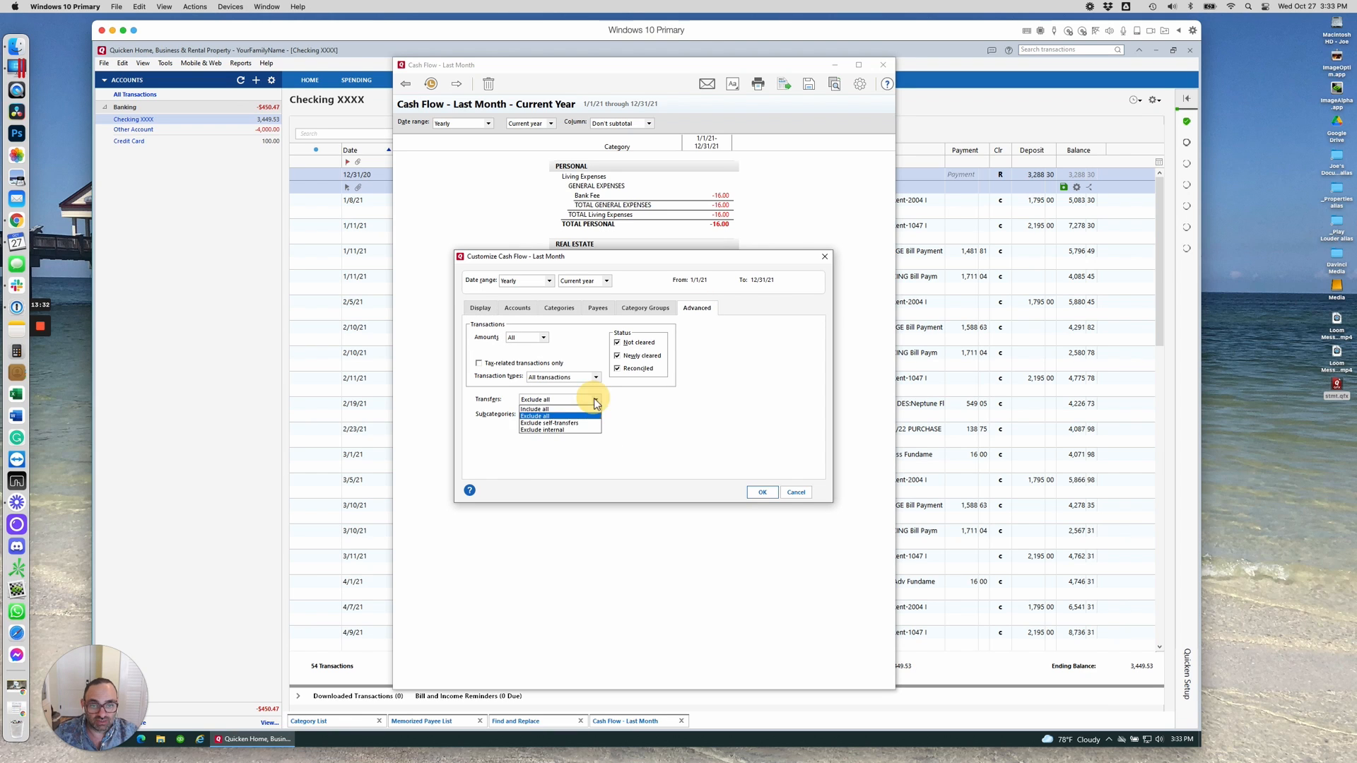
click(587, 418)
click(763, 495)
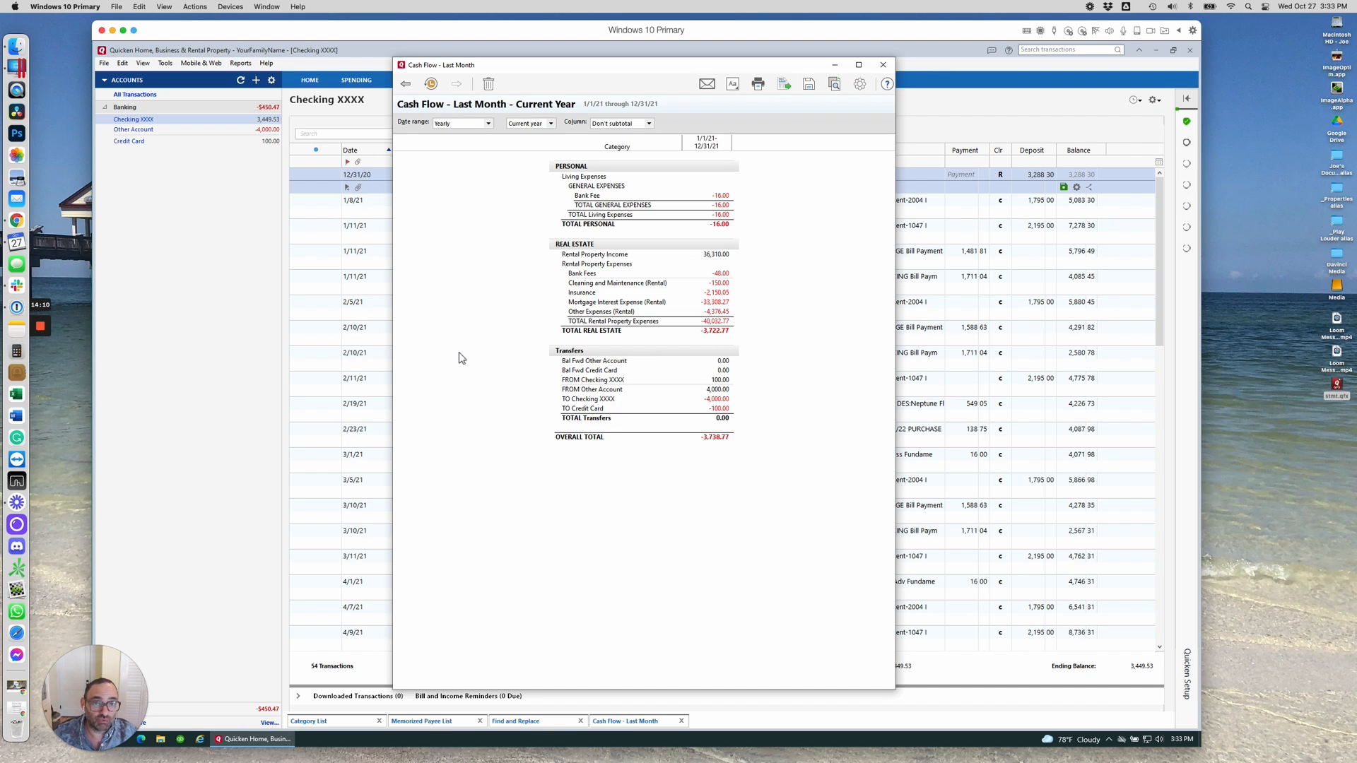
click(831, 65)
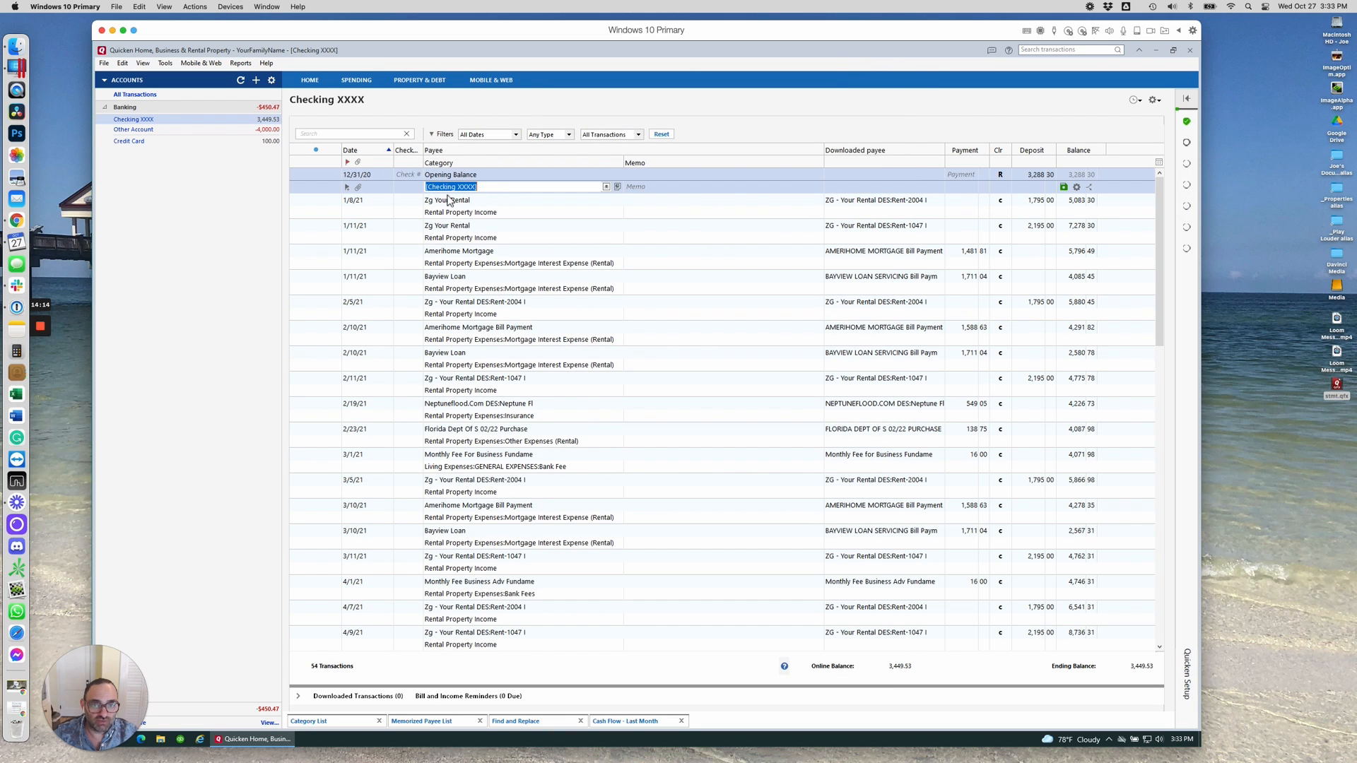
Bring up the Memorized Payee List, look through its entries and sort them by category.
click(423, 725)
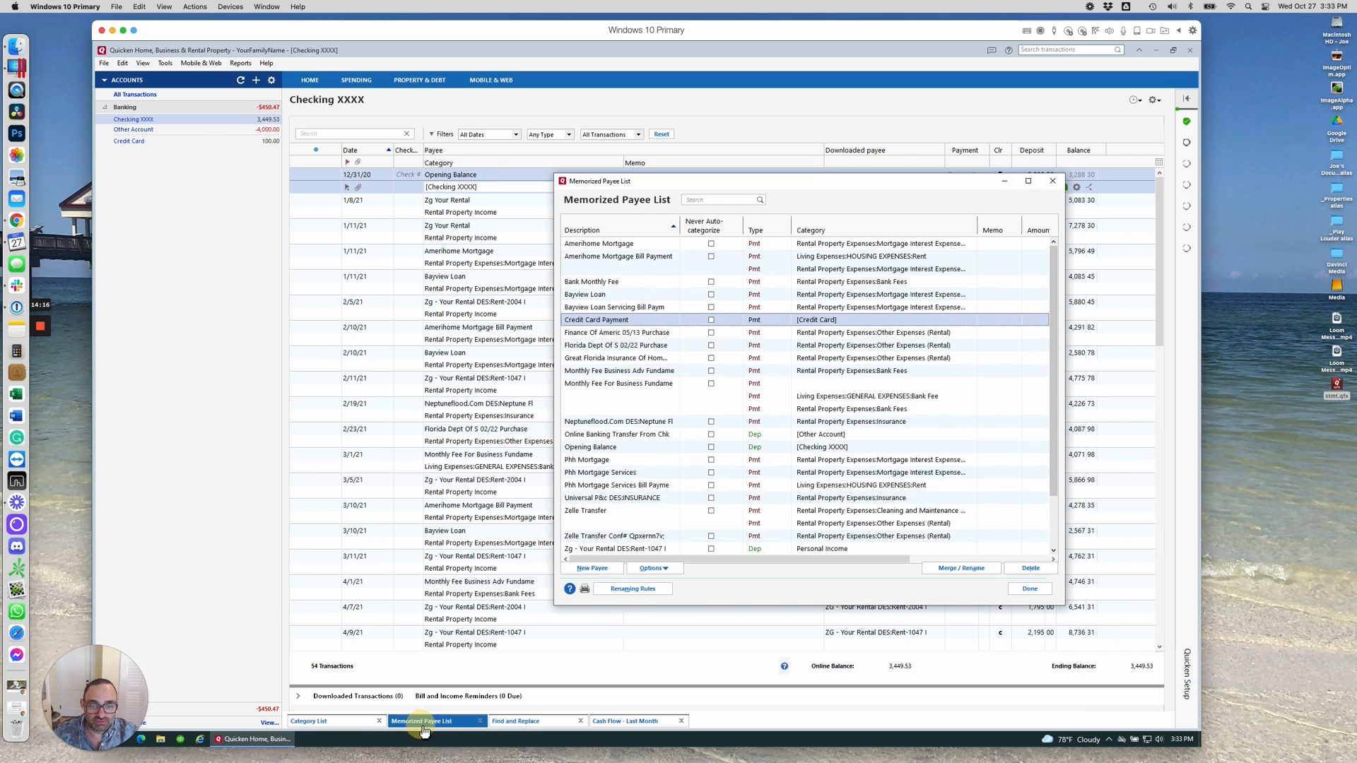
drag(1049, 340, 1053, 468)
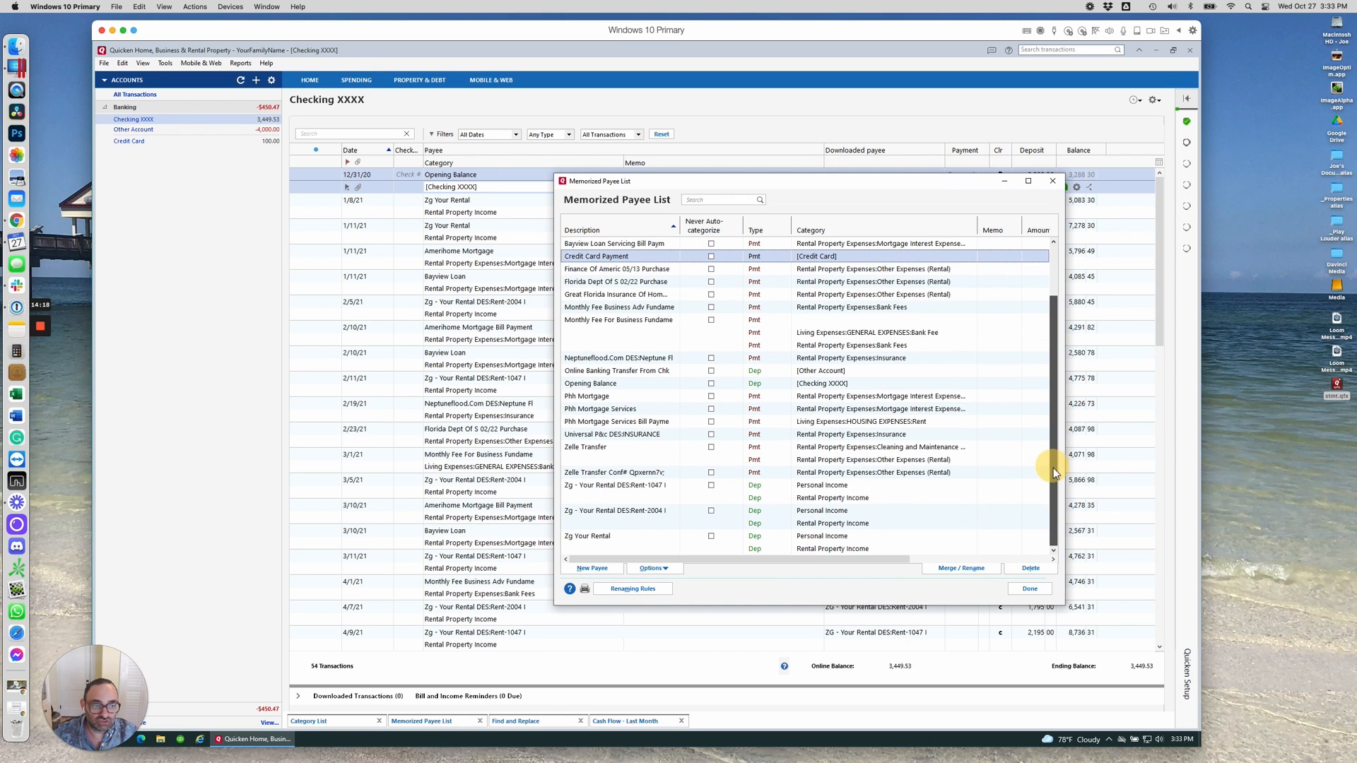
scroll(726, 357, up, 2)
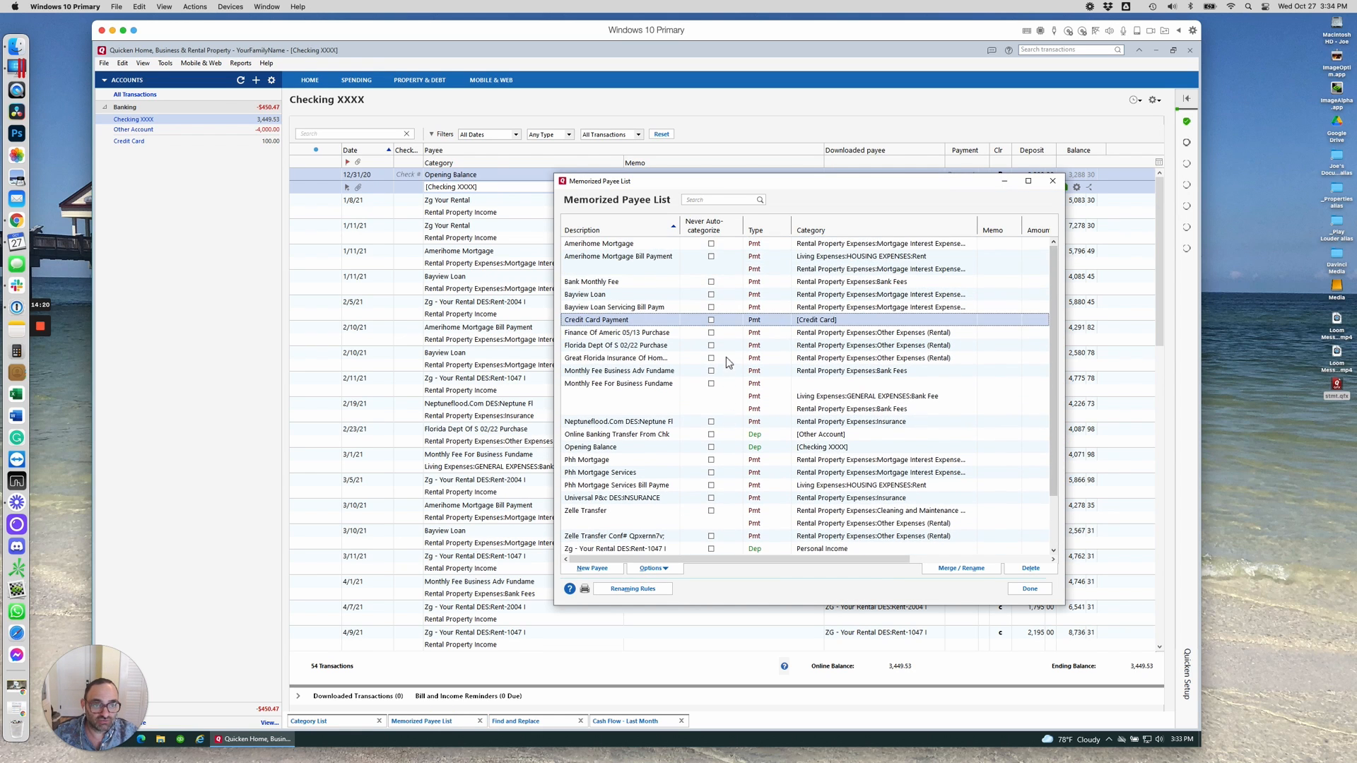
click(834, 230)
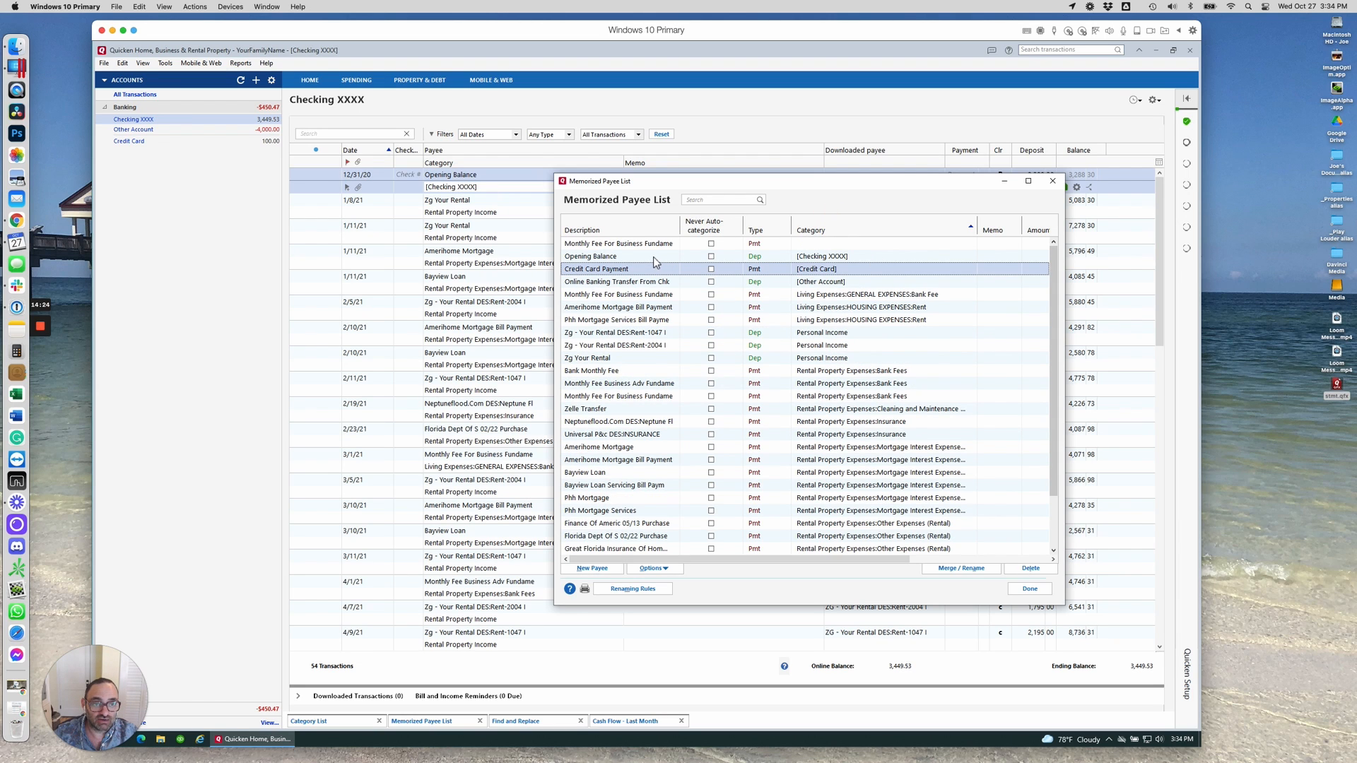
Delete the Opening Balance payee and the uncategorized Monthly Fee For Business Fundame payee from the memorized list.
click(597, 258)
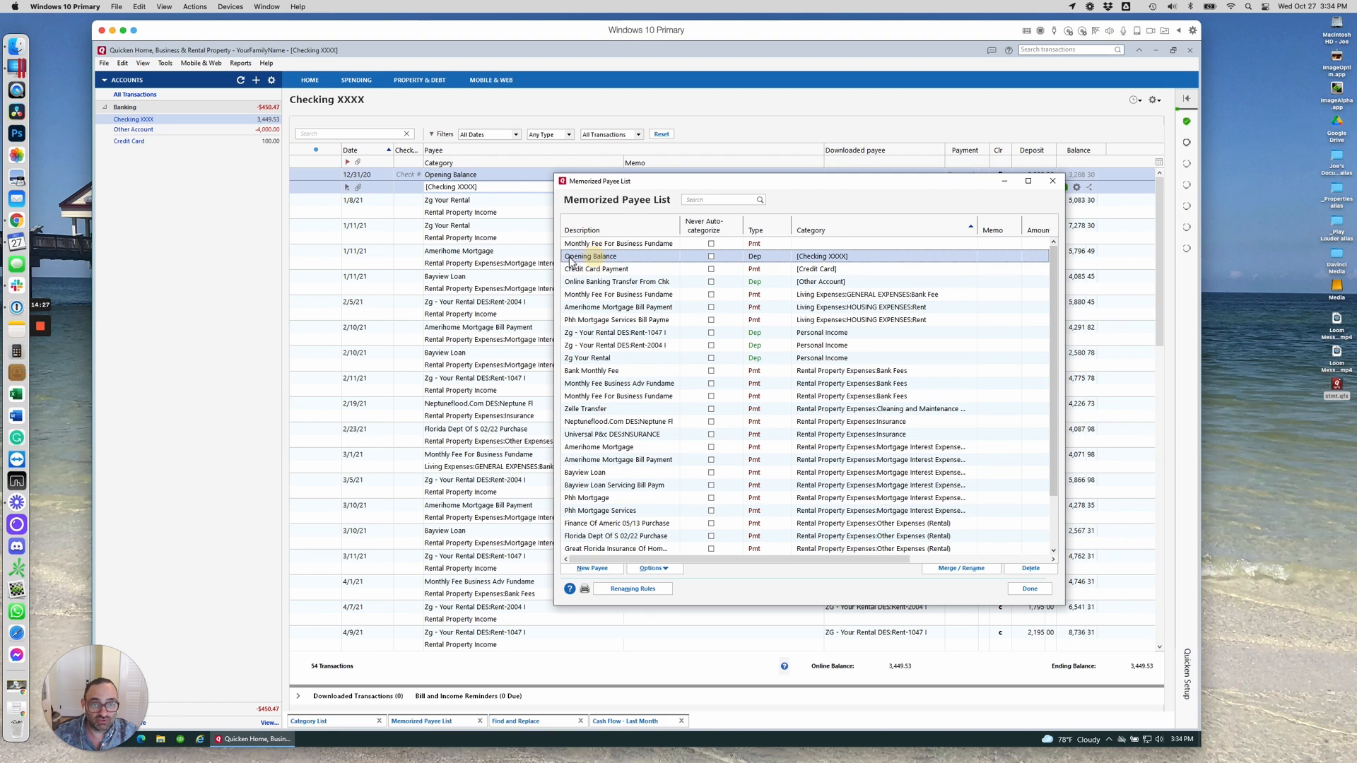
right_click(648, 260)
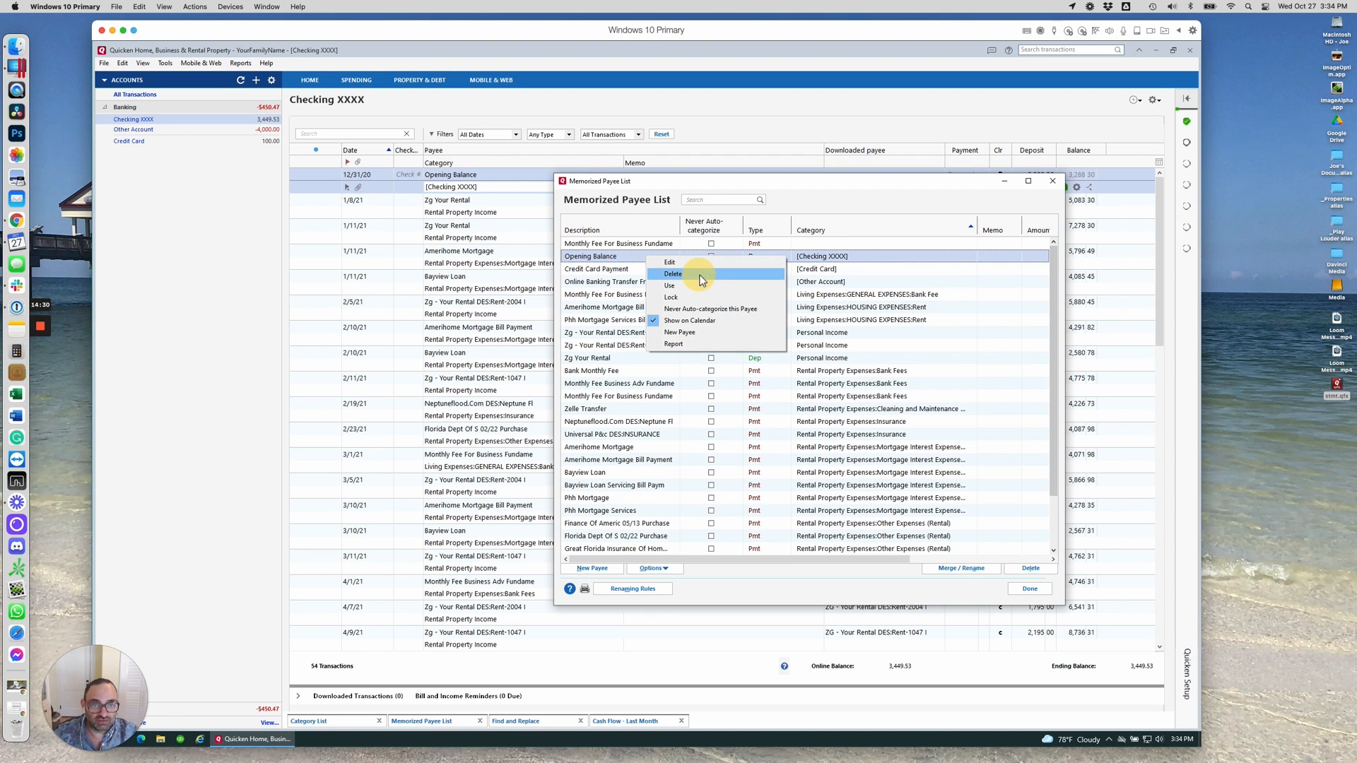
click(700, 274)
click(626, 405)
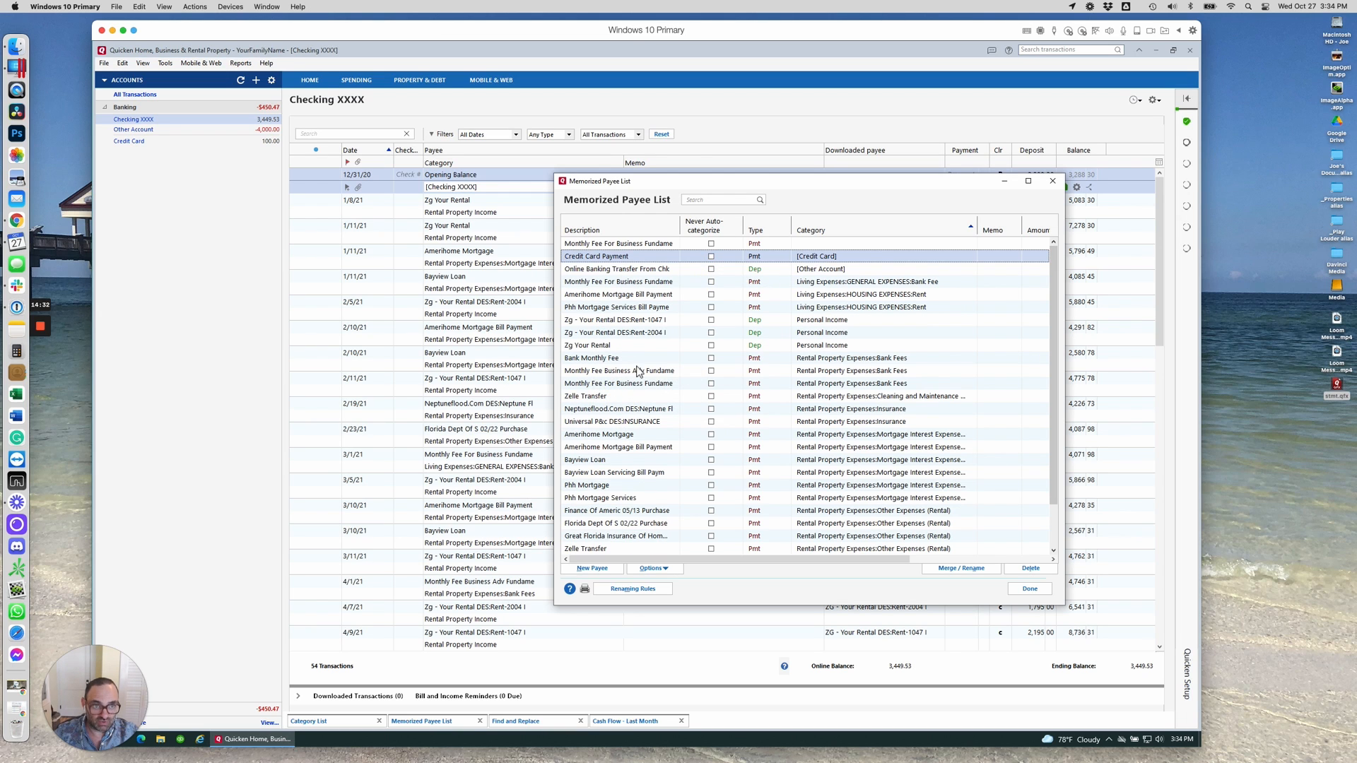
right_click(828, 244)
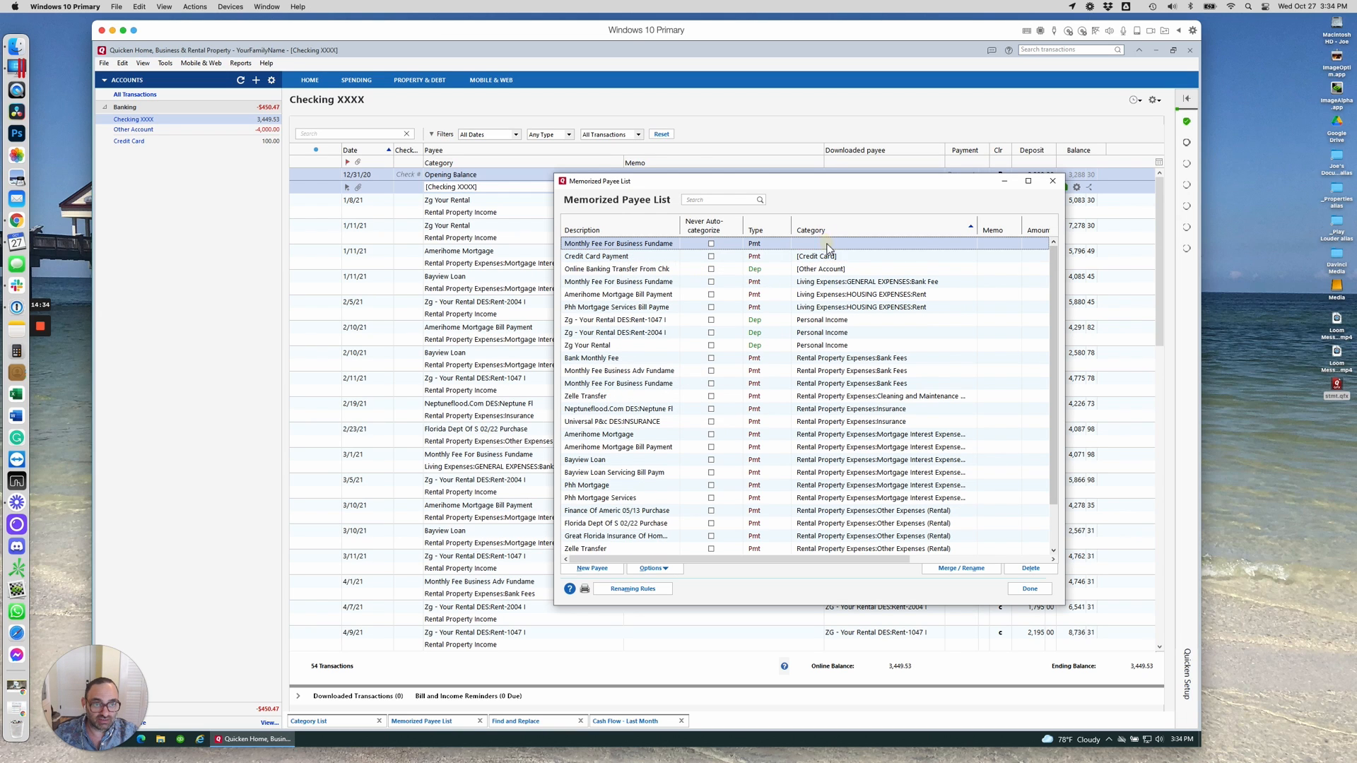
click(854, 262)
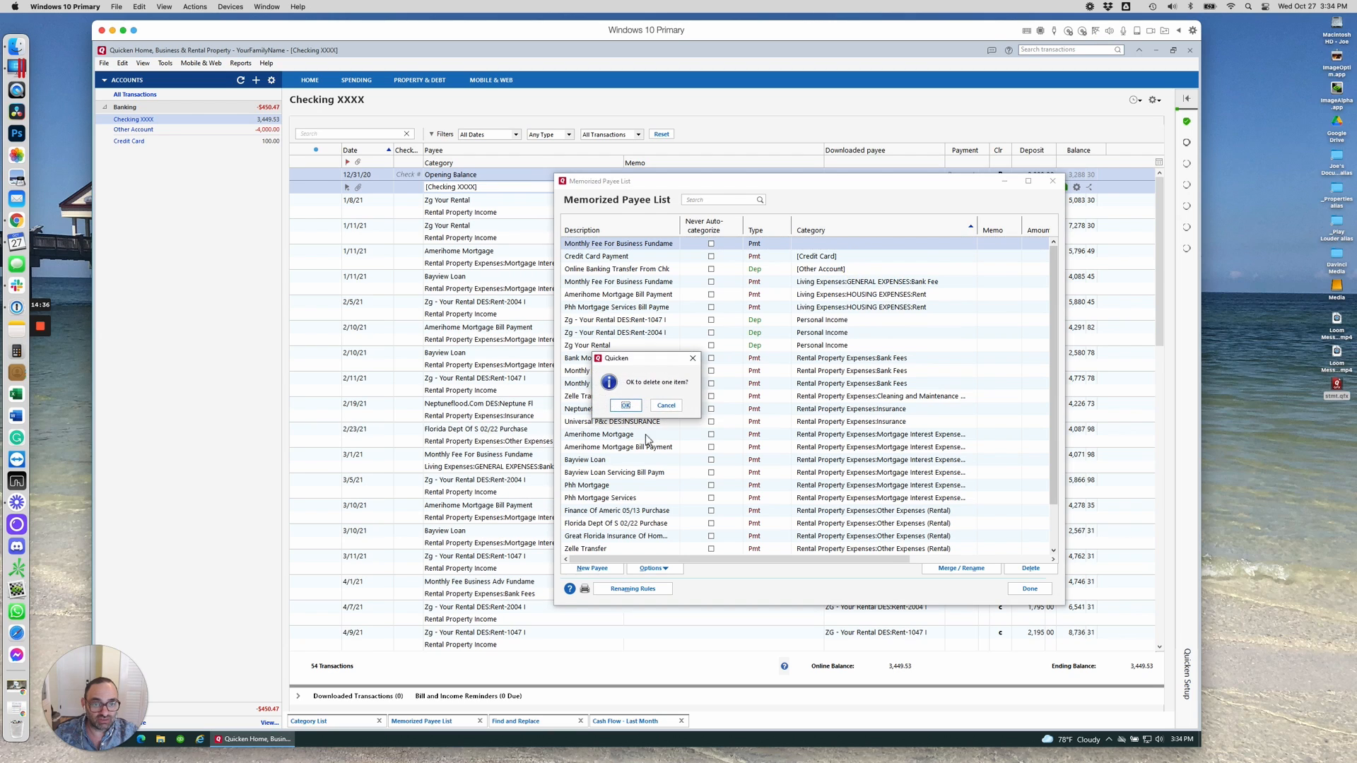
click(627, 405)
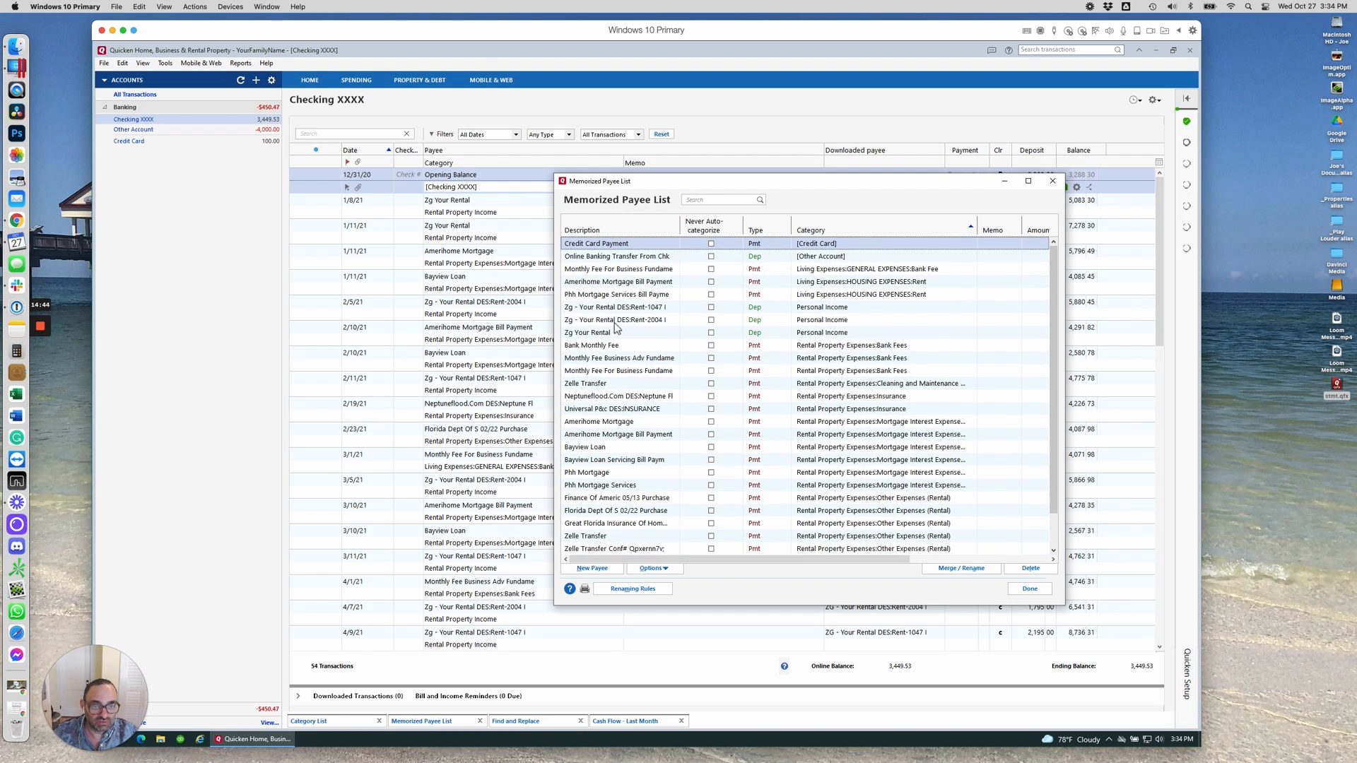
Delete the three Zg rental memorized payees that are categorized as Personal Income.
click(622, 309)
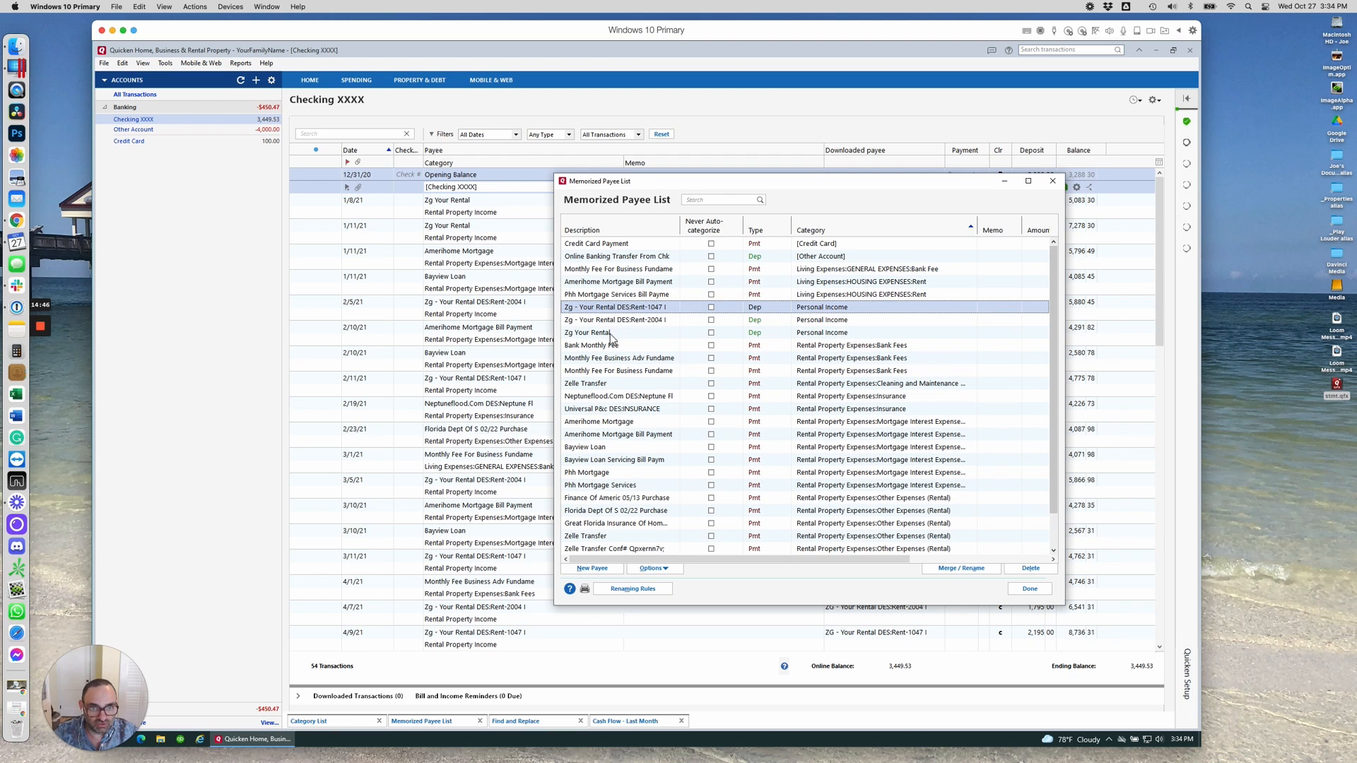
shift+click(610, 333)
right_click(610, 333)
click(656, 337)
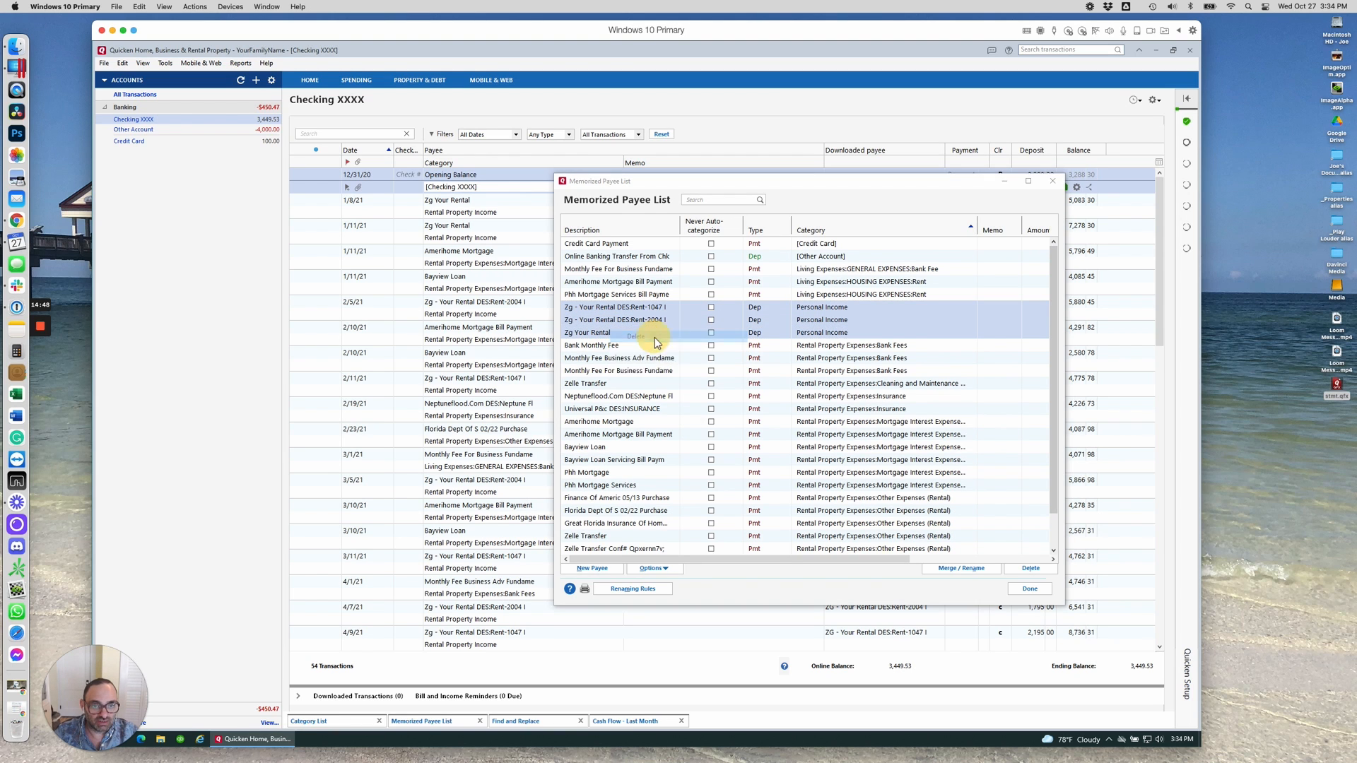
click(631, 397)
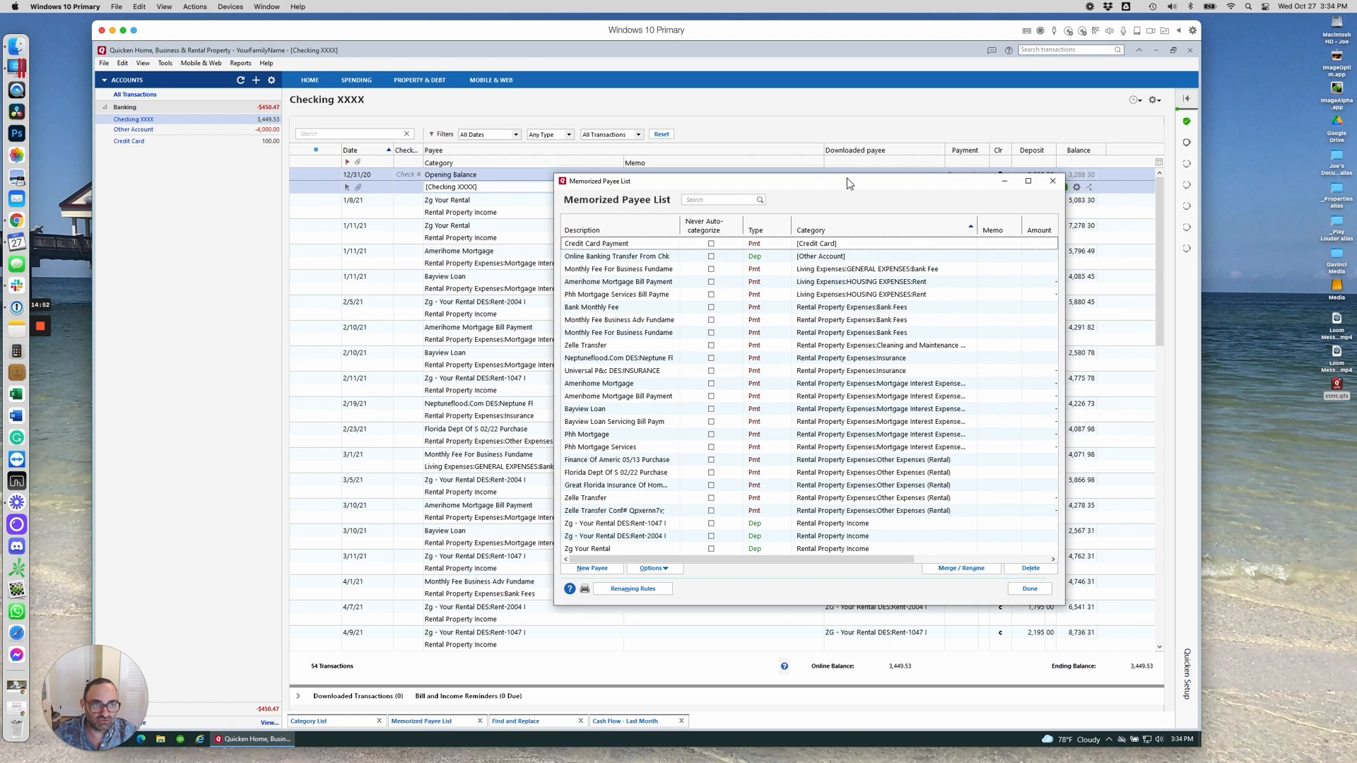
Move and enlarge the Memorized Payee List to review its amounts and last-used dates, and minimize it.
drag(849, 182, 667, 106)
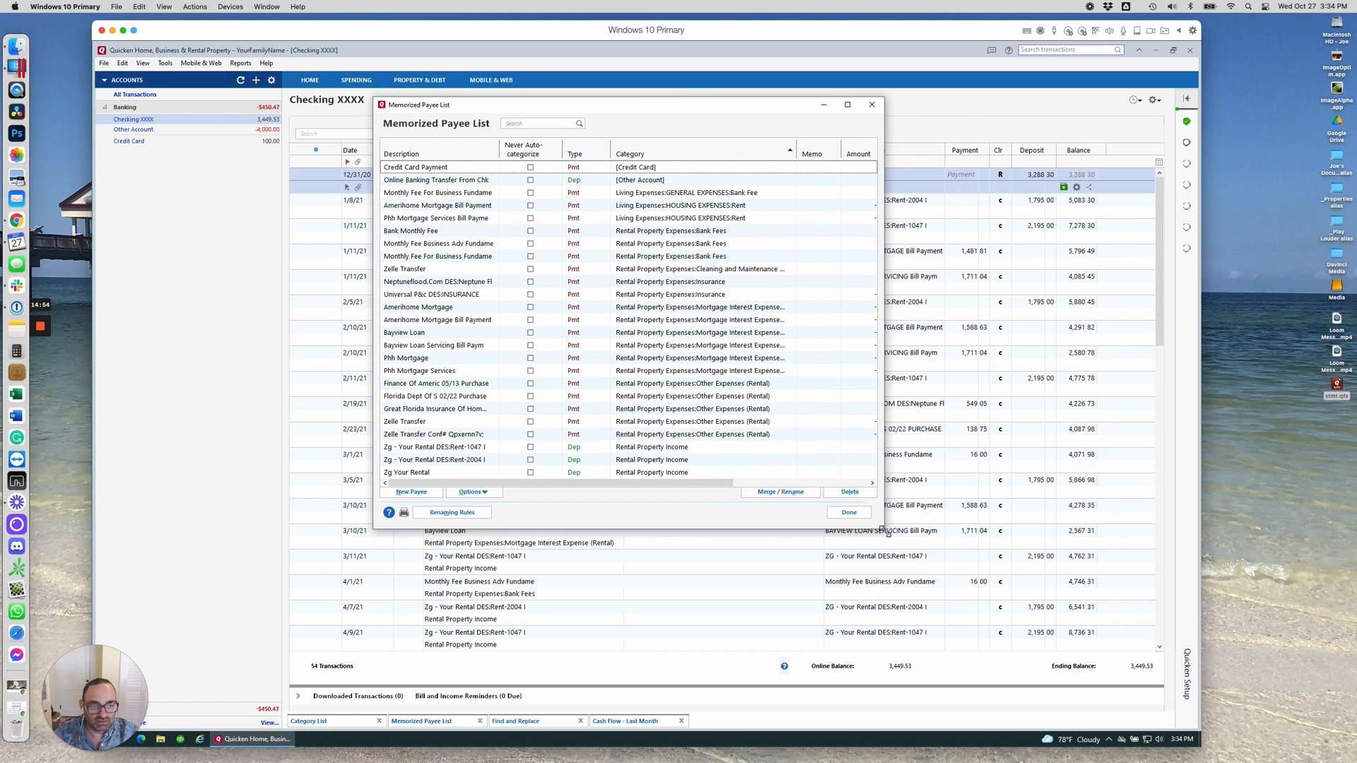
drag(884, 528, 973, 653)
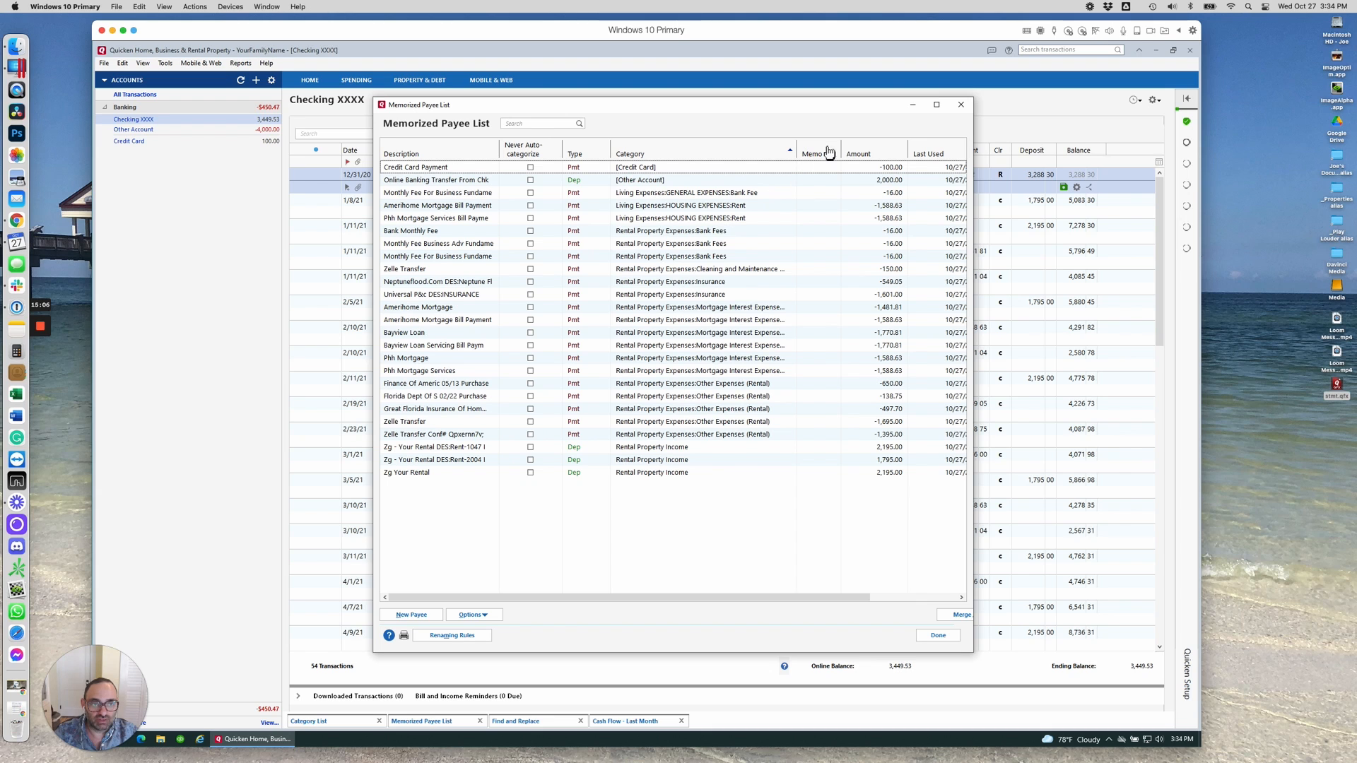
click(912, 107)
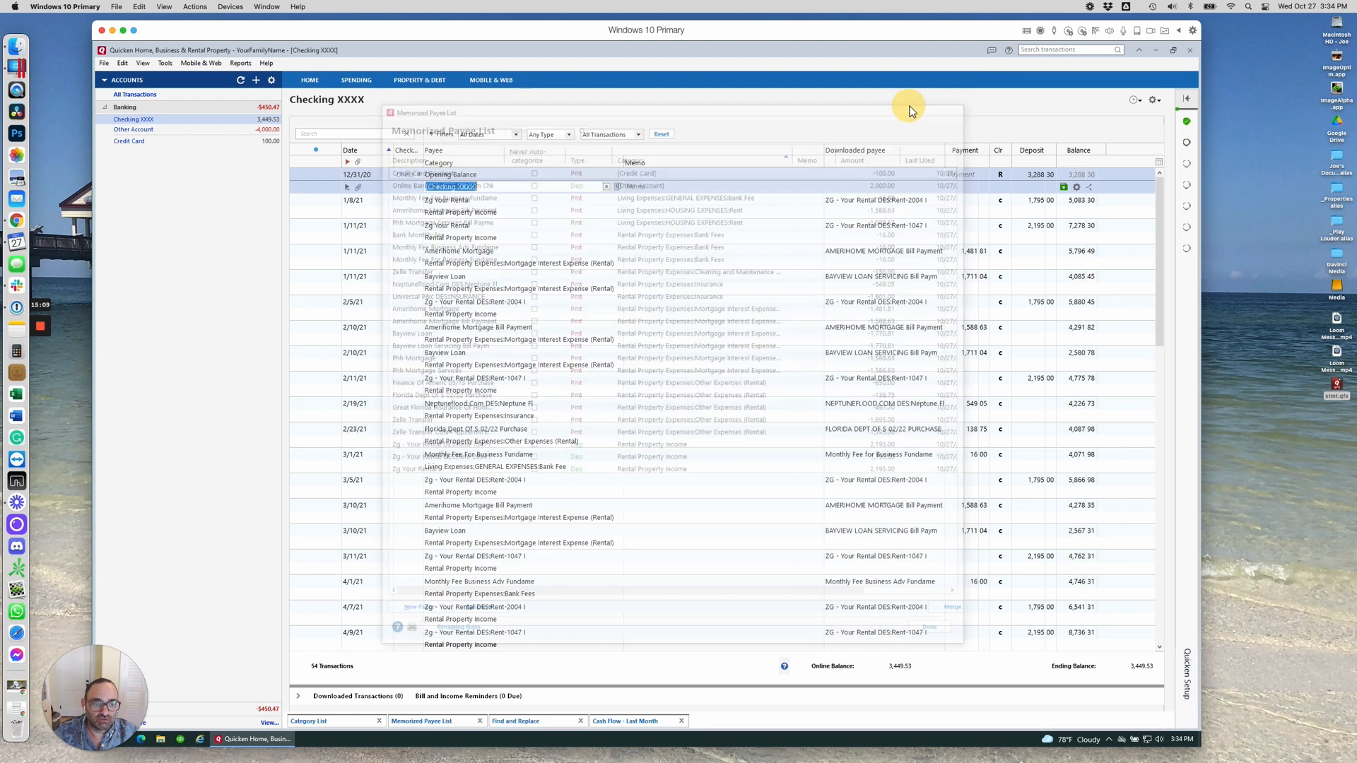
In the data entry and QuickFill preferences, set memorized payees not used in the last 6 months to be removed, and save.
click(143, 63)
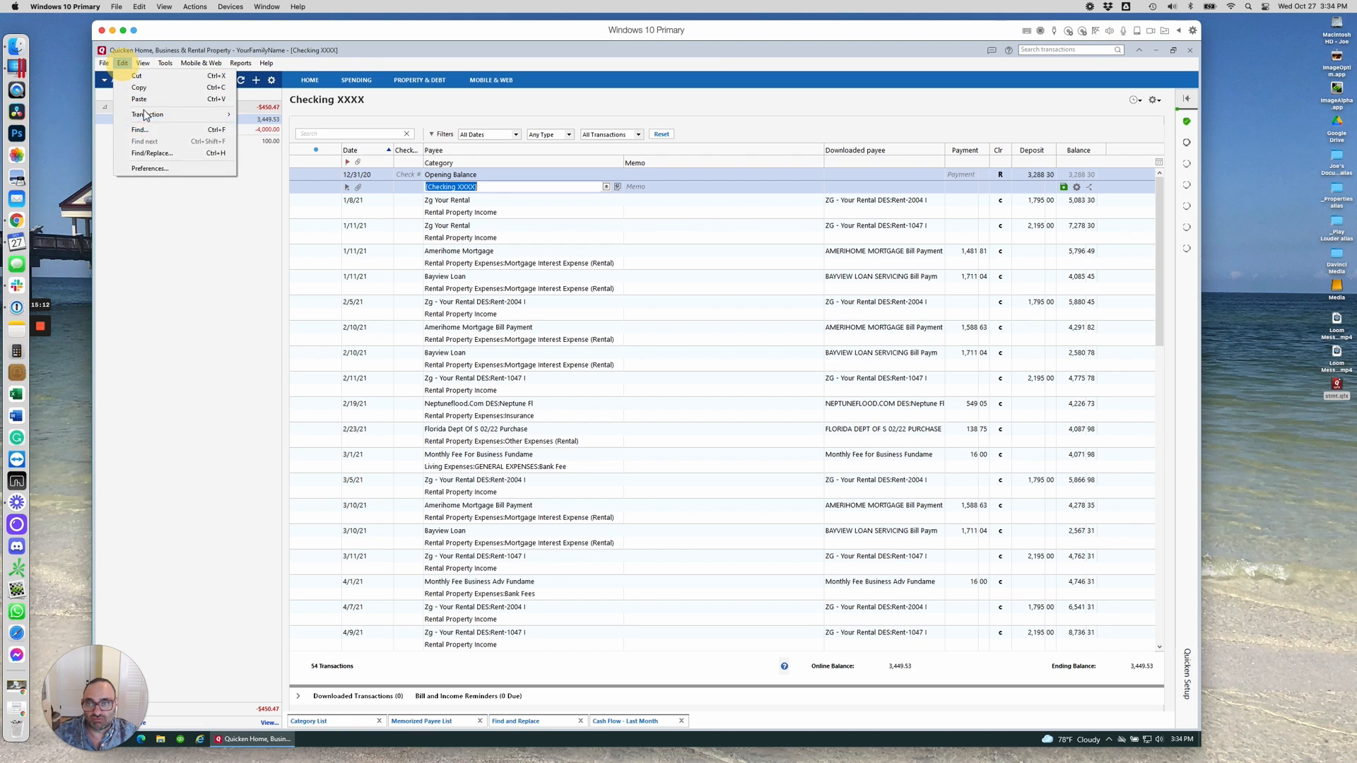
click(145, 168)
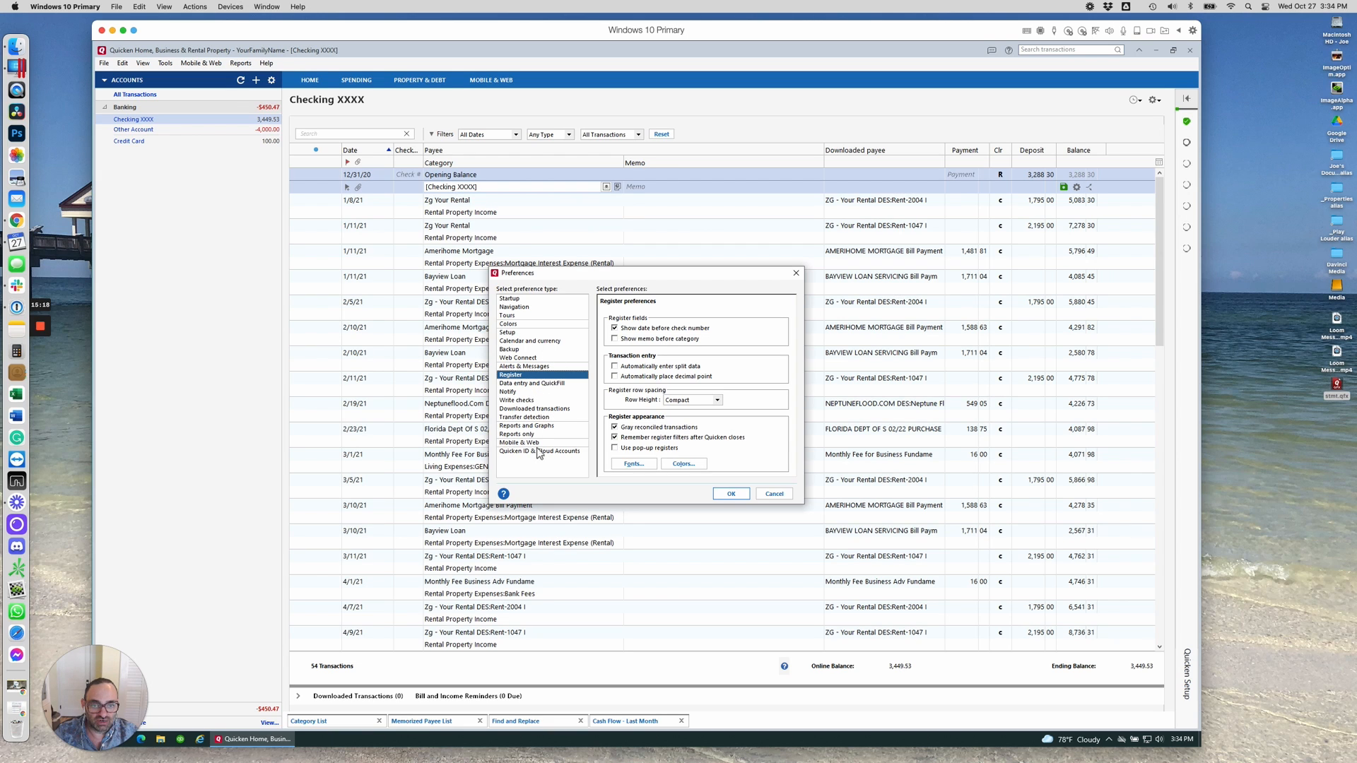
click(526, 409)
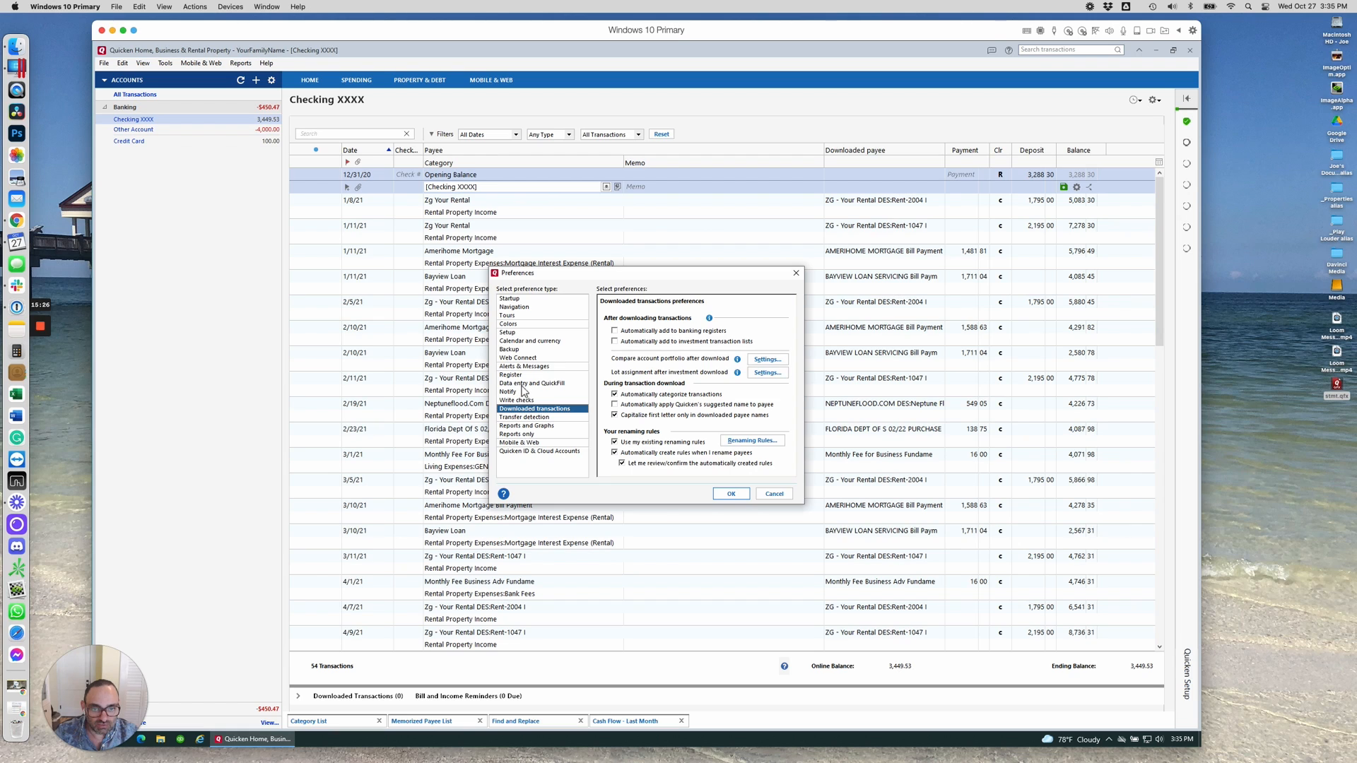
click(524, 385)
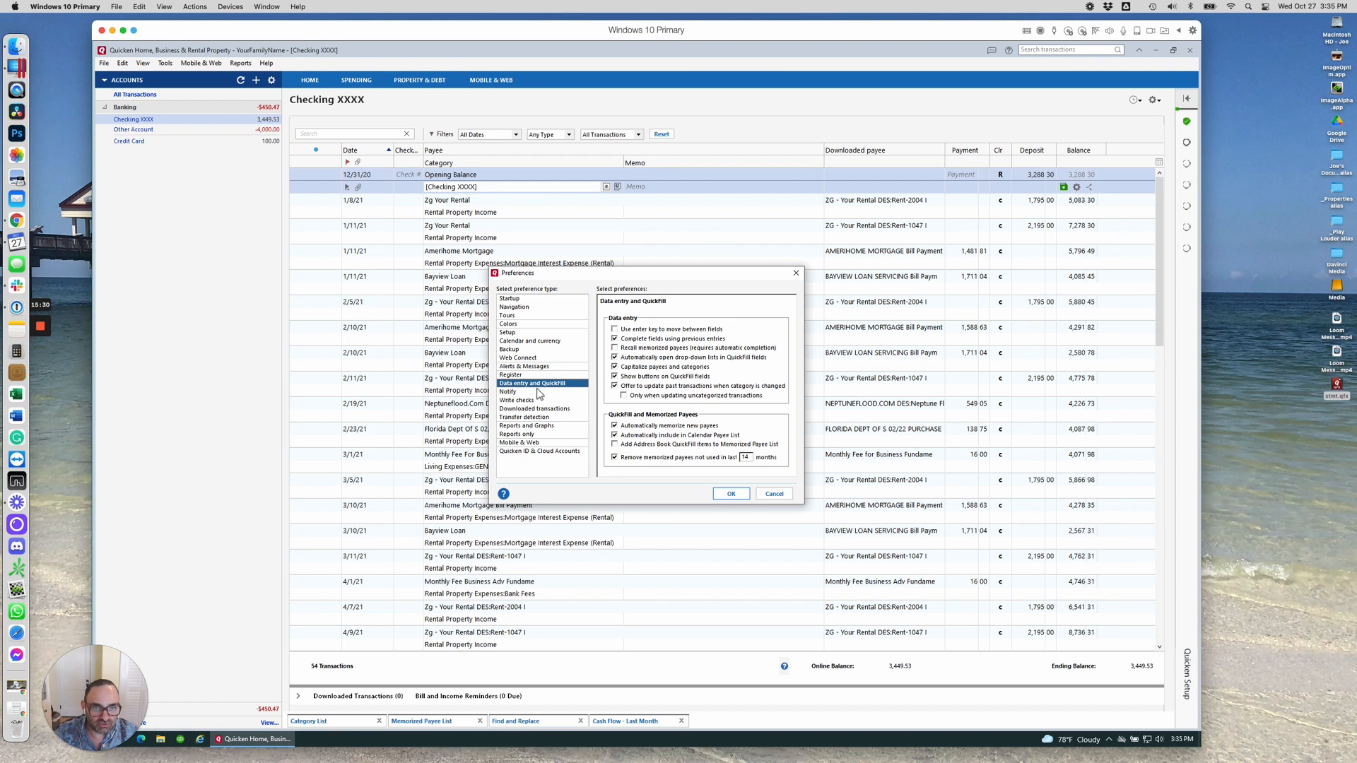
click(746, 458)
drag(749, 459, 738, 462)
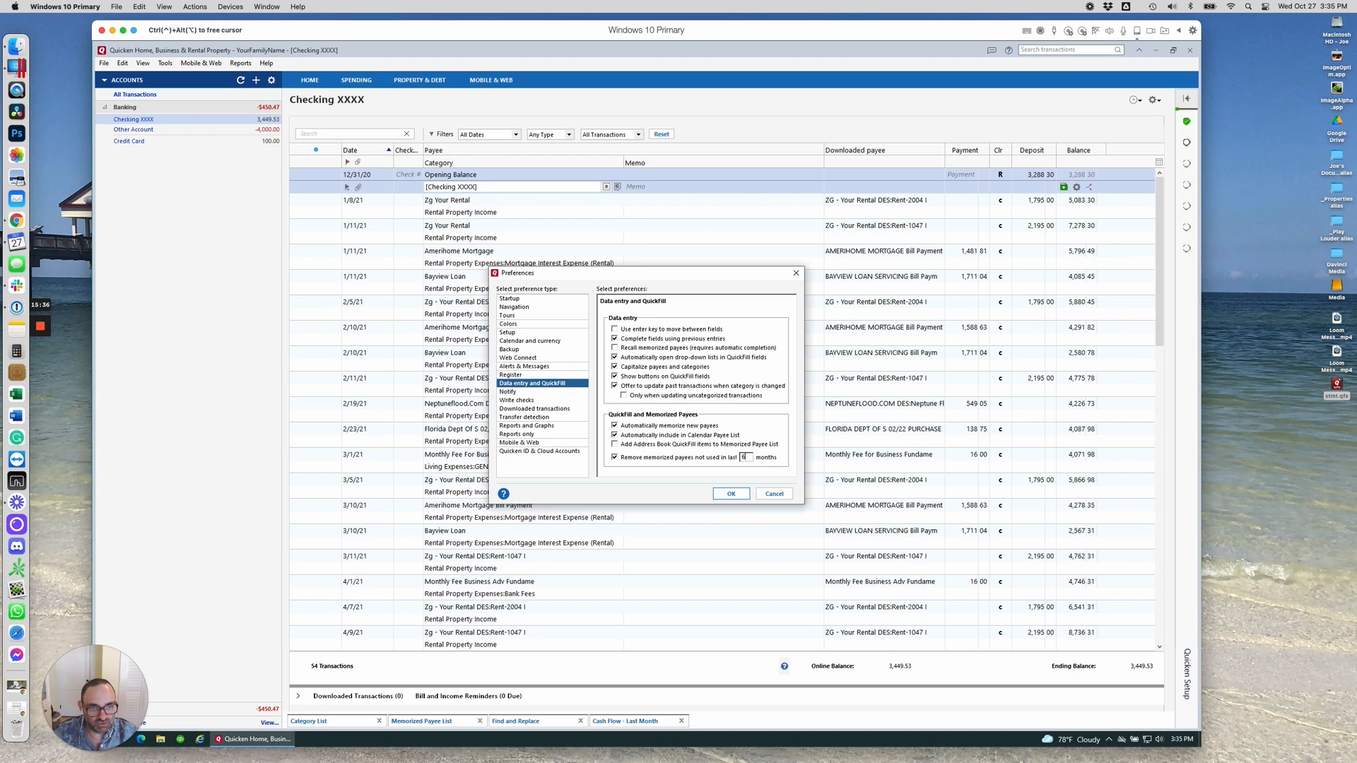
click(730, 494)
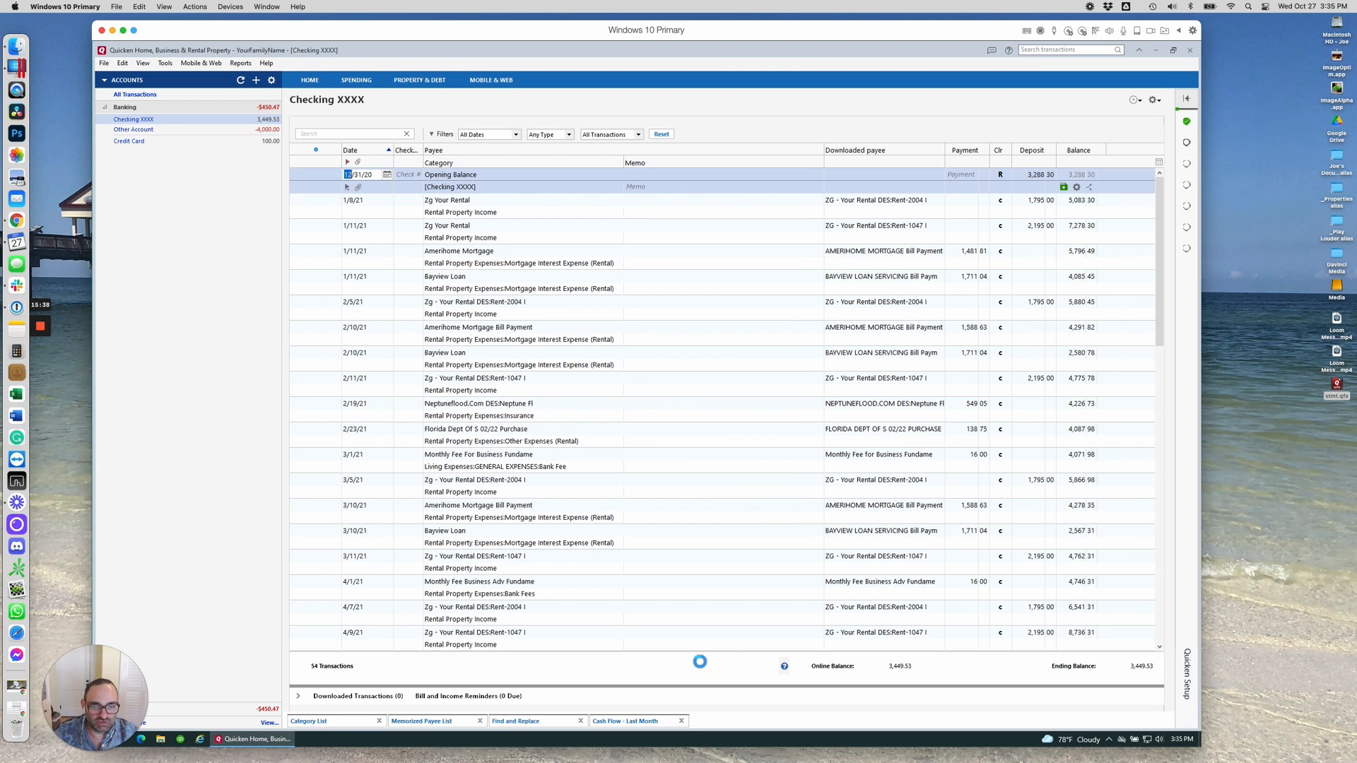